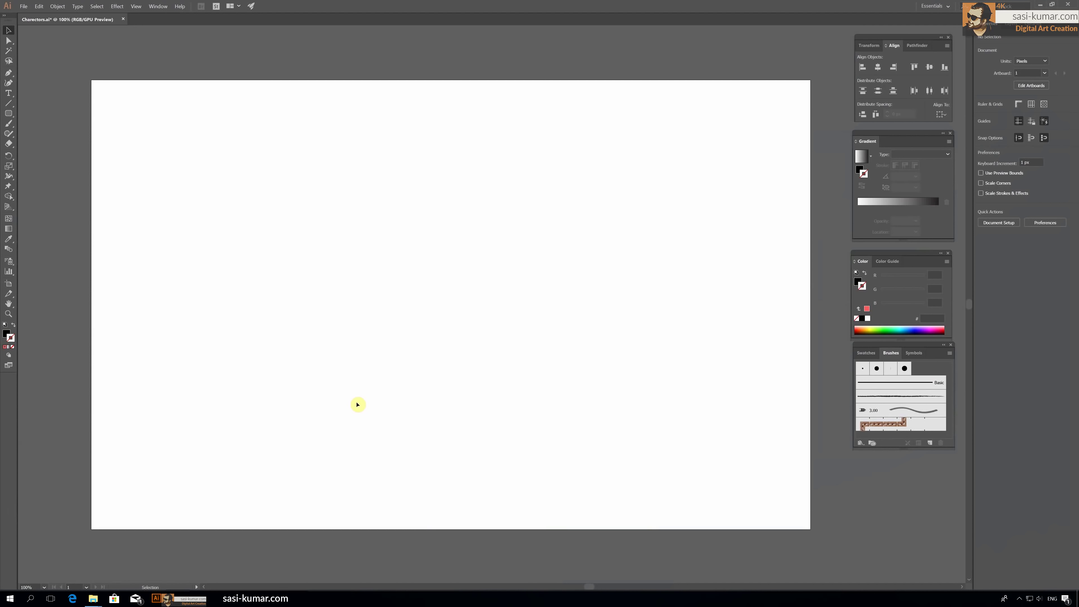
# Step: Draw an artboard-sized rectangle filled with cream F2DBBD
pyautogui.moveTo(9, 113); pyautogui.dragTo(29, 113)
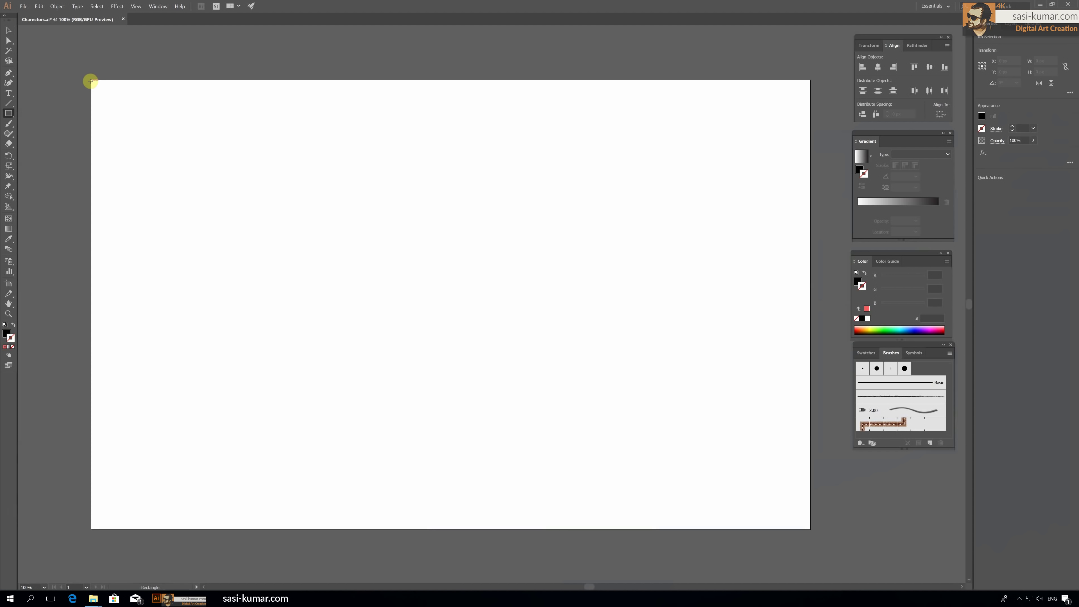
pyautogui.moveTo(91, 81); pyautogui.dragTo(811, 505)
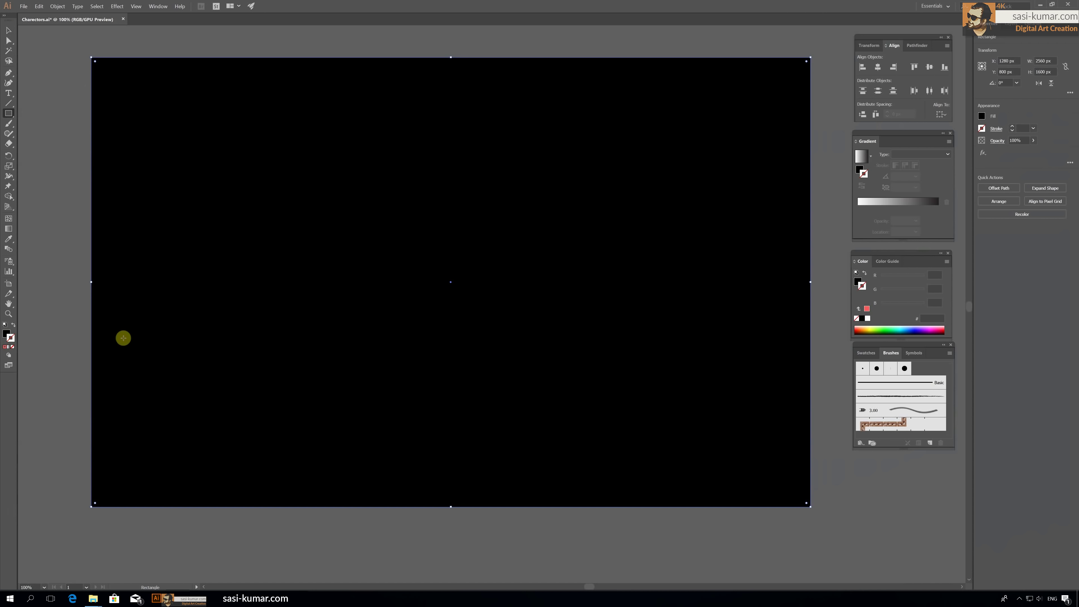
pyautogui.doubleClick(7, 334)
pyautogui.click(492, 226)
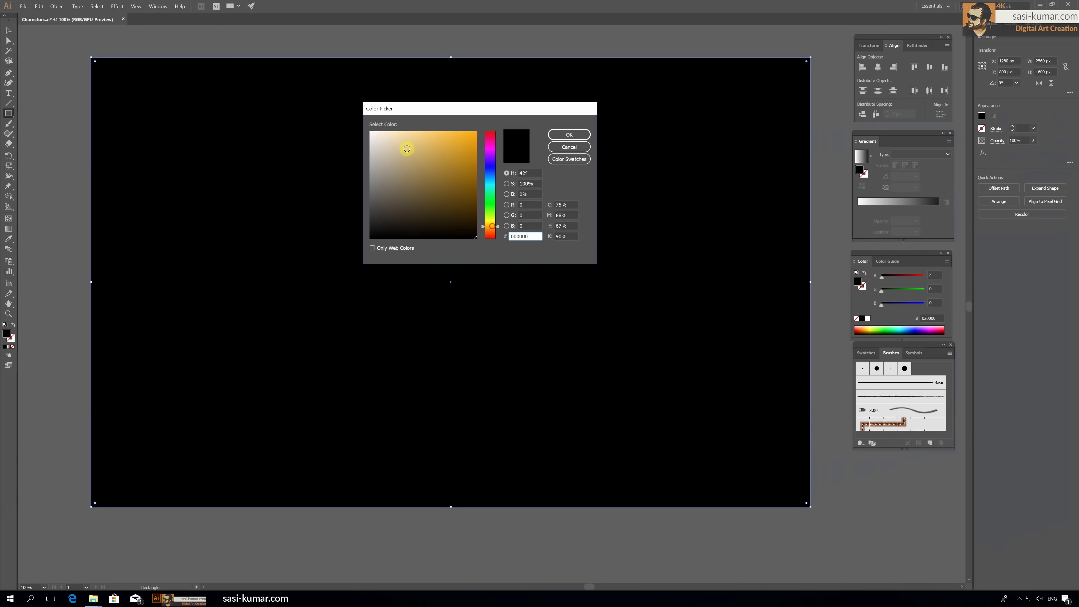
pyautogui.moveTo(407, 149); pyautogui.dragTo(393, 133)
pyautogui.write('F2DBBD')
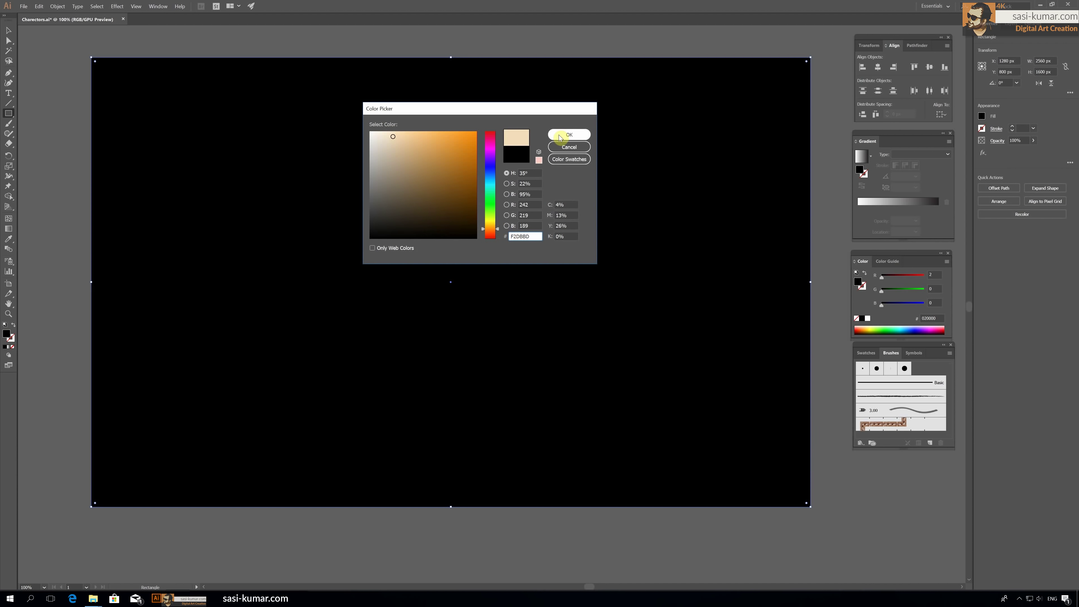
pyautogui.click(569, 135)
# Step: Open the Layers panel to rename Layer 1, then deselect the background
pyautogui.click(8, 30)
pyautogui.scroll(2, 453, 234)
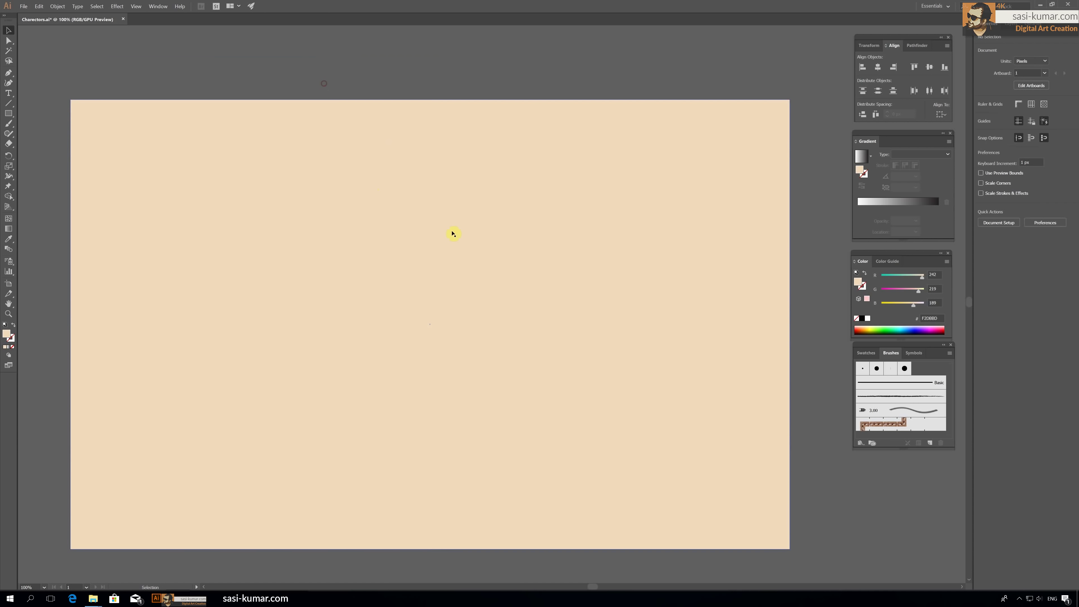
pyautogui.click(1012, 25)
pyautogui.doubleClick(1025, 37)
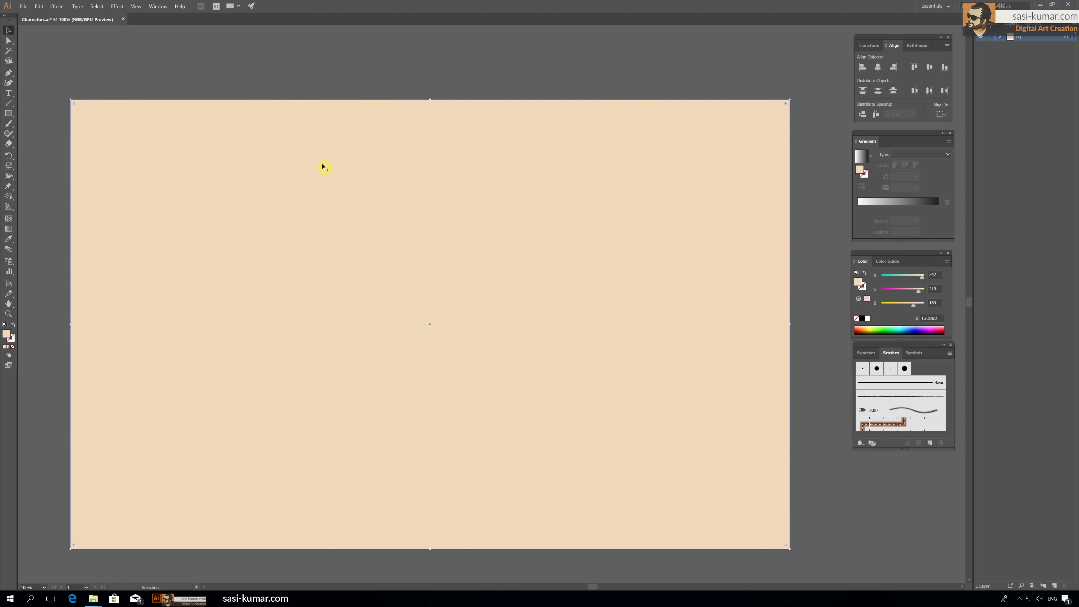
pyautogui.click(43, 120)
pyautogui.click(9, 113)
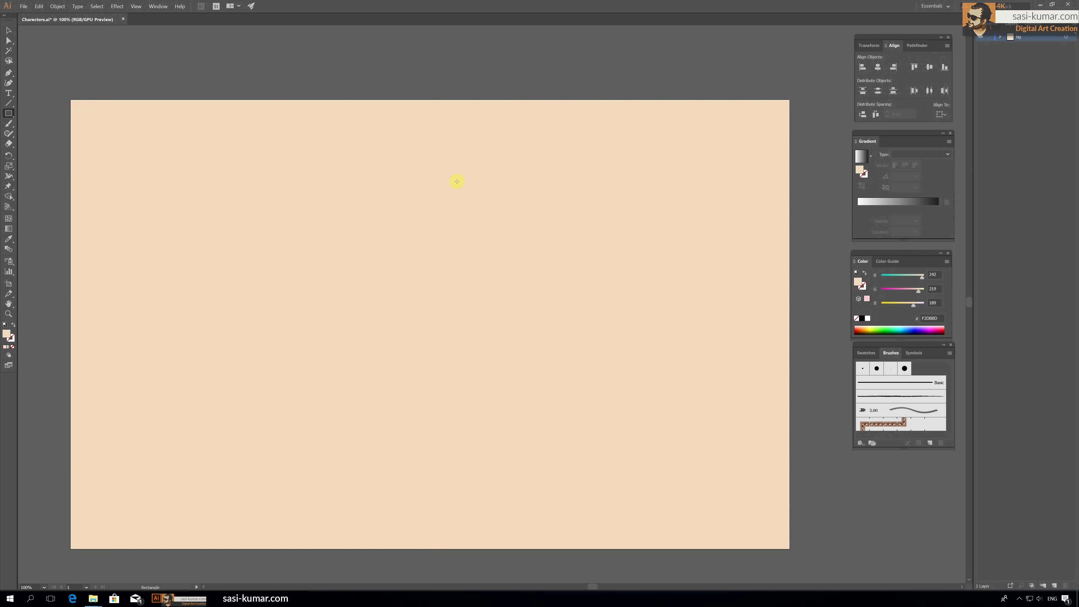
# Step: Draw a tall rectangle at the artboard centre filled with tan EFC38E
pyautogui.moveTo(441, 175); pyautogui.dragTo(518, 325)
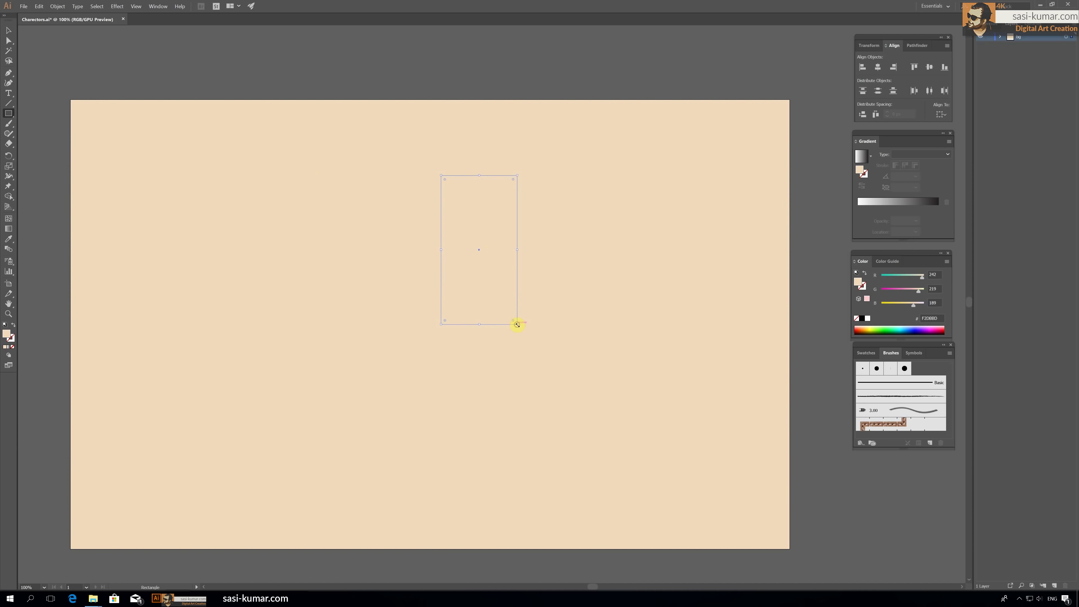
pyautogui.doubleClick(9, 337)
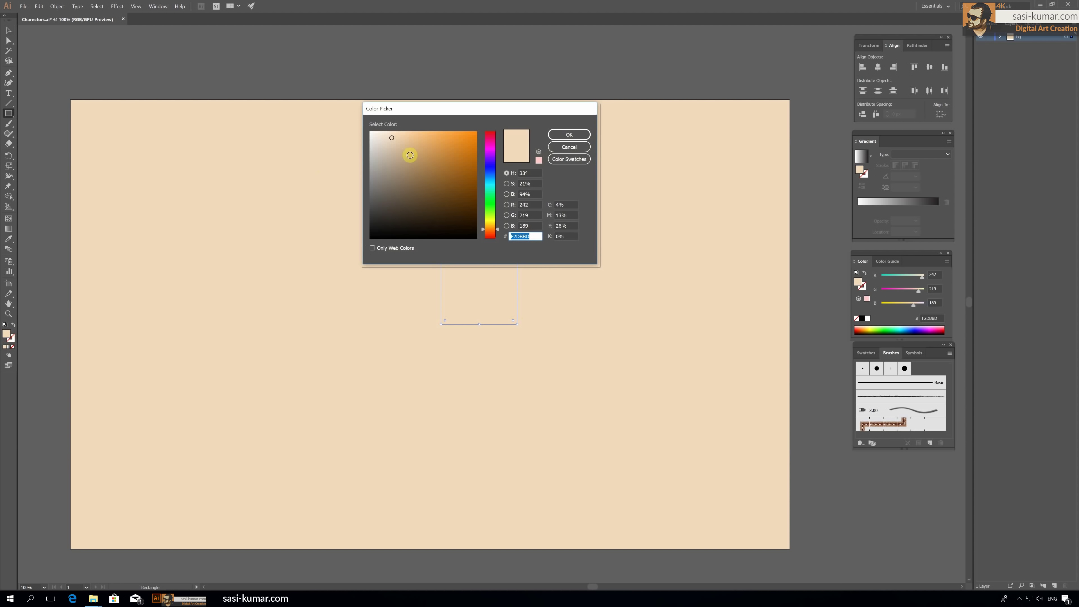
pyautogui.moveTo(409, 150); pyautogui.dragTo(409, 134)
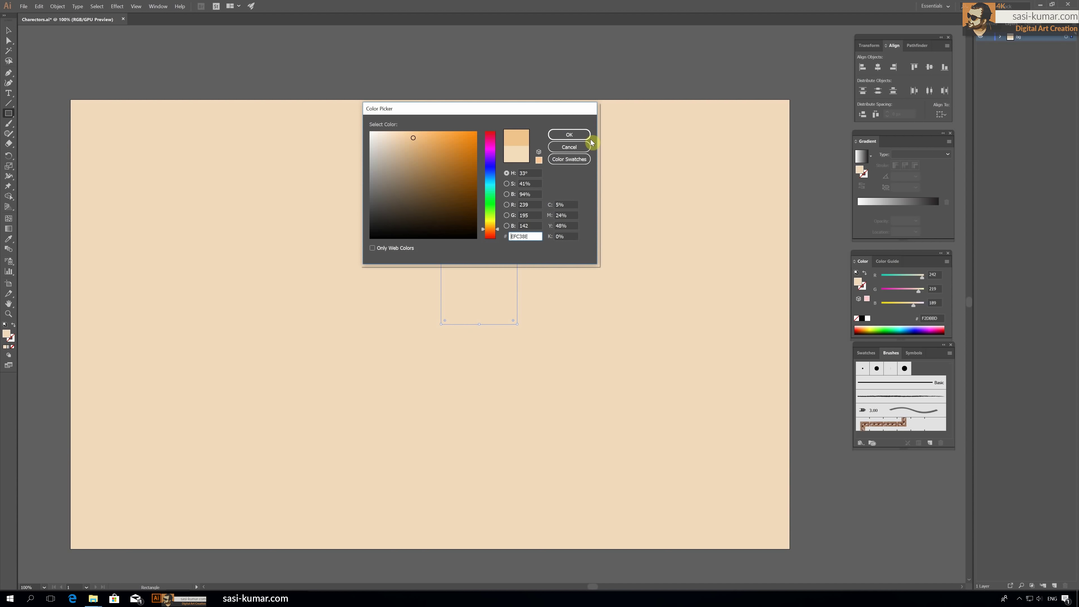
pyautogui.click(589, 135)
pyautogui.click(8, 30)
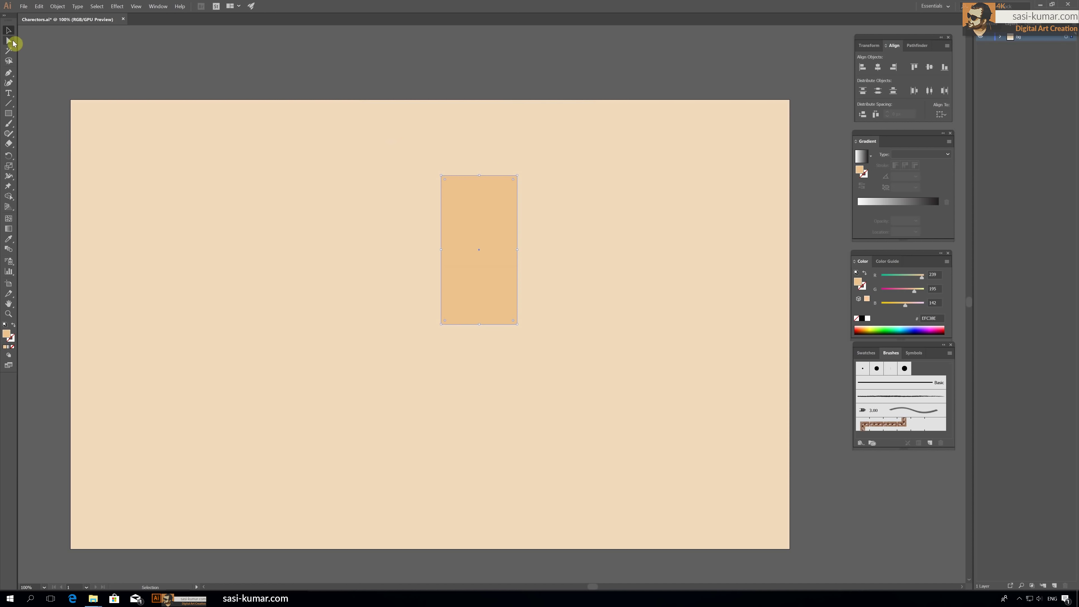
# Step: Round the rectangle's bottom corners into a semicircle and lower its top edge
pyautogui.click(9, 41)
pyautogui.moveTo(513, 322); pyautogui.dragTo(500, 239)
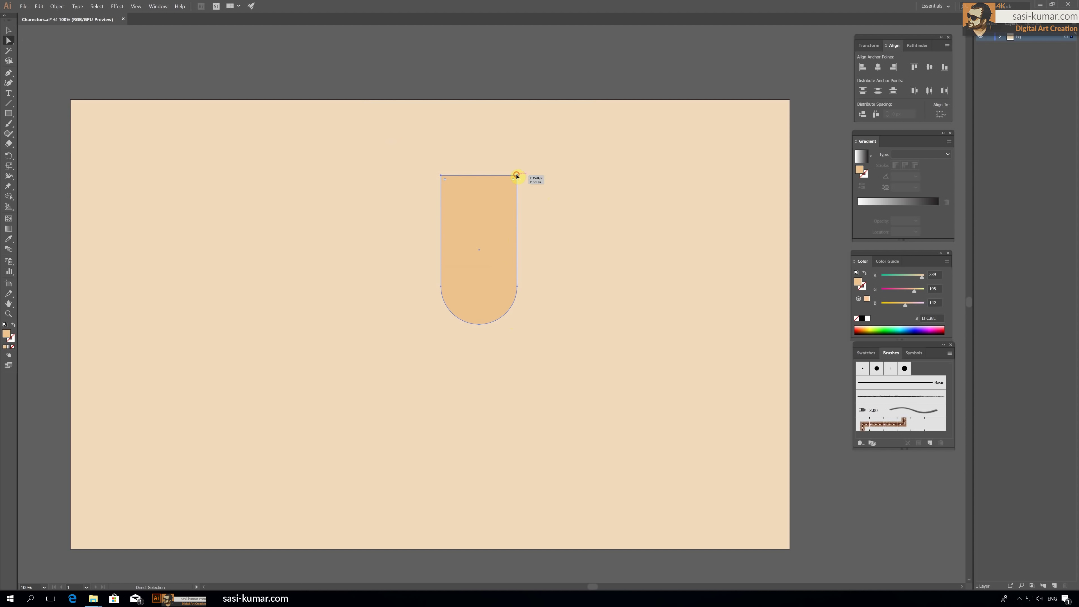
pyautogui.moveTo(517, 176)
pyautogui.mouseDown()
pyautogui.moveTo(516, 230)
pyautogui.moveTo(479, 256)
pyautogui.mouseUp()
pyautogui.click(8, 31)
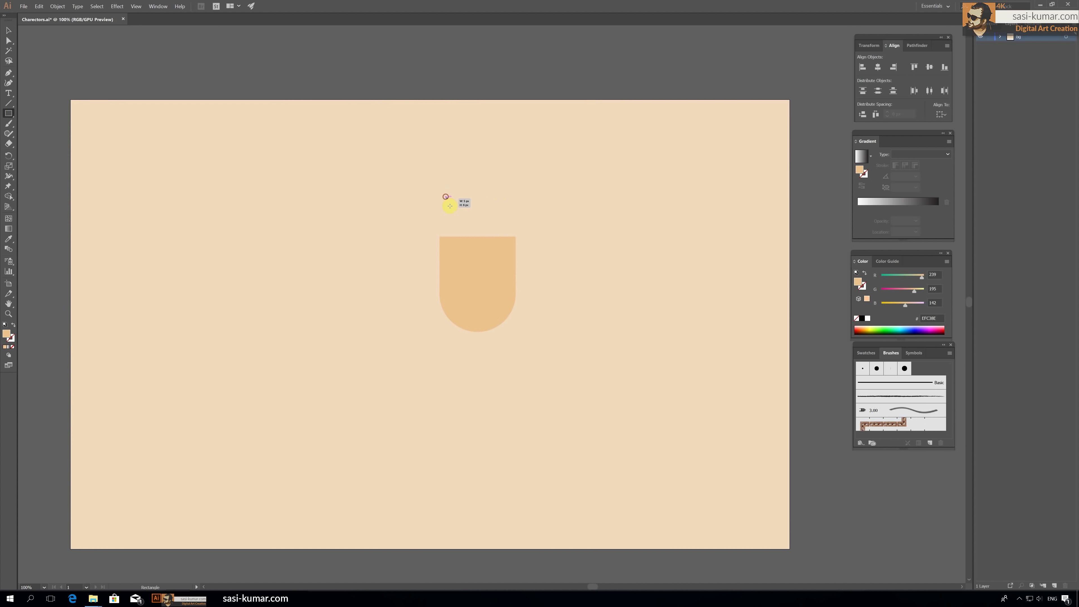
# Step: Draw a narrower rectangle on top and centre both shapes horizontally
pyautogui.moveTo(450, 206); pyautogui.dragTo(515, 265)
pyautogui.click(8, 30)
pyautogui.moveTo(571, 200); pyautogui.dragTo(502, 255)
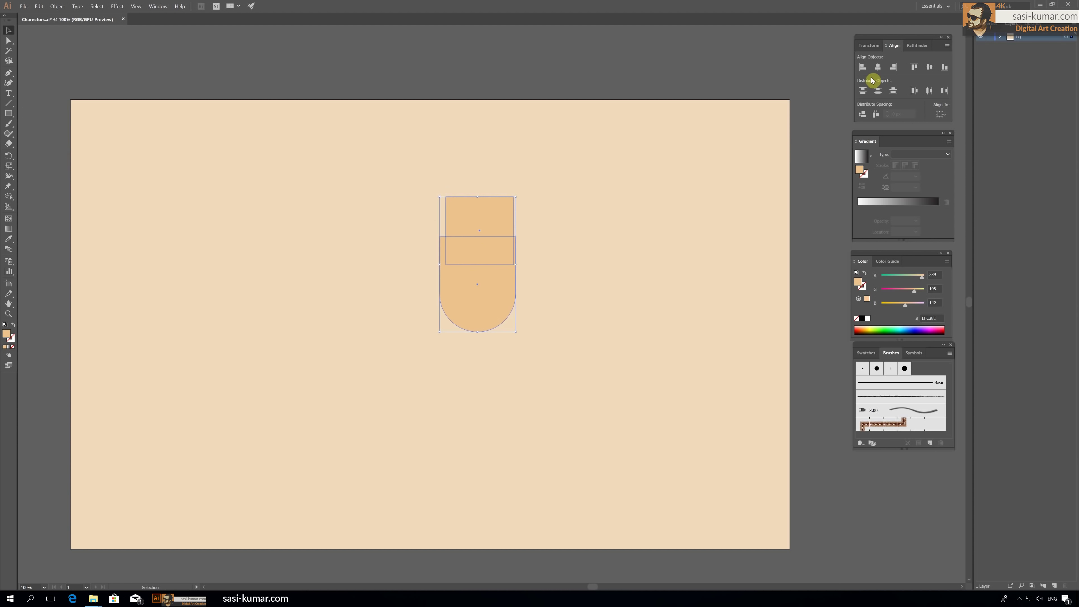
pyautogui.click(878, 66)
pyautogui.click(566, 169)
pyautogui.moveTo(566, 169); pyautogui.dragTo(379, 308)
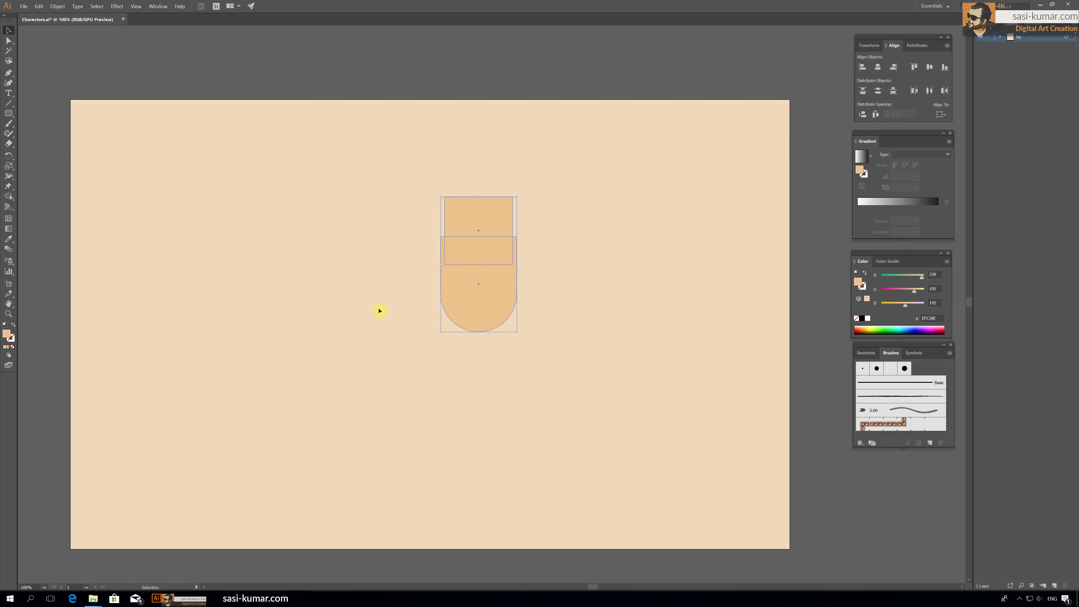
# Step: Merge the two shapes with Pathfinder Unite, undoing an accidental Minus Front
pyautogui.click(917, 45)
pyautogui.click(878, 67)
pyautogui.hotkey('ctrl', 'z')
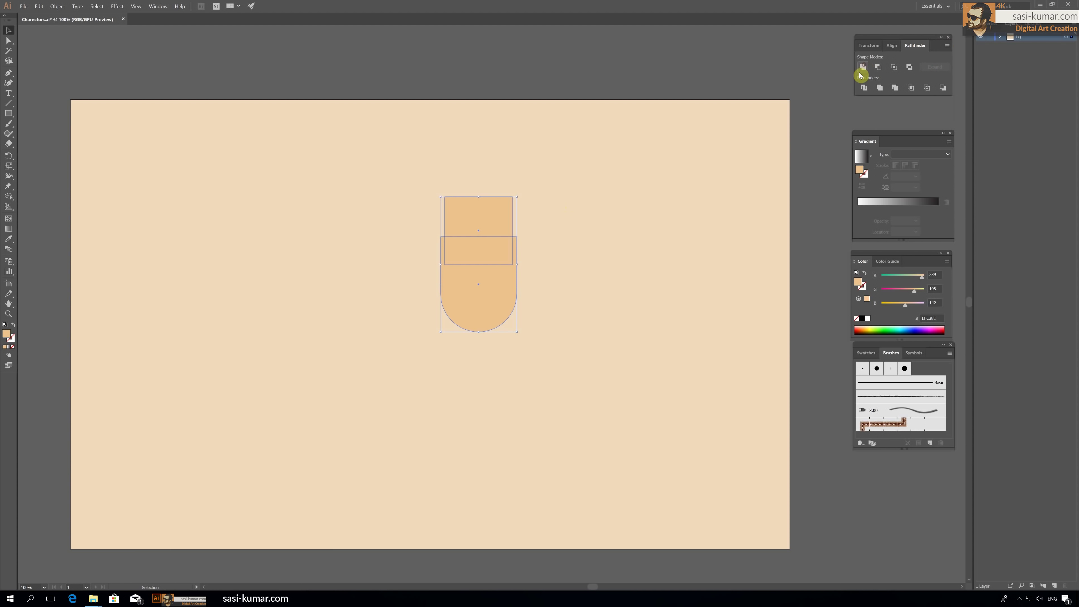
pyautogui.click(862, 67)
pyautogui.click(597, 220)
# Step: Round the top corners of the merged shape
pyautogui.click(8, 41)
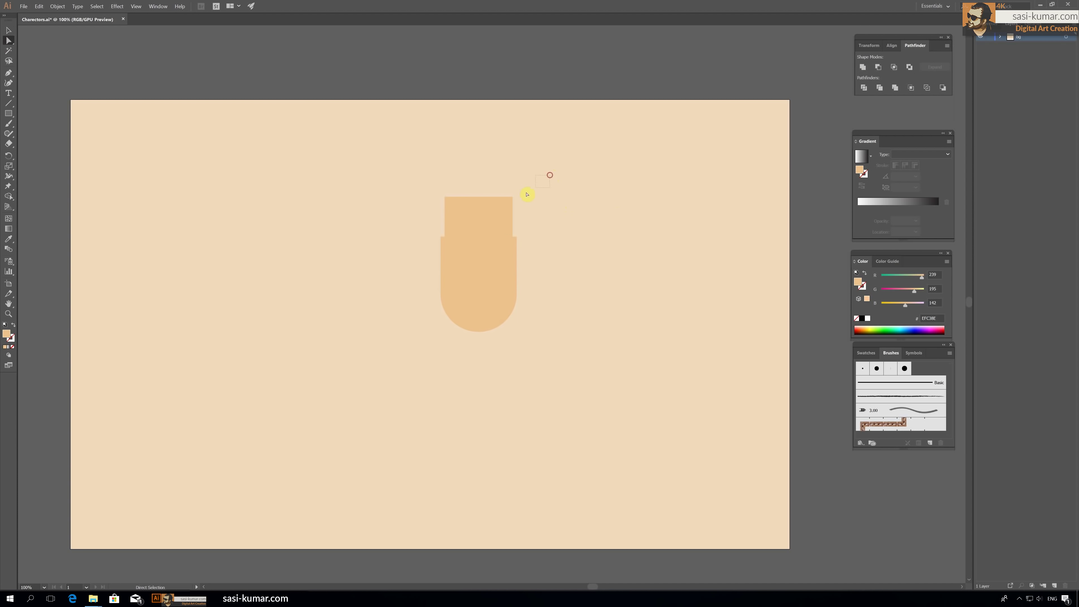
pyautogui.moveTo(527, 194); pyautogui.dragTo(512, 205)
pyautogui.click(535, 239)
pyautogui.scroll(3, 496, 277)
pyautogui.scroll(1, 496, 277)
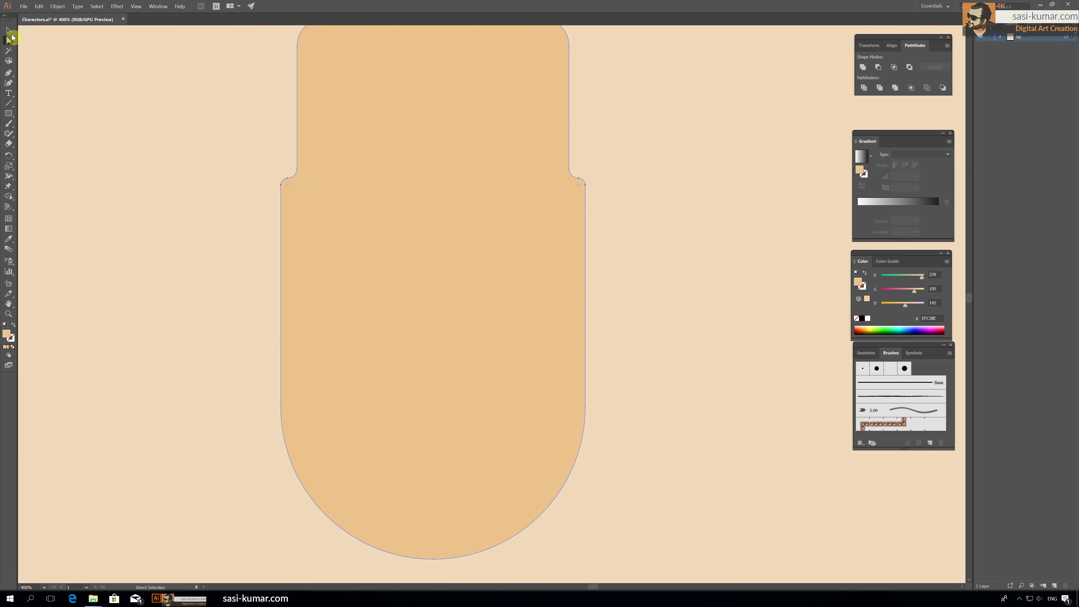
# Step: Draw a small rectangle left of the head and round its top
pyautogui.click(9, 30)
pyautogui.click(155, 130)
pyautogui.moveTo(155, 130); pyautogui.dragTo(165, 137)
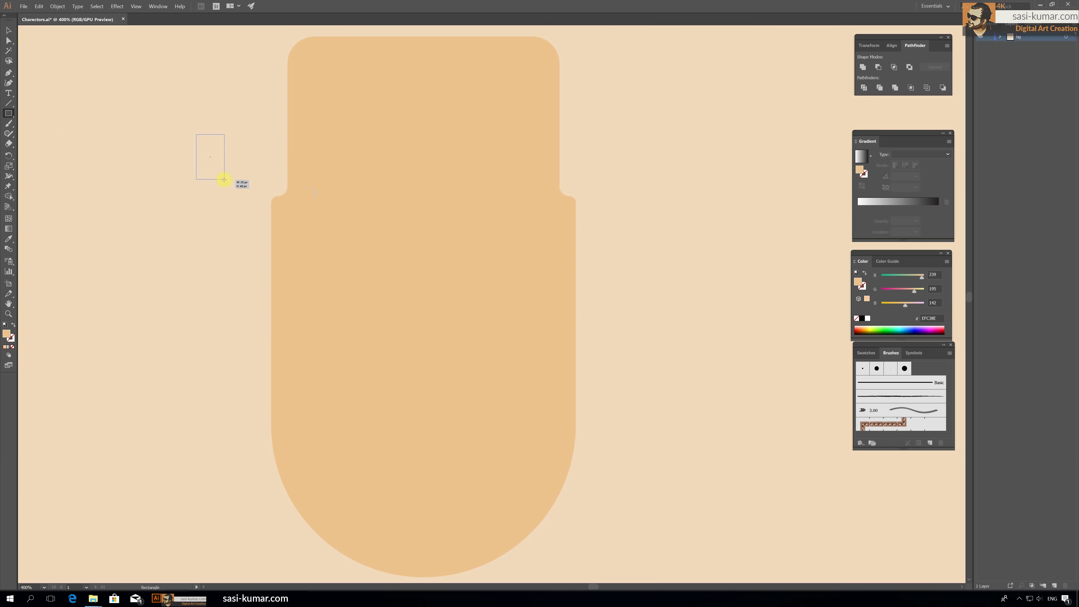
pyautogui.moveTo(211, 169)
pyautogui.mouseDown()
pyautogui.moveTo(224, 179)
pyautogui.moveTo(218, 162)
pyautogui.mouseUp()
pyautogui.press('a')
pyautogui.click(178, 98)
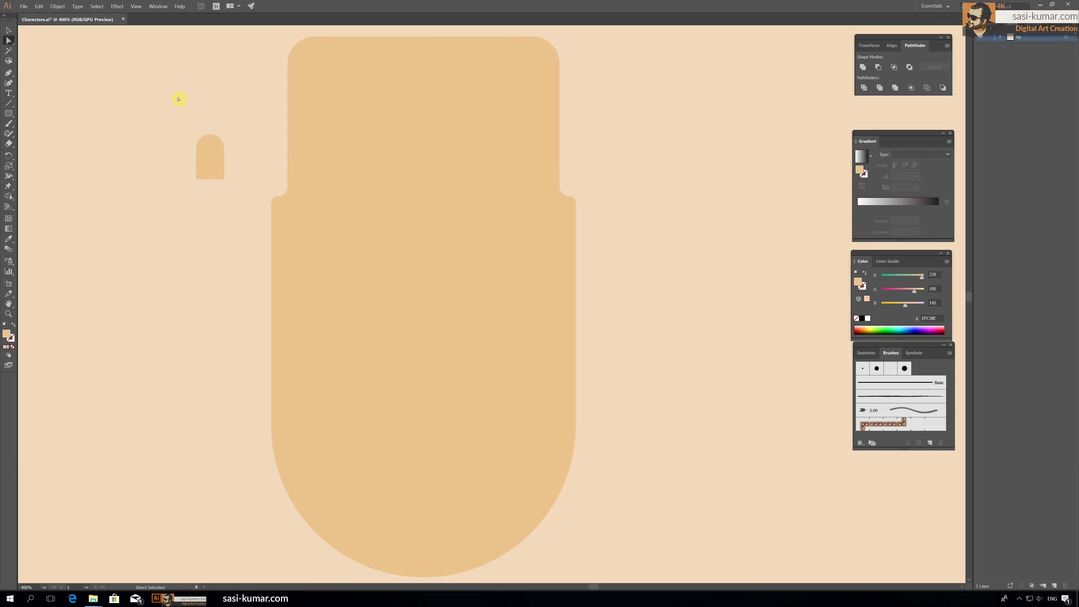
pyautogui.click(212, 160)
# Step: Rotate the small shape 90° and move it to the head's right side
pyautogui.doubleClick(9, 157)
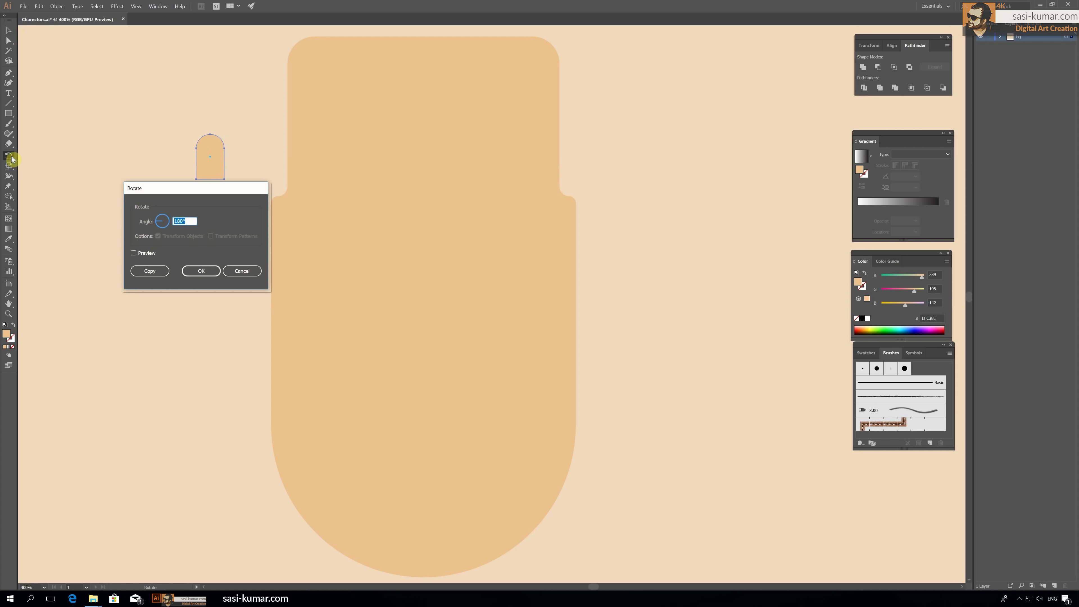
pyautogui.click(201, 271)
pyautogui.press('v')
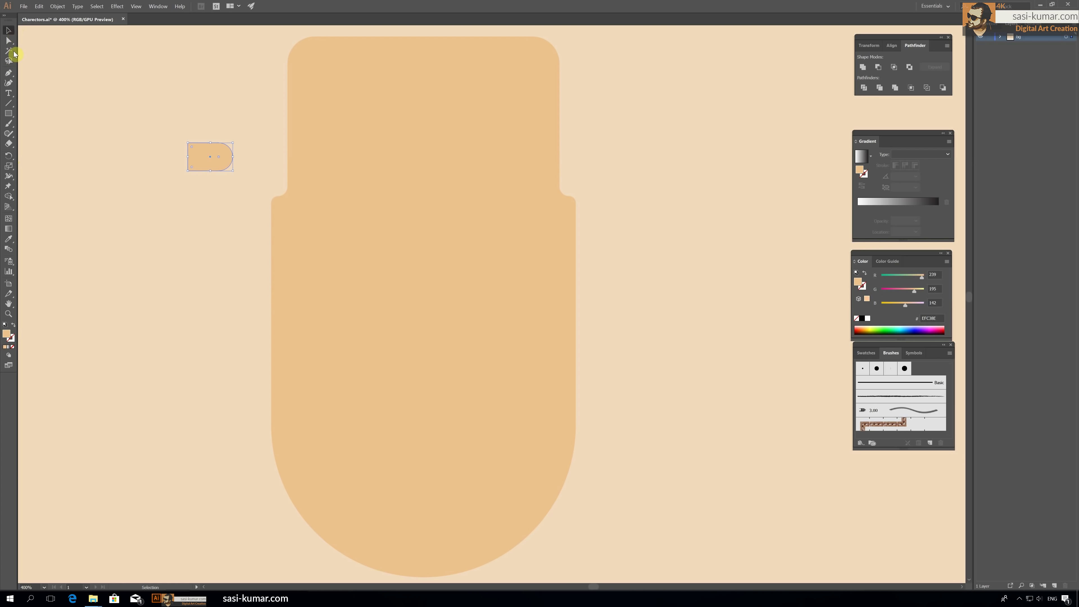
pyautogui.hotkey('ctrl', '+')
pyautogui.moveTo(81, 96)
pyautogui.mouseDown()
pyautogui.moveTo(693, 202)
pyautogui.moveTo(718, 159)
pyautogui.moveTo(733, 195)
pyautogui.moveTo(711, 245)
pyautogui.mouseUp()
# Step: Enable Scale Corners in General preferences and shrink the copy proportionally
pyautogui.click(52, 7)
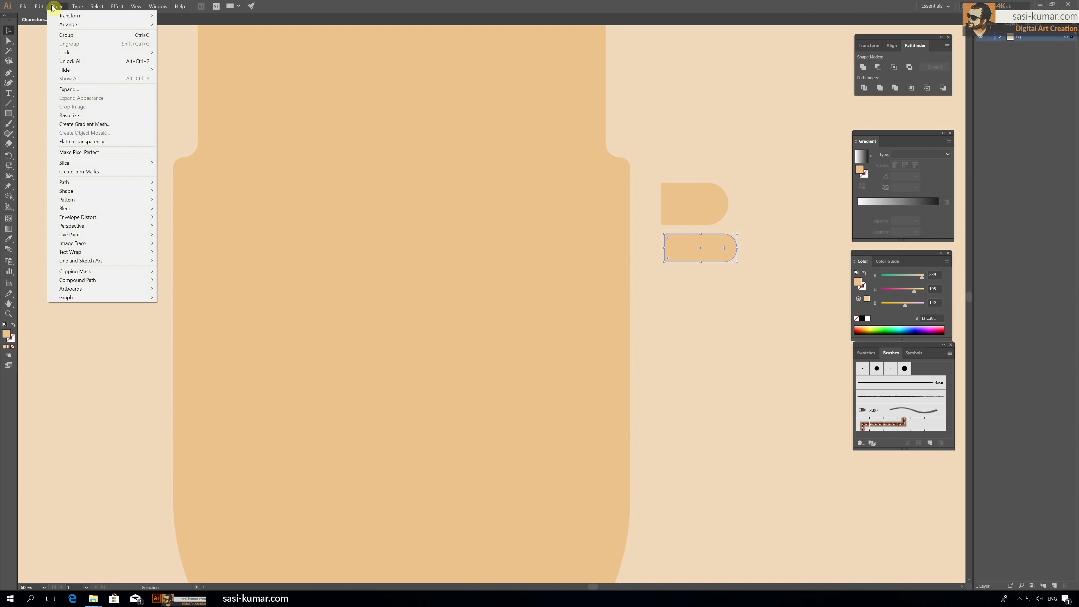
pyautogui.click(187, 248)
pyautogui.moveTo(208, 5); pyautogui.dragTo(379, 107)
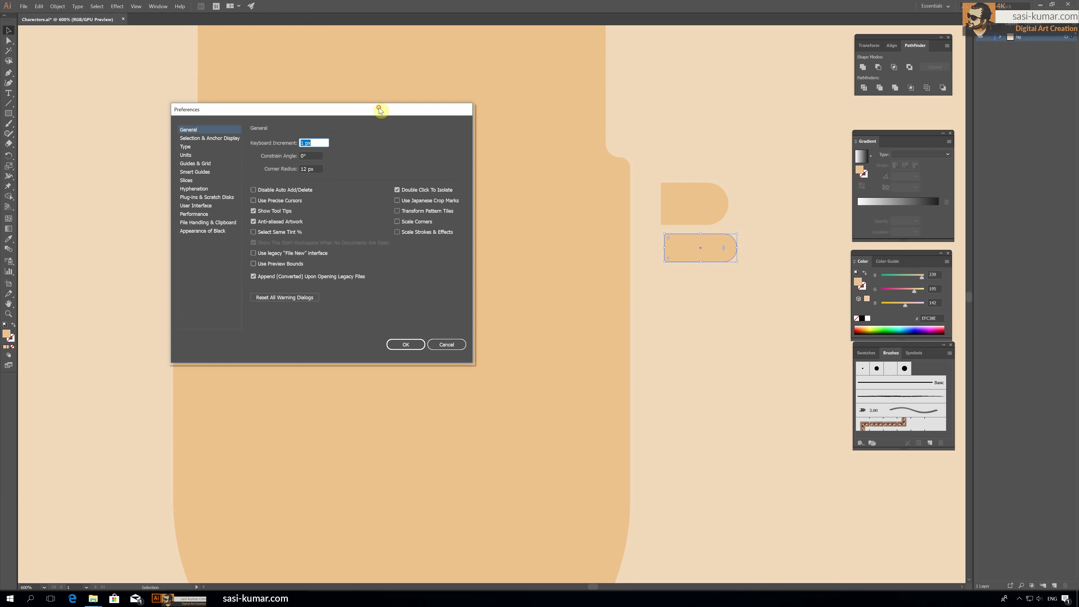
pyautogui.click(397, 221)
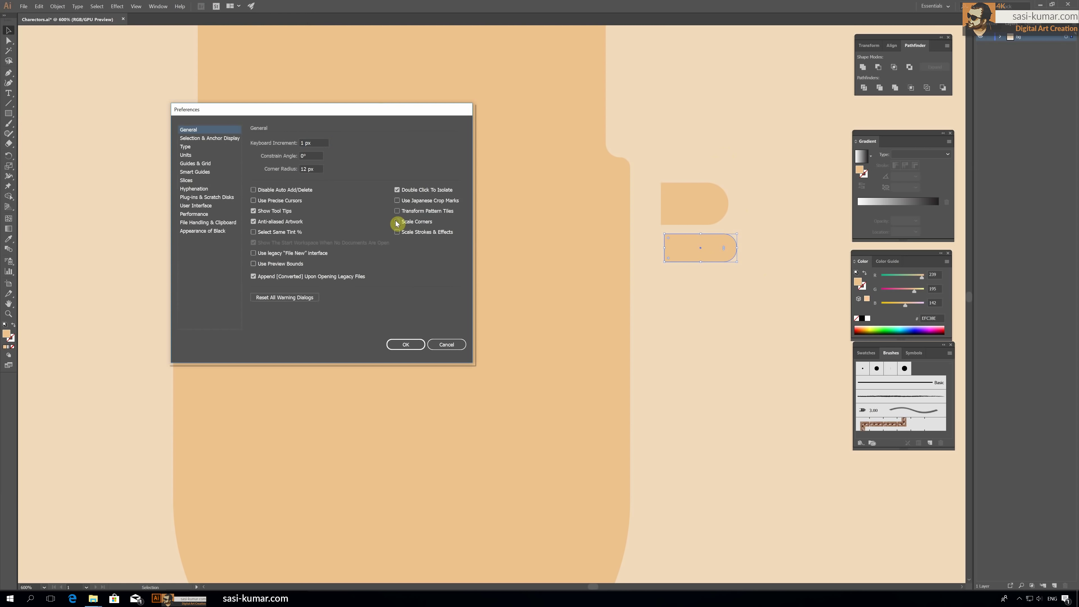
pyautogui.click(405, 344)
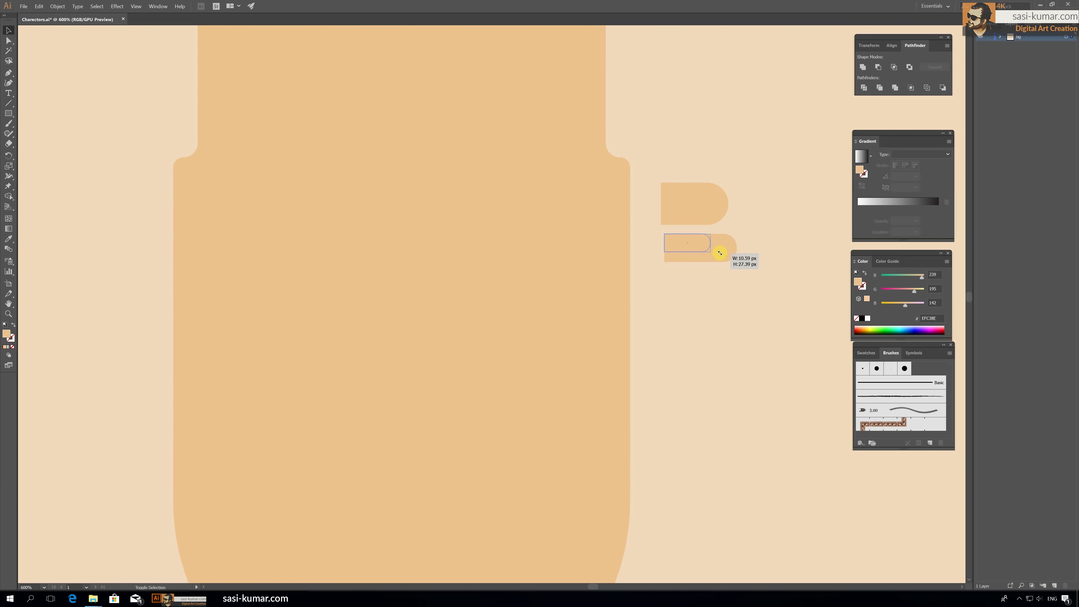
pyautogui.moveTo(737, 263)
pyautogui.mouseDown()
pyautogui.moveTo(718, 279)
pyautogui.moveTo(690, 217)
pyautogui.mouseUp()
# Step: Fill the shrunken copy dark orange to make the ear's inner bar
pyautogui.click(693, 254)
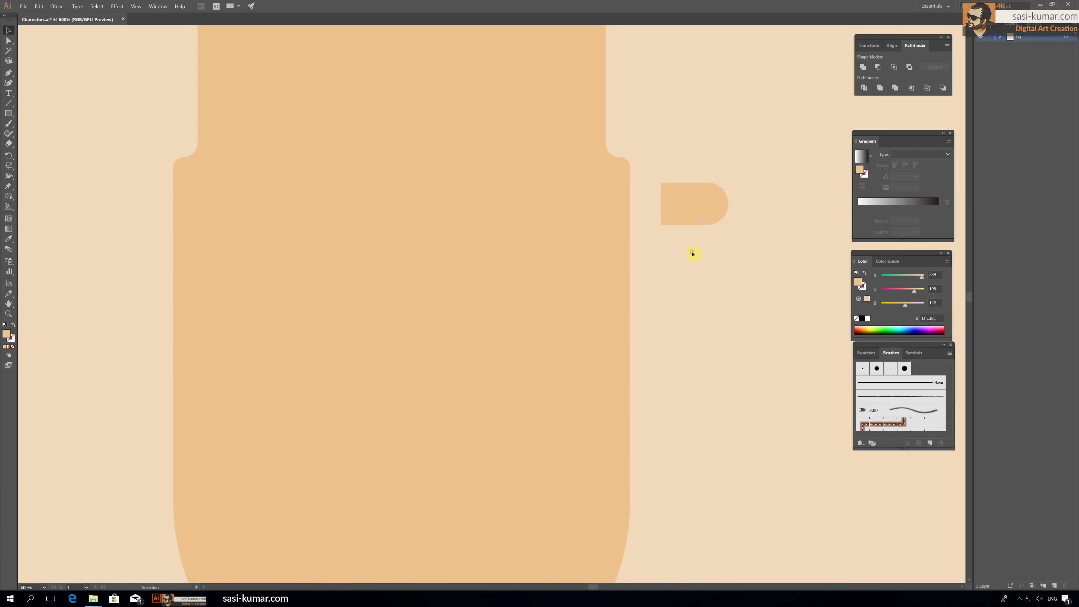
pyautogui.doubleClick(4, 335)
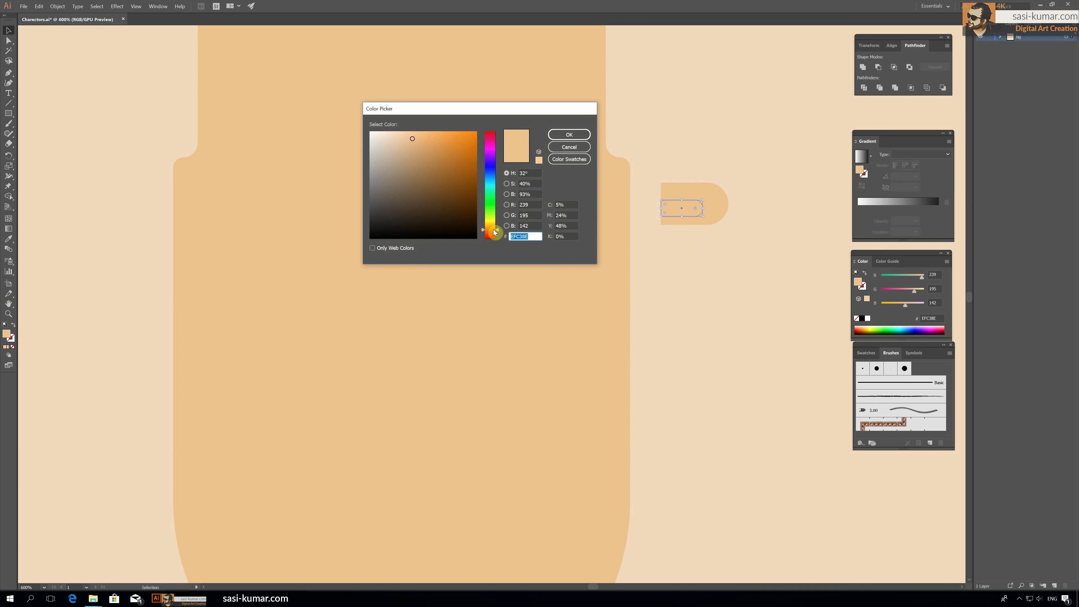
pyautogui.click(452, 157)
pyautogui.moveTo(487, 230); pyautogui.dragTo(486, 234)
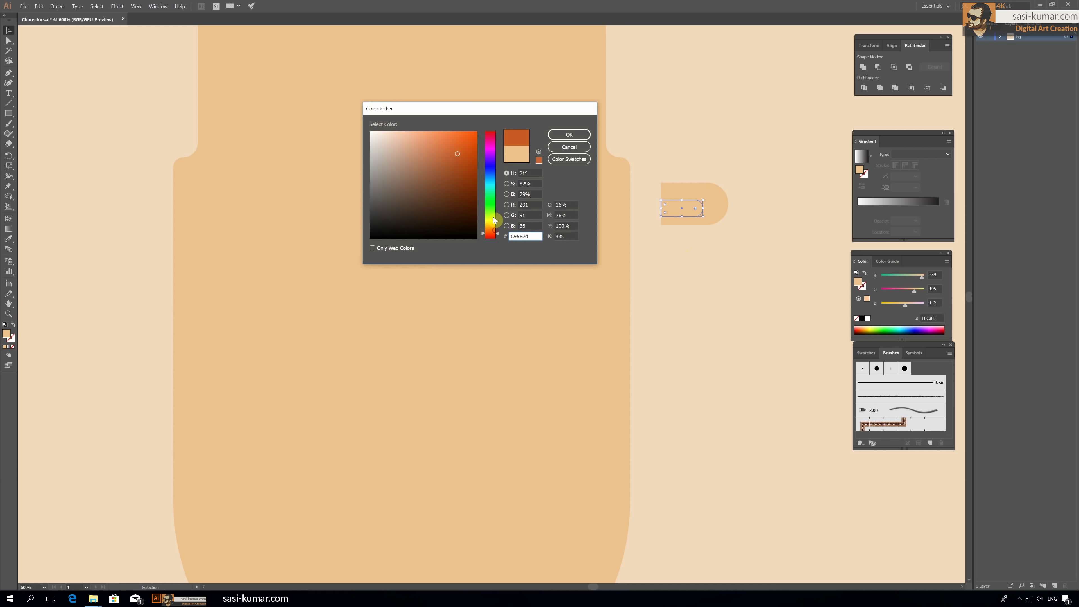
pyautogui.click(569, 135)
# Step: Move the orange bar to the ear's inner edge and select both ear parts
pyautogui.moveTo(747, 257); pyautogui.dragTo(748, 257)
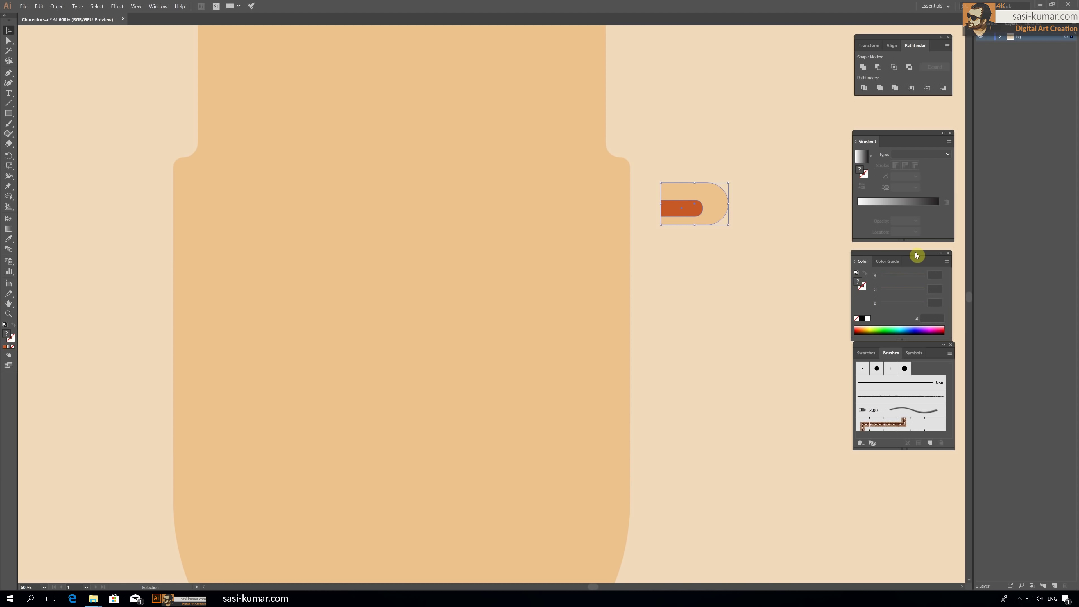
pyautogui.click(39, 6)
pyautogui.click(68, 36)
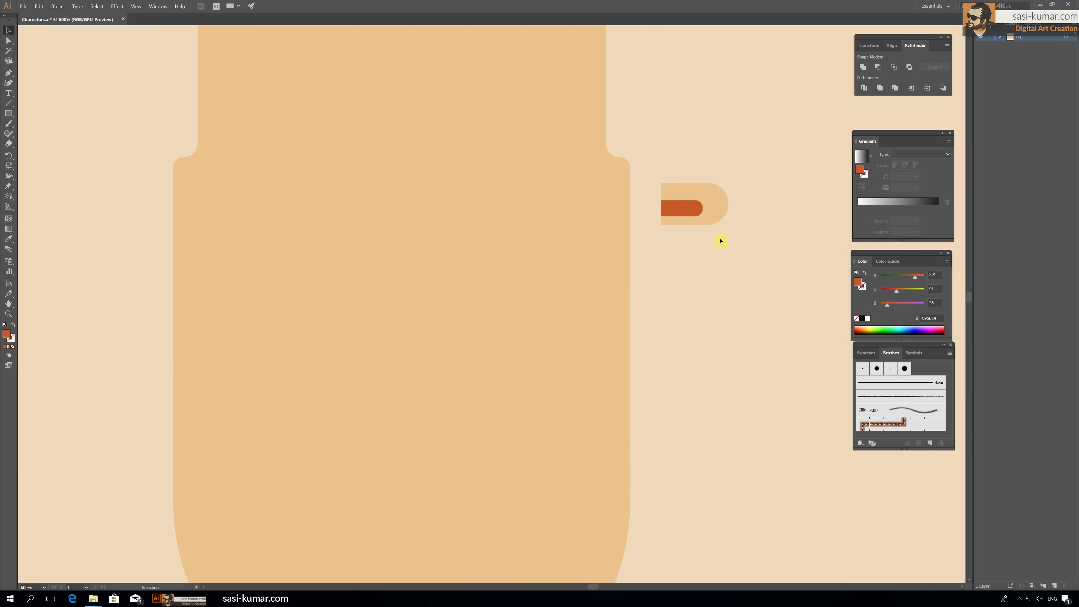
pyautogui.moveTo(698, 201); pyautogui.dragTo(652, 182)
pyautogui.click(677, 189)
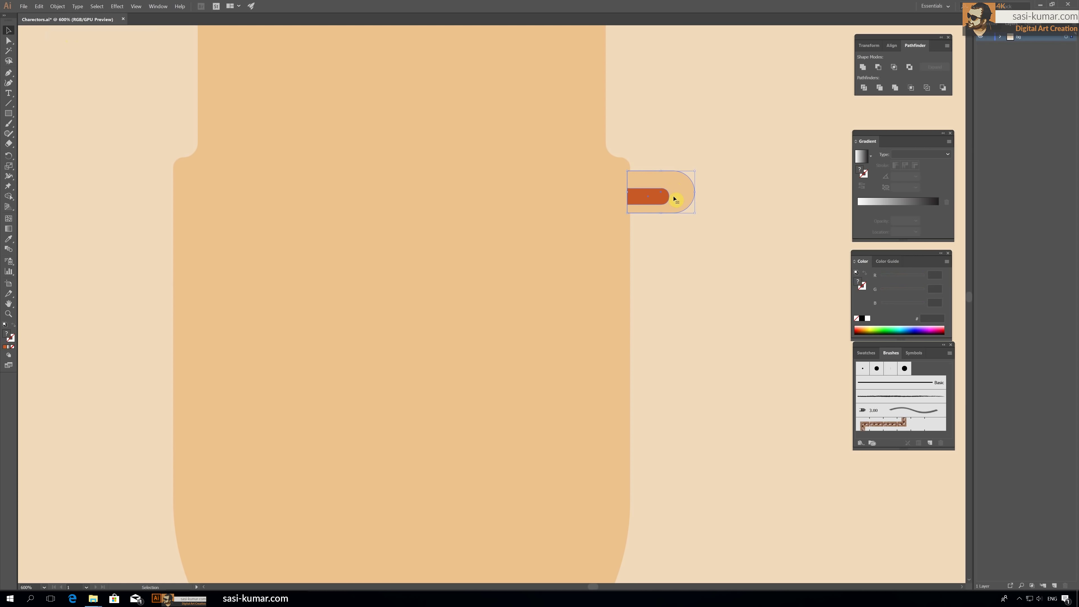
# Step: Reflect a vertical copy of the ear onto the head's left side and align both ears
pyautogui.press('o')
pyautogui.doubleClick(9, 156)
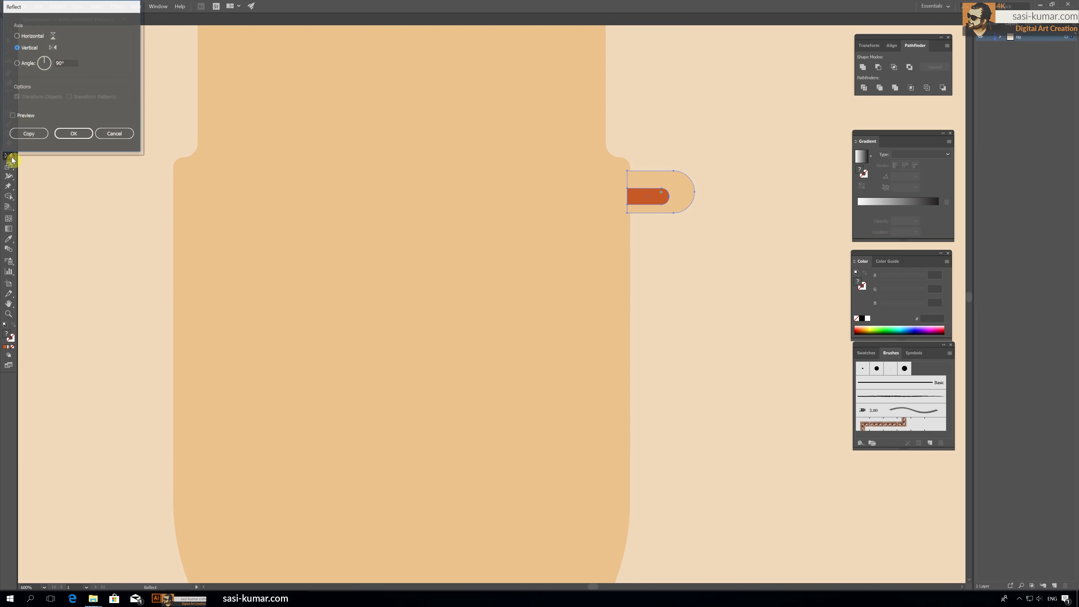
pyautogui.click(29, 134)
pyautogui.moveTo(654, 200); pyautogui.dragTo(133, 202)
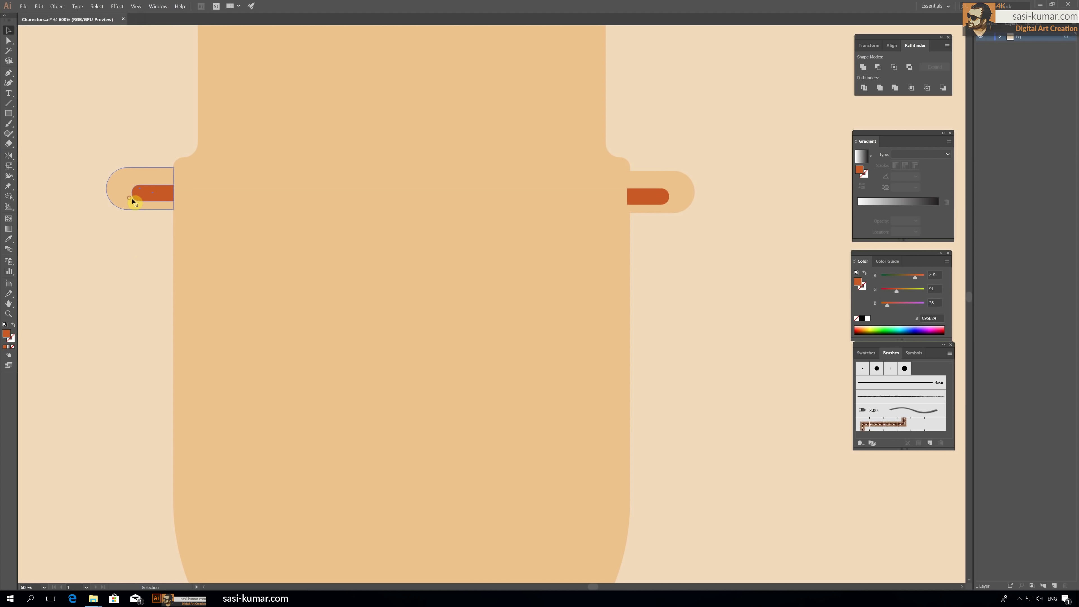
pyautogui.keyDown('shift'); pyautogui.click(680, 191); pyautogui.keyUp('shift')
pyautogui.click(892, 45)
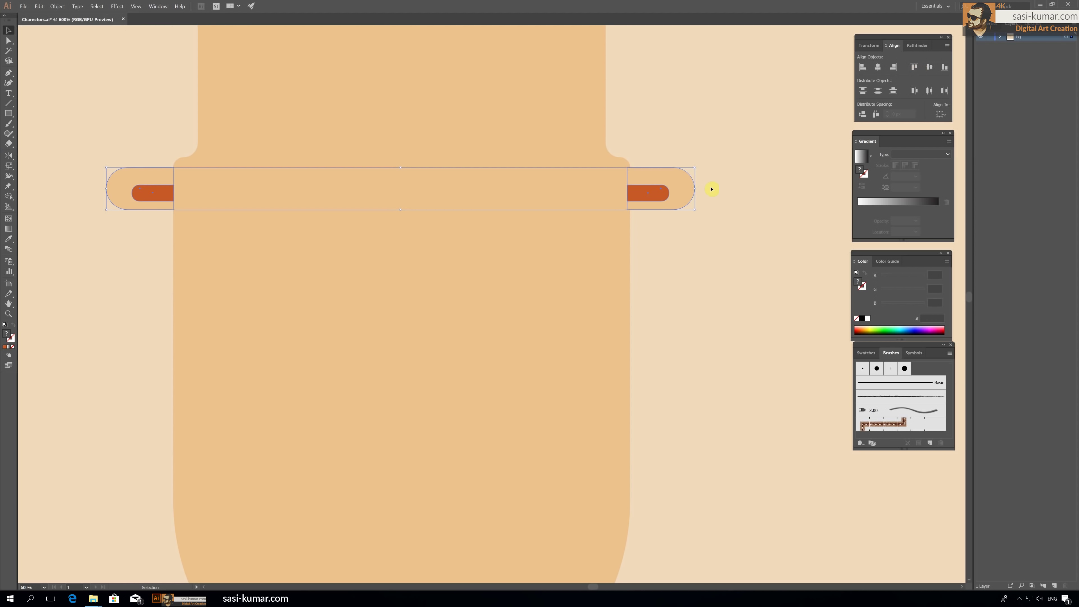
pyautogui.click(718, 205)
pyautogui.hotkey('ctrl', '-')
pyautogui.hotkey('ctrl', '-')
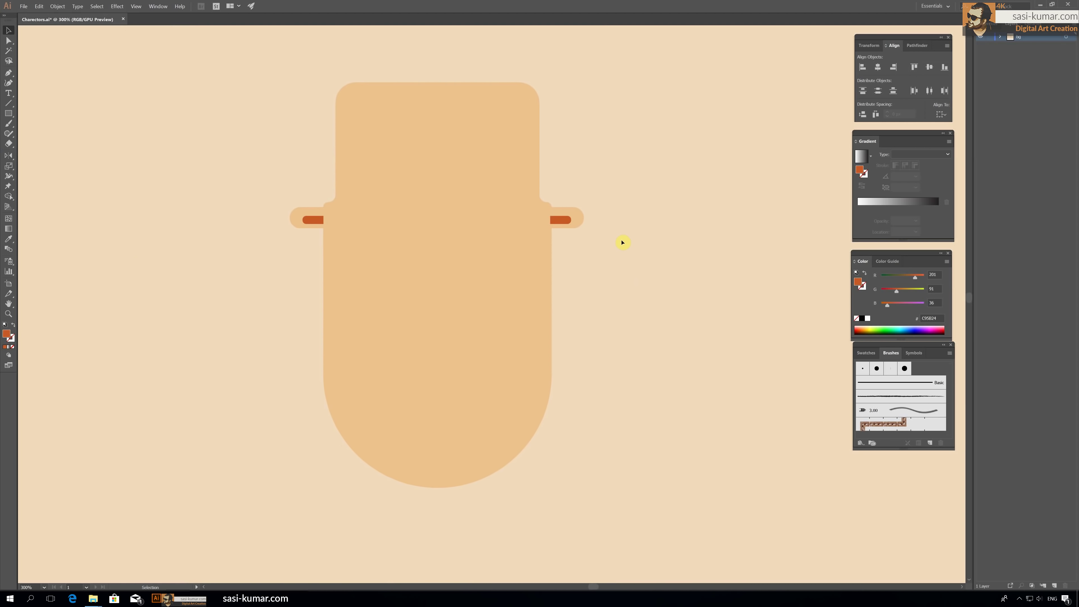
# Step: Draw a rounded pill across the top of the head and send it to back
pyautogui.click(8, 113)
pyautogui.moveTo(318, 76); pyautogui.dragTo(557, 117)
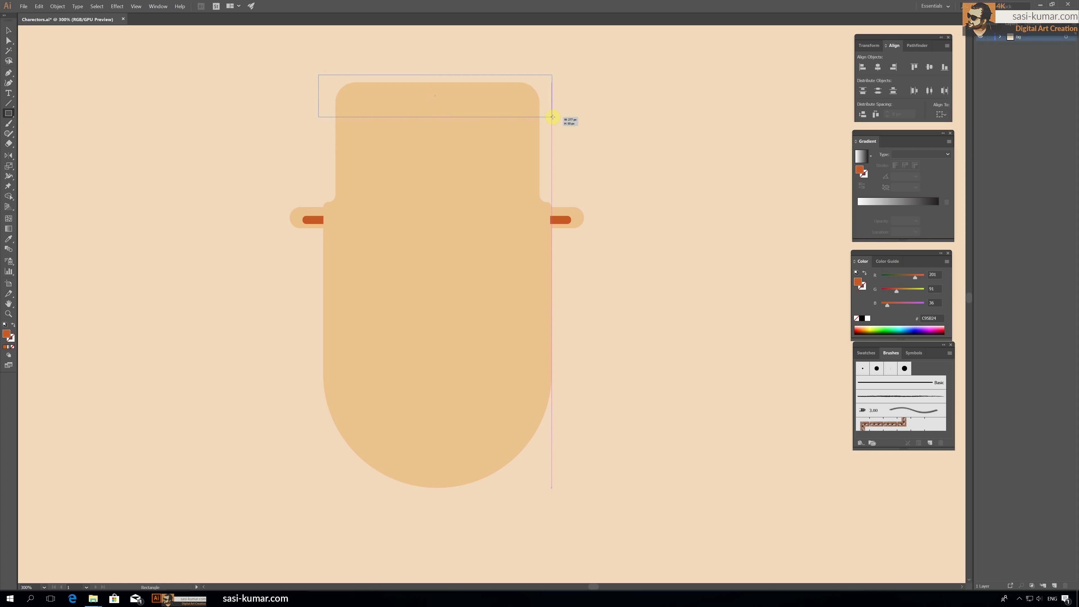
pyautogui.moveTo(553, 79); pyautogui.dragTo(529, 94)
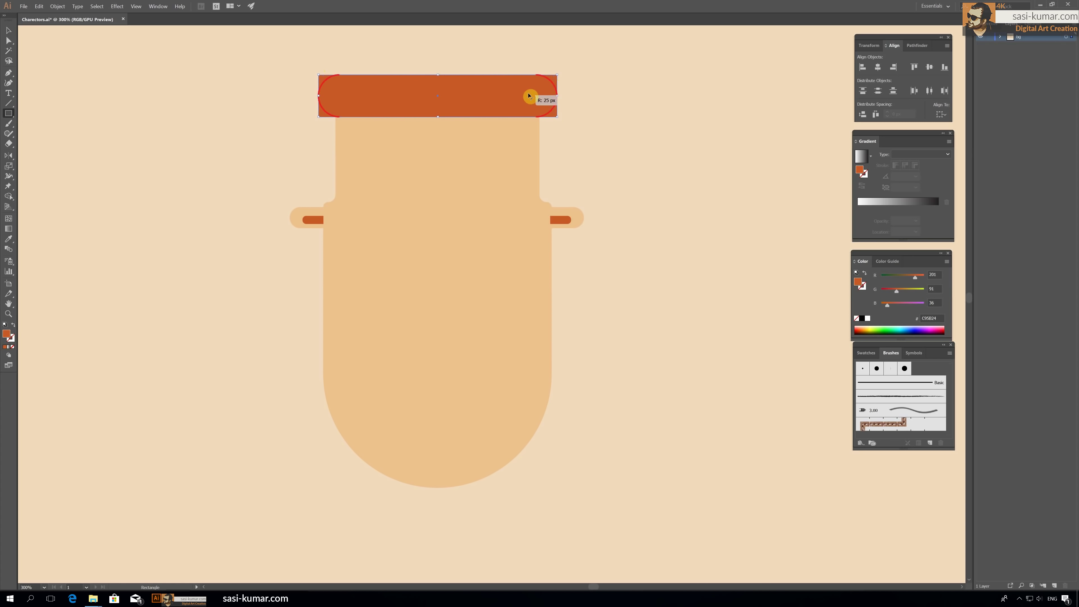
pyautogui.click(9, 30)
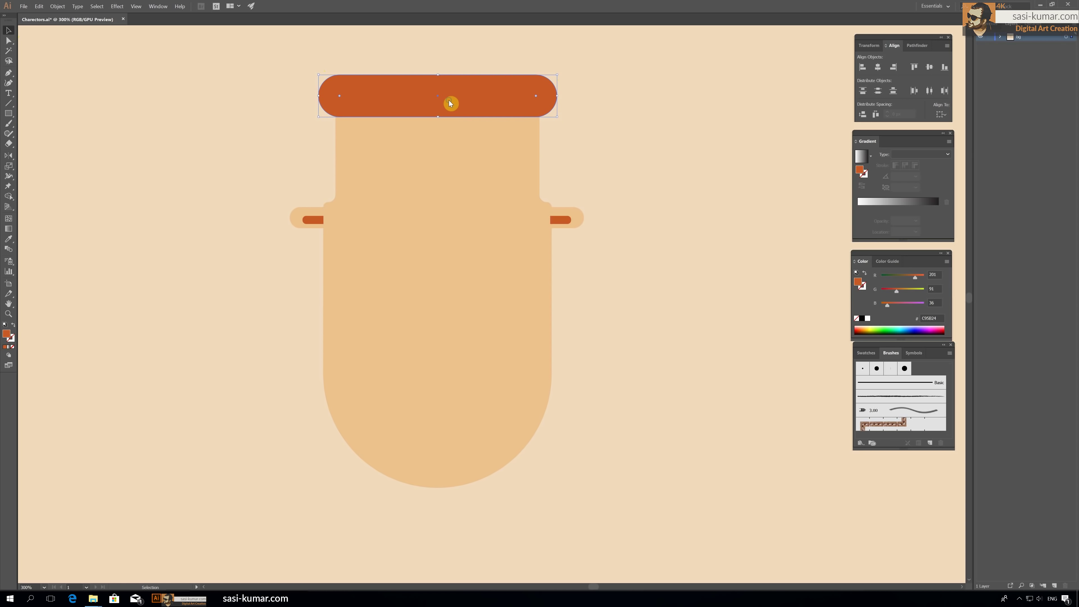
pyautogui.rightClick(449, 101)
pyautogui.click(557, 245)
# Step: Raise the pill so it peeks out behind the head
pyautogui.press('a')
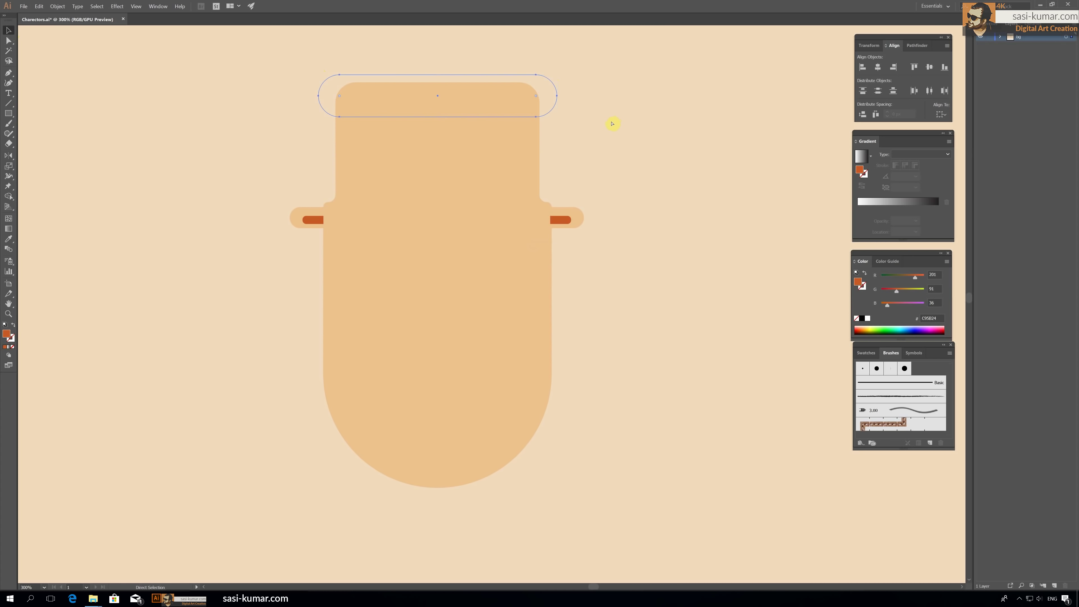
pyautogui.moveTo(612, 124); pyautogui.dragTo(575, 226)
pyautogui.click(541, 149)
pyautogui.moveTo(522, 202); pyautogui.dragTo(225, 96)
# Step: Draw a hair rectangle above the head and round its left corners
pyautogui.press('m')
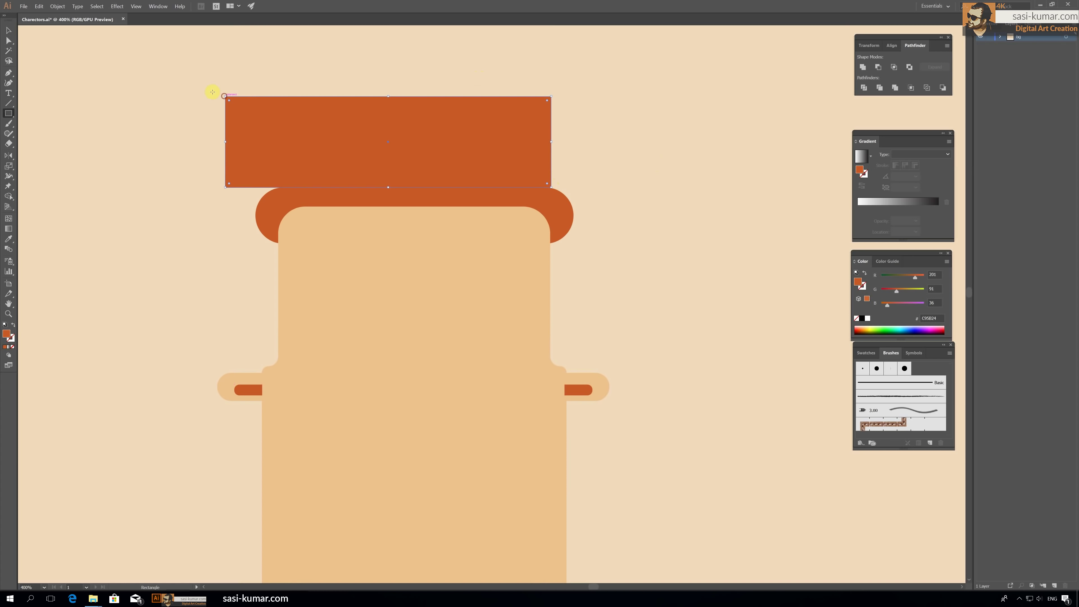
pyautogui.press('v')
pyautogui.moveTo(397, 138); pyautogui.dragTo(425, 138)
pyautogui.press('a')
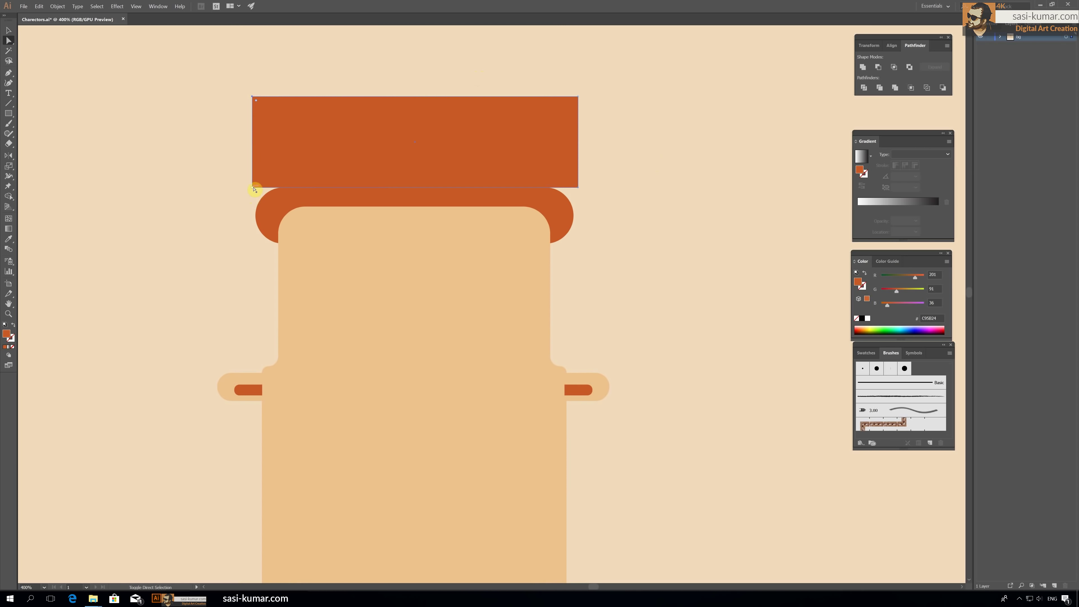
pyautogui.moveTo(260, 106); pyautogui.dragTo(328, 128)
pyautogui.press('v')
pyautogui.scroll(3, 379, 209)
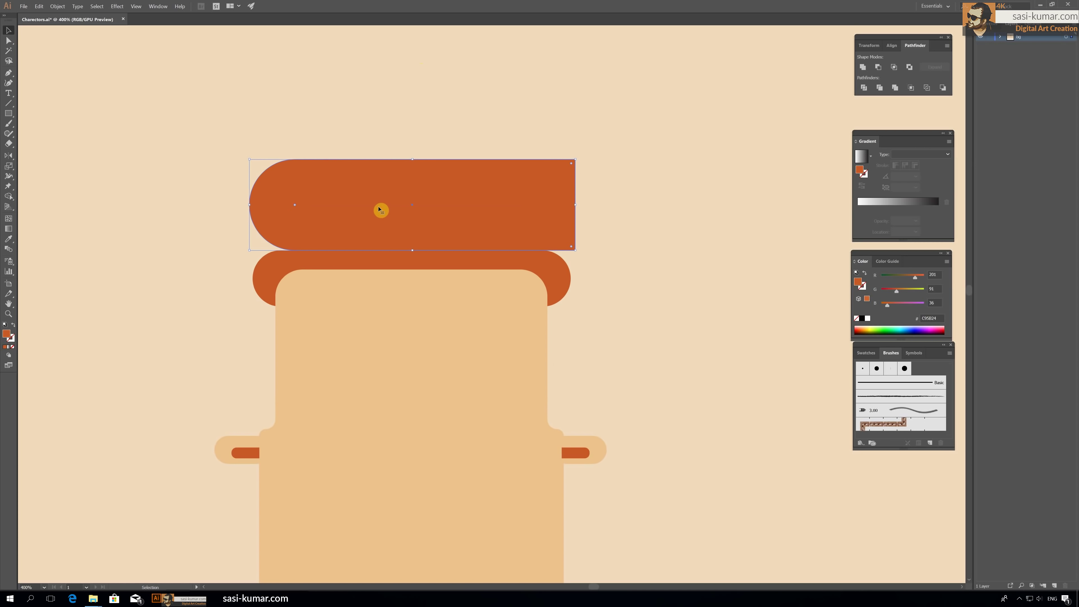
# Step: Cut an offset duplicate out with Minus Front to form the quiff curl, rounding its right corners
pyautogui.moveTo(379, 209); pyautogui.dragTo(413, 166)
pyautogui.click(878, 66)
pyautogui.press('a')
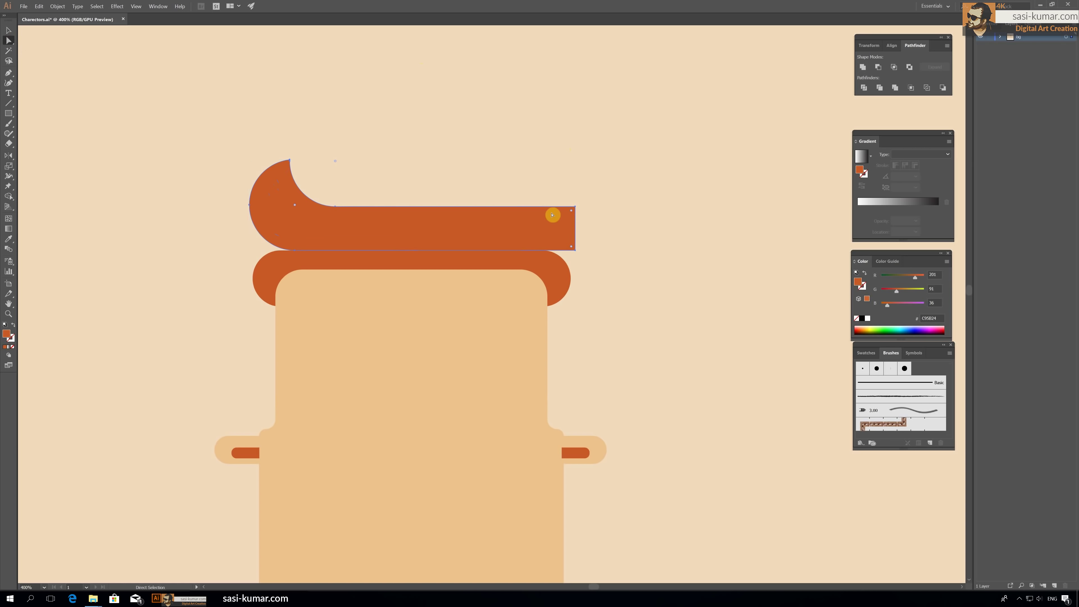
pyautogui.moveTo(571, 211); pyautogui.dragTo(558, 224)
pyautogui.press('v')
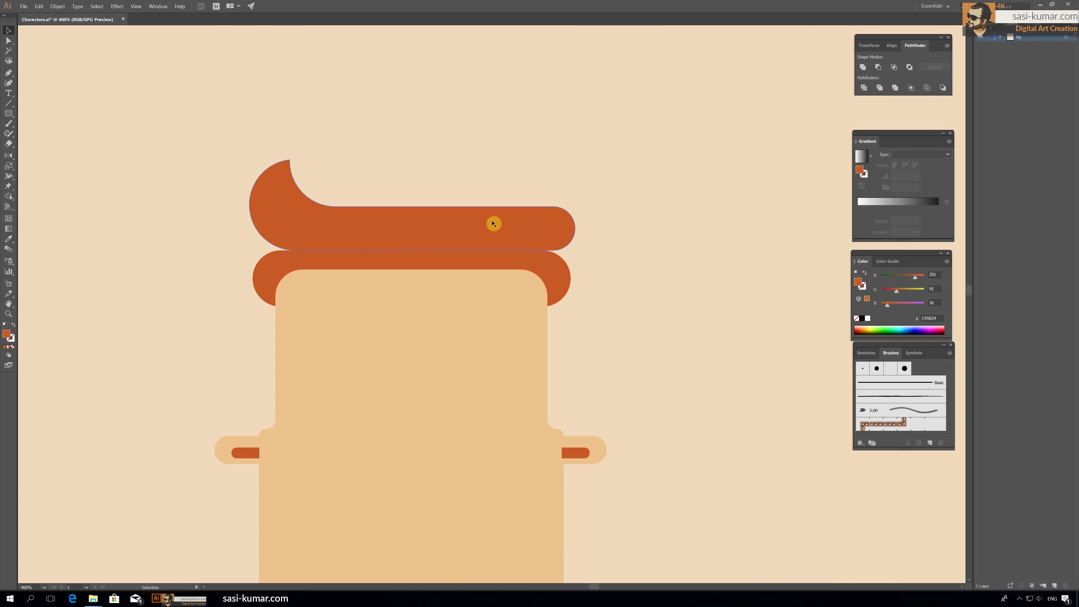
pyautogui.click(492, 222)
pyautogui.click(475, 127)
pyautogui.keyDown('alt'); pyautogui.scroll(-2, 470, 126); pyautogui.keyUp('alt')
pyautogui.keyDown('alt'); pyautogui.scroll(2, 493, 319); pyautogui.keyUp('alt')
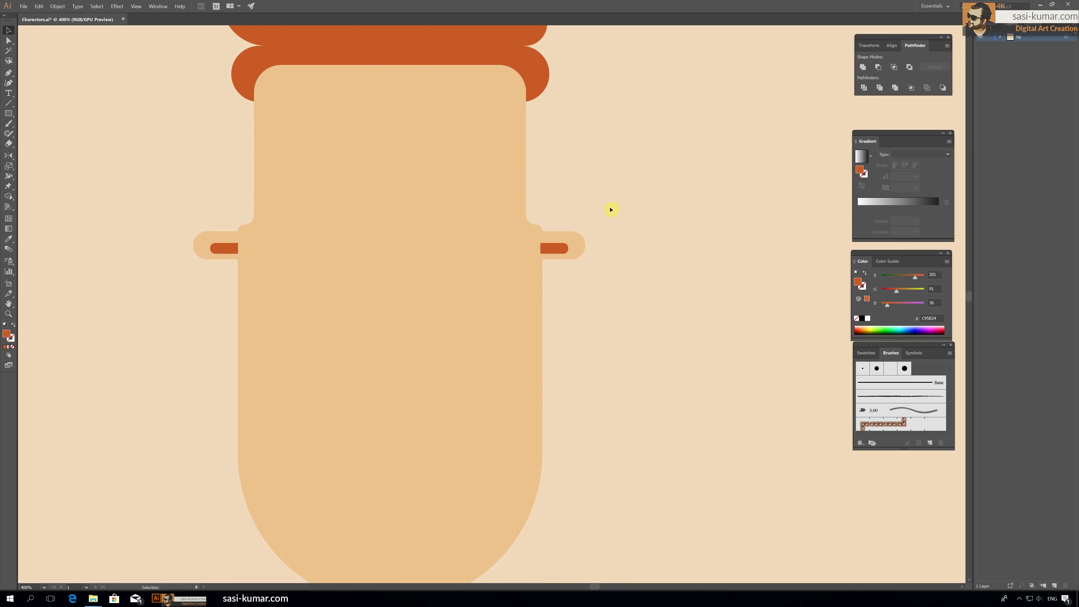
pyautogui.moveTo(9, 113); pyautogui.dragTo(36, 119)
# Step: Draw a thin orange right-eye bar with fully rounded ends
pyautogui.moveTo(470, 206); pyautogui.dragTo(507, 212)
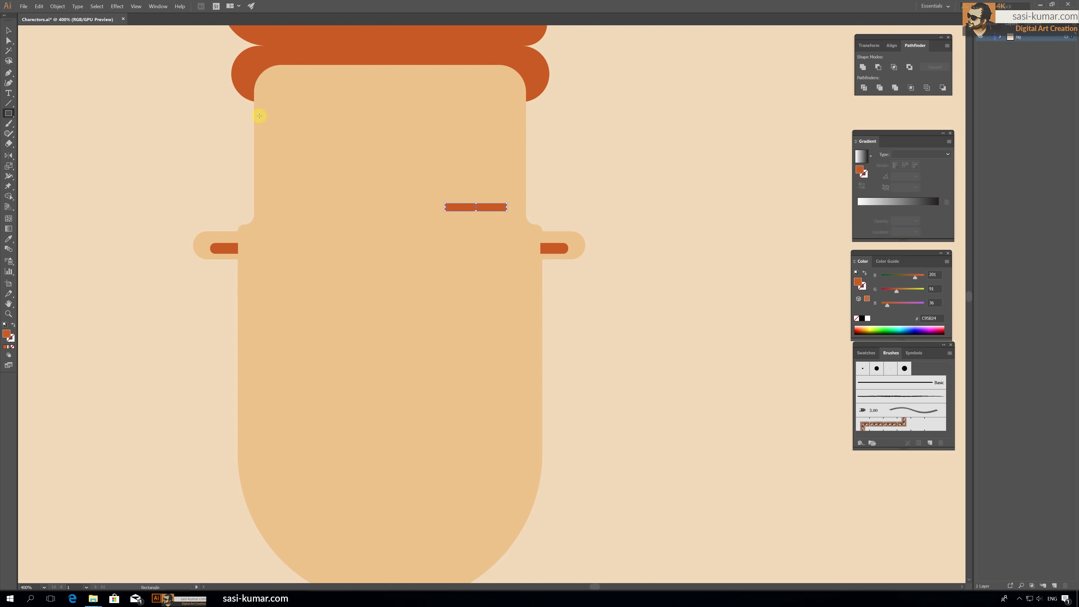
pyautogui.hotkey('ctrl', '+')
pyautogui.hotkey('ctrl', '+')
pyautogui.hotkey('ctrl', '+')
pyautogui.press('a')
pyautogui.moveTo(407, 298); pyautogui.dragTo(418, 300)
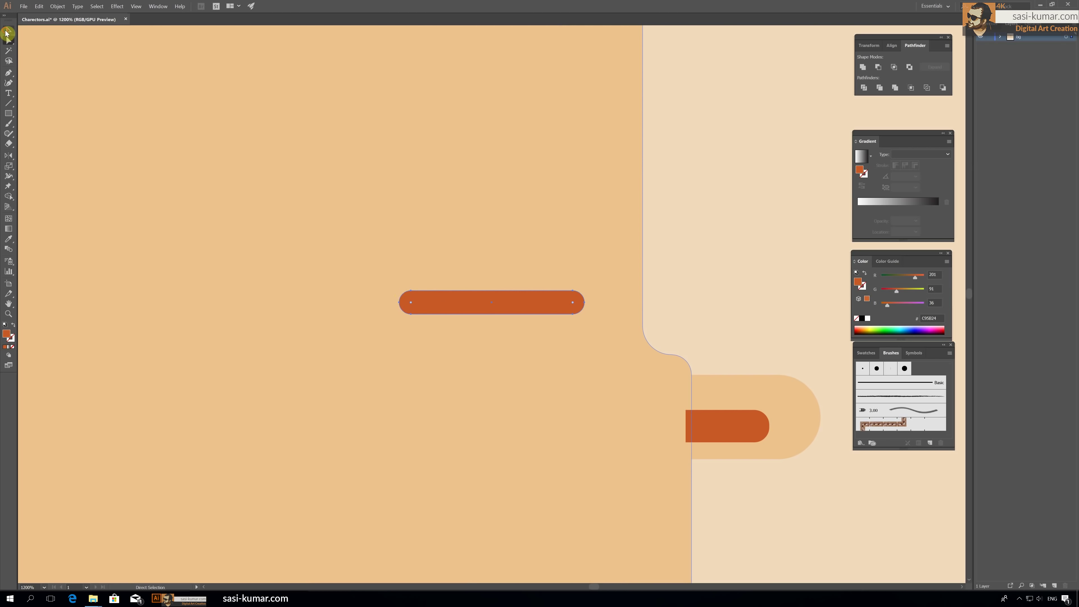
pyautogui.hotkey('ctrl', '-')
pyautogui.hotkey('ctrl', '-')
pyautogui.hotkey('ctrl', '-')
pyautogui.press('v')
# Step: Copy the eye bar to the left side and align the pair level
pyautogui.moveTo(528, 216); pyautogui.dragTo(357, 215)
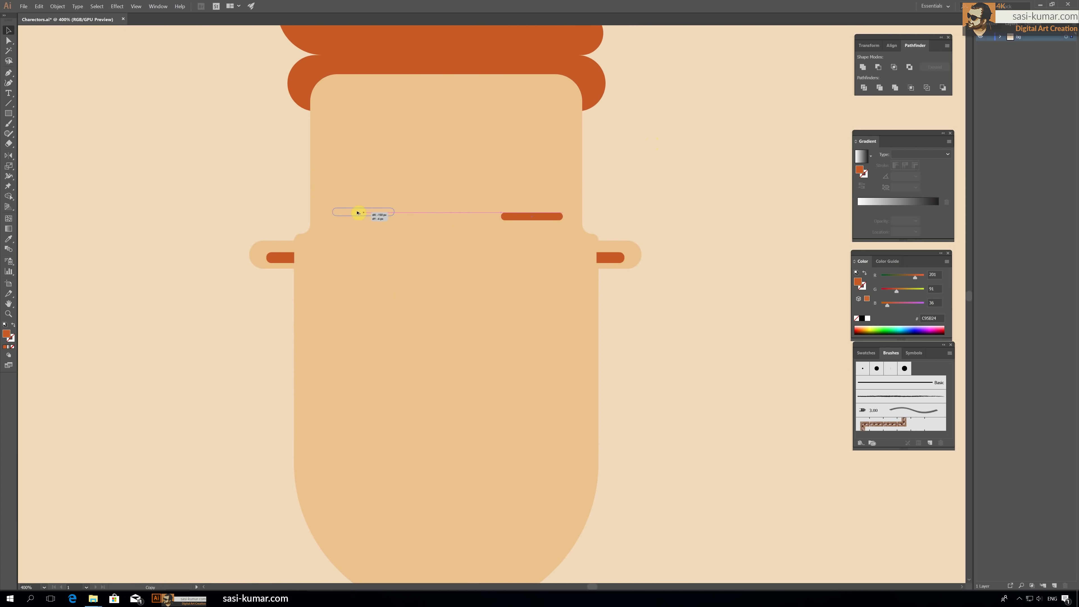
pyautogui.keyDown('shift'); pyautogui.click(544, 218); pyautogui.keyUp('shift')
pyautogui.click(892, 45)
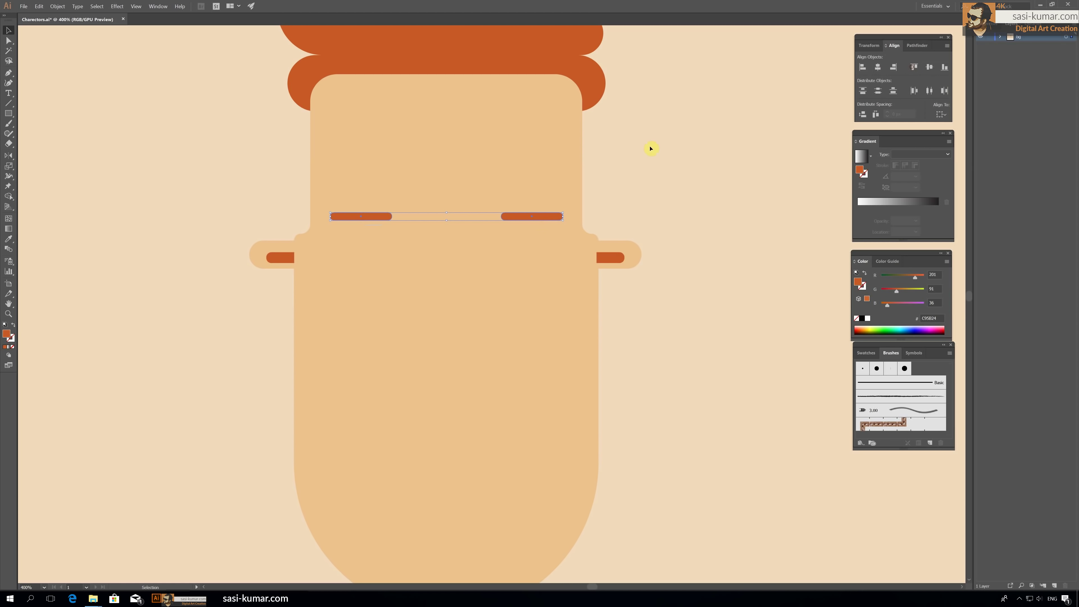
pyautogui.click(650, 149)
pyautogui.scroll(-2, 650, 140)
# Step: Draw a narrow rectangle below the eyes with rounded bottom corners
pyautogui.press('m')
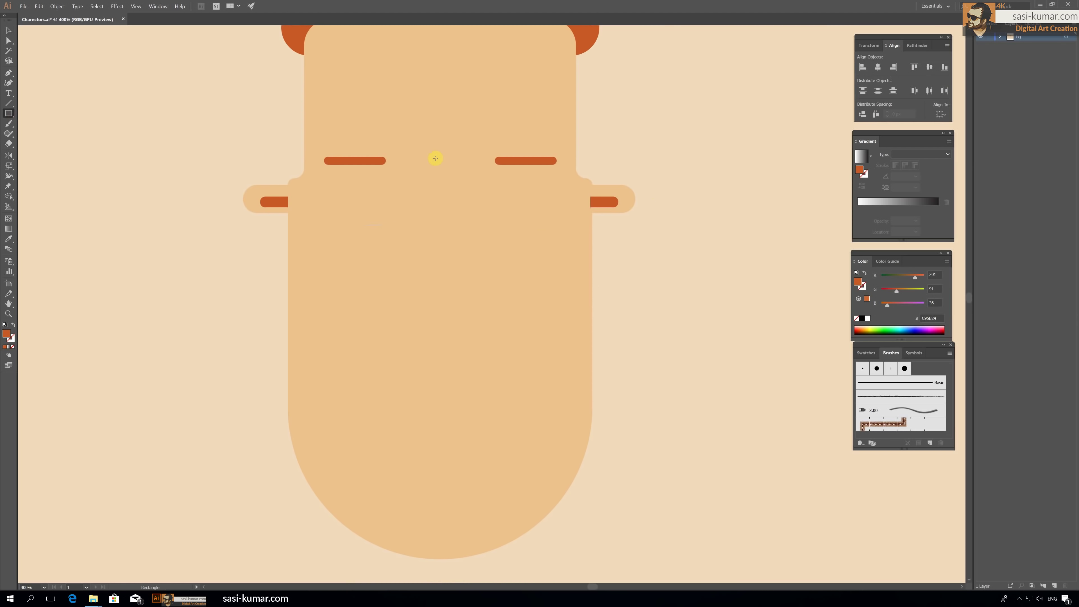
pyautogui.moveTo(415, 160); pyautogui.dragTo(477, 273)
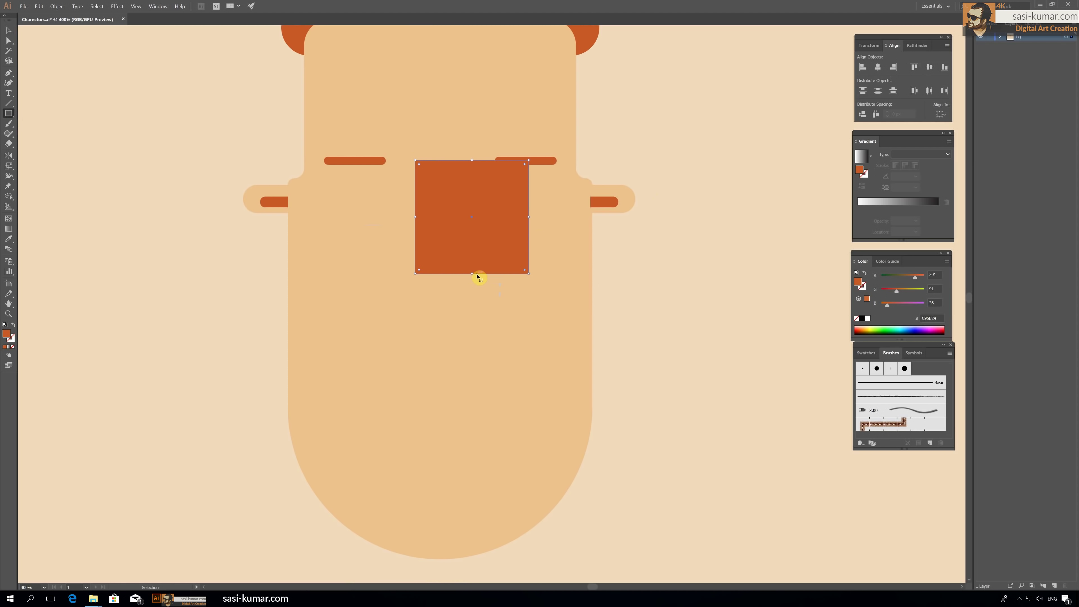
pyautogui.press('v')
pyautogui.moveTo(528, 215); pyautogui.dragTo(481, 208)
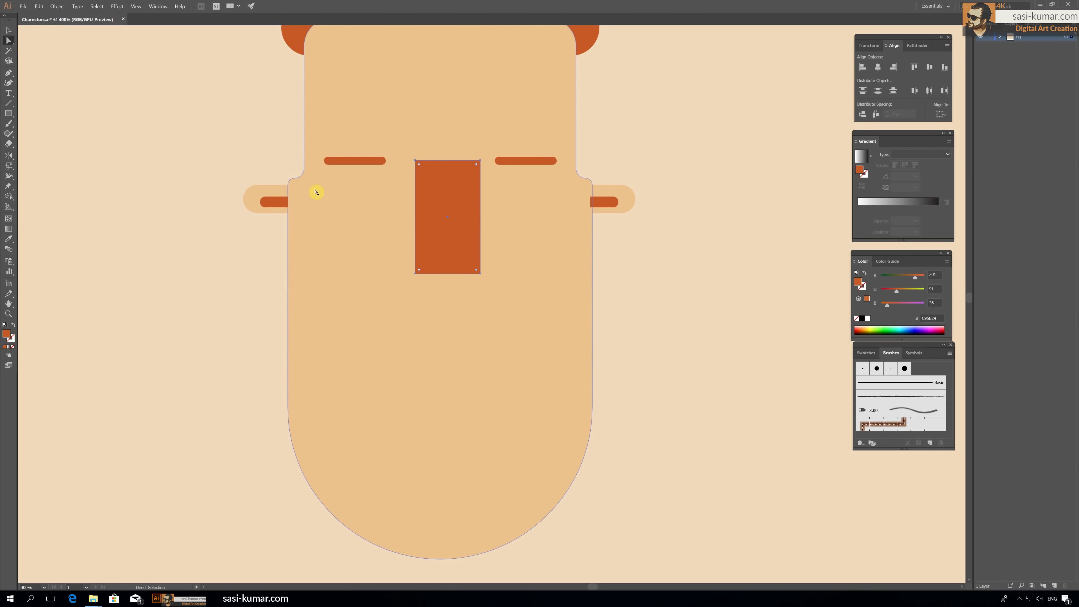
pyautogui.press('a')
pyautogui.moveTo(489, 282)
pyautogui.mouseDown()
pyautogui.moveTo(411, 264)
pyautogui.moveTo(423, 207)
pyautogui.moveTo(453, 207)
pyautogui.mouseUp()
pyautogui.press('v')
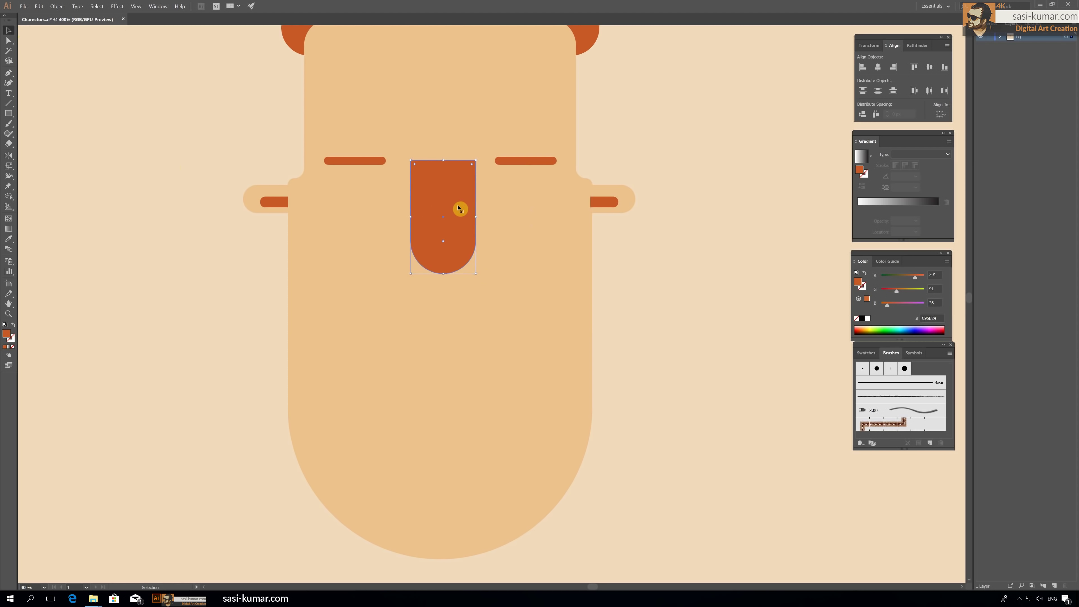
# Step: Cut away its top half with Minus Front and centre the half-circle mouth under the eyes
pyautogui.press('m')
pyautogui.moveTo(402, 154)
pyautogui.mouseDown()
pyautogui.moveTo(496, 248)
pyautogui.moveTo(447, 216)
pyautogui.moveTo(452, 234)
pyautogui.mouseUp()
pyautogui.click(8, 31)
pyautogui.keyDown('shift'); pyautogui.click(457, 264); pyautogui.keyUp('shift')
pyautogui.hotkey('shift', 'ctrl', 'F9')
pyautogui.click(879, 67)
pyautogui.click(683, 251)
pyautogui.click(726, 294)
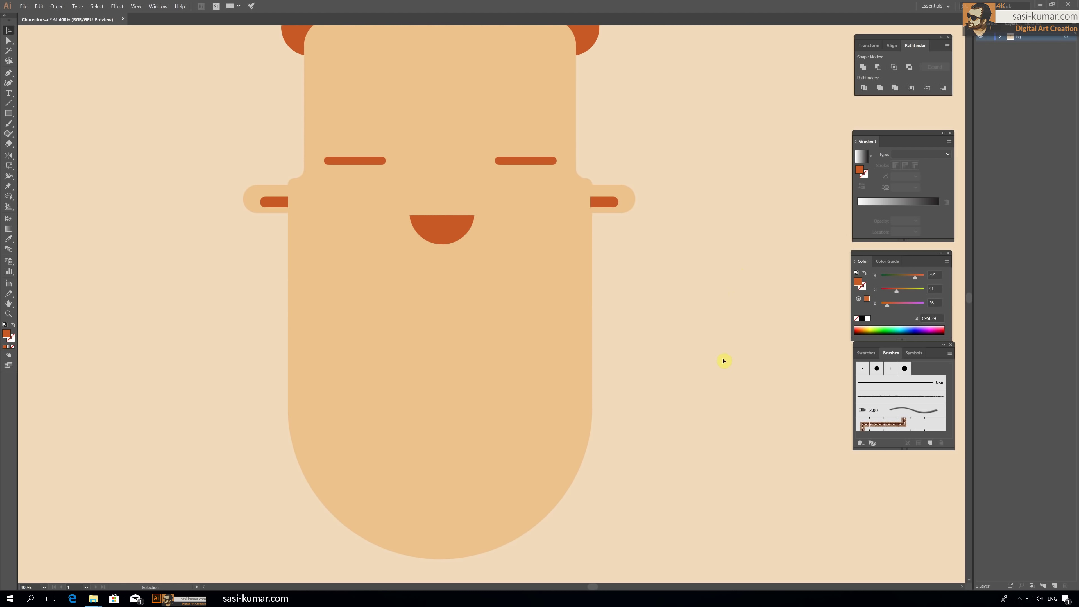
# Step: Add a small cheek pill in a slightly darker skin tone under one eye and copy it to the other cheek
pyautogui.click(8, 113)
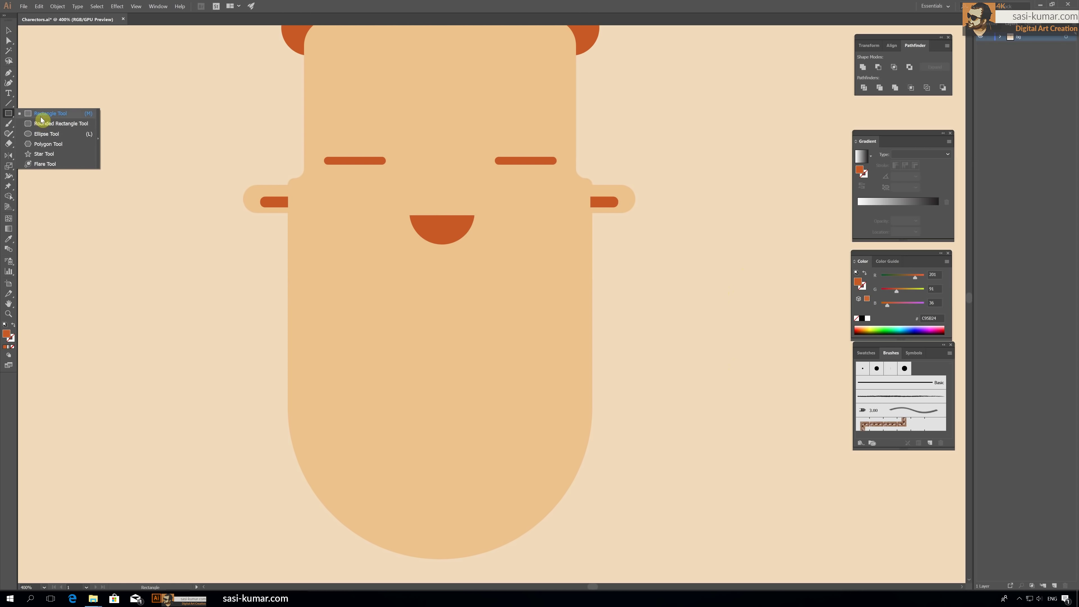
pyautogui.click(42, 113)
pyautogui.moveTo(332, 236)
pyautogui.mouseDown()
pyautogui.moveTo(384, 251)
pyautogui.moveTo(344, 241)
pyautogui.mouseUp()
pyautogui.press('i')
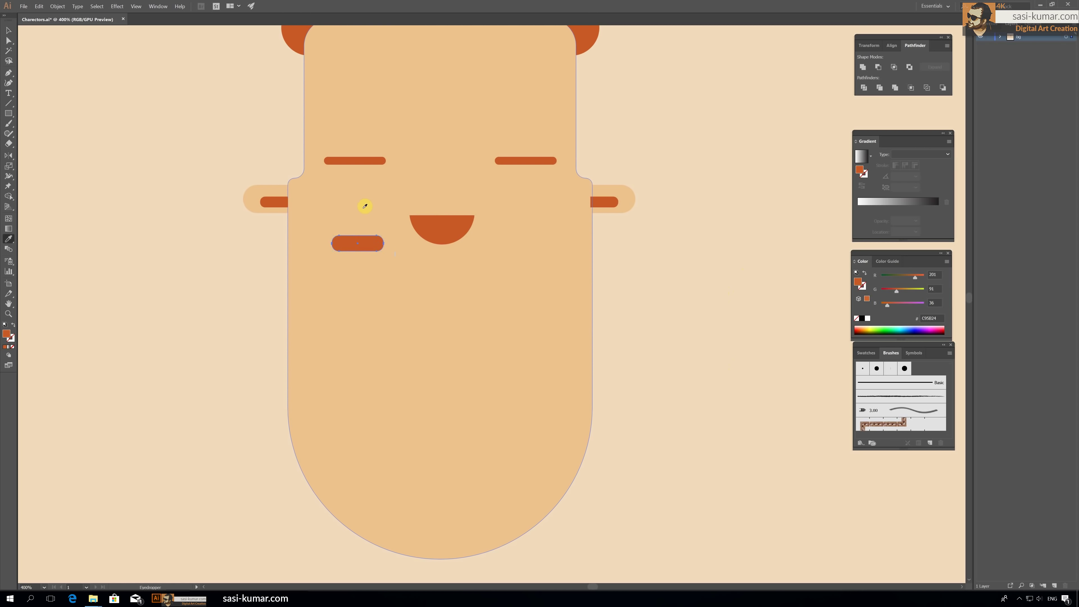
pyautogui.click(364, 205)
pyautogui.doubleClick(8, 334)
pyautogui.click(569, 139)
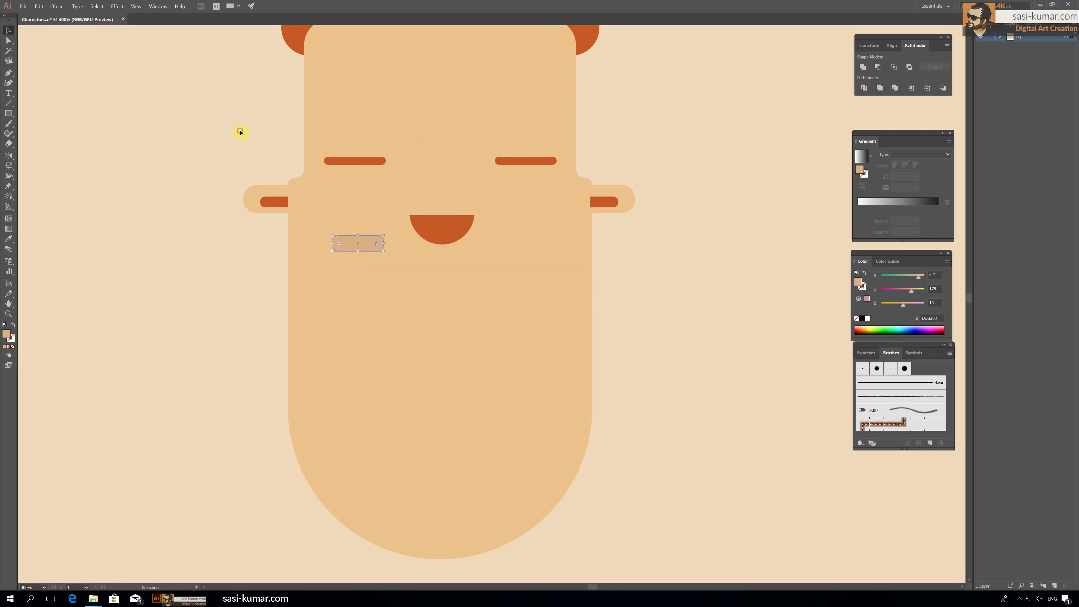
pyautogui.moveTo(260, 274)
pyautogui.mouseDown()
pyautogui.moveTo(260, 240)
pyautogui.moveTo(429, 237)
pyautogui.mouseUp()
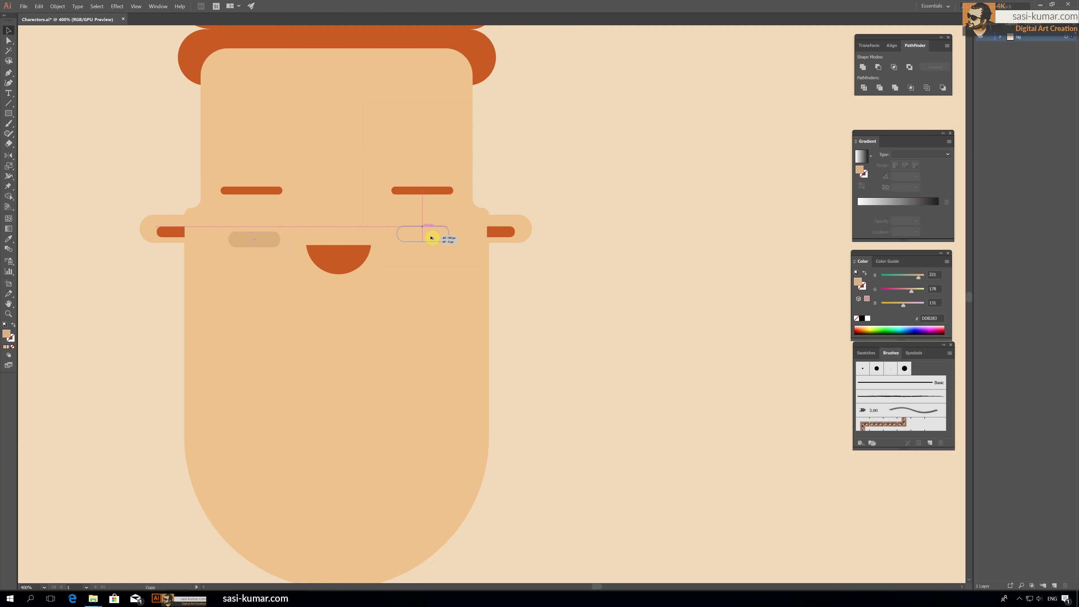
pyautogui.click(893, 45)
pyautogui.click(717, 146)
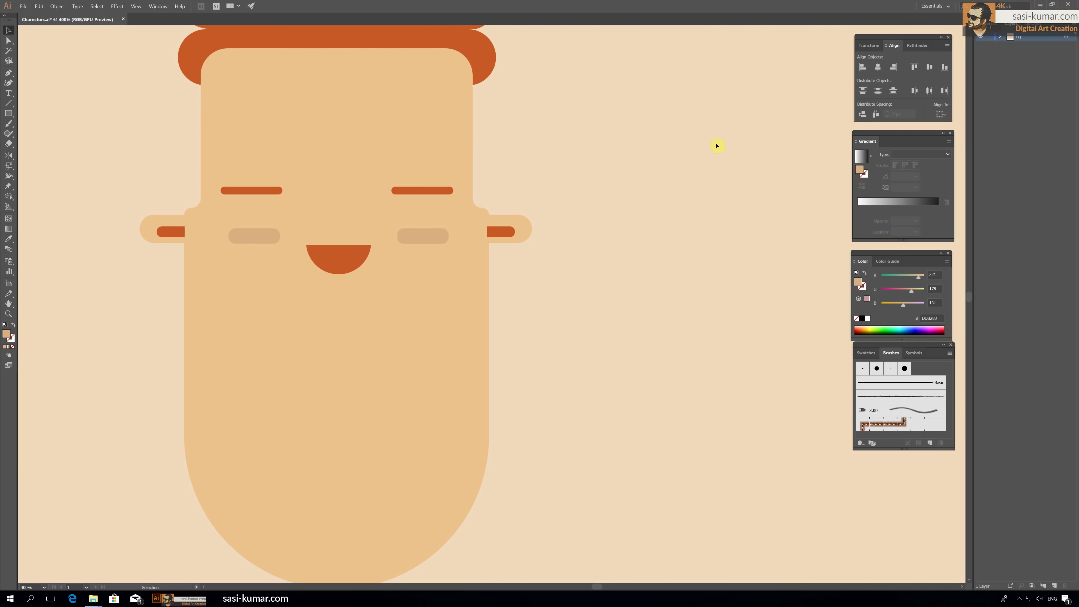
# Step: Pull the mouth's bottom anchor upward to flatten it into a shallower curve
pyautogui.click(9, 40)
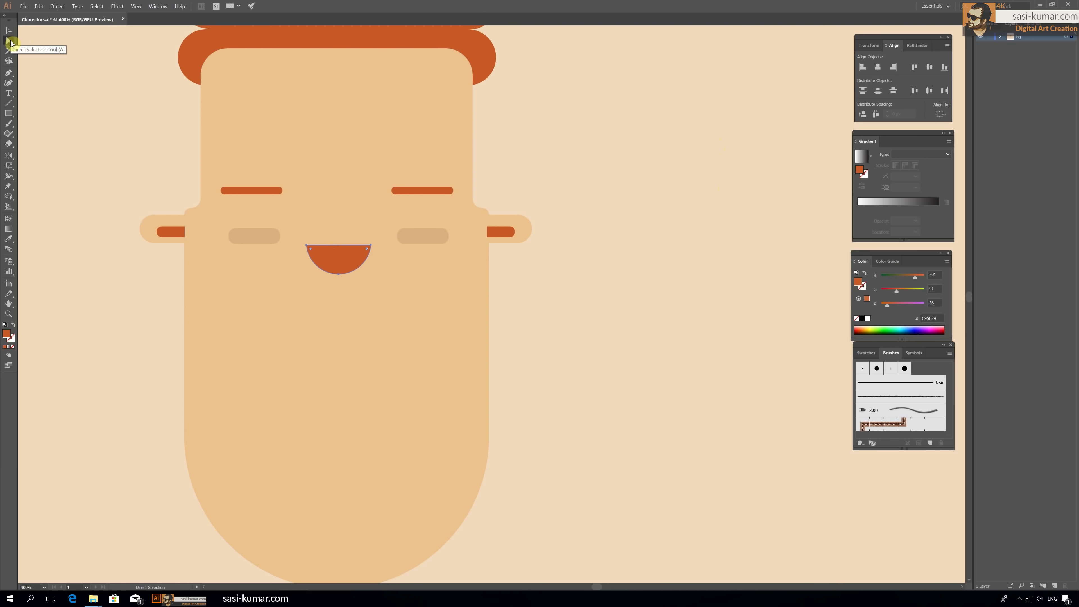
pyautogui.moveTo(304, 241); pyautogui.dragTo(364, 255)
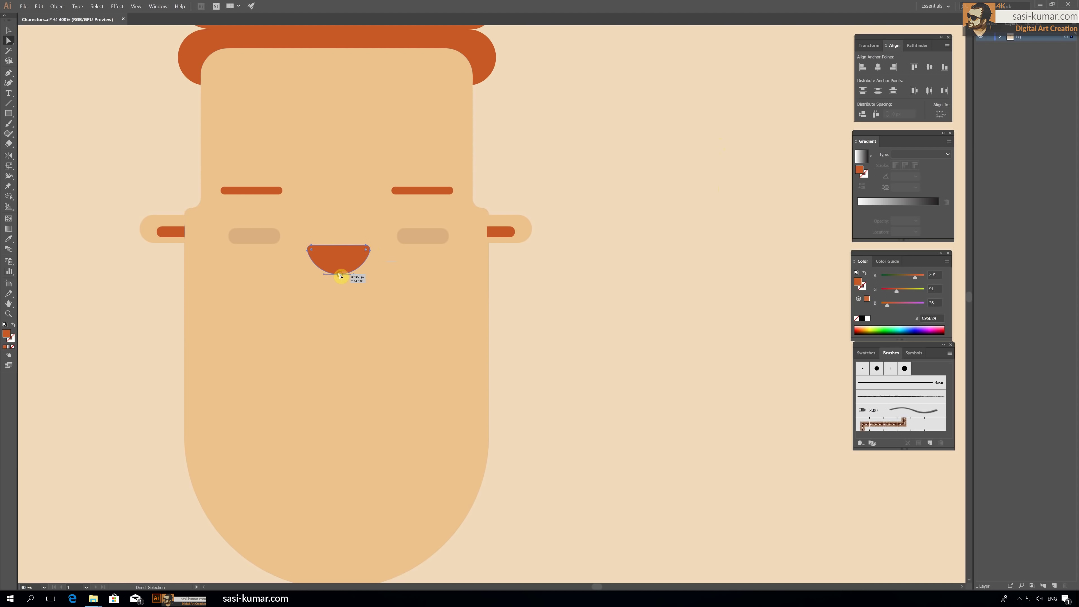
pyautogui.press('v')
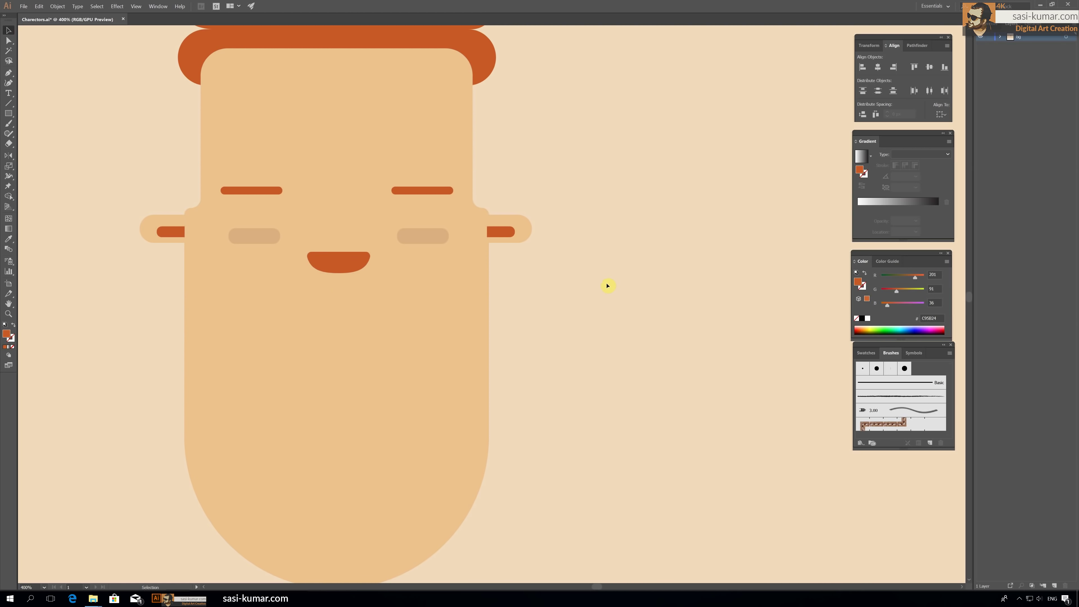
pyautogui.scroll(-2, 608, 285)
pyautogui.scroll(-1, 595, 283)
pyautogui.scroll(-1, 578, 276)
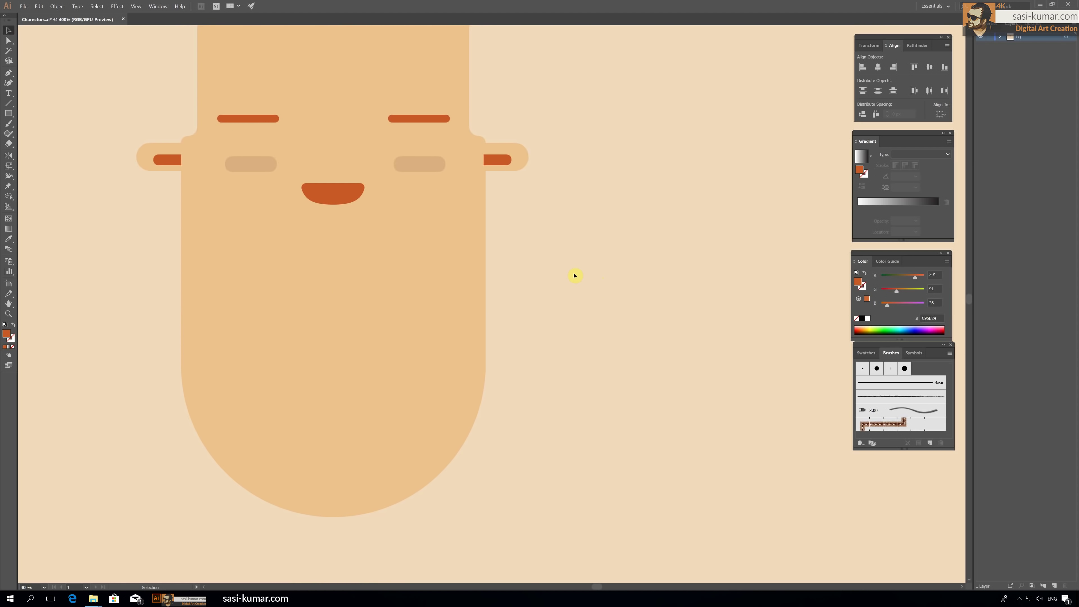
# Step: Turn a rectangle below the mouth into an orange open path with a rounded, upturned right end
pyautogui.press('m')
pyautogui.moveTo(285, 212); pyautogui.dragTo(399, 347)
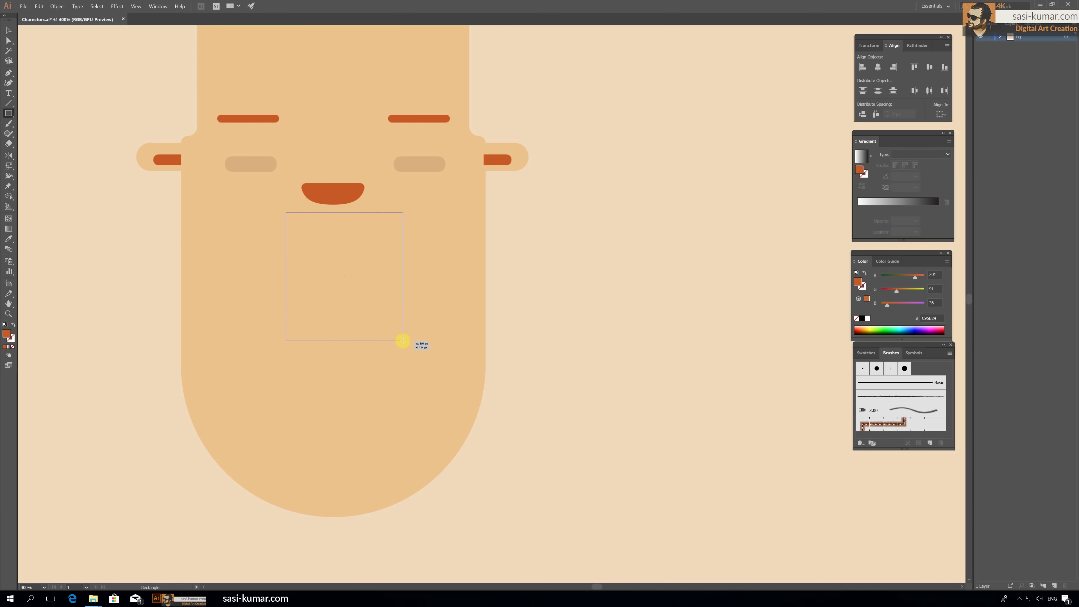
pyautogui.press('v')
pyautogui.moveTo(361, 256); pyautogui.dragTo(366, 260)
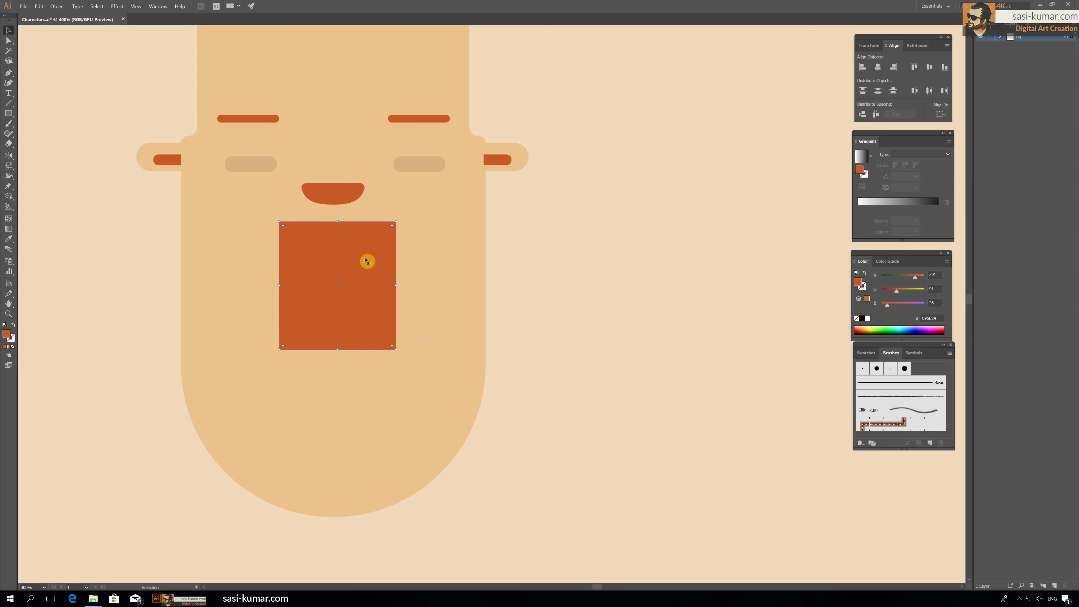
pyautogui.click(14, 326)
pyautogui.press('a')
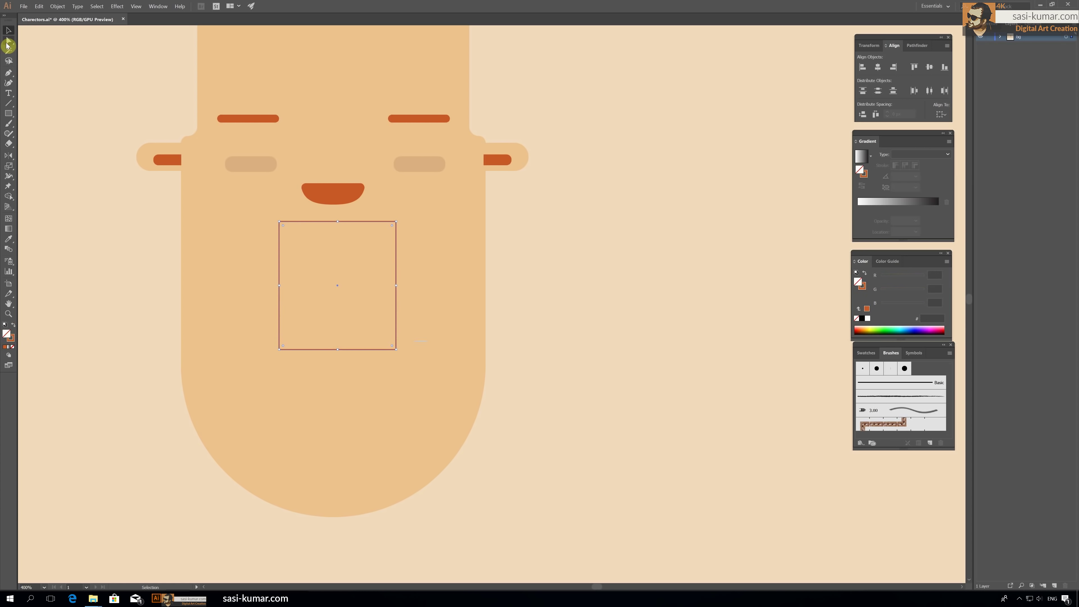
pyautogui.click(280, 222)
pyautogui.press('Delete')
pyautogui.moveTo(394, 347); pyautogui.dragTo(381, 326)
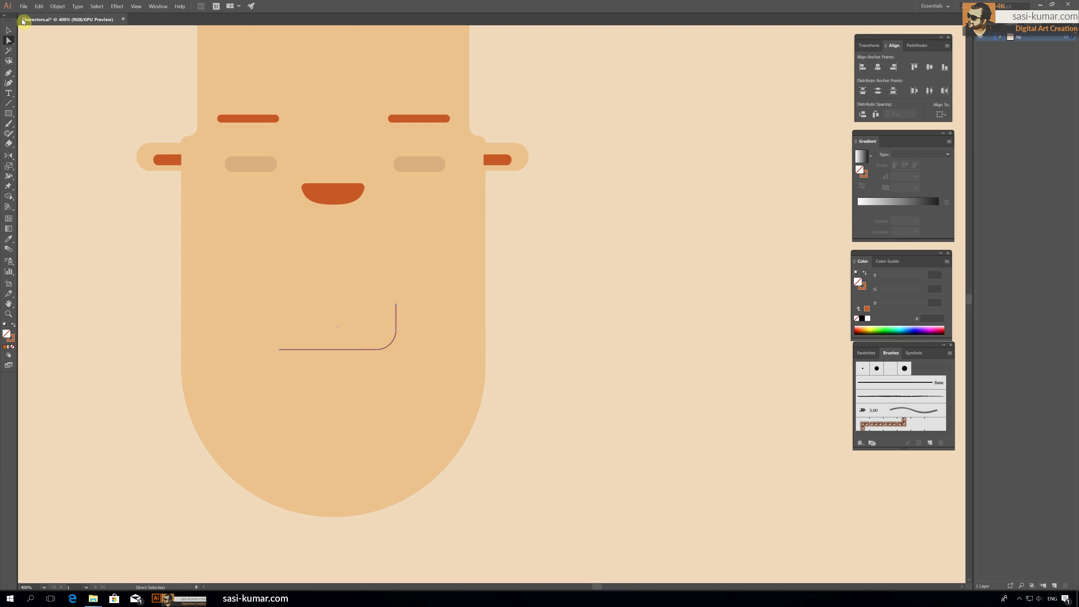
pyautogui.press('v')
pyautogui.moveTo(379, 350); pyautogui.dragTo(390, 275)
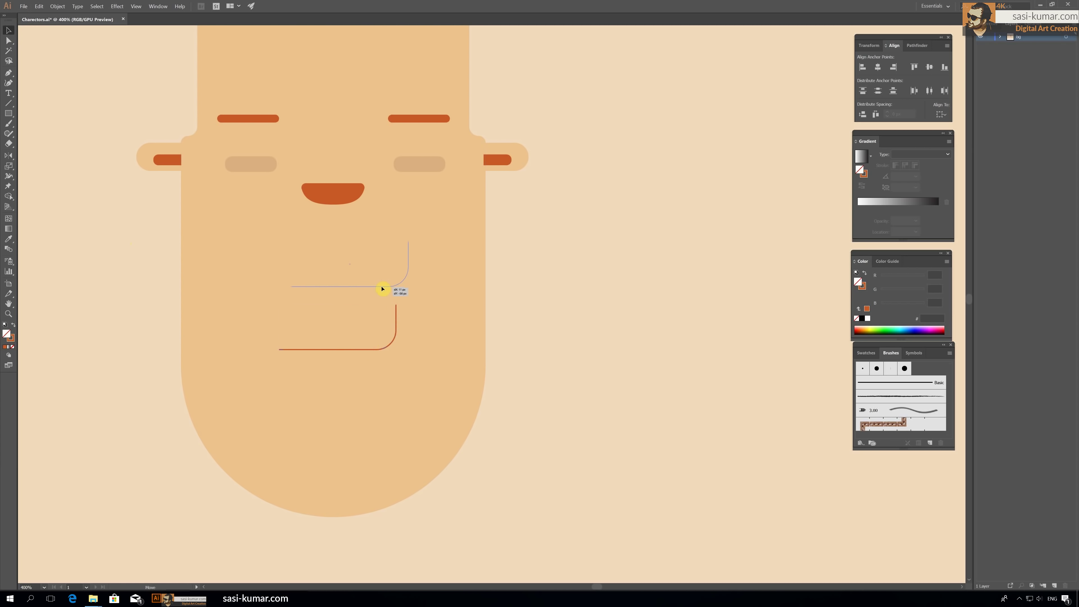
# Step: Set the smirk path's stroke to 4 pt and draw a shorter straight line beneath it
pyautogui.click(990, 23)
pyautogui.click(1013, 126)
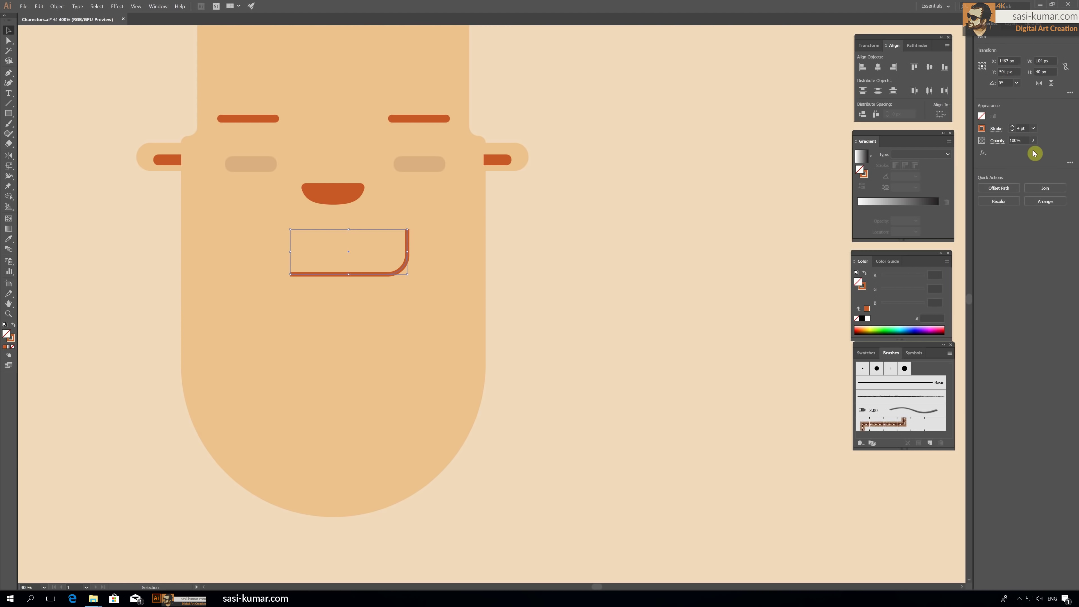
pyautogui.click(534, 262)
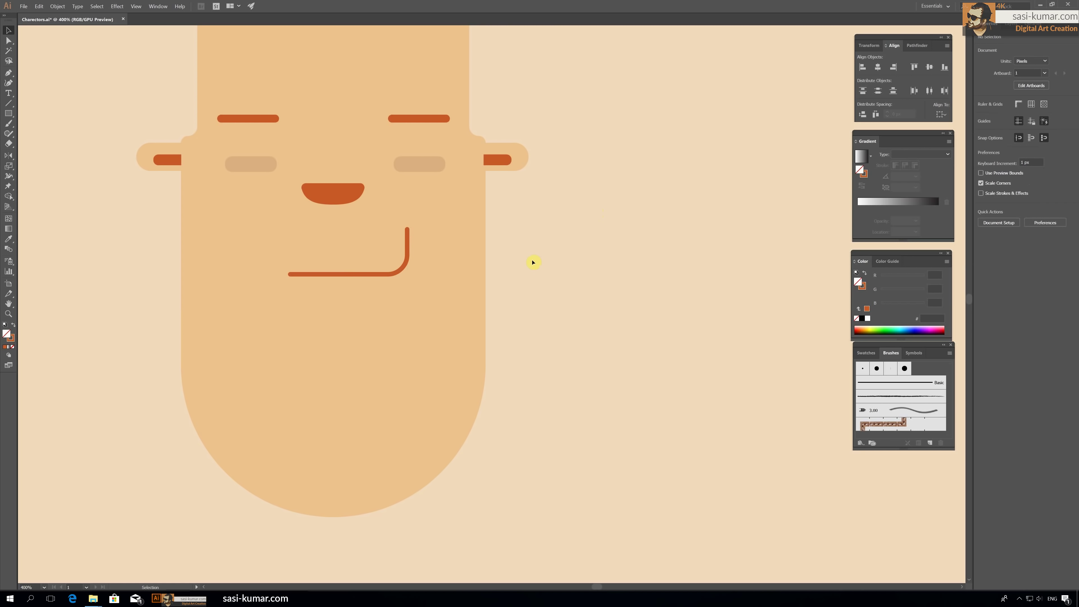
pyautogui.click(9, 104)
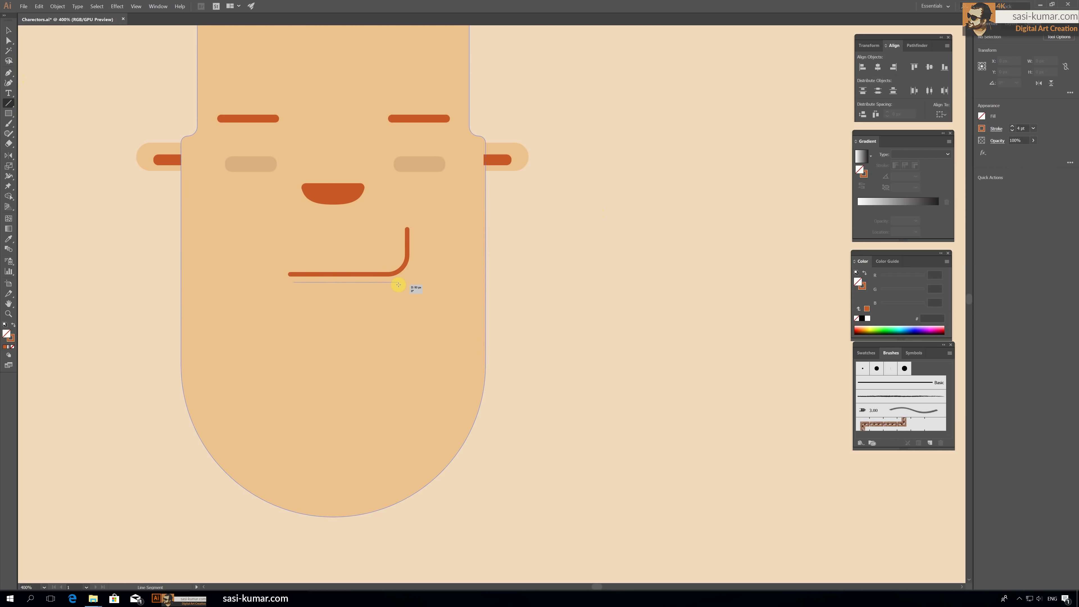
pyautogui.moveTo(398, 285); pyautogui.dragTo(354, 284)
pyautogui.click(10, 32)
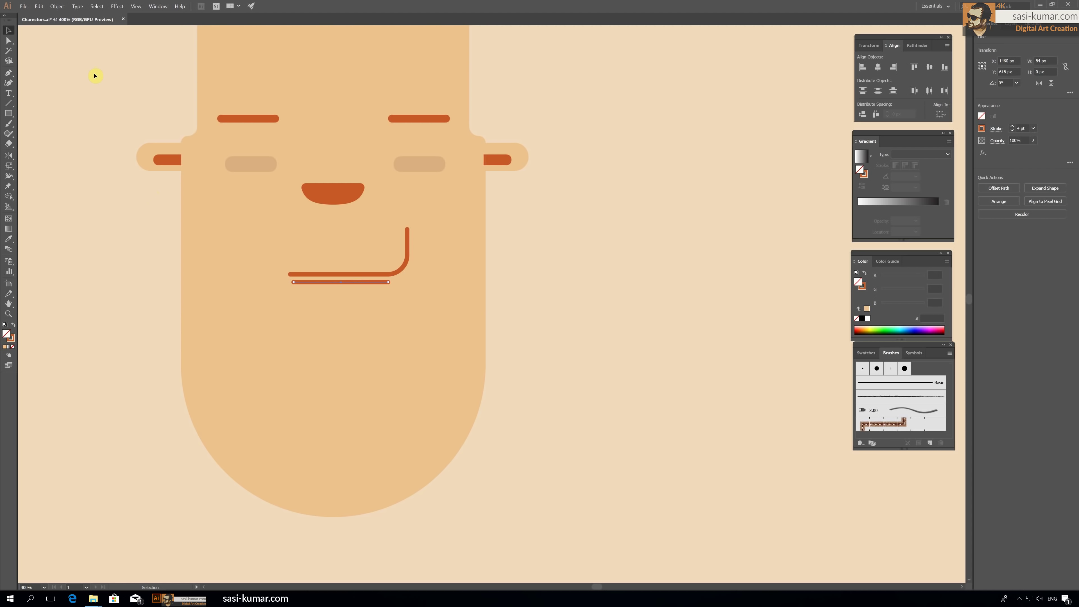
# Step: Draw a solid orange 30 px pupil on the right eye and copy it onto the left eye
pyautogui.click(9, 114)
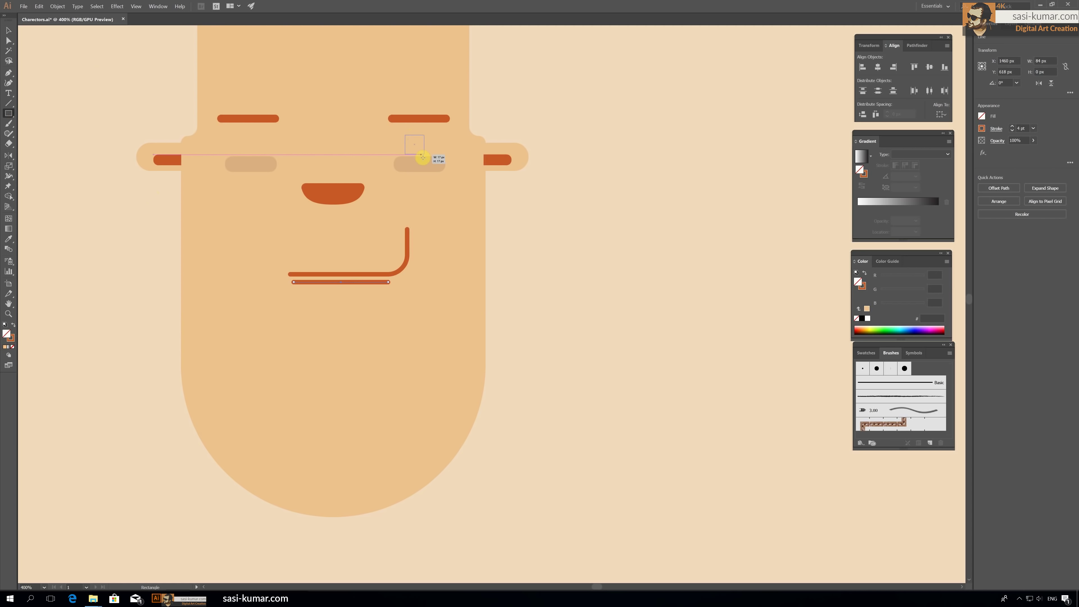
pyautogui.moveTo(422, 153); pyautogui.dragTo(440, 169)
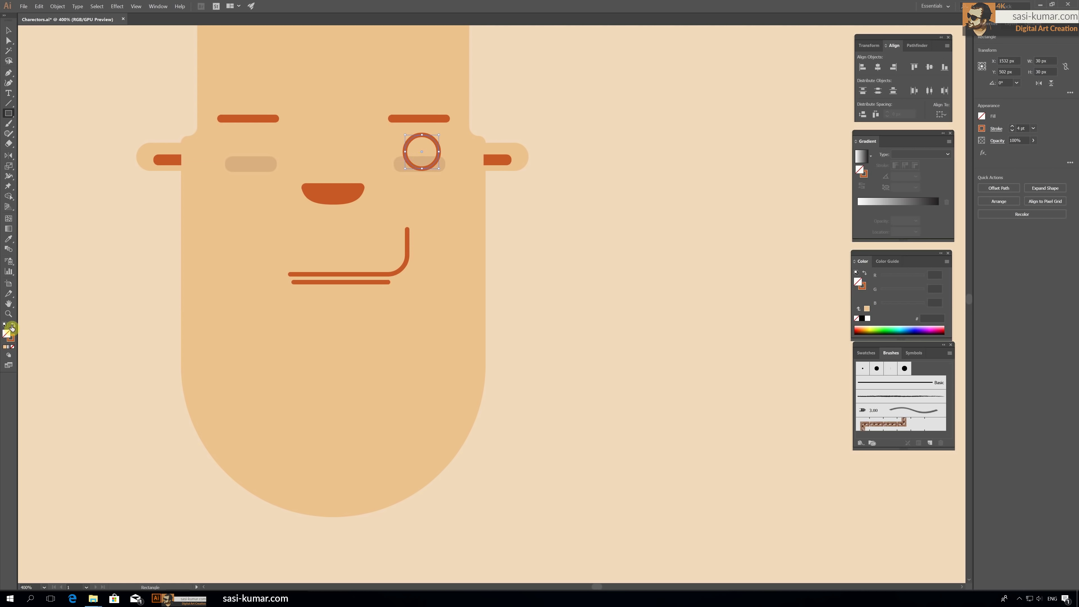
pyautogui.click(12, 328)
pyautogui.click(8, 30)
pyautogui.click(588, 130)
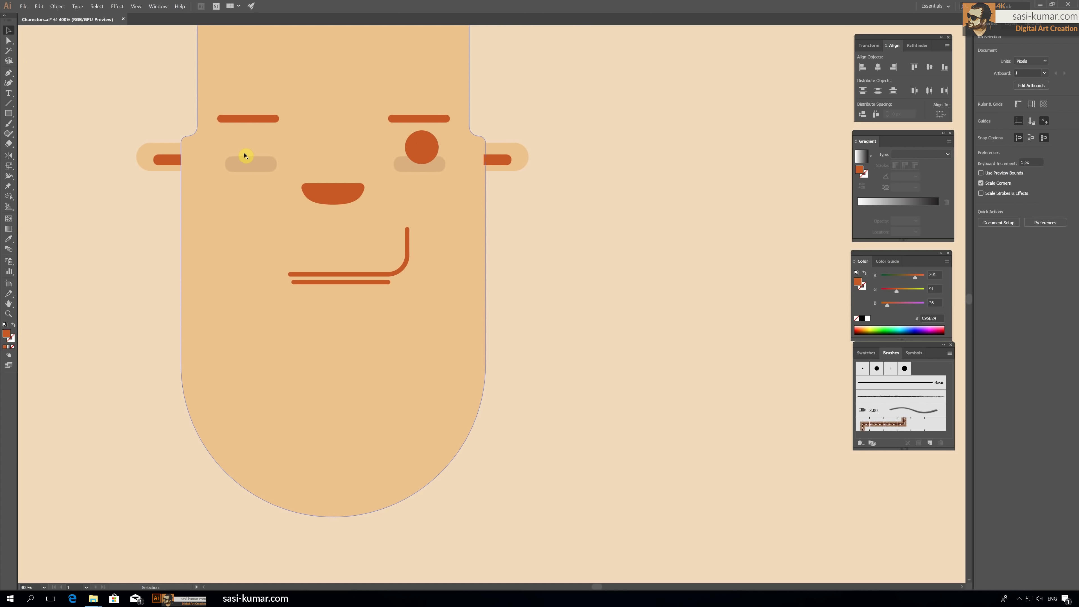
pyautogui.click(416, 146)
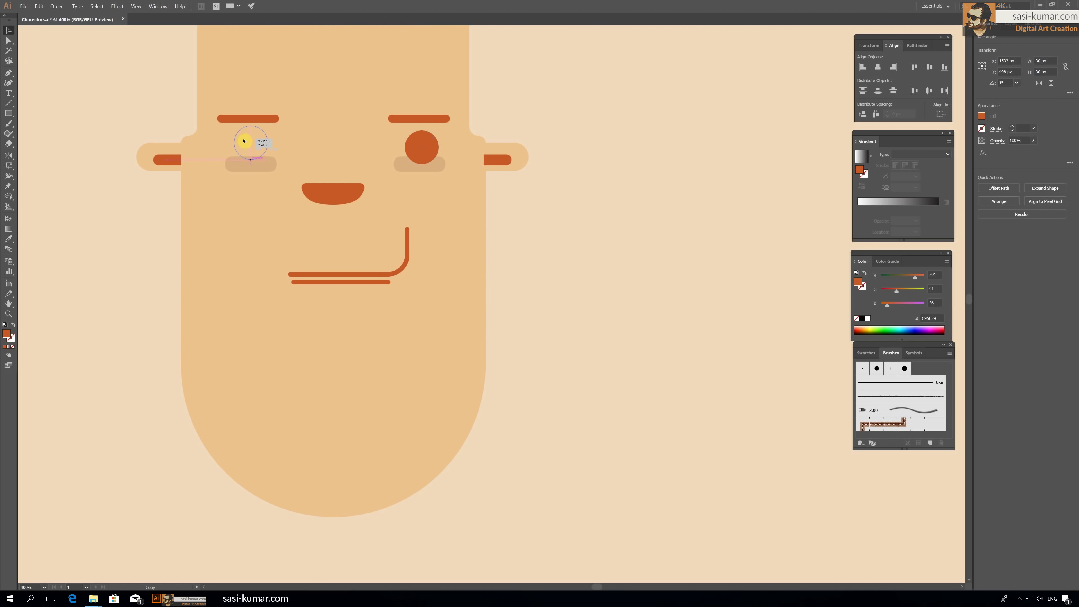
pyautogui.moveTo(243, 141); pyautogui.dragTo(243, 144)
pyautogui.click(607, 100)
# Step: Fill the hair, brows and pupils with muted dark purple 51325B
pyautogui.hotkey('ctrl', '-')
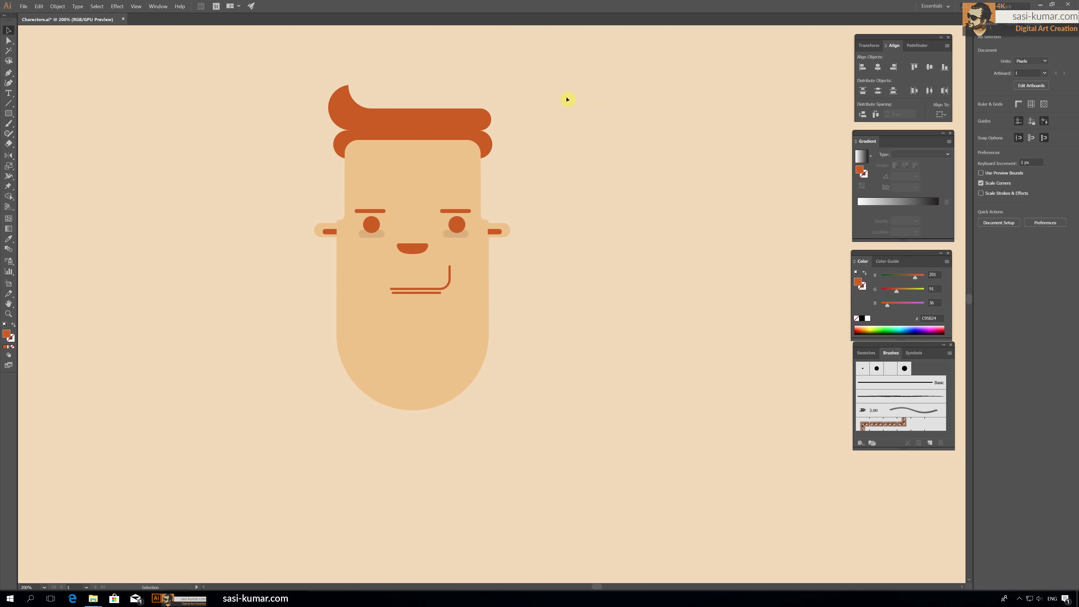
pyautogui.hscroll(2, 520, 209)
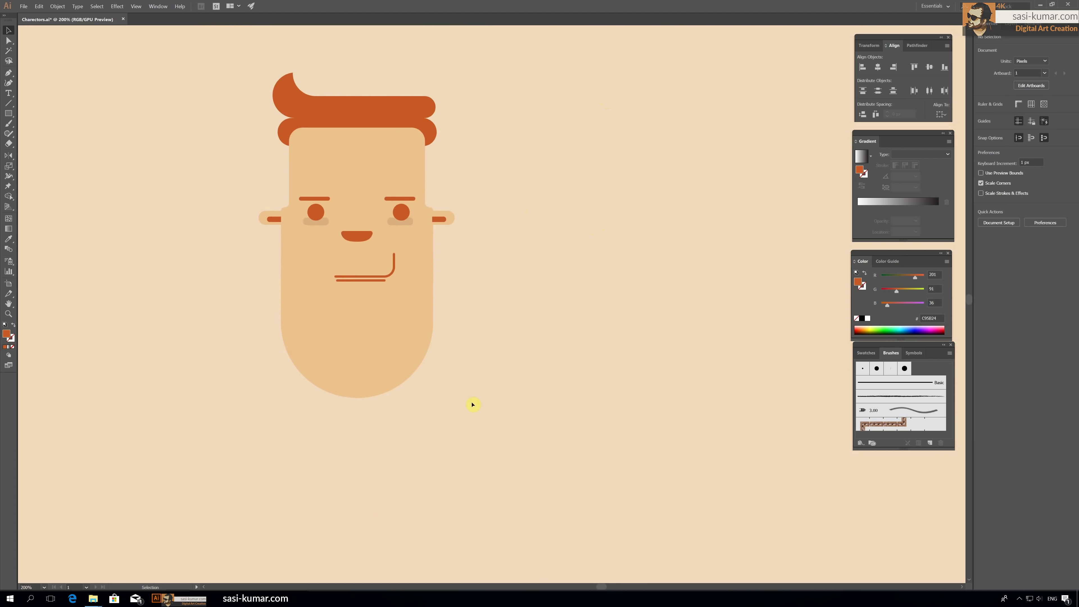
pyautogui.click(338, 114)
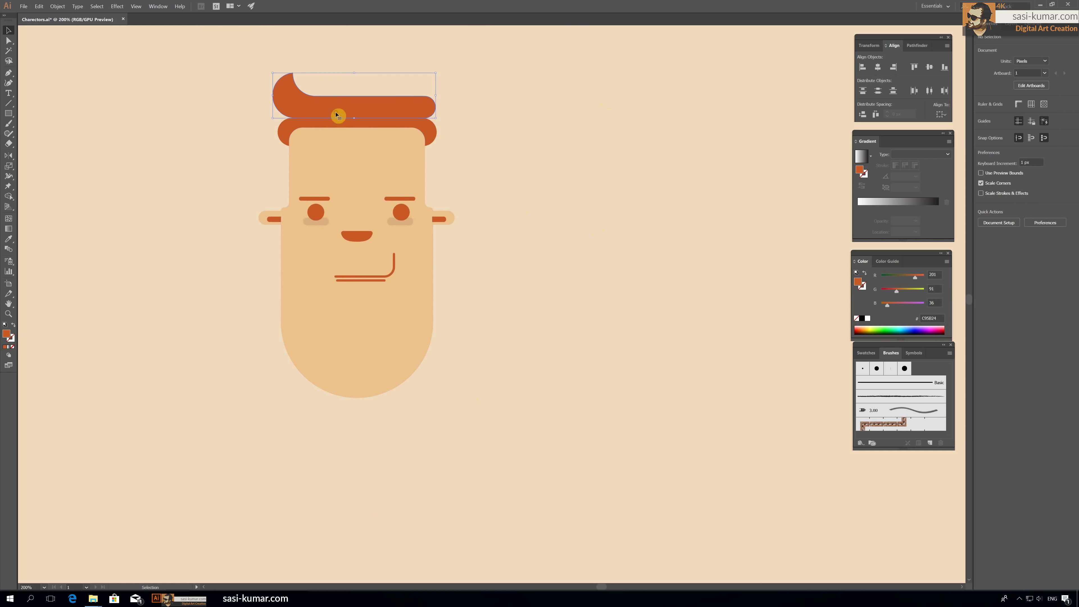
pyautogui.keyDown('shift'); pyautogui.click(314, 213); pyautogui.keyUp('shift')
pyautogui.doubleClick(7, 334)
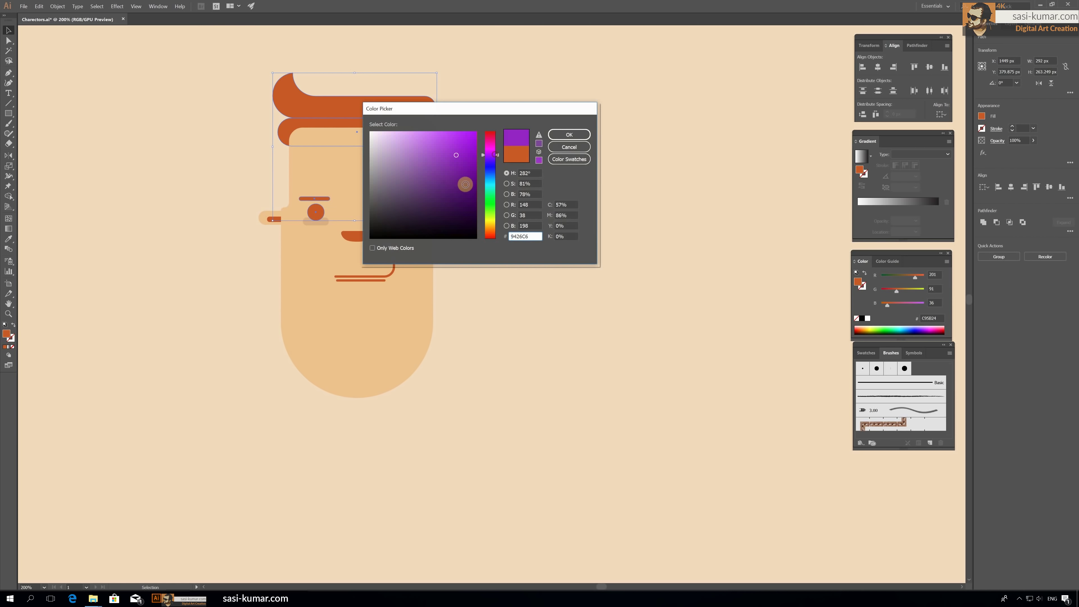
pyautogui.moveTo(458, 180)
pyautogui.mouseDown()
pyautogui.moveTo(433, 214)
pyautogui.moveTo(441, 195)
pyautogui.moveTo(419, 201)
pyautogui.mouseUp()
pyautogui.click(569, 134)
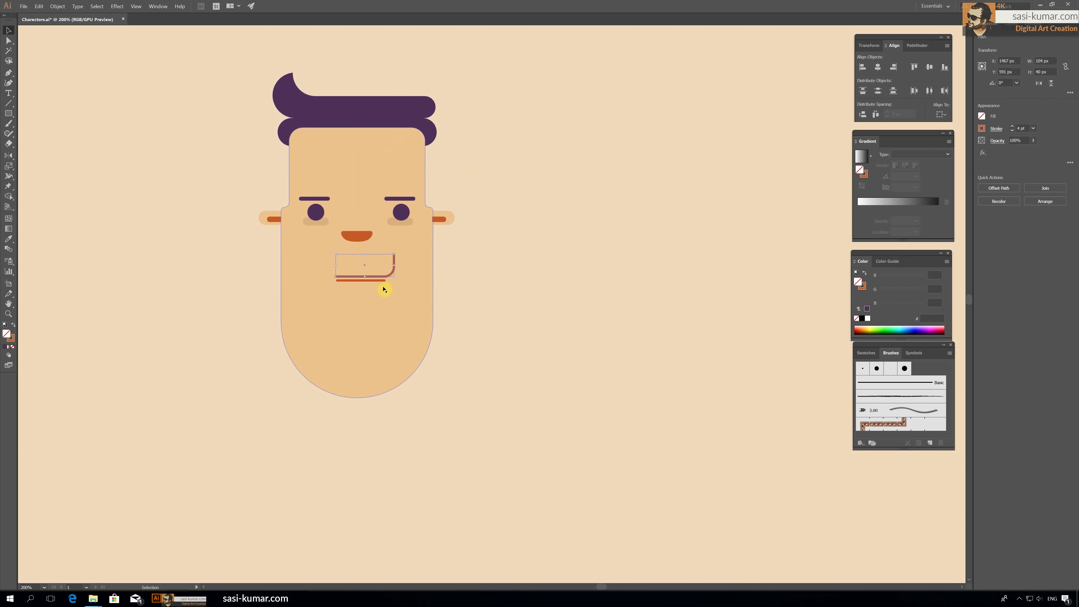
pyautogui.click(401, 212)
pyautogui.doubleClick(7, 334)
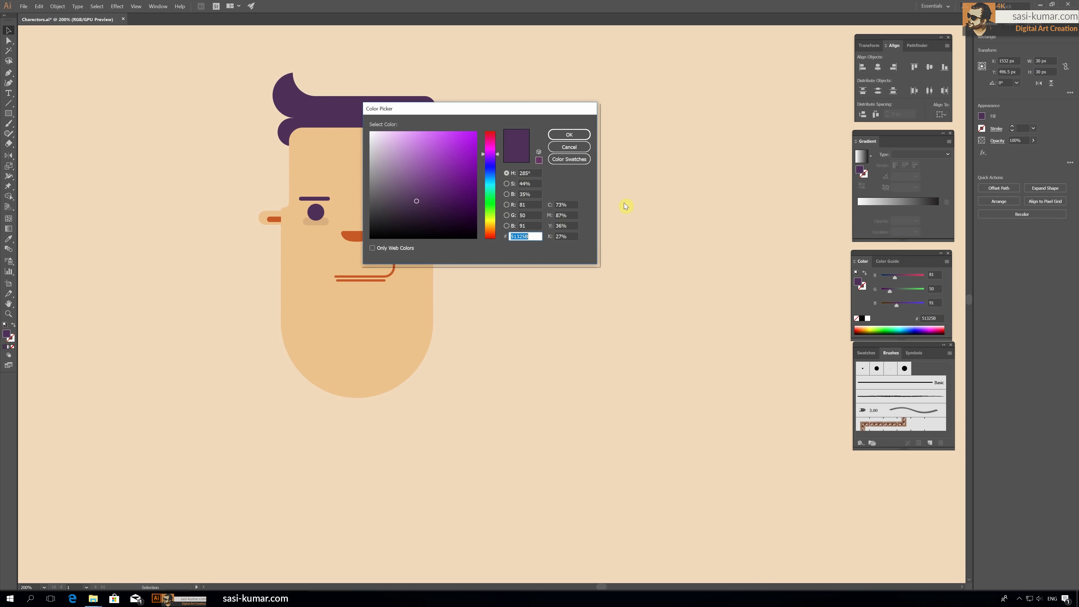
pyautogui.click(569, 134)
# Step: Give the smirk line a 51325B stroke, then zoom out and select the whole face
pyautogui.click(378, 280)
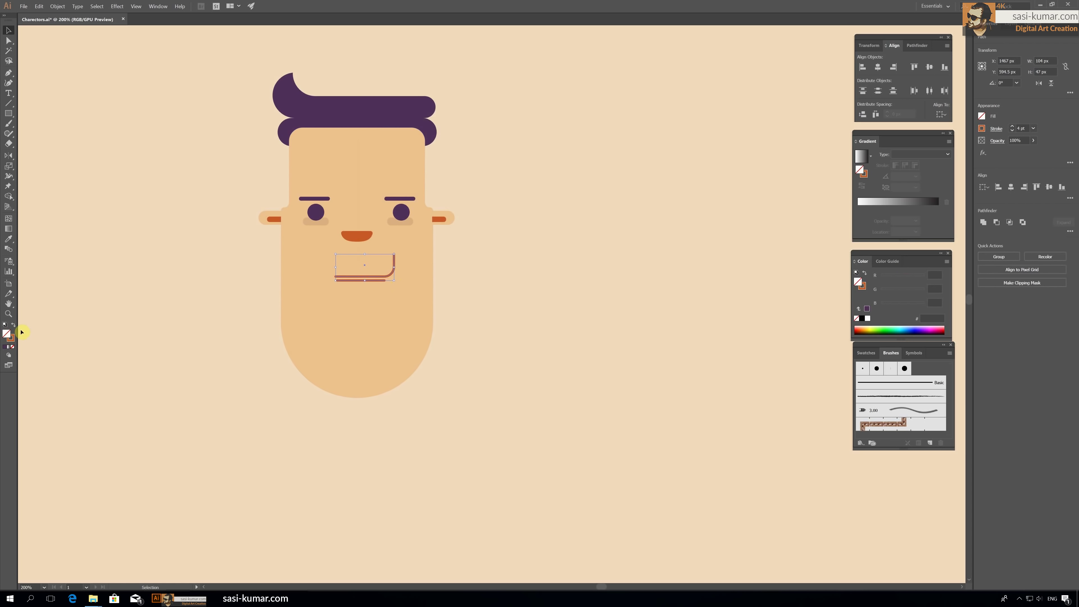
pyautogui.doubleClick(10, 337)
pyautogui.write('51325B')
pyautogui.press('Return')
pyautogui.click(500, 248)
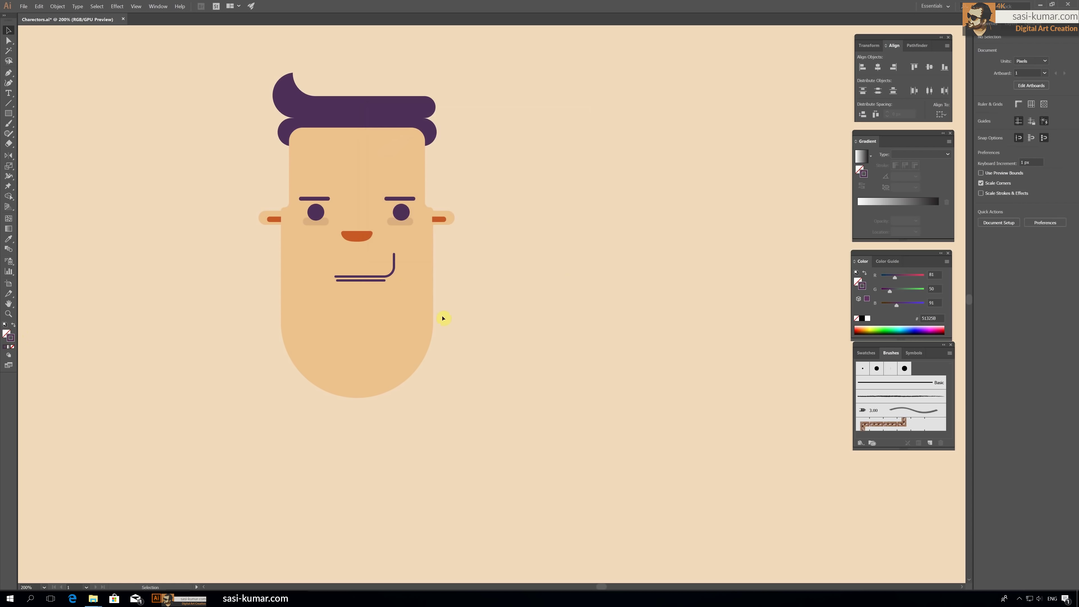
pyautogui.hotkey('ctrl', '1')
pyautogui.click(470, 323)
# Step: Shrink the face to about half its size and enable scaling strokes and effects in General preferences
pyautogui.moveTo(479, 335); pyautogui.dragTo(446, 281)
pyautogui.click(501, 306)
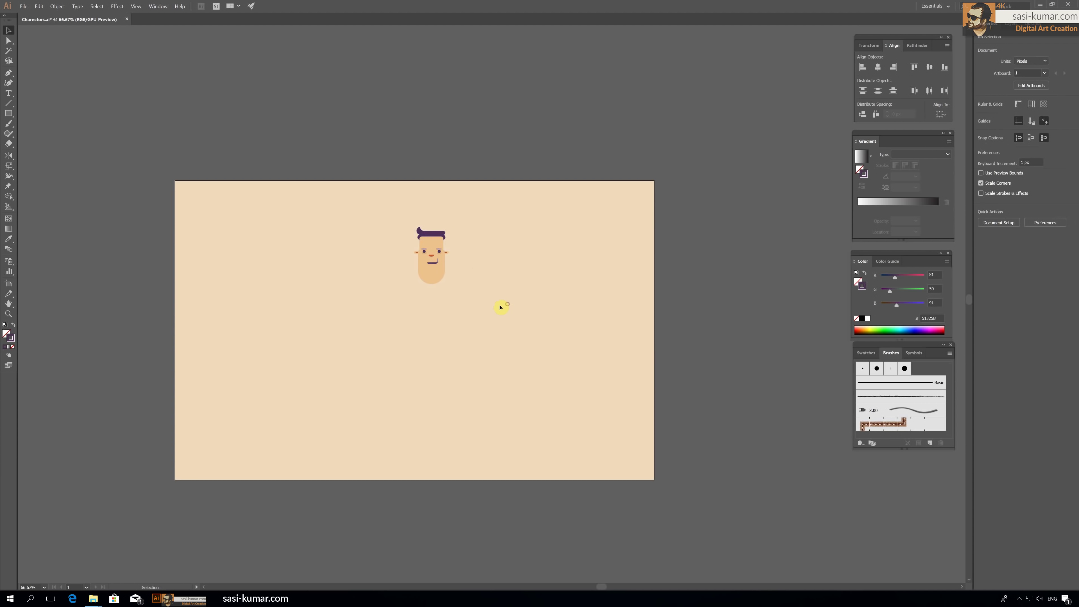
pyautogui.scroll(3, 501, 306)
pyautogui.scroll(2, 395, 382)
pyautogui.click(258, 254)
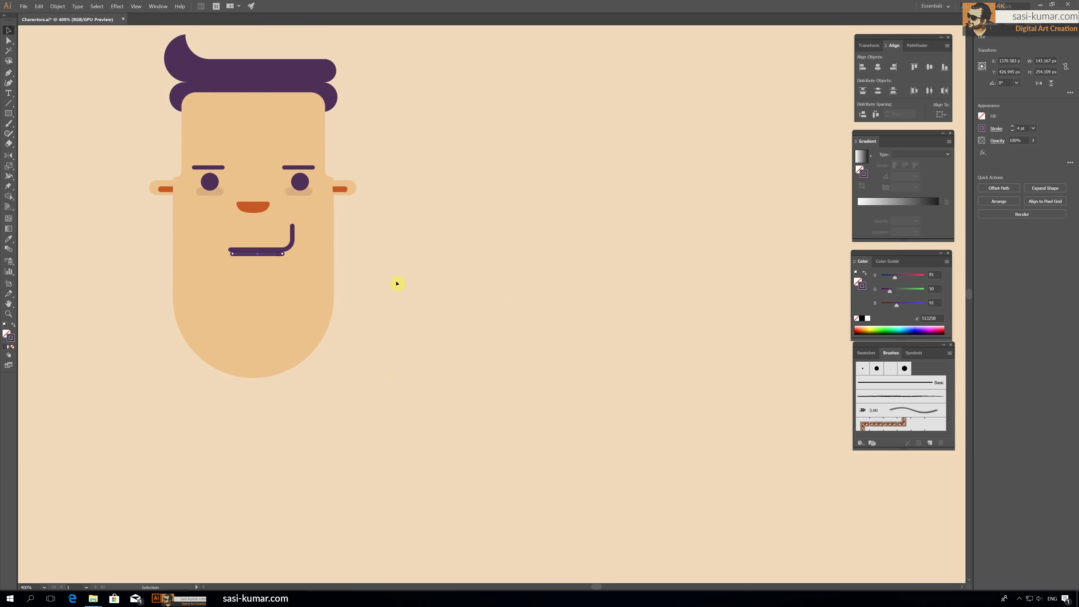
pyautogui.click(462, 247)
pyautogui.click(39, 5)
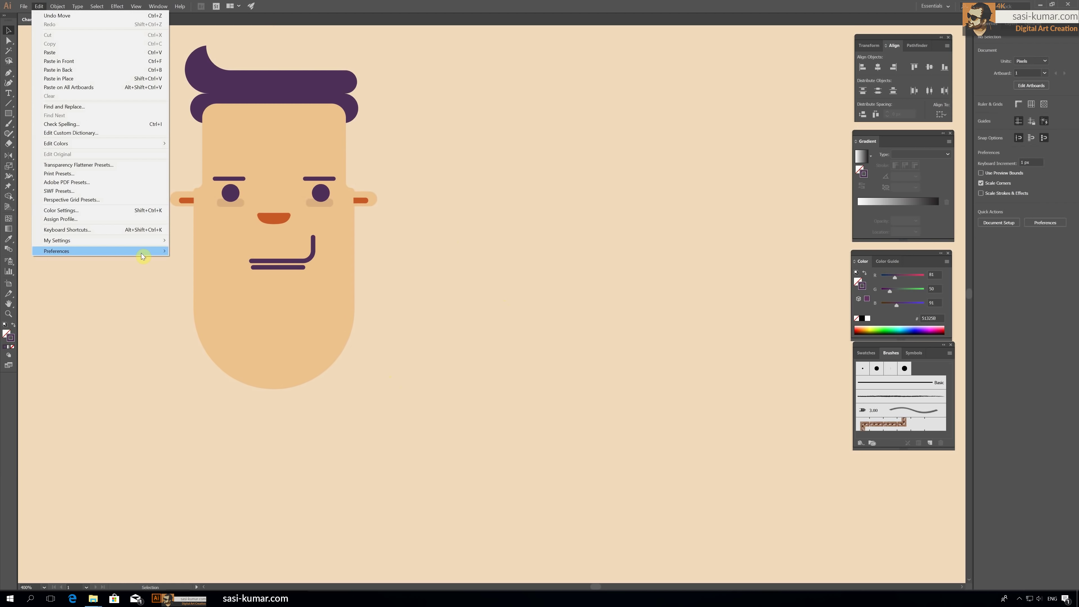
pyautogui.click(182, 251)
pyautogui.click(453, 253)
pyautogui.press('Return')
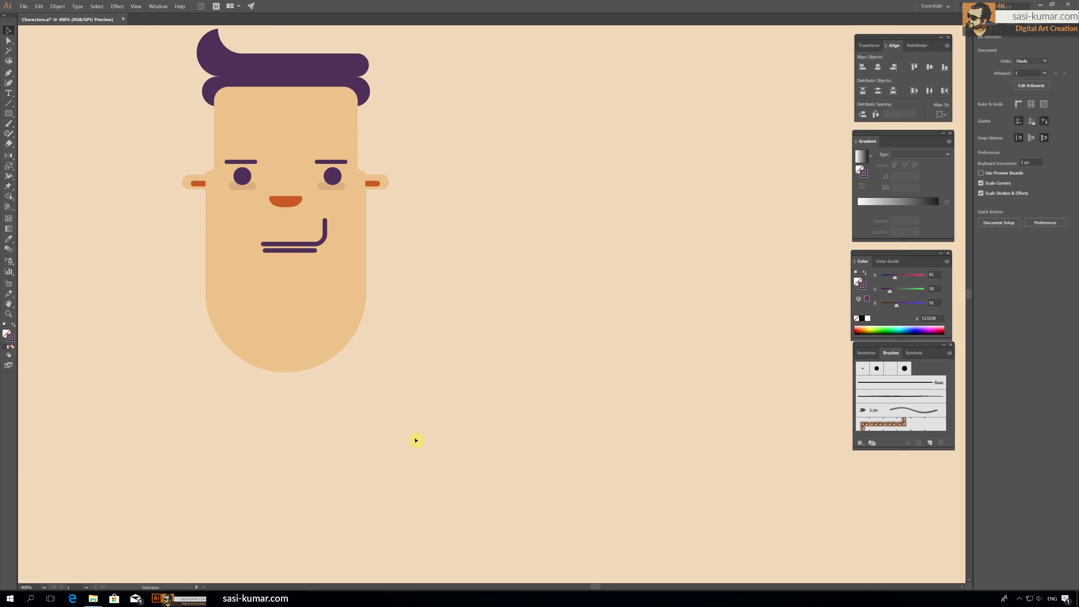
# Step: Draw a body rectangle below the head, round its top corners into a dome, and make it solid purple
pyautogui.hotkey('ctrl', '-')
pyautogui.click(9, 113)
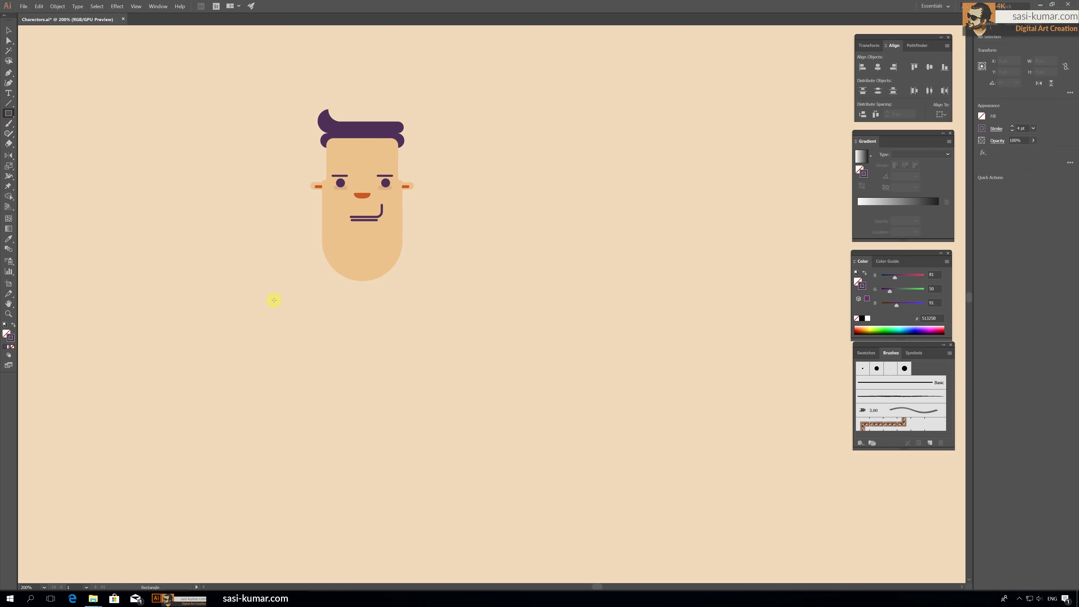
pyautogui.moveTo(272, 301); pyautogui.dragTo(473, 463)
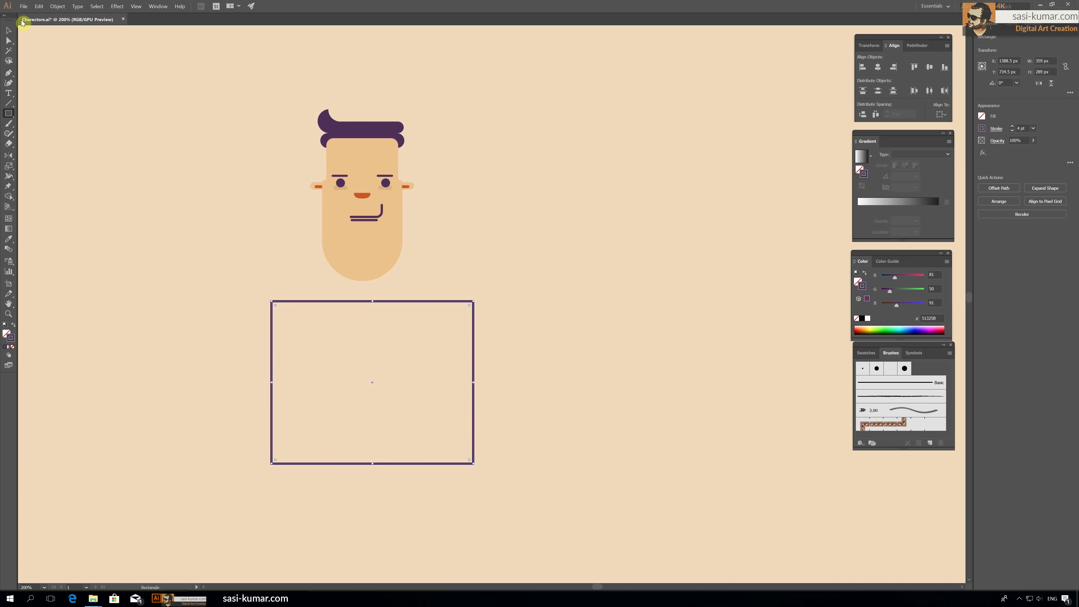
pyautogui.moveTo(277, 308); pyautogui.dragTo(325, 357)
pyautogui.hotkey('ctrl', 'z')
pyautogui.click(271, 302)
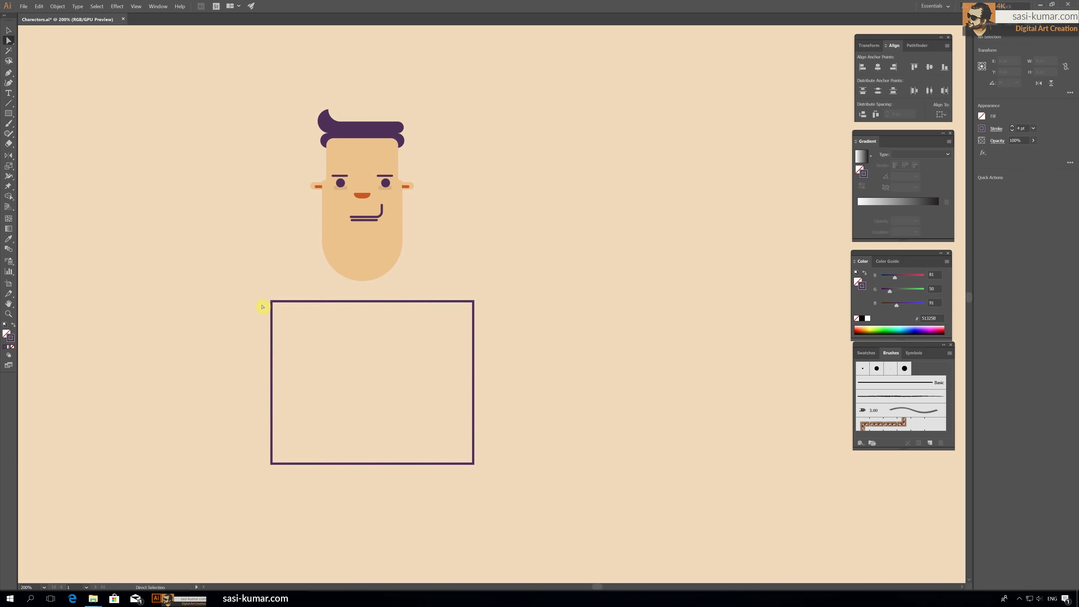
pyautogui.keyDown('shift'); pyautogui.click(472, 302); pyautogui.keyUp('shift')
pyautogui.moveTo(447, 348); pyautogui.dragTo(390, 435)
pyautogui.press('v')
pyautogui.moveTo(448, 321); pyautogui.dragTo(441, 311)
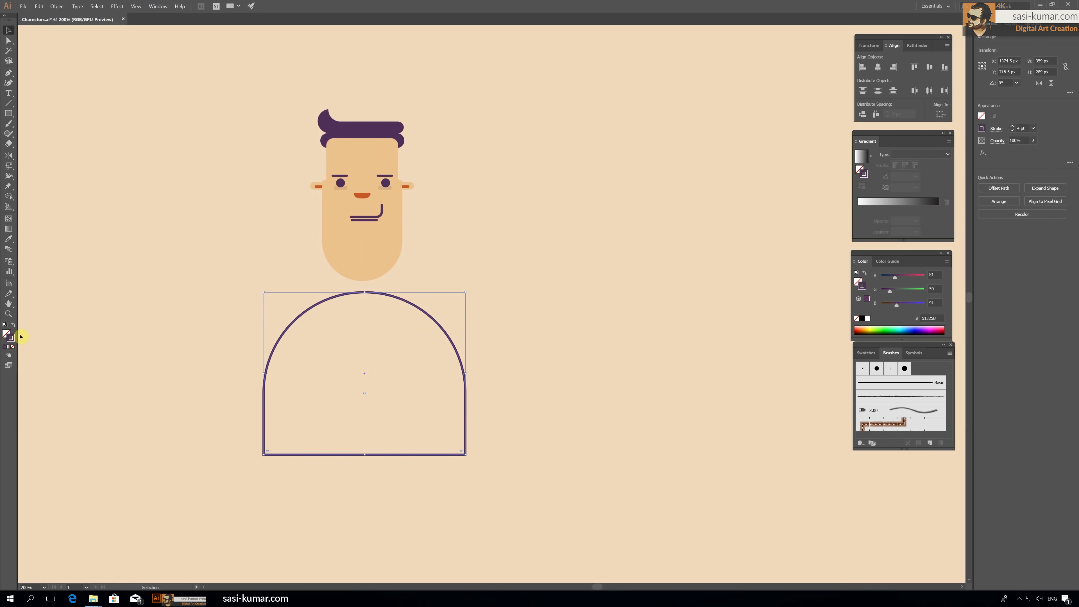
pyautogui.hotkey('shift', 'x')
pyautogui.click(682, 329)
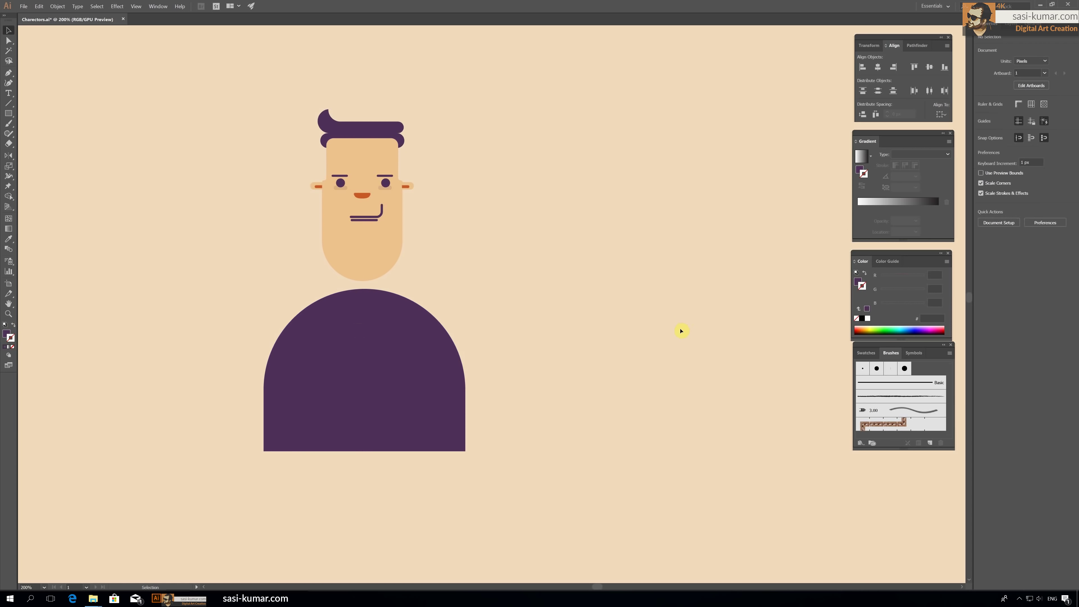
# Step: Recolor the dome-shaped body fill from purple to coral red D8594A
pyautogui.click(420, 372)
pyautogui.doubleClick(7, 334)
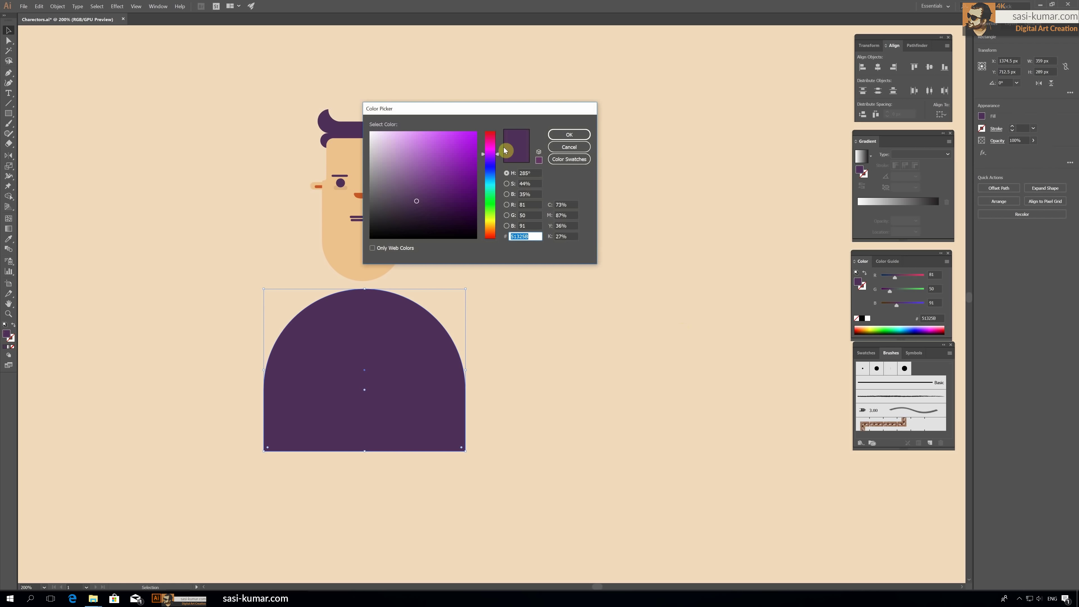
pyautogui.moveTo(438, 137); pyautogui.dragTo(445, 138)
pyautogui.press('Return')
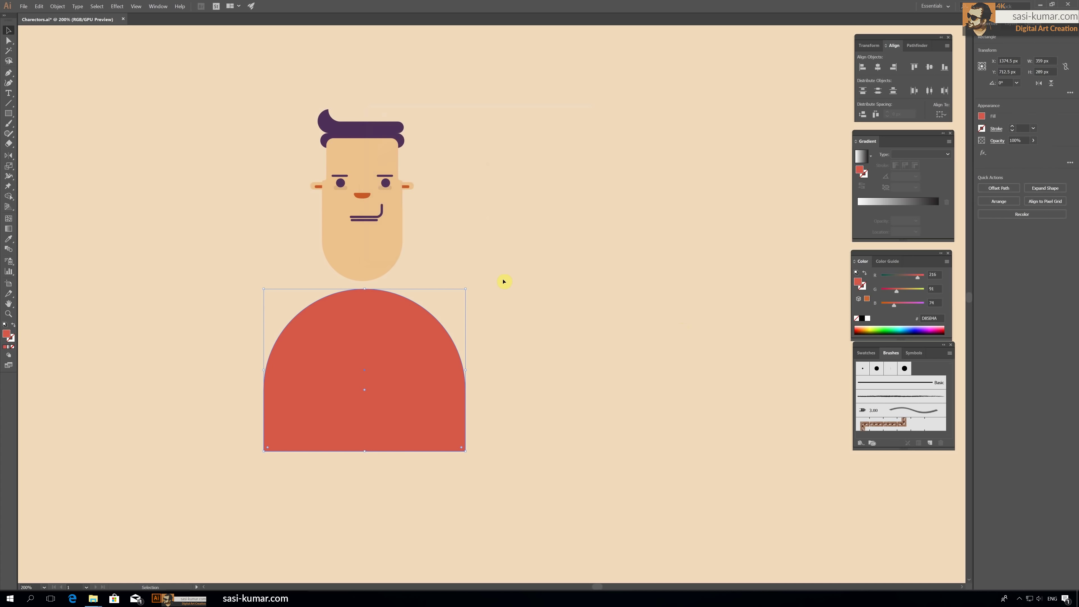
pyautogui.click(482, 319)
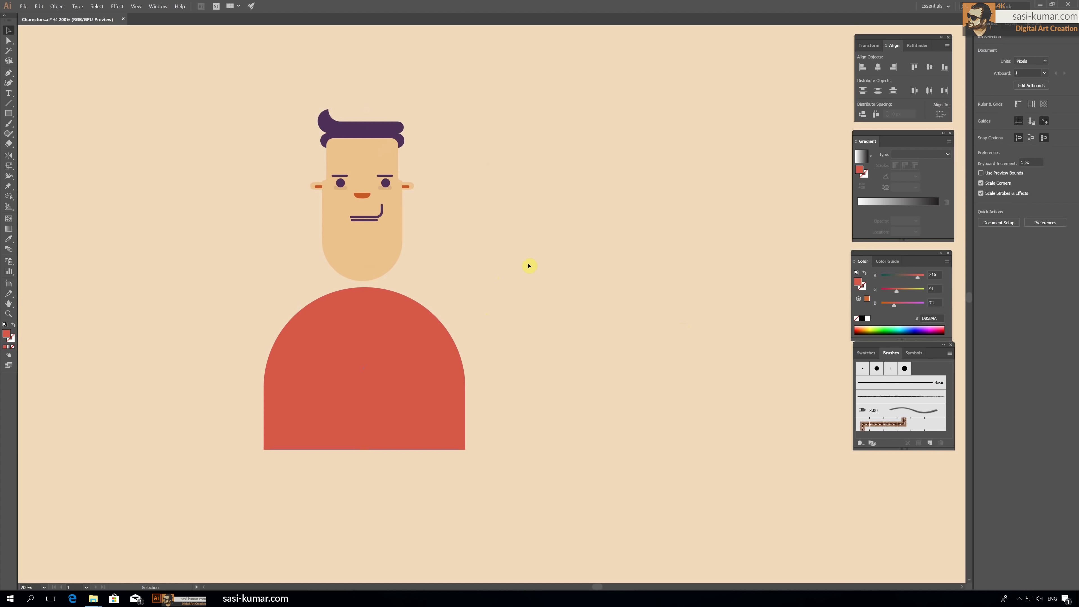
pyautogui.hotkey('ctrl', '+')
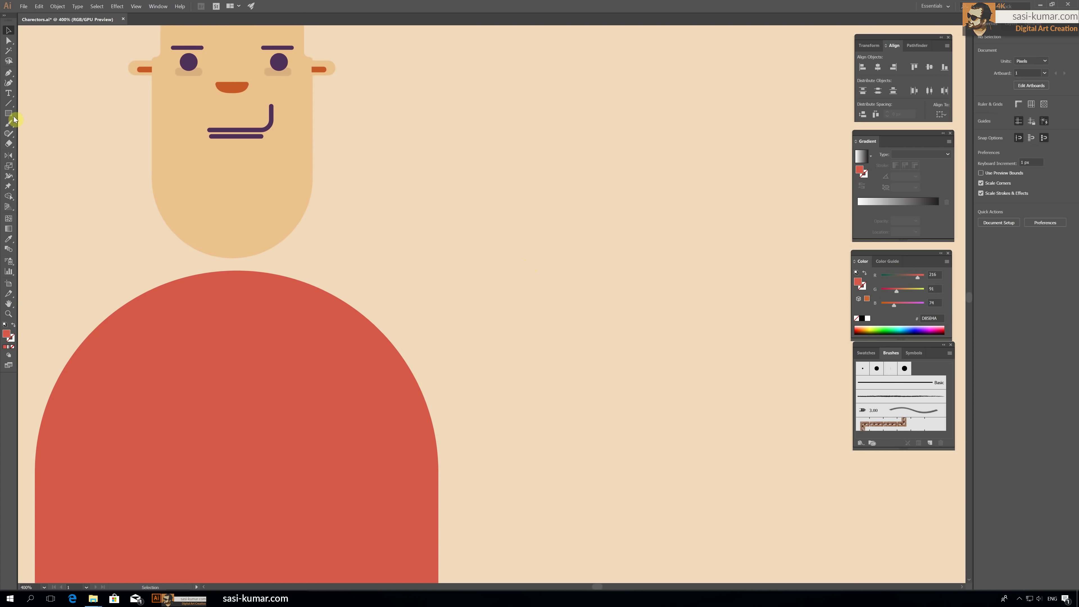
# Step: Draw a face-coloured neck rectangle between the chin and the body
pyautogui.click(8, 113)
pyautogui.moveTo(194, 232); pyautogui.dragTo(272, 309)
pyautogui.press('i')
pyautogui.click(238, 191)
pyautogui.press('v')
pyautogui.moveTo(223, 284); pyautogui.dragTo(228, 284)
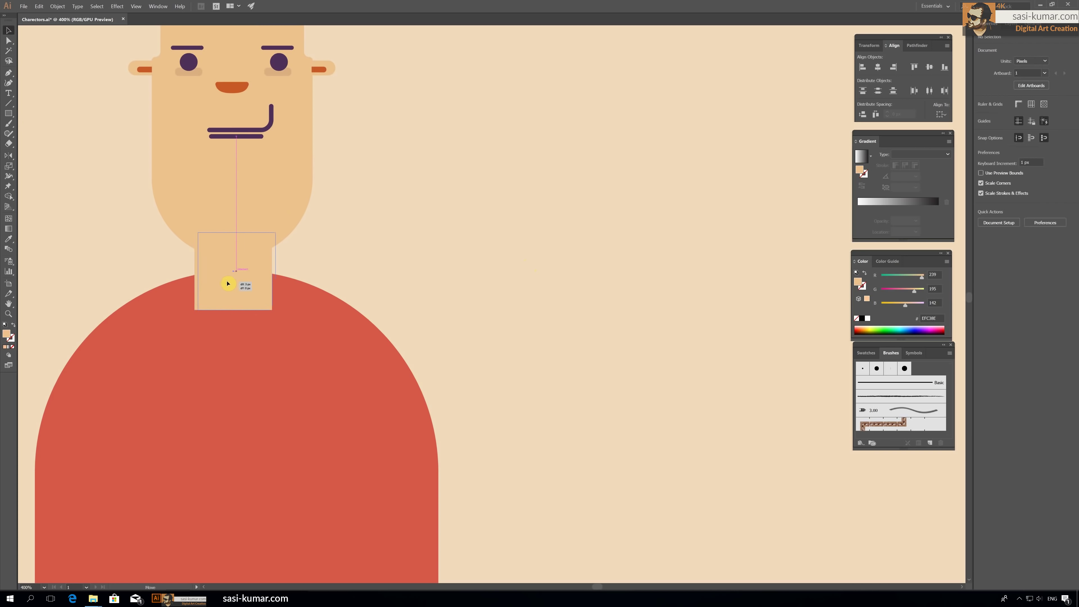
pyautogui.hotkey('ctrl', '-')
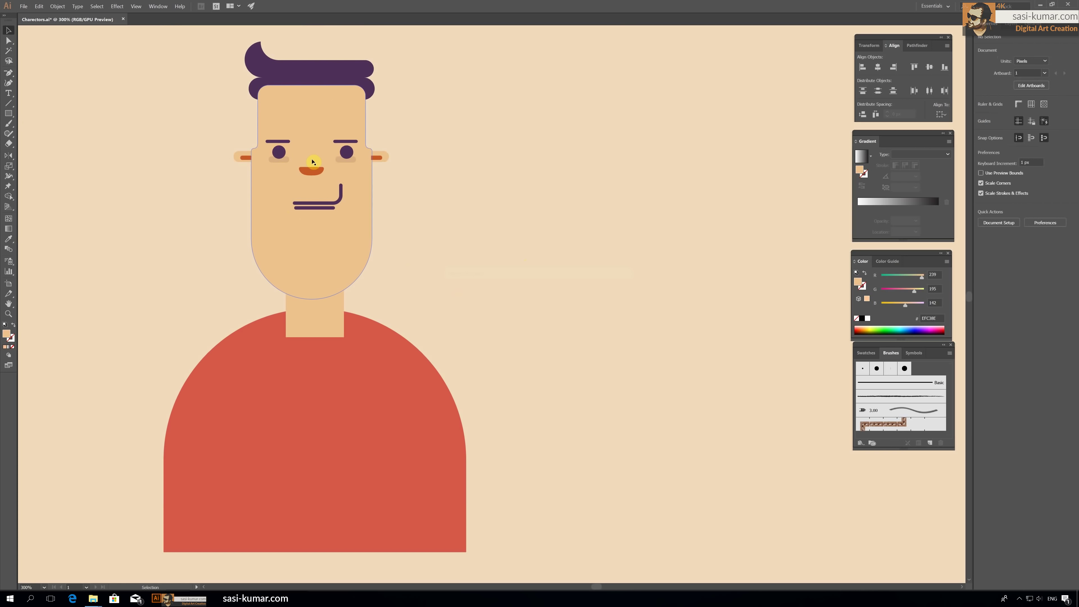
# Step: Group the eyes and brows, then horizontally centre all the facial features on the head
pyautogui.click(279, 151)
pyautogui.keyDown('shift'); pyautogui.click(344, 149); pyautogui.keyUp('shift')
pyautogui.hotkey('ctrl', 'g')
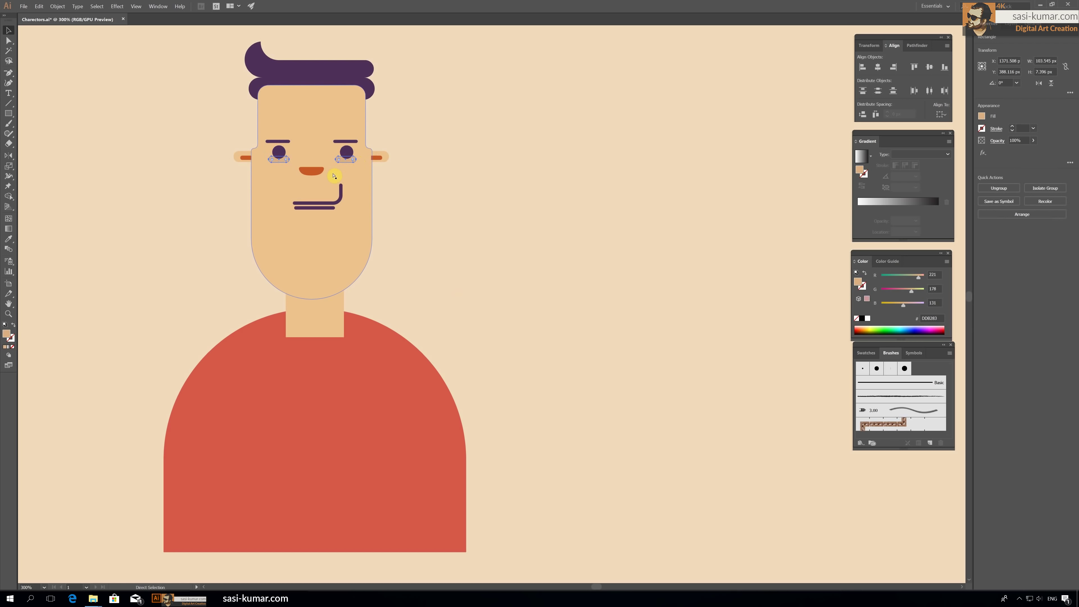
pyautogui.click(342, 187)
pyautogui.moveTo(236, 169); pyautogui.dragTo(417, 301)
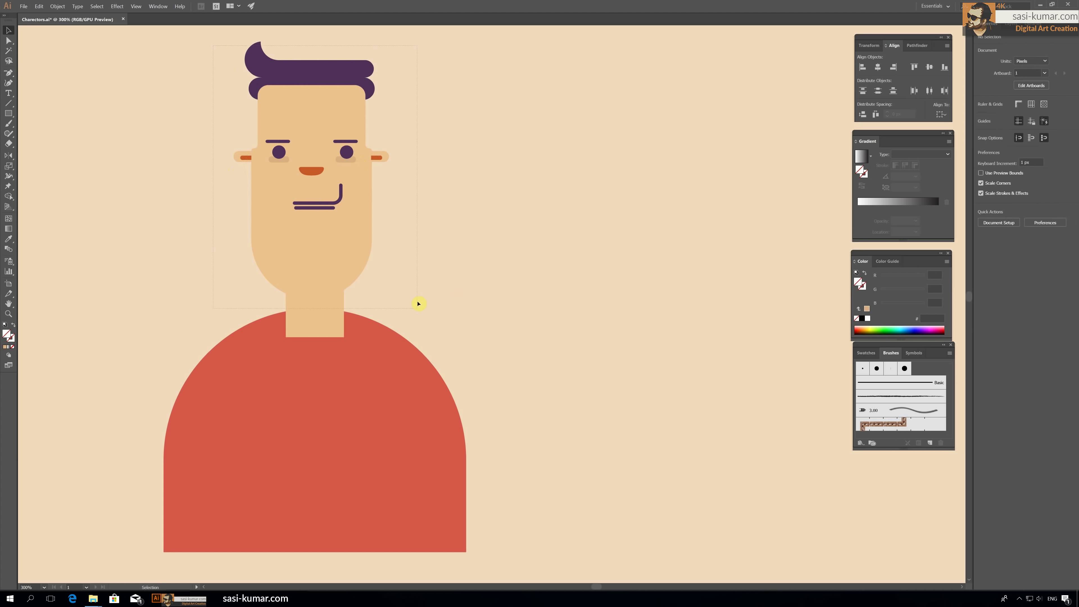
pyautogui.click(878, 67)
pyautogui.click(549, 158)
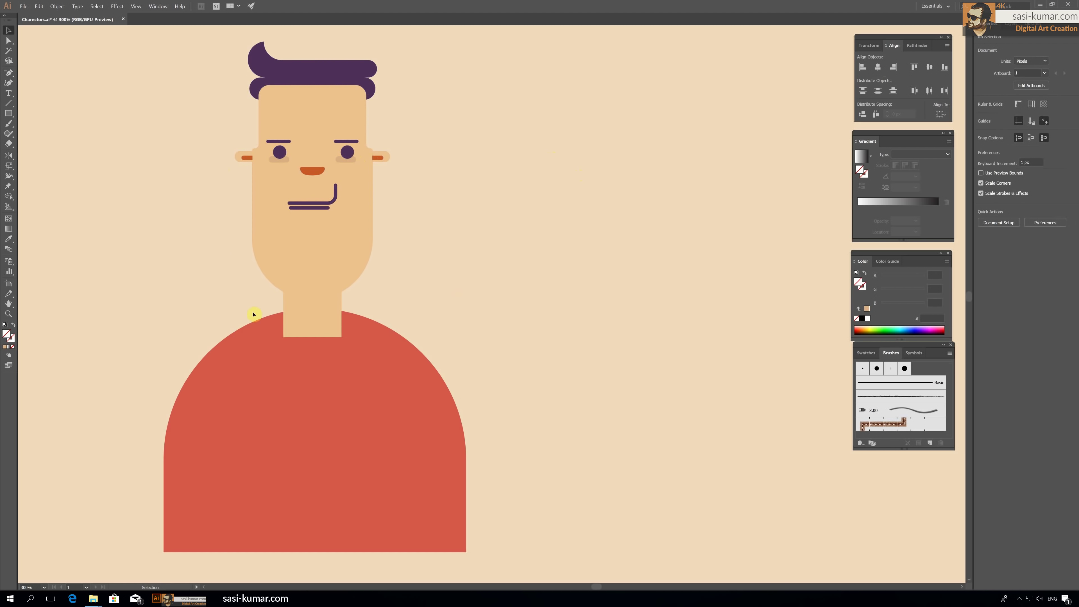
# Step: Darken the neck's fill slightly, send it behind the body and face, and shorten it
pyautogui.click(302, 315)
pyautogui.doubleClick(6, 336)
pyautogui.press('Return')
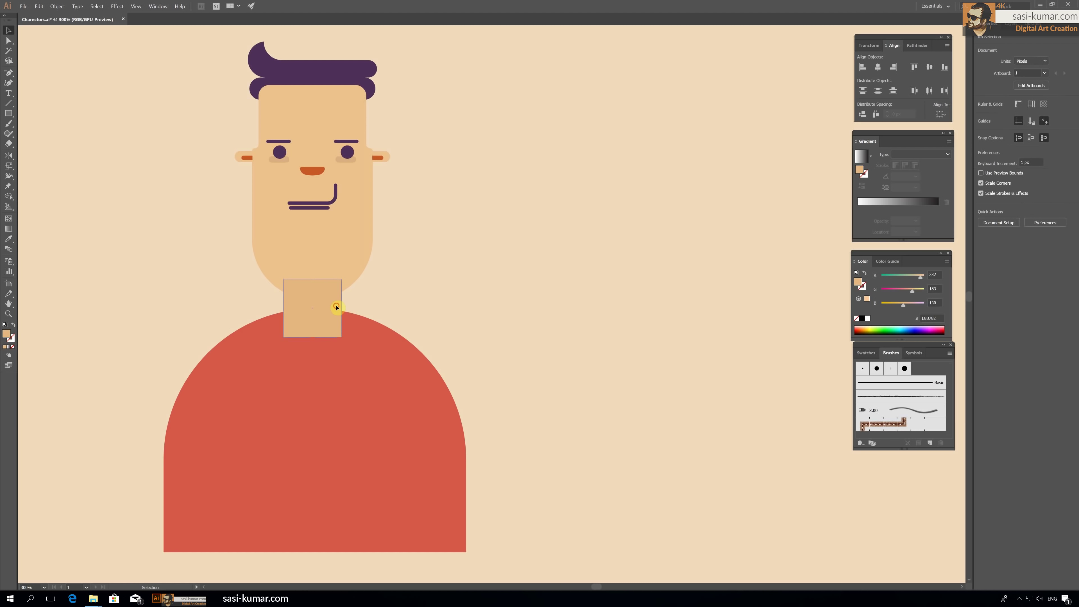
pyautogui.hotkey('ctrl', '[')
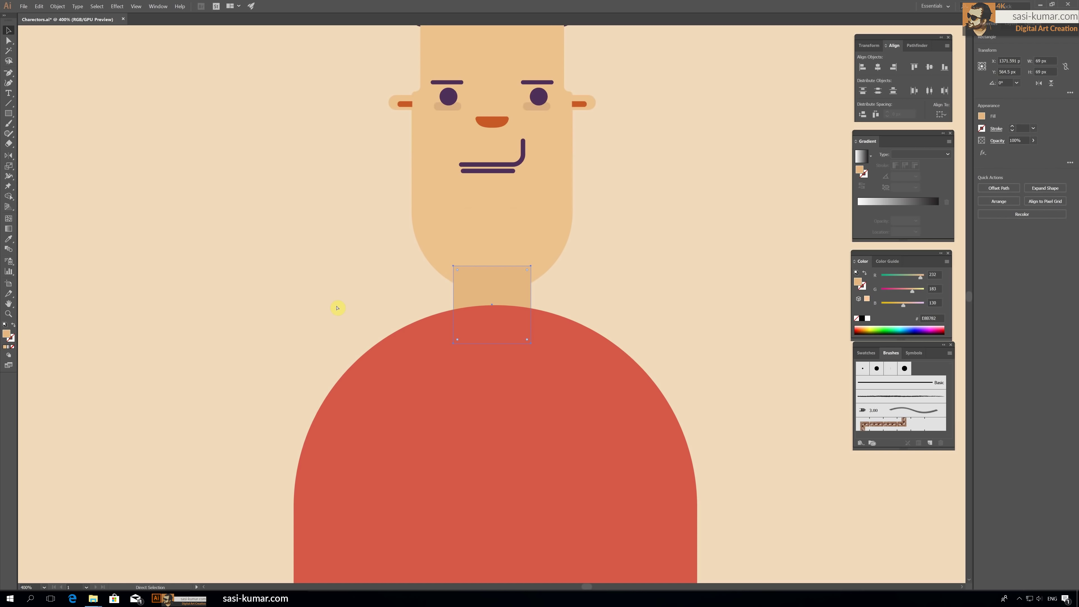
pyautogui.hotkey('ctrl', '[')
pyautogui.hotkey('ctrl', '+')
pyautogui.click(446, 264)
pyautogui.hotkey('ctrl', '+')
pyautogui.click(460, 270)
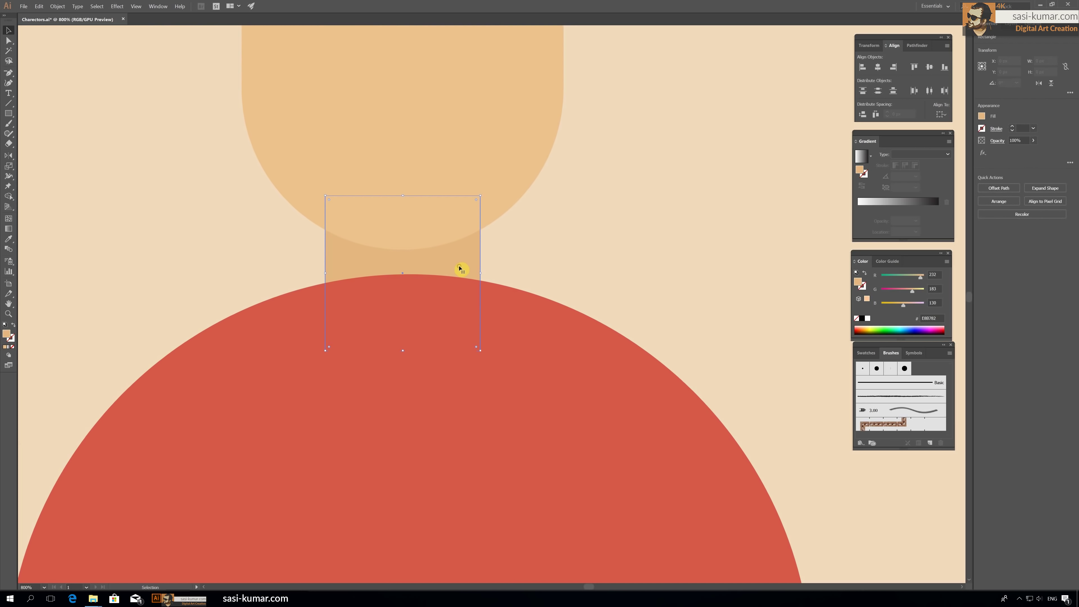
pyautogui.moveTo(402, 349); pyautogui.dragTo(403, 314)
pyautogui.click(652, 264)
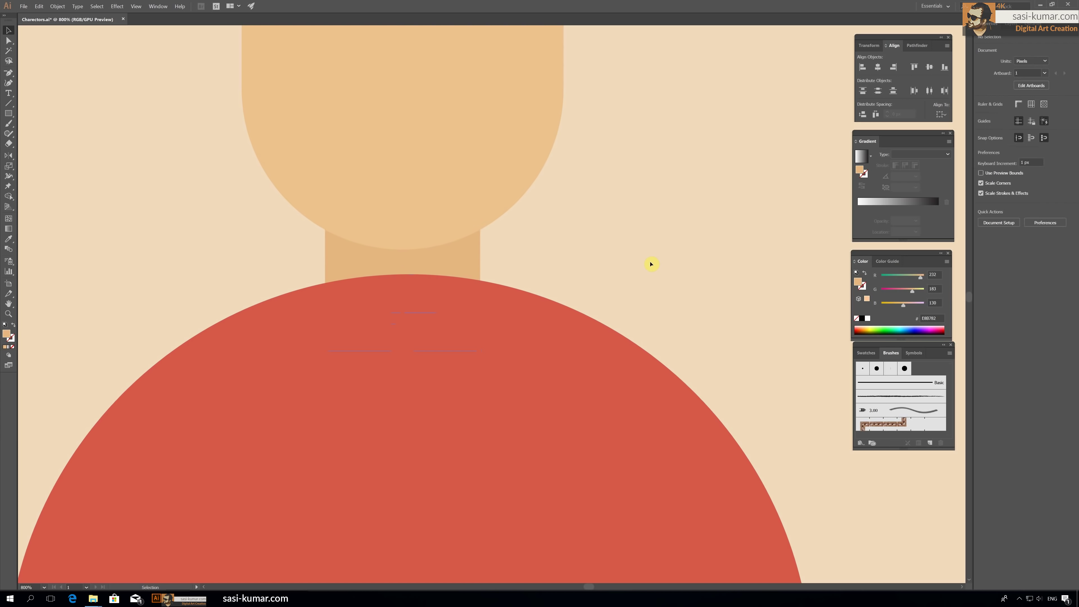
pyautogui.click(443, 274)
# Step: Add anchor points on the neck and bend its sides slightly inward
pyautogui.press('+')
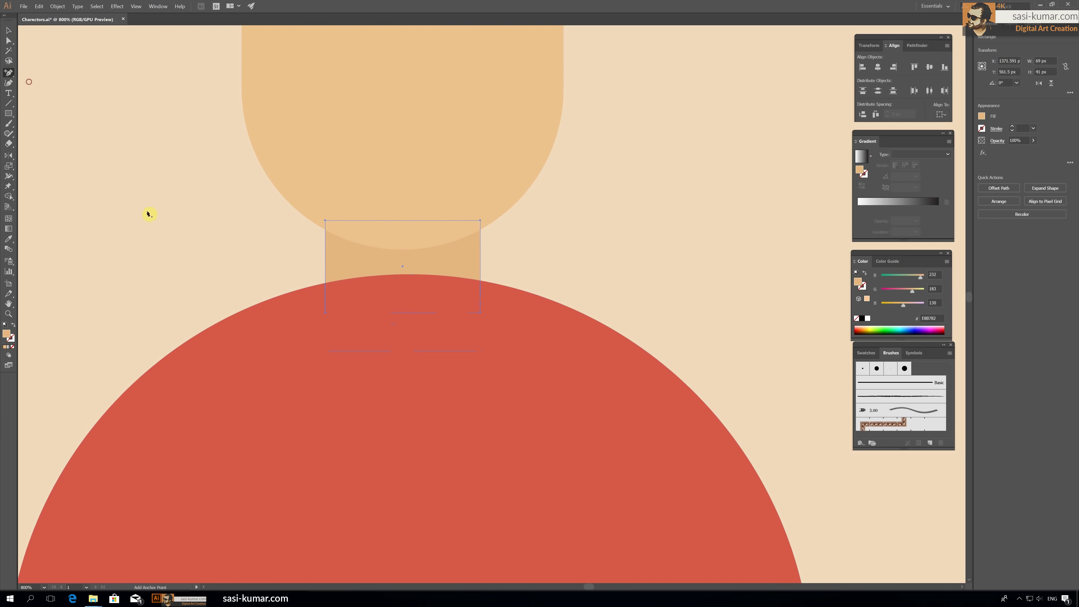
pyautogui.click(326, 269)
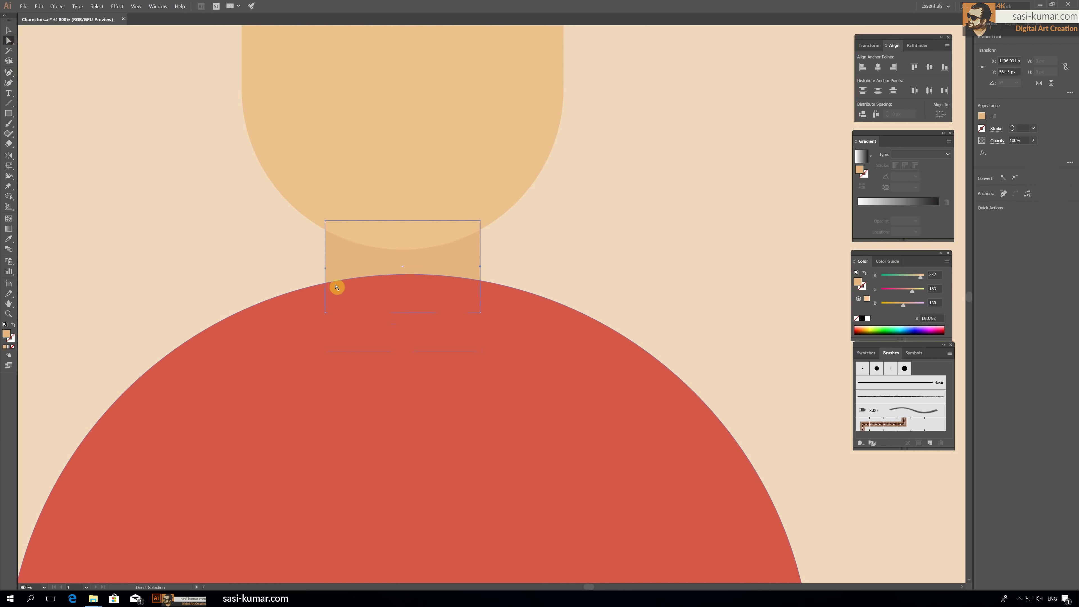
pyautogui.moveTo(480, 266); pyautogui.dragTo(476, 266)
pyautogui.click(245, 243)
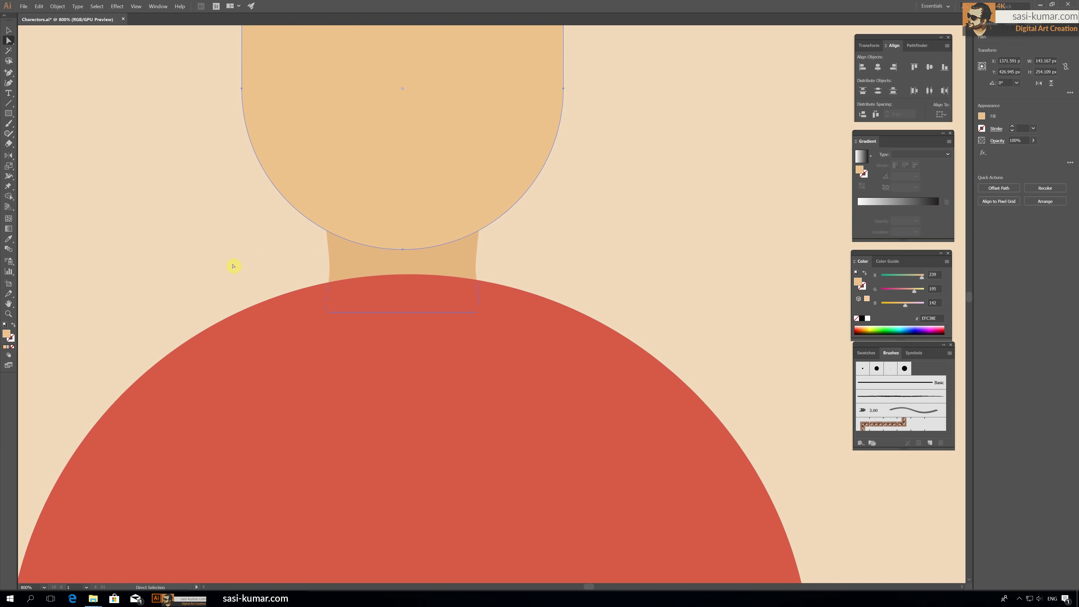
pyautogui.press('v')
# Step: Intersect a face copy with the neck to form a chin shadow filled CCA071
pyautogui.doubleClick(458, 265)
pyautogui.doubleClick(612, 253)
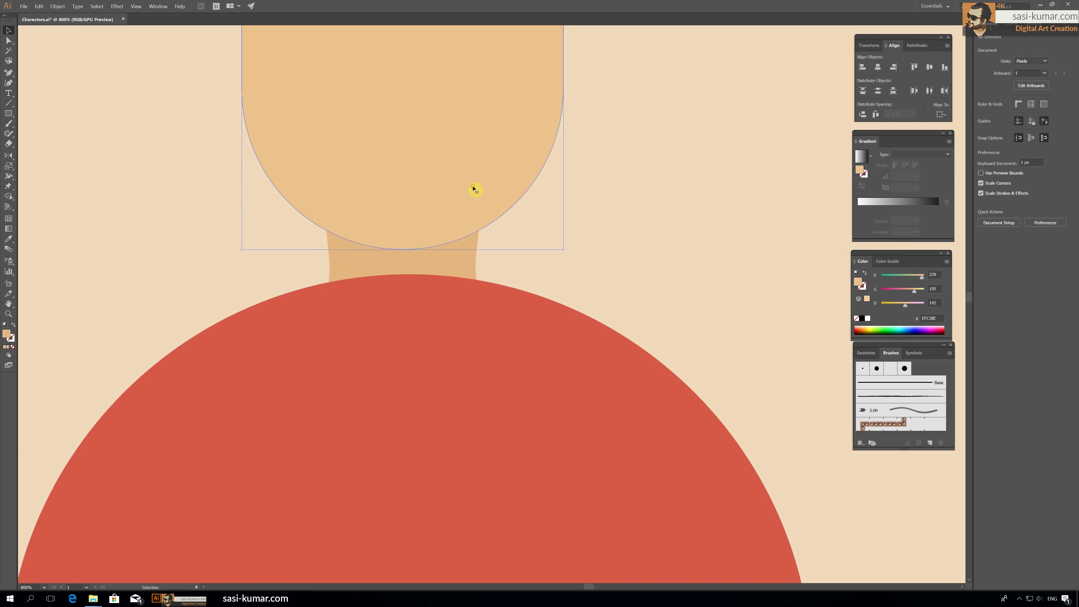
pyautogui.click(475, 263)
pyautogui.click(1008, 187)
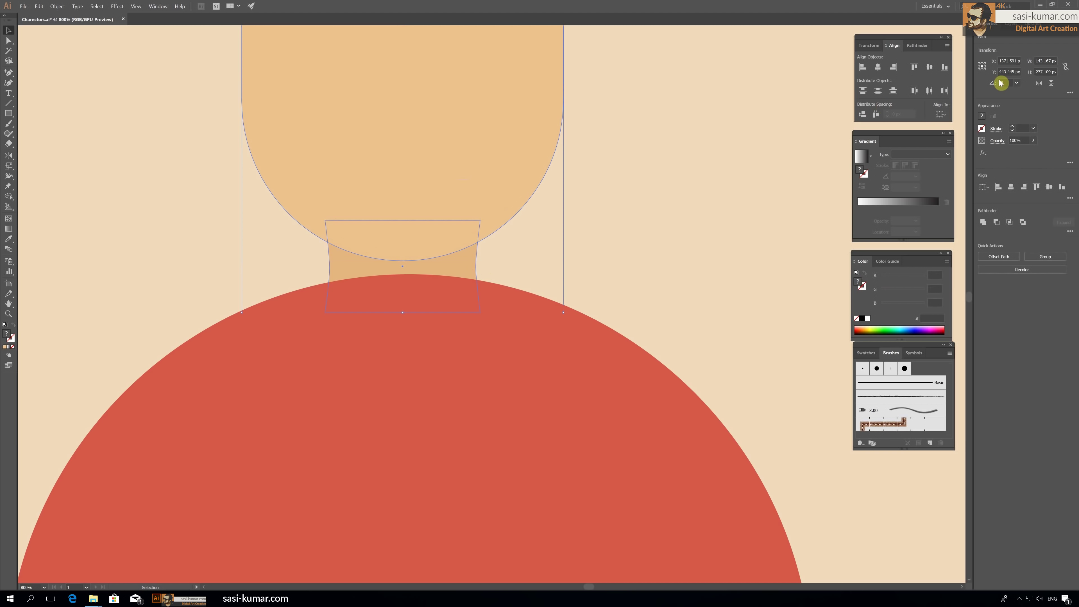
pyautogui.hotkey('ctrl', '-')
pyautogui.press('a')
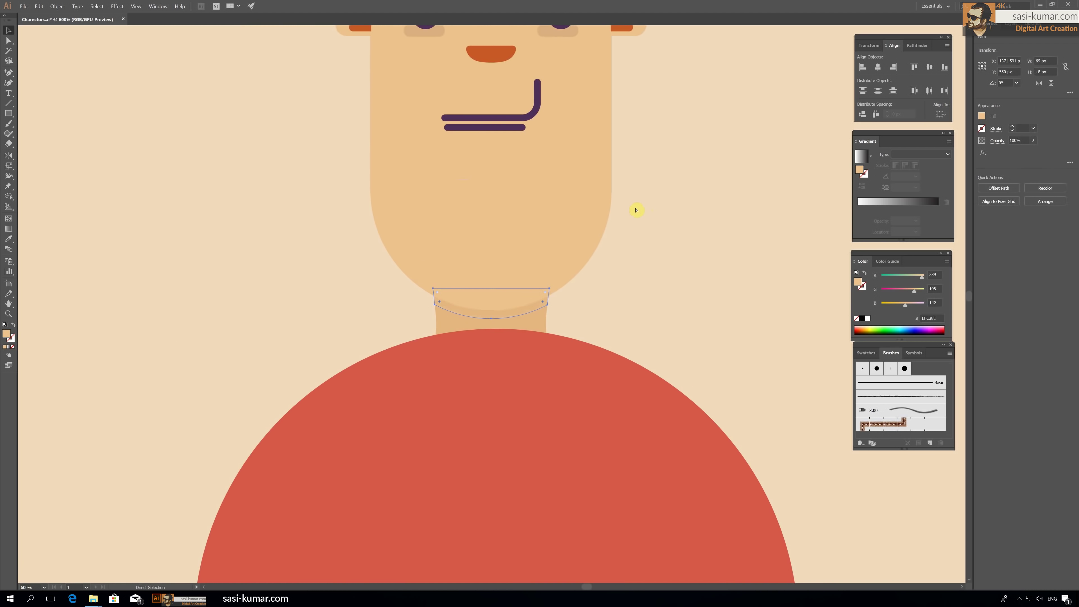
pyautogui.doubleClick(6, 334)
pyautogui.write('CCA071')
pyautogui.click(578, 138)
pyautogui.click(624, 294)
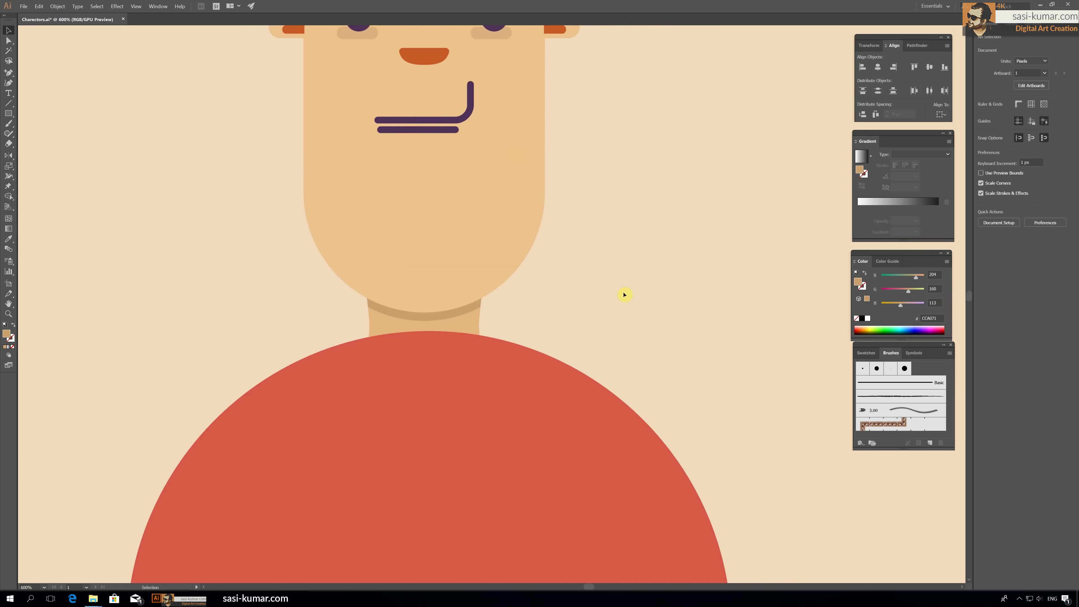
pyautogui.hotkey('ctrl', '-')
pyautogui.hotkey('ctrl', '-')
pyautogui.hotkey('ctrl', '-')
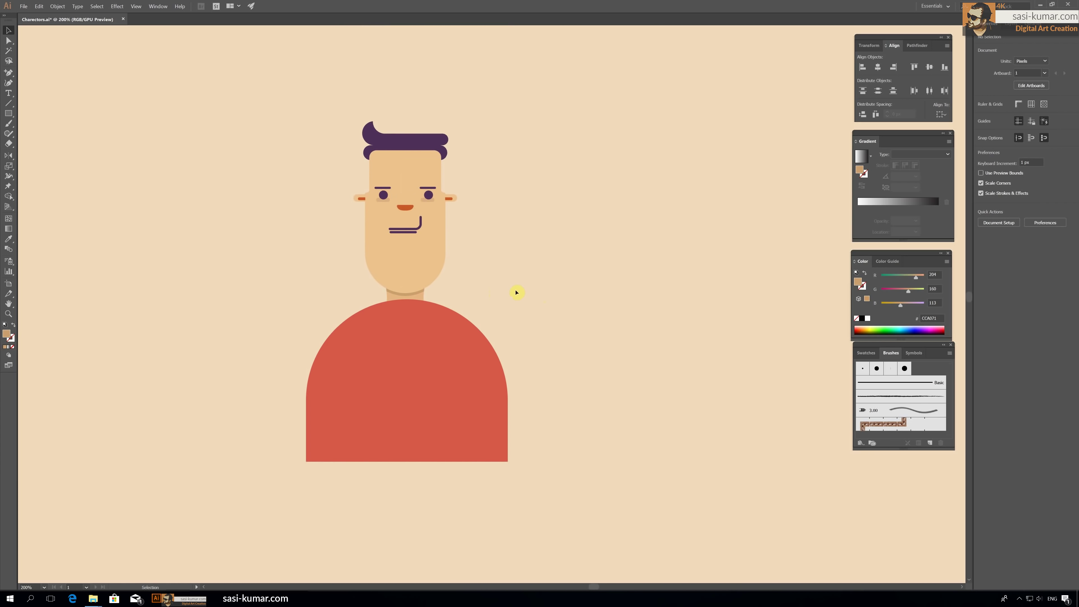
# Step: Try joining the body's top anchor points, then dismiss the cannot-be-joined alert
pyautogui.press('a')
pyautogui.click(406, 300)
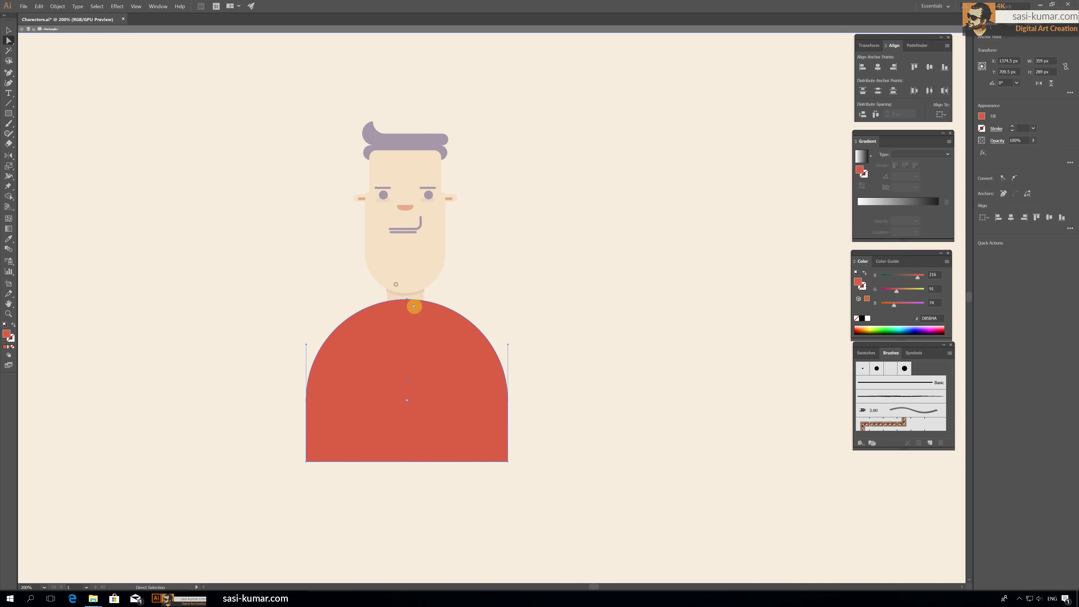
pyautogui.rightClick(415, 300)
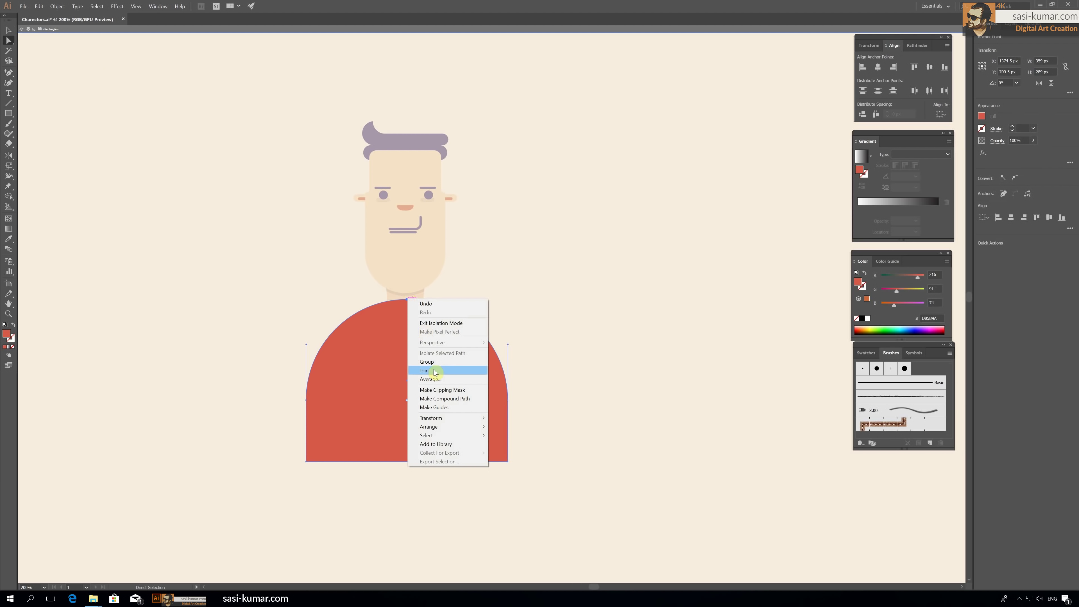
pyautogui.click(451, 367)
pyautogui.scroll(5, 391, 310)
pyautogui.rightClick(494, 246)
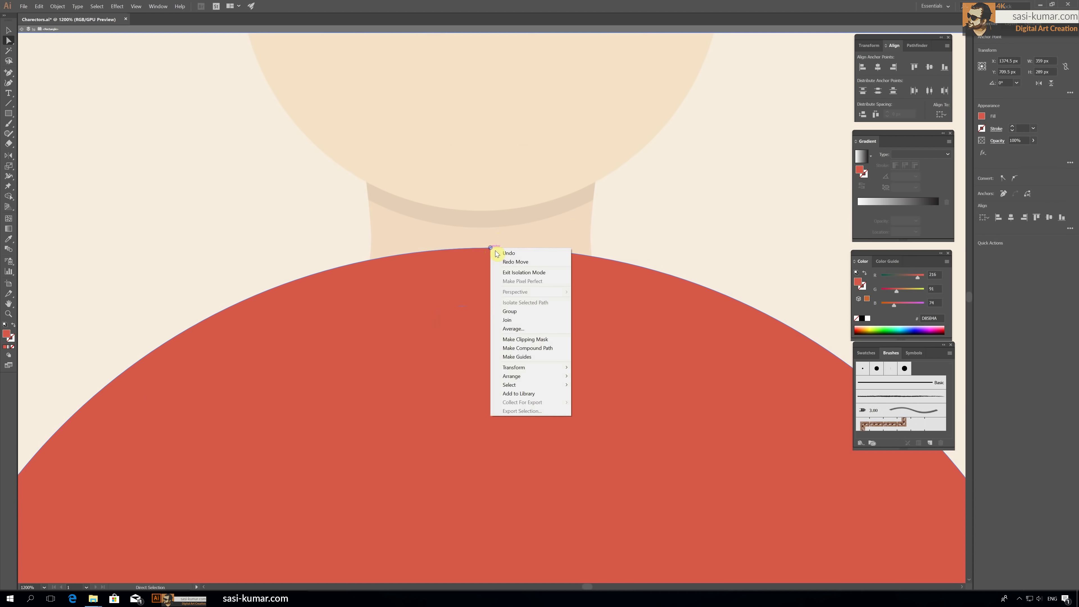
pyautogui.click(520, 319)
pyautogui.click(611, 317)
pyautogui.scroll(-3, 497, 261)
pyautogui.scroll(-2, 497, 260)
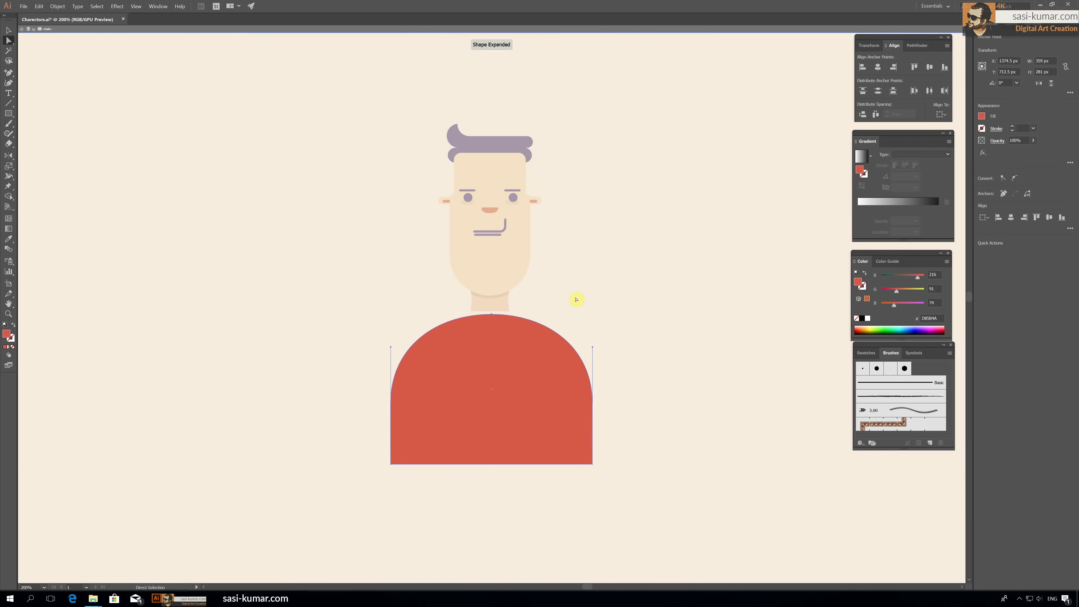
# Step: Leave isolation mode and move the red body up just beneath the neck
pyautogui.doubleClick(576, 300)
pyautogui.press('v')
pyautogui.click(518, 400)
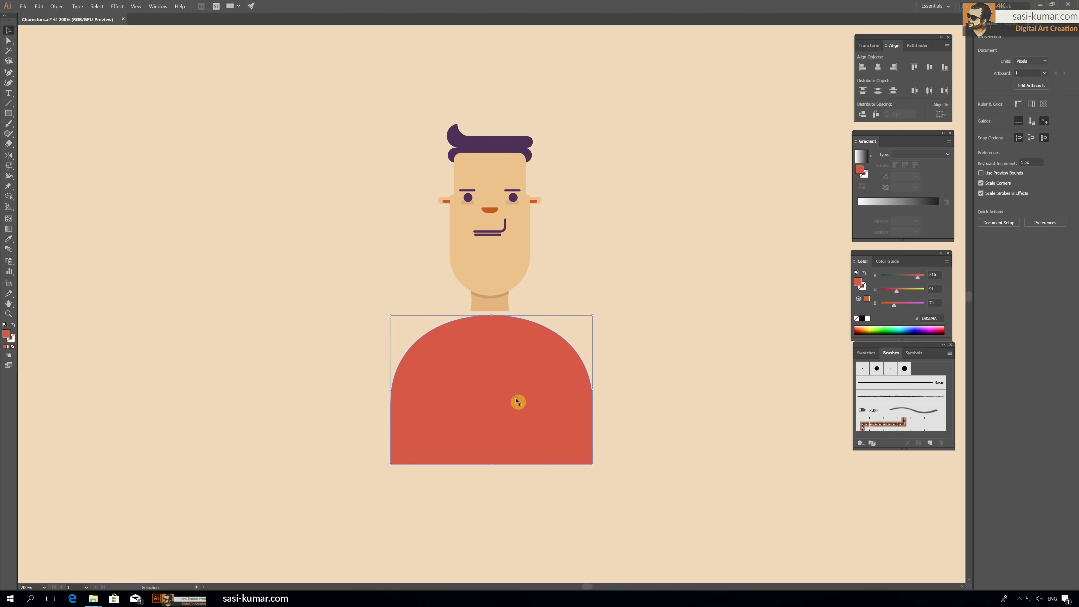
pyautogui.moveTo(518, 400); pyautogui.dragTo(518, 392)
pyautogui.click(309, 258)
pyautogui.hscroll(3, 254, 255)
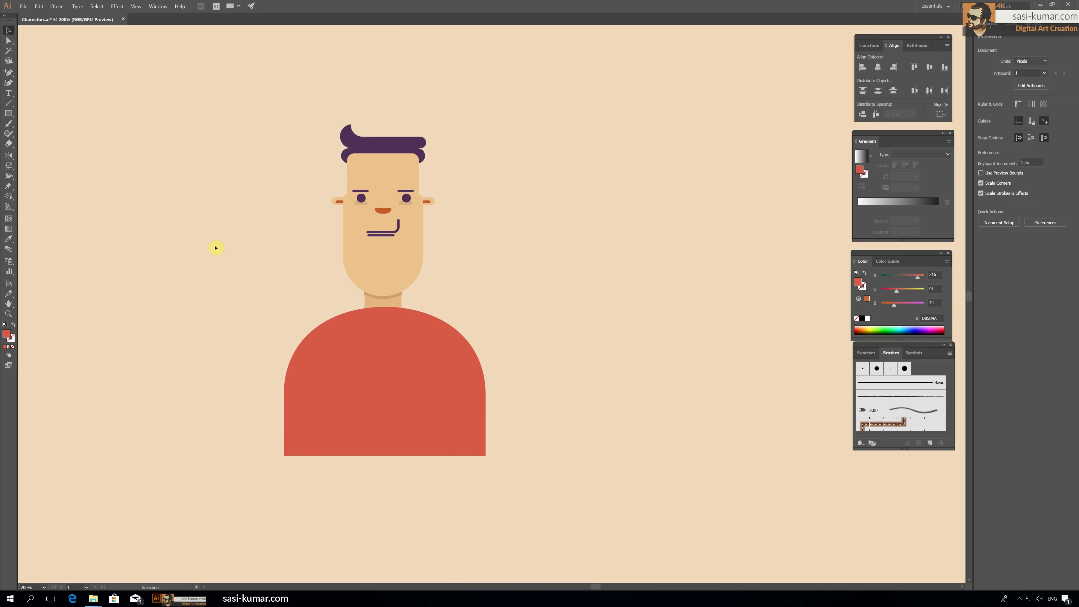
# Step: Try a narrower, skin-coloured body, then undo back to the full-width red torso
pyautogui.click(432, 428)
pyautogui.moveTo(485, 307); pyautogui.dragTo(482, 307)
pyautogui.press('i')
pyautogui.click(382, 240)
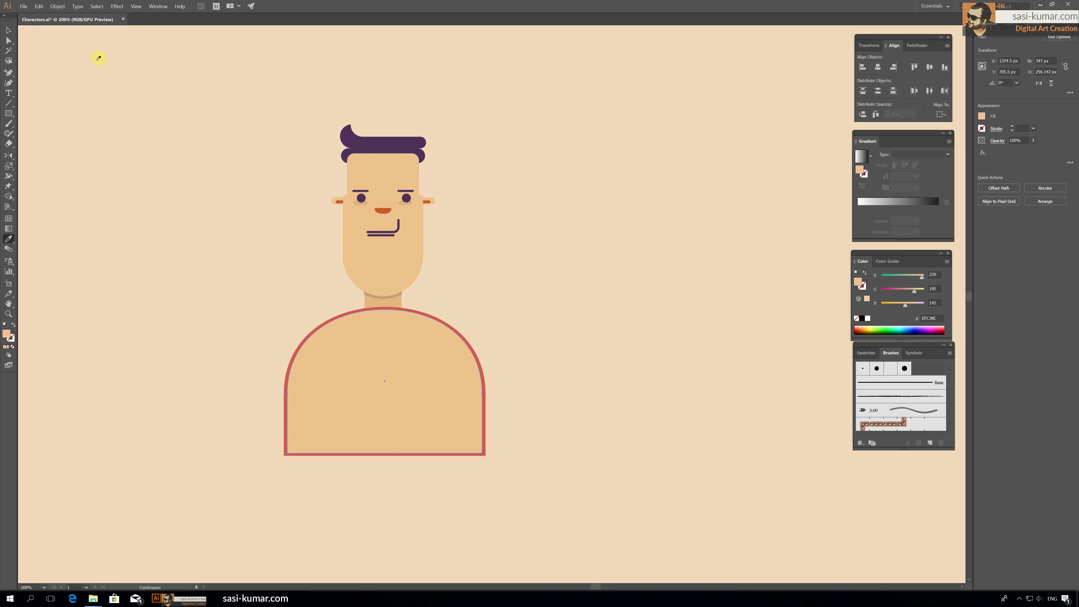
pyautogui.press('v')
pyautogui.hotkey('ctrl', 'z')
pyautogui.hotkey('ctrl', 'z')
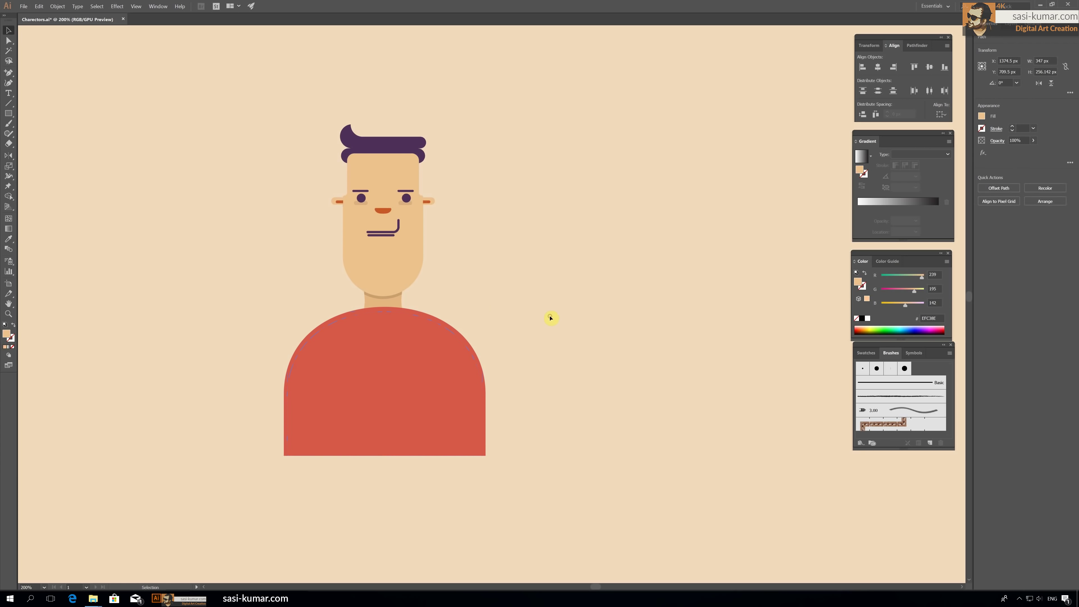
pyautogui.hotkey('ctrl', '+')
# Step: Pen-draw a sleeve cut line at the right shoulder and mirror a copy to the left shoulder
pyautogui.press('p')
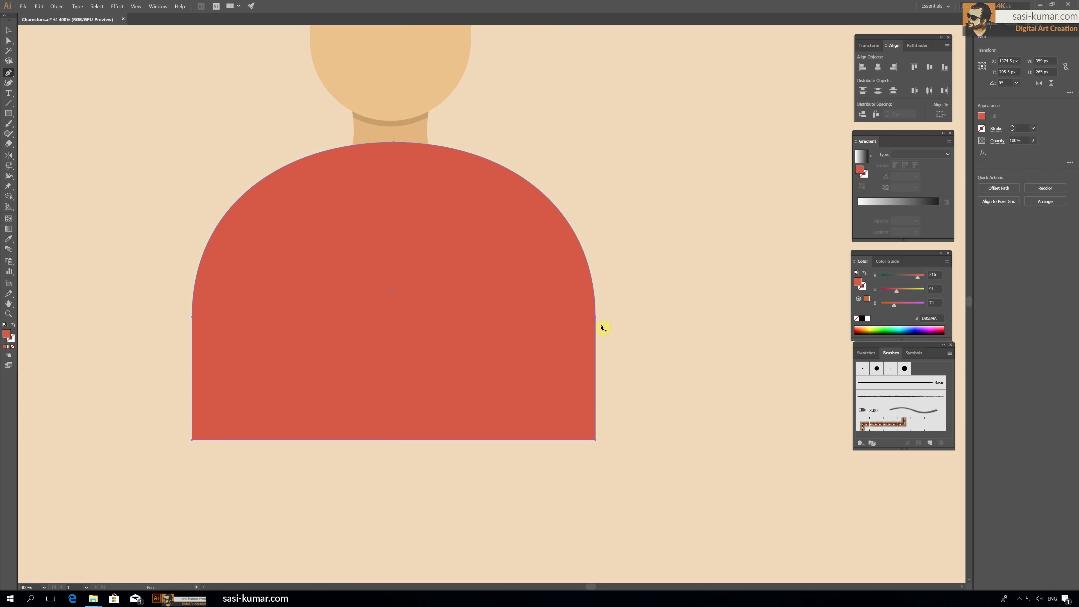
pyautogui.moveTo(606, 290); pyautogui.dragTo(539, 344)
pyautogui.keyDown('shift'); pyautogui.click(519, 465); pyautogui.keyUp('shift')
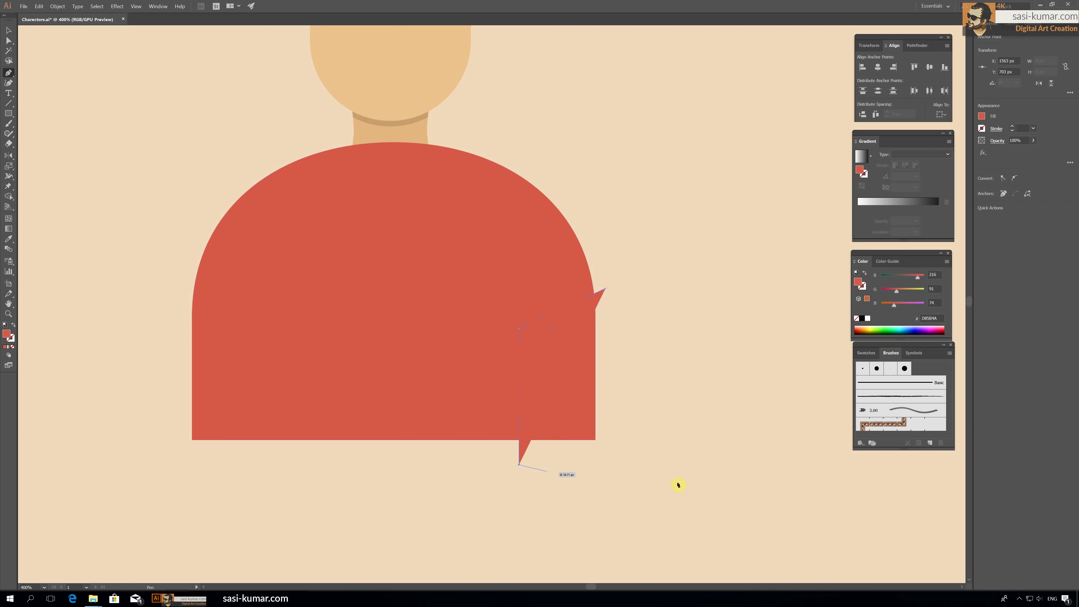
pyautogui.click(8, 30)
pyautogui.click(13, 325)
pyautogui.doubleClick(8, 155)
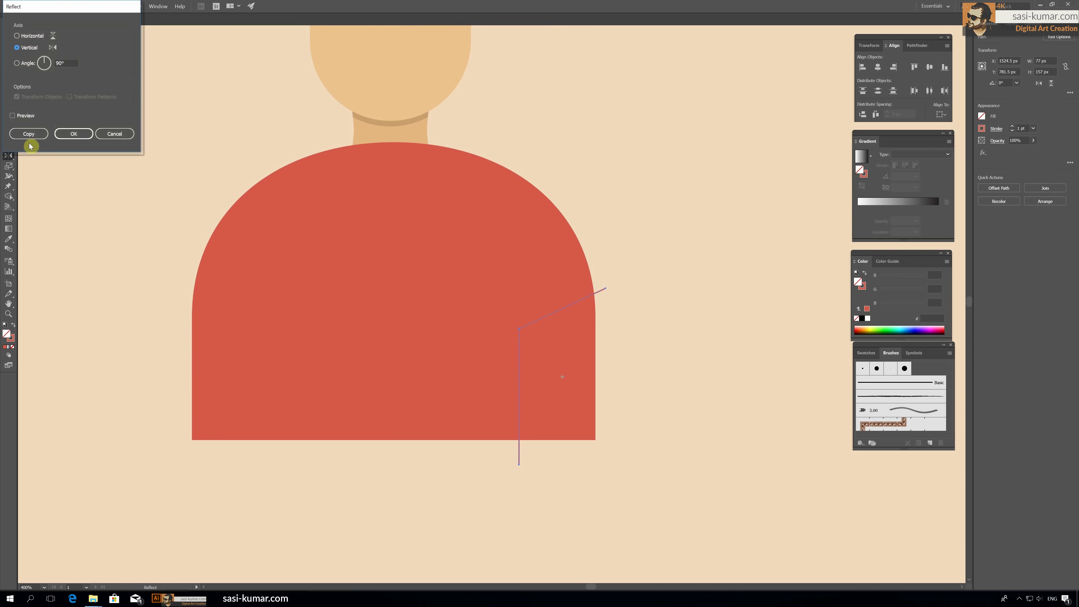
pyautogui.click(27, 134)
pyautogui.moveTo(595, 400)
pyautogui.mouseDown()
pyautogui.moveTo(212, 386)
pyautogui.moveTo(299, 380)
pyautogui.mouseUp()
# Step: Divide the red body along both sleeve cut lines with Pathfinder
pyautogui.keyDown('shift'); pyautogui.click(519, 383); pyautogui.keyUp('shift')
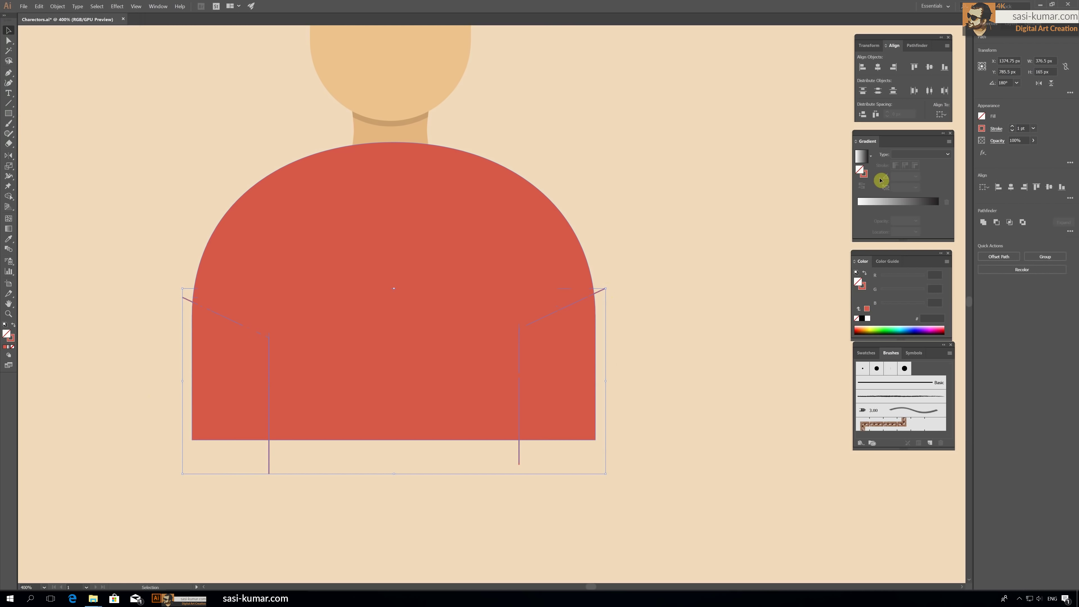
pyautogui.keyDown('shift'); pyautogui.click(548, 223); pyautogui.keyUp('shift')
pyautogui.click(915, 44)
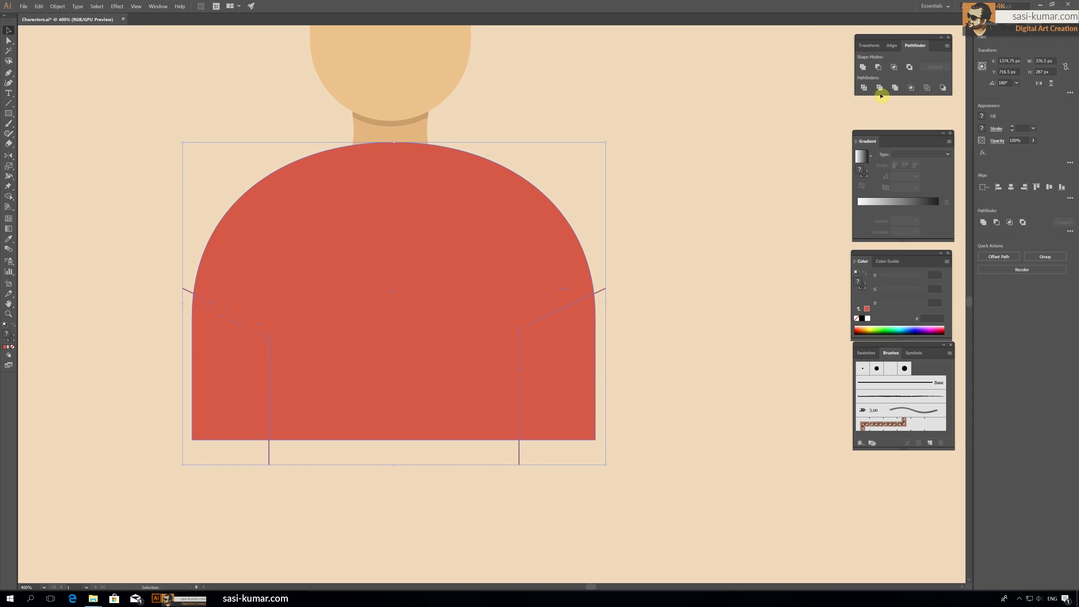
pyautogui.click(880, 88)
pyautogui.hotkey('ctrl', 'z')
pyautogui.click(865, 88)
# Step: Delete the lower outer body pieces so skin-coloured arms show below the sleeves
pyautogui.doubleClick(570, 402)
pyautogui.press('Delete')
pyautogui.doubleClick(130, 400)
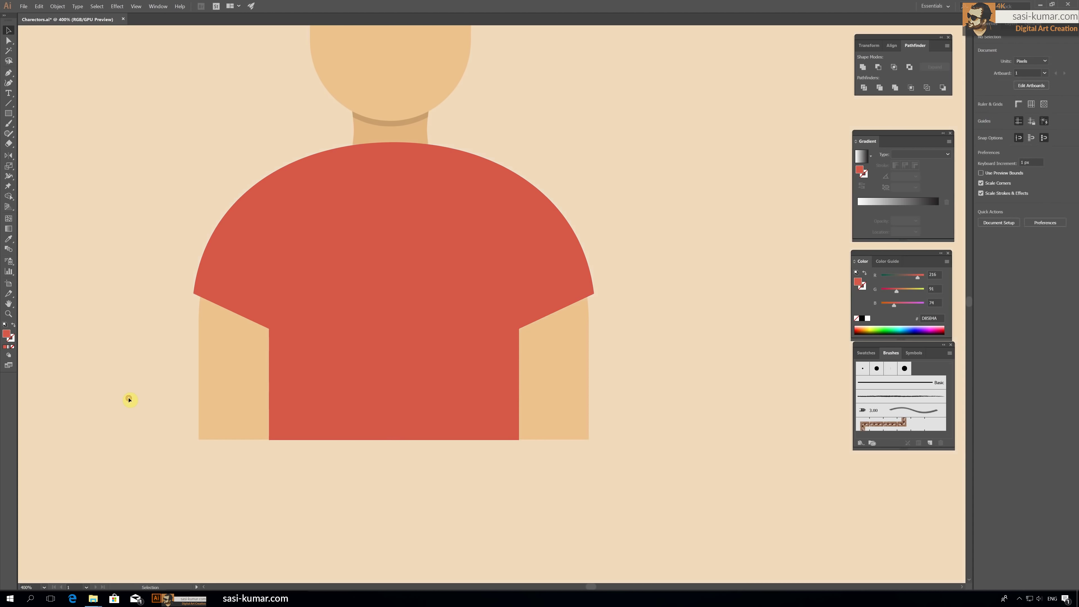
pyautogui.hotkey('ctrl', '-')
pyautogui.hotkey('ctrl', '-')
pyautogui.hotkey('ctrl', '-')
pyautogui.scroll(1, 237, 278)
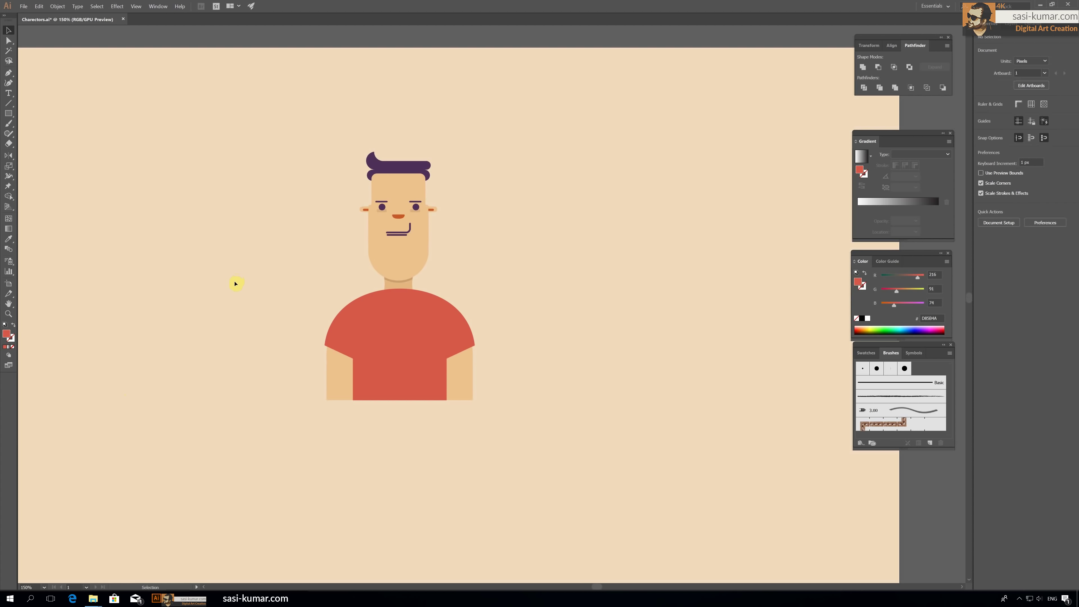
# Step: Undo the split, set aside a spare body copy, then redo the Pathfinder Divide
pyautogui.hotkey('ctrl', 'z')
pyautogui.moveTo(435, 362); pyautogui.dragTo(354, 359)
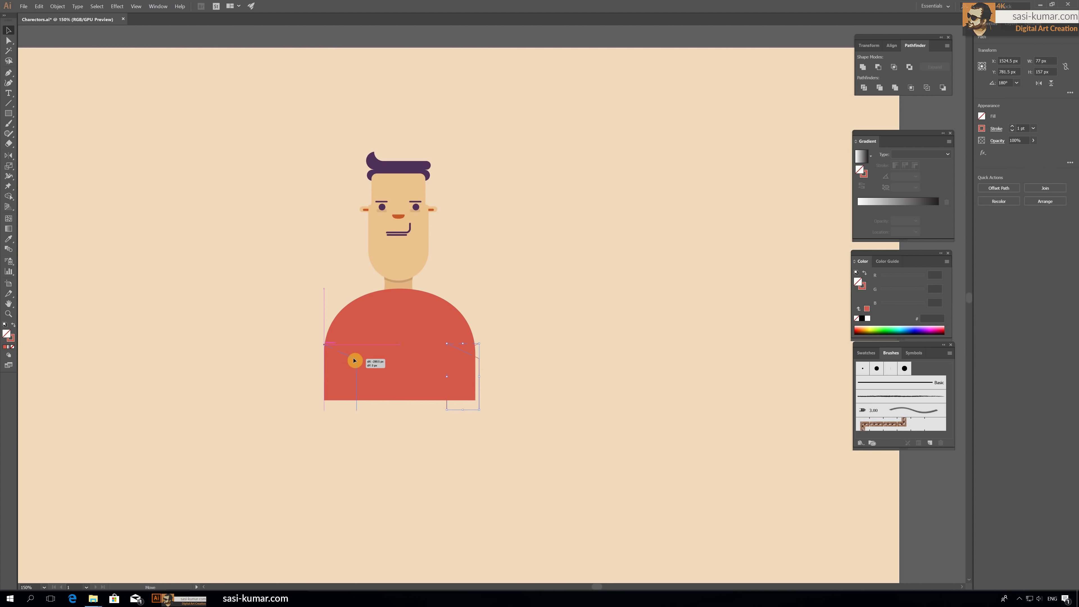
pyautogui.moveTo(573, 466); pyautogui.dragTo(294, 347)
pyautogui.moveTo(471, 378); pyautogui.dragTo(815, 265)
pyautogui.moveTo(531, 422); pyautogui.dragTo(269, 378)
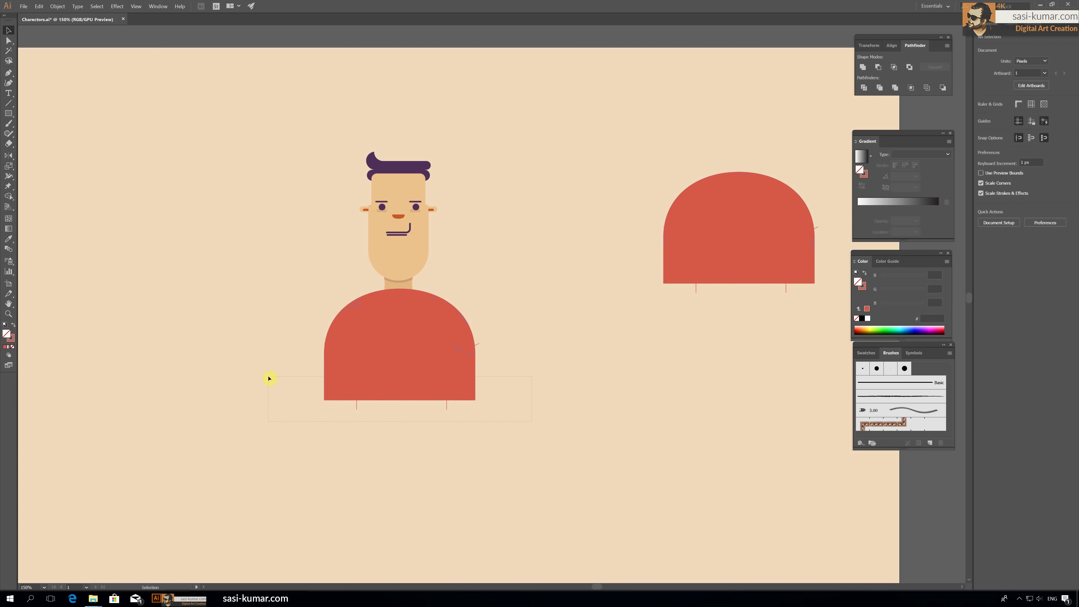
pyautogui.click(450, 409)
pyautogui.click(887, 50)
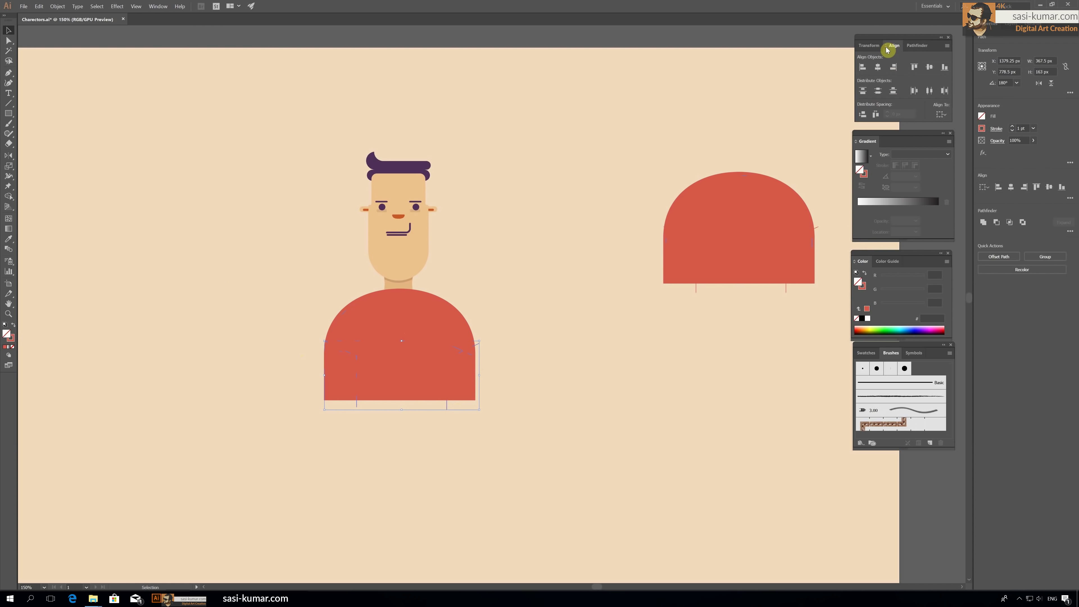
pyautogui.click(912, 46)
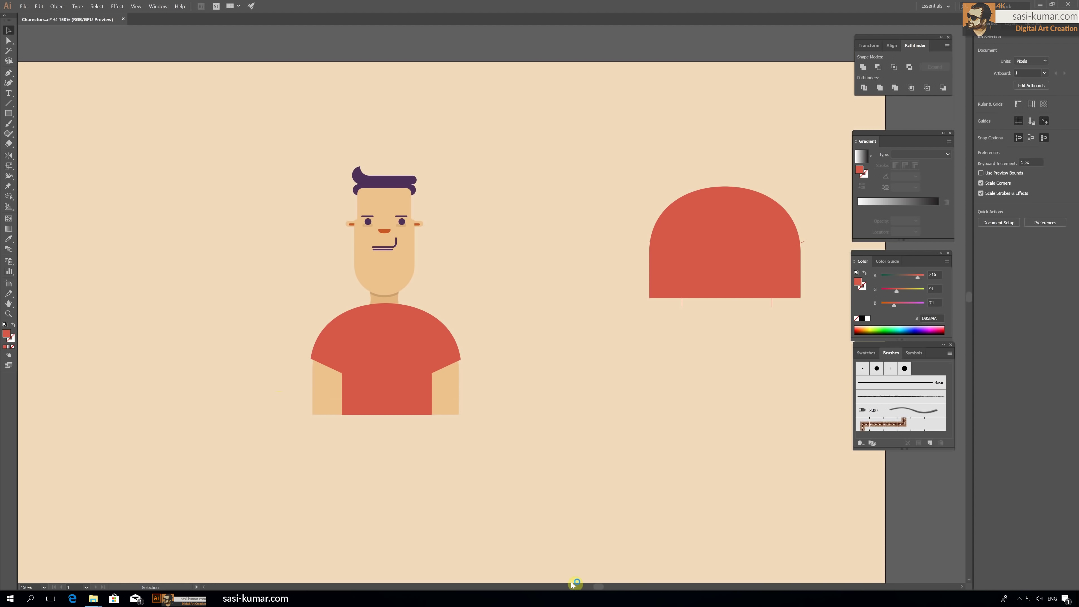
# Step: Delete the extra dome copy and duplicate the finished shirt to the right
pyautogui.hscroll(5, 573, 585)
pyautogui.moveTo(579, 229); pyautogui.dragTo(415, 343)
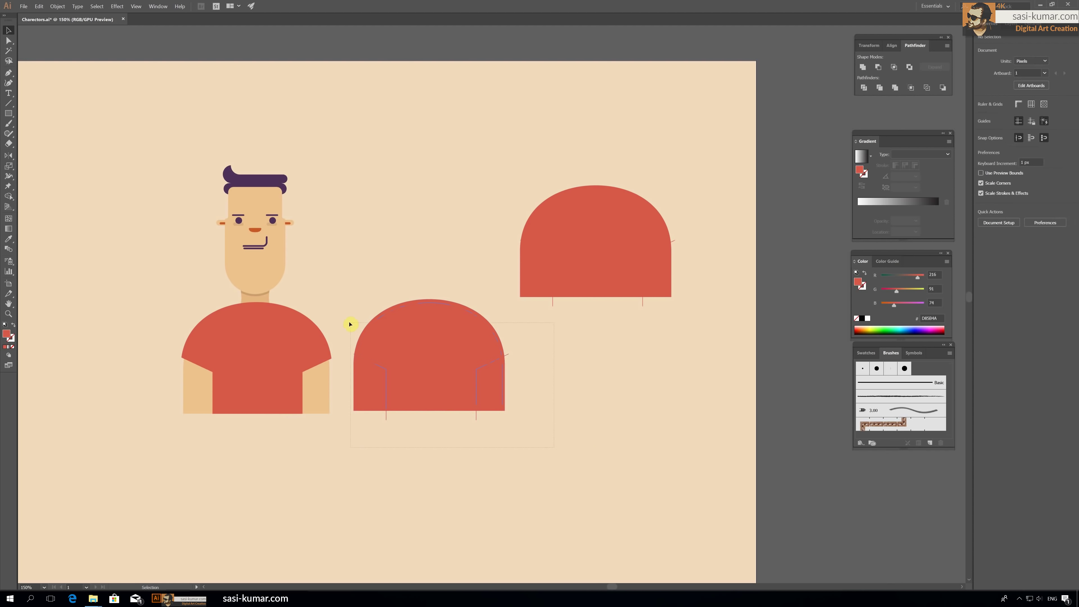
pyautogui.moveTo(351, 324); pyautogui.dragTo(407, 427)
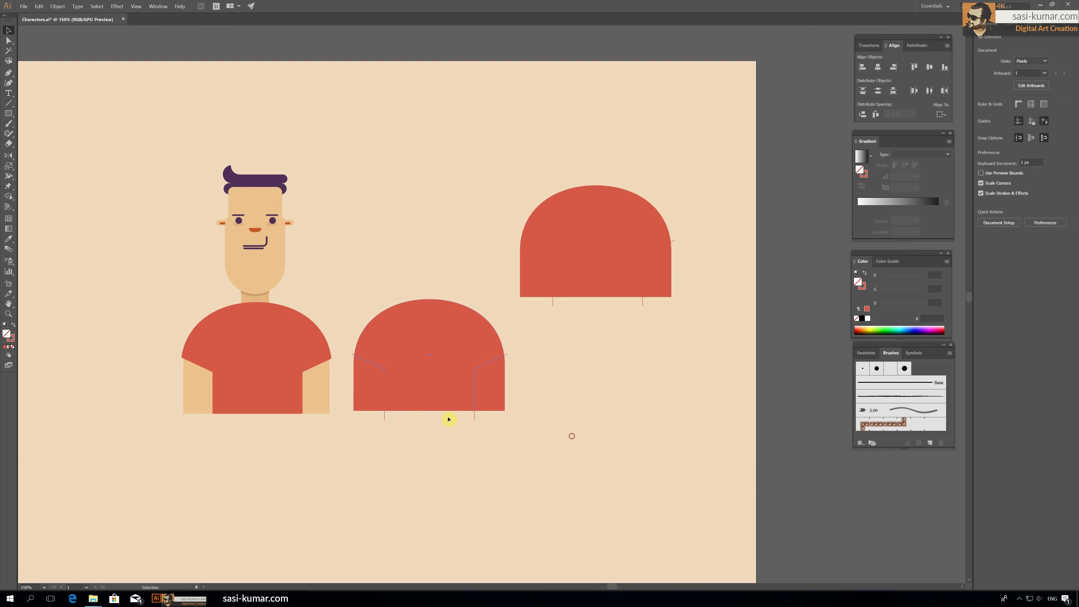
pyautogui.moveTo(449, 357); pyautogui.dragTo(638, 376)
pyautogui.press('Delete')
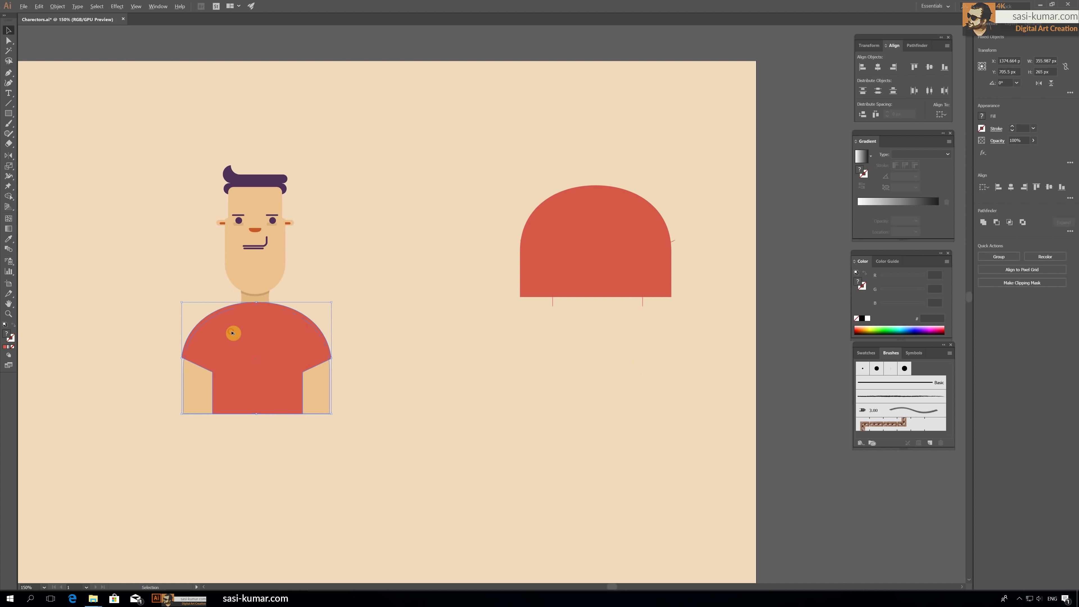
pyautogui.moveTo(233, 330); pyautogui.dragTo(404, 330)
# Step: Draw a thin vertical rectangle strip down the first character's shirt front
pyautogui.hotkey('ctrl', '+')
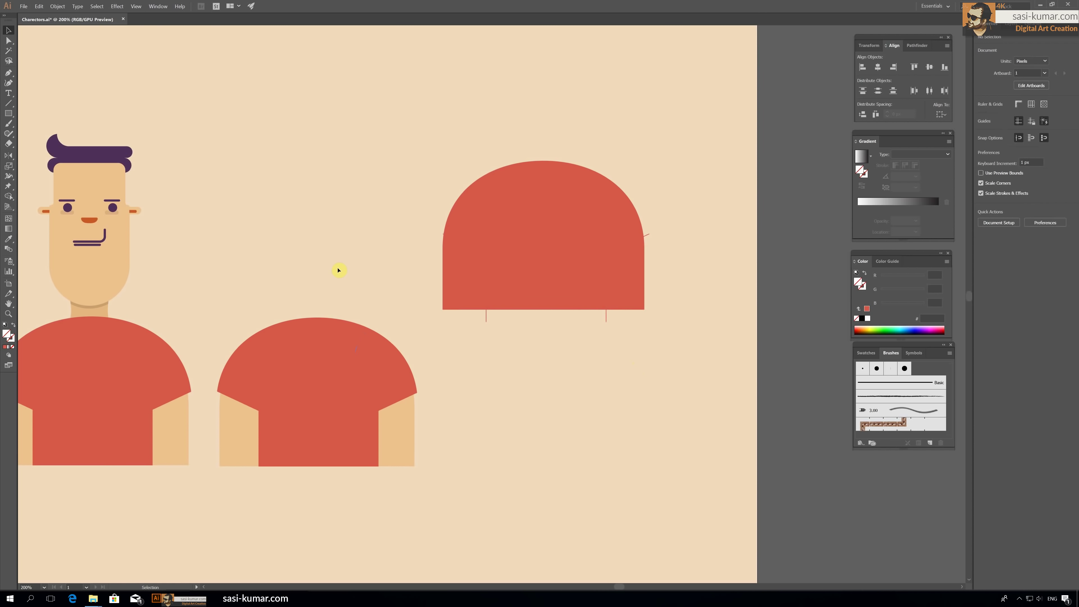
pyautogui.moveTo(339, 271); pyautogui.dragTo(424, 258)
pyautogui.hotkey('ctrl', '+')
pyautogui.hotkey('ctrl', '+')
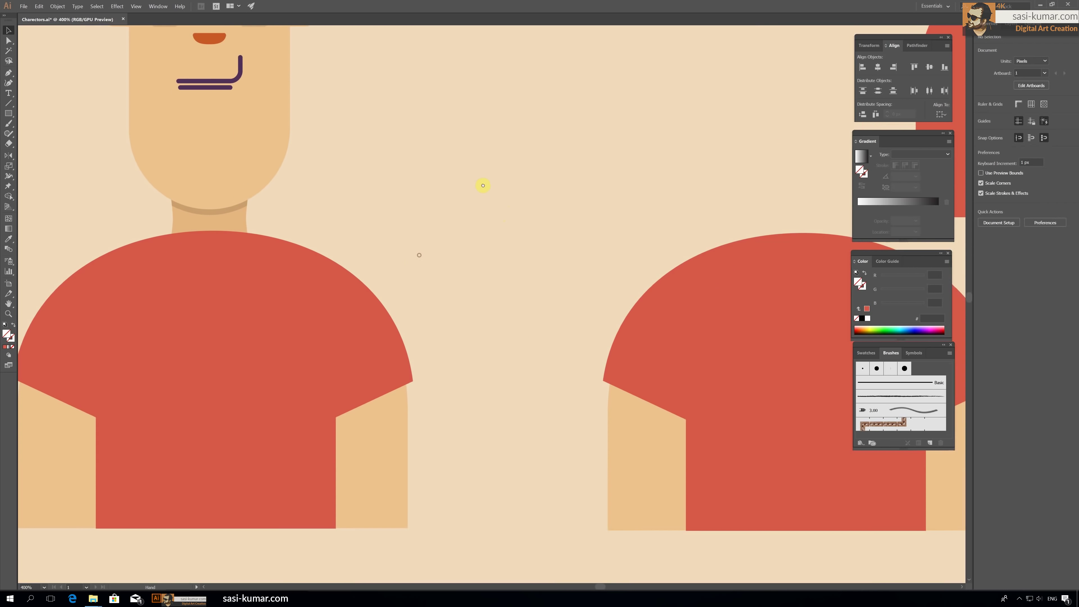
pyautogui.moveTo(483, 185); pyautogui.dragTo(565, 187)
pyautogui.click(8, 113)
pyautogui.moveTo(395, 390); pyautogui.dragTo(407, 528)
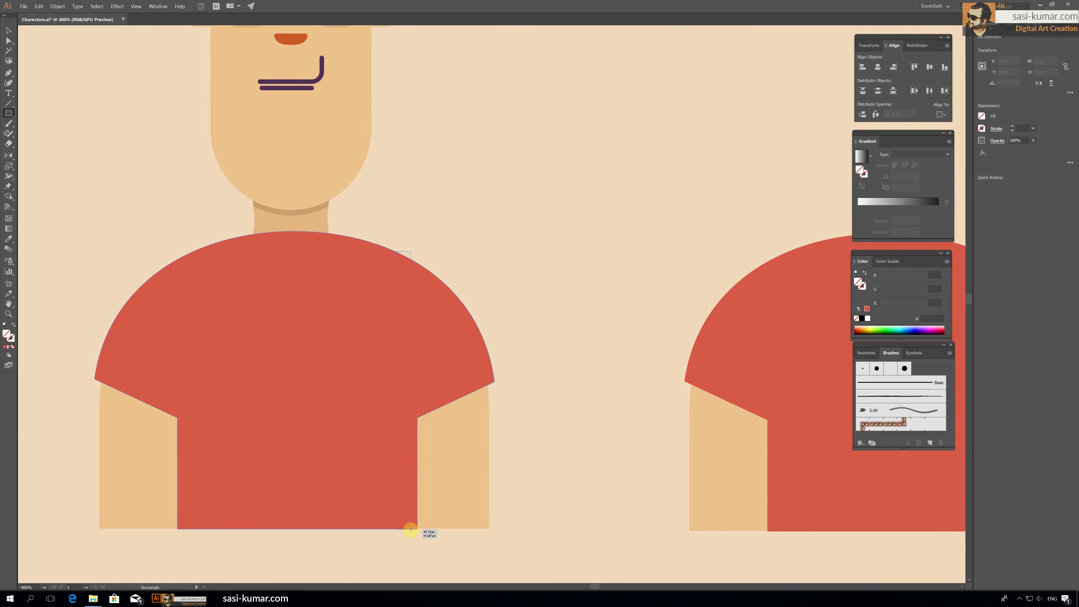
pyautogui.click(9, 30)
pyautogui.doubleClick(6, 333)
# Step: Fill the strip dark blue and position it over the right shoulder as a suspender
pyautogui.click(496, 184)
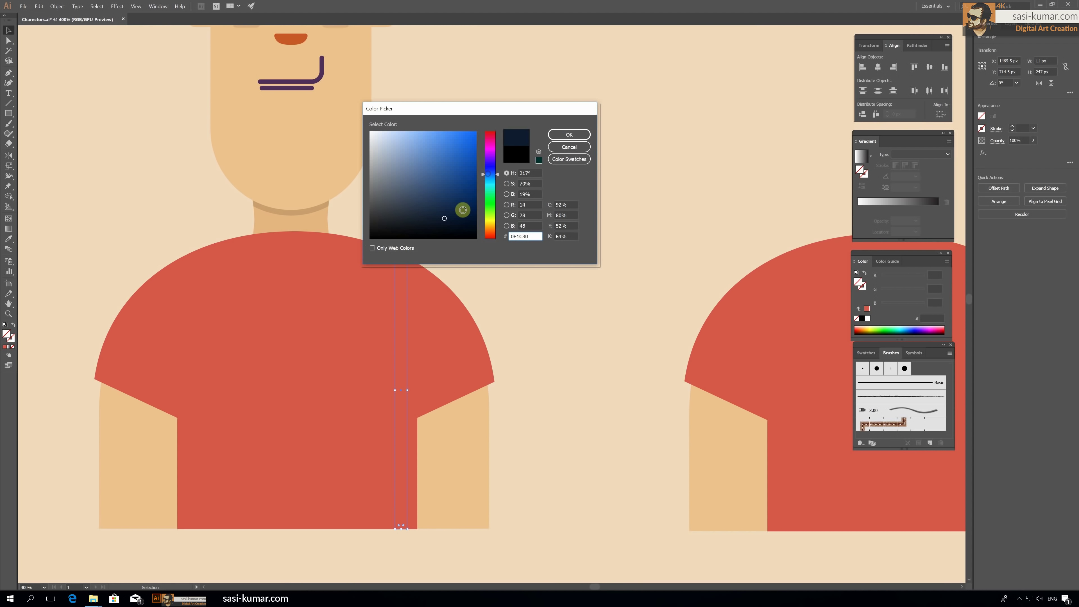
pyautogui.moveTo(460, 210); pyautogui.dragTo(453, 191)
pyautogui.press('Return')
pyautogui.moveTo(397, 306)
pyautogui.mouseDown()
pyautogui.moveTo(411, 306)
pyautogui.moveTo(410, 279)
pyautogui.mouseUp()
pyautogui.click(503, 226)
# Step: Draw a small pale-blue buckle rectangle across the suspender strip
pyautogui.hotkey('ctrl', '=')
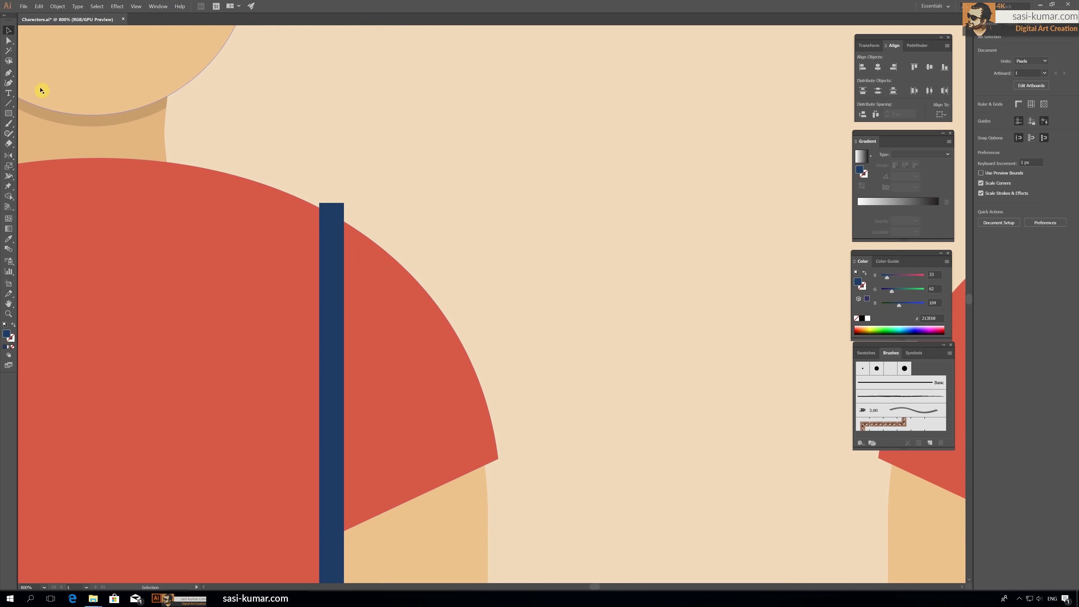
pyautogui.press('m')
pyautogui.moveTo(317, 412); pyautogui.dragTo(347, 432)
pyautogui.doubleClick(7, 335)
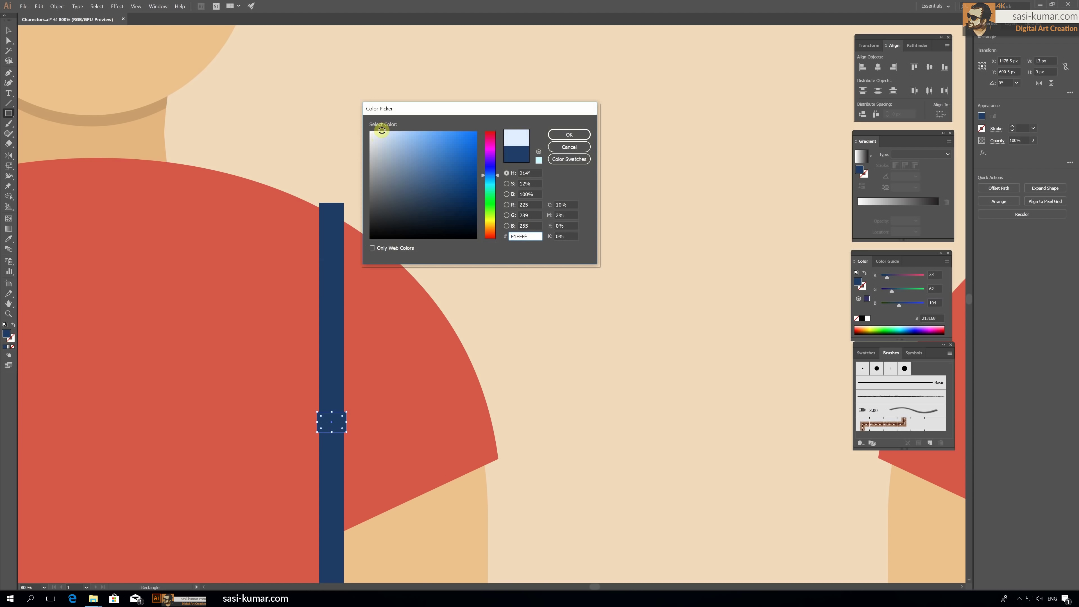
pyautogui.click(382, 129)
pyautogui.click(569, 135)
pyautogui.hotkey('ctrl', '-')
pyautogui.hotkey('ctrl', '-')
pyautogui.hotkey('ctrl', '-')
# Step: Group the strip with its buckle and copy the suspender to the shirt's left side
pyautogui.press('v')
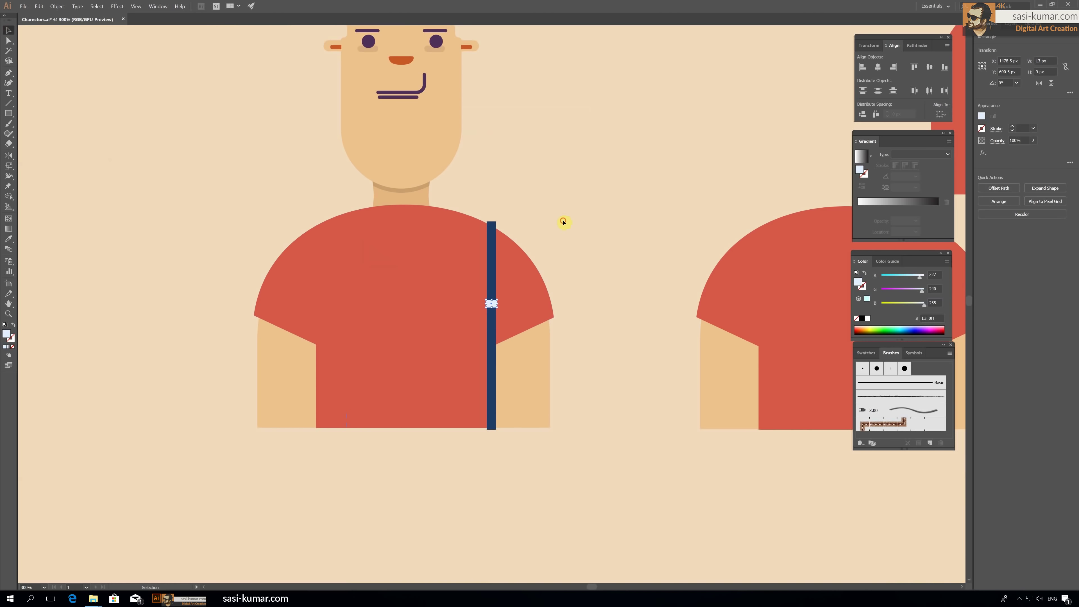
pyautogui.moveTo(562, 222); pyautogui.dragTo(480, 323)
pyautogui.hotkey('ctrl', 'g')
pyautogui.moveTo(492, 273); pyautogui.dragTo(319, 285)
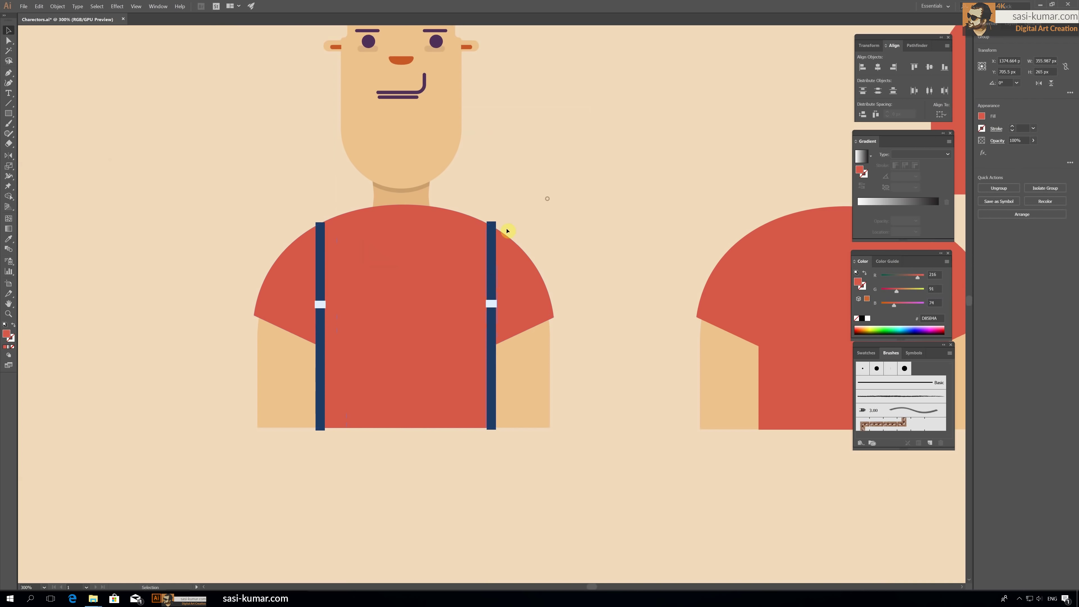
# Step: Inspect the shirt group's sleeve pieces in isolation mode, then leave it
pyautogui.doubleClick(498, 230)
pyautogui.click(915, 45)
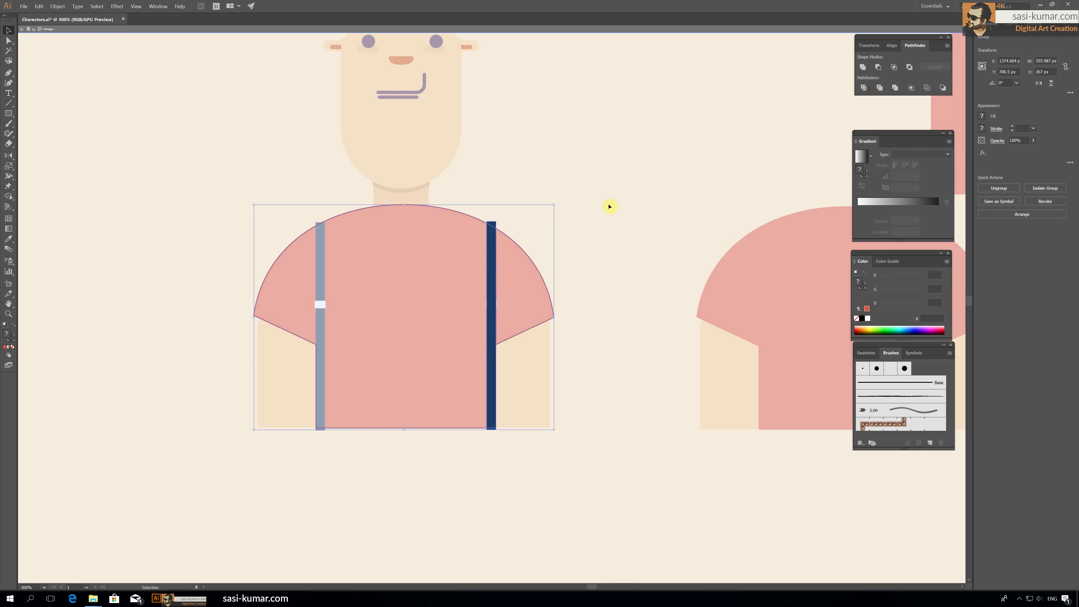
pyautogui.doubleClick(495, 230)
pyautogui.click(505, 237)
pyautogui.doubleClick(542, 217)
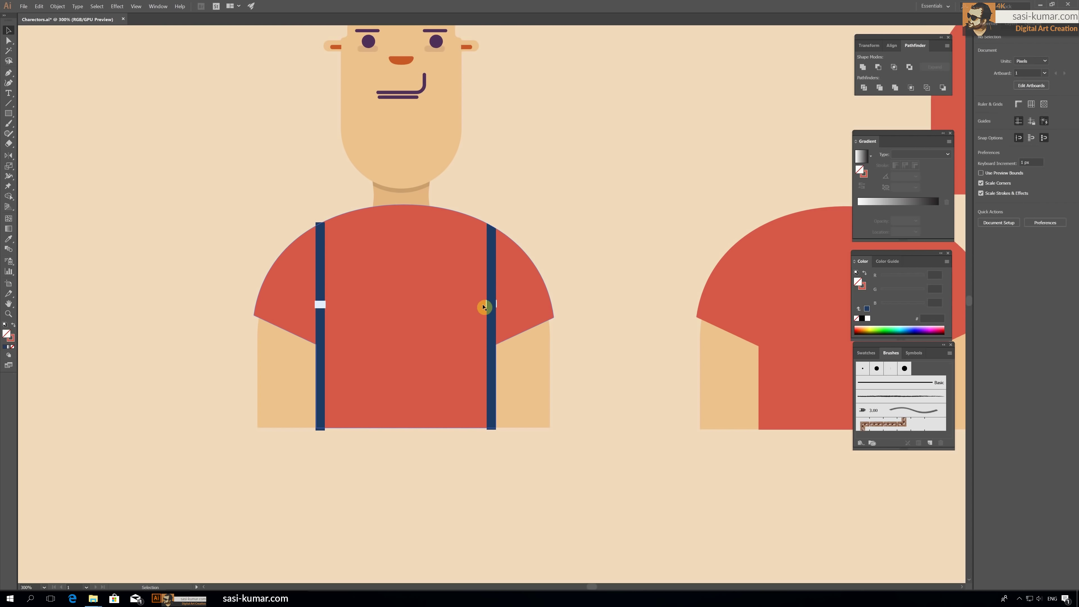
# Step: Check the right and left suspender groups in isolation, then exit isolation mode
pyautogui.press('a')
pyautogui.click(492, 304)
pyautogui.hotkey('ctrl', '+')
pyautogui.doubleClick(494, 274)
pyautogui.doubleClick(559, 200)
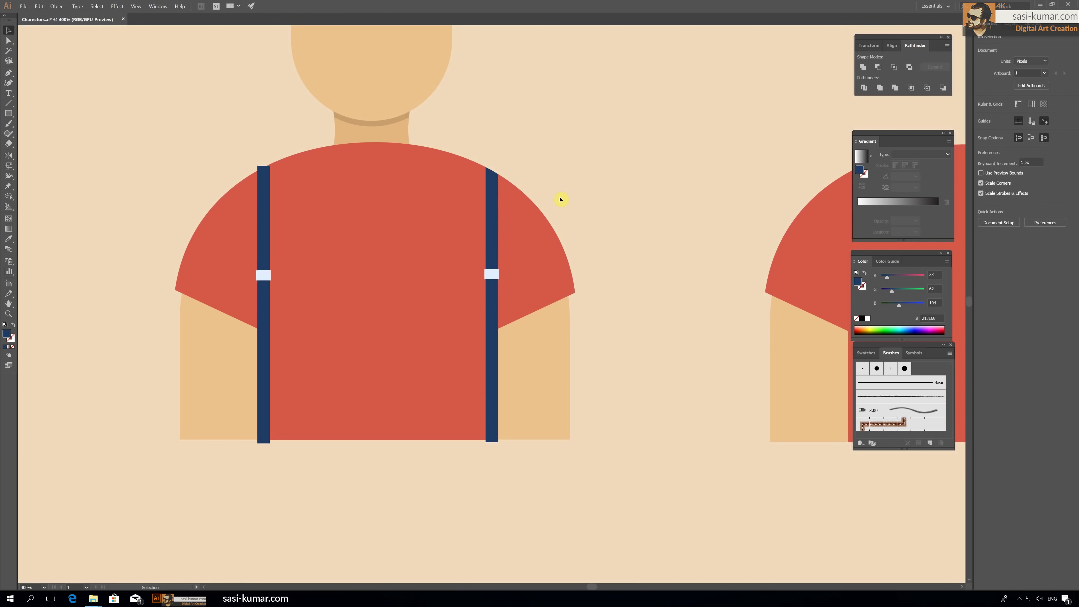
pyautogui.press('v')
pyautogui.click(227, 249)
pyautogui.hotkey('ctrl', 'shift', 'a')
pyautogui.doubleClick(261, 230)
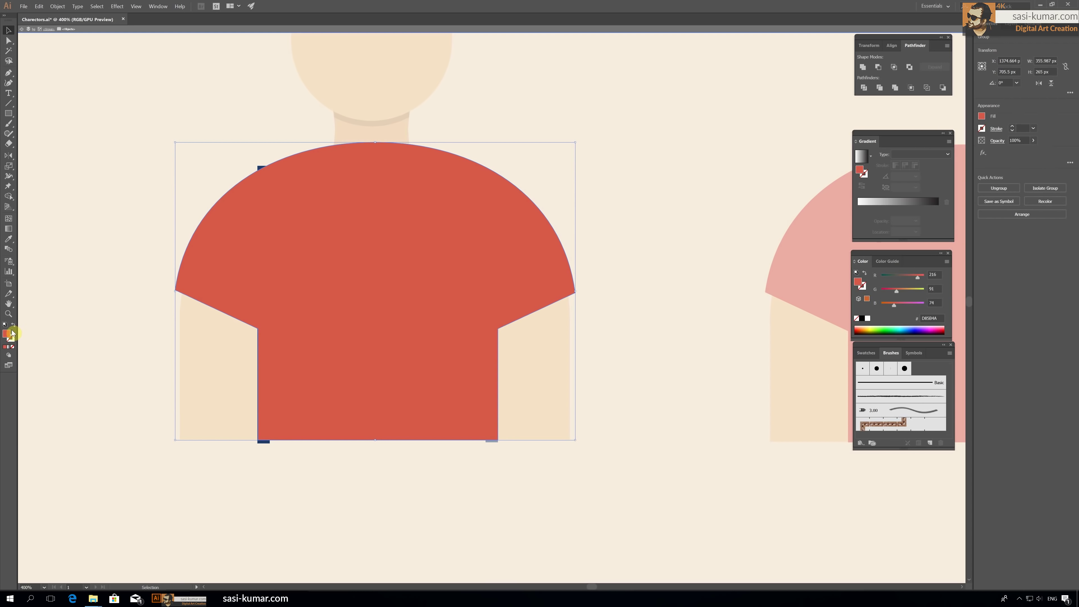
pyautogui.click(260, 138)
pyautogui.doubleClick(260, 137)
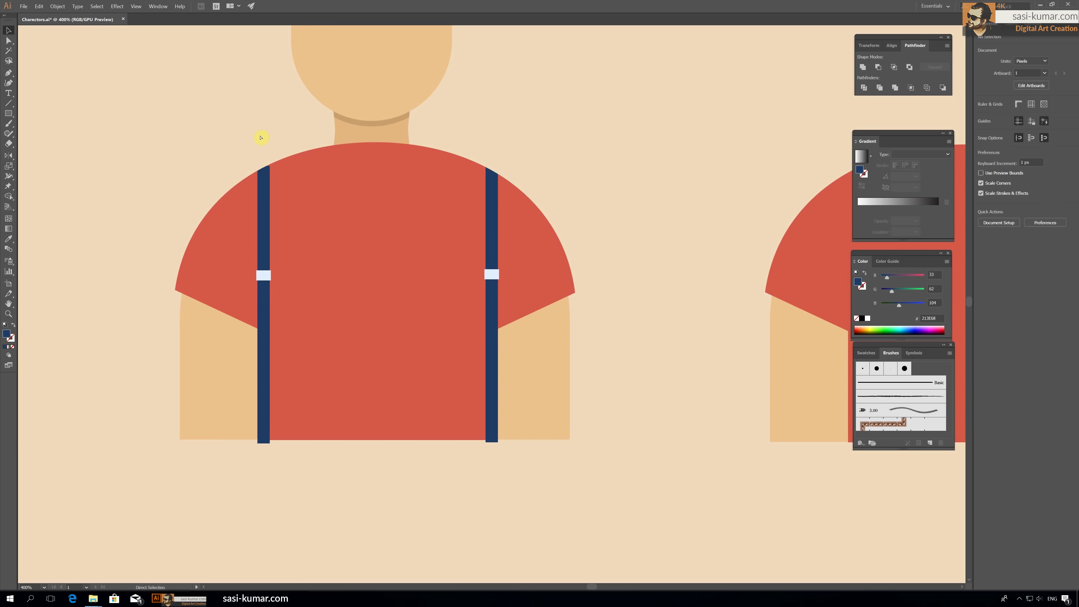
pyautogui.keyDown('alt'); pyautogui.scroll(5, 260, 137); pyautogui.keyUp('alt')
# Step: Nudge the left suspender's top corner anchor up to meet the shoulder edge
pyautogui.press('a')
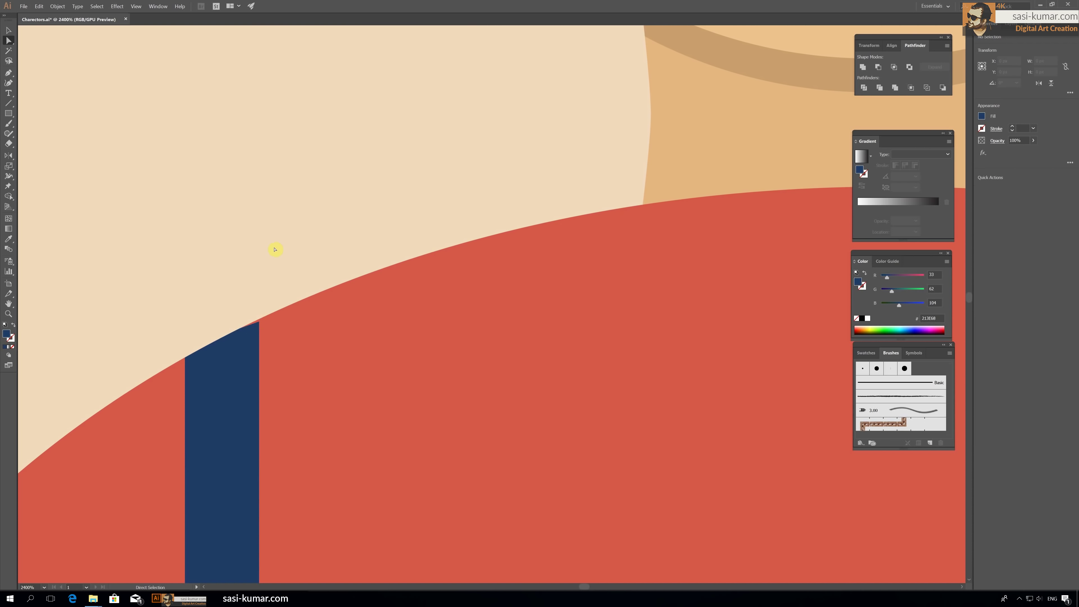
pyautogui.keyDown('alt'); pyautogui.scroll(5, 272, 249); pyautogui.keyUp('alt')
pyautogui.click(344, 368)
pyautogui.press('Up')
pyautogui.press('v')
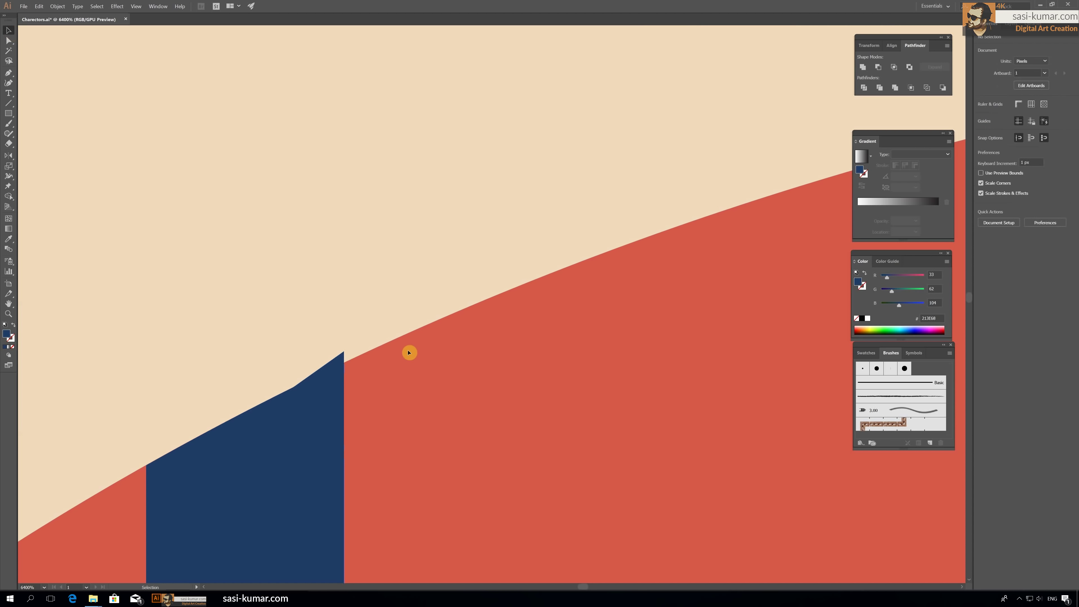
pyautogui.click(410, 374)
# Step: Isolate the navy suspender to check it, then escape and view the whole character
pyautogui.doubleClick(321, 375)
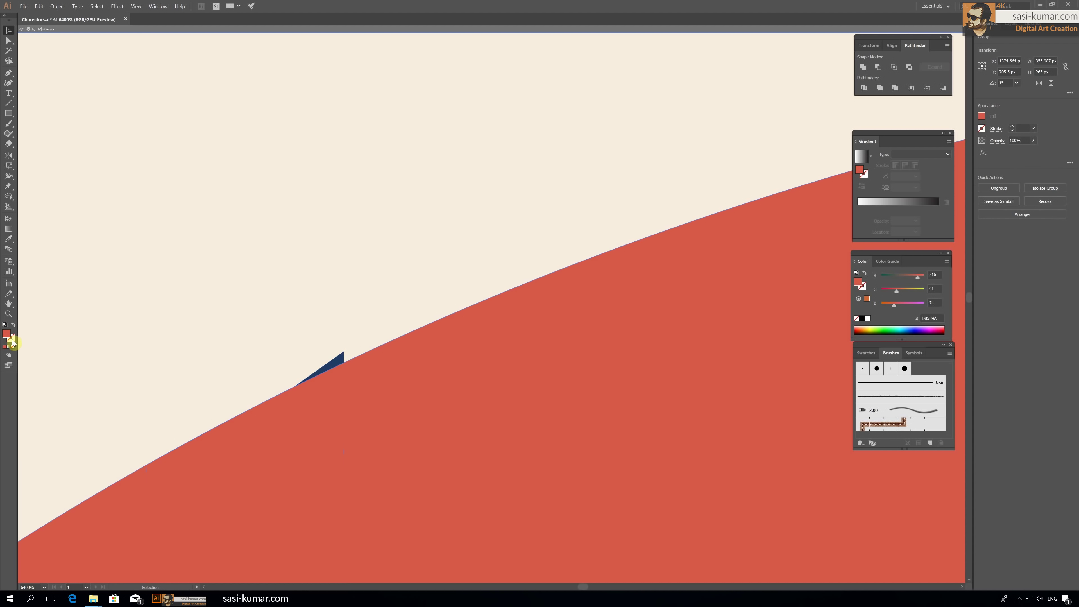
pyautogui.doubleClick(334, 363)
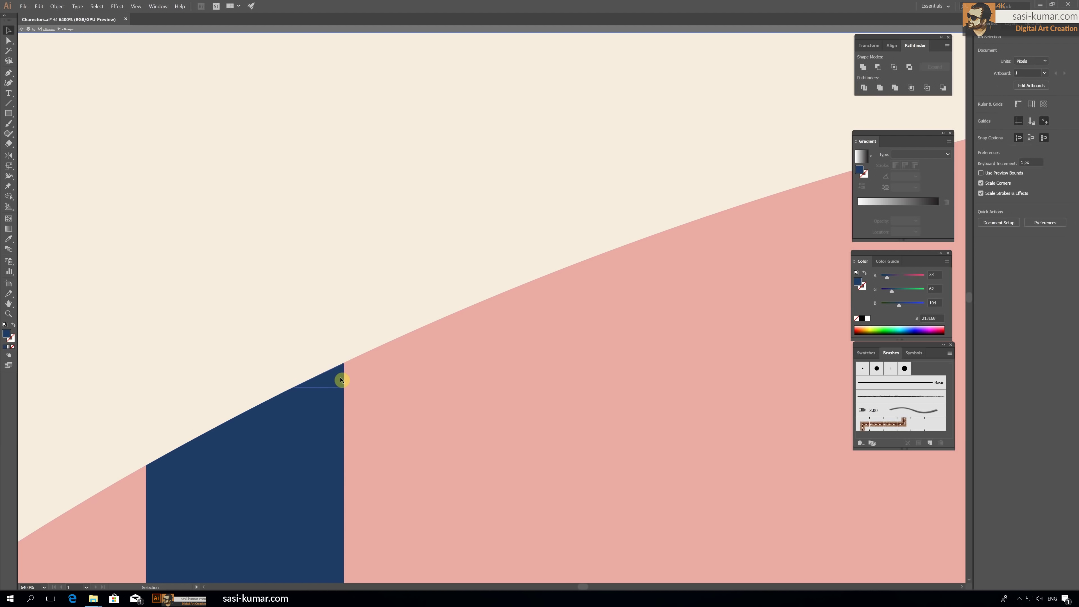
pyautogui.press('Escape')
pyautogui.scroll(-10, 508, 232)
pyautogui.scroll(-5, 564, 253)
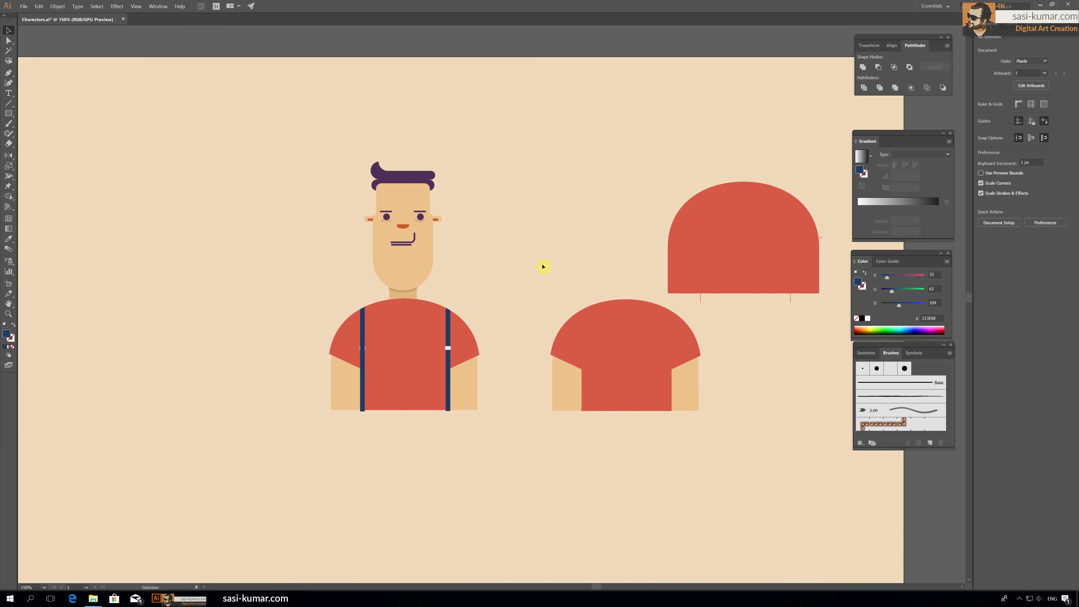
pyautogui.scroll(3, 543, 266)
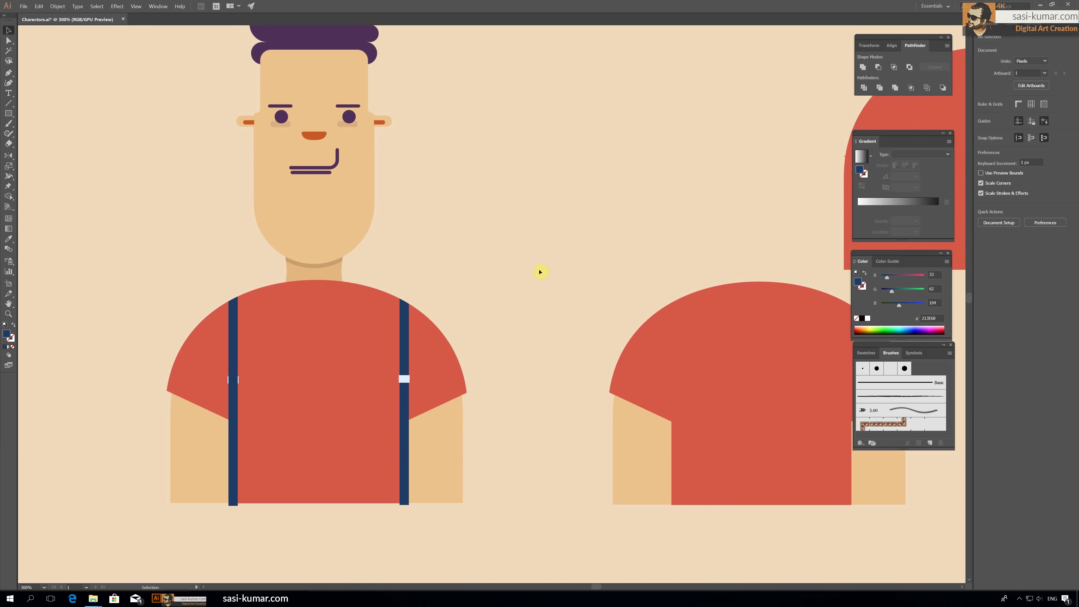
pyautogui.scroll(3, 540, 272)
pyautogui.hscroll(-5, 540, 273)
pyautogui.scroll(-1, 572, 219)
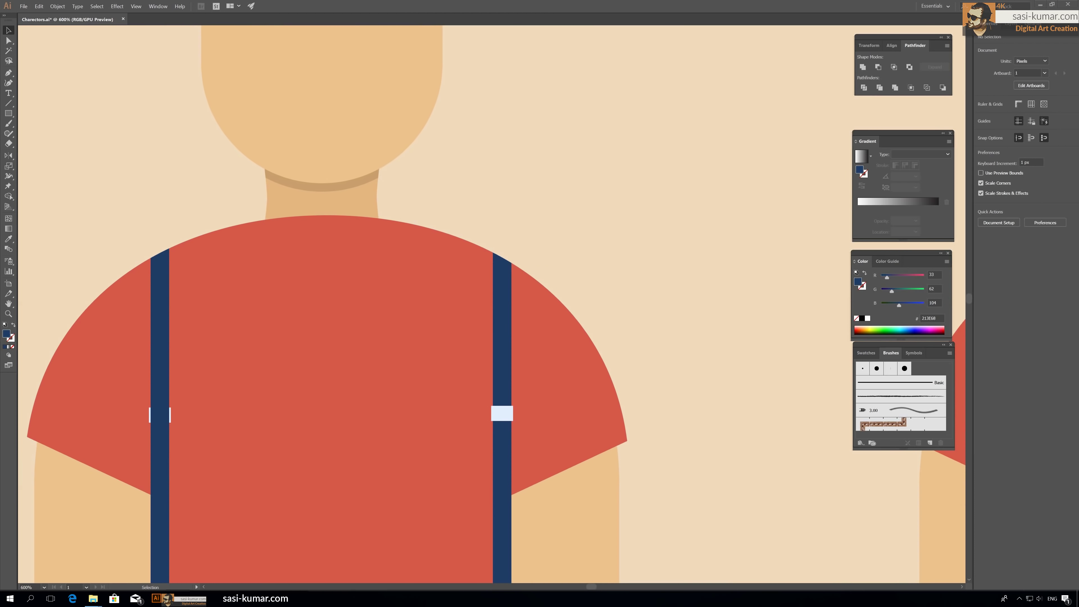
pyautogui.hotkey('alt', 'Tab')
pyautogui.hotkey('alt', 'Tab')
# Step: Draw a navy rounded rectangle just below the neck and expand it into an editable path
pyautogui.click(8, 113)
pyautogui.click(42, 116)
pyautogui.moveTo(409, 241); pyautogui.dragTo(228, 208)
pyautogui.moveTo(317, 248); pyautogui.dragTo(319, 194)
pyautogui.moveTo(231, 203); pyautogui.dragTo(238, 207)
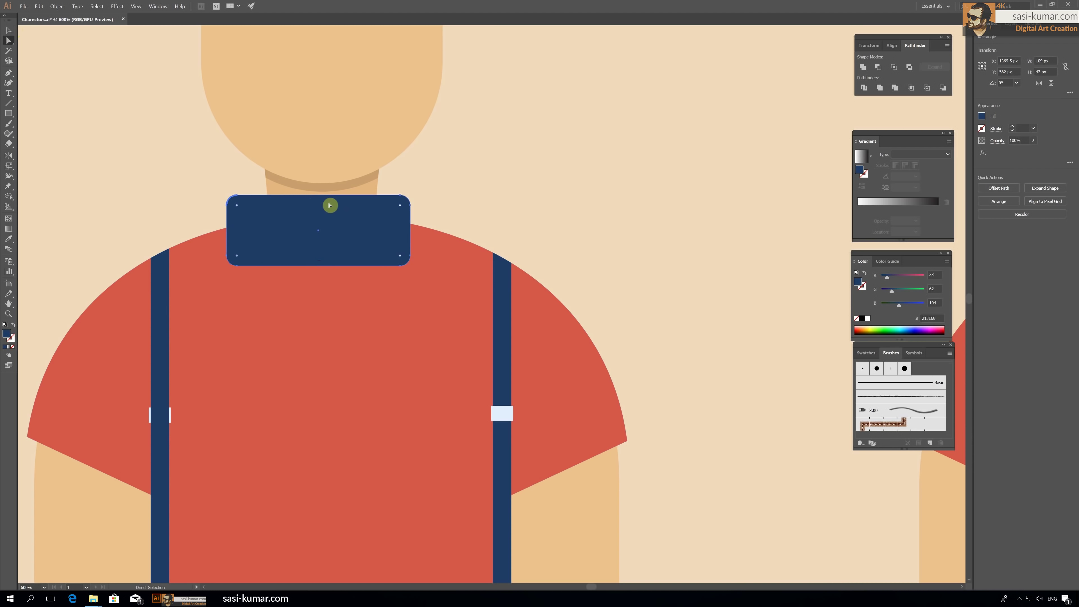
pyautogui.moveTo(9, 73); pyautogui.dragTo(42, 83)
# Step: Pinch the rectangle's top and bottom middle anchors inward to form the bow tie shape
pyautogui.click(318, 196)
pyautogui.press('Return')
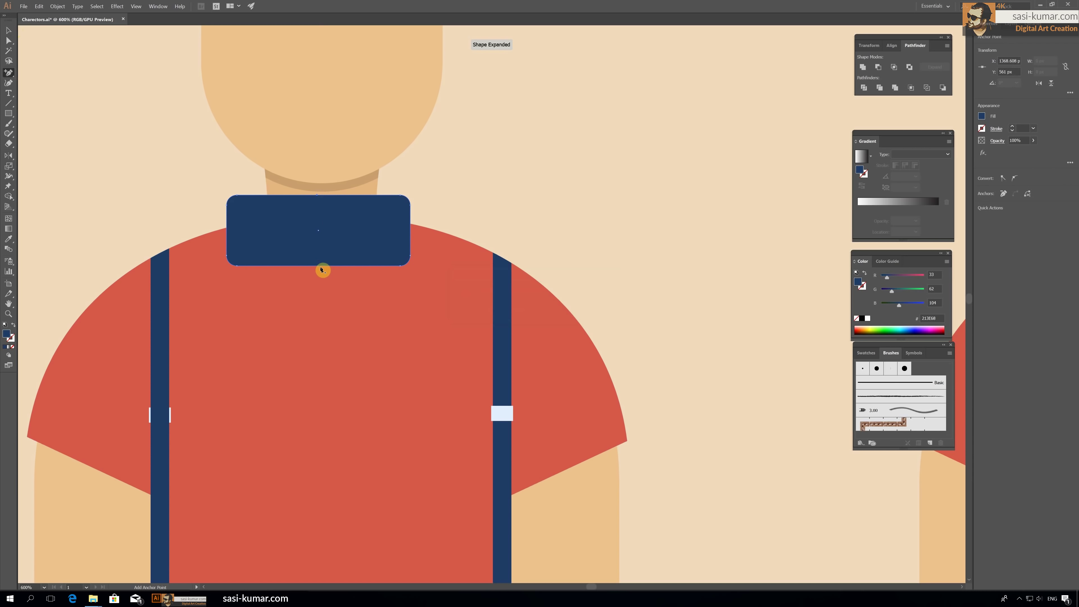
pyautogui.press('a')
pyautogui.click(318, 197)
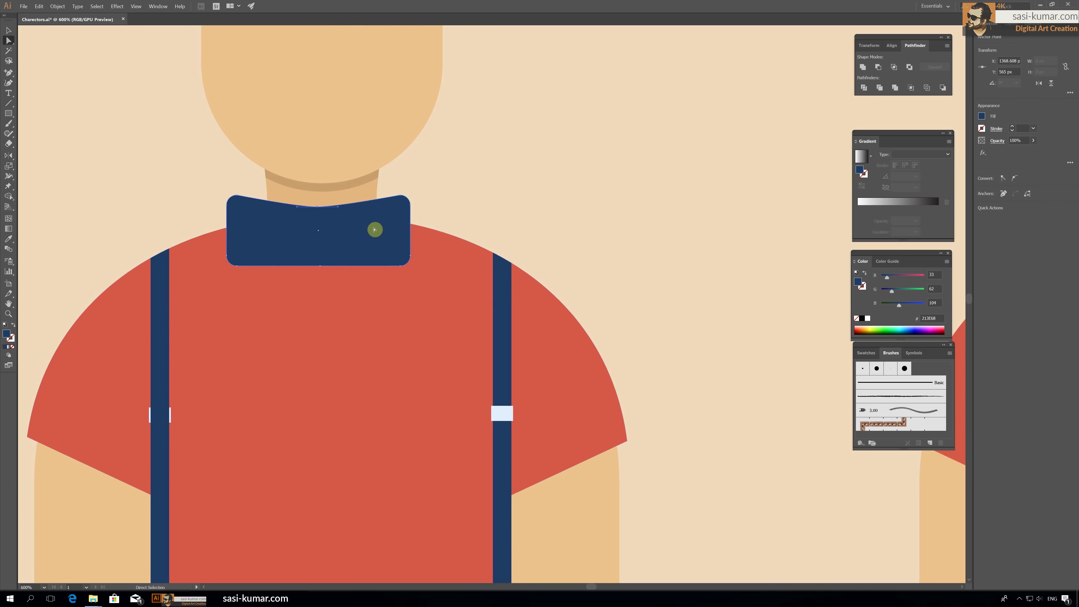
pyautogui.moveTo(318, 196); pyautogui.dragTo(317, 216)
pyautogui.moveTo(320, 266)
pyautogui.mouseDown()
pyautogui.moveTo(320, 242)
pyautogui.moveTo(374, 242)
pyautogui.moveTo(391, 220)
pyautogui.mouseUp()
pyautogui.press('v')
pyautogui.click(488, 171)
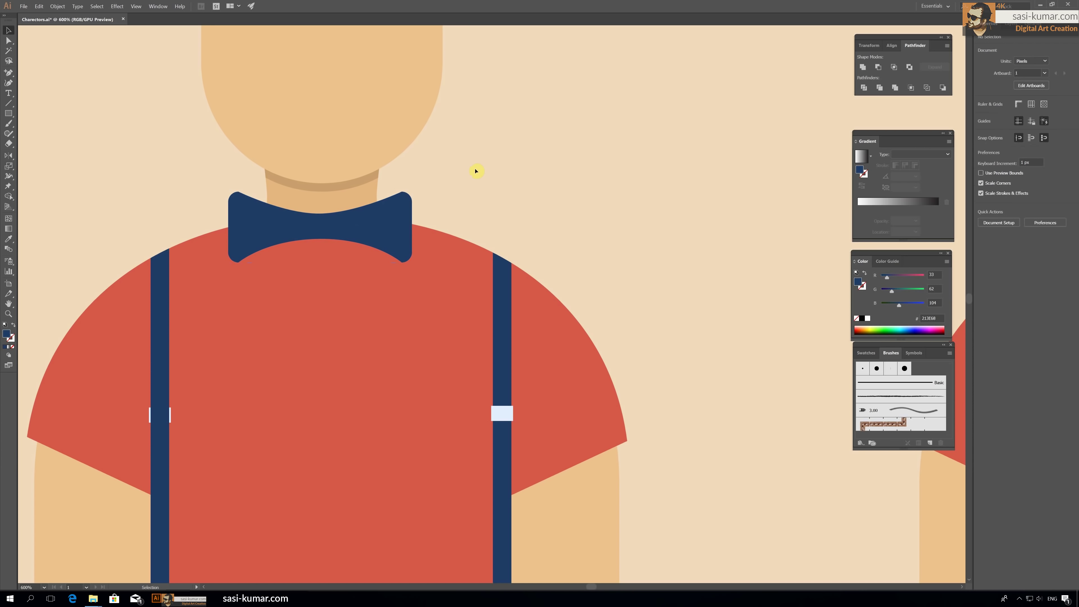
# Step: Add a rounded knot rectangle at the bow tie centre filled lighter blue 2C5382
pyautogui.press('m')
pyautogui.moveTo(346, 249); pyautogui.dragTo(345, 248)
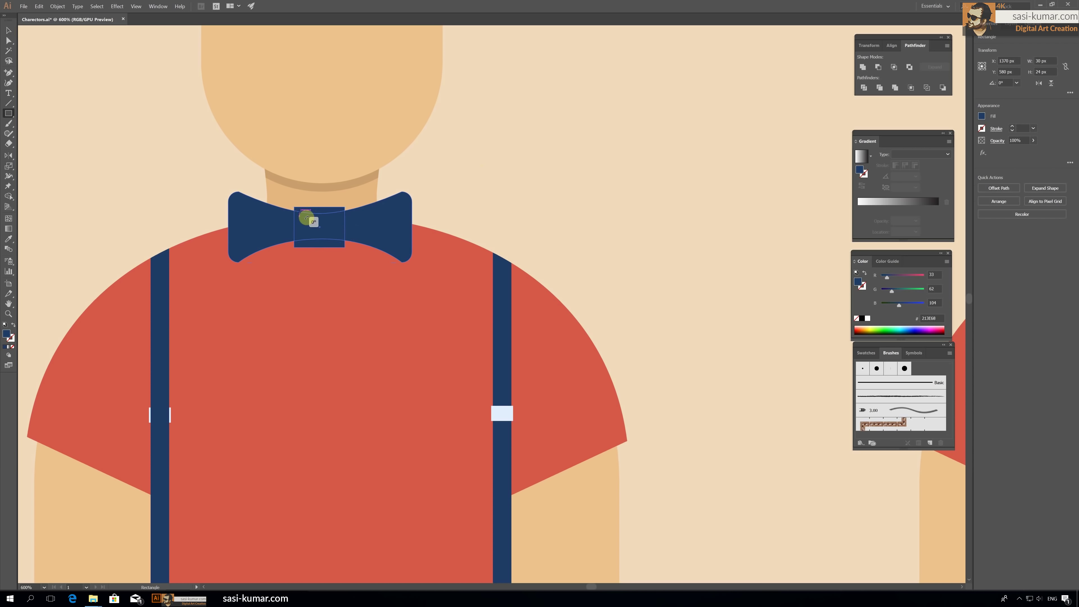
pyautogui.hotkey('ctrl', '+')
pyautogui.hotkey('ctrl', '+')
pyautogui.hotkey('ctrl', '+')
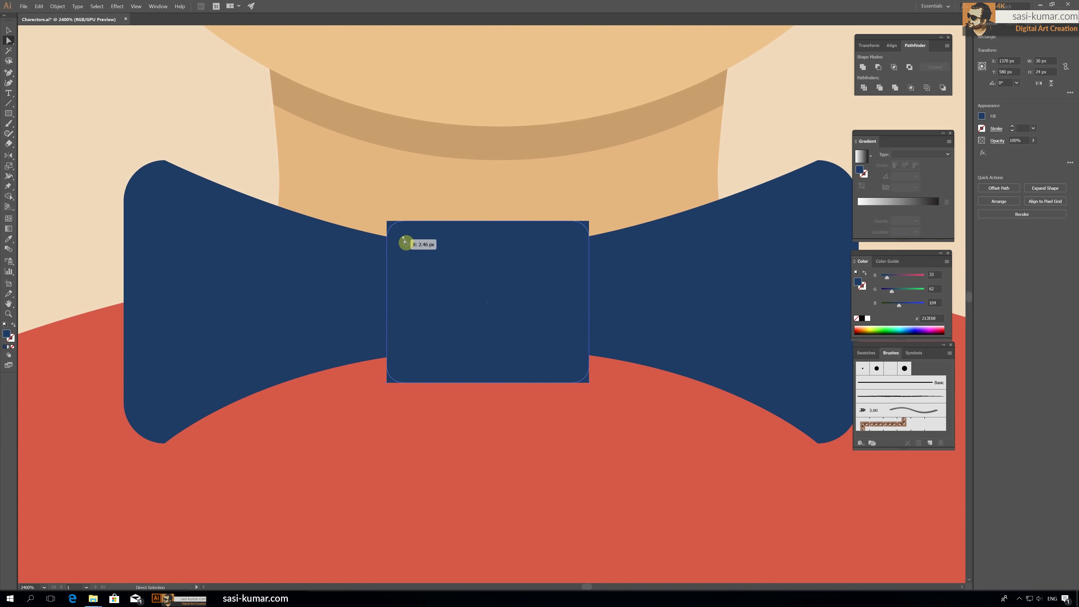
pyautogui.moveTo(405, 242); pyautogui.dragTo(409, 246)
pyautogui.doubleClick(6, 333)
pyautogui.click(561, 132)
pyautogui.press('v')
pyautogui.click(105, 76)
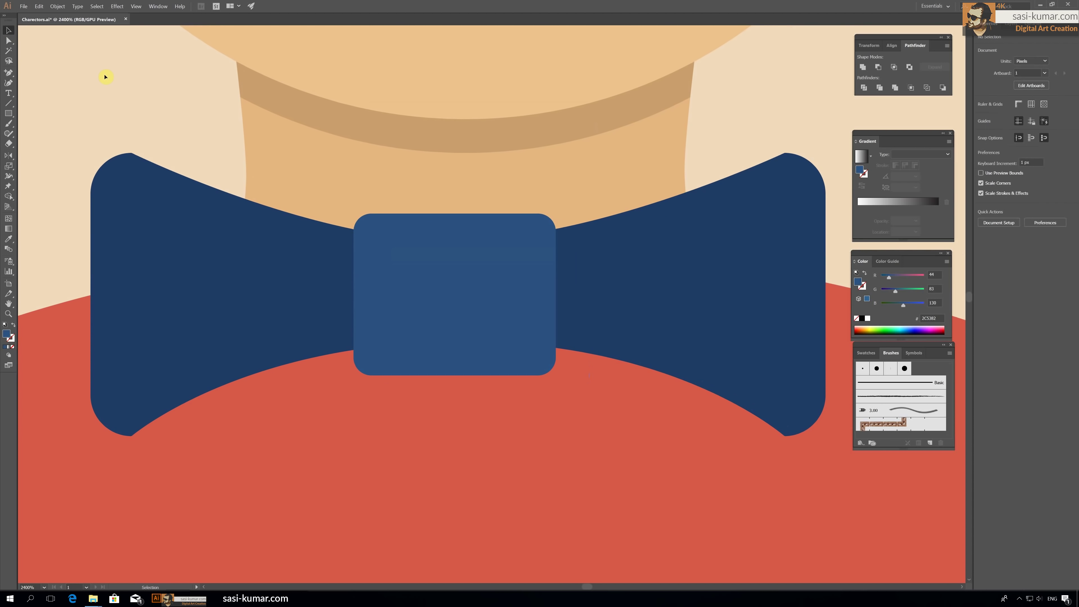
# Step: Add a long pinched dark navy bar across the bow tie, behind the knot, for crease shading
pyautogui.click(9, 113)
pyautogui.moveTo(241, 251); pyautogui.dragTo(665, 273)
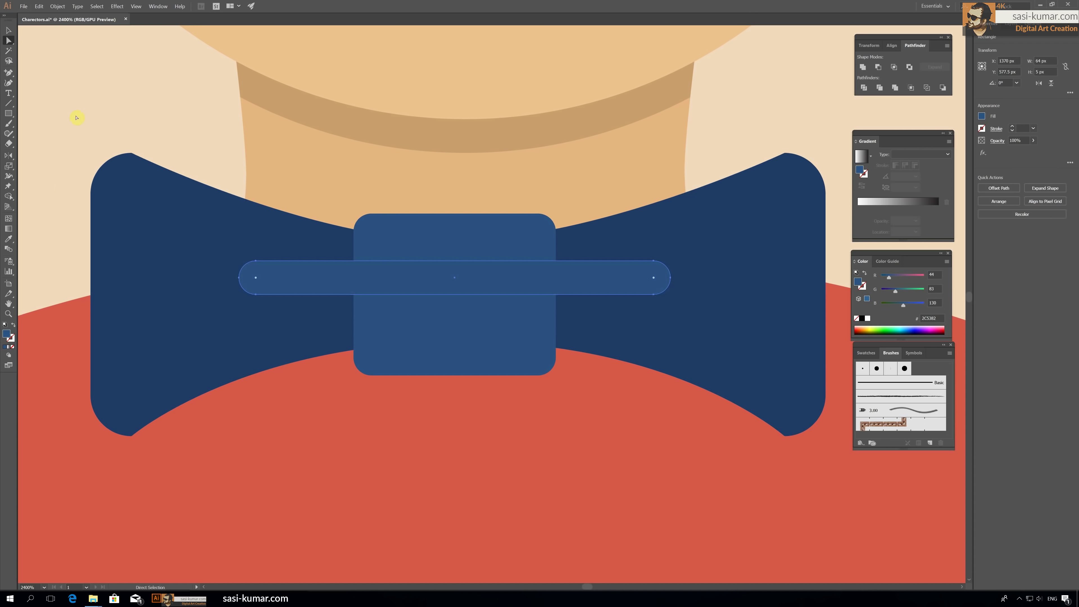
pyautogui.press('+')
pyautogui.click(455, 260)
pyautogui.click(455, 295)
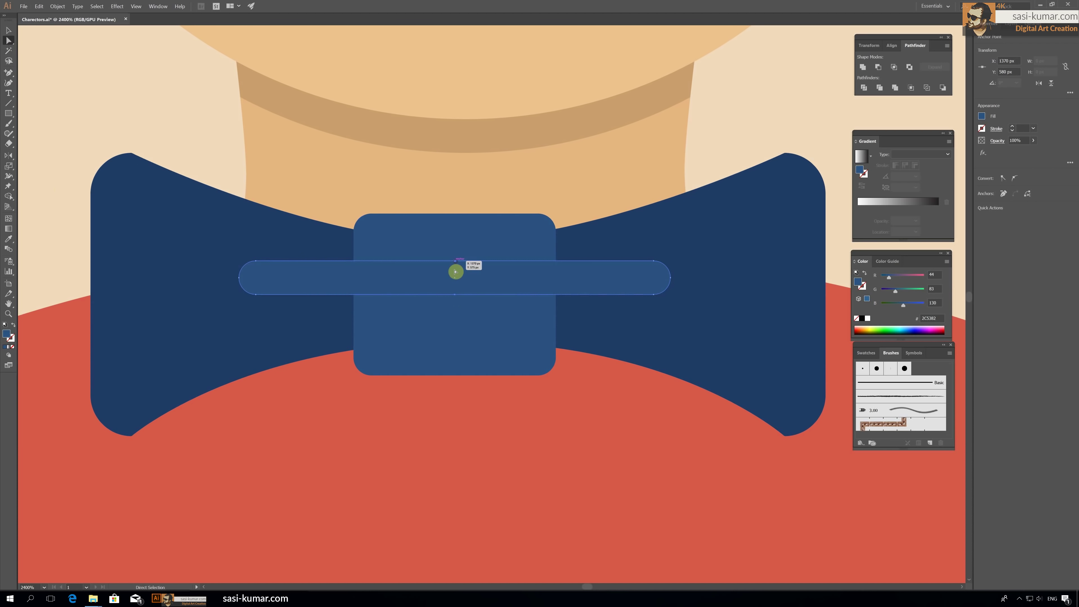
pyautogui.moveTo(455, 260); pyautogui.dragTo(455, 280)
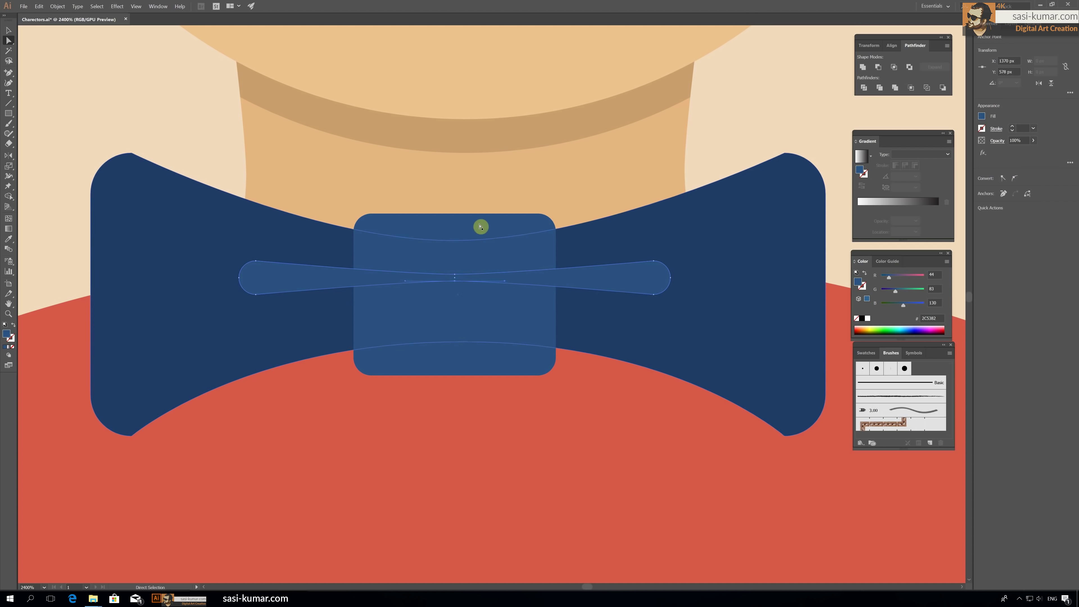
pyautogui.press('i')
pyautogui.click(298, 240)
pyautogui.doubleClick(7, 334)
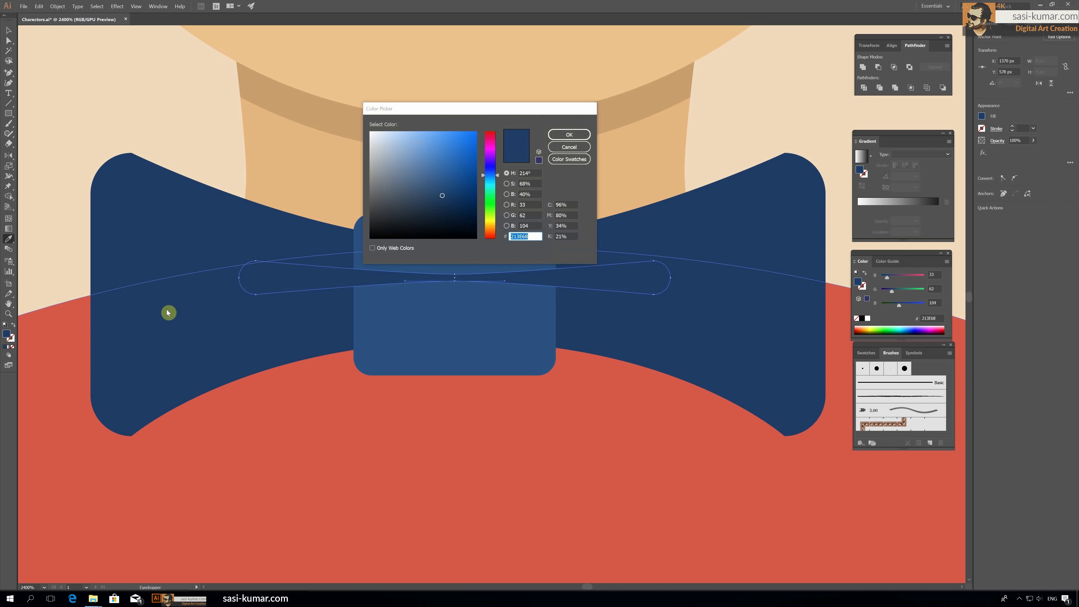
pyautogui.press('Return')
pyautogui.press('v')
pyautogui.click(176, 94)
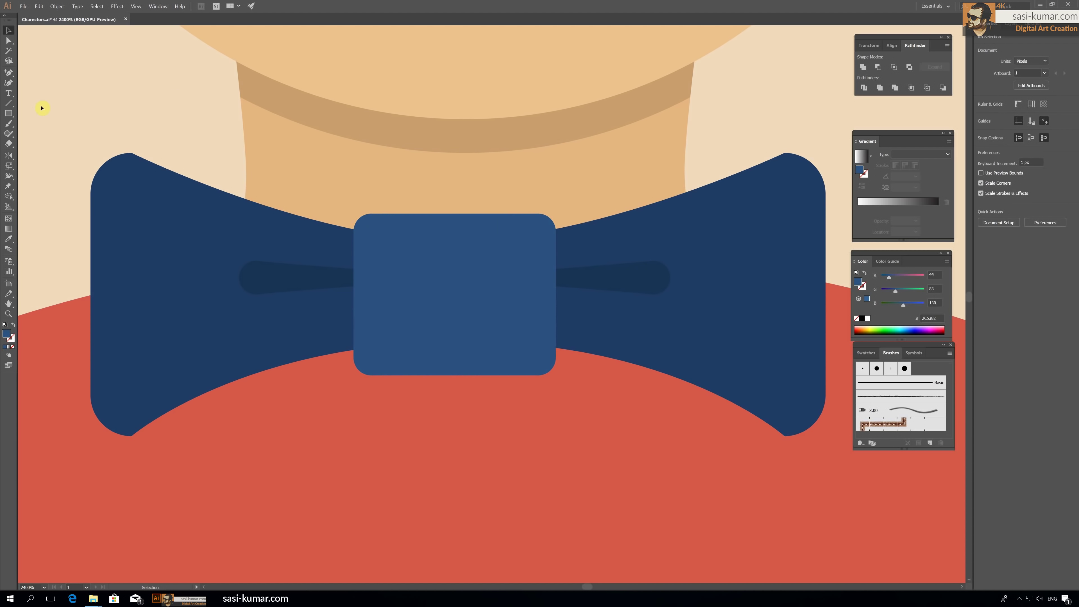
# Step: Place three tall rounded 315D89 bars over the knot, then isolate the left suspender
pyautogui.press('m')
pyautogui.moveTo(434, 389)
pyautogui.mouseDown()
pyautogui.moveTo(394, 200)
pyautogui.moveTo(402, 219)
pyautogui.mouseUp()
pyautogui.doubleClick(6, 334)
pyautogui.click(569, 137)
pyautogui.press('v')
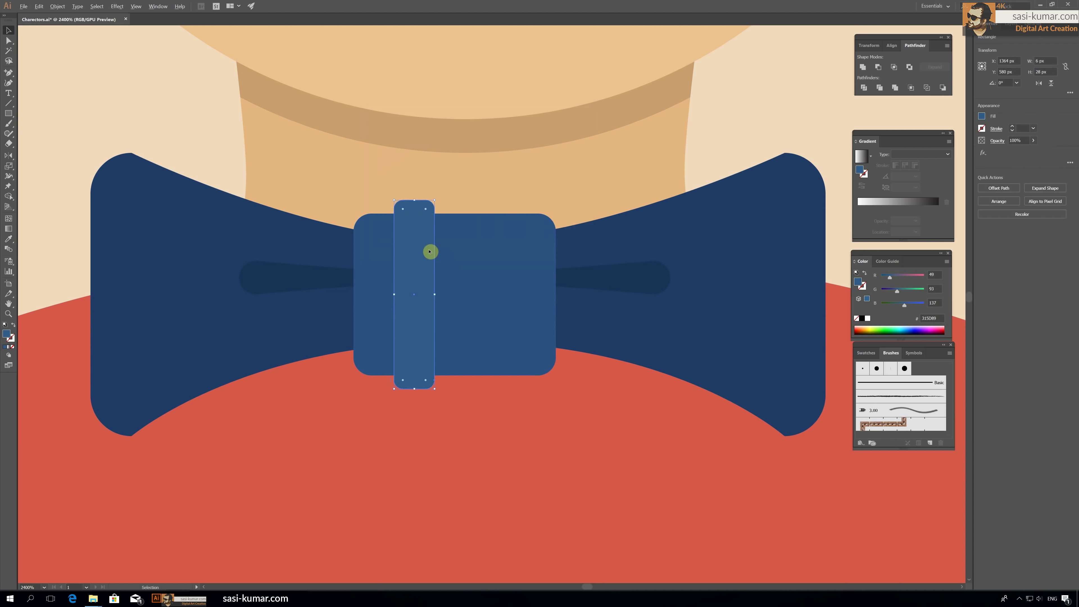
pyautogui.moveTo(430, 252)
pyautogui.mouseDown()
pyautogui.moveTo(525, 248)
pyautogui.moveTo(414, 248)
pyautogui.mouseUp()
pyautogui.hotkey('ctrl', 'g')
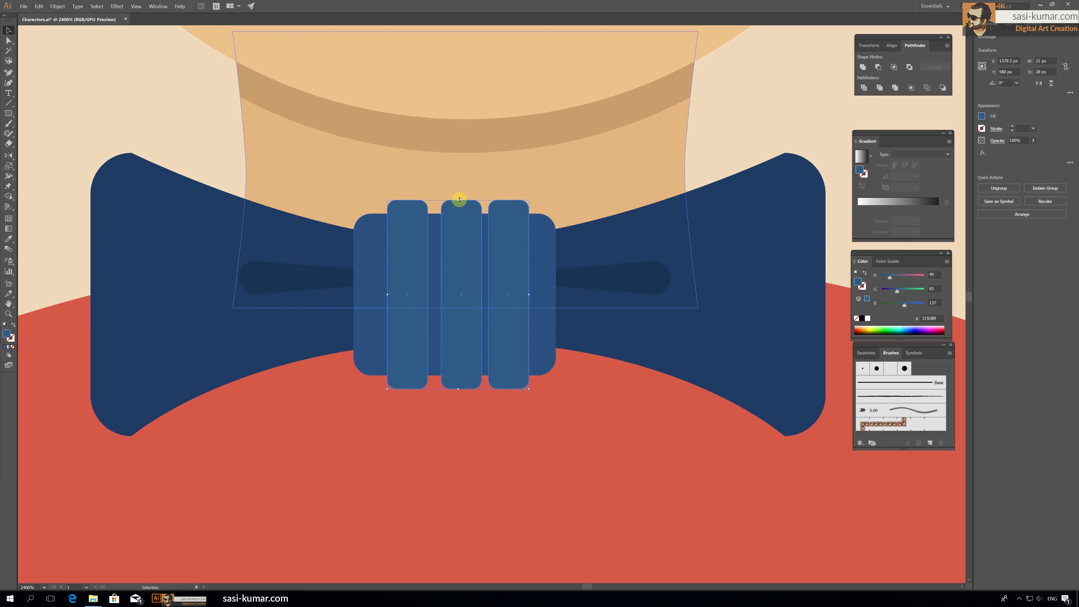
pyautogui.hotkey('ctrl', 'shift', 'a')
pyautogui.hotkey('ctrl', '0')
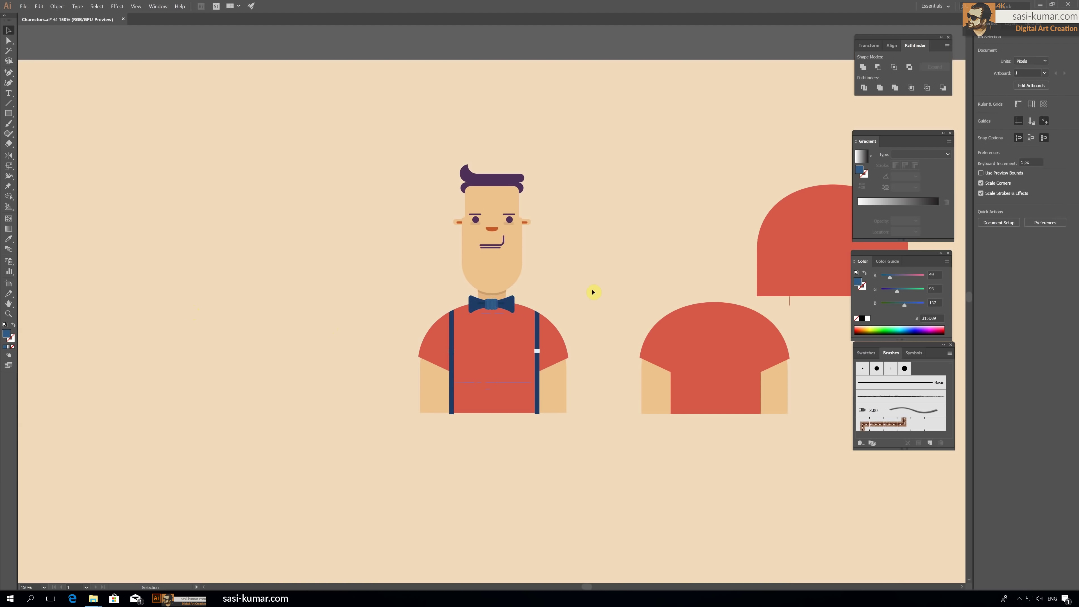
pyautogui.scroll(5, 502, 326)
pyautogui.doubleClick(241, 422)
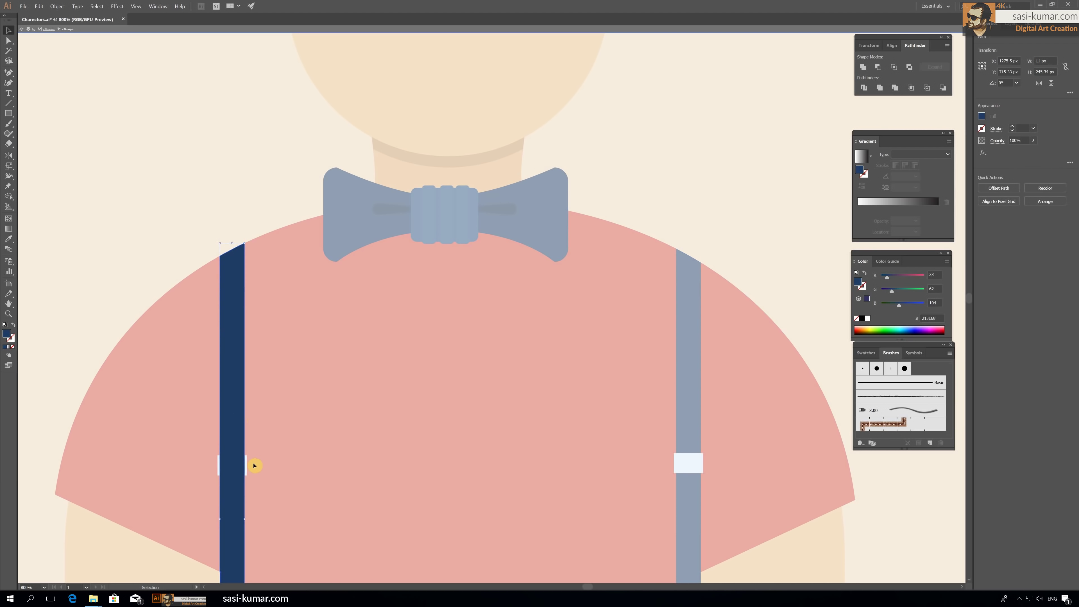
# Step: Leave suspender editing and copy the shirt button just below the first one
pyautogui.doubleClick(192, 509)
pyautogui.click(246, 466)
pyautogui.doubleClick(160, 241)
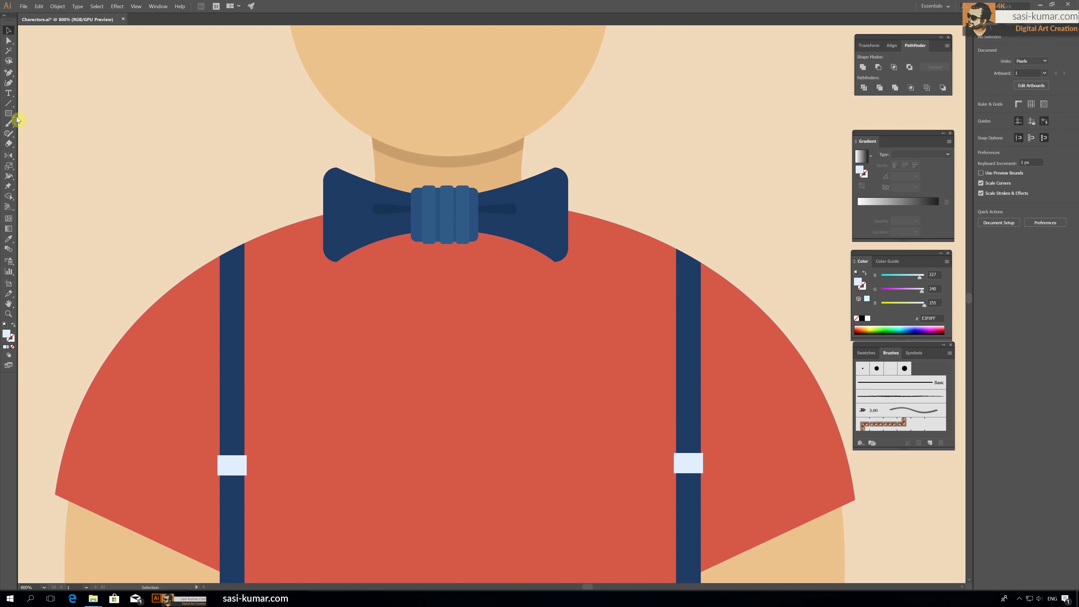
pyautogui.moveTo(18, 120); pyautogui.dragTo(45, 135)
pyautogui.press('v')
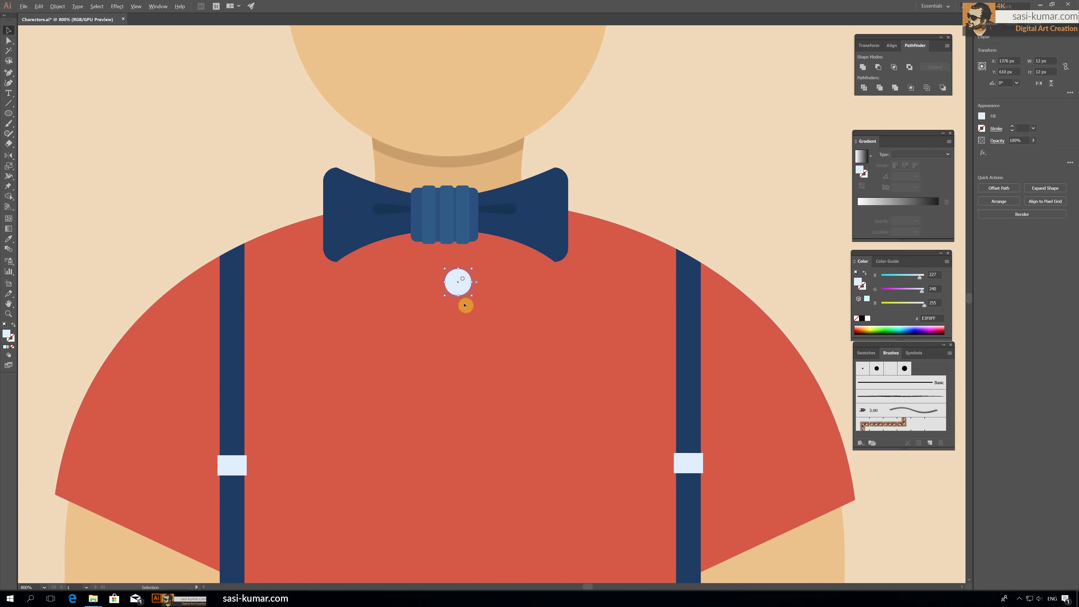
pyautogui.moveTo(464, 298)
pyautogui.keyDown('alt'); pyautogui.mouseDown()
pyautogui.moveTo(458, 321)
pyautogui.moveTo(449, 273)
pyautogui.mouseUp(); pyautogui.keyUp('alt')
pyautogui.keyDown('shift'); pyautogui.click(448, 324); pyautogui.keyUp('shift')
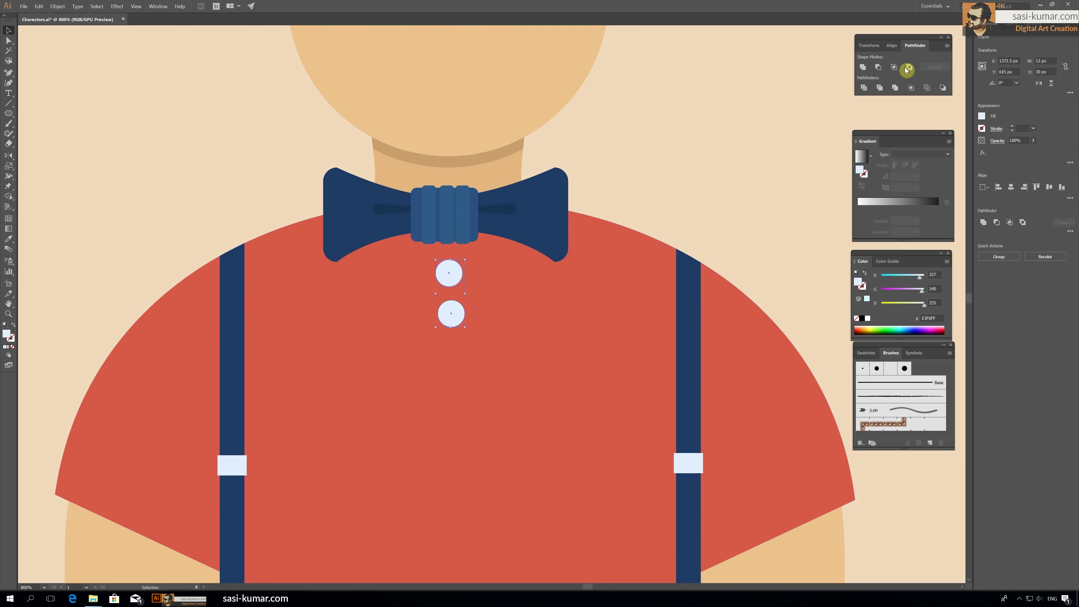
# Step: Add a small grey D2D5D8 centre dot to the upper button and copy it into the lower one
pyautogui.scroll(4, 448, 273)
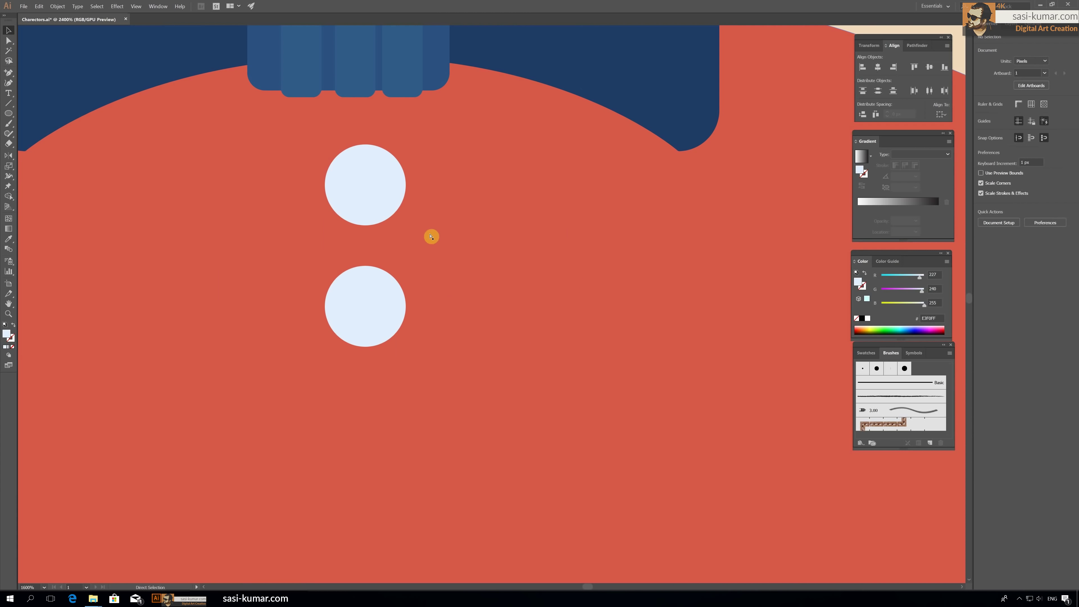
pyautogui.keyDown('alt'); pyautogui.keyDown('shift'); pyautogui.moveTo(440, 192); pyautogui.dragTo(408, 226); pyautogui.keyUp('shift'); pyautogui.keyUp('alt')
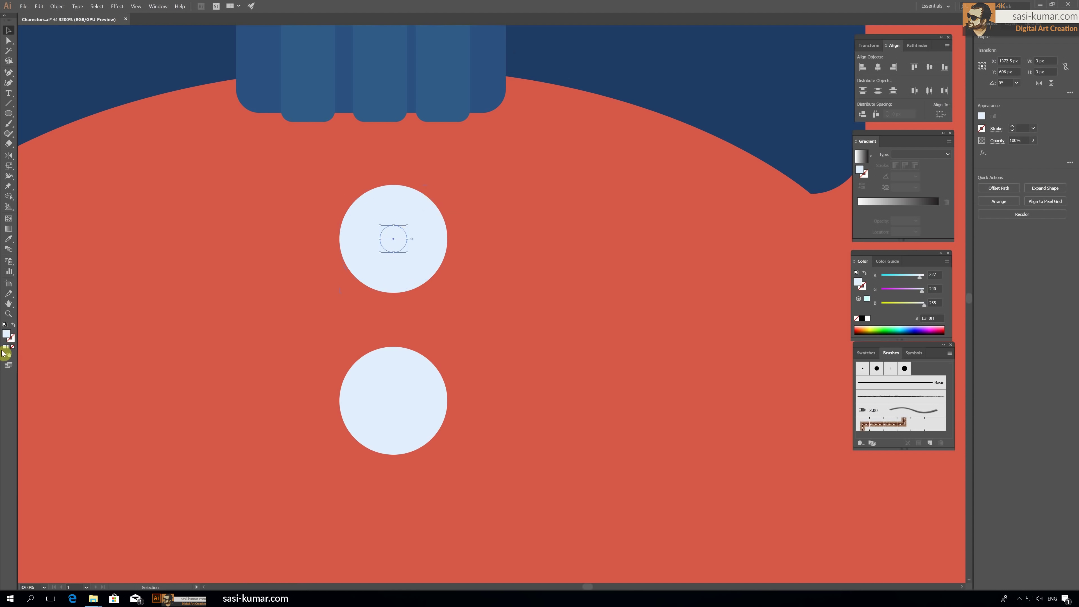
pyautogui.doubleClick(7, 333)
pyautogui.click(562, 136)
pyautogui.keyDown('alt'); pyautogui.moveTo(410, 265); pyautogui.dragTo(398, 400); pyautogui.keyUp('alt')
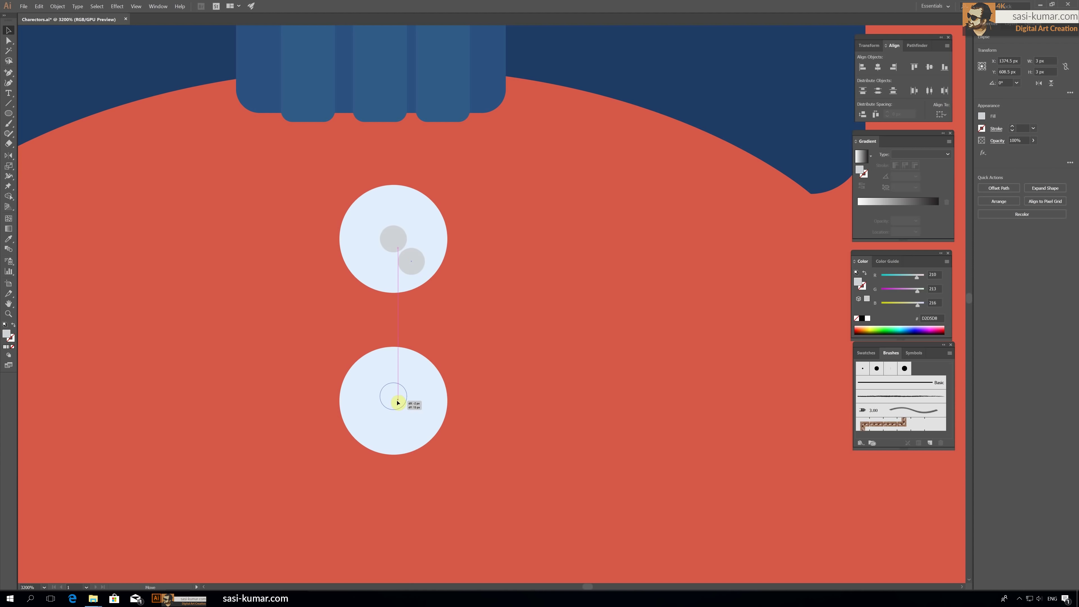
pyautogui.keyDown('shift'); pyautogui.click(386, 415); pyautogui.keyUp('shift')
pyautogui.click(465, 222)
# Step: Raise the shirt's bottom anchor points about 50 px with two Shift+Up nudges
pyautogui.hotkey('ctrl', 't')
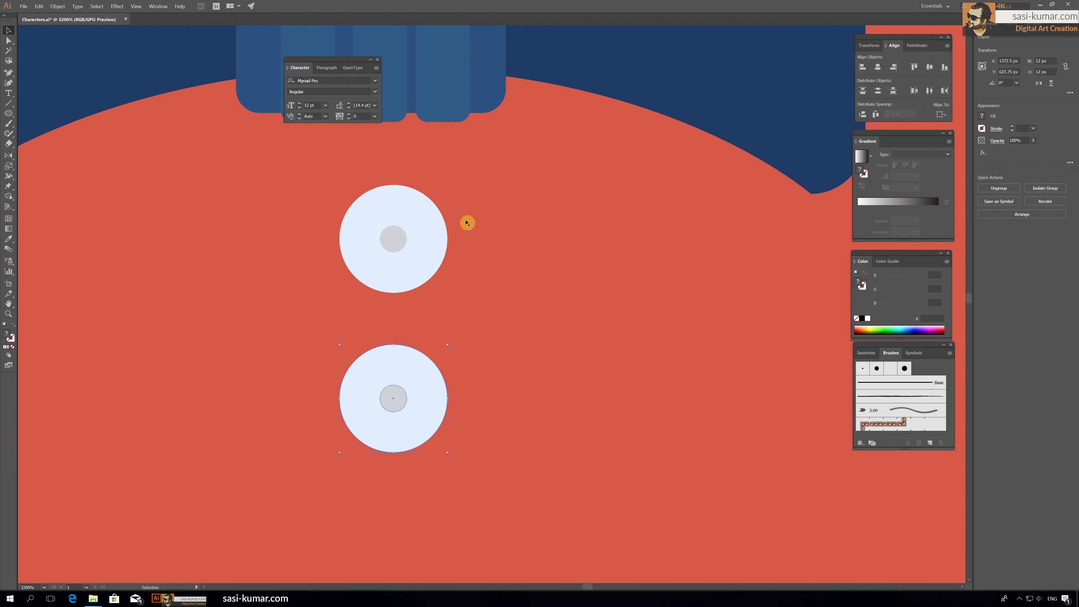
pyautogui.hotkey('ctrl', '0')
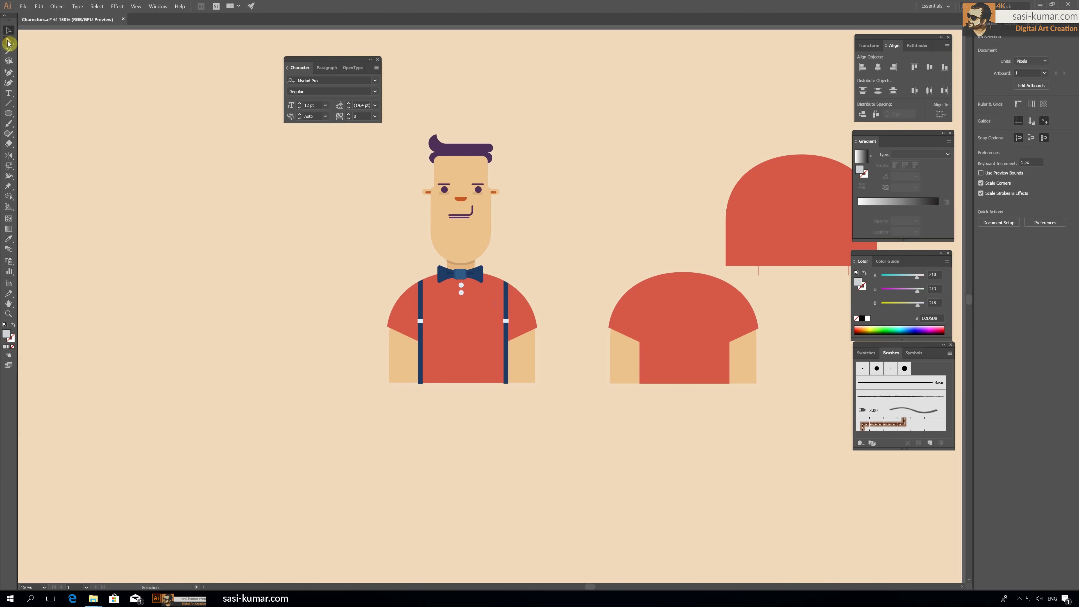
pyautogui.click(9, 42)
pyautogui.hotkey('shift', 'Up')
pyautogui.hotkey('shift', 'Up')
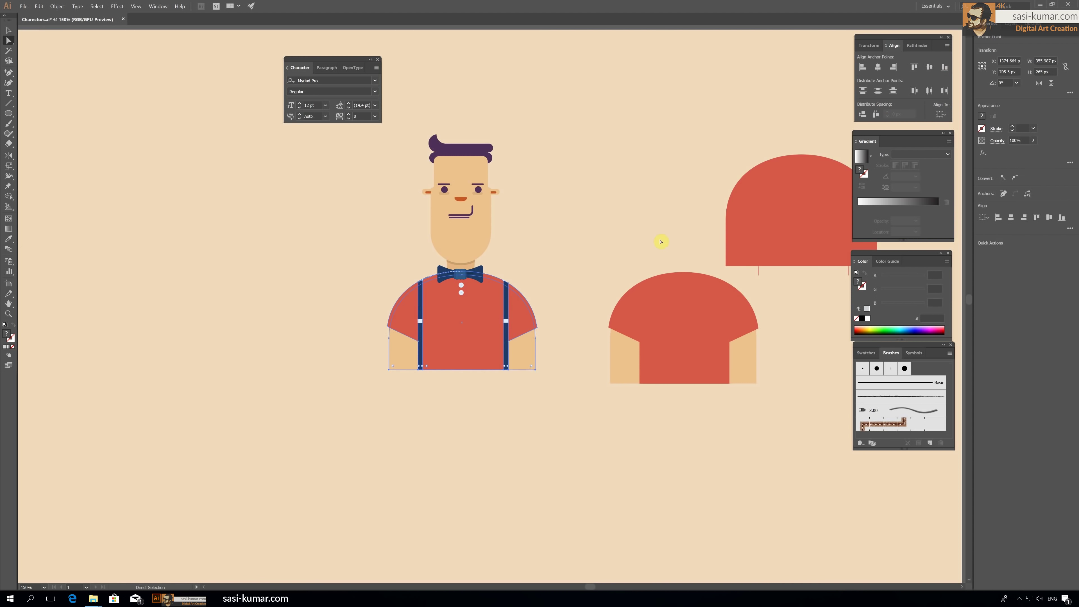
pyautogui.hotkey('shift', 'Up')
pyautogui.hotkey('shift', 'Up')
pyautogui.hotkey('shift', 'Up')
pyautogui.click(9, 29)
pyautogui.click(623, 195)
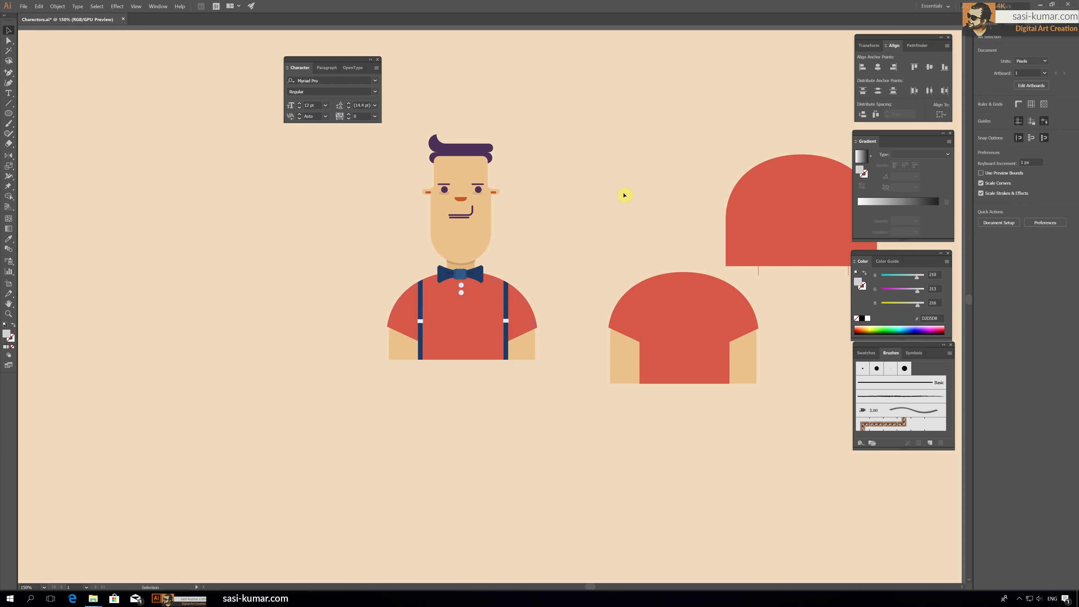
pyautogui.hotkey('ctrl', '+')
pyautogui.hotkey('ctrl', '+')
pyautogui.hotkey('ctrl', '+')
# Step: Duplicate the bow tie, unite it into one shape, fill it black and set 10% opacity
pyautogui.moveTo(463, 216)
pyautogui.mouseDown()
pyautogui.moveTo(645, 215)
pyautogui.moveTo(480, 230)
pyautogui.mouseUp()
pyautogui.click(910, 46)
pyautogui.click(863, 66)
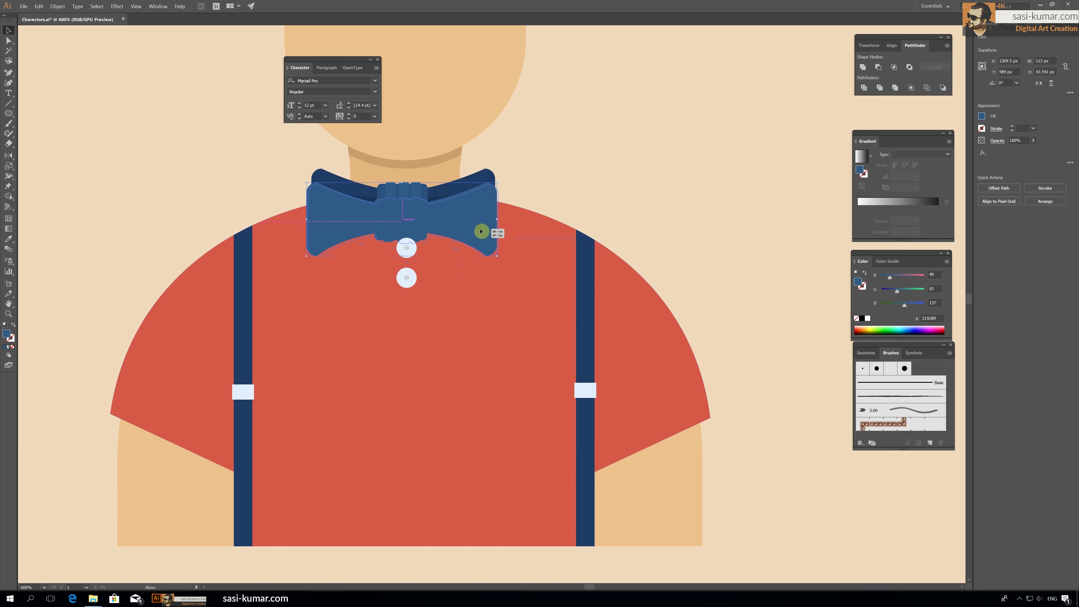
pyautogui.press('i')
pyautogui.click(525, 325)
pyautogui.doubleClick(6, 334)
pyautogui.click(441, 161)
pyautogui.click(568, 134)
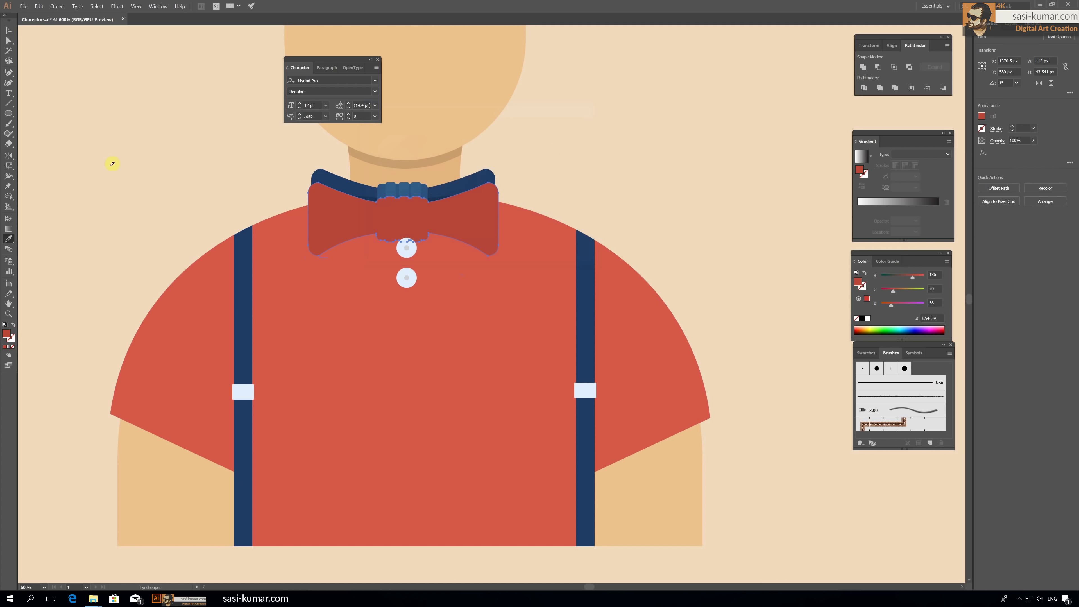
pyautogui.doubleClick(7, 334)
pyautogui.moveTo(374, 199); pyautogui.dragTo(372, 241)
pyautogui.click(569, 134)
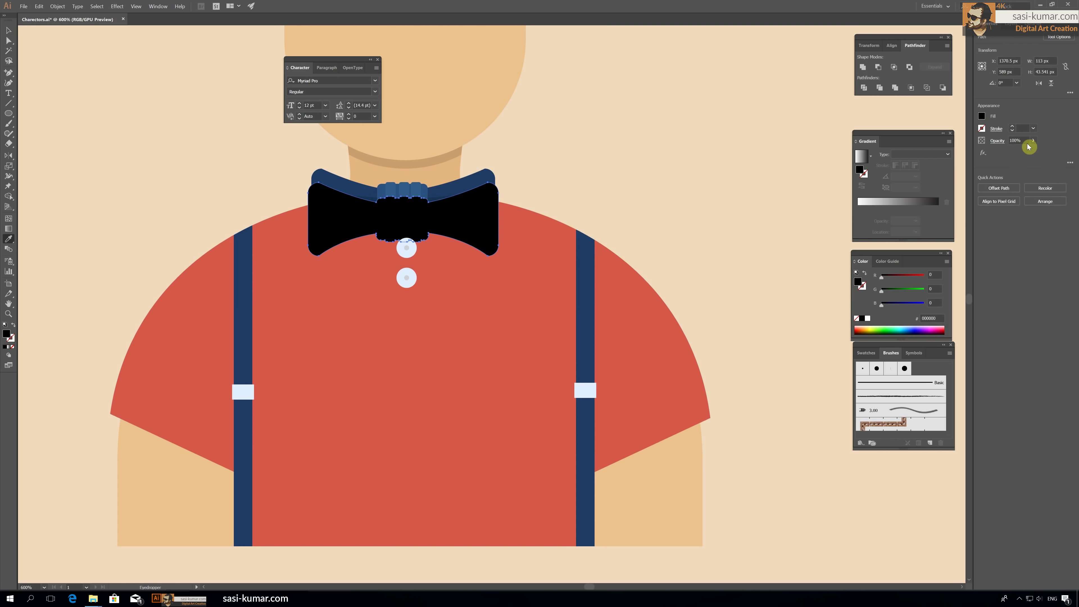
pyautogui.moveTo(1029, 146); pyautogui.dragTo(934, 211)
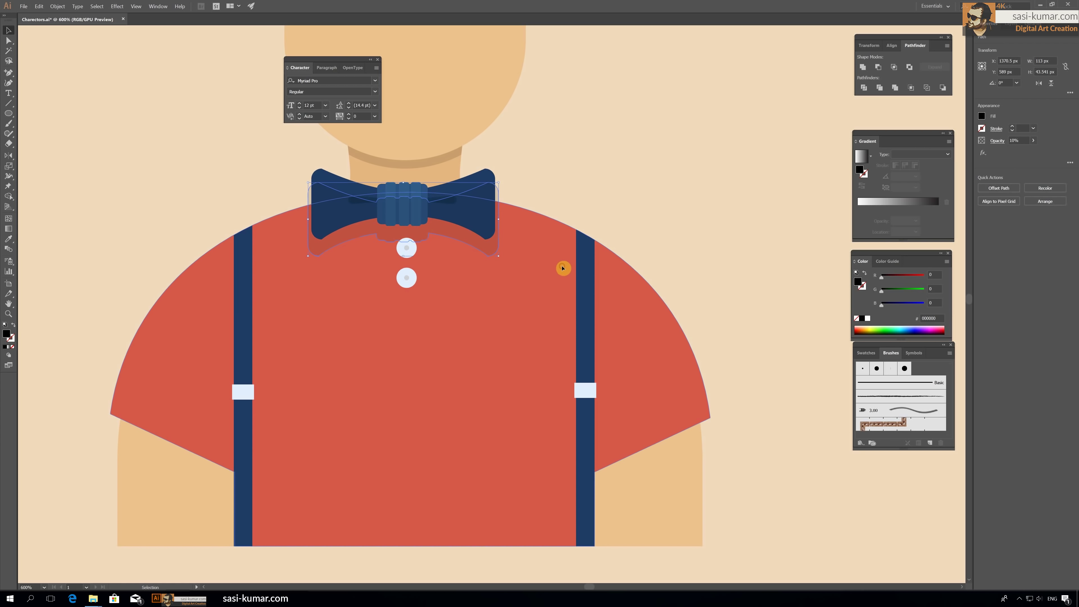
# Step: Move the spare red shirt shapes off the artboard and shift the character right
pyautogui.doubleClick(473, 244)
pyautogui.press('Escape')
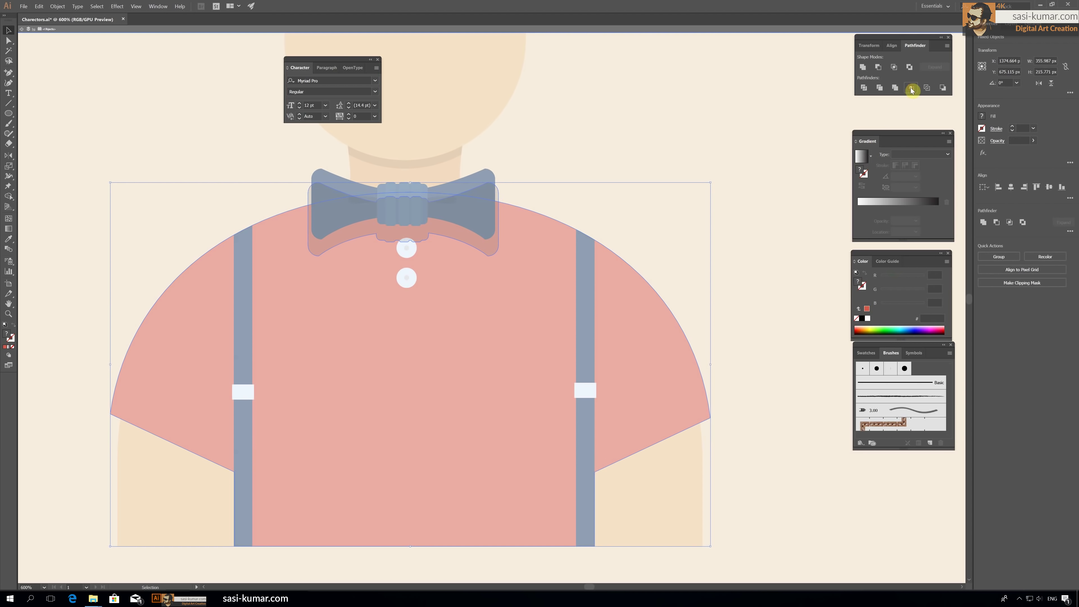
pyautogui.press('Escape')
pyautogui.hotkey('ctrl', '-')
pyautogui.hotkey('ctrl', '-')
pyautogui.hotkey('ctrl', '-')
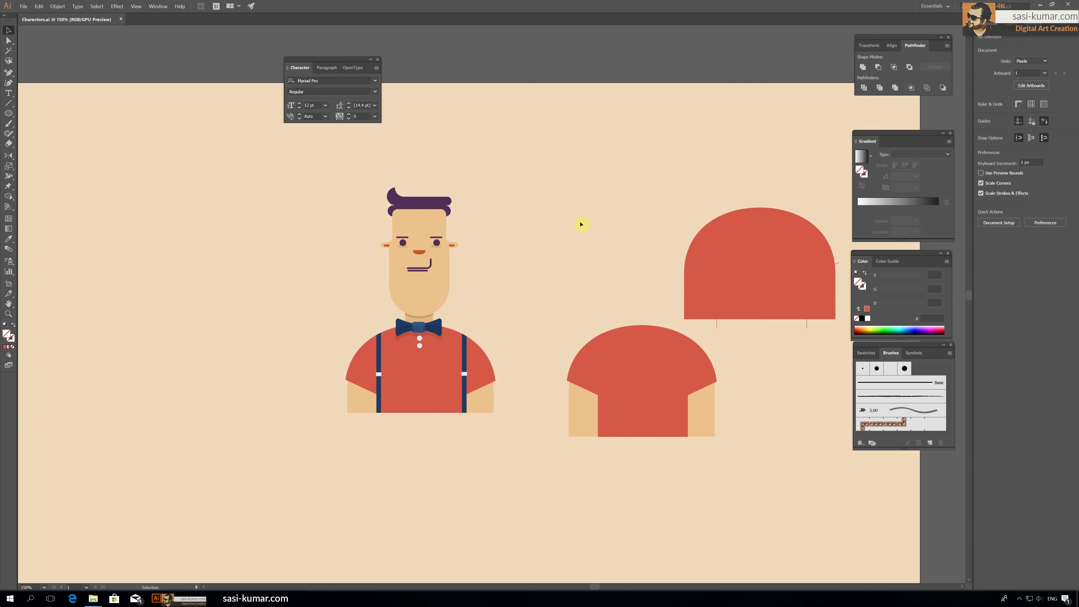
pyautogui.hotkey('ctrl', '-')
pyautogui.hotkey('ctrl', '-')
pyautogui.moveTo(566, 239); pyautogui.dragTo(759, 193)
pyautogui.moveTo(448, 272); pyautogui.dragTo(571, 261)
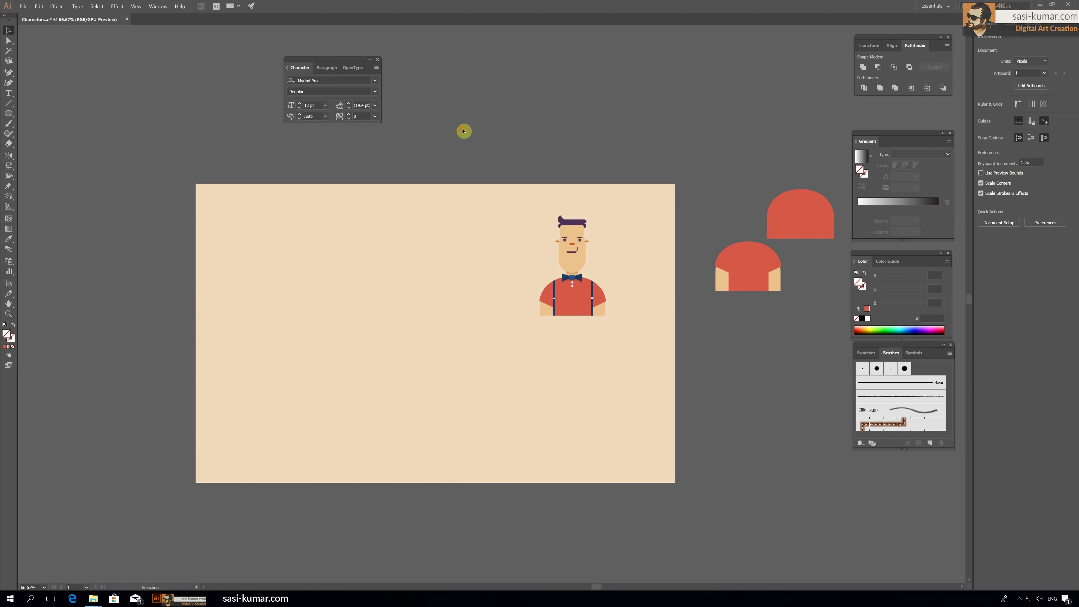
pyautogui.scroll(2, 717, 151)
pyautogui.scroll(1, 674, 137)
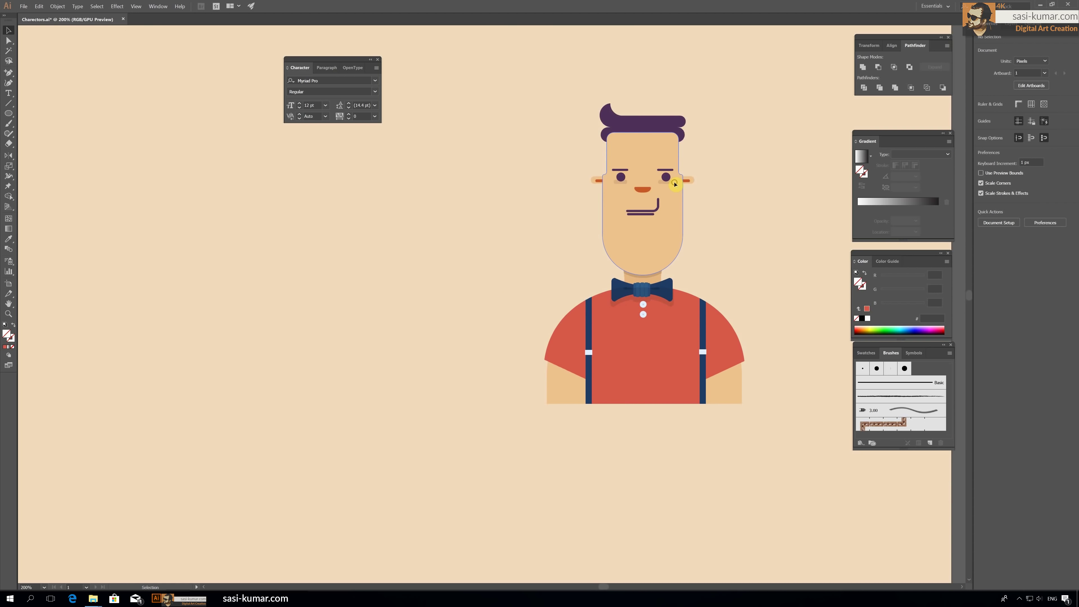
pyautogui.click(691, 176)
# Step: Duplicate the character to the left and delete the copy's shirt, suspenders and bow tie
pyautogui.moveTo(643, 139); pyautogui.dragTo(370, 138)
pyautogui.moveTo(340, 59); pyautogui.dragTo(778, 45)
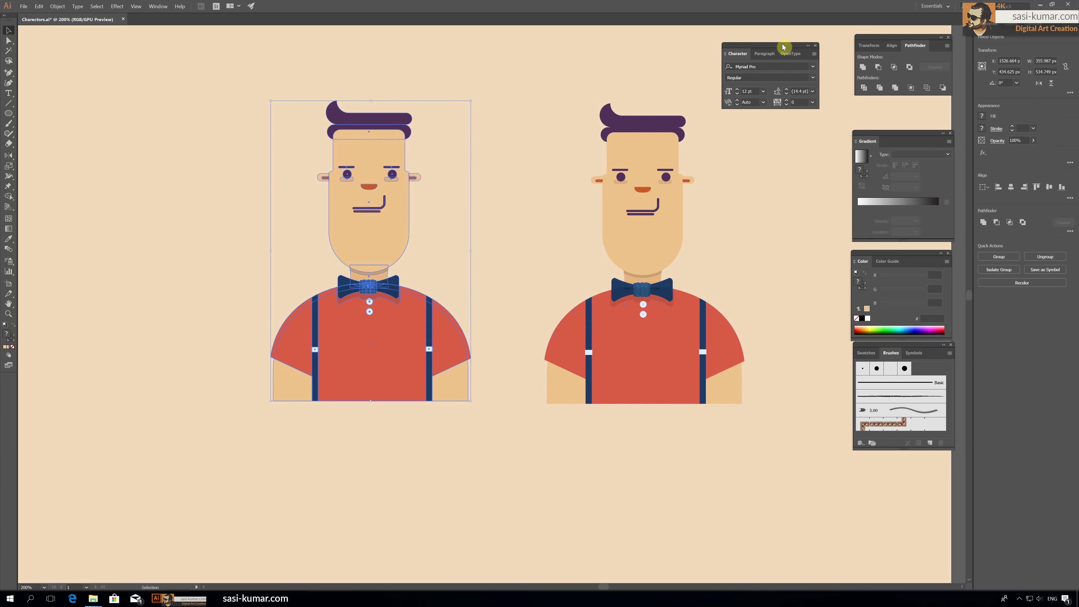
pyautogui.click(503, 90)
pyautogui.press('Delete')
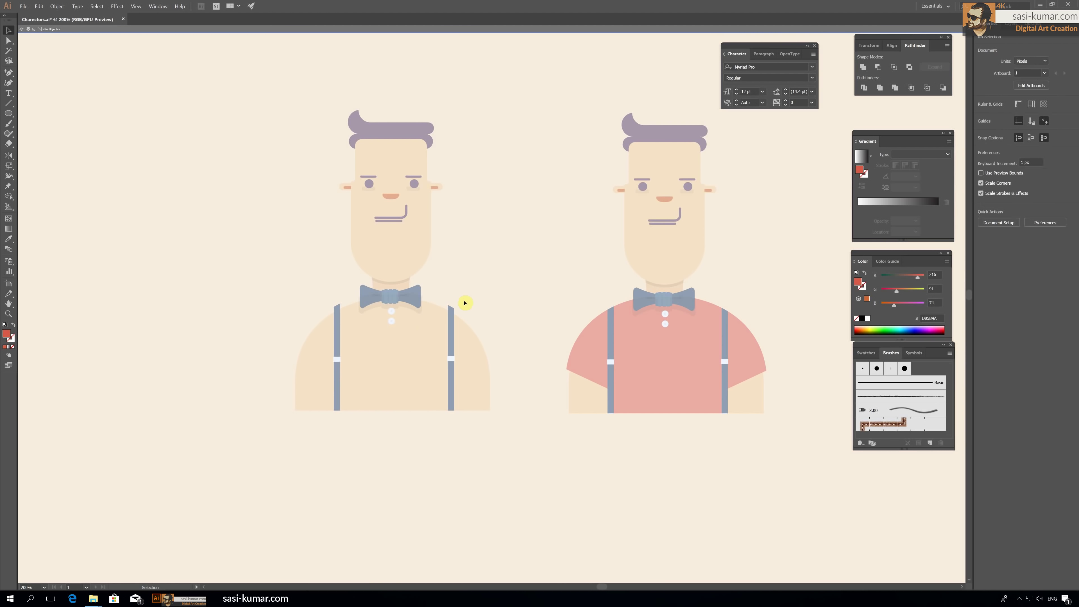
pyautogui.click(391, 298)
pyautogui.press('Delete')
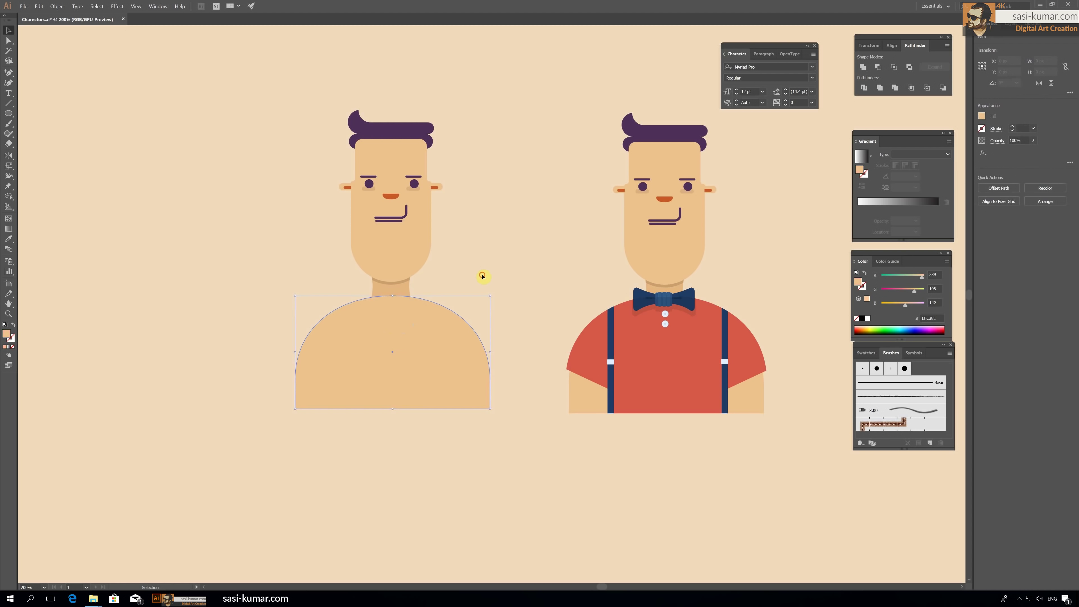
# Step: Recolour the copy's tan body shape with the red shirt colour
pyautogui.click(423, 369)
pyautogui.doubleClick(6, 333)
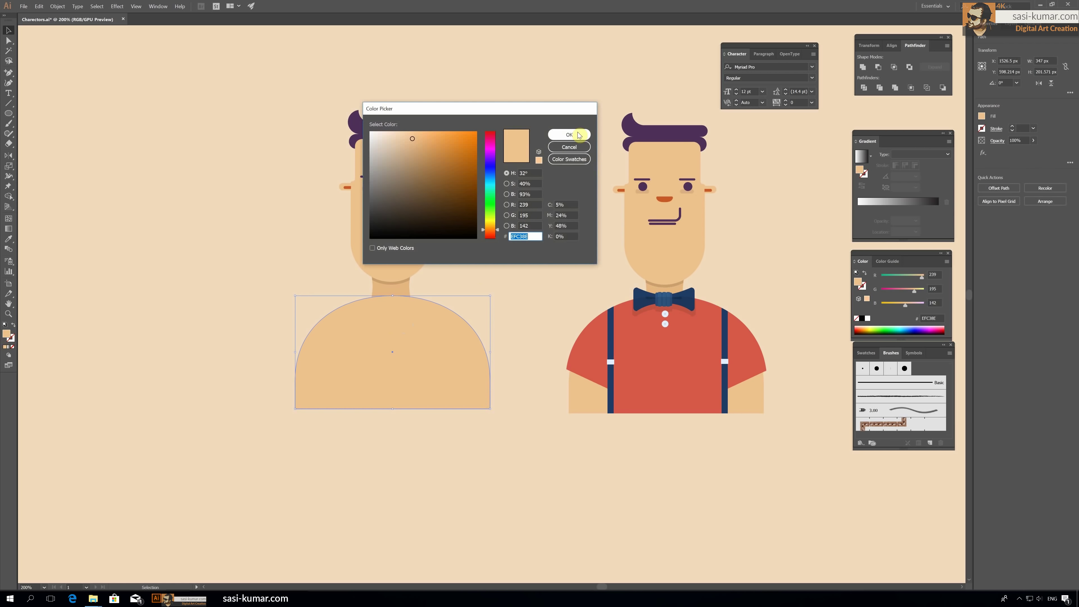
pyautogui.press('Escape')
pyautogui.press('i')
pyautogui.click(629, 364)
pyautogui.click(6, 29)
pyautogui.click(210, 236)
# Step: Move both cheek blush shapes down below the eyes and draw a rectangle over the head
pyautogui.scroll(2, 210, 236)
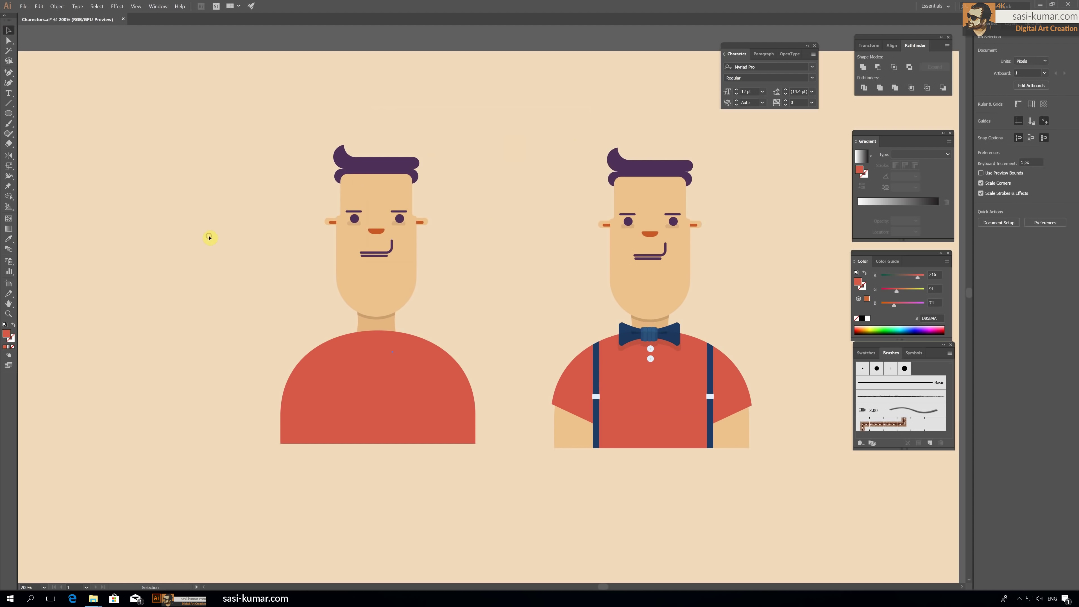
pyautogui.hotkey('ctrl', '+')
pyautogui.hotkey('ctrl', '+')
pyautogui.scroll(3, 186, 243)
pyautogui.hscroll(-2, 186, 243)
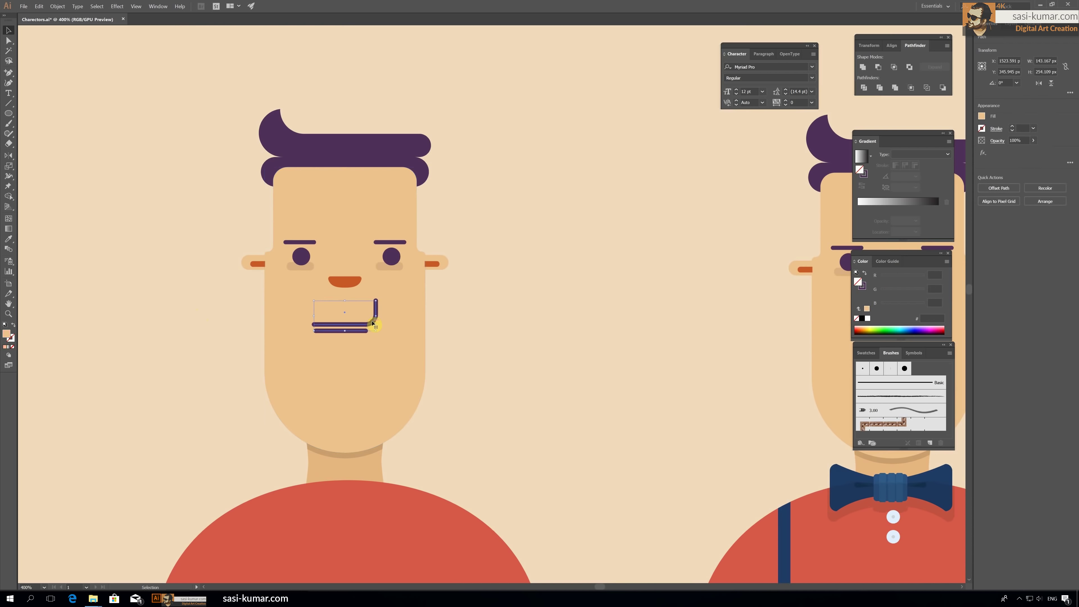
pyautogui.click(385, 274)
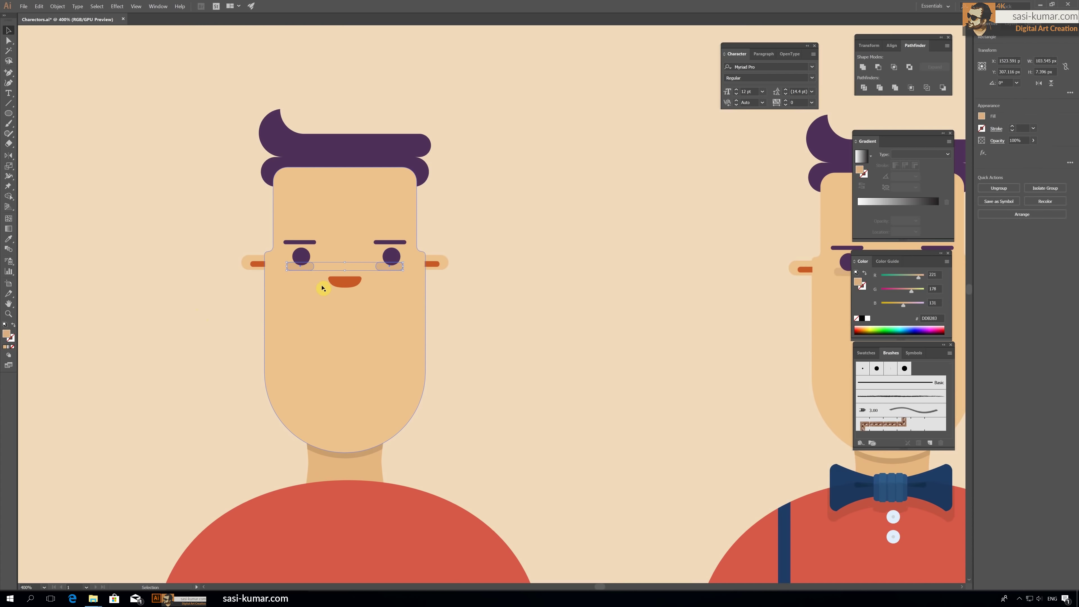
pyautogui.moveTo(320, 285); pyautogui.dragTo(321, 297)
pyautogui.click(465, 192)
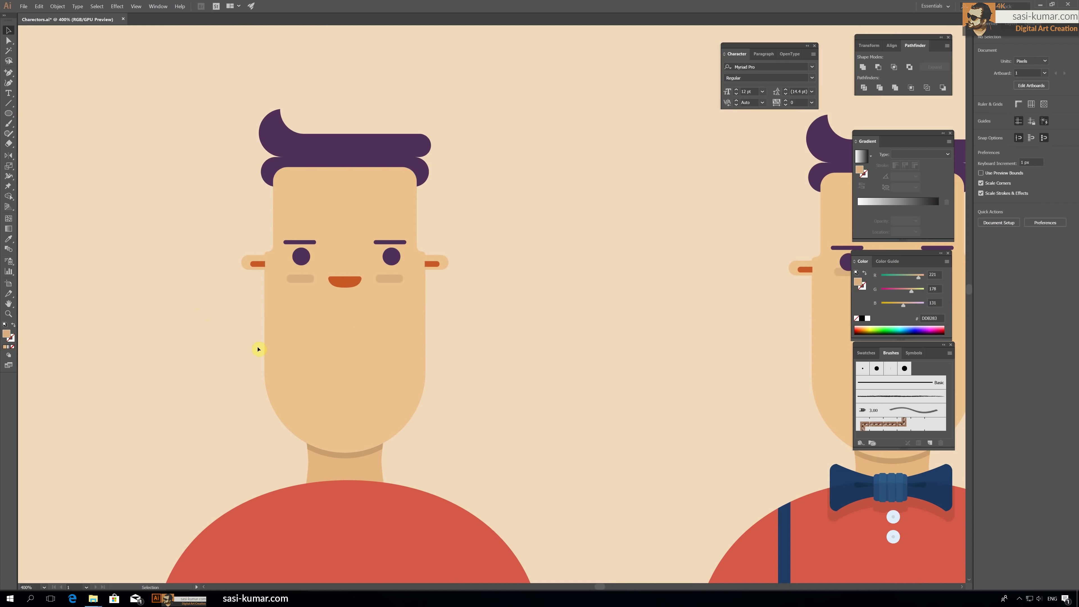
pyautogui.press('m')
pyautogui.moveTo(241, 137)
pyautogui.mouseDown()
pyautogui.moveTo(449, 381)
pyautogui.moveTo(238, 369)
pyautogui.mouseUp()
# Step: Fill the head rectangle with the hair purple, round its bottom corners and send it behind the face
pyautogui.press('i')
pyautogui.click(272, 124)
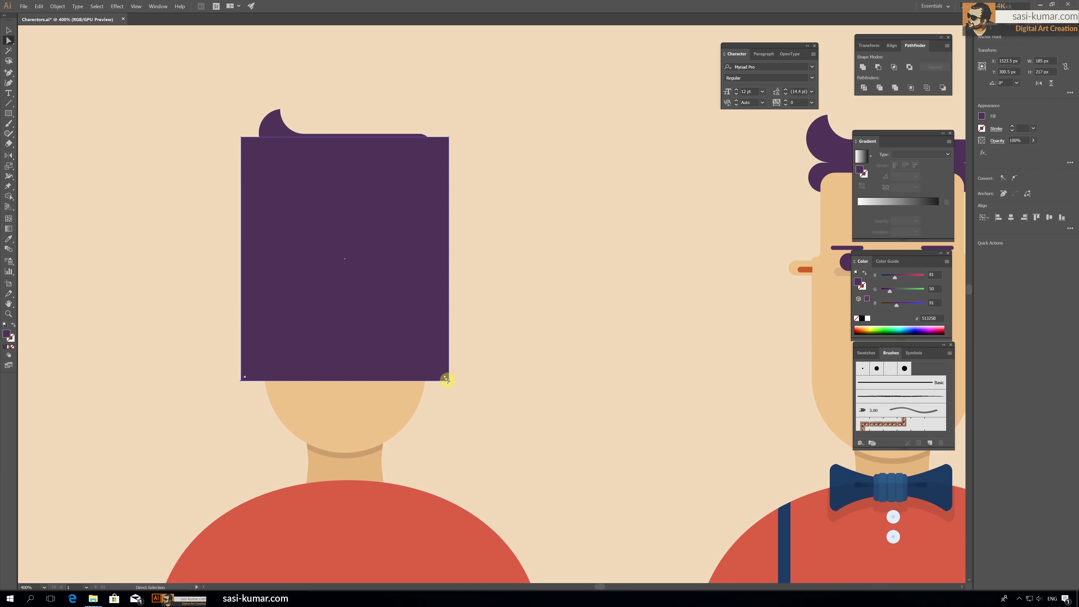
pyautogui.moveTo(442, 372); pyautogui.dragTo(440, 306)
pyautogui.click(8, 30)
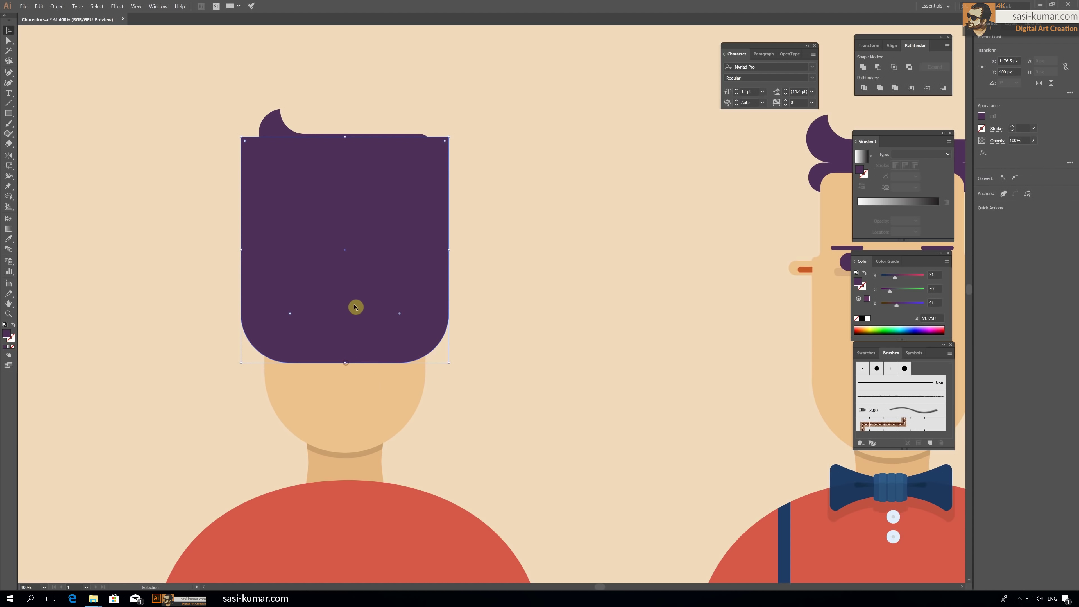
pyautogui.moveTo(355, 309); pyautogui.dragTo(359, 359)
pyautogui.rightClick(418, 242)
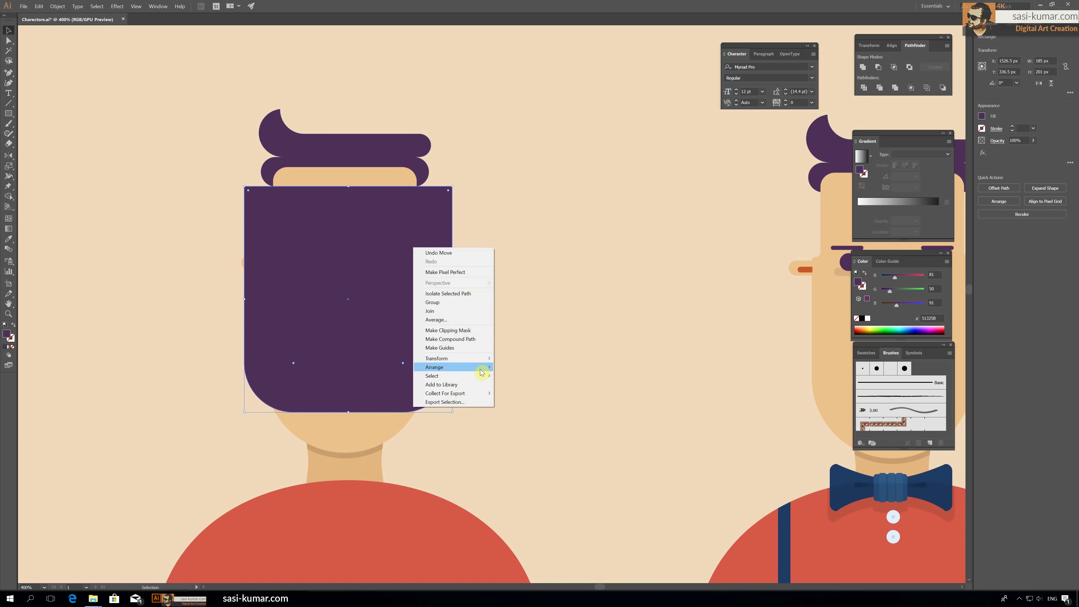
pyautogui.click(510, 395)
pyautogui.click(436, 175)
# Step: Delete the old quiff pieces and raise the purple hair's top edge, nudging it slightly left
pyautogui.press('Delete')
pyautogui.press('a')
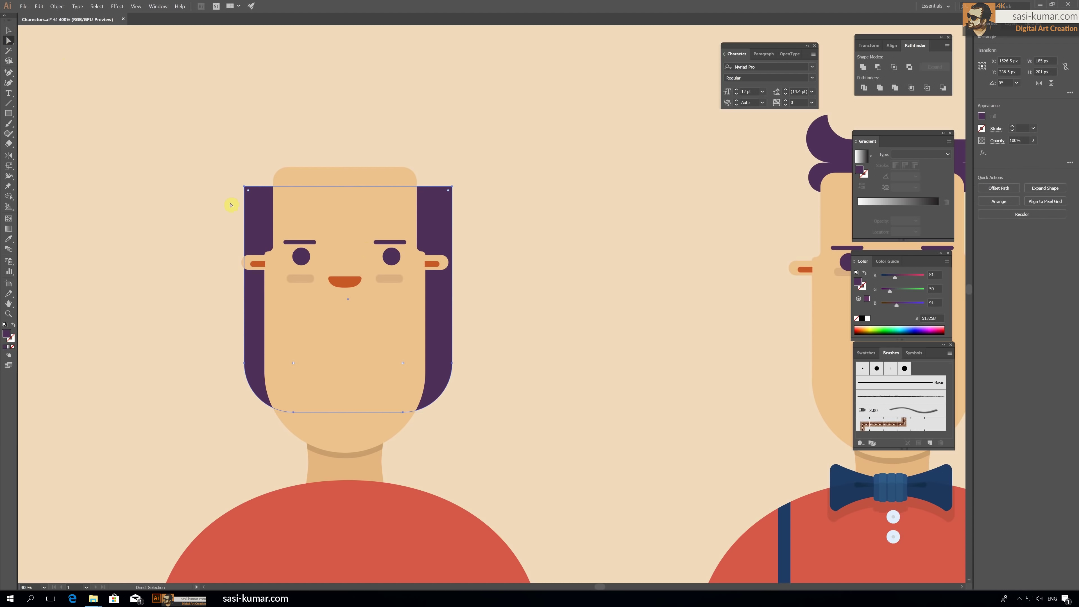
pyautogui.moveTo(229, 202)
pyautogui.mouseDown()
pyautogui.moveTo(457, 185)
pyautogui.moveTo(458, 161)
pyautogui.mouseUp()
pyautogui.click(8, 30)
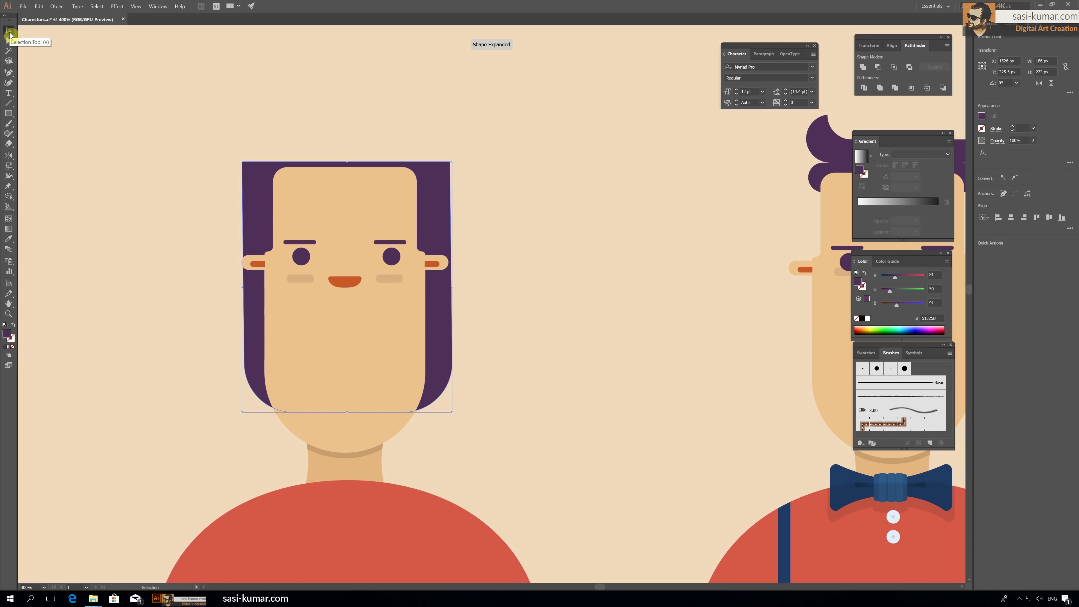
pyautogui.press('Left')
pyautogui.press('Left')
pyautogui.click(278, 99)
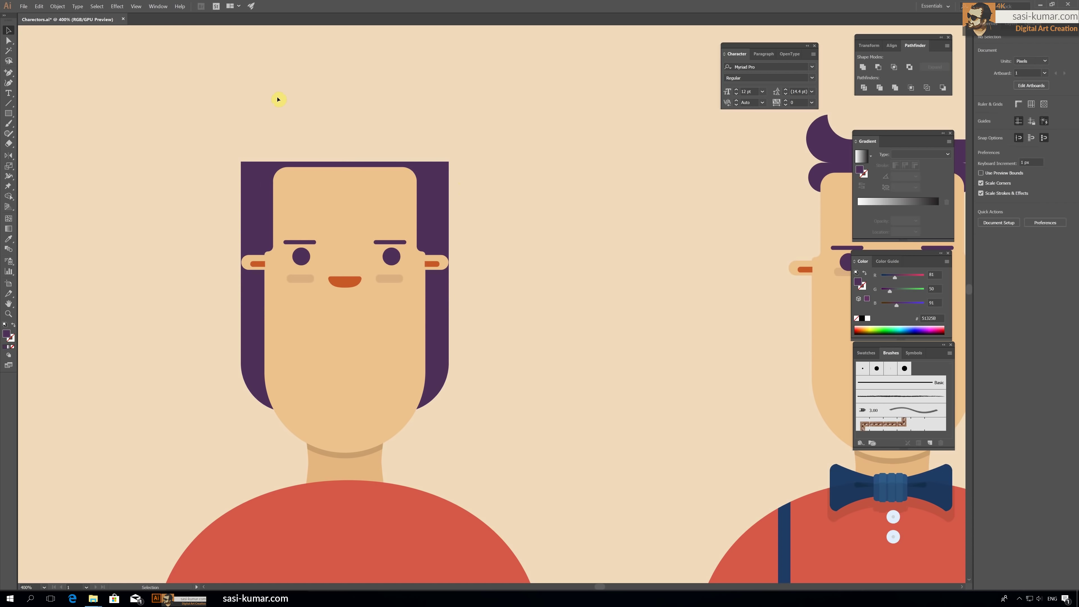
# Step: Inside the face group, lower the eyebrows onto the eyes and nudge eyes and brows down
pyautogui.doubleClick(403, 242)
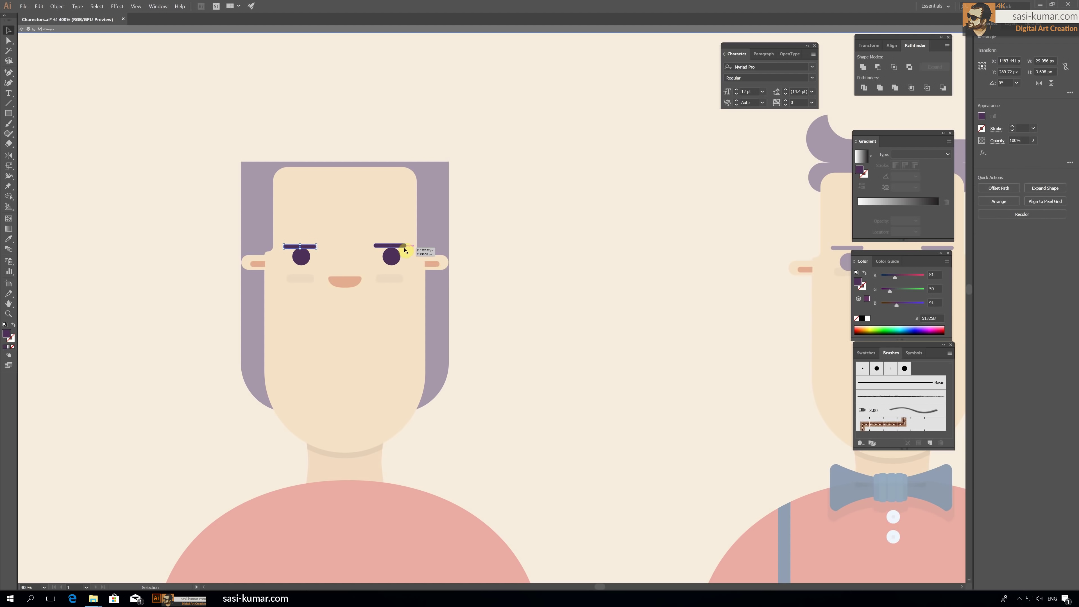
pyautogui.keyDown('shift'); pyautogui.click(392, 246); pyautogui.keyUp('shift')
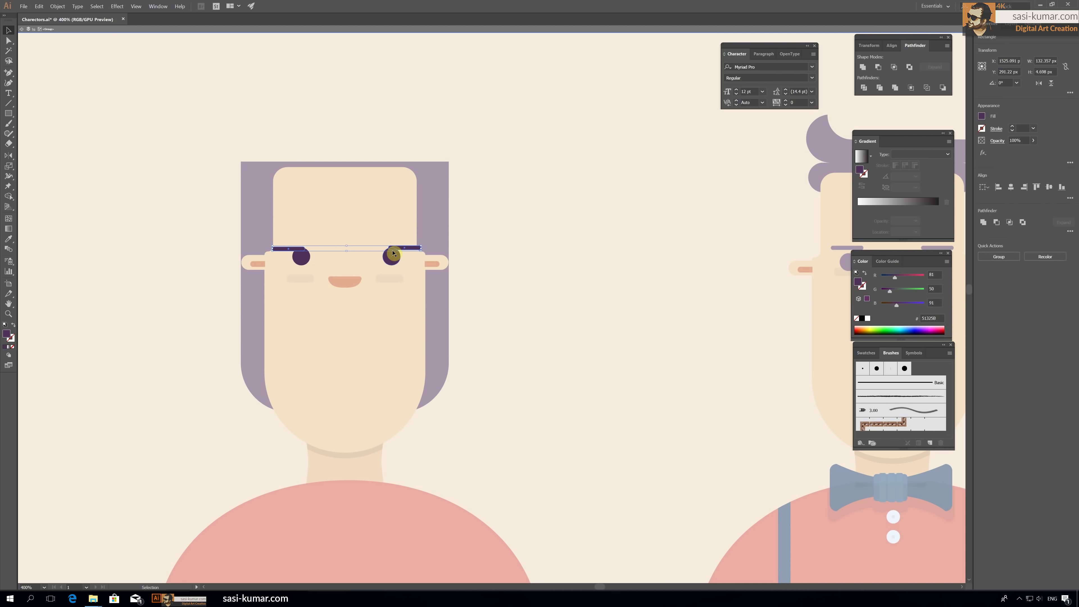
pyautogui.press('Down')
pyautogui.press('Down')
pyautogui.click(892, 45)
pyautogui.click(507, 188)
pyautogui.moveTo(292, 268); pyautogui.dragTo(409, 258)
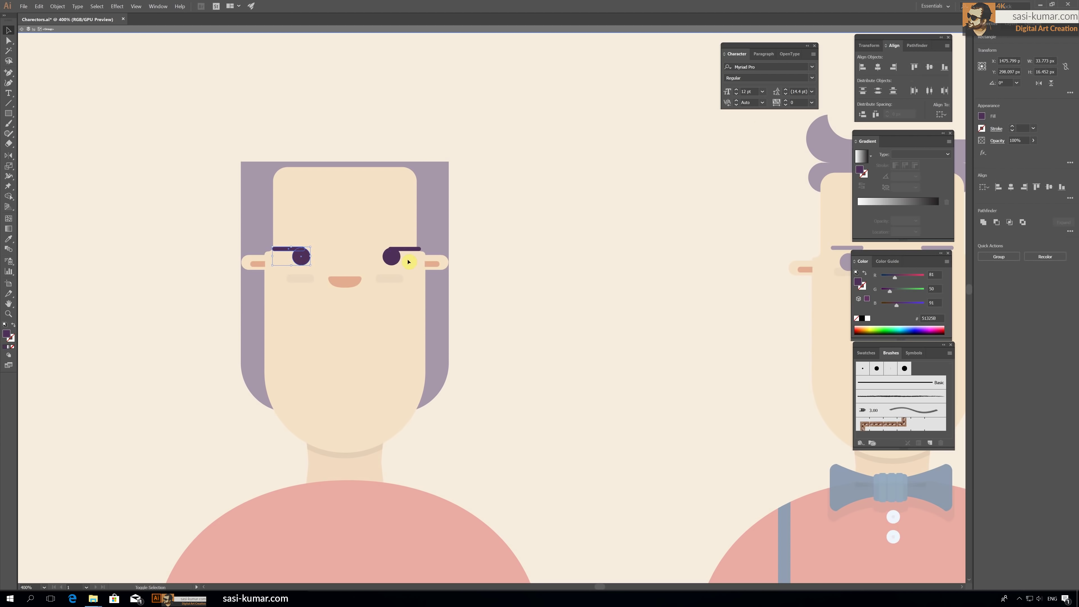
pyautogui.press('Down')
pyautogui.press('Down')
pyautogui.click(585, 227)
pyautogui.doubleClick(585, 227)
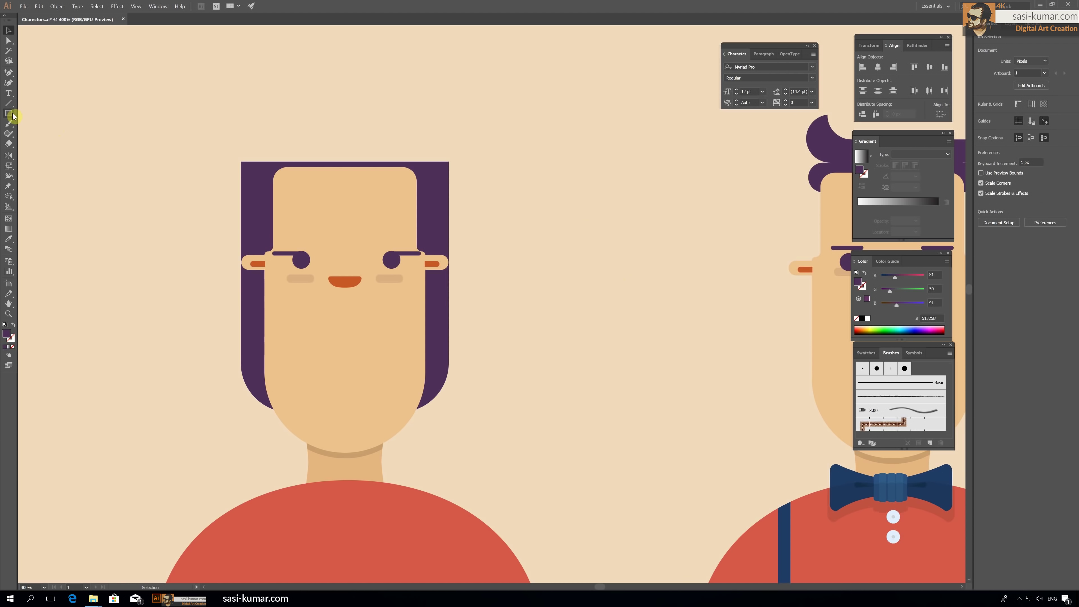
# Step: Draw the bang outline with the Pen tool, sweeping from the hair's top-right down the left side
pyautogui.moveTo(8, 72); pyautogui.dragTo(34, 75)
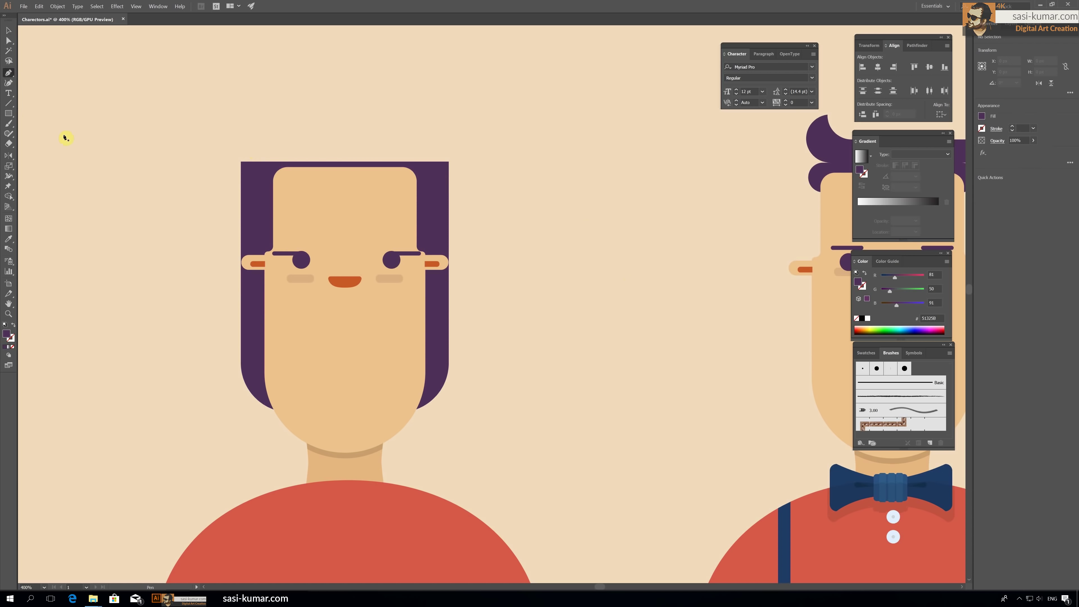
pyautogui.press('p')
pyautogui.click(448, 162)
pyautogui.click(388, 243)
pyautogui.click(277, 243)
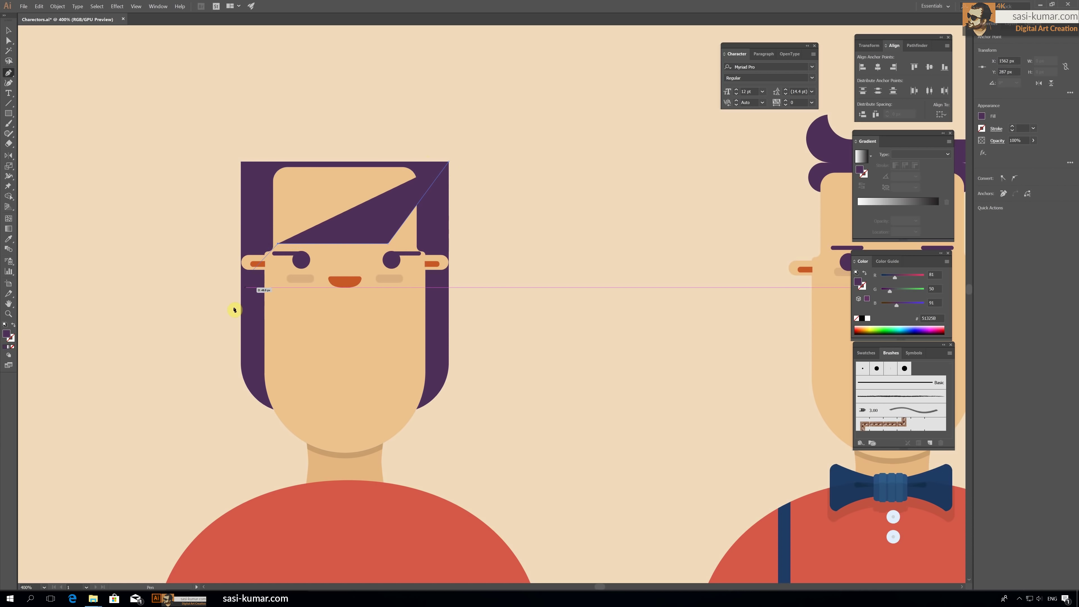
pyautogui.click(254, 274)
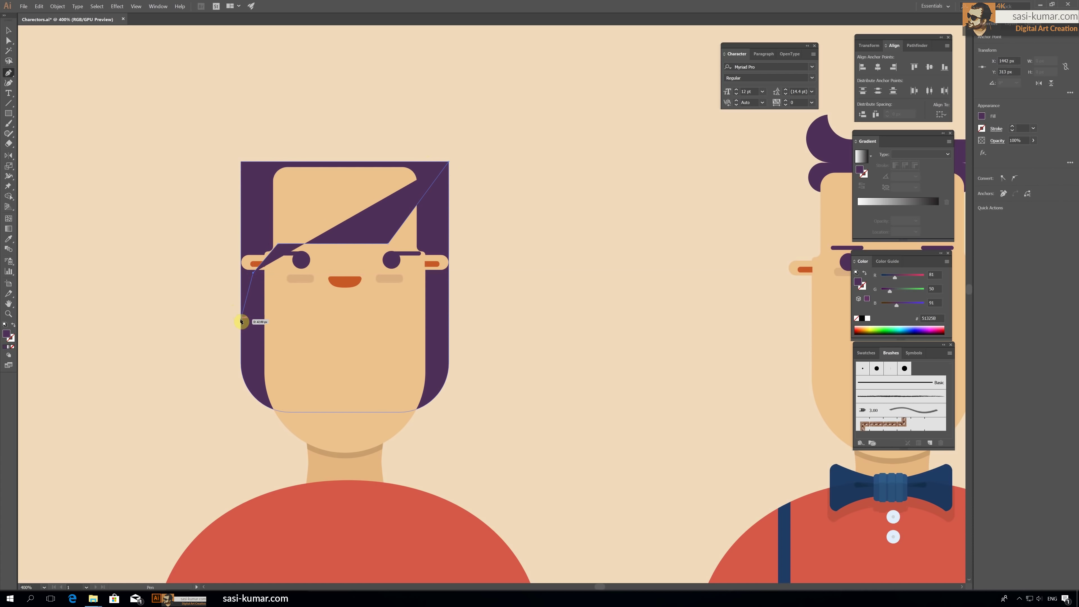
pyautogui.click(241, 318)
pyautogui.click(218, 250)
pyautogui.click(277, 163)
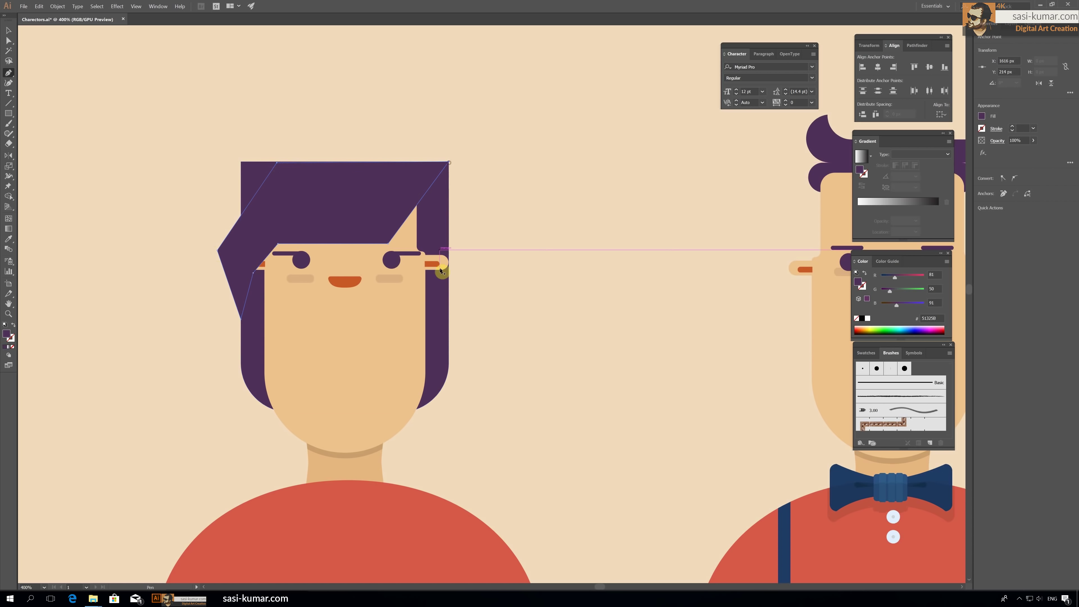
# Step: Fill the bang shape with lighter purple #694377
pyautogui.press('v')
pyautogui.doubleClick(6, 333)
pyautogui.click(418, 189)
pyautogui.press('Return')
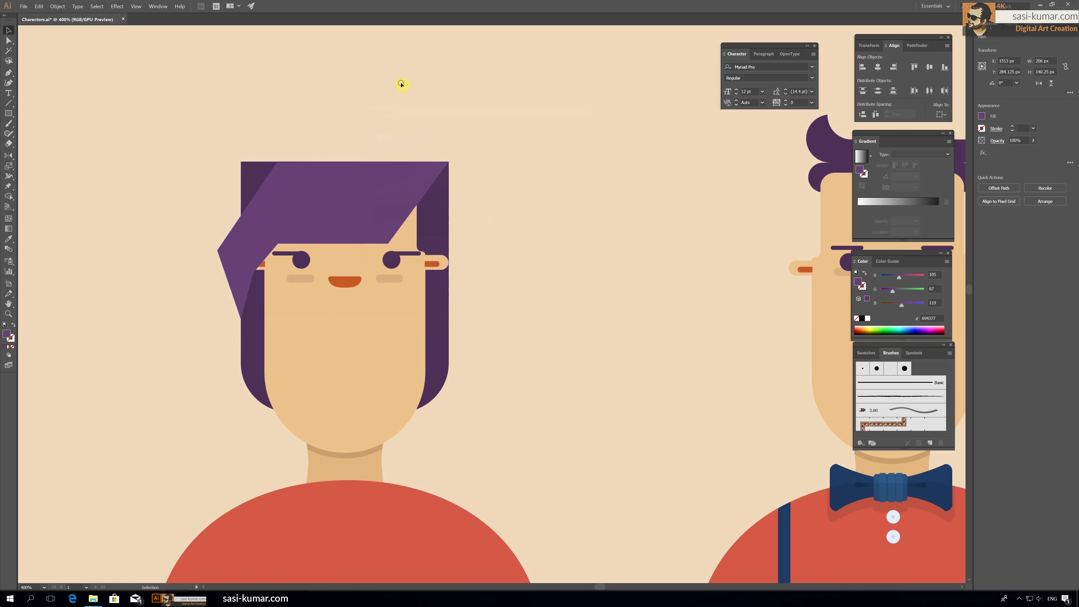
# Step: Round the bang's sharp corners into curves using Direct Selection live corners
pyautogui.press('a')
pyautogui.click(387, 241)
pyautogui.moveTo(355, 89); pyautogui.dragTo(347, 101)
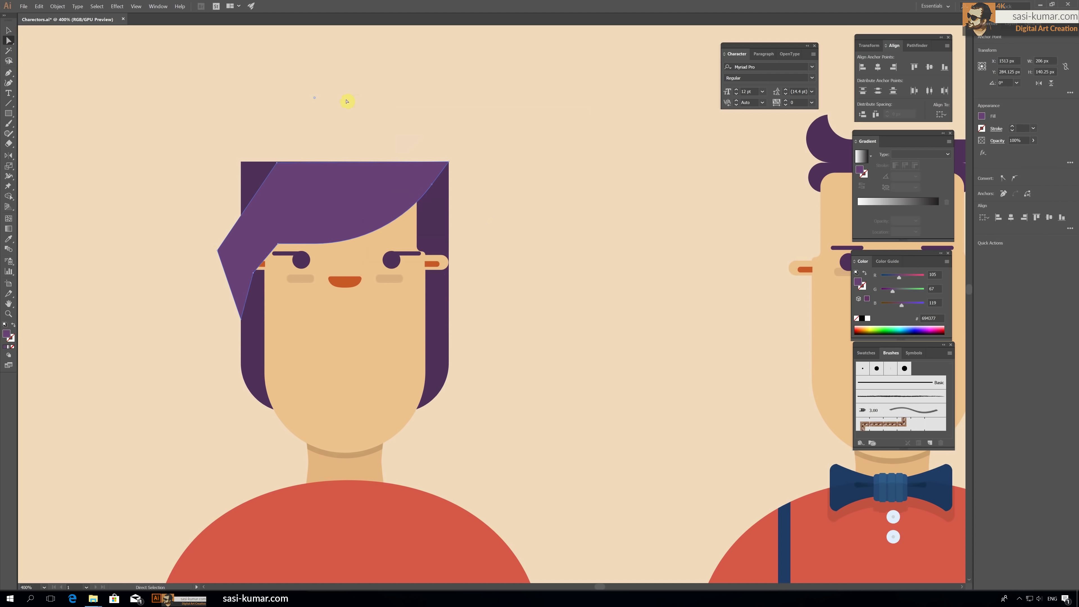
pyautogui.moveTo(315, 295); pyautogui.dragTo(340, 313)
pyautogui.click(350, 333)
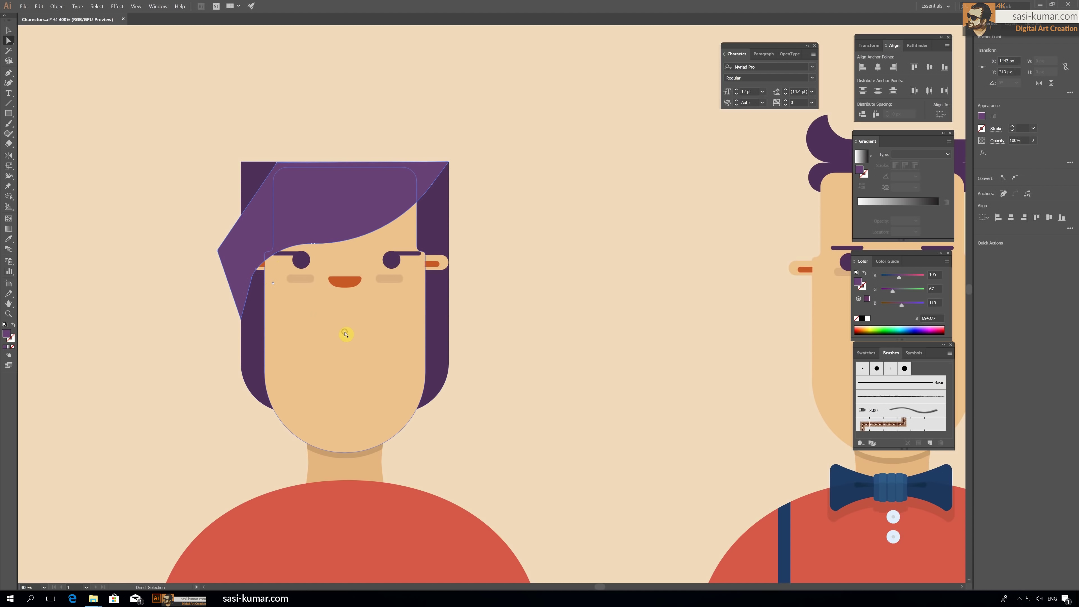
pyautogui.click(236, 260)
pyautogui.moveTo(323, 250); pyautogui.dragTo(325, 252)
pyautogui.press('v')
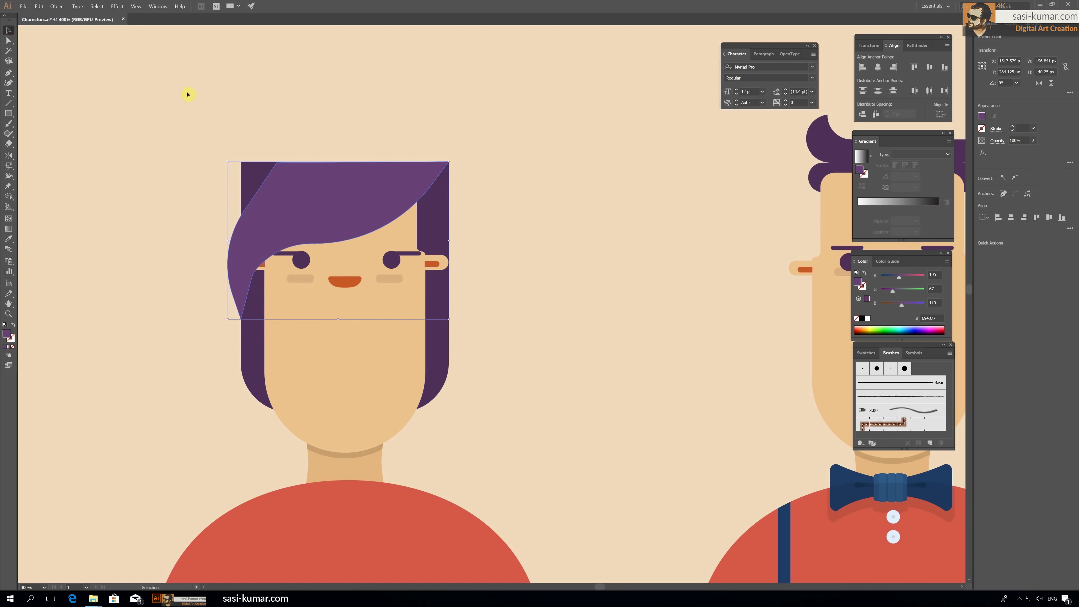
# Step: Merge the bang with the dark hair via Pathfinder, then undo the merge
pyautogui.click(238, 239)
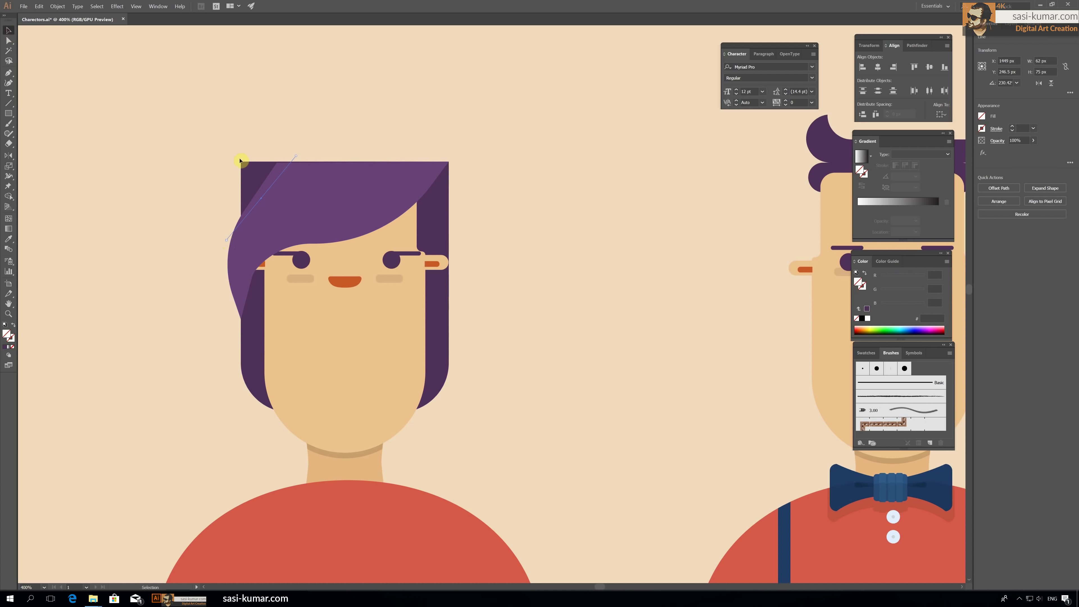
pyautogui.keyDown('shift'); pyautogui.click(241, 164); pyautogui.keyUp('shift')
pyautogui.click(915, 45)
pyautogui.click(864, 87)
pyautogui.doubleClick(246, 181)
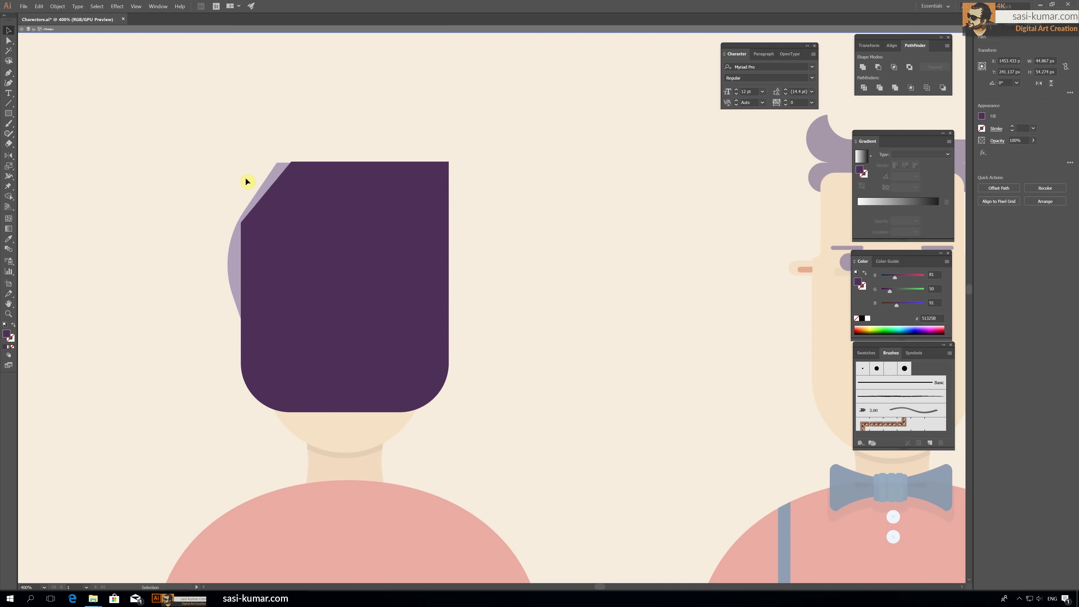
pyautogui.rightClick(313, 212)
pyautogui.click(374, 303)
pyautogui.hotkey('ctrl', 'z')
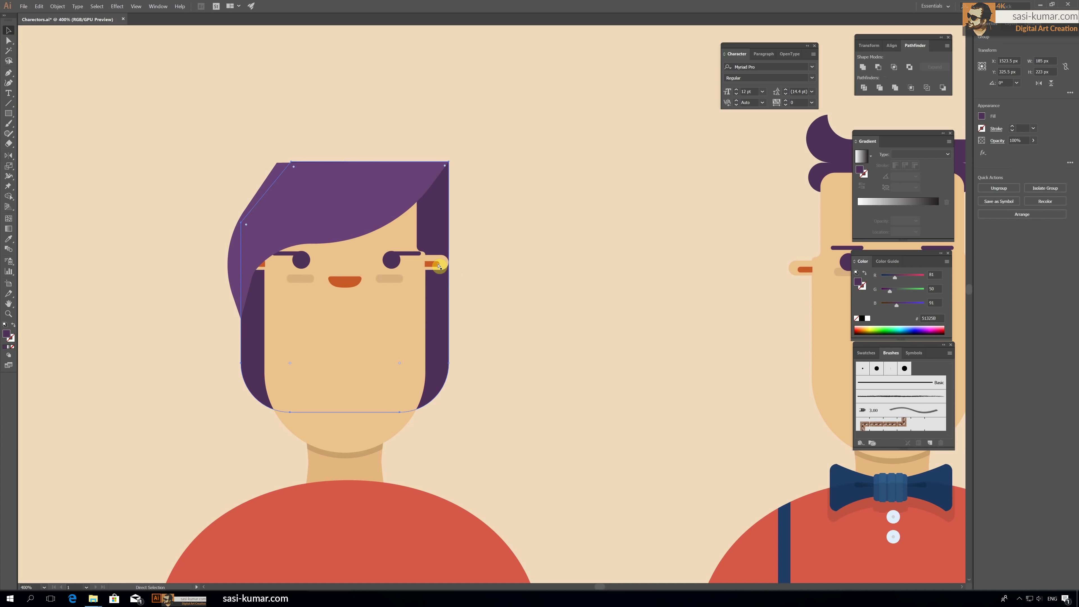
pyautogui.click(508, 235)
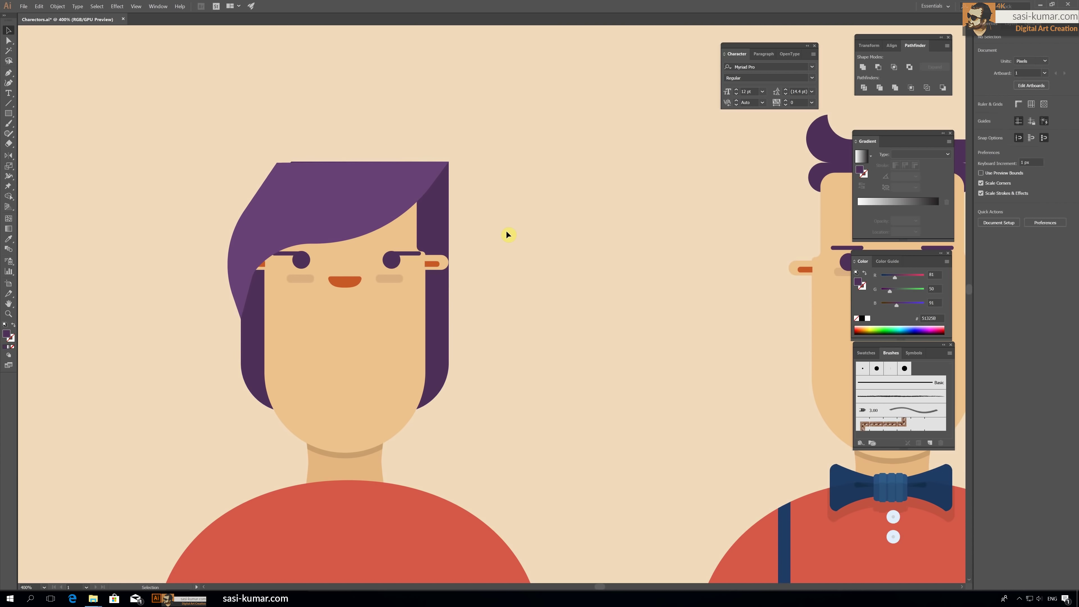
pyautogui.press('m')
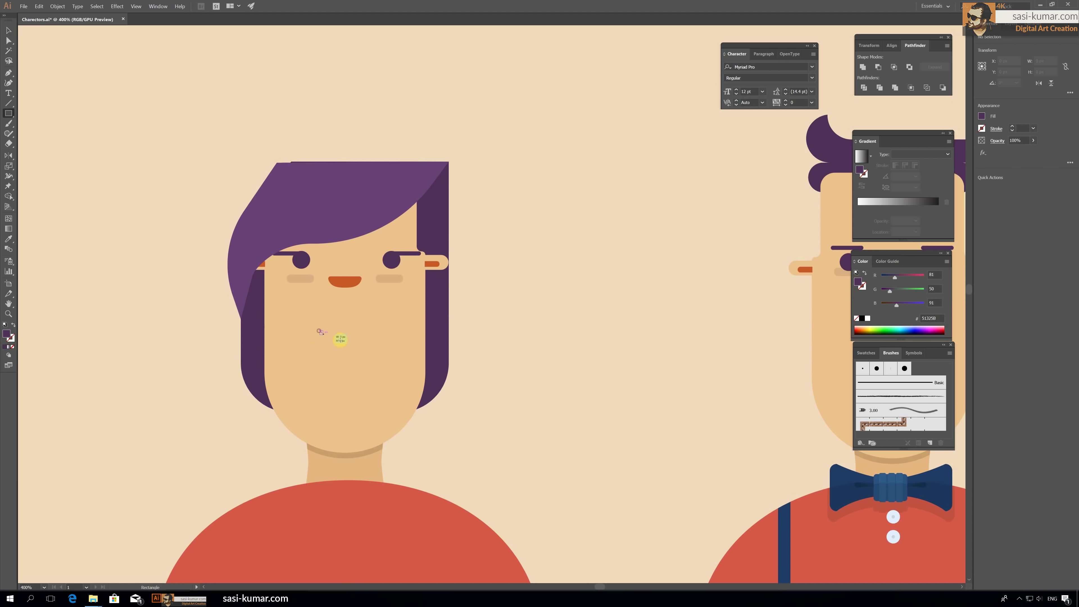
pyautogui.moveTo(366, 351)
pyautogui.mouseDown()
pyautogui.moveTo(319, 330)
pyautogui.moveTo(342, 352)
pyautogui.mouseUp()
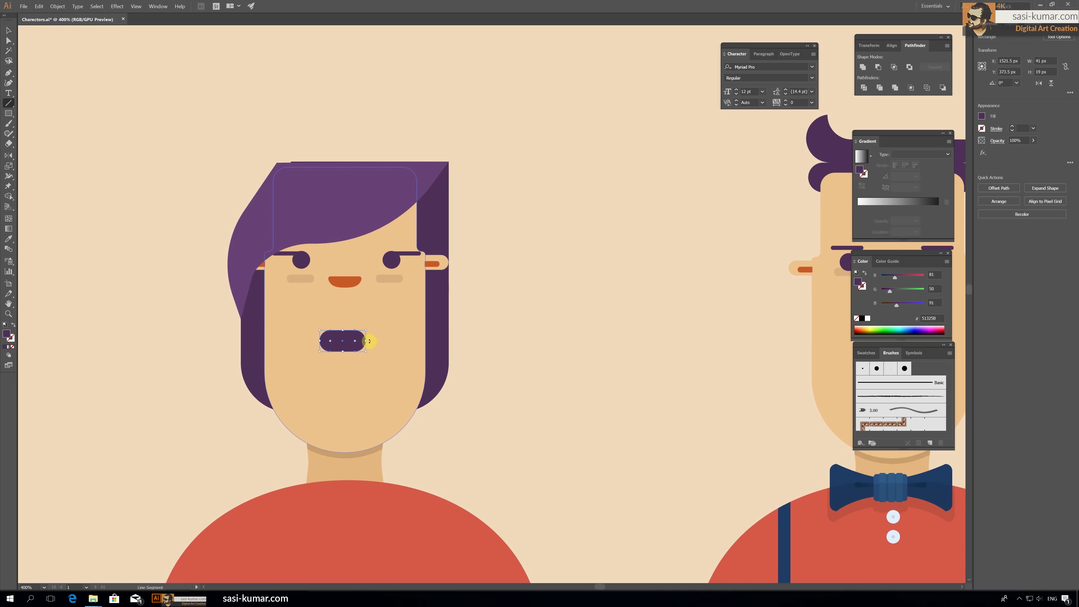
pyautogui.moveTo(302, 346); pyautogui.dragTo(380, 346)
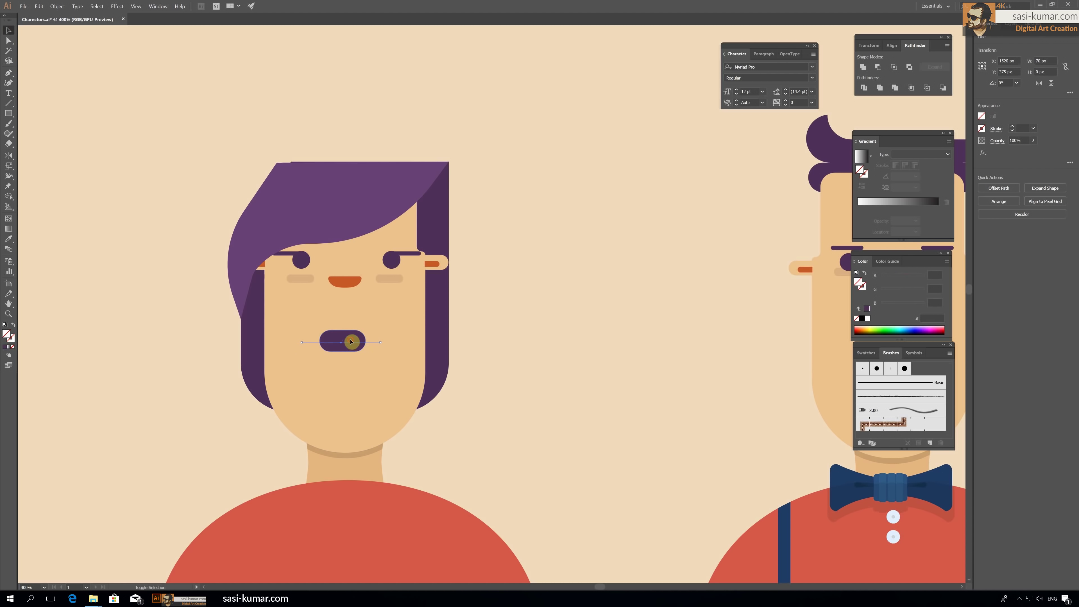
pyautogui.click(864, 87)
pyautogui.scroll(4, 558, 308)
pyautogui.doubleClick(217, 442)
pyautogui.moveTo(236, 446); pyautogui.dragTo(233, 439)
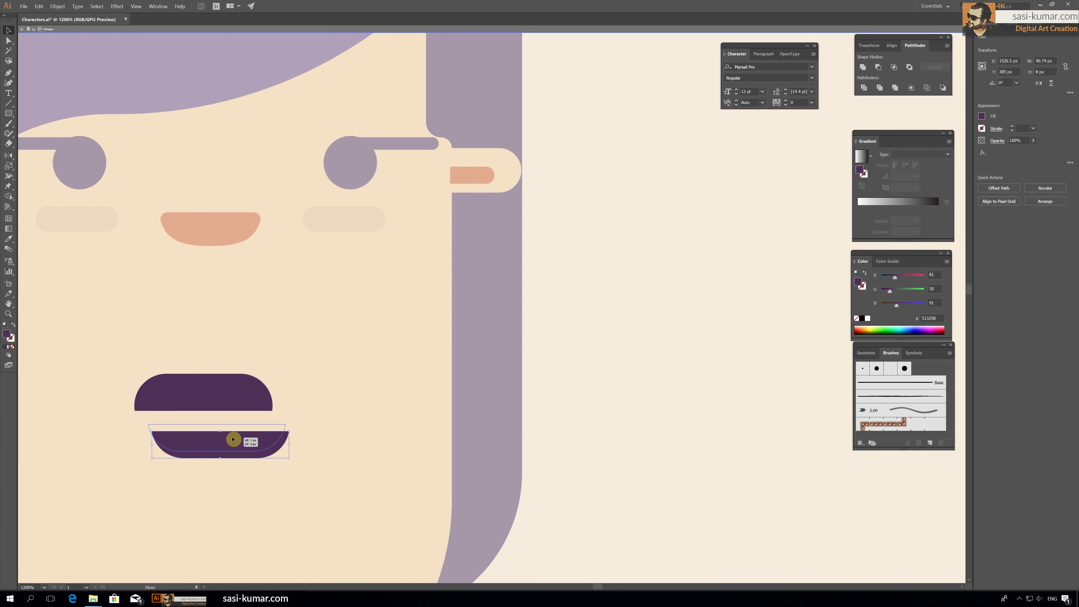
pyautogui.click(221, 393)
pyautogui.click(8, 72)
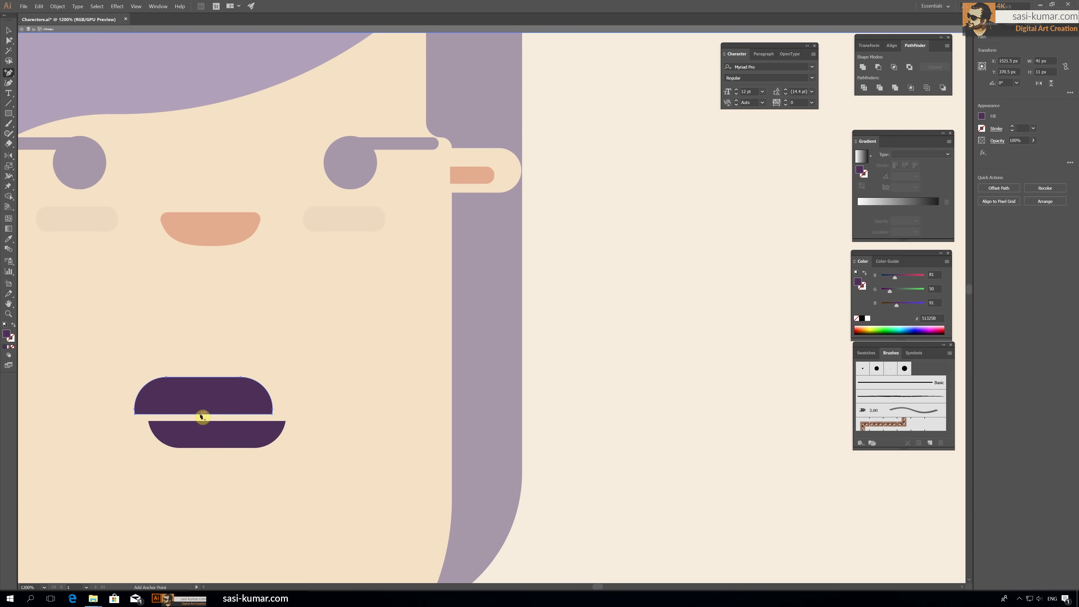
pyautogui.click(202, 415)
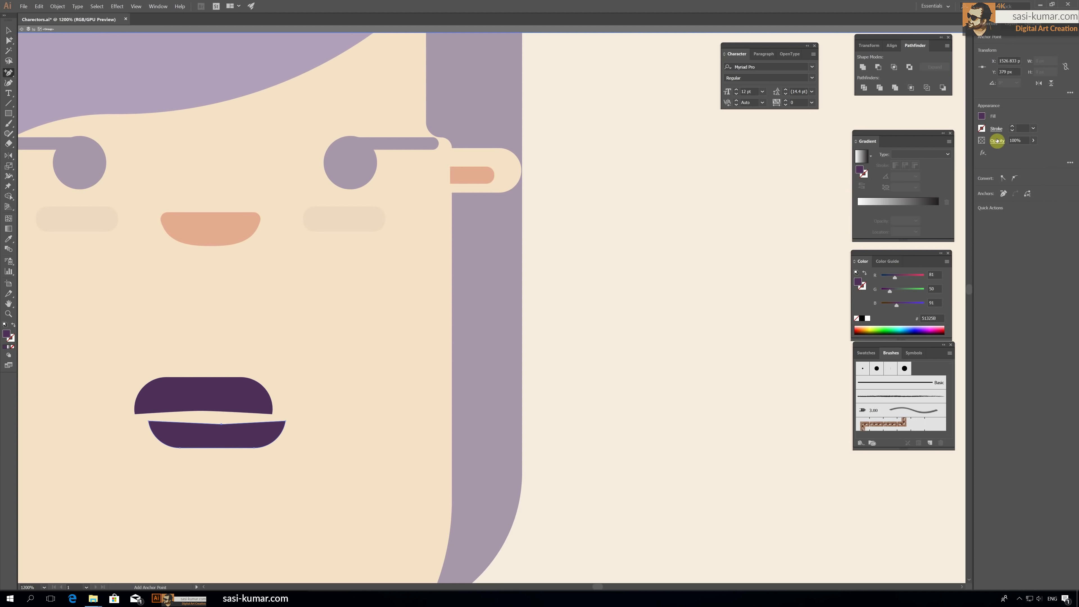
pyautogui.click(9, 31)
pyautogui.press('Escape')
pyautogui.scroll(-5, 653, 234)
pyautogui.click(362, 323)
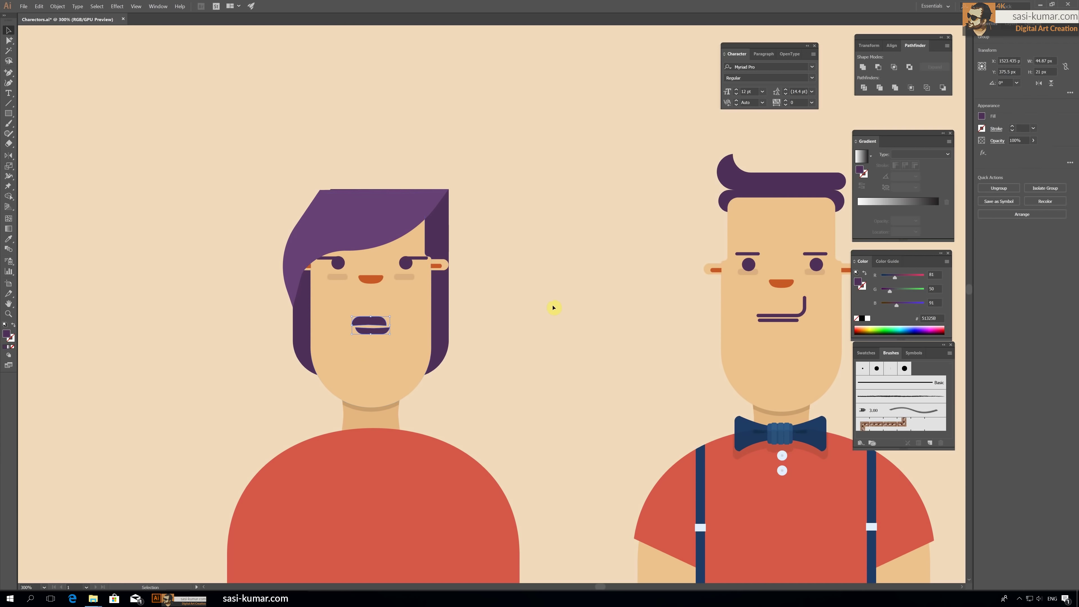
pyautogui.scroll(5, 490, 294)
pyautogui.doubleClick(489, 294)
pyautogui.press('Delete')
pyautogui.press('Escape')
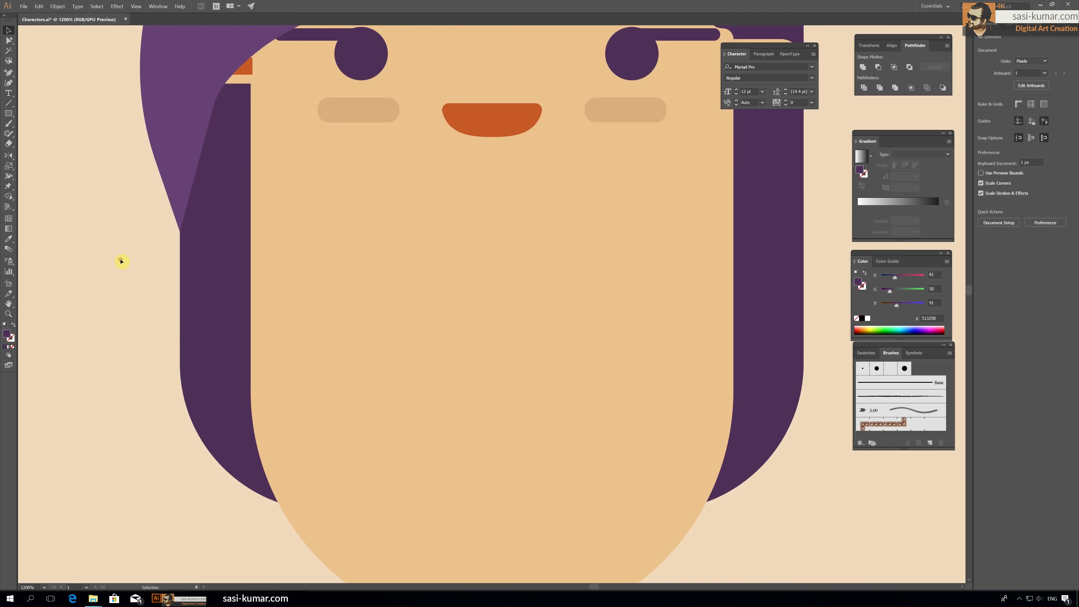
pyautogui.scroll(-2, 120, 260)
pyautogui.scroll(-2, 164, 239)
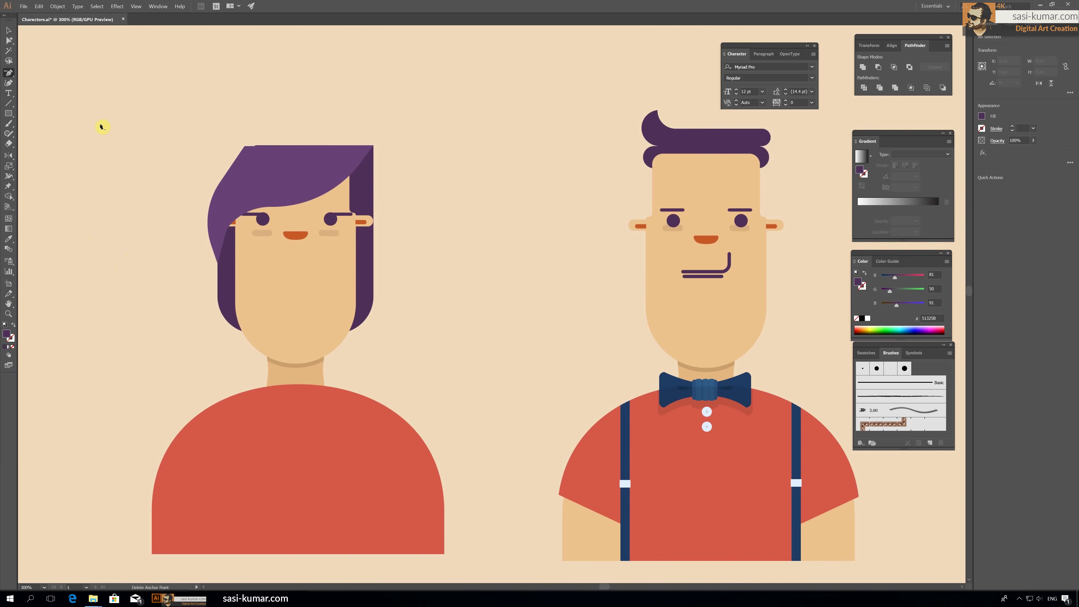
# Step: Nudge the mouth and cheeks lower and bring the swept bang in front of the eyebrows
pyautogui.press('v')
pyautogui.moveTo(329, 233); pyautogui.dragTo(336, 239)
pyautogui.click(259, 230)
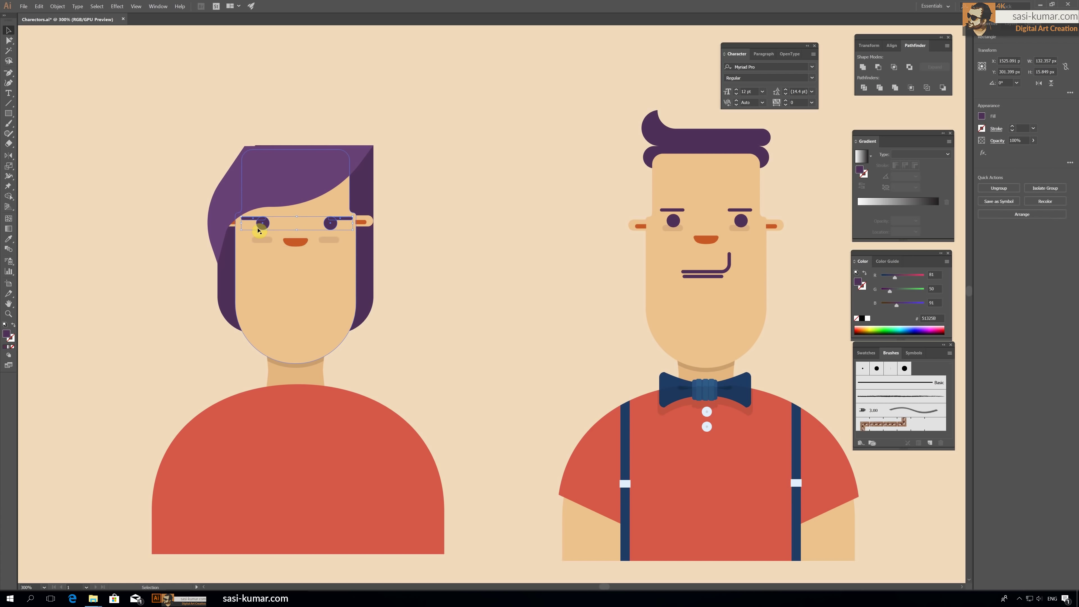
pyautogui.click(497, 169)
pyautogui.click(265, 187)
pyautogui.hotkey('ctrl', 'shift', ']')
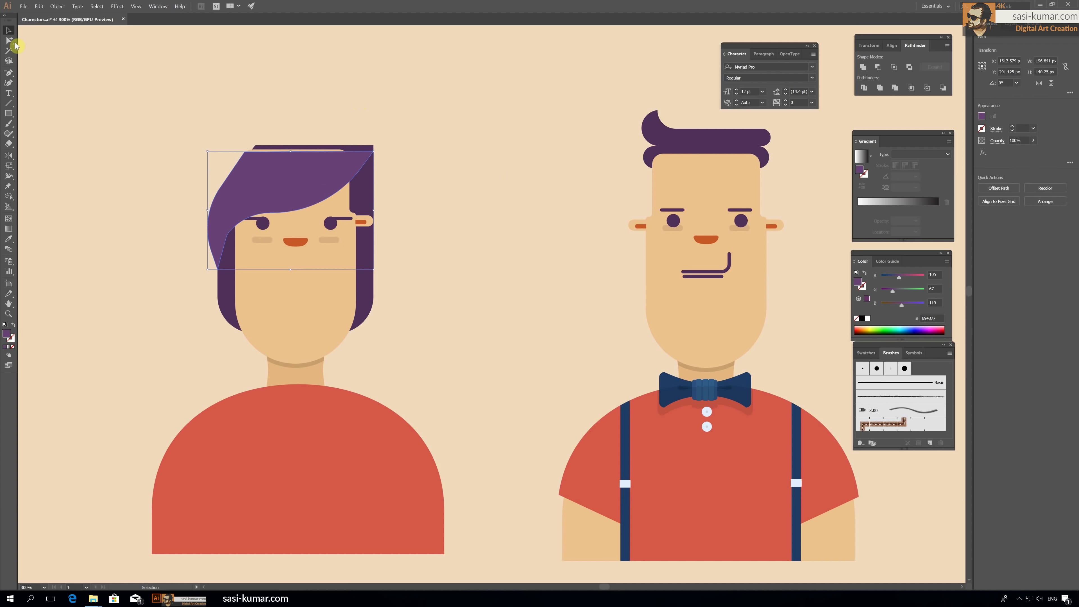
# Step: Adjust an anchor on the bang's top edge with Direct Selection, then deselect
pyautogui.click(14, 42)
pyautogui.click(374, 150)
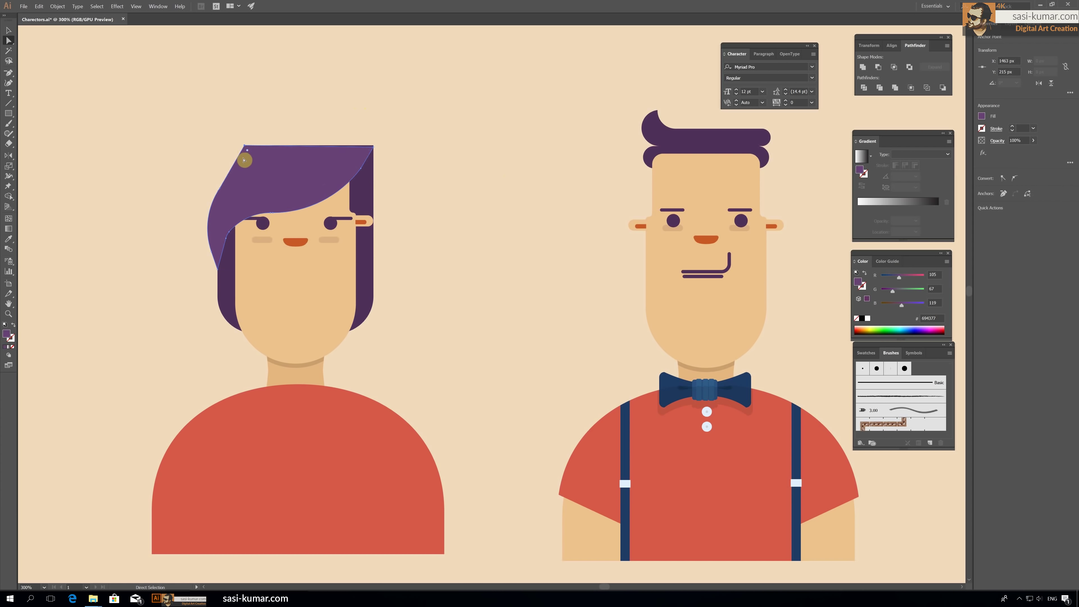
pyautogui.click(260, 67)
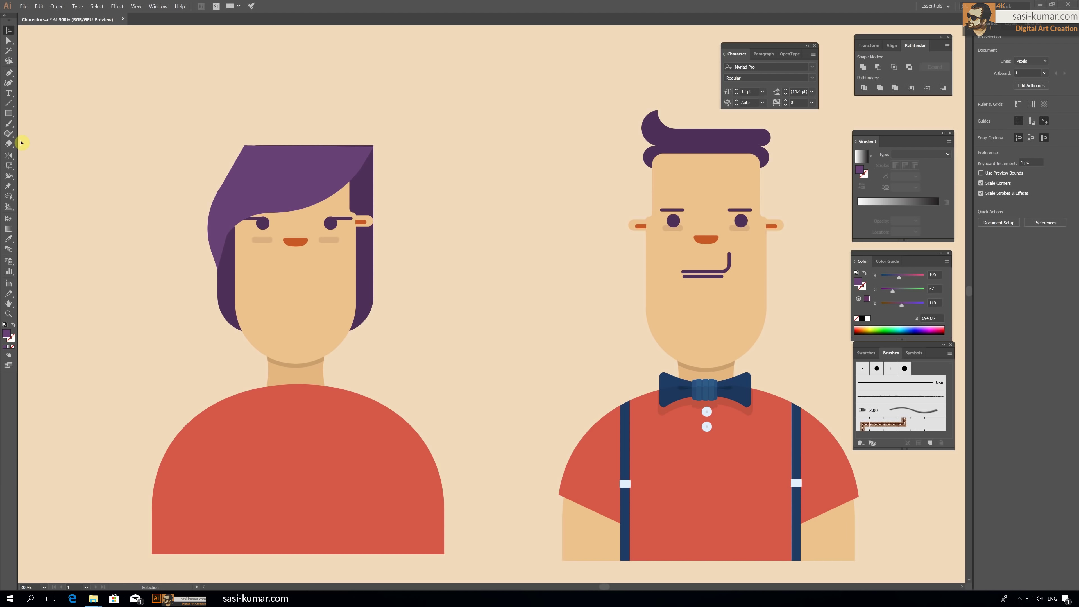
# Step: Cut a duplicated rounded rectangle from the original to make a crescent and place it as the woman's mouth
pyautogui.click(9, 113)
pyautogui.moveTo(106, 176)
pyautogui.mouseDown()
pyautogui.moveTo(153, 218)
pyautogui.moveTo(144, 195)
pyautogui.moveTo(133, 181)
pyautogui.moveTo(164, 308)
pyautogui.mouseUp()
pyautogui.click(9, 30)
pyautogui.moveTo(133, 216)
pyautogui.mouseDown()
pyautogui.moveTo(120, 175)
pyautogui.moveTo(133, 224)
pyautogui.mouseUp()
pyautogui.press('a')
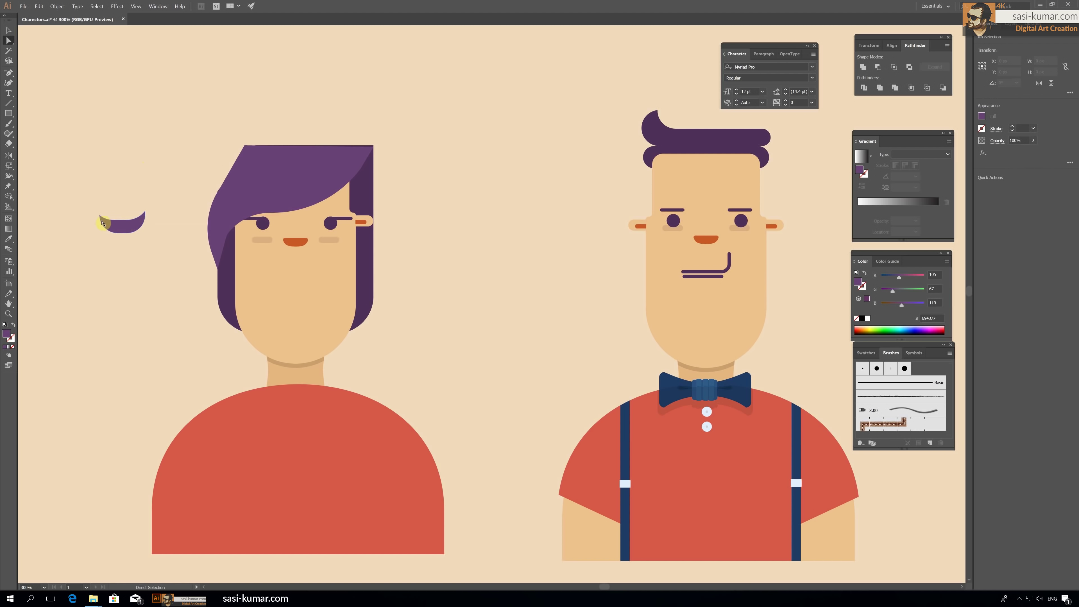
pyautogui.press('v')
pyautogui.moveTo(134, 228); pyautogui.dragTo(312, 291)
# Step: Fill the mouth with the shirt's red using the eyedropper
pyautogui.press('i')
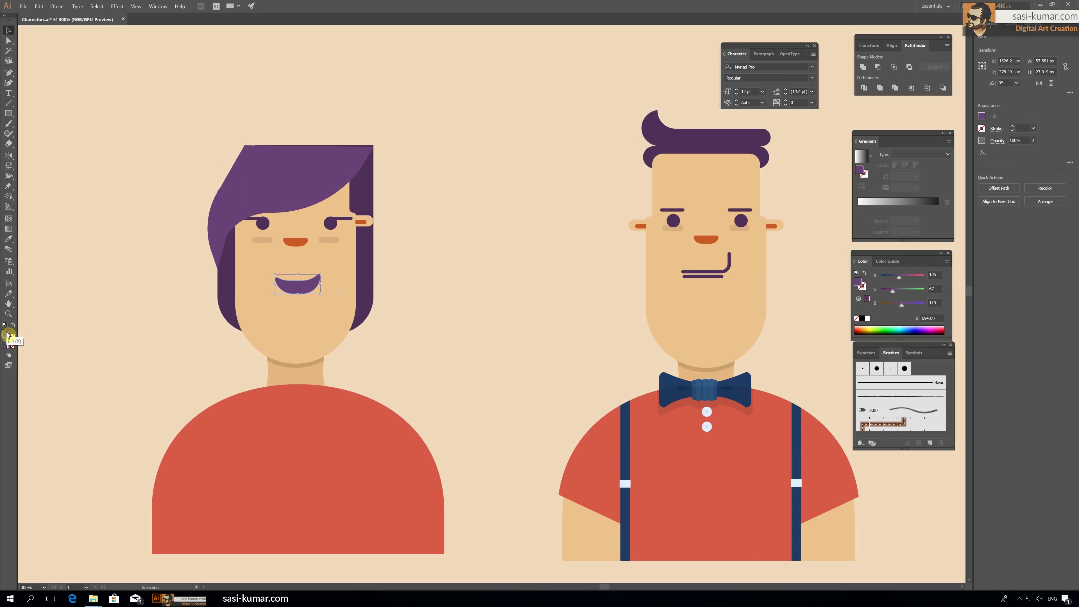
pyautogui.click(283, 468)
pyautogui.press('a')
pyautogui.hotkey('ctrl', '+')
pyautogui.hotkey('ctrl', '+')
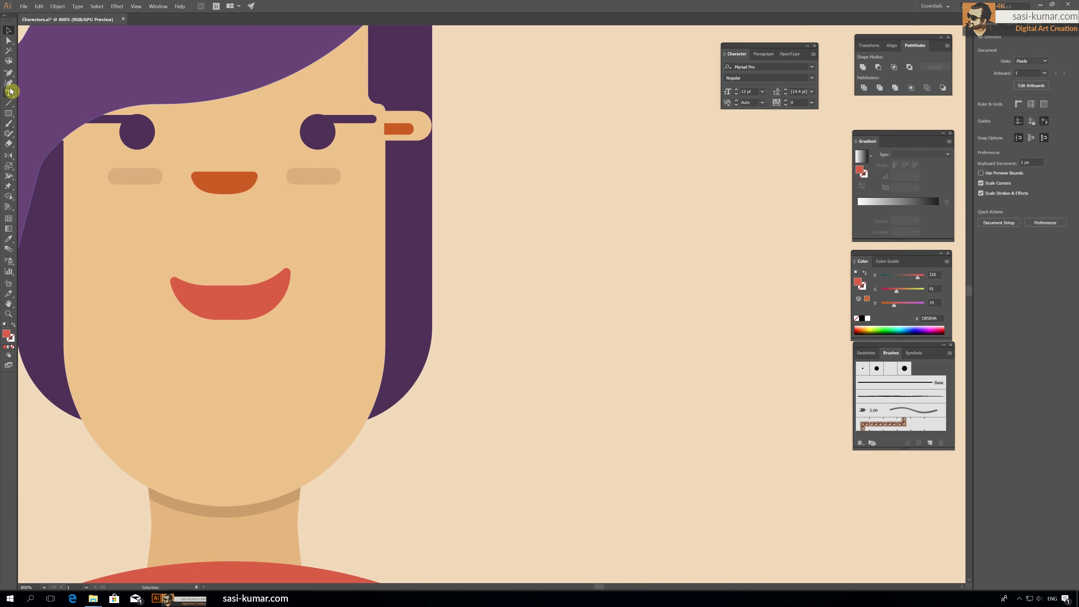
# Step: Draw a curved Pen line across the inside of the mouth
pyautogui.click(9, 73)
pyautogui.click(196, 299)
pyautogui.moveTo(230, 306); pyautogui.dragTo(249, 307)
pyautogui.click(264, 299)
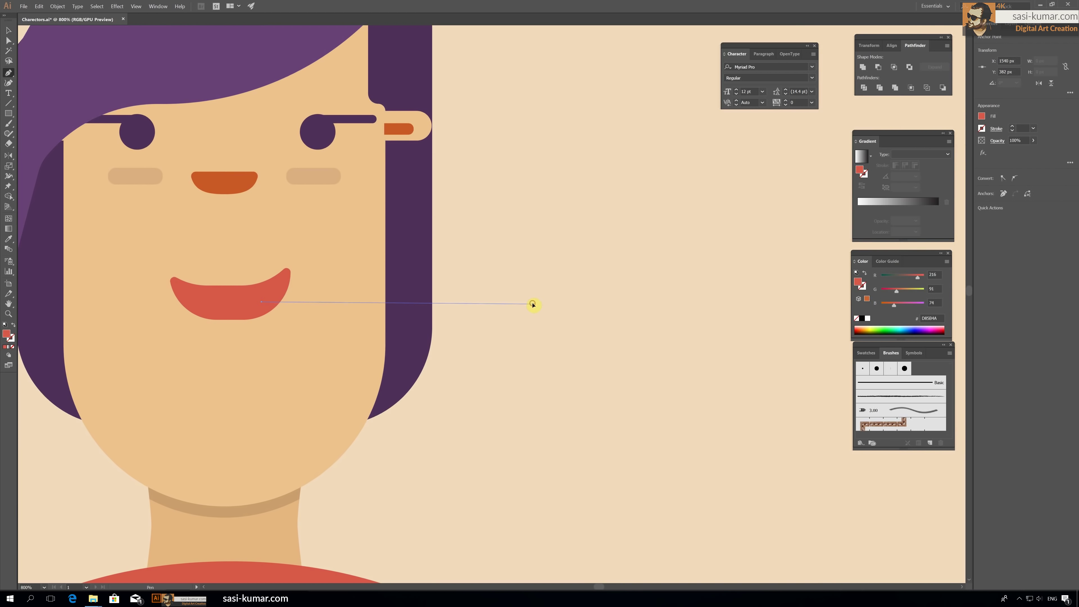
pyautogui.press('v')
pyautogui.hotkey('ctrl', '+')
pyautogui.hotkey('ctrl', '+')
pyautogui.hotkey('ctrl', '+')
pyautogui.moveTo(500, 318); pyautogui.dragTo(559, 303)
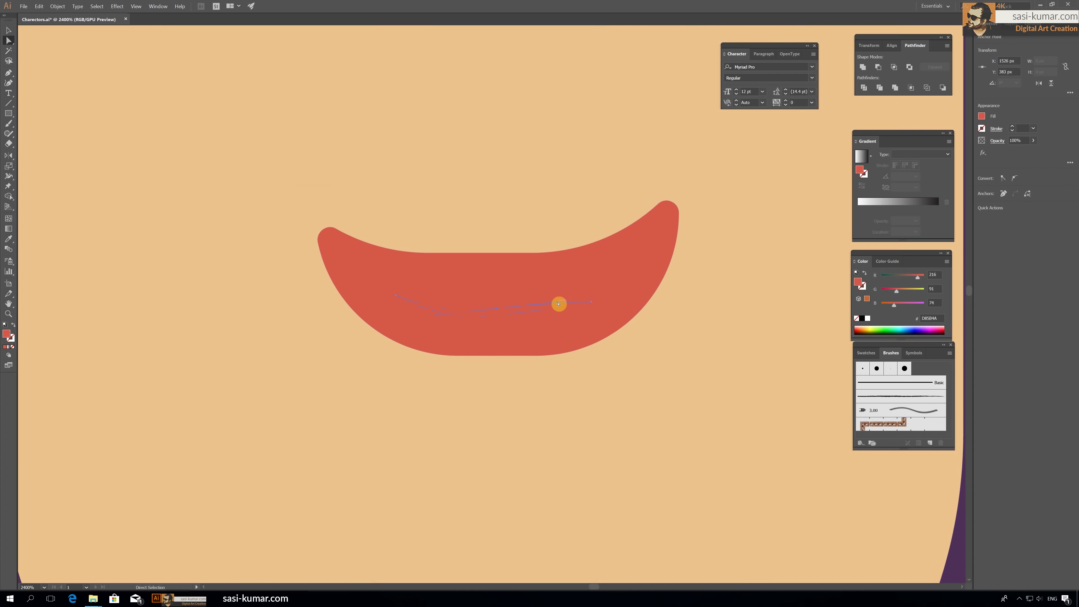
# Step: Colour the mouth line a darker red, then deselect and fit both characters in view
pyautogui.doubleClick(14, 329)
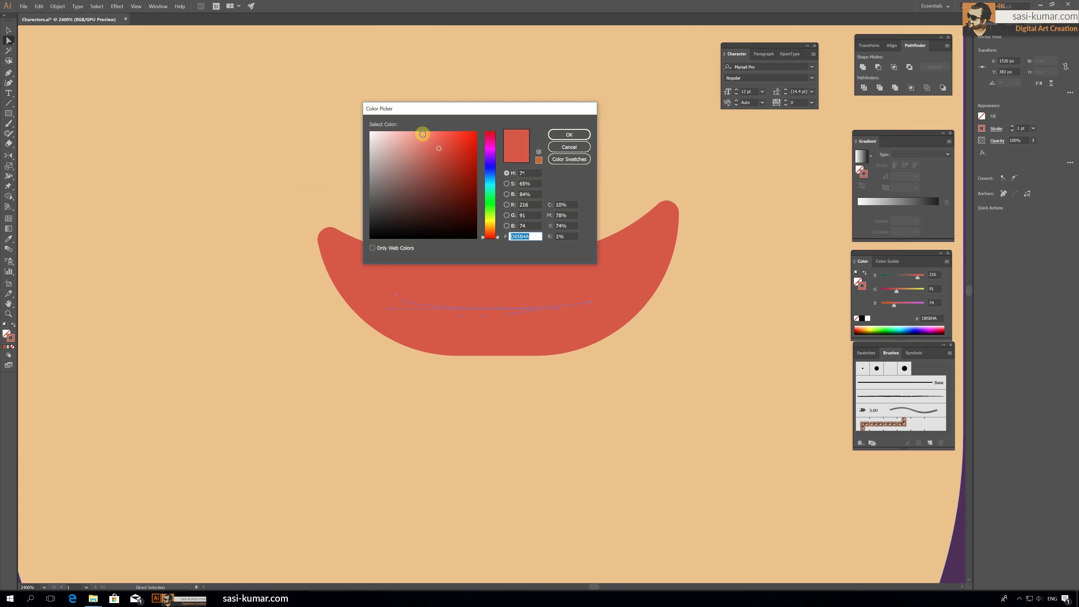
pyautogui.click(448, 154)
pyautogui.press('Return')
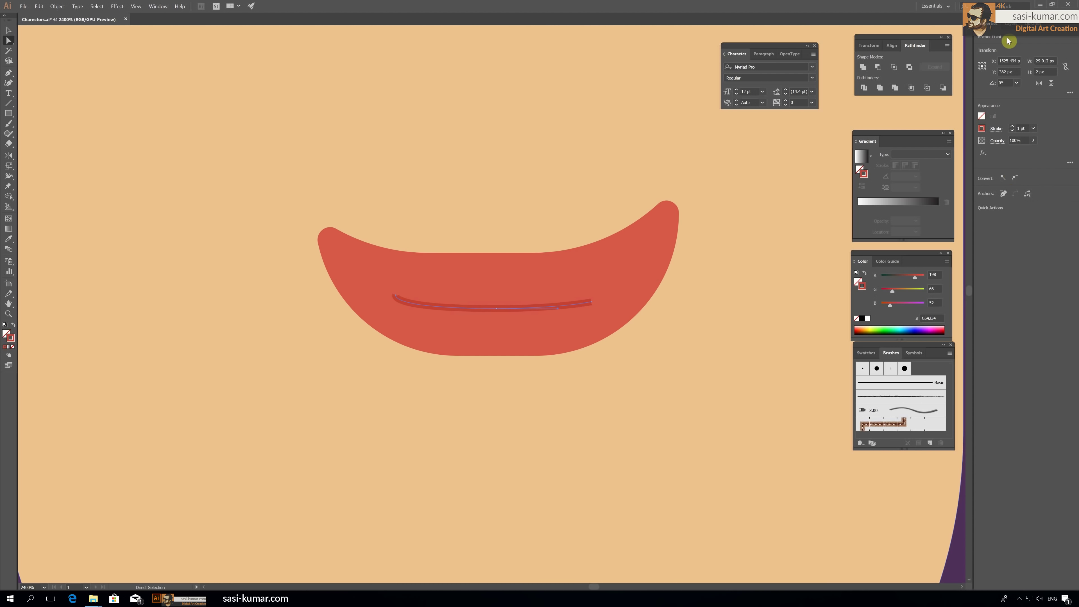
pyautogui.hotkey('ctrl', 'shift', 'a')
pyautogui.hotkey('ctrl', '0')
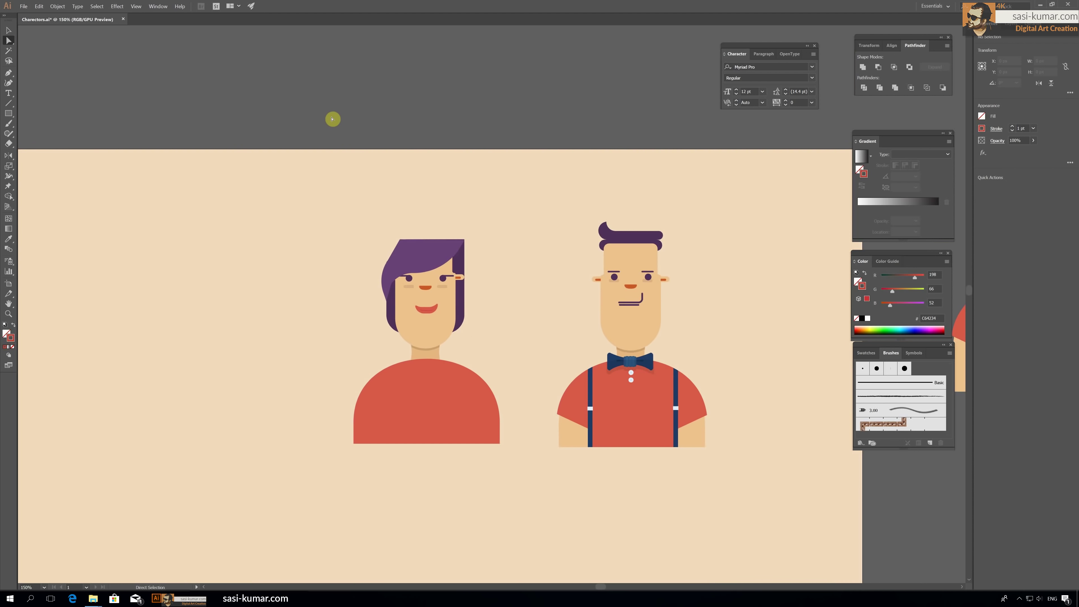
# Step: Draw a purple rectangle bar across the top of the woman's hair
pyautogui.scroll(5, 333, 119)
pyautogui.scroll(3, 431, 340)
pyautogui.click(533, 309)
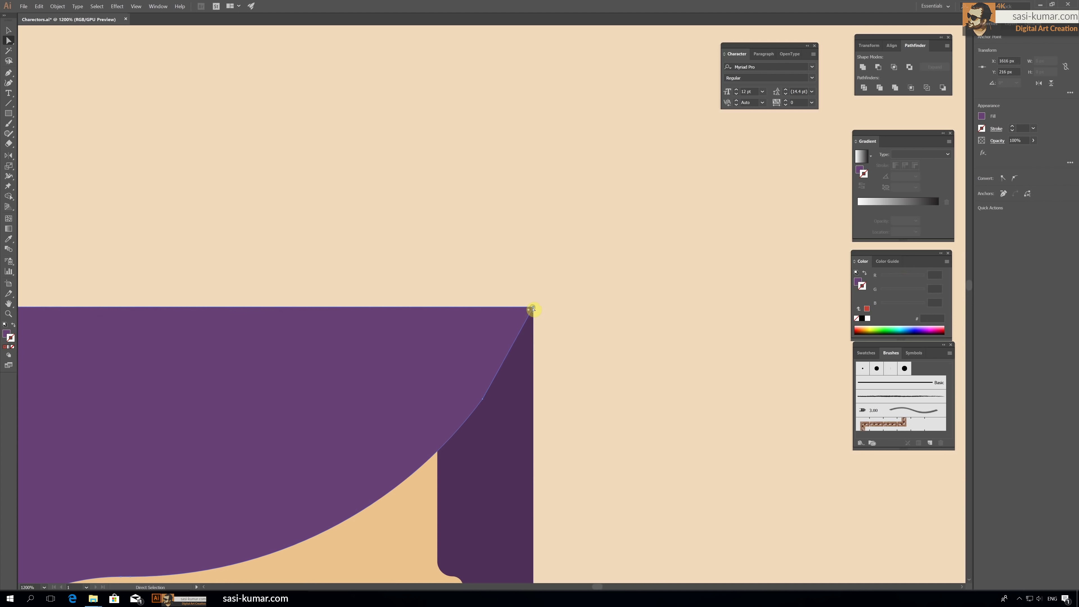
pyautogui.hotkey('ctrl', 'shift', 'a')
pyautogui.hotkey('ctrl', '0')
pyautogui.scroll(3, 547, 282)
pyautogui.scroll(1, 547, 282)
pyautogui.press('m')
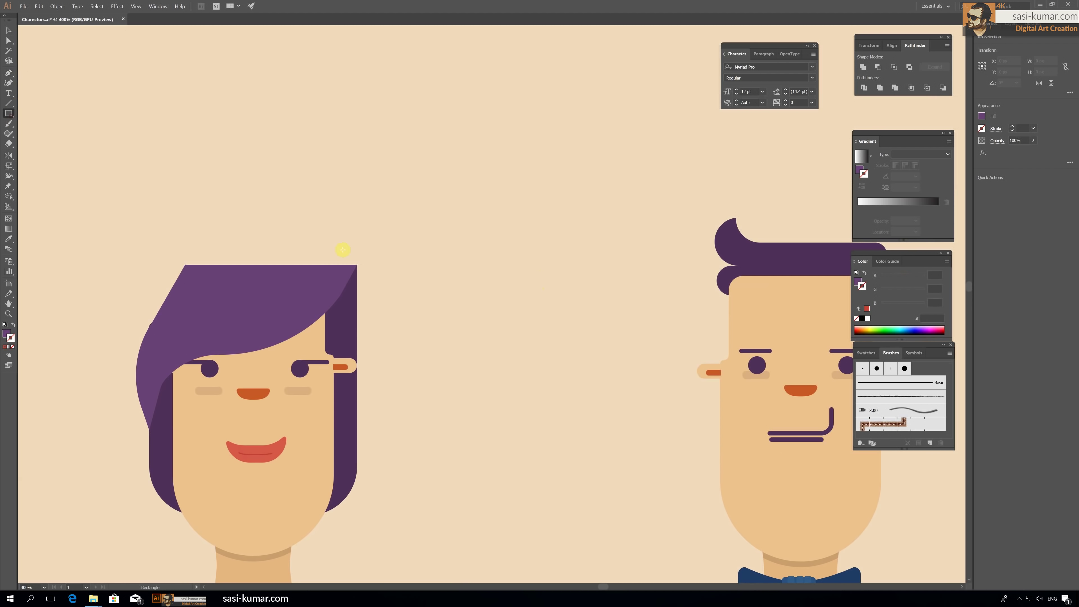
pyautogui.moveTo(356, 264); pyautogui.dragTo(185, 249)
pyautogui.press('v')
pyautogui.click(77, 65)
# Step: Round the hair bar's top corners for a flat-topped hairstyle
pyautogui.click(188, 251)
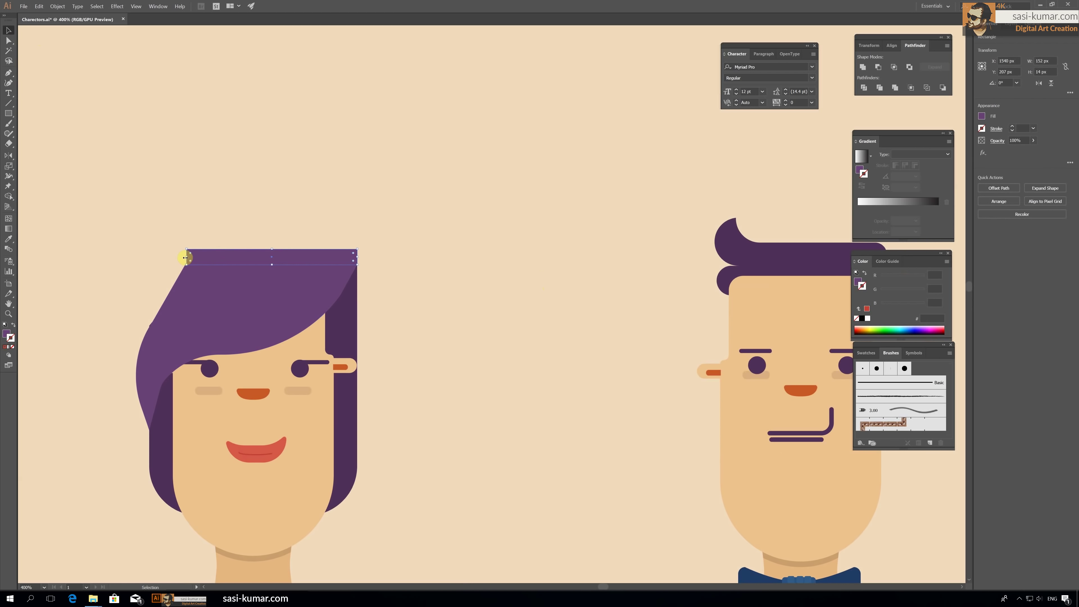
pyautogui.click(189, 222)
pyautogui.press('a')
pyautogui.moveTo(366, 246); pyautogui.dragTo(354, 255)
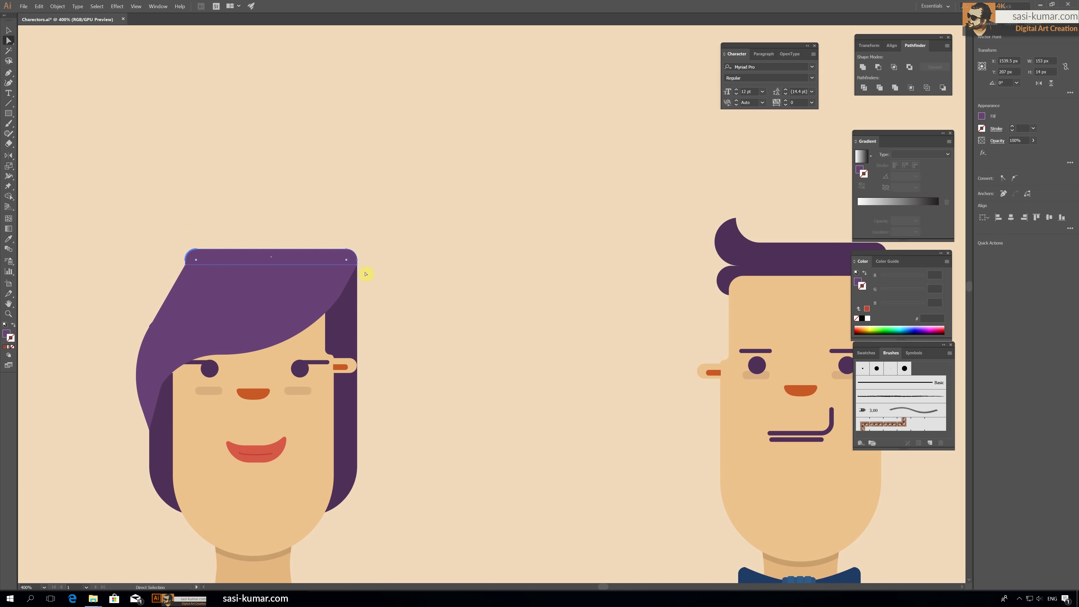
pyautogui.press('v')
pyautogui.hotkey('ctrl', 'shift', 'a')
pyautogui.hotkey('ctrl', '0')
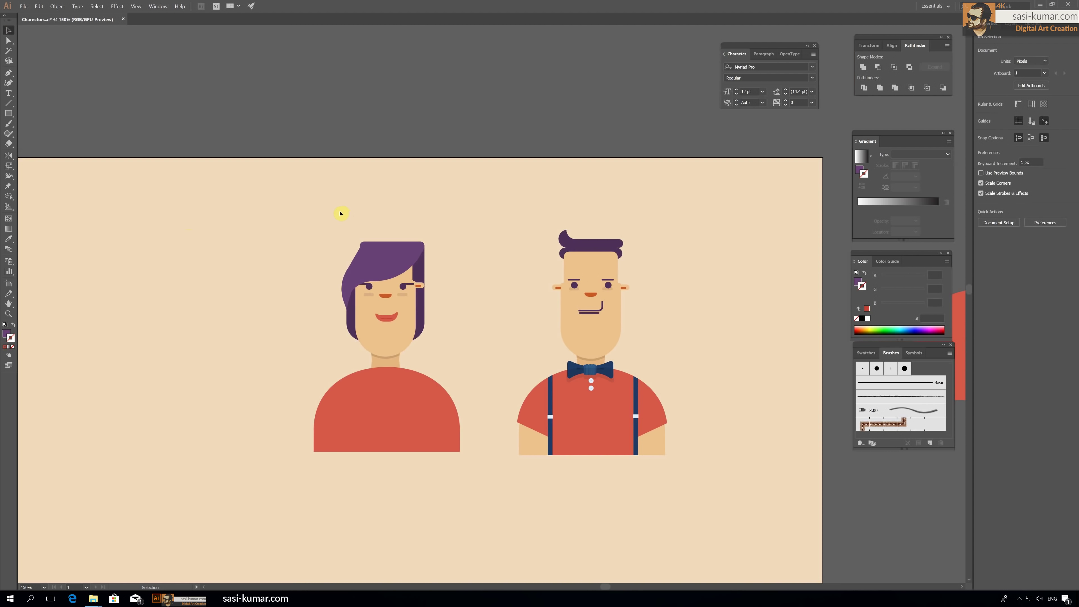
pyautogui.hotkey('ctrl', '1')
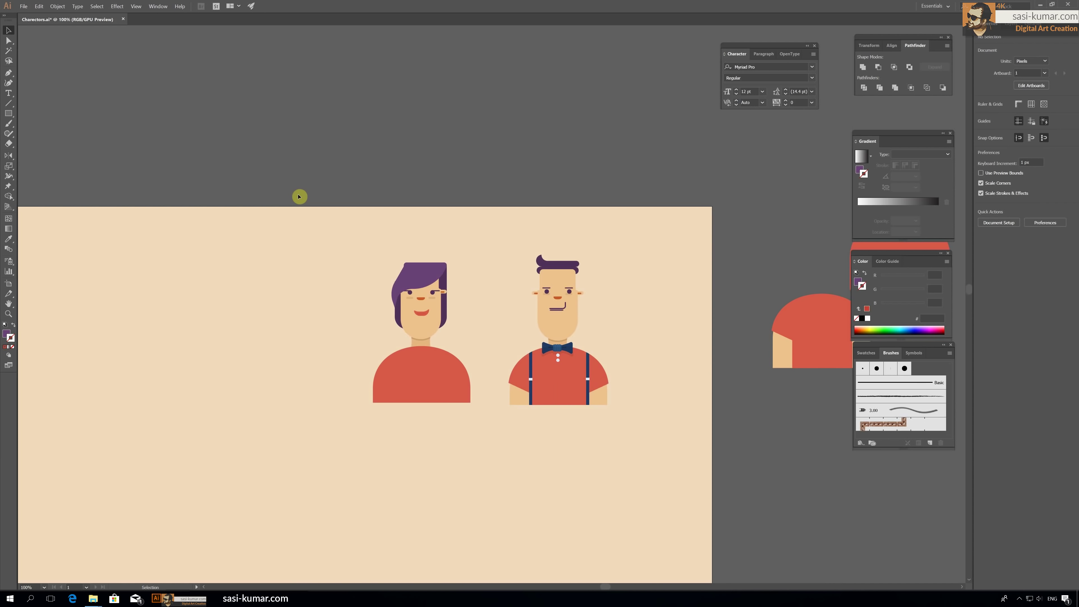
# Step: Duplicate the whole woman character below and to the right
pyautogui.moveTo(345, 161); pyautogui.dragTo(513, 398)
pyautogui.moveTo(442, 251); pyautogui.dragTo(582, 434)
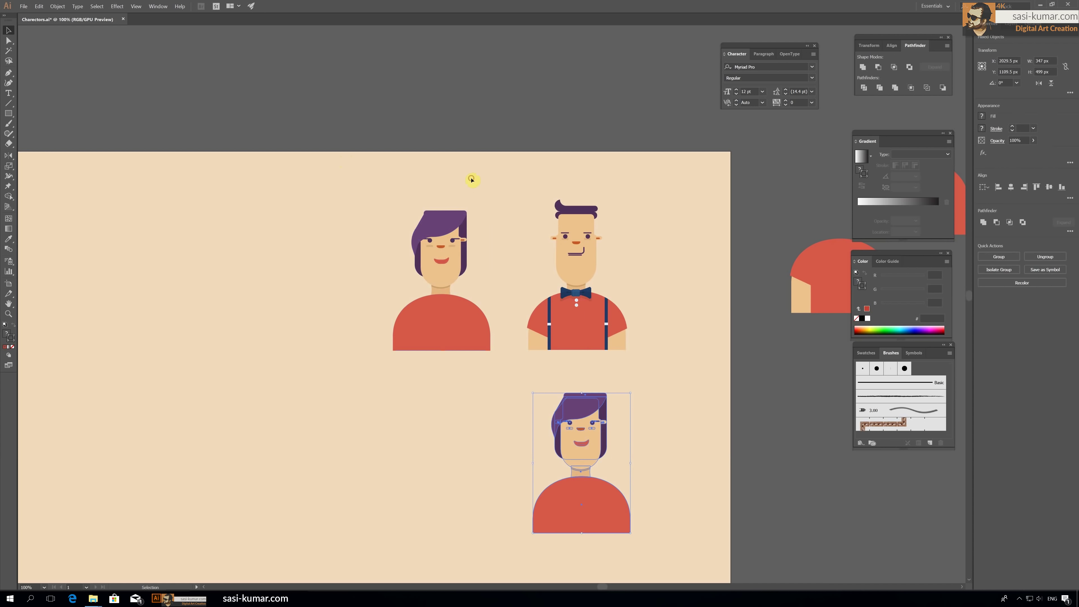
pyautogui.click(470, 176)
# Step: Draw a circle and position it over the woman's shoulders
pyautogui.click(8, 113)
pyautogui.moveTo(373, 197); pyautogui.dragTo(478, 331)
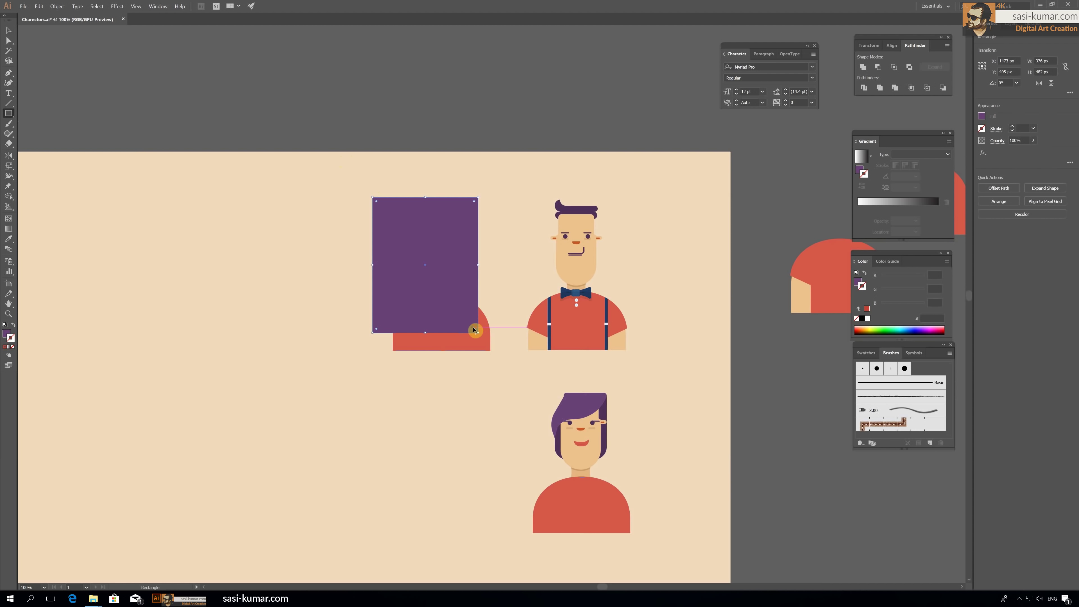
pyautogui.press('Right')
pyautogui.moveTo(426, 332); pyautogui.dragTo(428, 320)
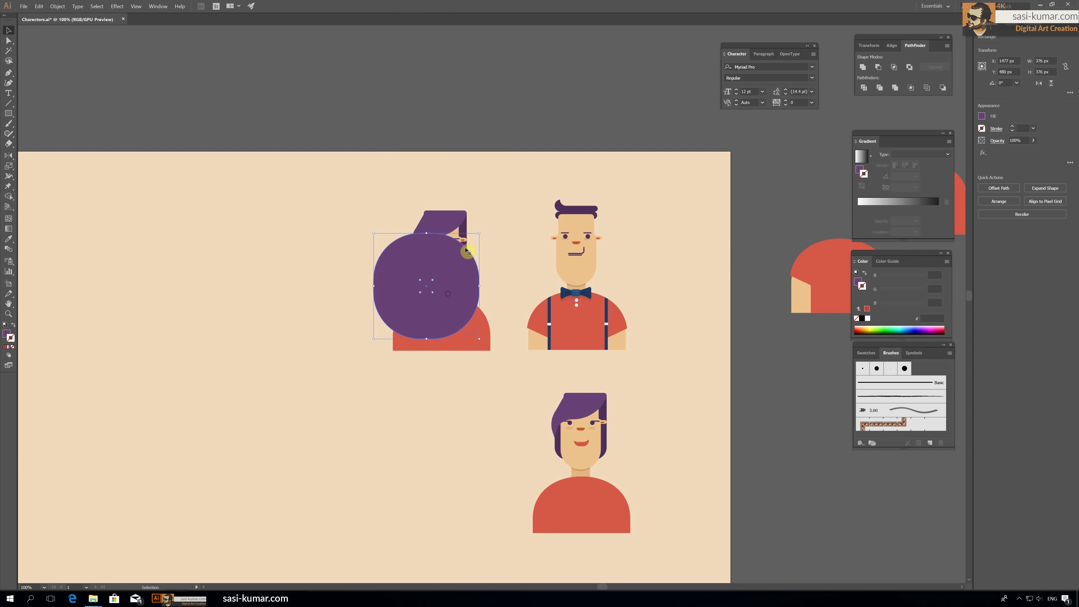
pyautogui.moveTo(454, 250); pyautogui.dragTo(456, 246)
# Step: Subtract the circle from the red shirt with Minus Front for an off-shoulder neckline
pyautogui.doubleClick(456, 246)
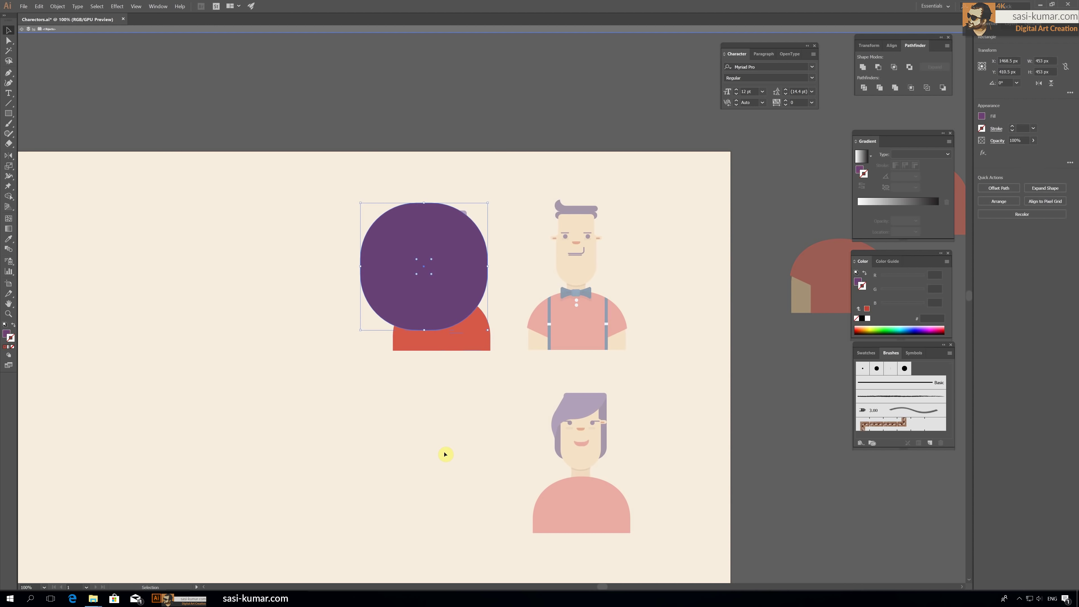
pyautogui.click(12, 347)
pyautogui.click(865, 88)
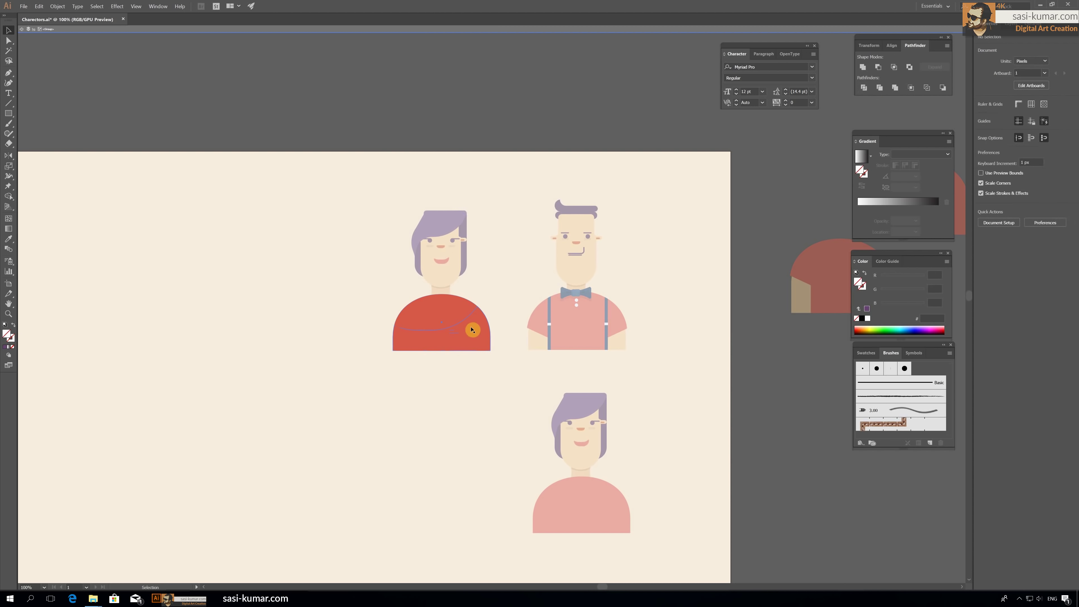
pyautogui.doubleClick(300, 284)
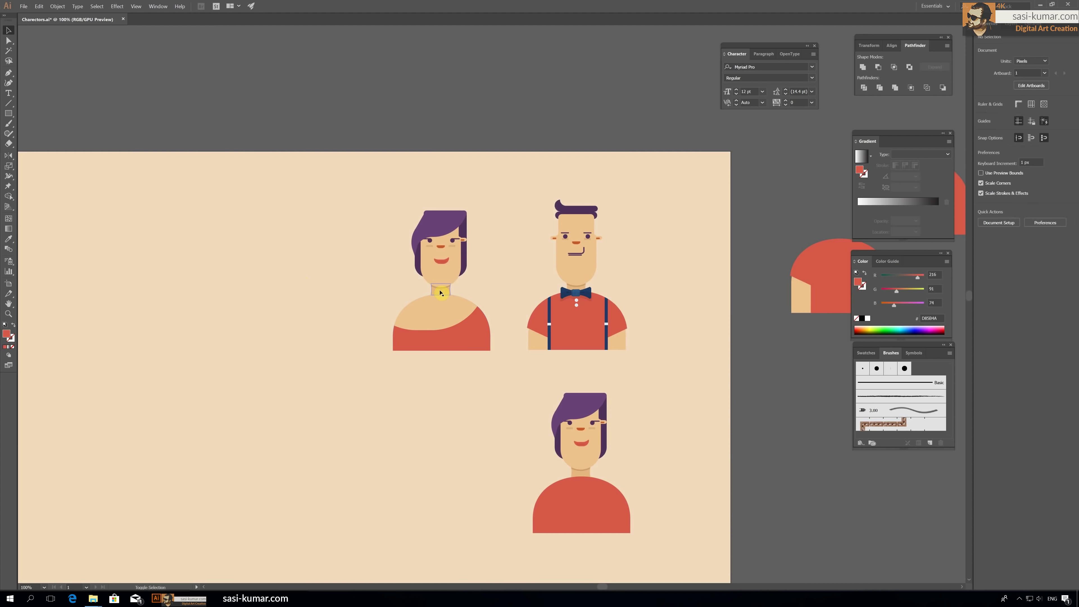
pyautogui.click(287, 230)
# Step: Move the spare woman copy off the artboard
pyautogui.hotkey('ctrl', '-')
pyautogui.hotkey('ctrl', '-')
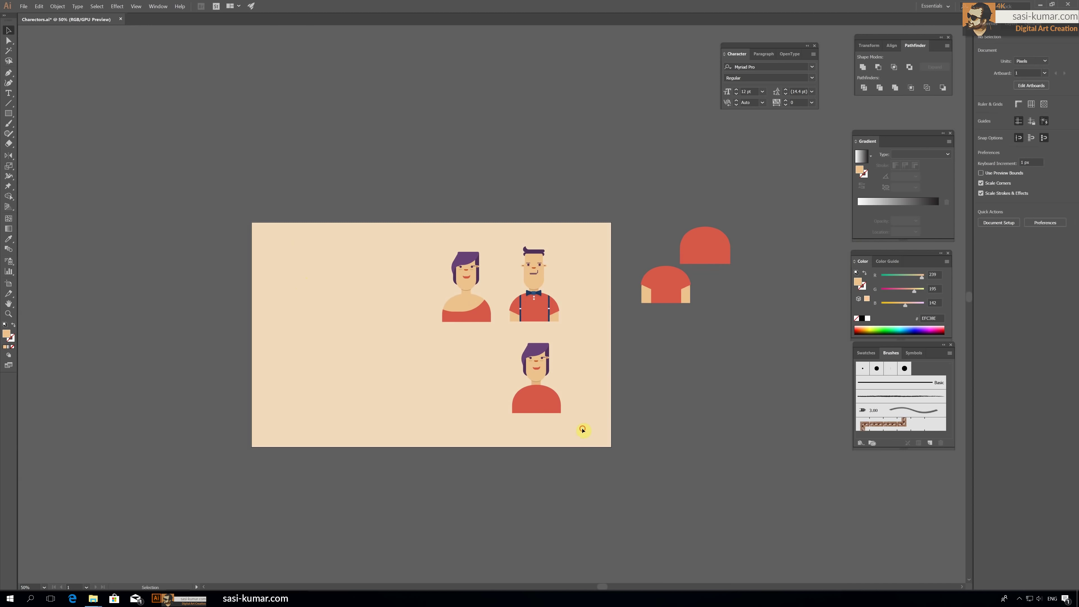
pyautogui.moveTo(533, 376); pyautogui.dragTo(649, 364)
pyautogui.hotkey('ctrl', '+')
pyautogui.hotkey('ctrl', '+')
# Step: Shift the woman left and the man beside her, leaving space to his right
pyautogui.moveTo(504, 362); pyautogui.dragTo(339, 174)
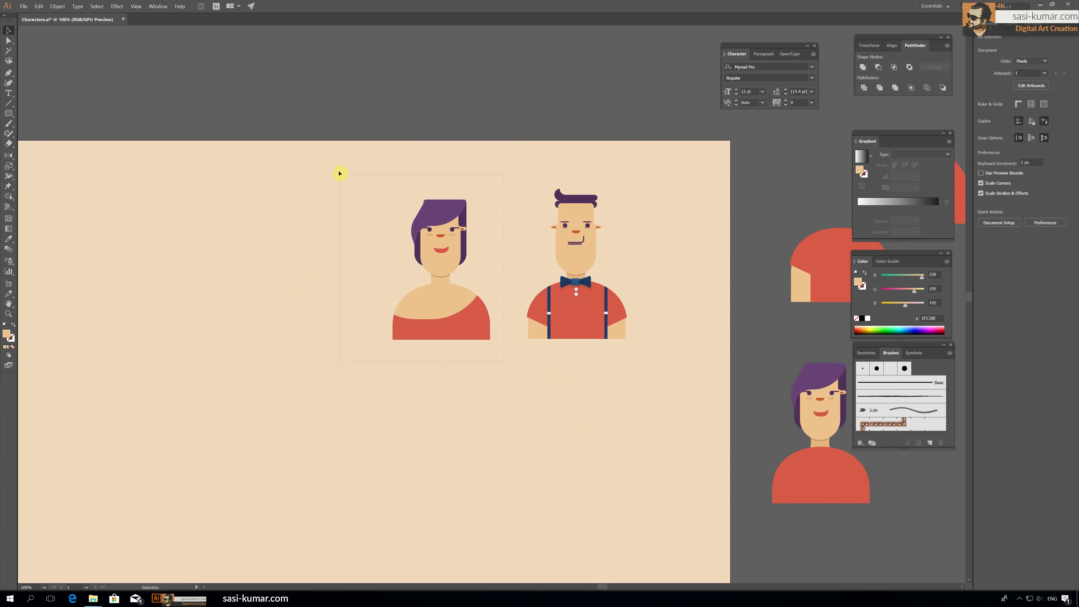
pyautogui.doubleClick(361, 287)
pyautogui.doubleClick(514, 385)
pyautogui.click(608, 296)
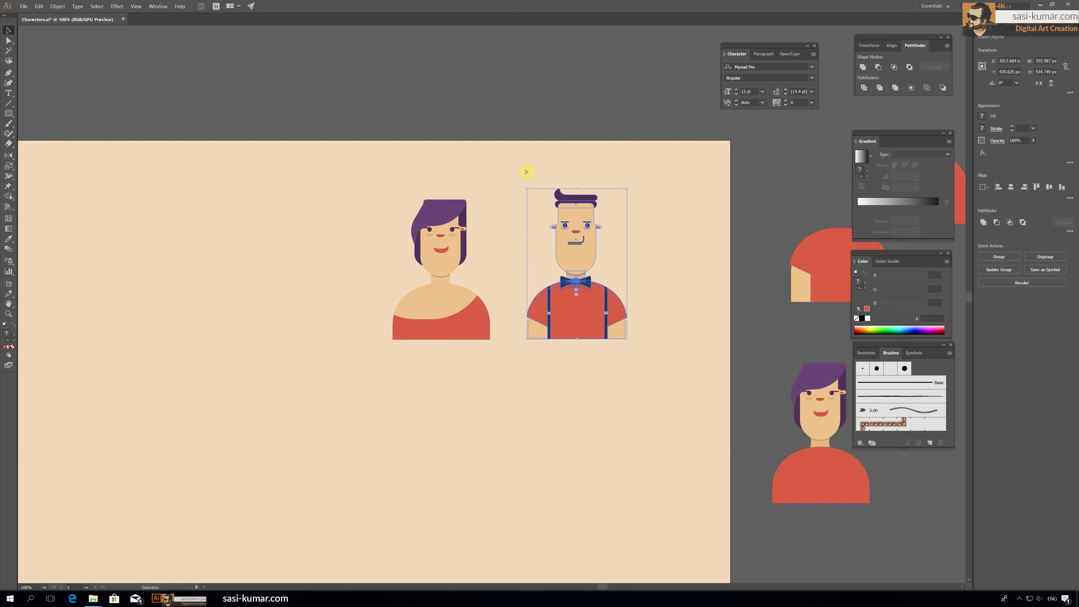
pyautogui.hotkey('ctrl', '-')
pyautogui.moveTo(465, 280); pyautogui.dragTo(315, 279)
pyautogui.moveTo(534, 298); pyautogui.dragTo(376, 297)
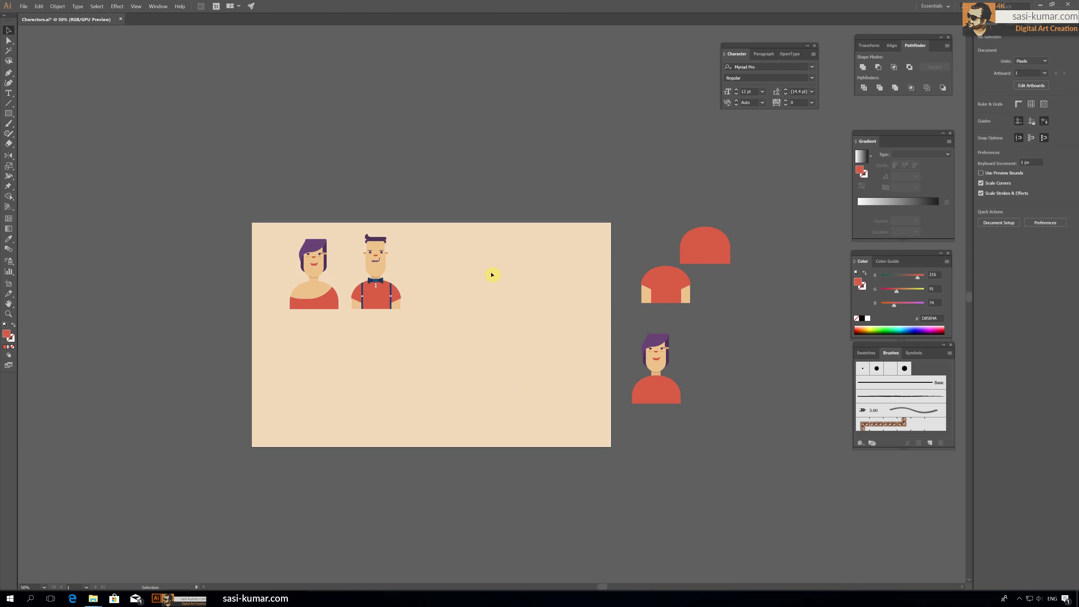
pyautogui.hotkey('ctrl', '+')
pyautogui.hotkey('ctrl', '+')
pyautogui.moveTo(420, 266); pyautogui.dragTo(447, 293)
pyautogui.hotkey('ctrl', '+')
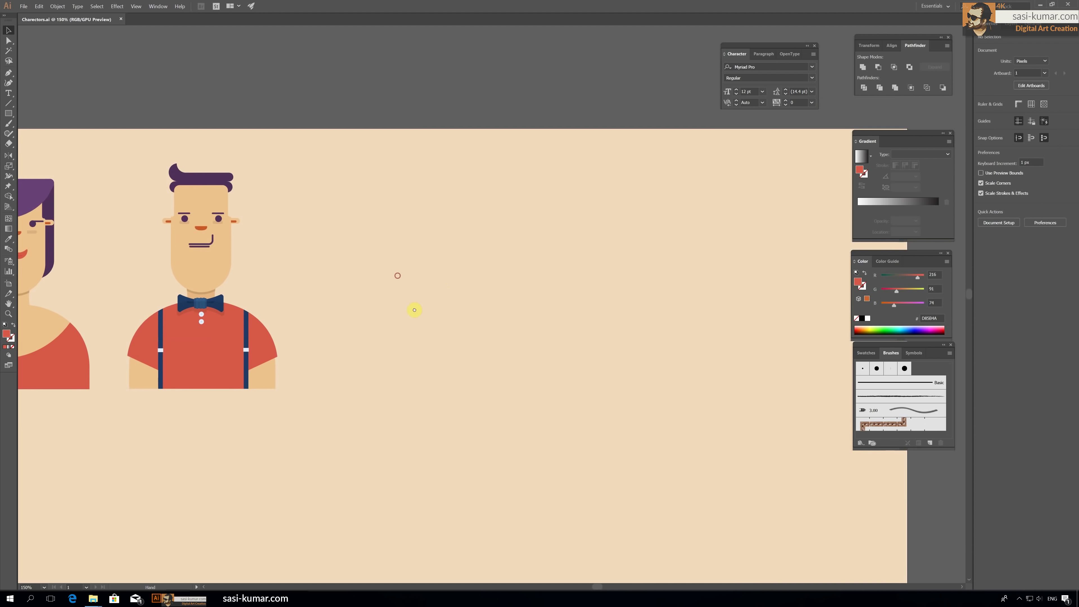
# Step: Draw a rectangle beside the man with a 10 pt suspender-blue outline
pyautogui.moveTo(8, 113); pyautogui.dragTo(35, 117)
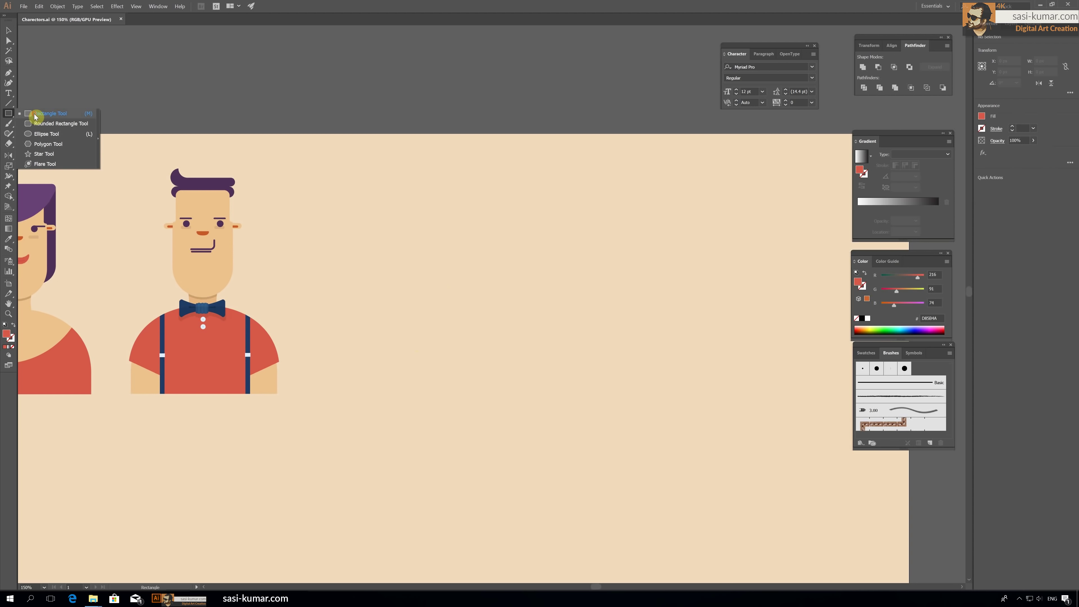
pyautogui.moveTo(415, 231); pyautogui.dragTo(481, 278)
pyautogui.press('i')
pyautogui.click(248, 331)
pyautogui.doubleClick(6, 333)
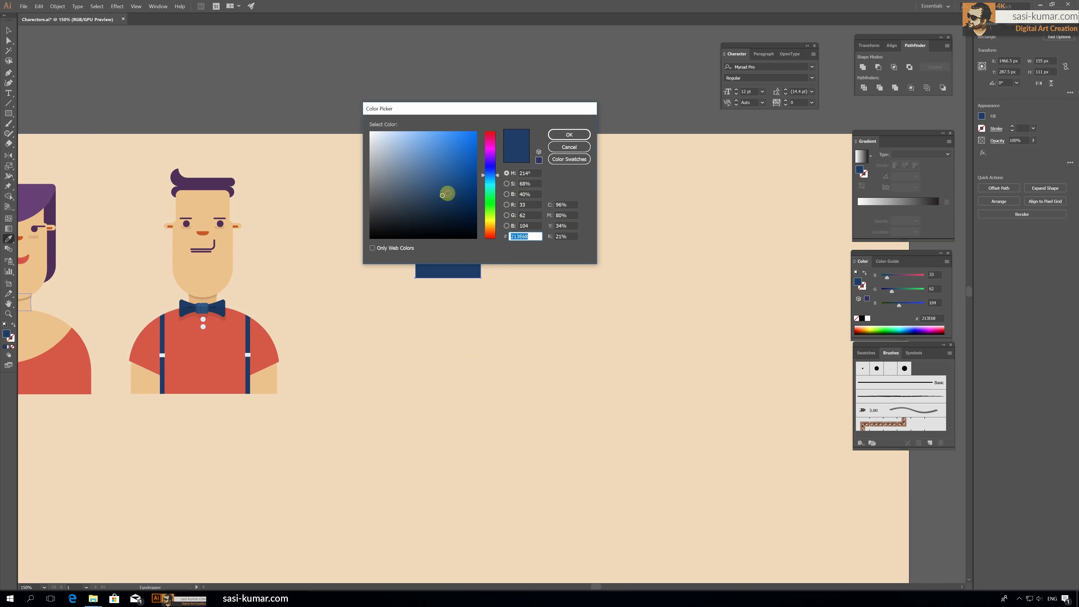
pyautogui.press('Return')
pyautogui.click(13, 325)
pyautogui.click(1012, 126)
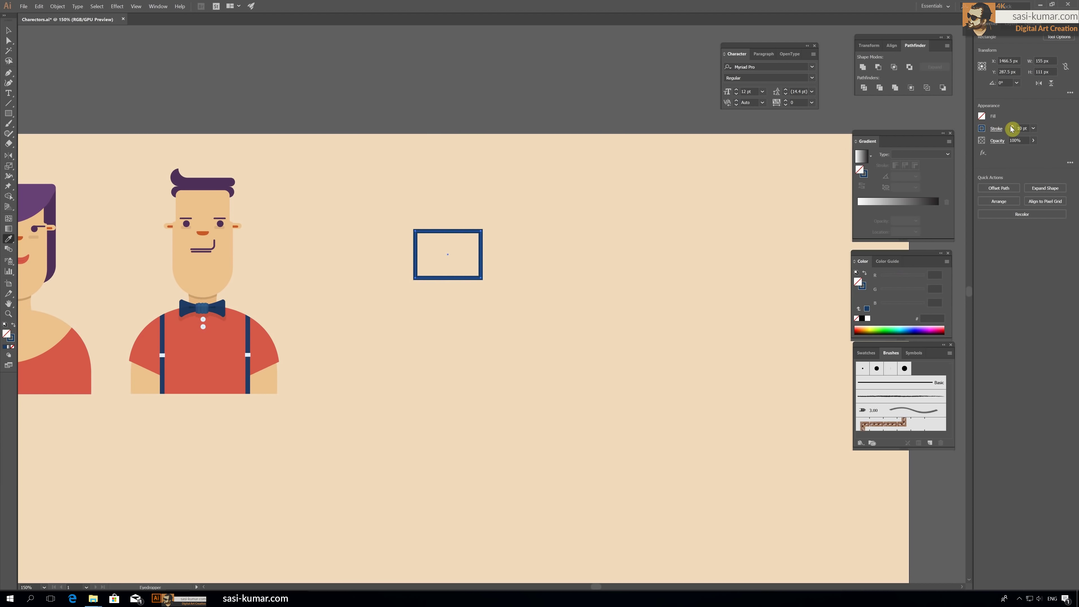
# Step: Move the rectangle's bottom-right corner point left to taper it into a trapezoid
pyautogui.press('Left')
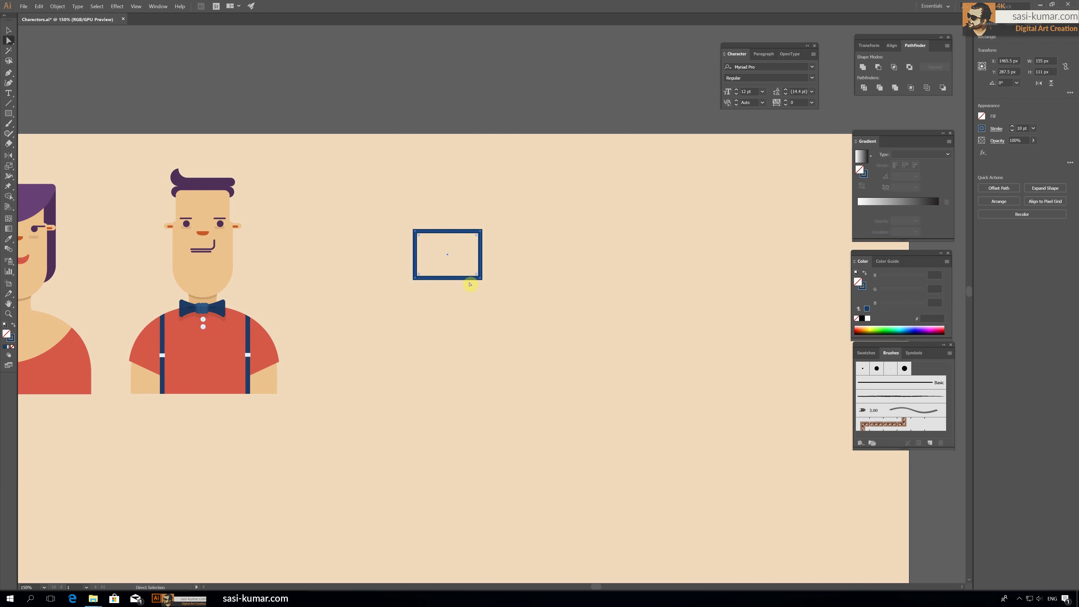
pyautogui.click(480, 279)
pyautogui.press('Left')
pyautogui.press('Left')
pyautogui.hotkey('ctrl', 'k')
pyautogui.press('Return')
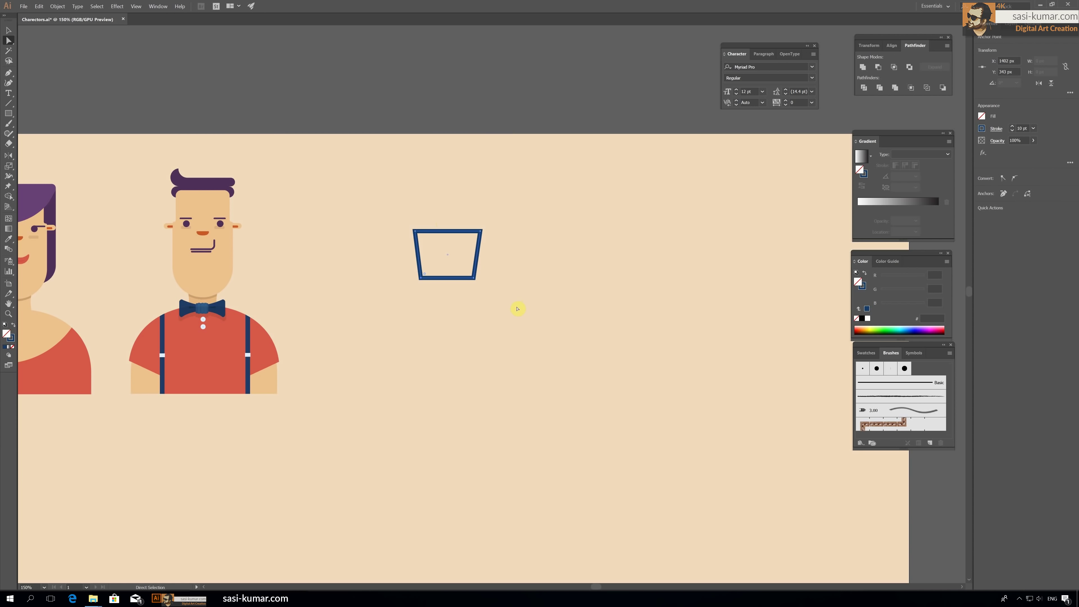
pyautogui.click(478, 236)
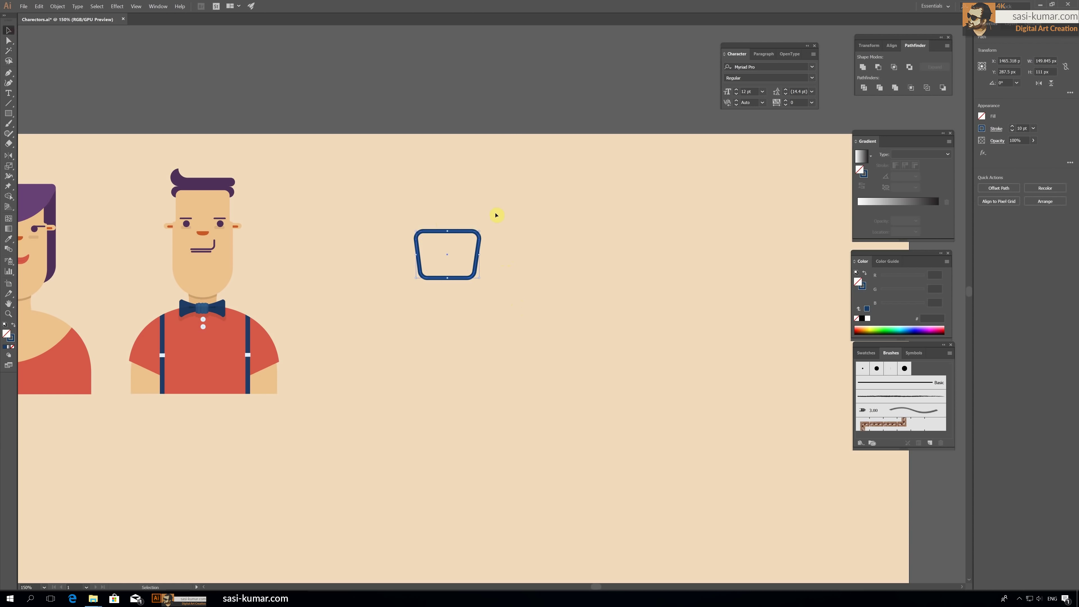
# Step: Fill the trapezoid lens with light cyan CAF9F5
pyautogui.doubleClick(6, 333)
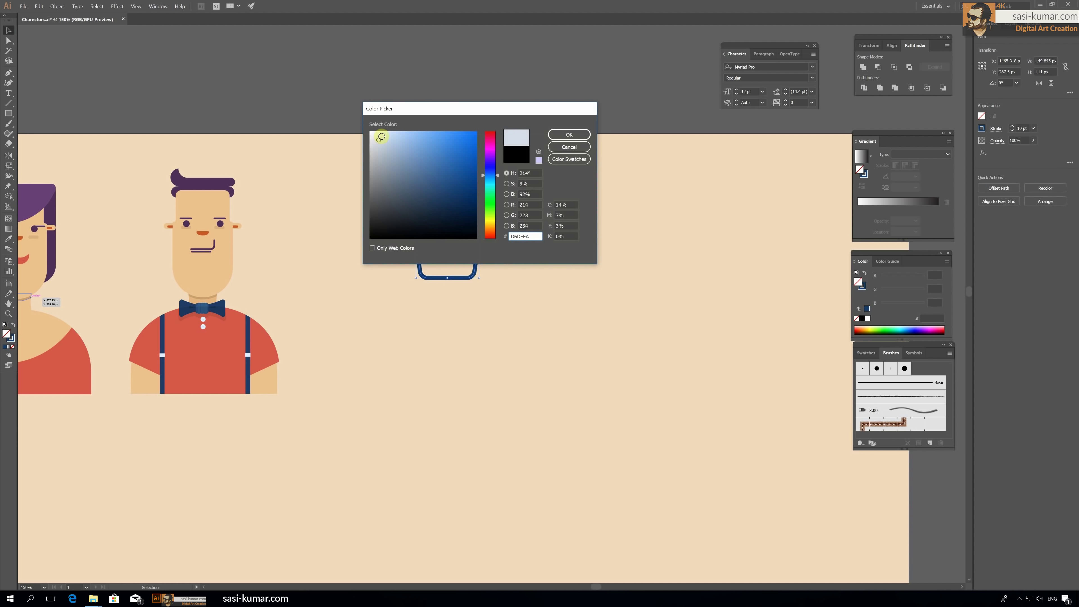
pyautogui.click(444, 150)
pyautogui.click(571, 135)
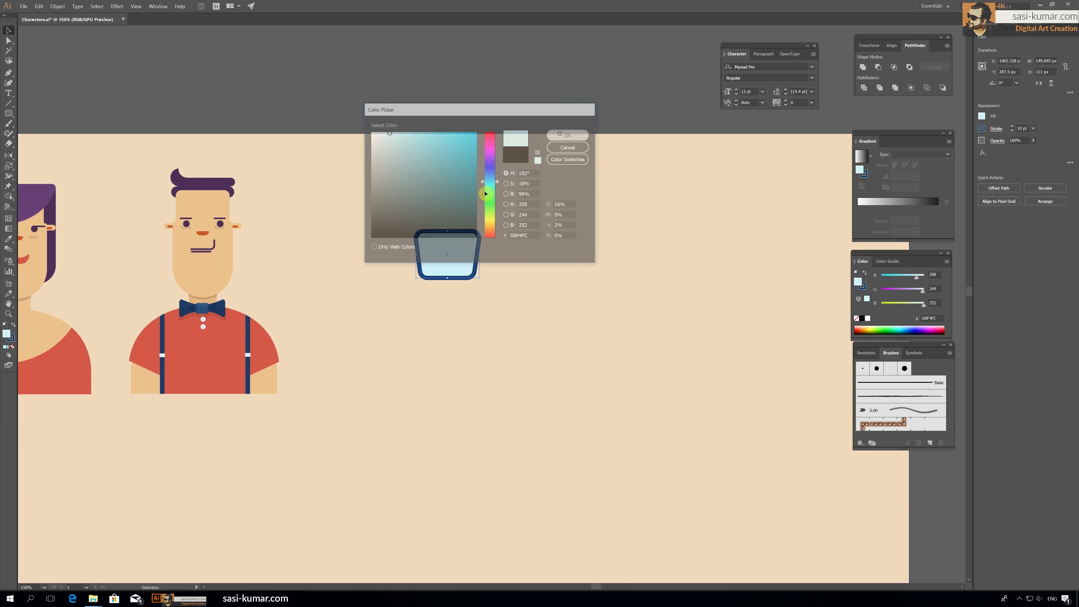
pyautogui.doubleClick(9, 336)
pyautogui.click(386, 148)
pyautogui.click(549, 138)
pyautogui.click(527, 210)
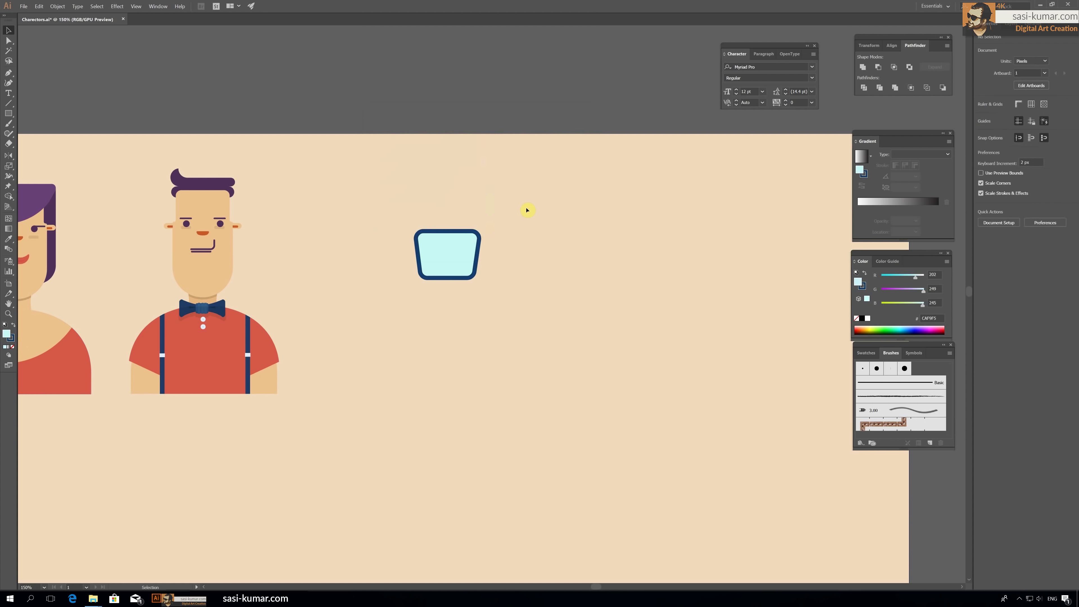
# Step: Select the lens, show its anchor points, and zoom in on it
pyautogui.click(8, 40)
pyautogui.click(447, 254)
pyautogui.hotkey('ctrl', '+')
pyautogui.hotkey('ctrl', '+')
pyautogui.hotkey('ctrl', '+')
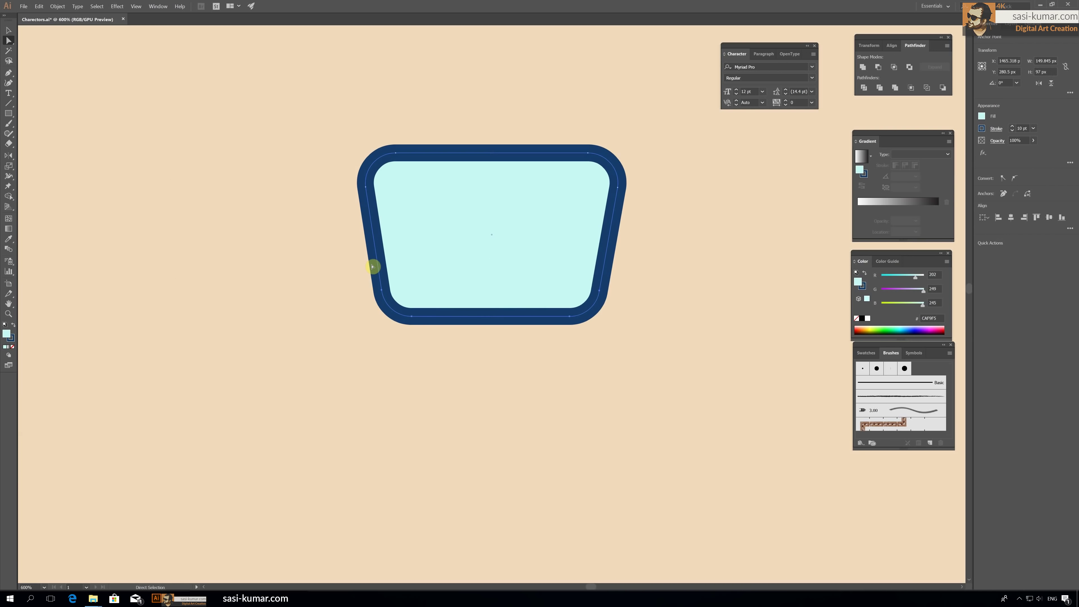
pyautogui.moveTo(372, 266); pyautogui.dragTo(173, 296)
# Step: Pen-draw a wing shape at the lens's top-right corner, dark blue fill and no stroke
pyautogui.press('p')
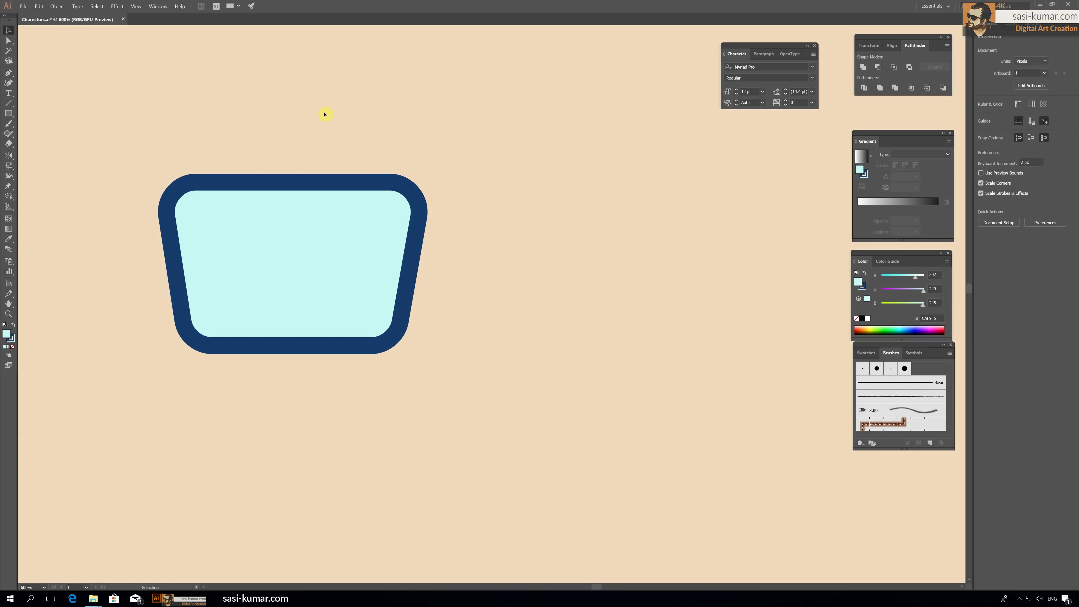
pyautogui.click(332, 184)
pyautogui.moveTo(414, 238); pyautogui.dragTo(435, 260)
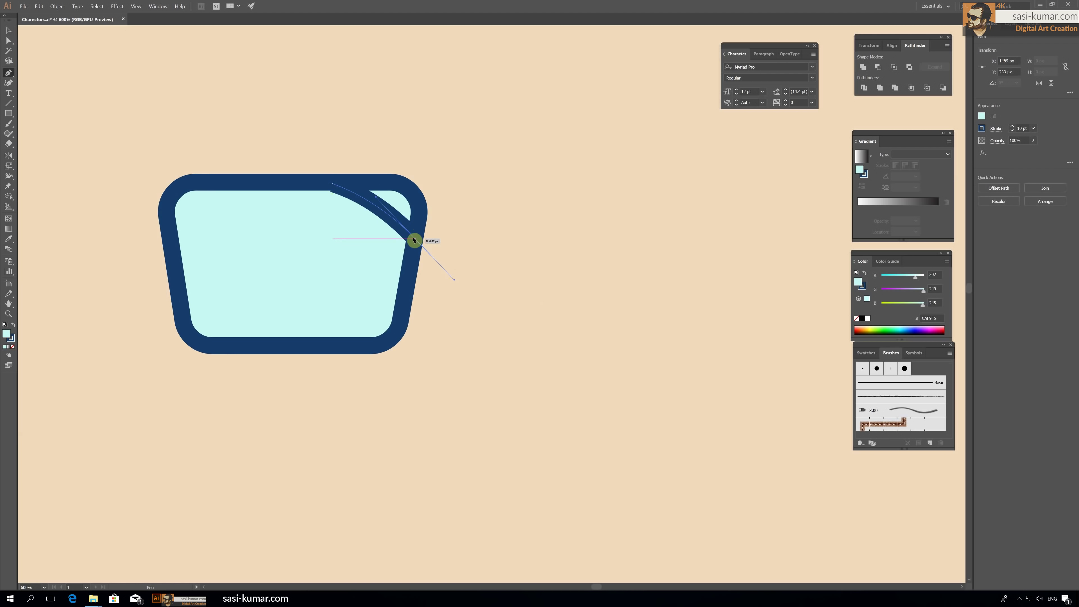
pyautogui.click(446, 192)
pyautogui.click(427, 167)
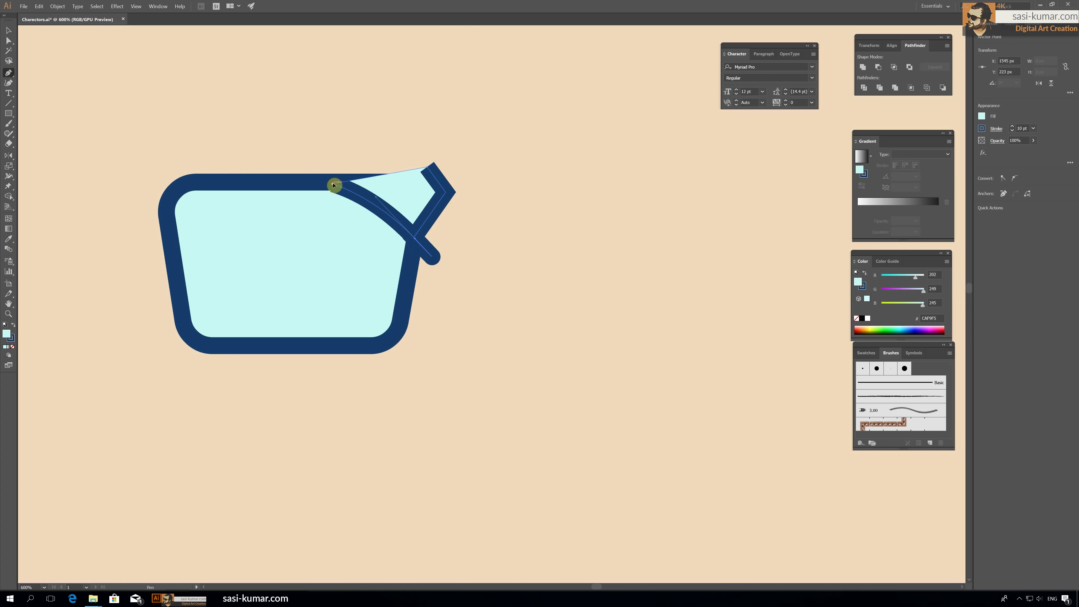
pyautogui.click(332, 184)
pyautogui.click(14, 324)
pyautogui.click(13, 347)
# Step: Adjust the wing's anchor points into a pointed flare with Direct Selection
pyautogui.click(8, 30)
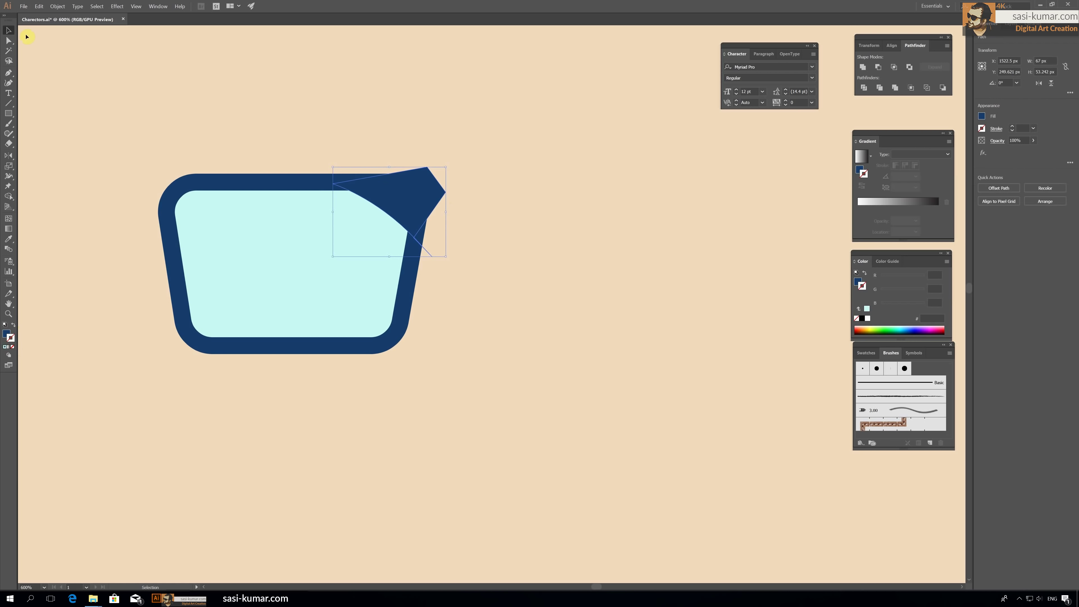
pyautogui.scroll(5, 414, 236)
pyautogui.moveTo(495, 354); pyautogui.dragTo(558, 344)
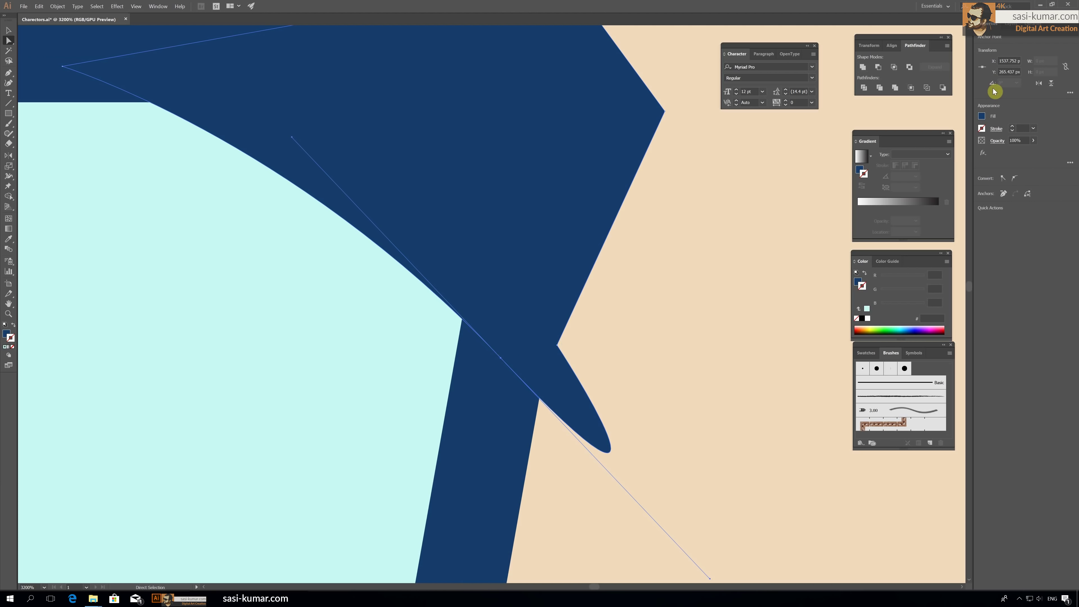
pyautogui.moveTo(505, 363); pyautogui.dragTo(559, 381)
pyautogui.scroll(3, 616, 306)
pyautogui.moveTo(615, 306); pyautogui.dragTo(551, 250)
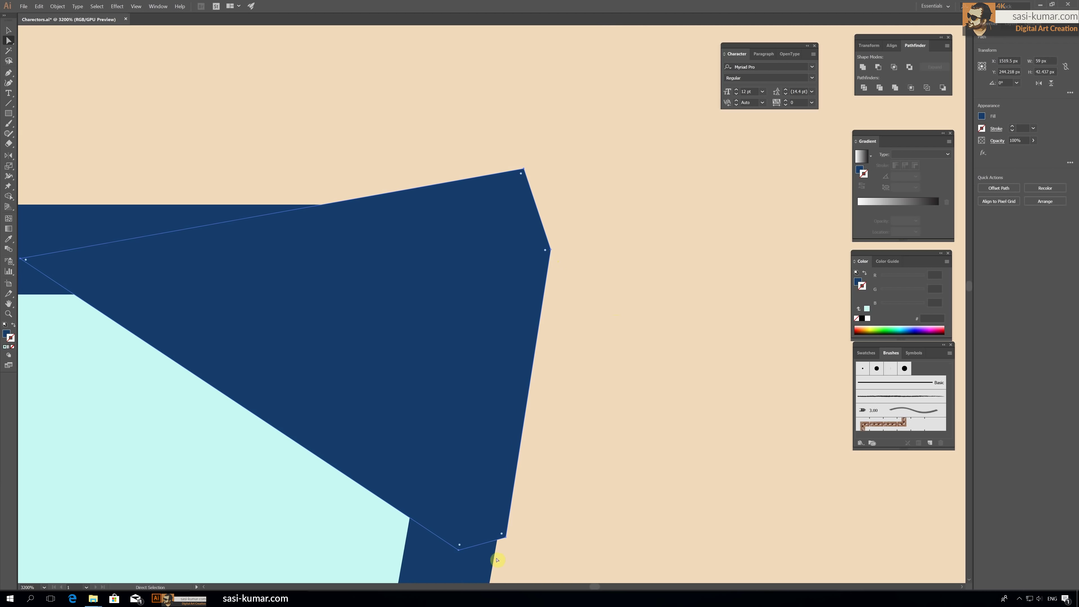
pyautogui.moveTo(515, 170); pyautogui.dragTo(508, 163)
pyautogui.hotkey('ctrl', '-')
pyautogui.hotkey('ctrl', '-')
pyautogui.hotkey('ctrl', '-')
pyautogui.click(452, 185)
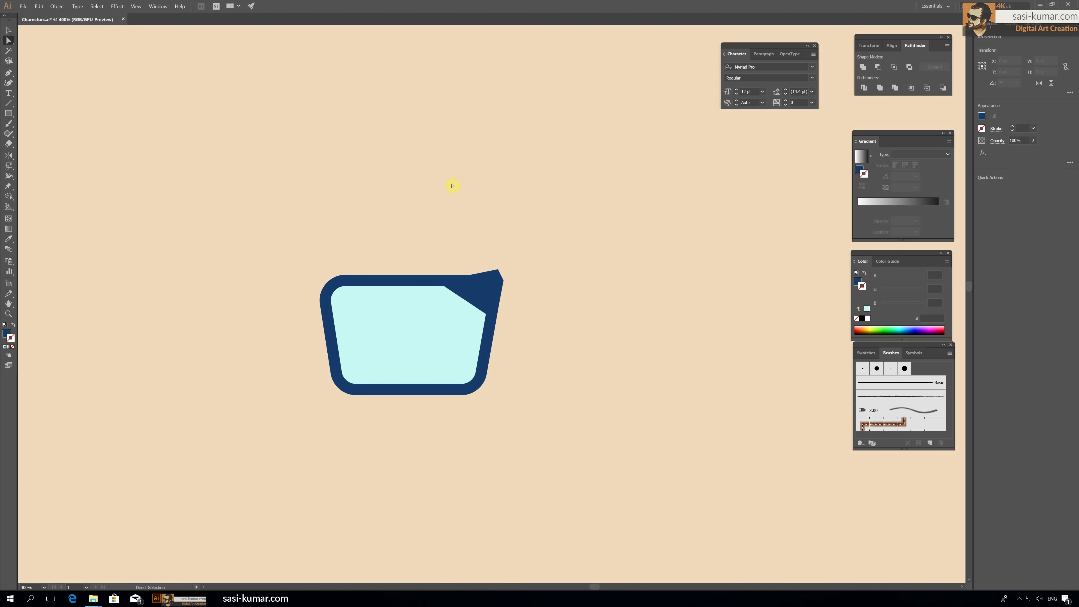
pyautogui.click(476, 306)
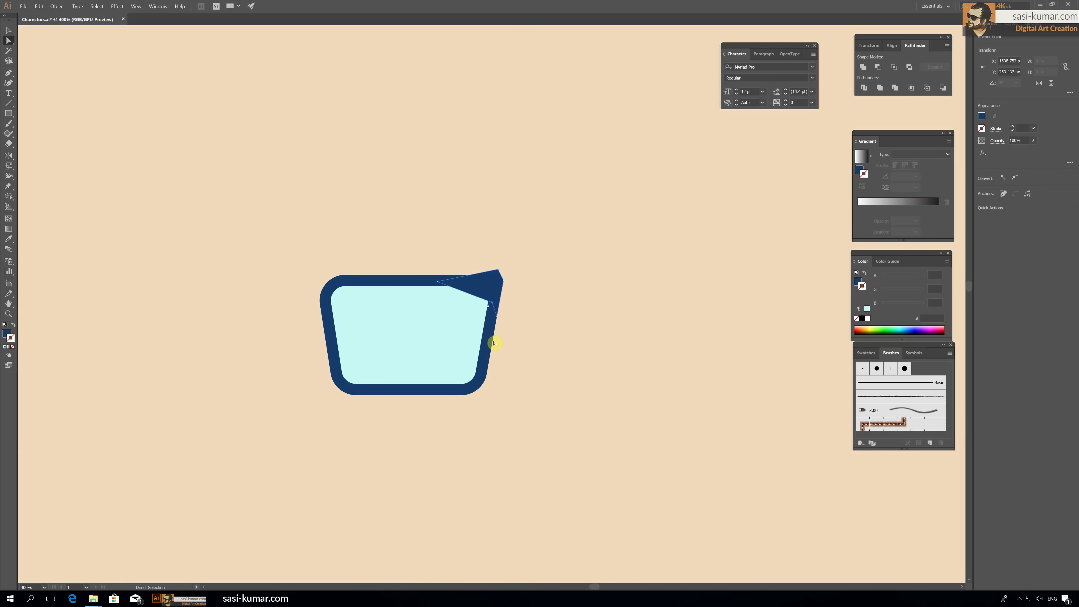
pyautogui.moveTo(437, 282); pyautogui.dragTo(439, 283)
# Step: Expand the lens frame's outline via Object > Expand, then try Pathfinder Unite (undone)
pyautogui.hotkey('ctrl', 'a')
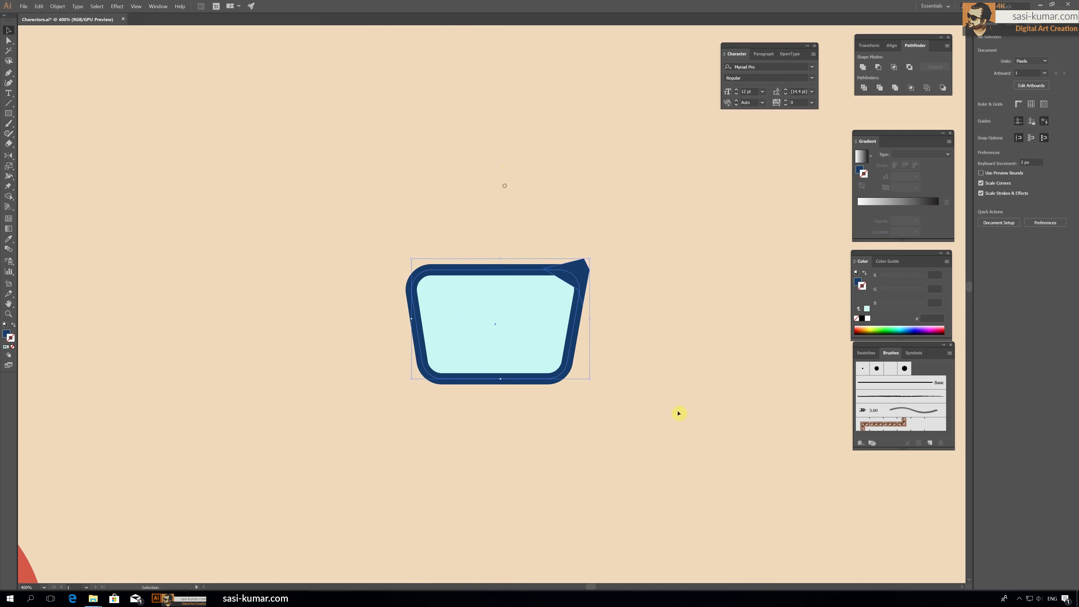
pyautogui.click(57, 6)
pyautogui.click(72, 115)
pyautogui.click(39, 122)
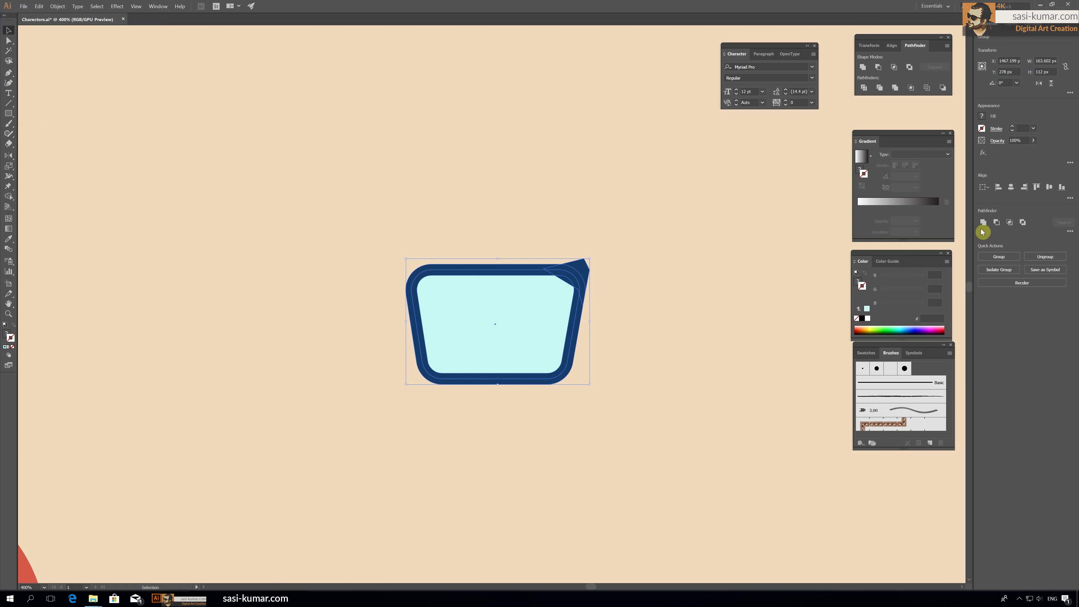
pyautogui.click(876, 68)
pyautogui.hotkey('ctrl', 'z')
# Step: Select the wing inside the frame group, then select the whole lens
pyautogui.doubleClick(530, 277)
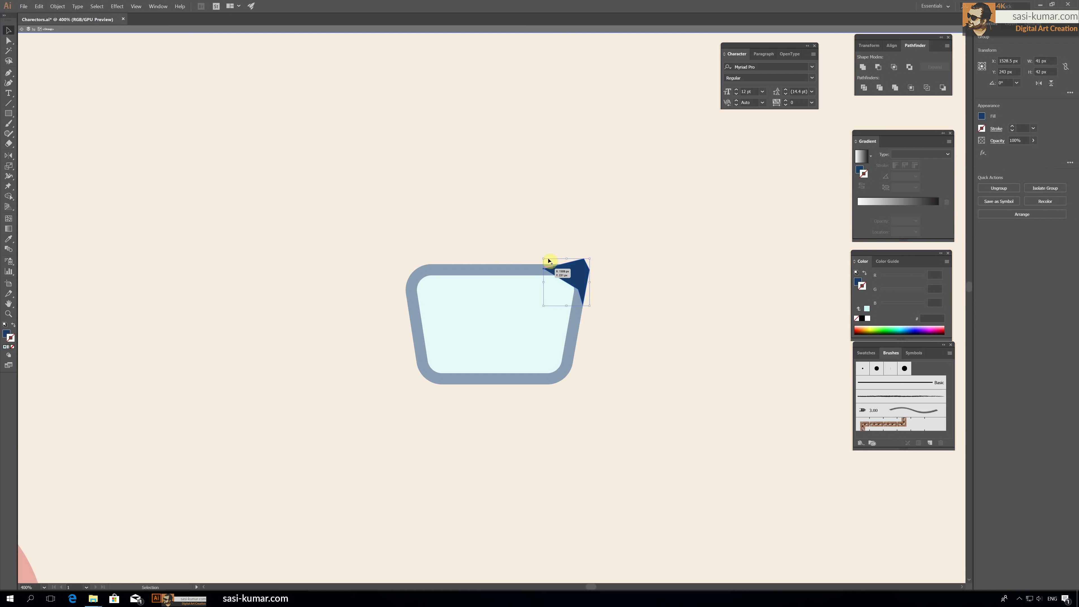
pyautogui.click(525, 264)
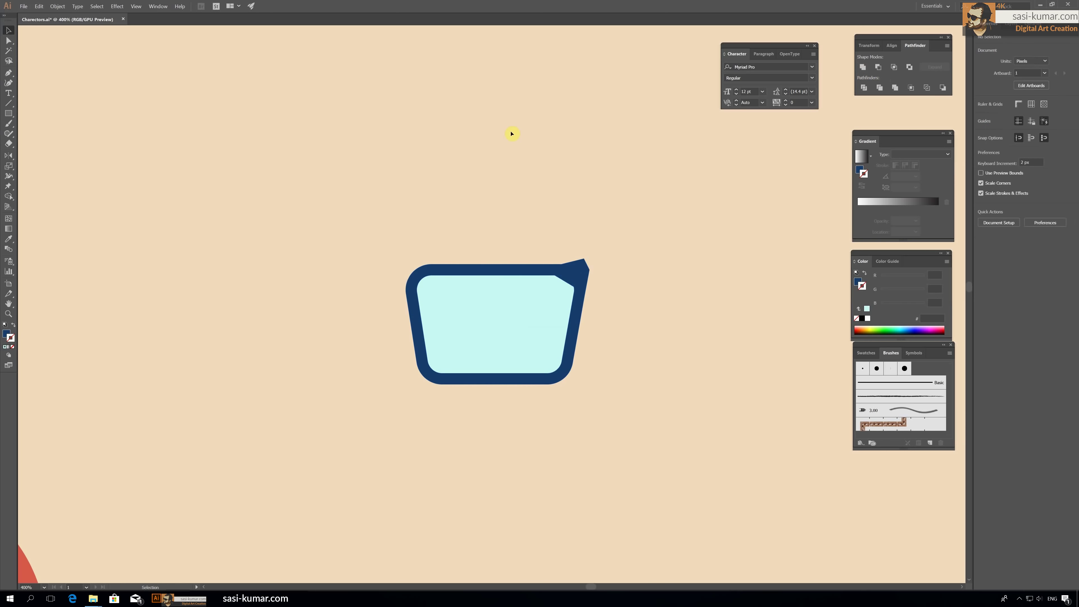
pyautogui.moveTo(613, 187); pyautogui.dragTo(638, 405)
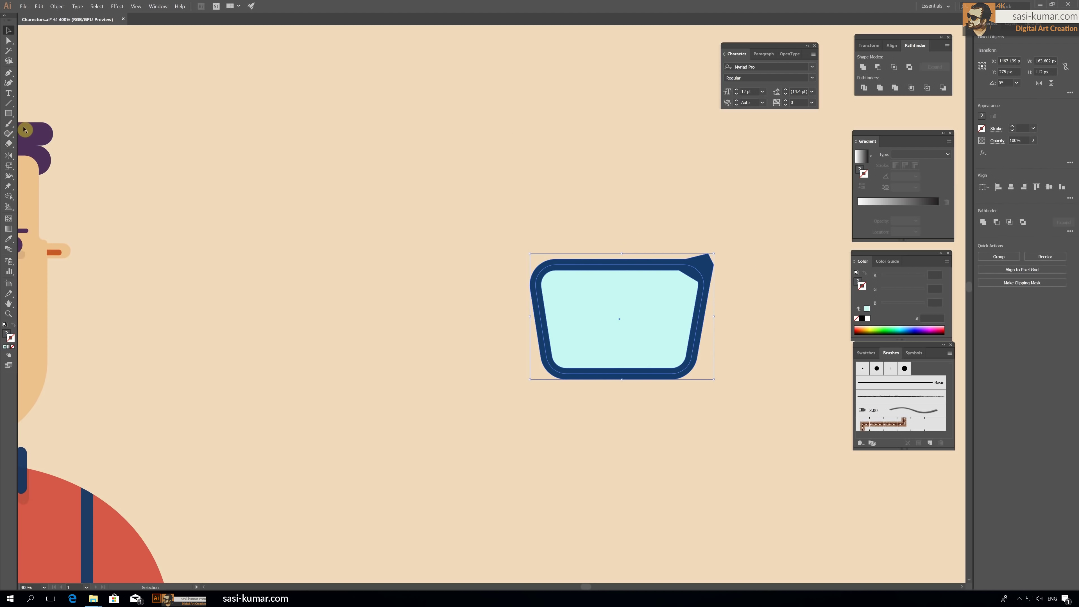
# Step: Reflect a copy of the lens, top-align both lenses and group them into a pair
pyautogui.doubleClick(8, 155)
pyautogui.click(29, 134)
pyautogui.moveTo(620, 319); pyautogui.dragTo(419, 325)
pyautogui.click(893, 45)
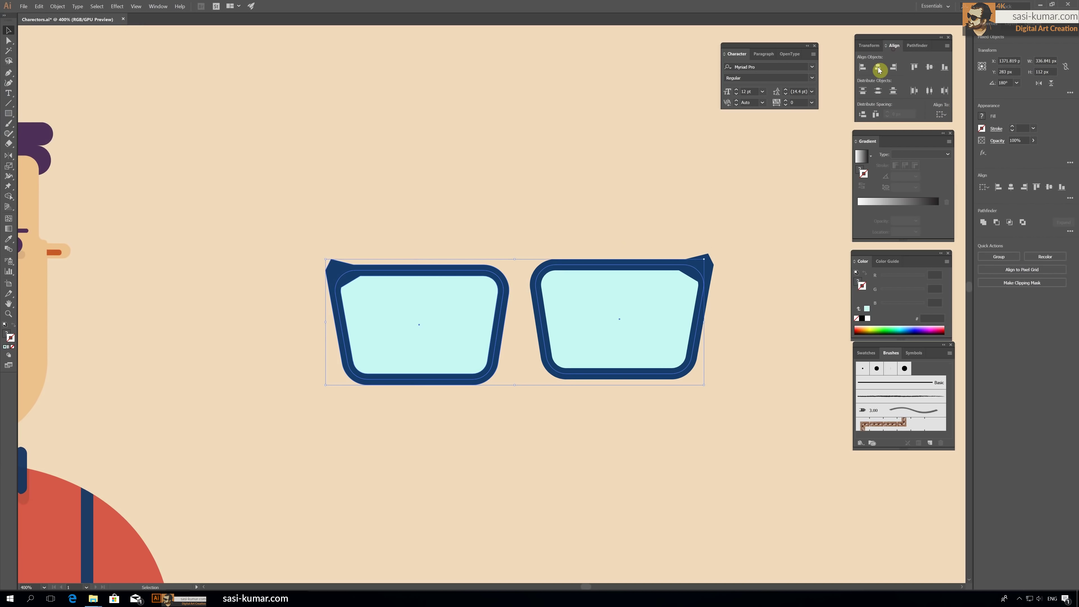
pyautogui.click(619, 170)
pyautogui.click(361, 374)
pyautogui.click(609, 164)
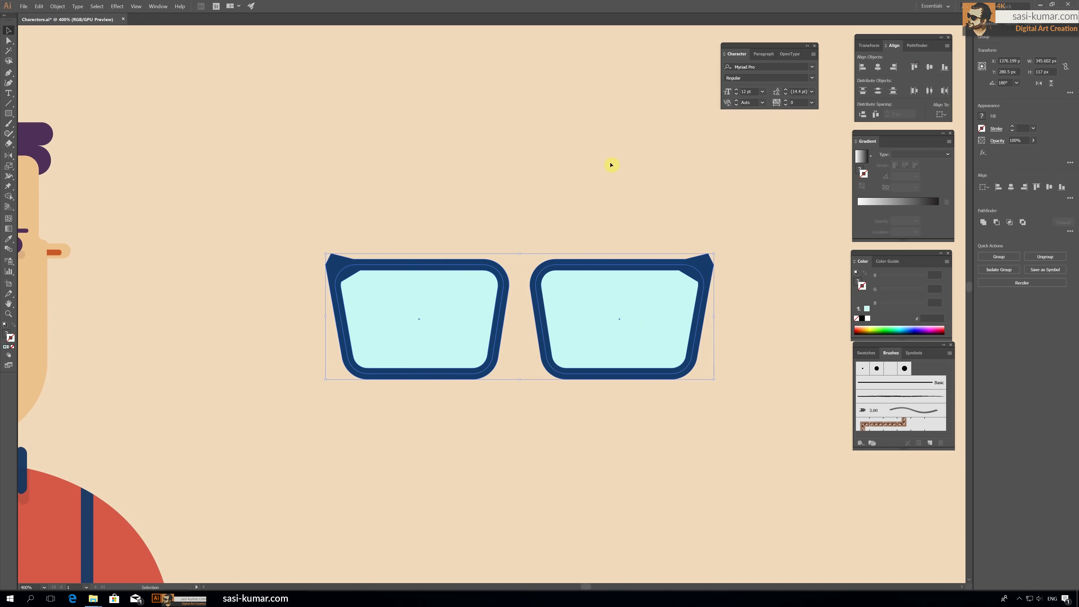
# Step: Move the glasses onto the face and scale them down to sit over the eyes
pyautogui.moveTo(450, 311); pyautogui.dragTo(217, 289)
pyautogui.moveTo(697, 234); pyautogui.dragTo(504, 298)
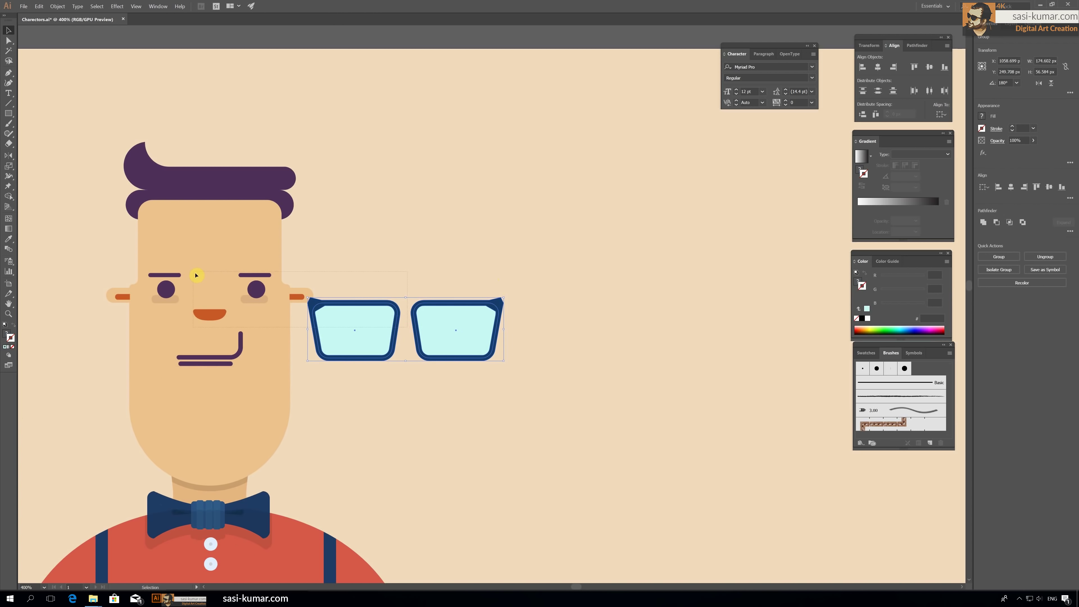
pyautogui.moveTo(435, 324); pyautogui.dragTo(239, 285)
pyautogui.moveTo(313, 256); pyautogui.dragTo(298, 256)
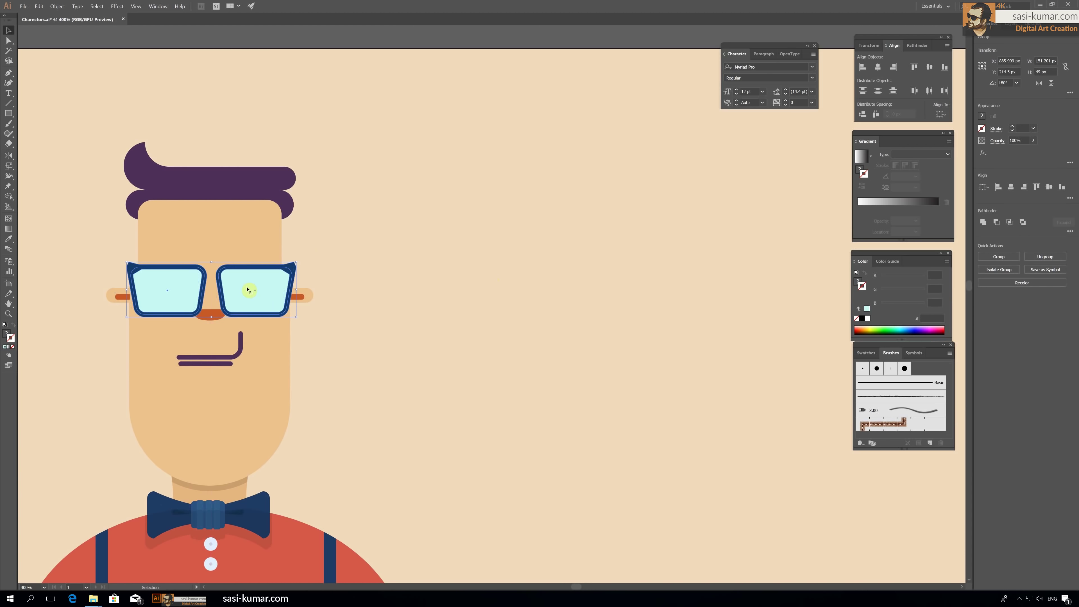
pyautogui.click(398, 215)
pyautogui.hotkey('ctrl', '=')
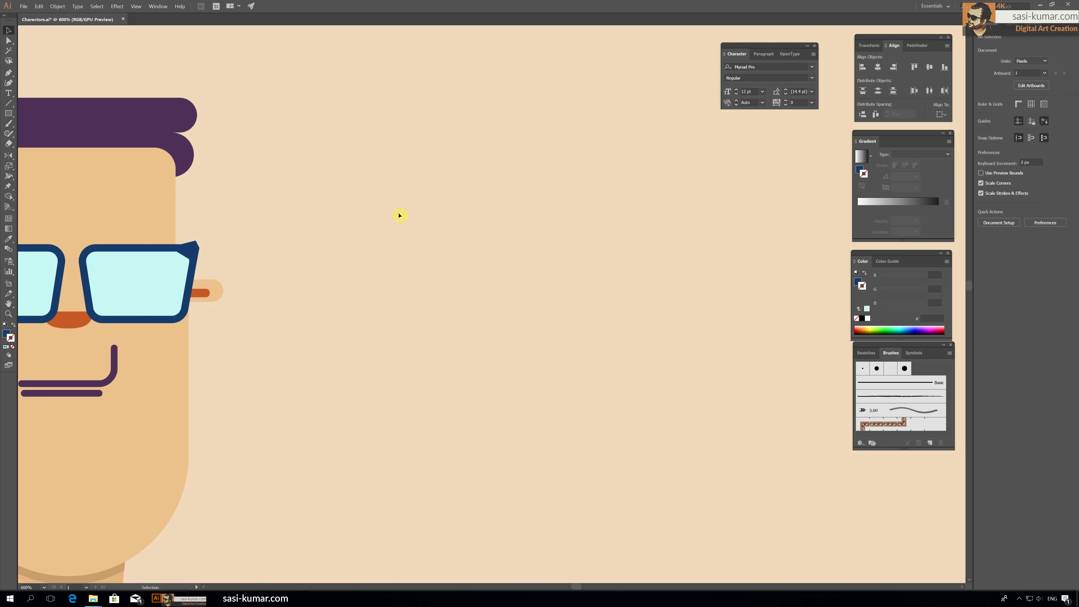
pyautogui.hscroll(-3, 398, 215)
# Step: Tilt the left eyebrow at an angle and select the pupils behind the glasses
pyautogui.doubleClick(282, 270)
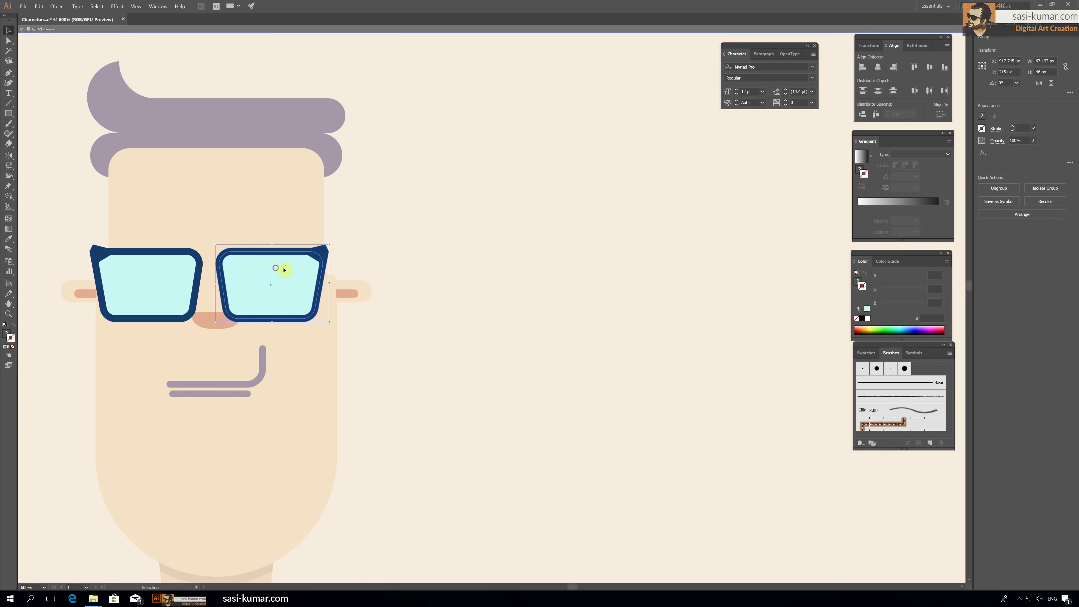
pyautogui.keyDown('shift'); pyautogui.click(173, 282); pyautogui.keyUp('shift')
pyautogui.press('Escape')
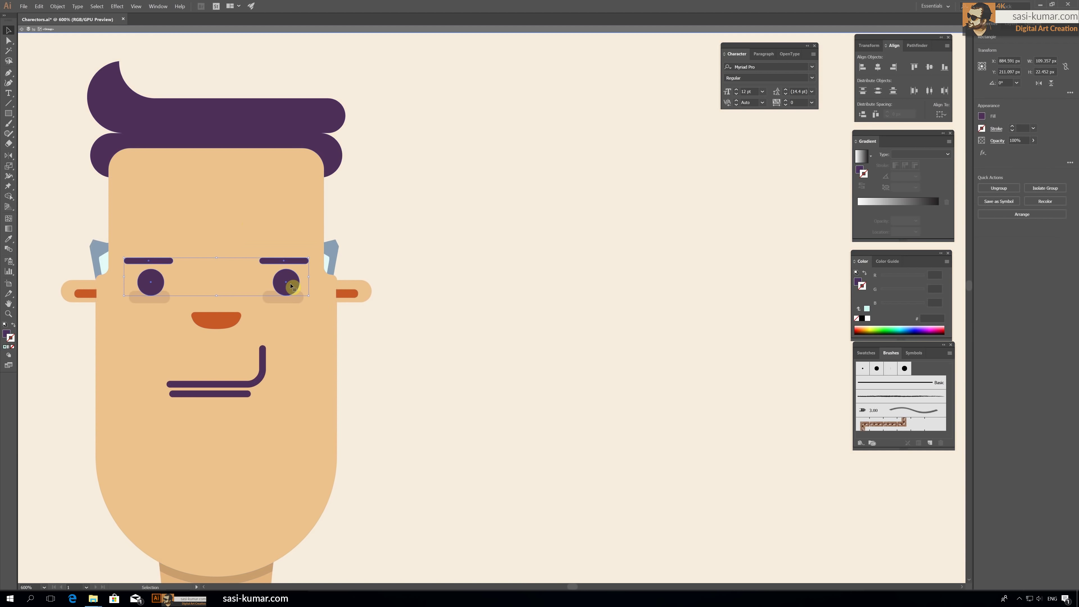
pyautogui.click(409, 224)
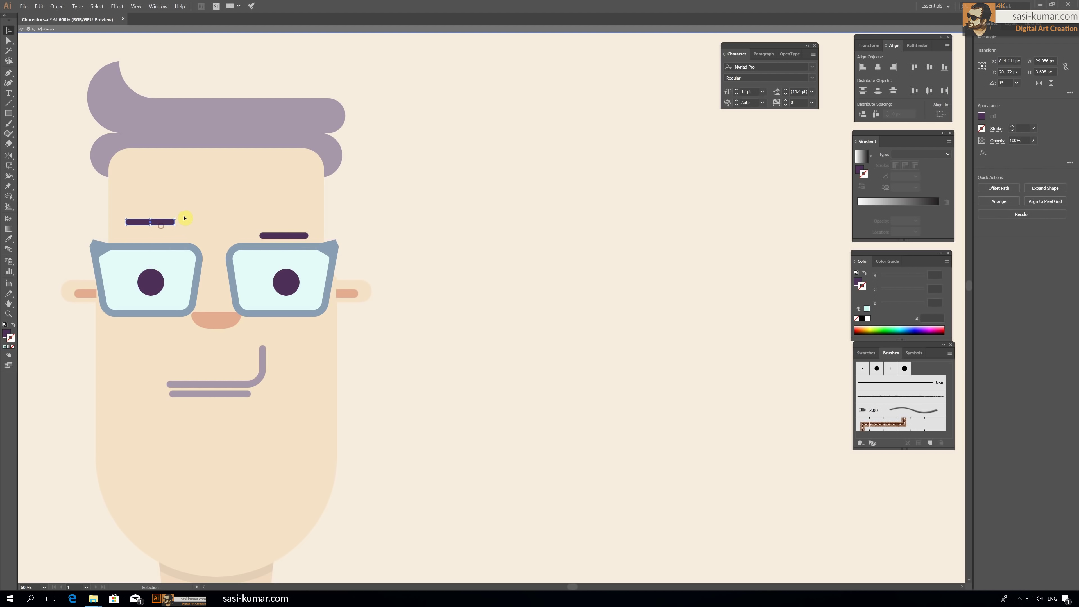
pyautogui.moveTo(180, 238); pyautogui.dragTo(161, 274)
pyautogui.click(293, 274)
pyautogui.click(141, 288)
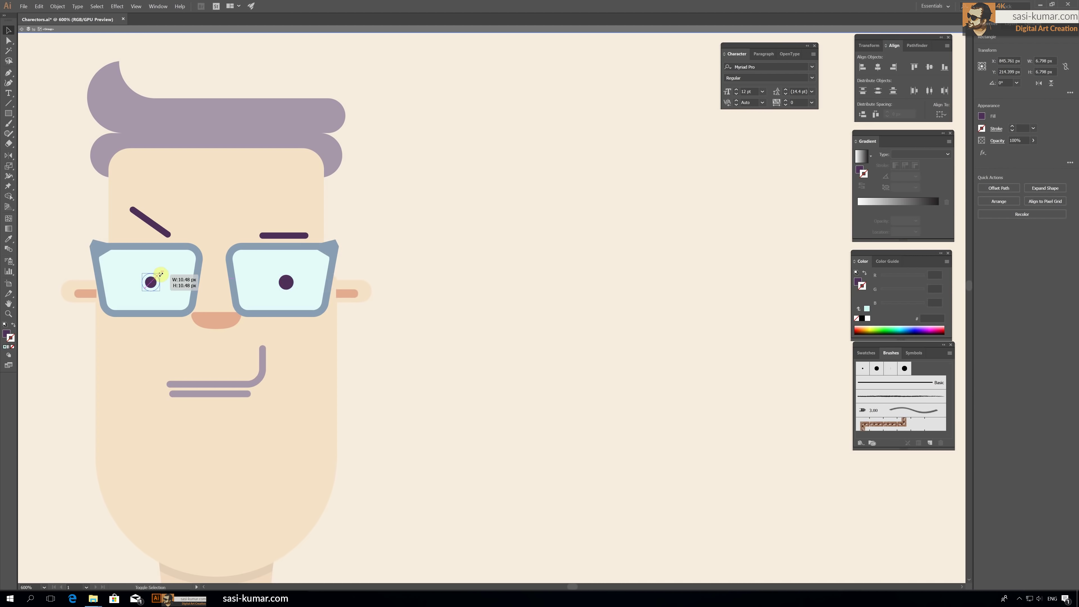
# Step: Draw a small rectangular bridge joining the two lenses inside the glasses group
pyautogui.doubleClick(452, 221)
pyautogui.hotkey('ctrl', '+')
pyautogui.hotkey('ctrl', '+')
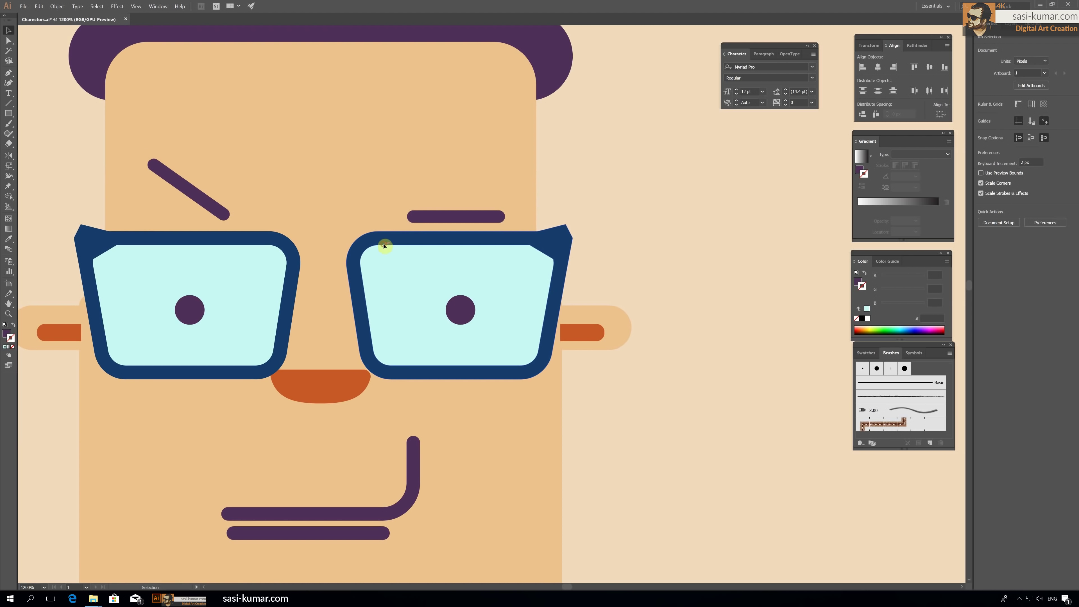
pyautogui.doubleClick(384, 246)
pyautogui.press('m')
pyautogui.moveTo(351, 274); pyautogui.dragTo(352, 277)
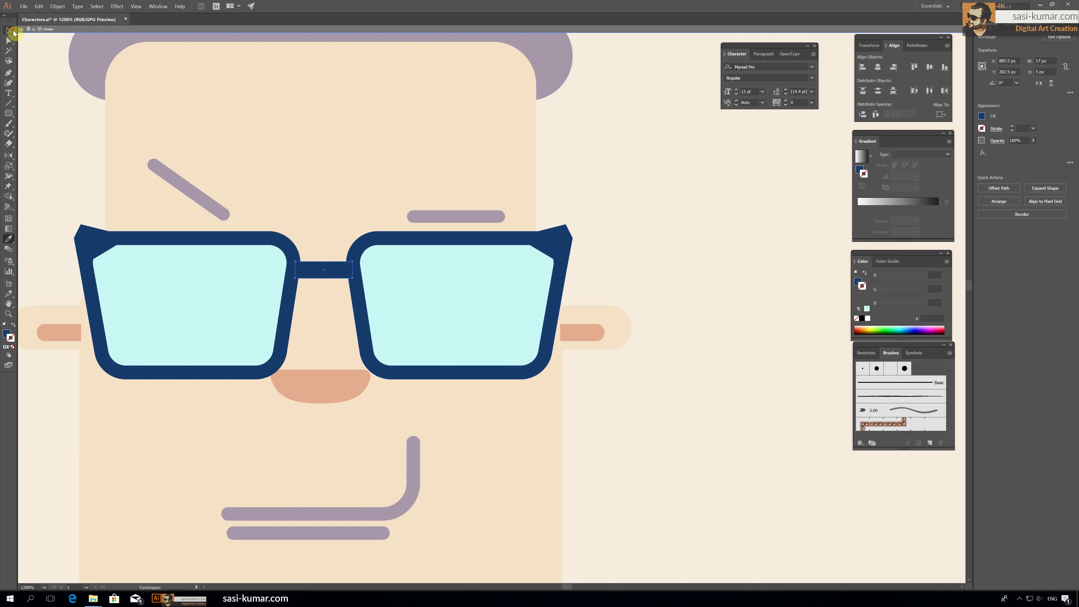
# Step: Select the lenses, frames and bridge, then combine them with Pathfinder so the eyes show through
pyautogui.click(8, 30)
pyautogui.keyDown('shift'); pyautogui.click(443, 239); pyautogui.keyUp('shift')
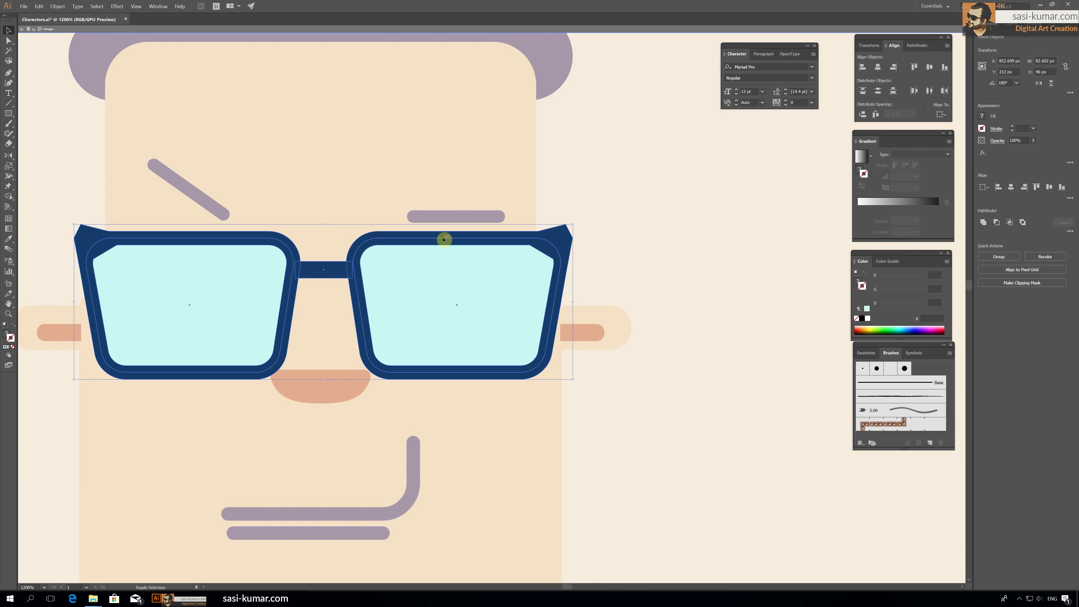
pyautogui.click(914, 67)
pyautogui.hotkey('ctrl', 'z')
pyautogui.click(294, 250)
pyautogui.keyDown('shift'); pyautogui.click(340, 273); pyautogui.keyUp('shift')
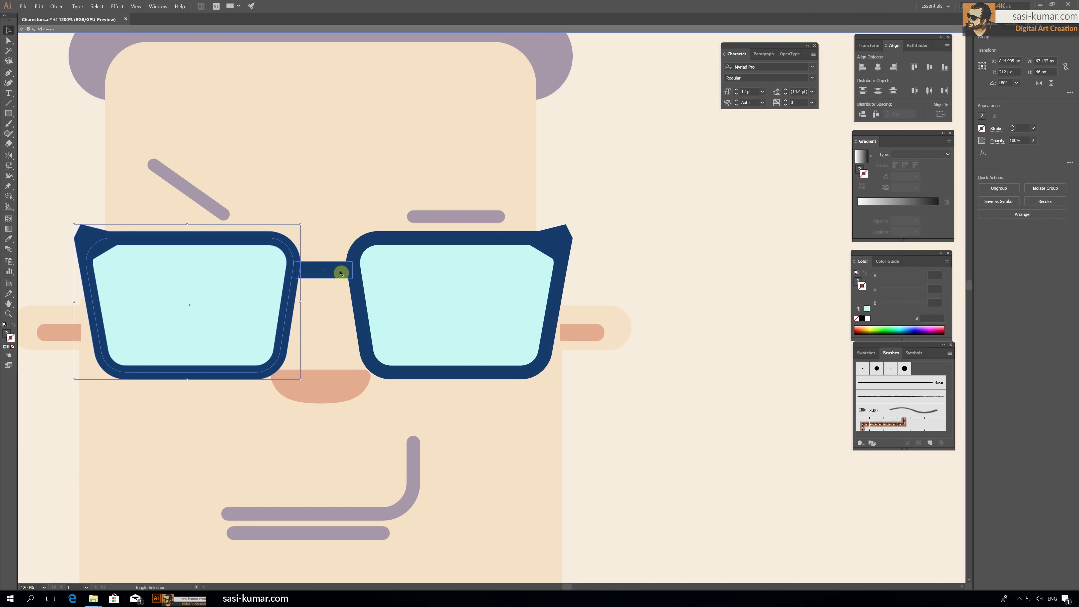
pyautogui.press('a')
pyautogui.keyDown('shift'); pyautogui.click(361, 243); pyautogui.keyUp('shift')
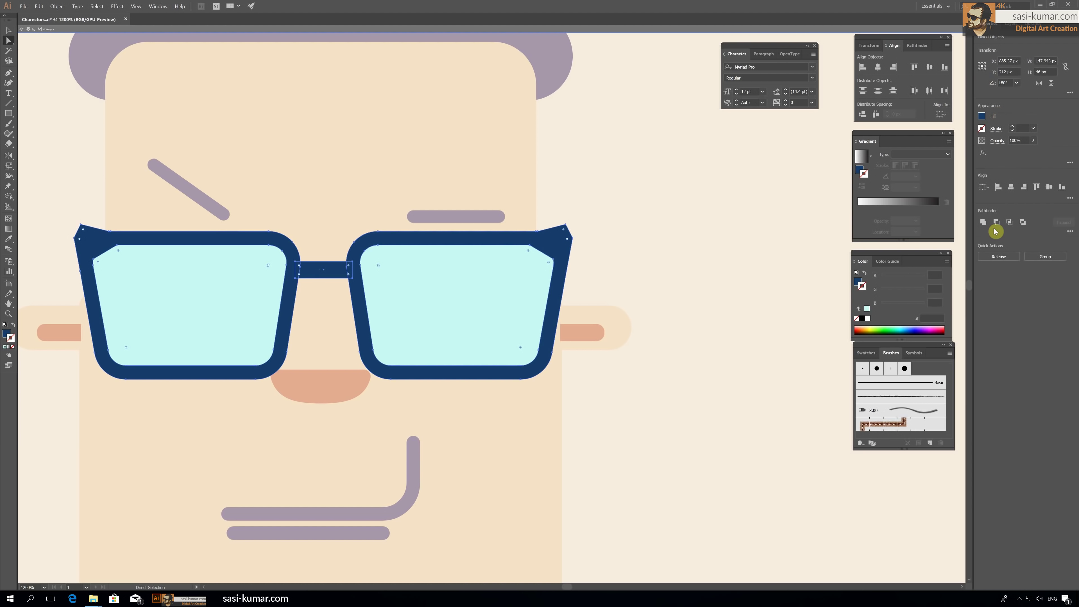
pyautogui.click(997, 222)
# Step: Select and inspect the man's group, then zoom out to both characters
pyautogui.hotkey('ctrl', '-')
pyautogui.hotkey('ctrl', '-')
pyautogui.hotkey('ctrl', '-')
pyautogui.hotkey('ctrl', '-')
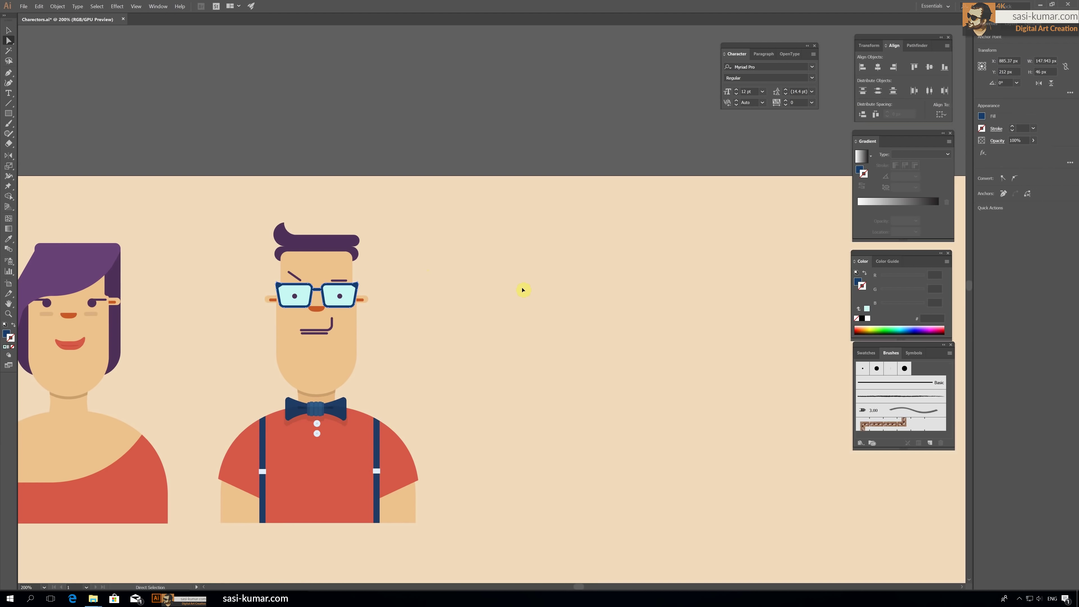
pyautogui.hotkey('ctrl', '+')
pyautogui.press('v')
pyautogui.click(525, 373)
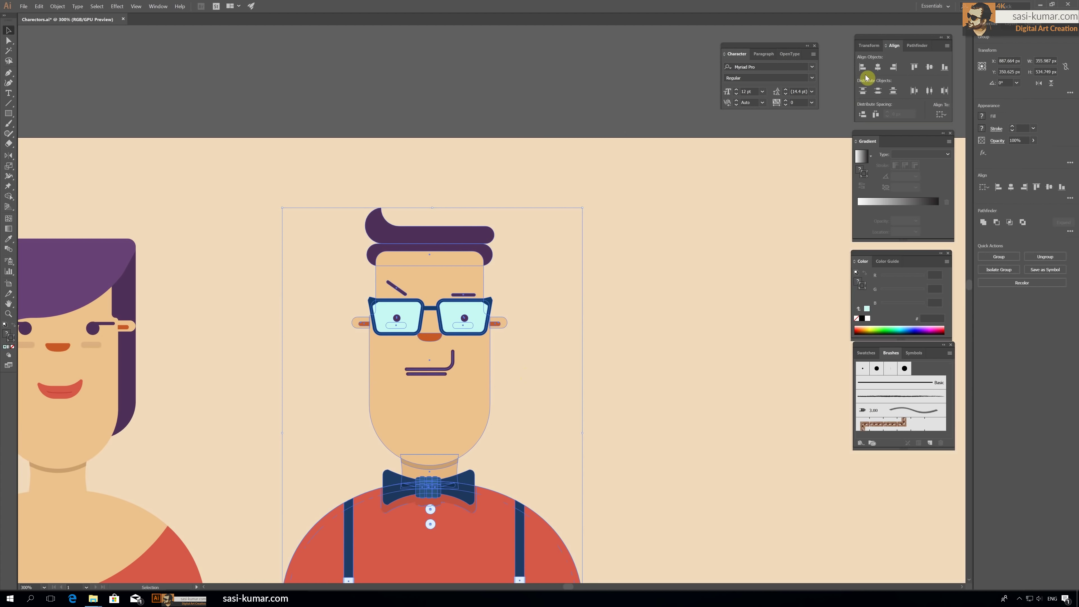
pyautogui.click(433, 133)
pyautogui.click(475, 354)
pyautogui.doubleClick(506, 341)
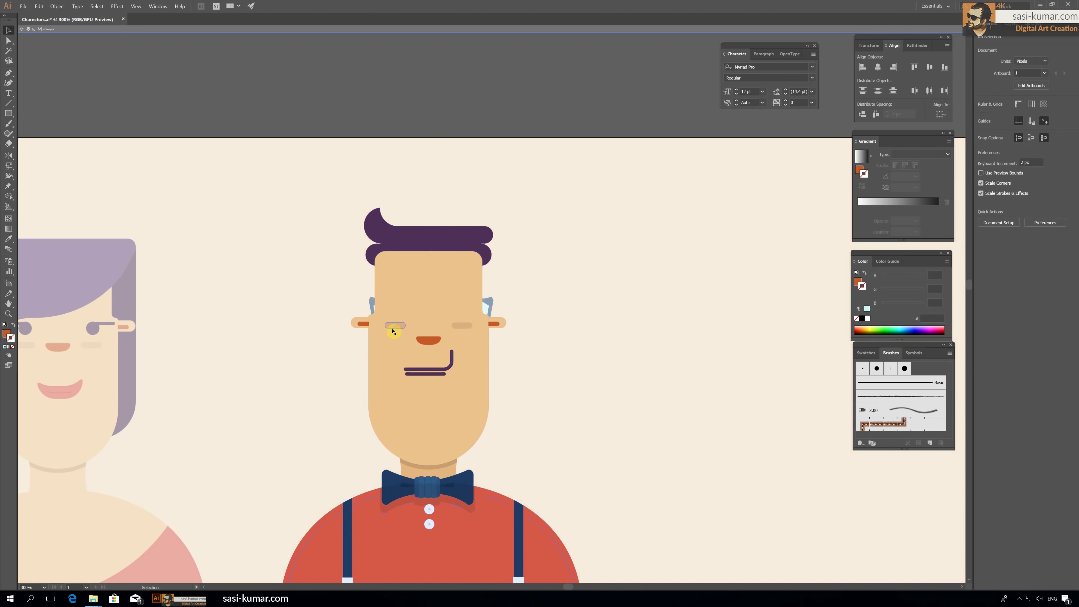
pyautogui.doubleClick(504, 371)
pyautogui.hotkey('ctrl', '-')
pyautogui.hotkey('ctrl', '-')
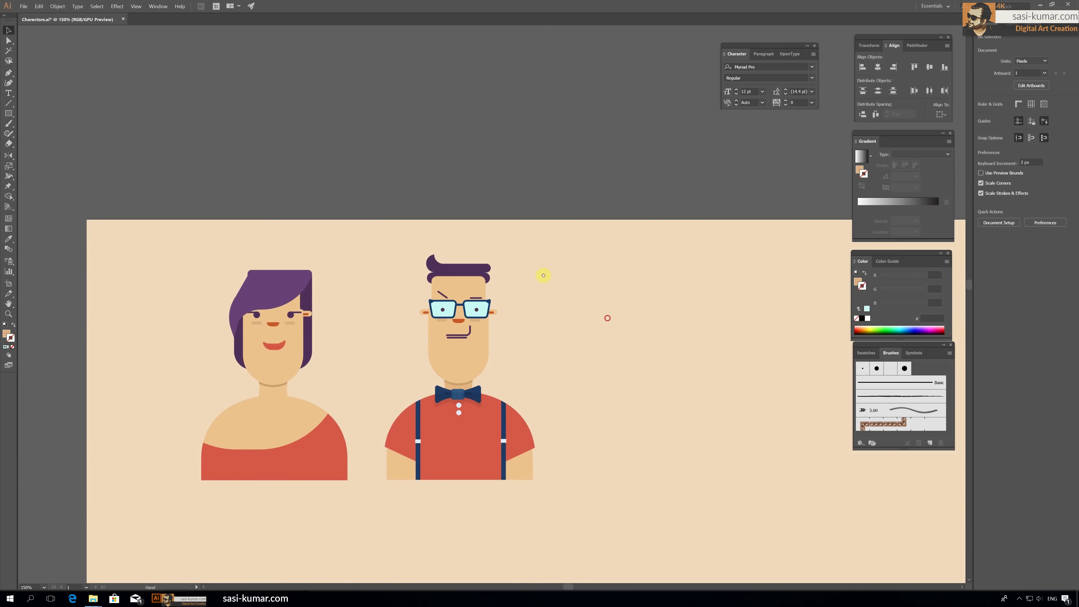
# Step: Check the glasses' lens paths with Direct Selection and view the artboard at 100%
pyautogui.click(357, 240)
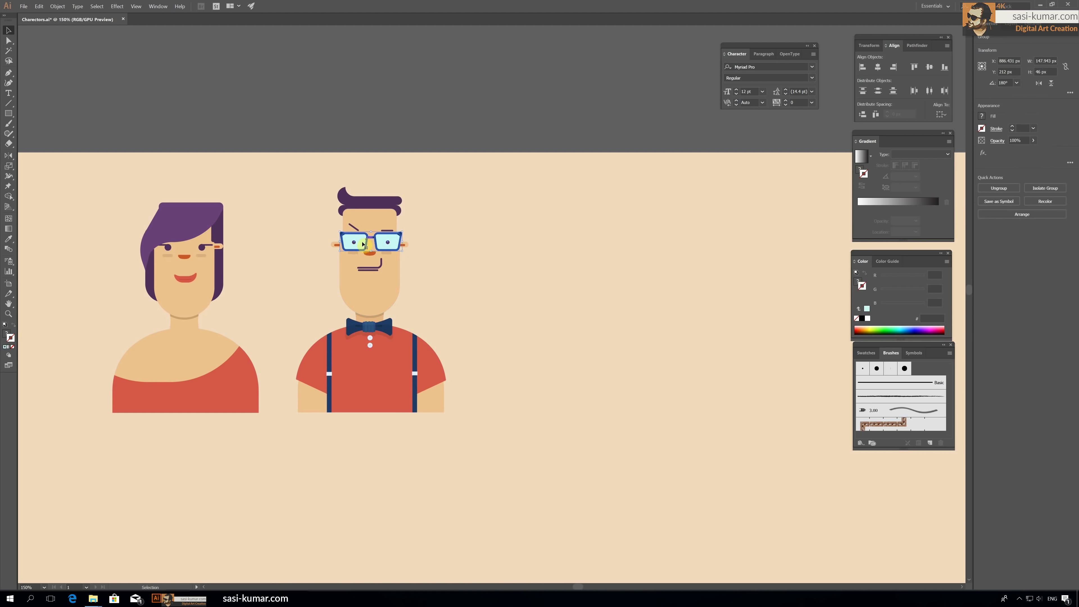
pyautogui.doubleClick(373, 241)
pyautogui.doubleClick(325, 241)
pyautogui.click(374, 240)
pyautogui.press('a')
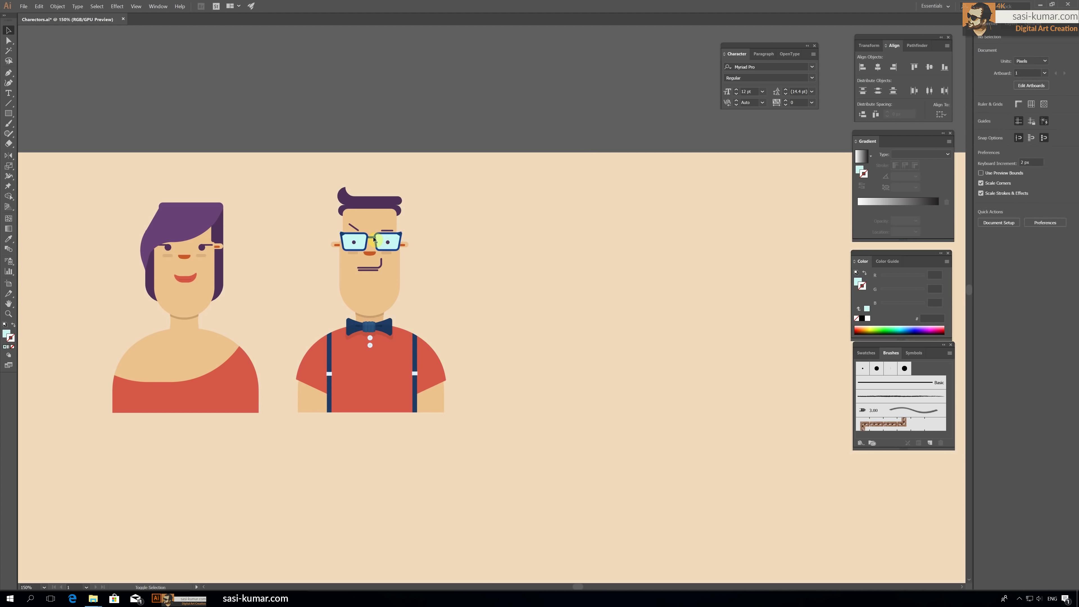
pyautogui.click(368, 241)
pyautogui.keyDown('shift'); pyautogui.click(368, 241); pyautogui.keyUp('shift')
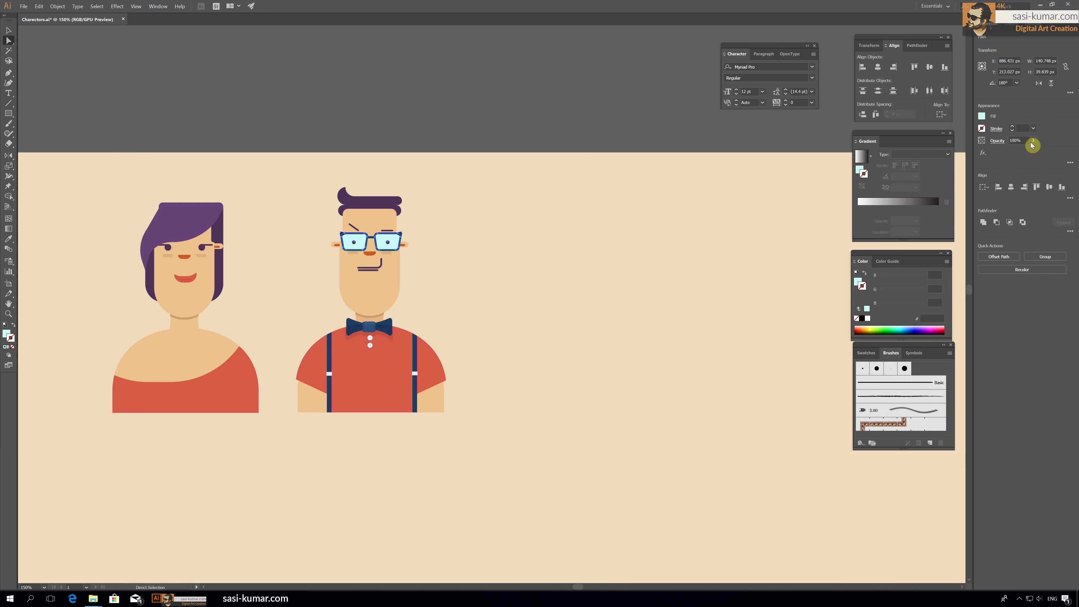
pyautogui.click(463, 113)
pyautogui.click(414, 241)
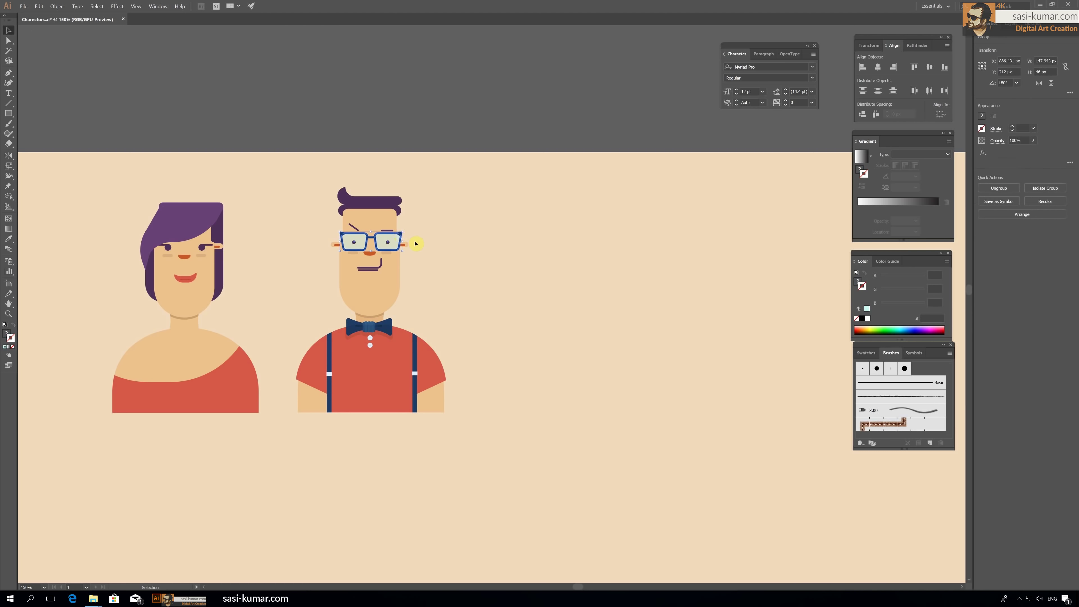
pyautogui.click(463, 234)
pyautogui.hotkey('ctrl', '+')
pyautogui.hotkey('ctrl', '1')
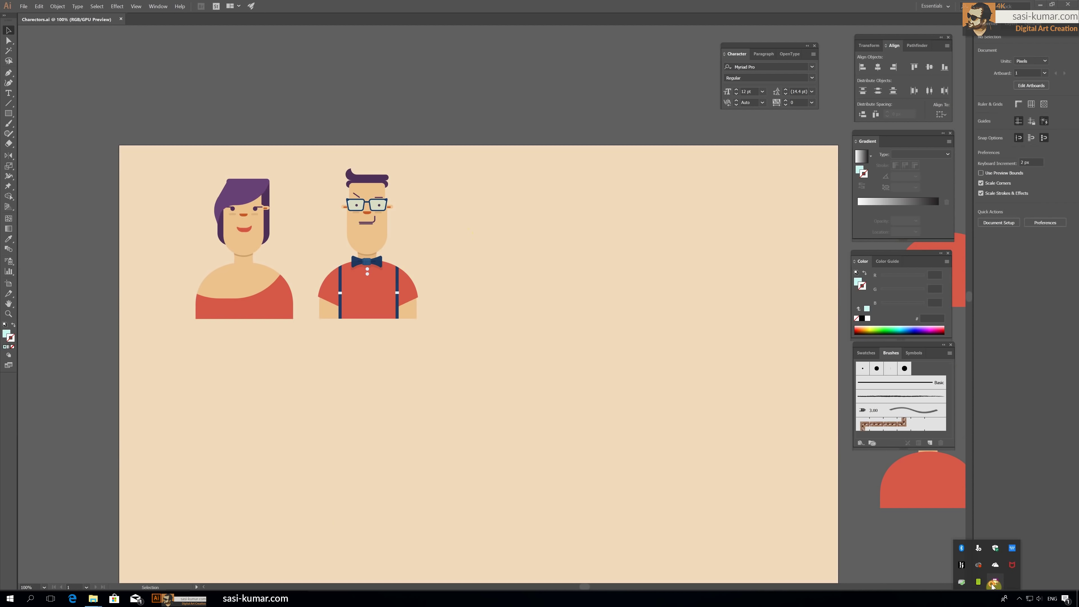
# Step: Place a copy of the purple-haired woman right of the man and ungroup it
pyautogui.click(225, 179)
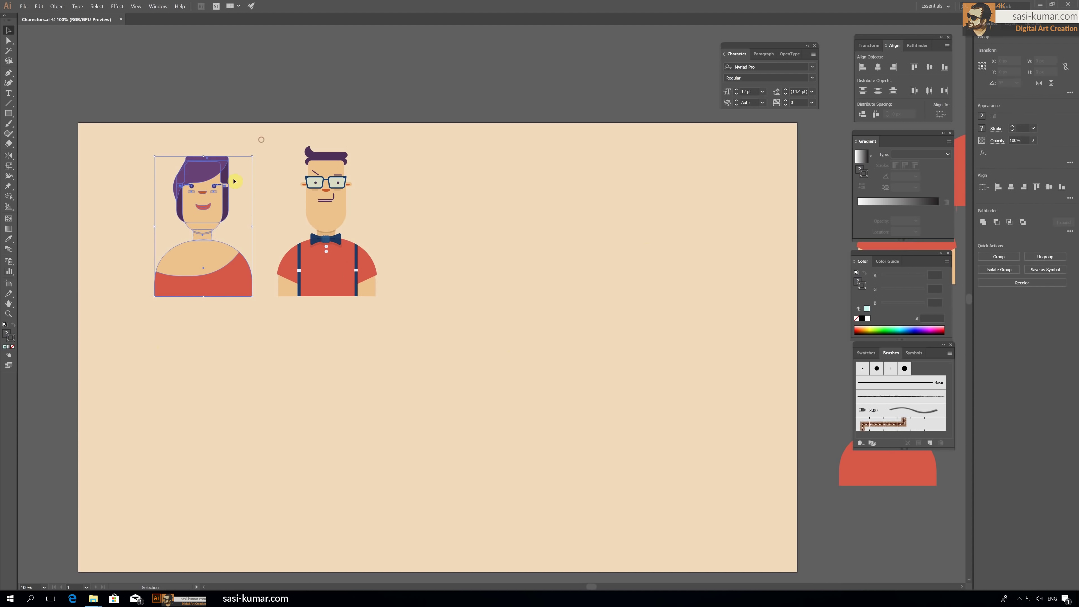
pyautogui.moveTo(225, 178); pyautogui.dragTo(473, 179)
pyautogui.scroll(2, 474, 227)
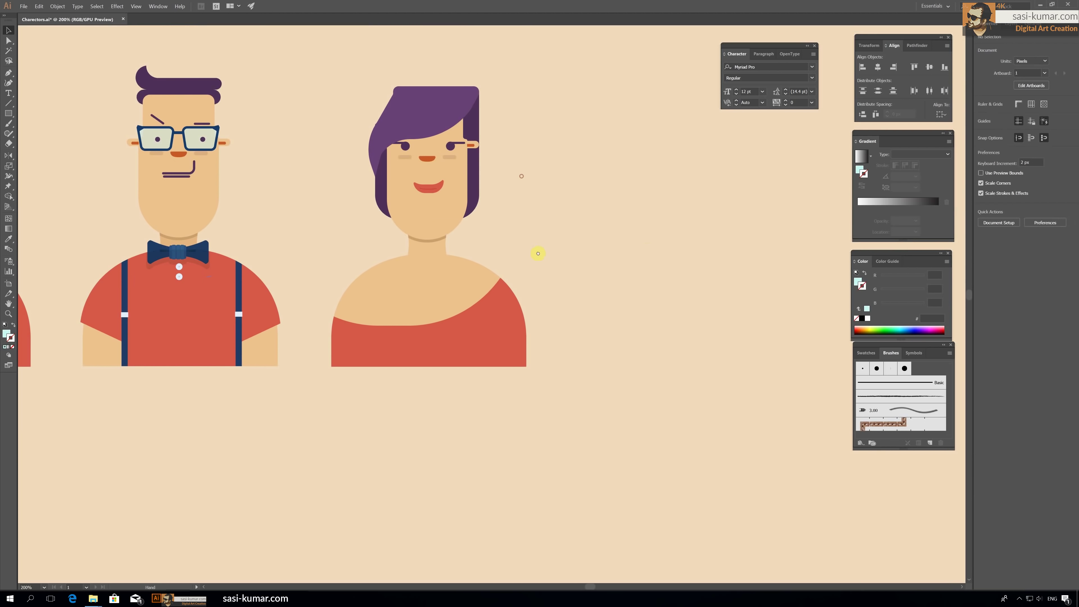
pyautogui.click(506, 280)
pyautogui.rightClick(471, 200)
pyautogui.click(500, 266)
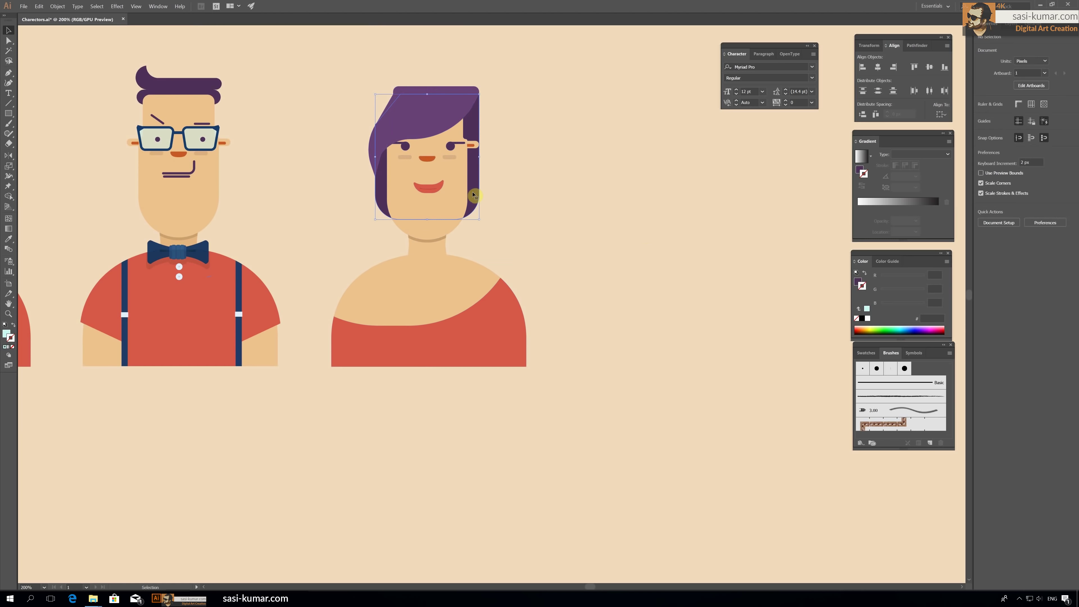
pyautogui.click(510, 197)
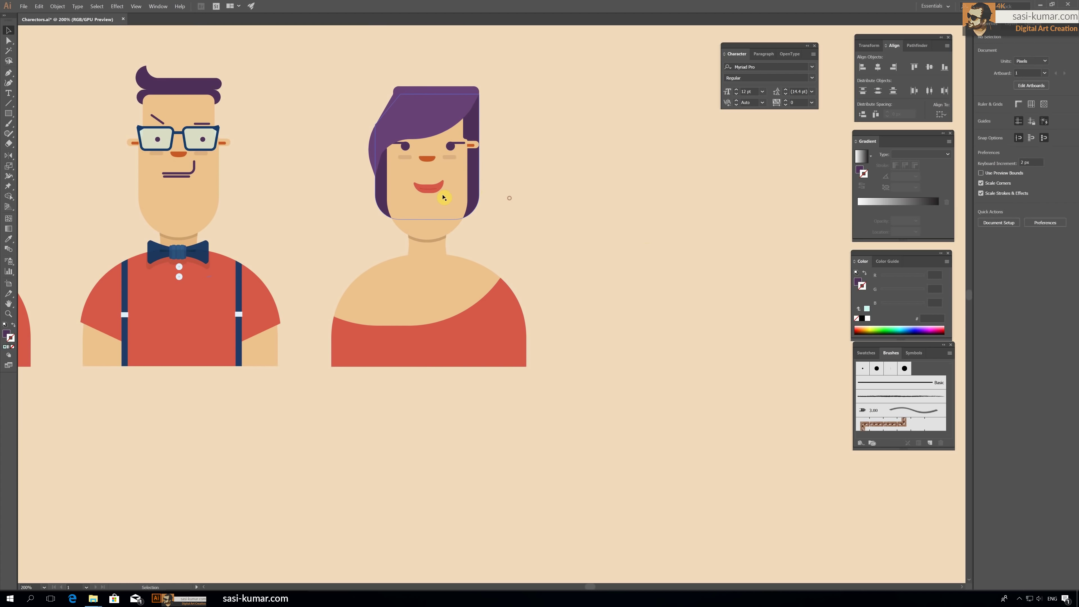
# Step: Delete the purple bangs, back hair and top hair strip, leaving a bald head
pyautogui.click(384, 147)
pyautogui.press('Delete')
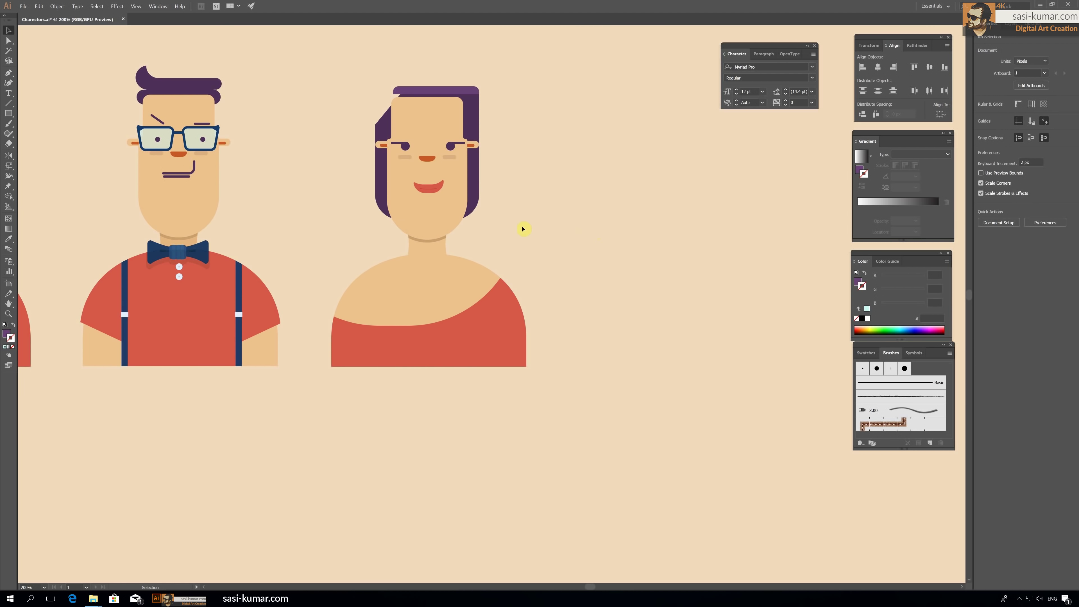
pyautogui.click(475, 179)
pyautogui.press('Delete')
pyautogui.click(464, 90)
pyautogui.press('Delete')
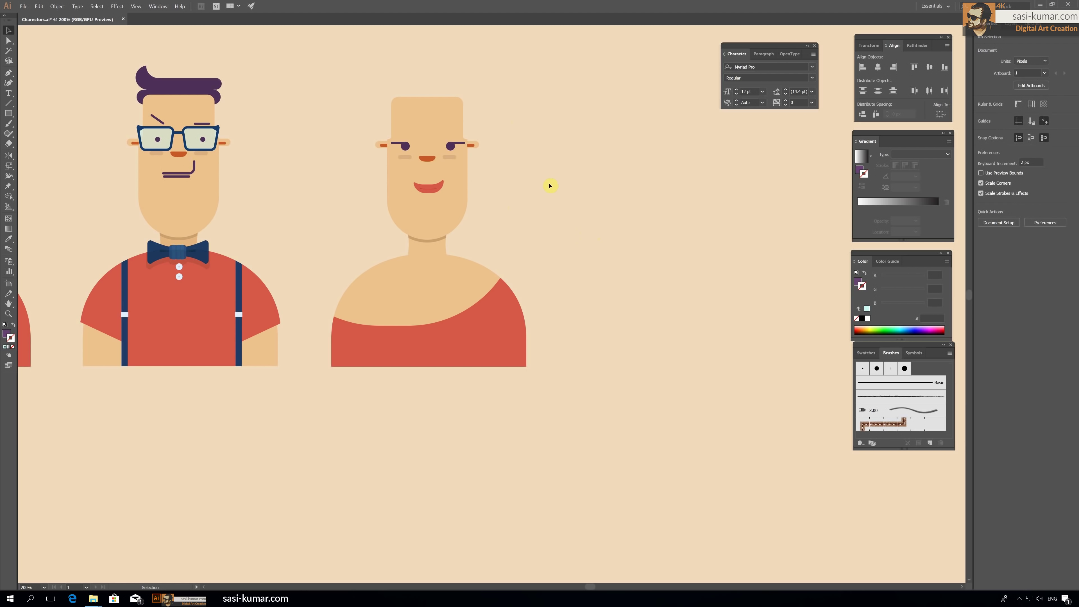
pyautogui.click(8, 114)
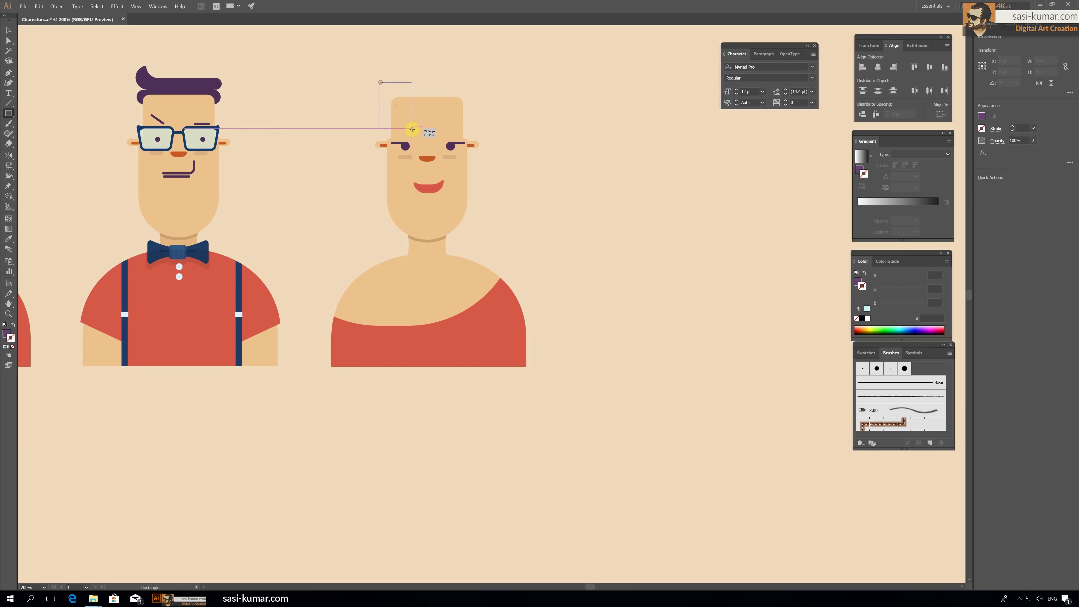
# Step: Draw a purple rectangle over the head top and round it into a cap shape
pyautogui.moveTo(411, 129); pyautogui.dragTo(470, 150)
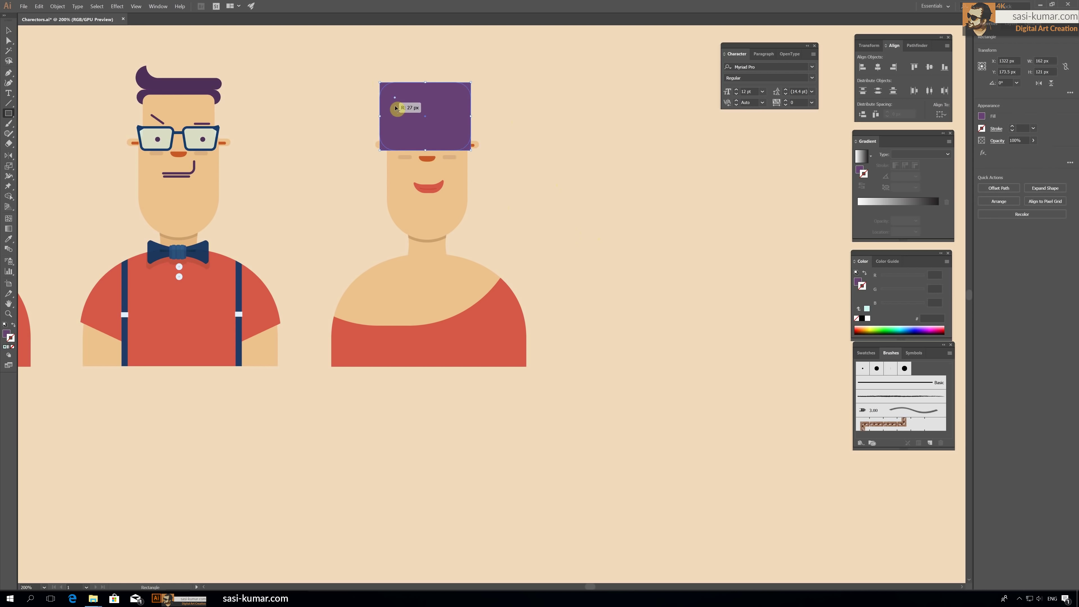
pyautogui.moveTo(396, 109); pyautogui.dragTo(380, 85)
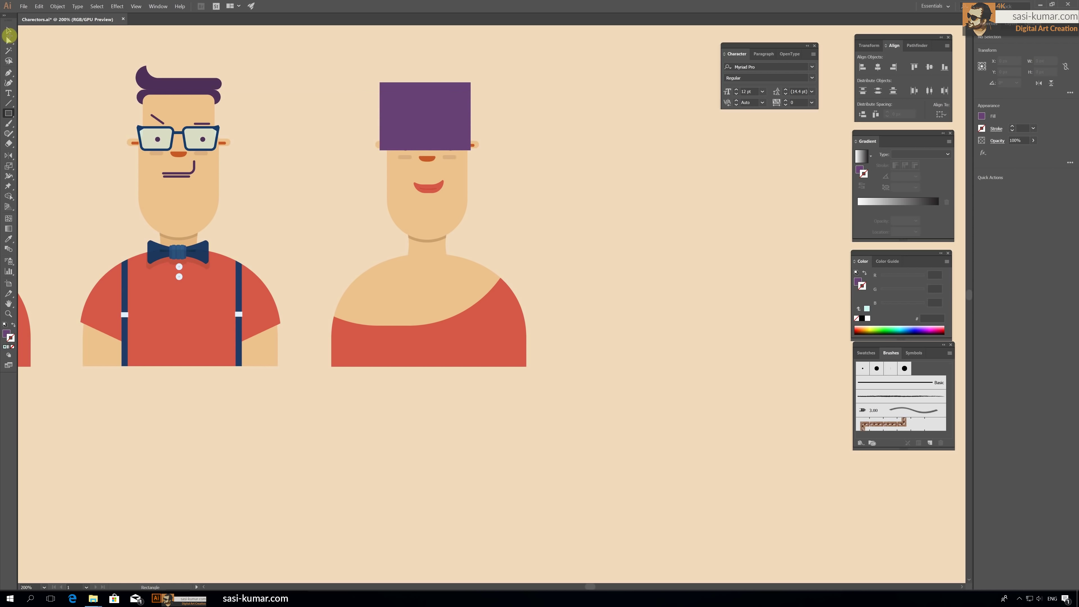
pyautogui.click(382, 106)
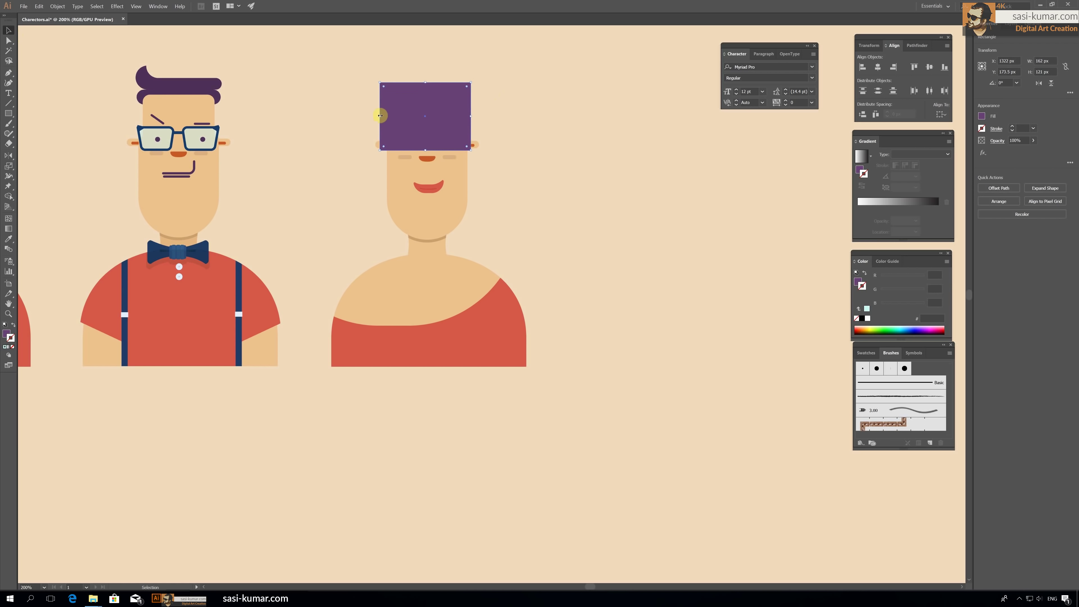
pyautogui.moveTo(384, 115)
pyautogui.mouseDown()
pyautogui.moveTo(460, 90)
pyautogui.moveTo(468, 151)
pyautogui.mouseUp()
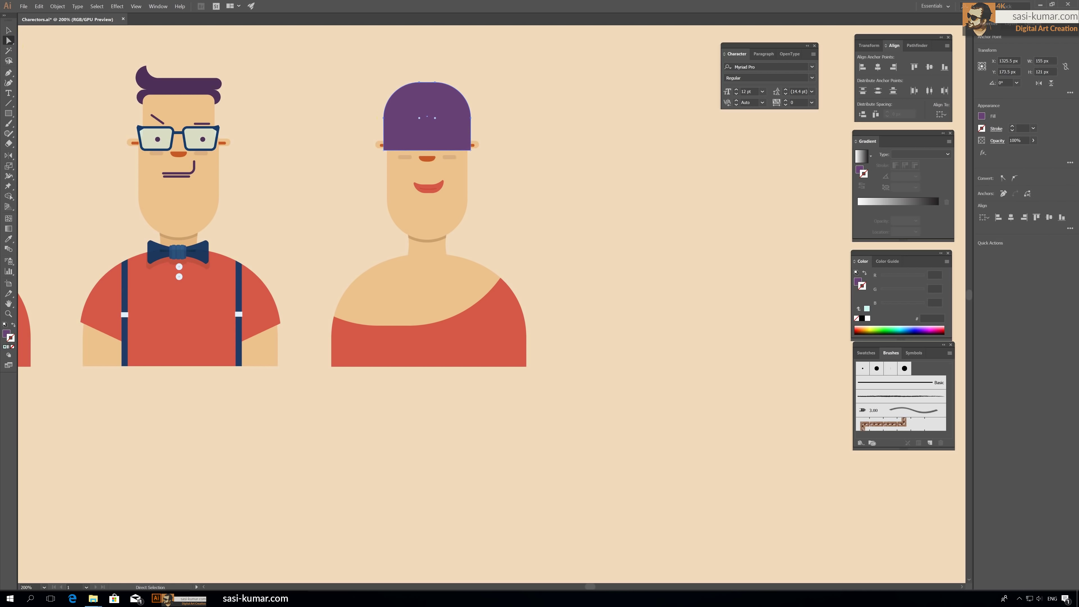
pyautogui.click(457, 64)
pyautogui.click(447, 108)
pyautogui.click(473, 59)
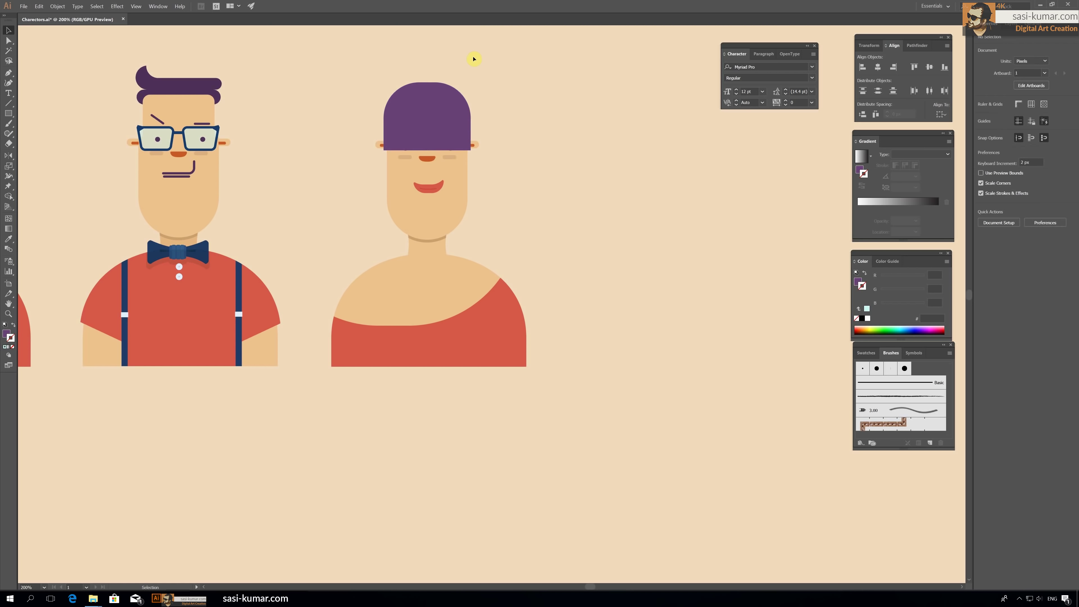
pyautogui.moveTo(440, 103); pyautogui.dragTo(441, 100)
pyautogui.click(547, 82)
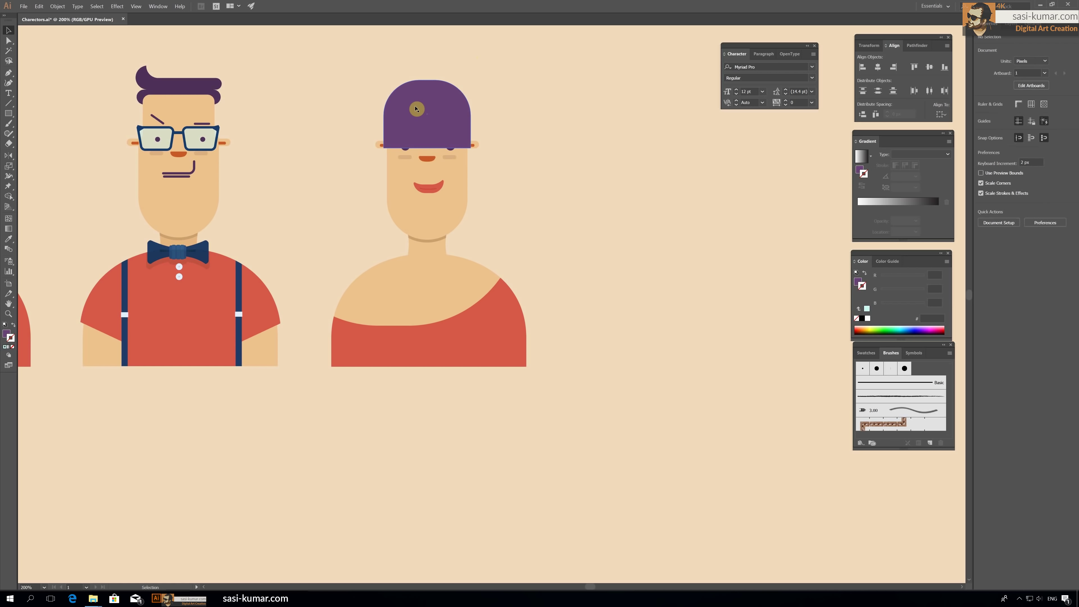
# Step: Draw a triangular bang with the Pen tool and add a mirrored copy on the right
pyautogui.click(8, 81)
pyautogui.click(391, 124)
pyautogui.click(390, 199)
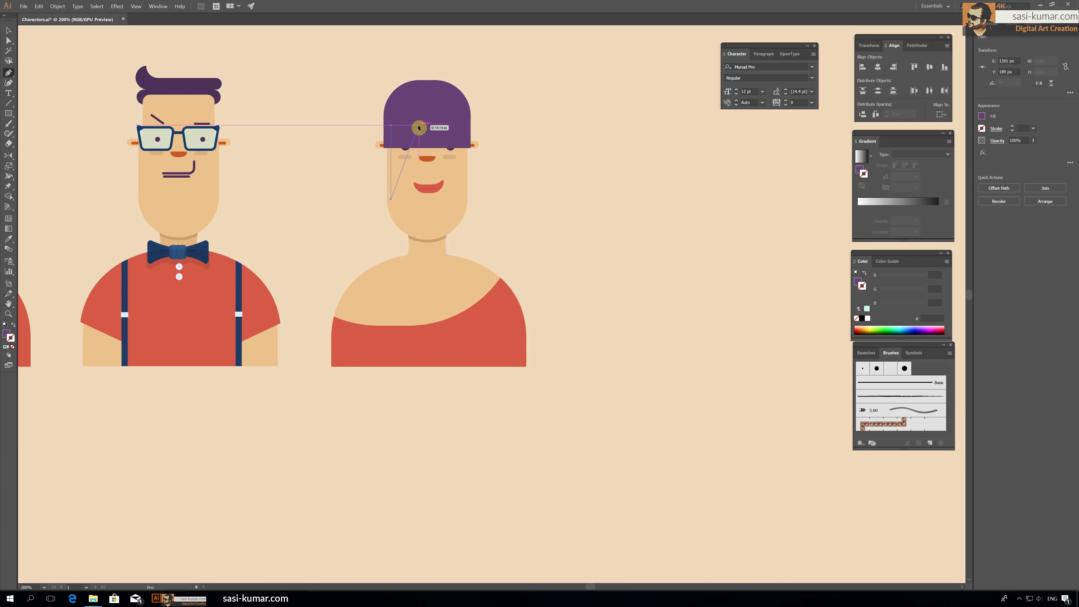
pyautogui.click(419, 123)
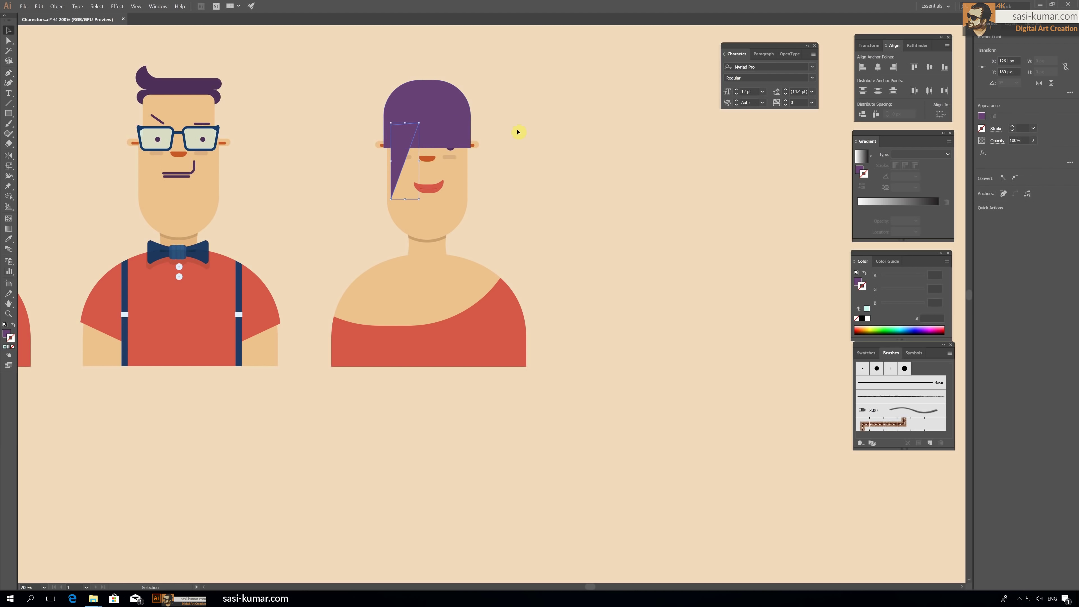
pyautogui.press('Left')
pyautogui.press('Left')
pyautogui.press('Left')
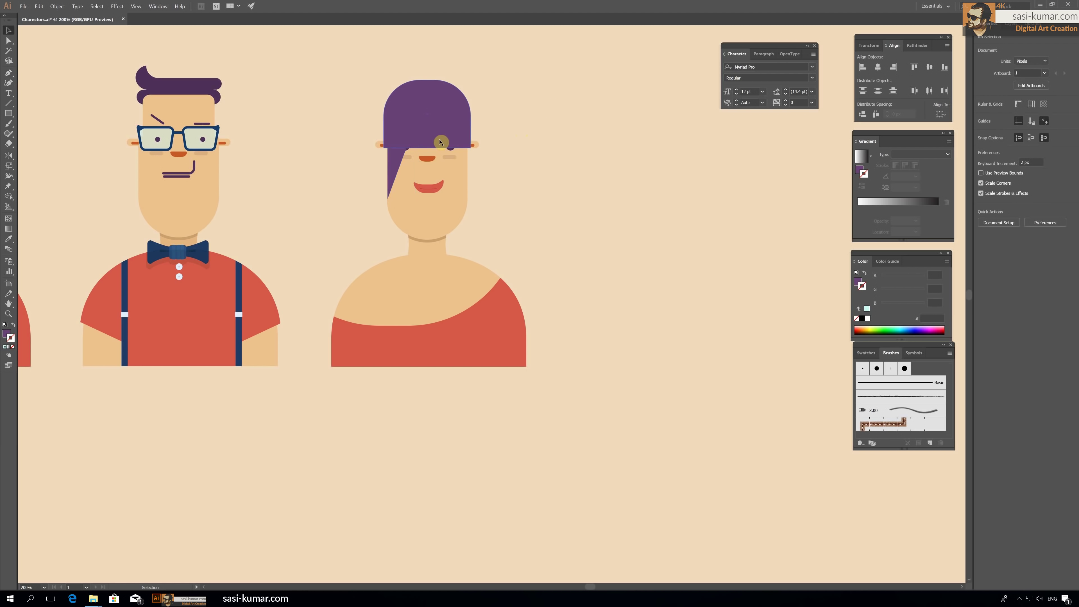
pyautogui.doubleClick(8, 156)
pyautogui.click(33, 135)
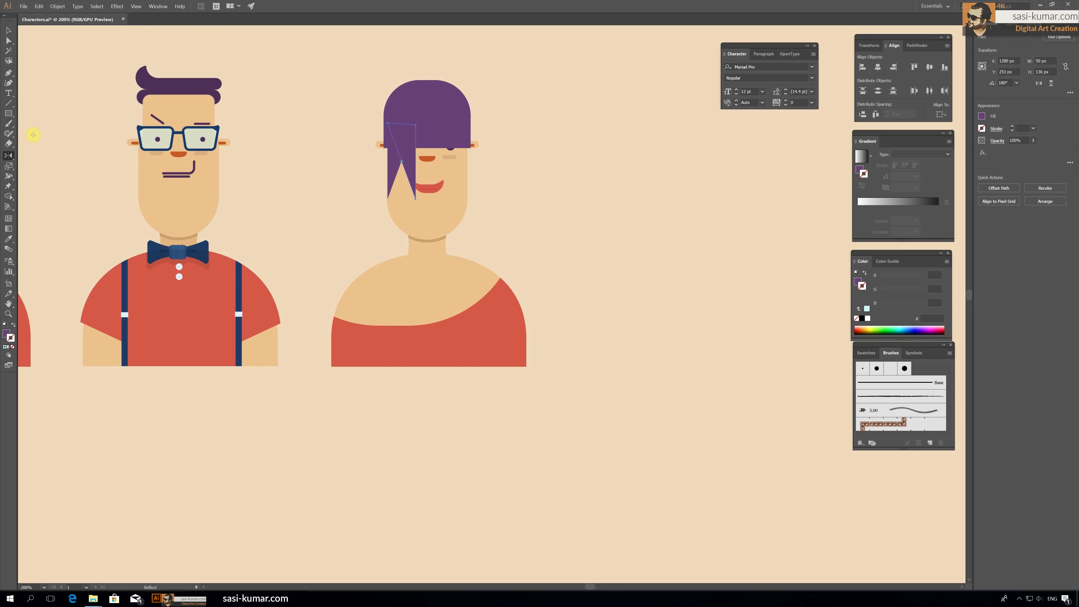
pyautogui.moveTo(433, 141); pyautogui.dragTo(458, 139)
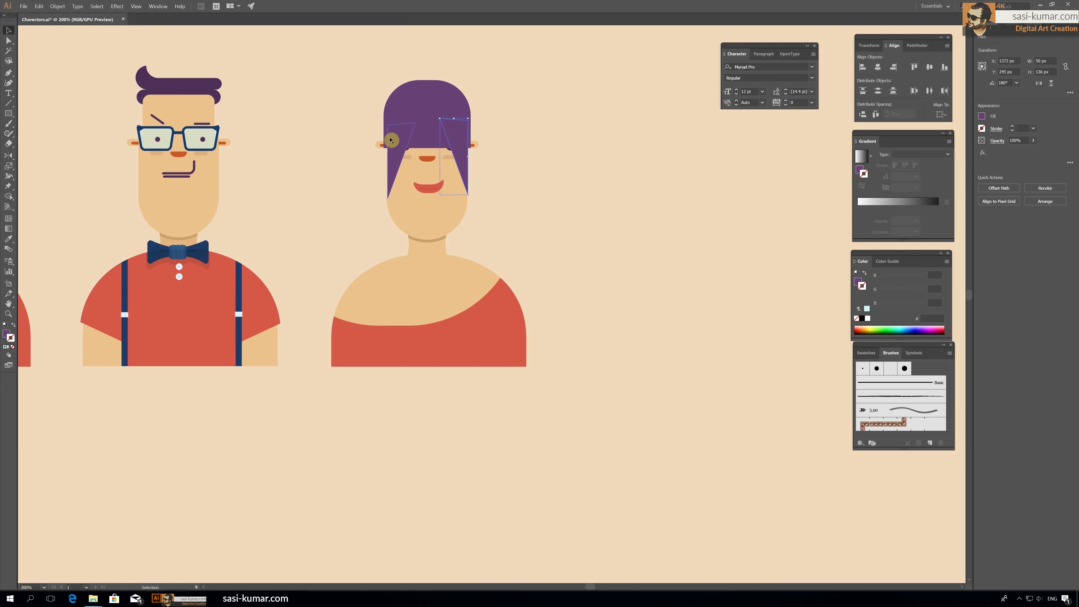
pyautogui.keyDown('shift'); pyautogui.click(394, 160); pyautogui.keyUp('shift')
pyautogui.click(916, 45)
pyautogui.click(527, 112)
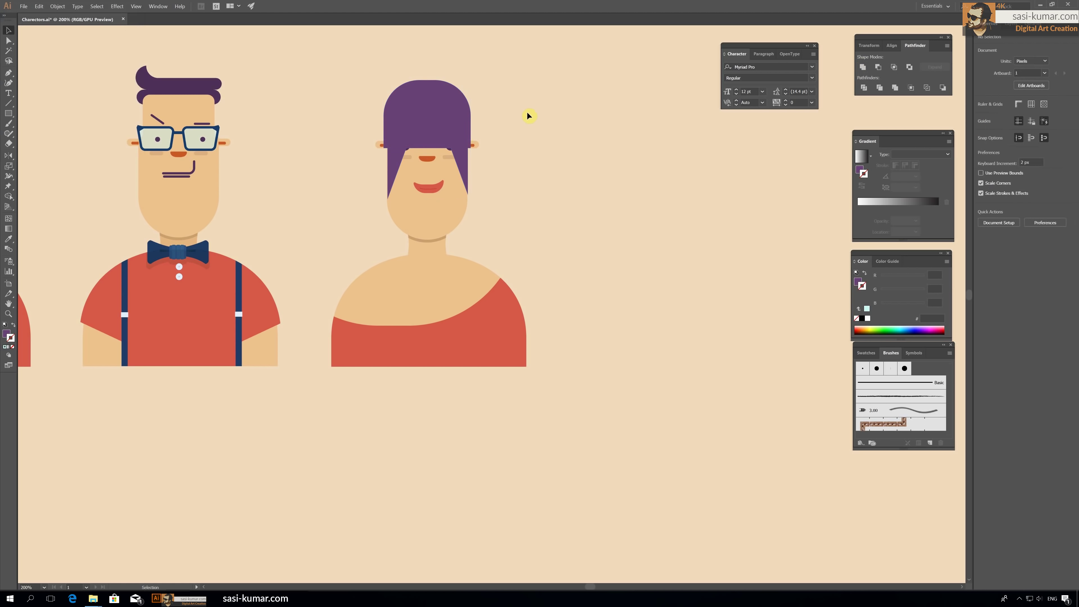
# Step: Draw a jagged bangs outline and subtract it from the hair with Minus Front
pyautogui.hotkey('ctrl', '+')
pyautogui.moveTo(528, 77); pyautogui.dragTo(550, 188)
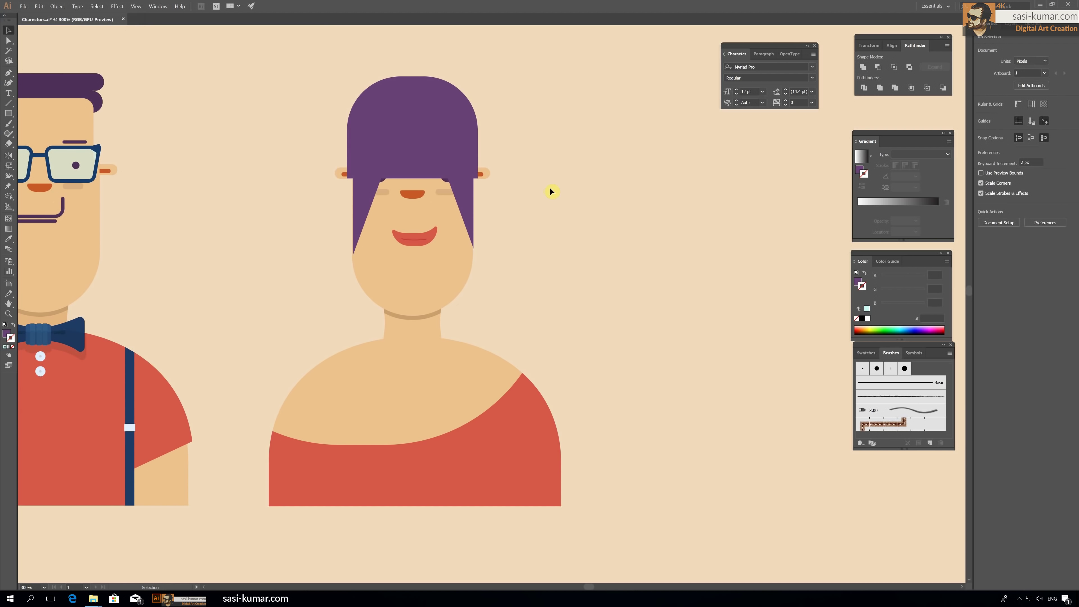
pyautogui.click(9, 76)
pyautogui.click(380, 178)
pyautogui.click(394, 142)
pyautogui.click(400, 181)
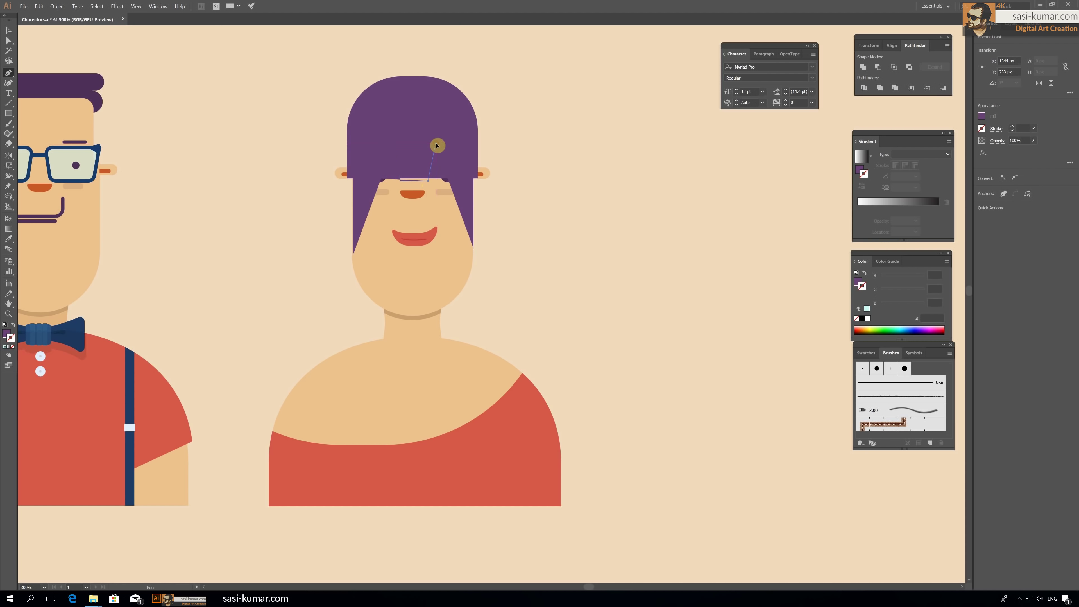
pyautogui.click(451, 187)
pyautogui.click(408, 205)
pyautogui.click(380, 179)
pyautogui.click(8, 34)
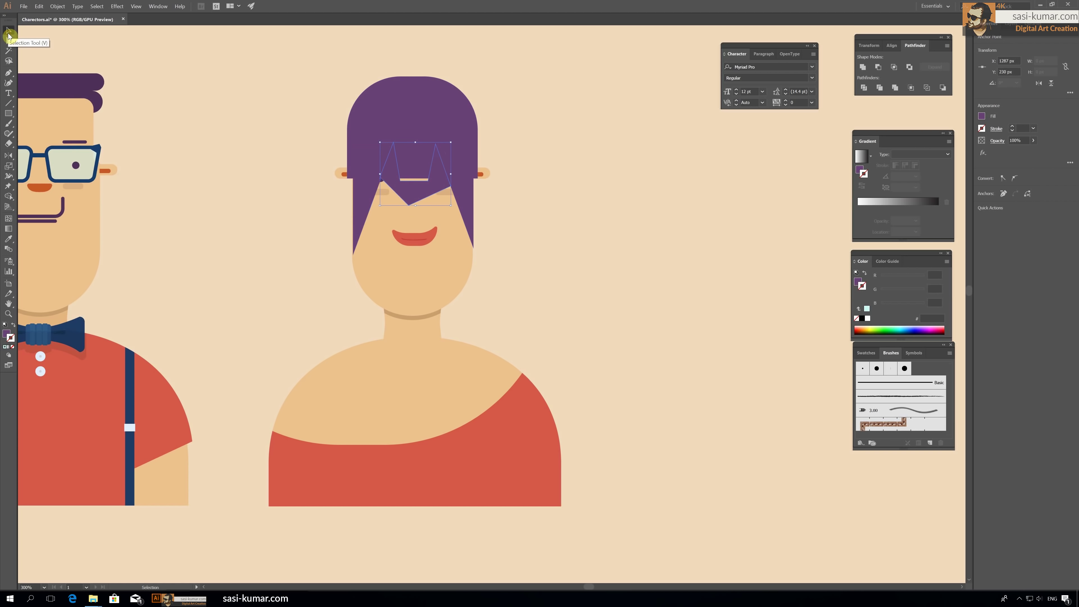
pyautogui.keyDown('shift'); pyautogui.click(377, 120); pyautogui.keyUp('shift')
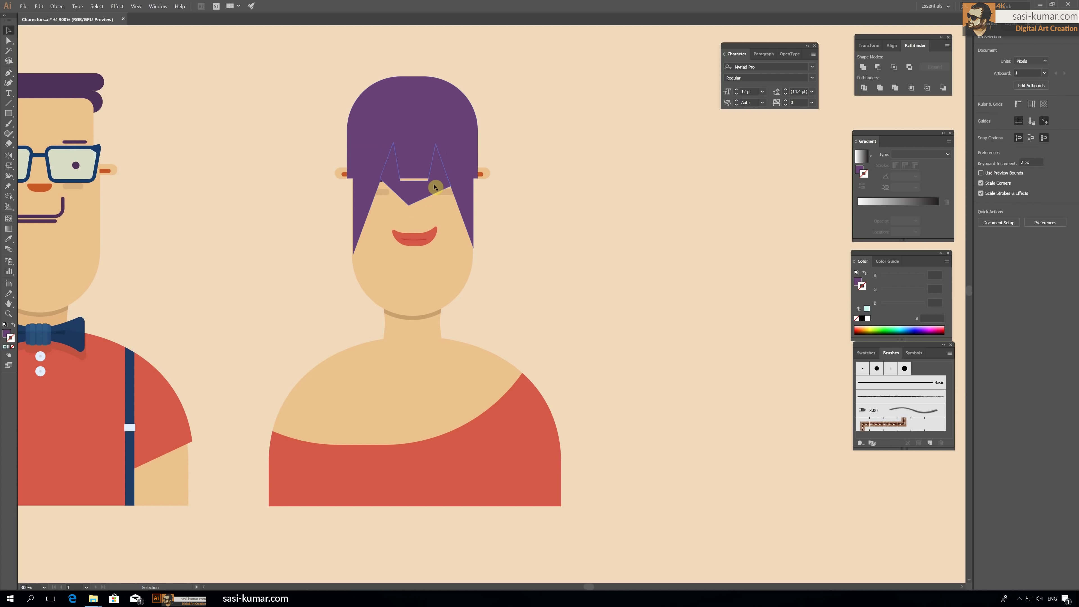
pyautogui.click(878, 66)
pyautogui.click(561, 130)
# Step: Delete the stray hair anchors beside the left and right eyes
pyautogui.hotkey('ctrl', '=')
pyautogui.hotkey('ctrl', '=')
pyautogui.hotkey('ctrl', '=')
pyautogui.scroll(5, 496, 174)
pyautogui.hscroll(-4, 496, 174)
pyautogui.press('a')
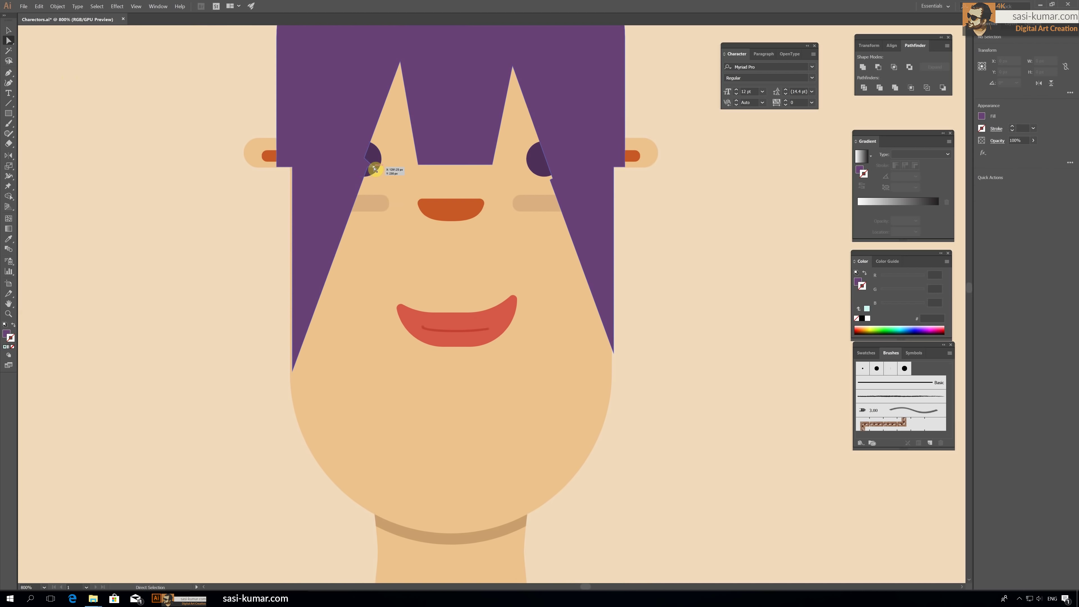
pyautogui.click(366, 160)
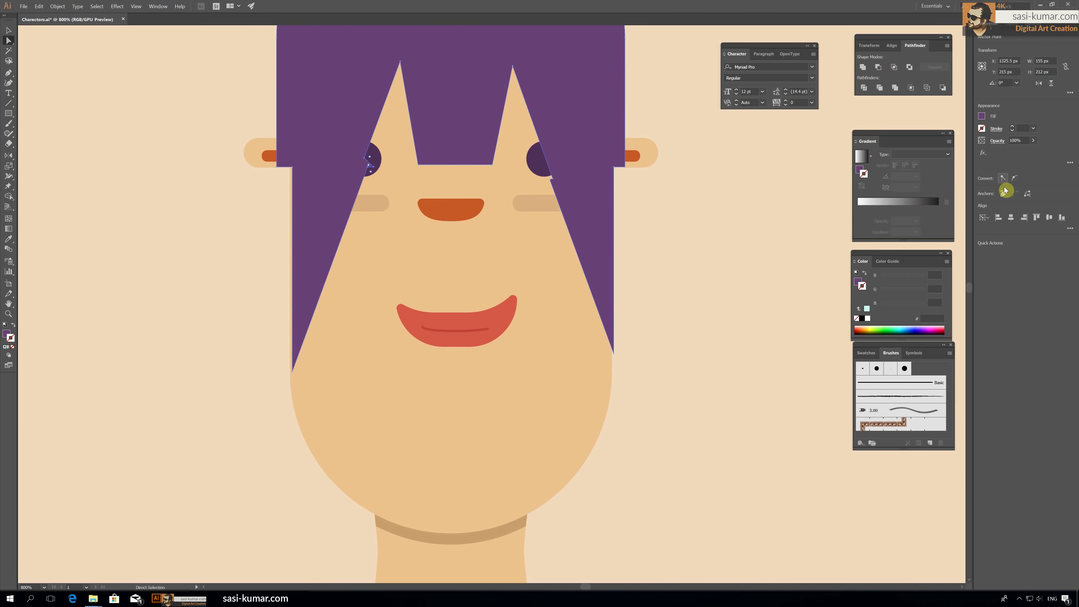
pyautogui.moveTo(8, 73); pyautogui.dragTo(34, 92)
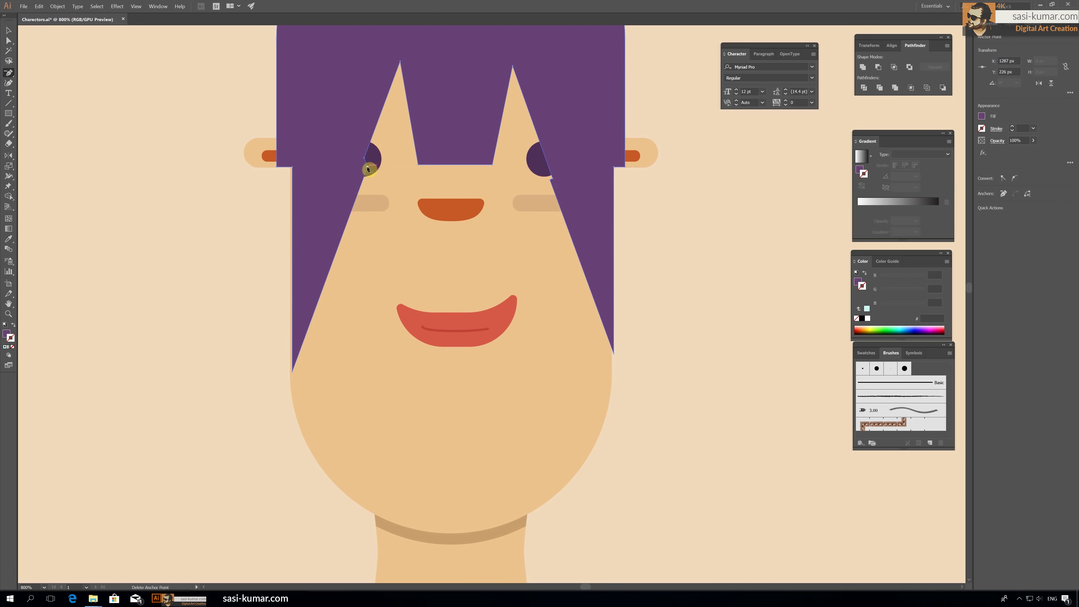
pyautogui.click(365, 160)
pyautogui.click(5, 30)
pyautogui.click(153, 103)
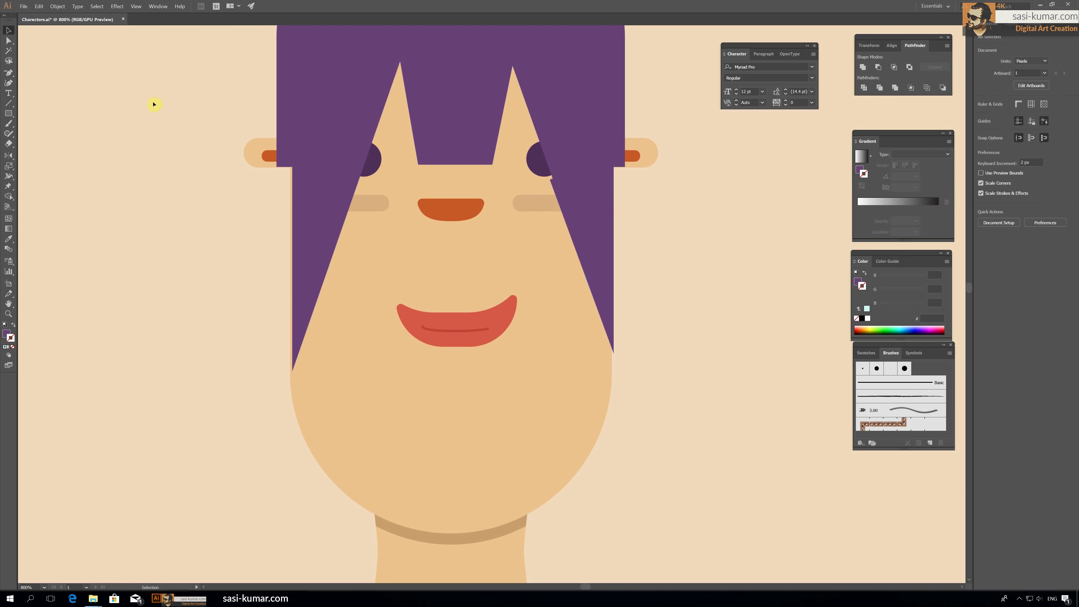
pyautogui.click(604, 261)
pyautogui.click(8, 41)
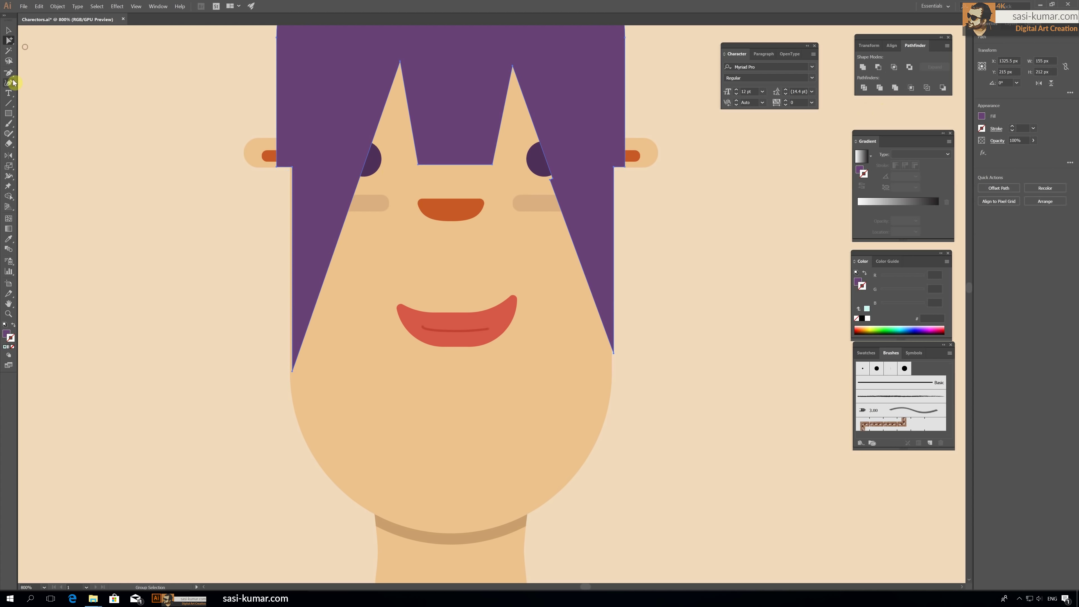
pyautogui.click(550, 182)
# Step: Widen the bottom hair points and raise the hair edges clear of the ears
pyautogui.press('a')
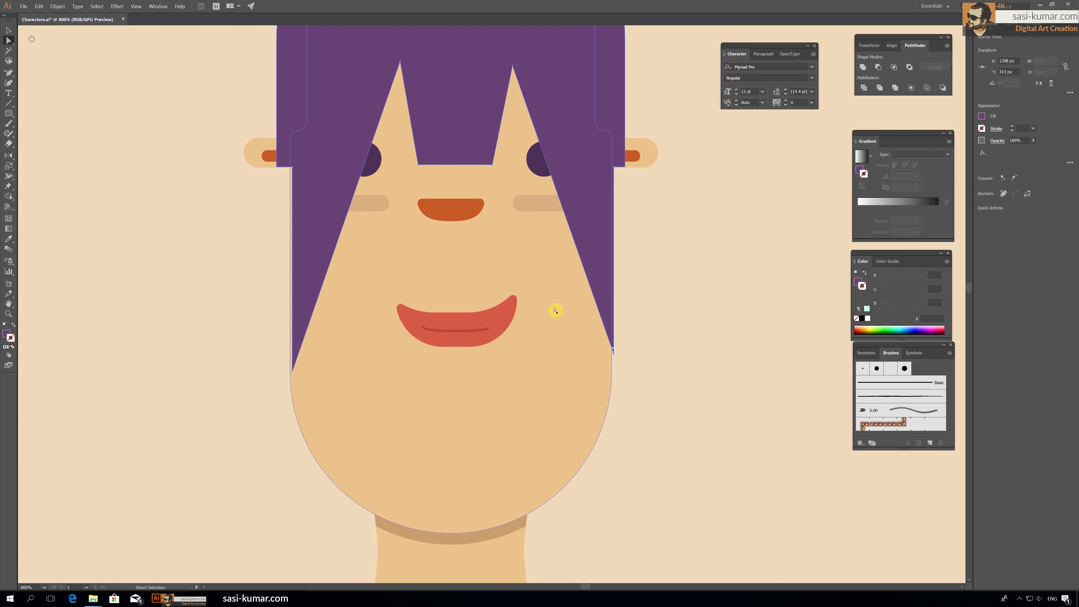
pyautogui.click(615, 354)
pyautogui.moveTo(614, 353); pyautogui.dragTo(622, 352)
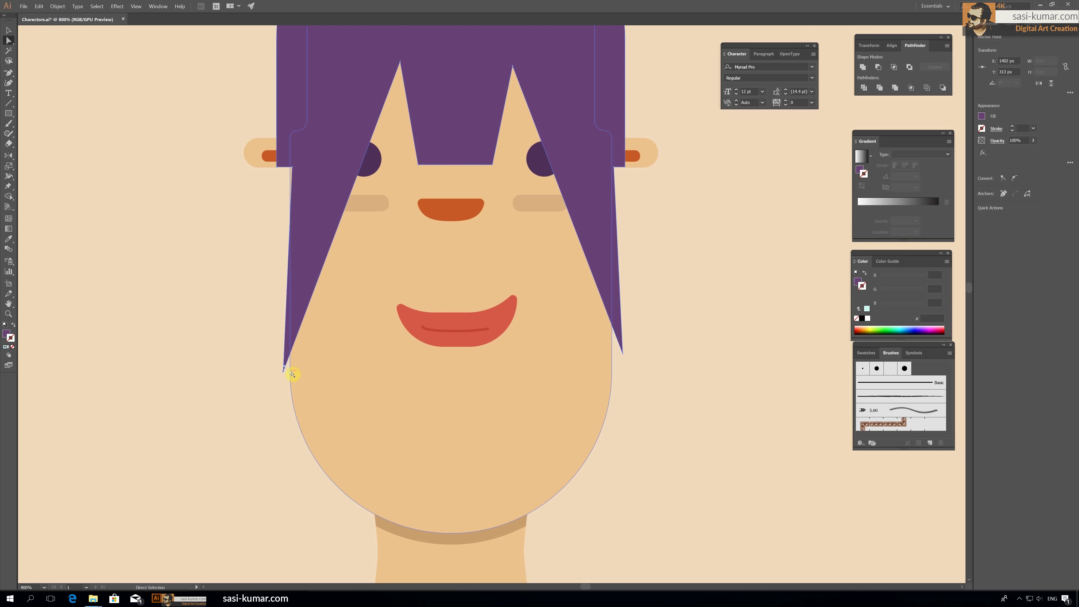
pyautogui.moveTo(289, 376); pyautogui.dragTo(279, 371)
pyautogui.keyDown('shift'); pyautogui.click(617, 169); pyautogui.keyUp('shift')
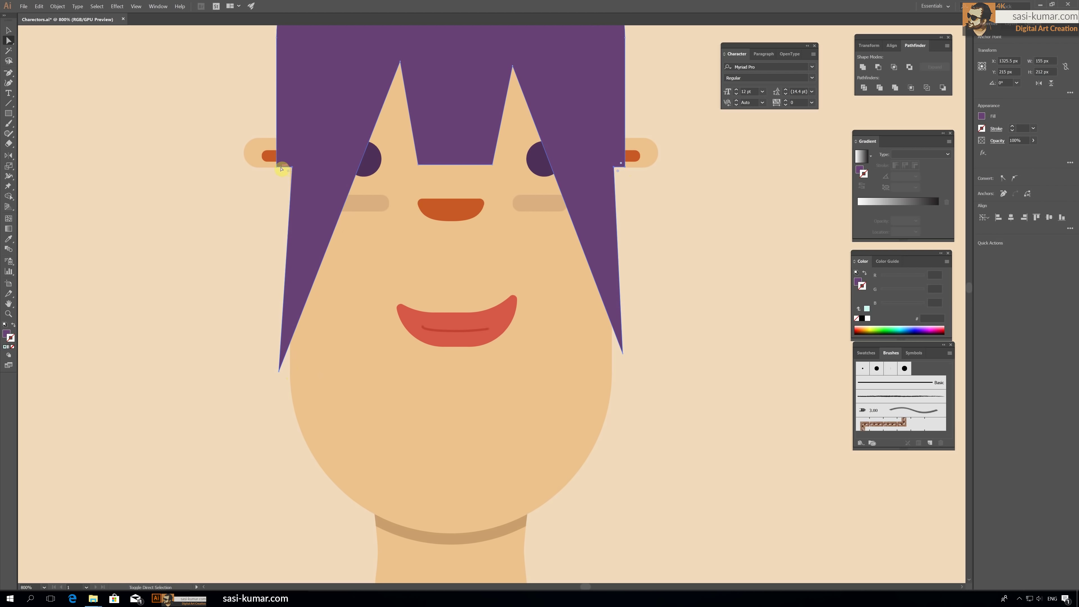
pyautogui.press('Up')
pyautogui.press('Up')
pyautogui.press('Up')
pyautogui.press('Up')
pyautogui.press('Up')
pyautogui.press('Up')
pyautogui.click(218, 124)
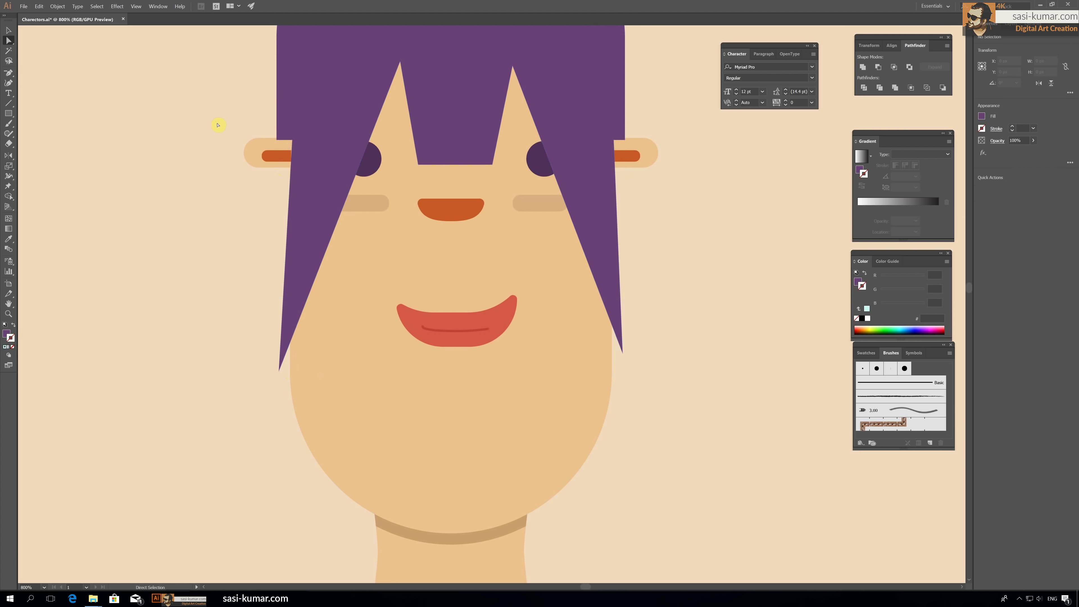
# Step: Lower the eyes slightly and nudge each eye toward the face centre
pyautogui.click(13, 32)
pyautogui.moveTo(377, 152); pyautogui.dragTo(377, 160)
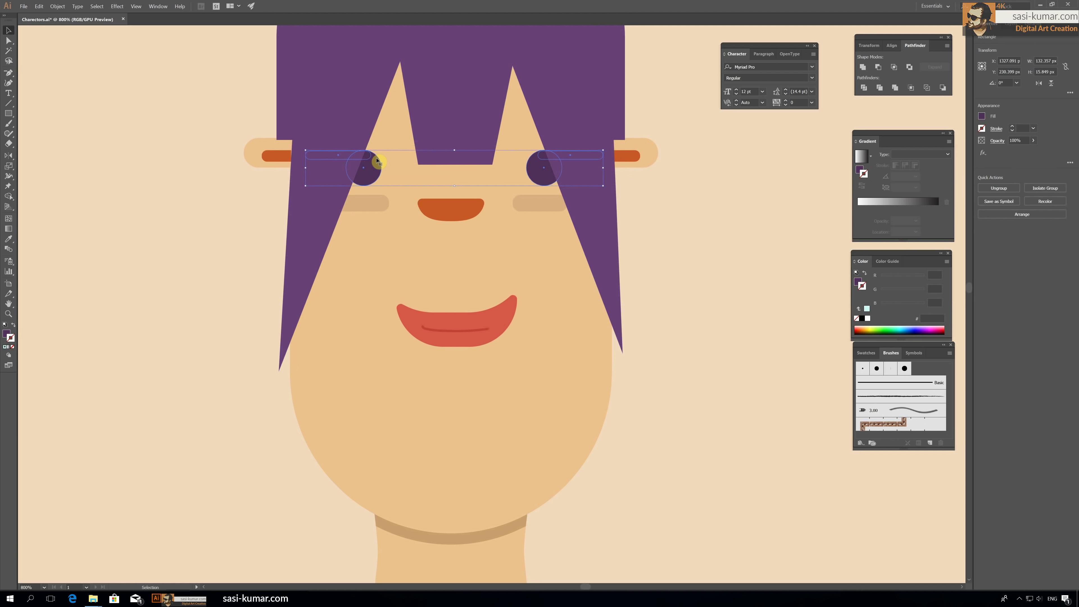
pyautogui.doubleClick(570, 165)
pyautogui.press('Escape')
pyautogui.doubleClick(534, 174)
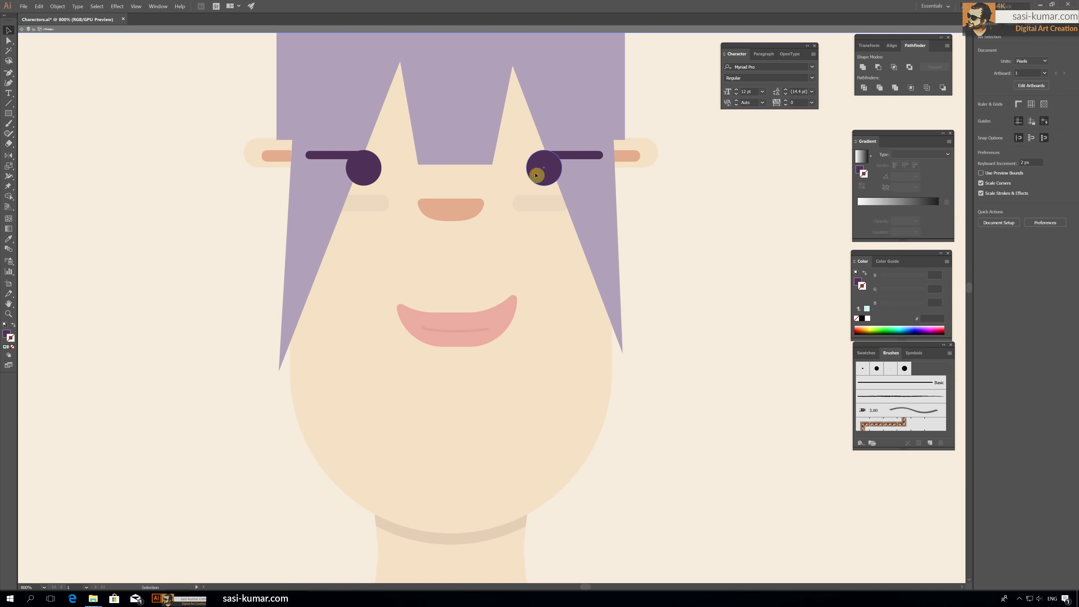
pyautogui.press('Left')
pyautogui.press('Left')
pyautogui.doubleClick(369, 171)
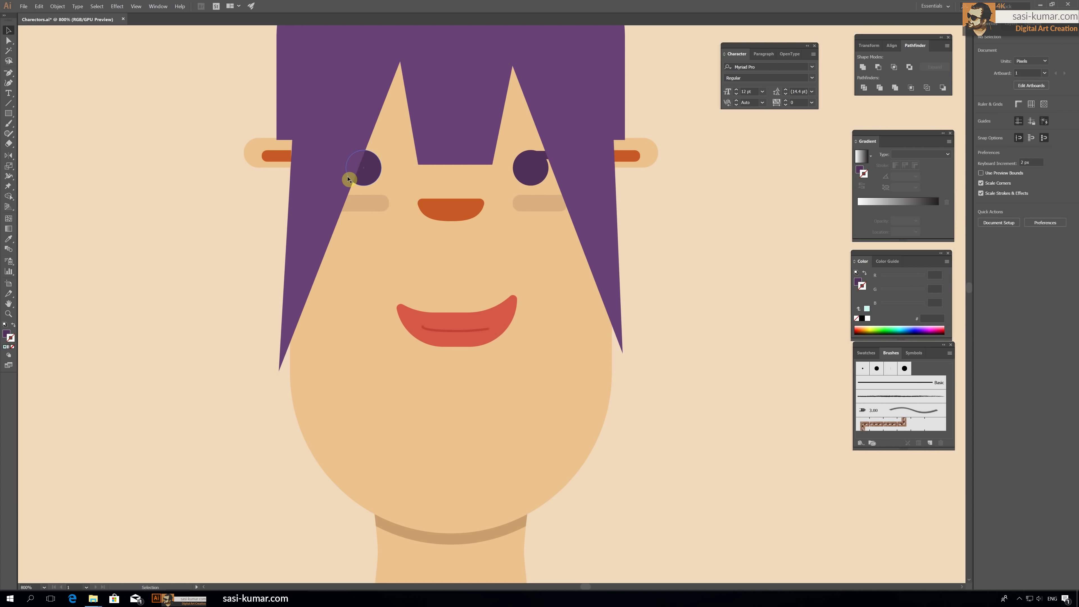
pyautogui.press('Right')
pyautogui.press('Right')
pyautogui.press('Right')
pyautogui.doubleClick(158, 203)
pyautogui.hotkey('ctrl', '-')
pyautogui.hotkey('ctrl', '-')
pyautogui.hotkey('ctrl', '-')
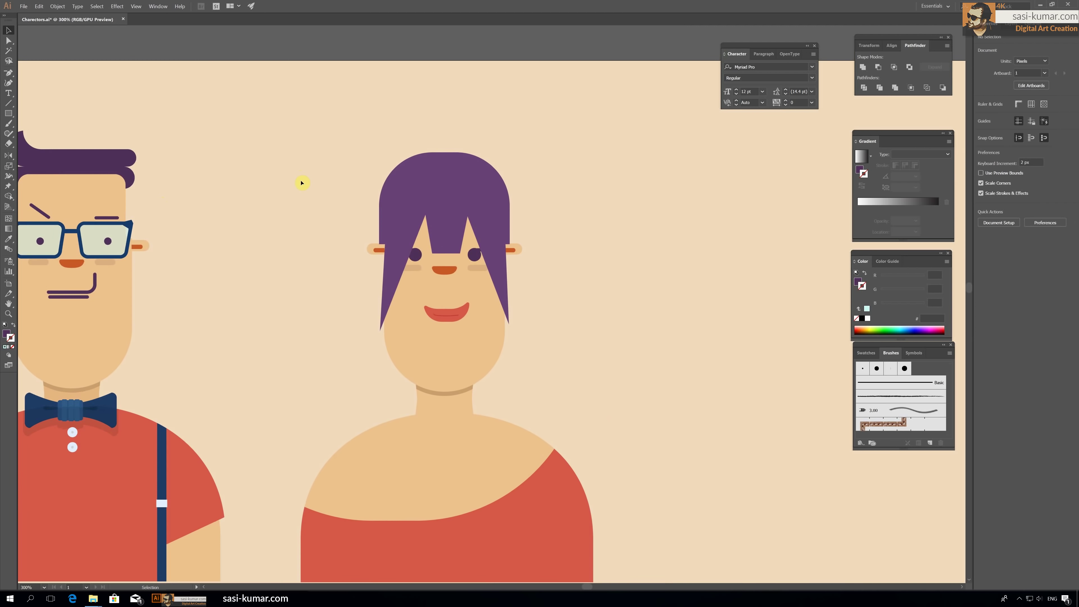
# Step: Recolour the purple hair to the lighter purple #71507F
pyautogui.click(439, 192)
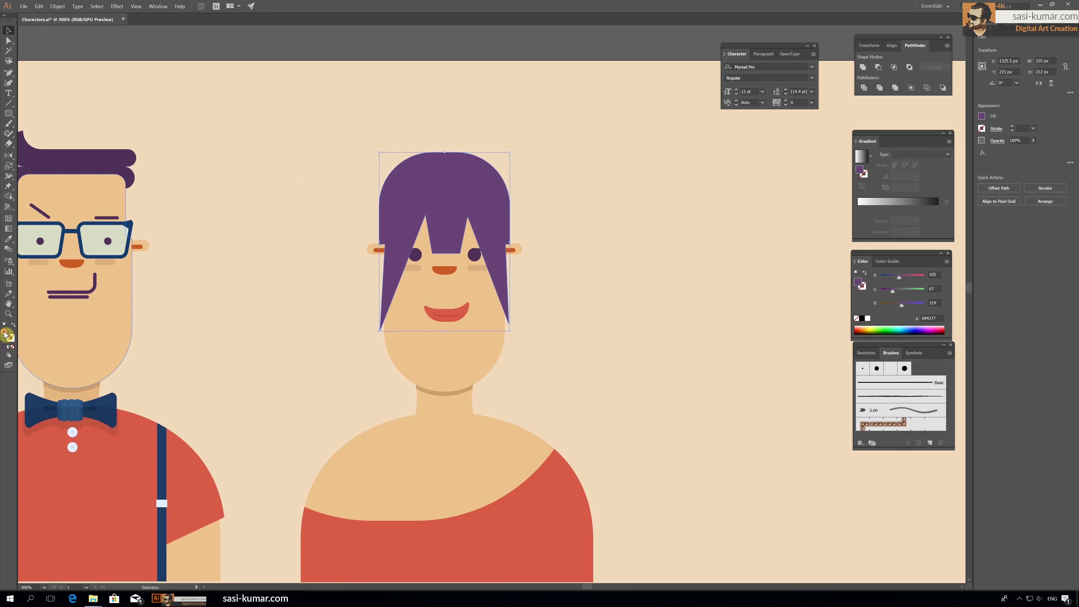
pyautogui.doubleClick(5, 335)
pyautogui.click(415, 187)
pyautogui.click(568, 137)
pyautogui.click(578, 174)
pyautogui.hotkey('ctrl', '+')
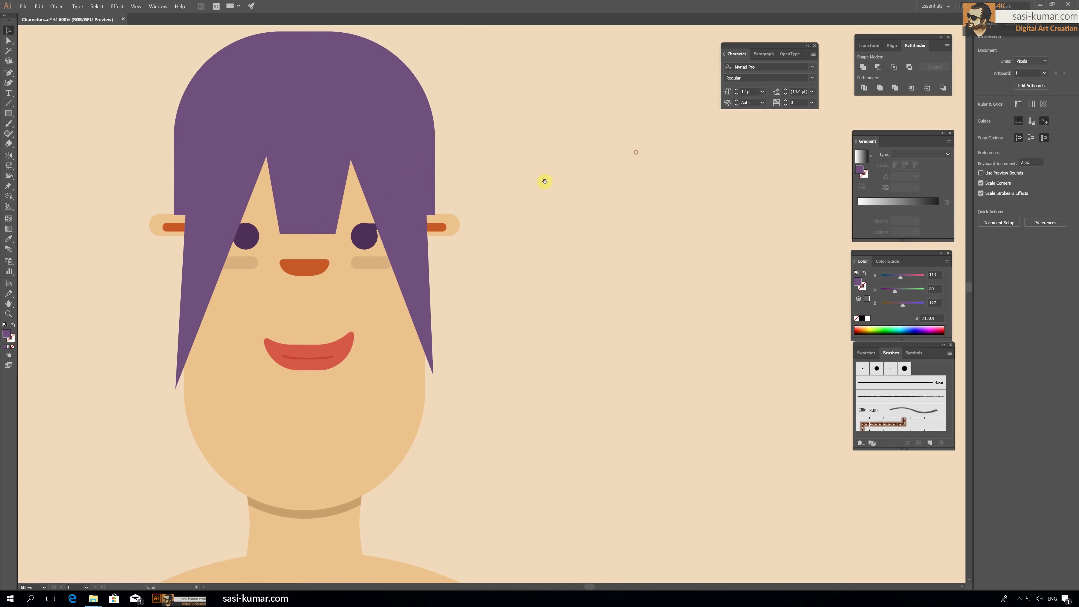
# Step: Draw a small purple circle beside the head as a hair bun
pyautogui.click(10, 114)
pyautogui.moveTo(486, 143); pyautogui.dragTo(529, 187)
pyautogui.hotkey('ctrl', 'z')
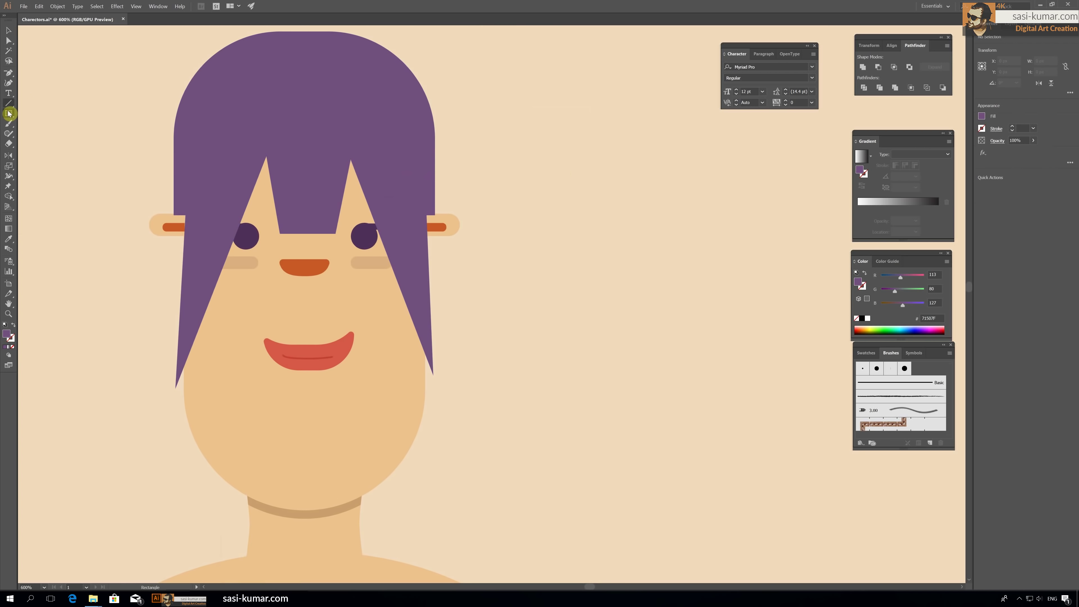
pyautogui.moveTo(9, 113); pyautogui.dragTo(30, 132)
pyautogui.moveTo(523, 173); pyautogui.dragTo(525, 203)
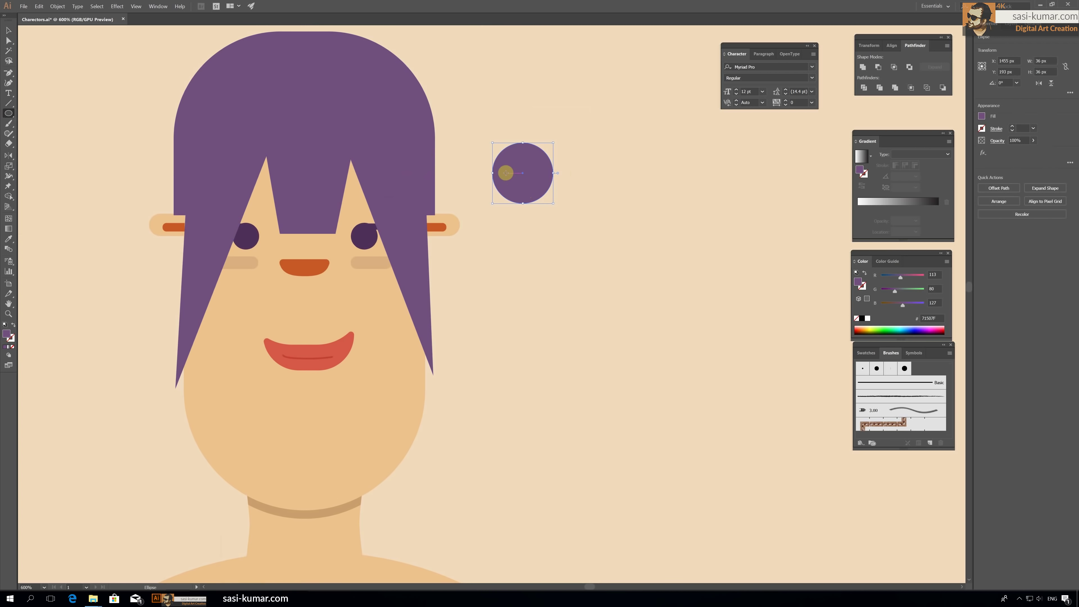
# Step: Duplicate the circle and squash the copy into a flat half-ellipse
pyautogui.click(10, 35)
pyautogui.hotkey('ctrl', 'c')
pyautogui.click(593, 294)
pyautogui.hotkey('ctrl', 'v')
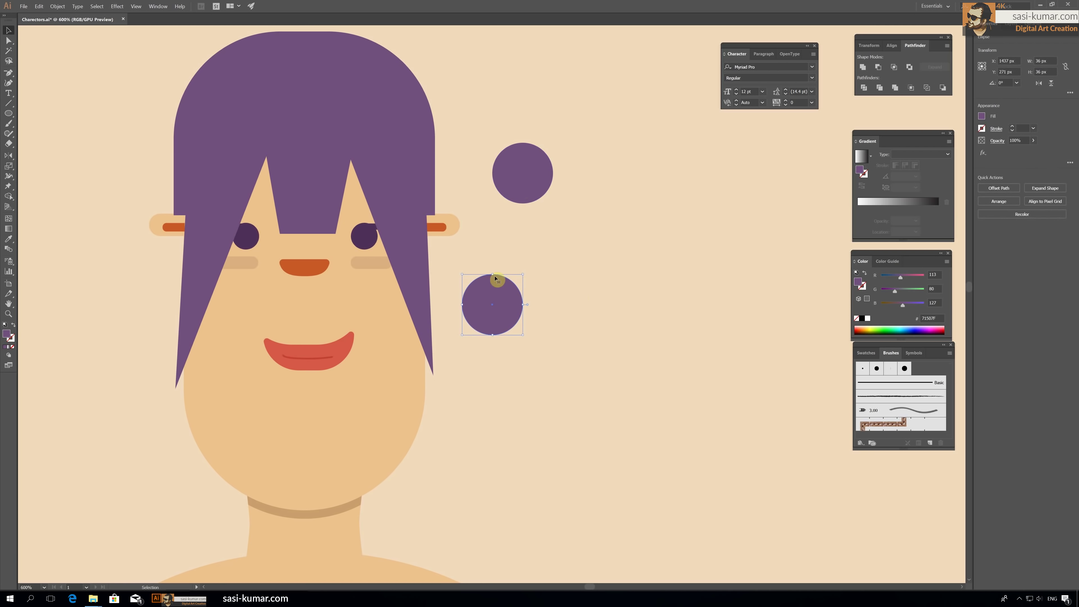
pyautogui.moveTo(492, 275); pyautogui.dragTo(493, 294)
pyautogui.moveTo(493, 335)
pyautogui.mouseDown()
pyautogui.moveTo(525, 170)
pyautogui.moveTo(549, 186)
pyautogui.moveTo(527, 181)
pyautogui.mouseUp()
pyautogui.press('Delete')
pyautogui.press('v')
# Step: Fill the half-ellipse with the darker purple #5D416B
pyautogui.doubleClick(9, 336)
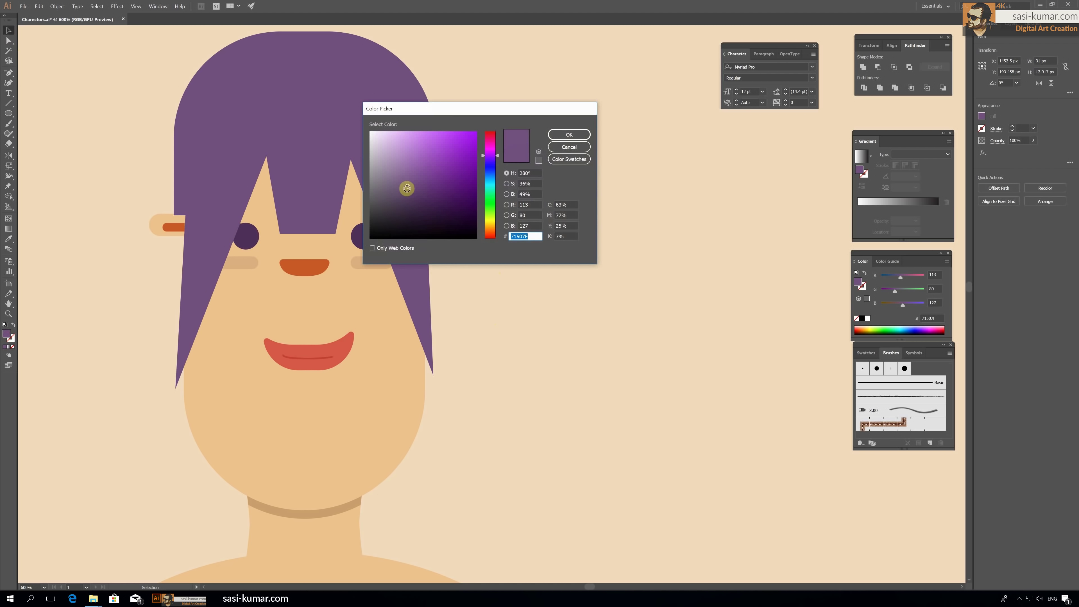
pyautogui.click(409, 191)
pyautogui.click(569, 135)
pyautogui.click(563, 103)
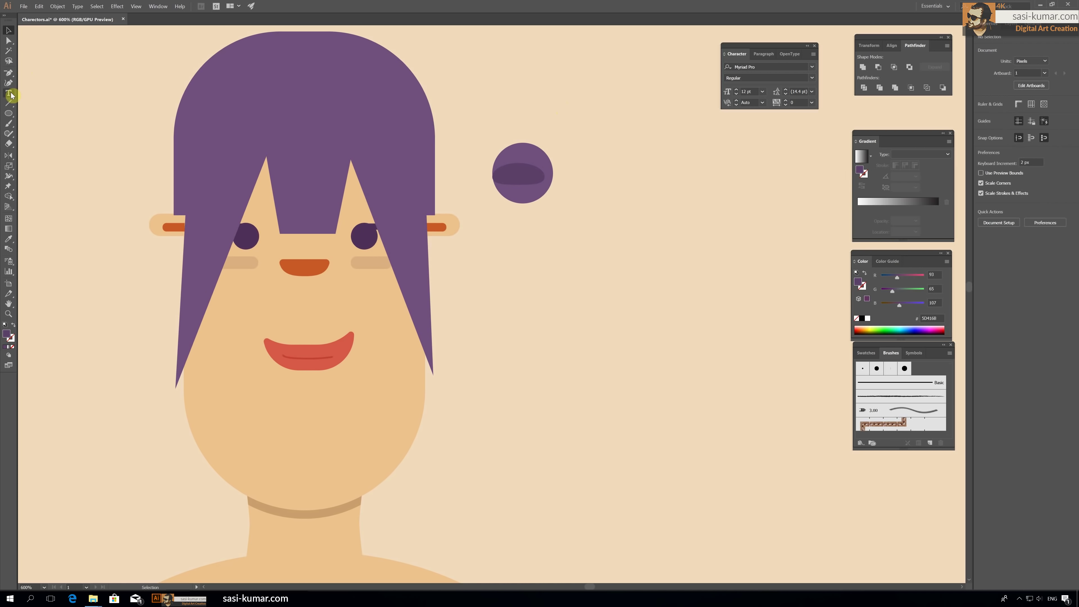
# Step: Add a small rounded red band, coloured like the lips, beside the bun
pyautogui.moveTo(9, 113); pyautogui.dragTo(30, 112)
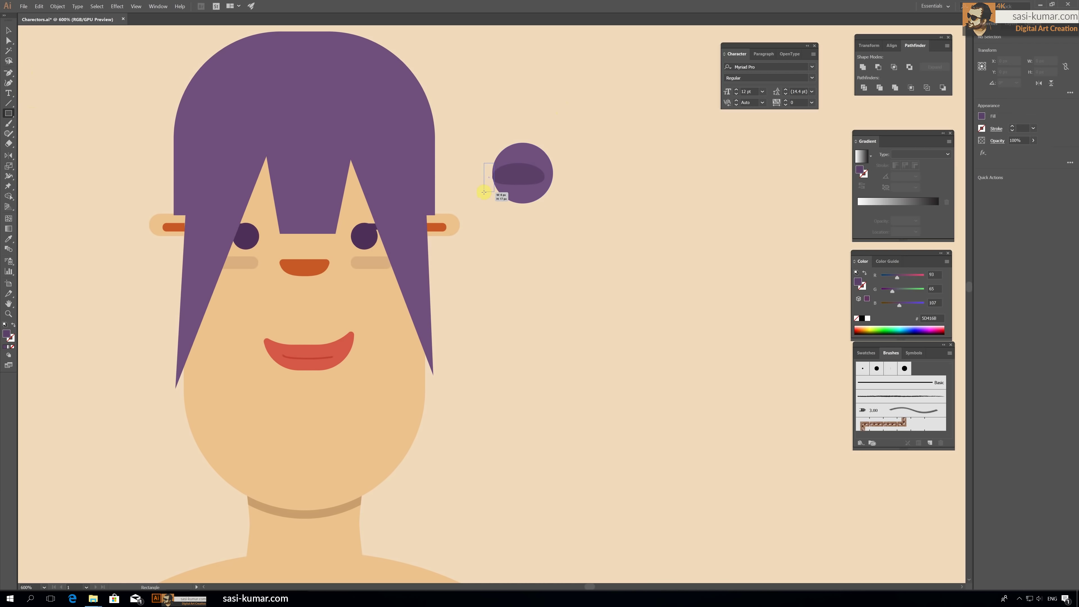
pyautogui.moveTo(484, 192); pyautogui.dragTo(484, 192)
pyautogui.press('i')
pyautogui.click(354, 342)
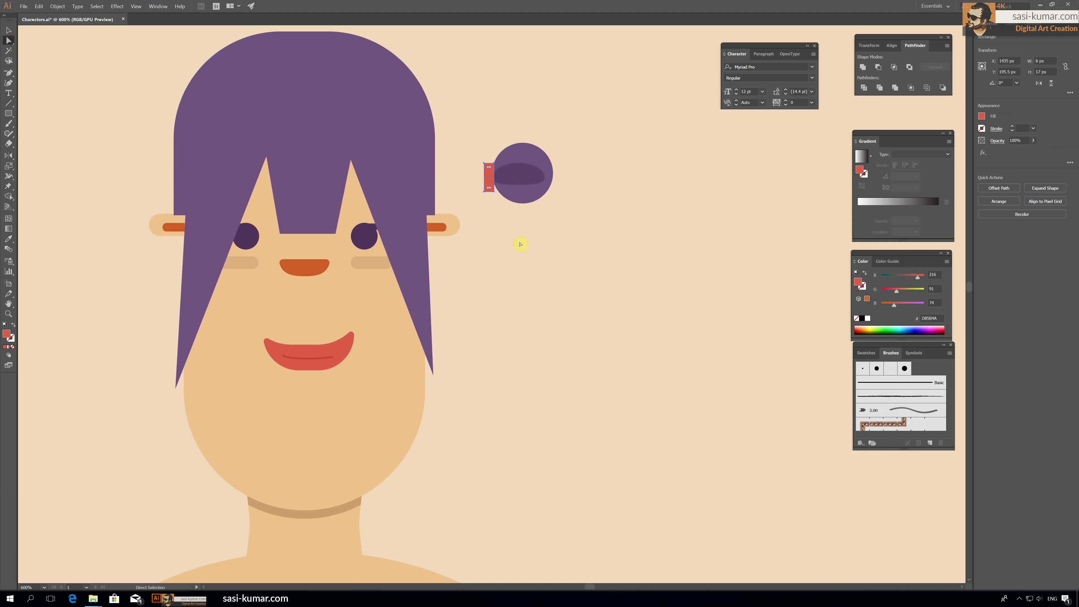
pyautogui.hotkey('ctrl', '+')
pyautogui.hotkey('ctrl', '+')
pyautogui.hotkey('ctrl', '+')
pyautogui.moveTo(475, 266); pyautogui.dragTo(476, 251)
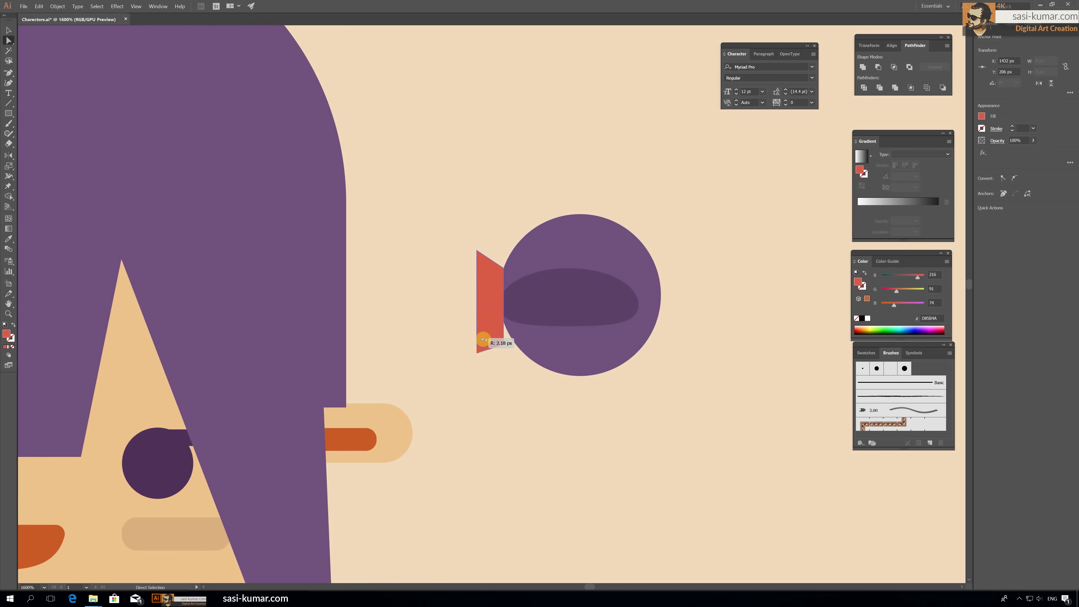
pyautogui.moveTo(484, 339); pyautogui.dragTo(498, 337)
pyautogui.moveTo(475, 245); pyautogui.dragTo(499, 308)
pyautogui.click(8, 30)
pyautogui.click(491, 129)
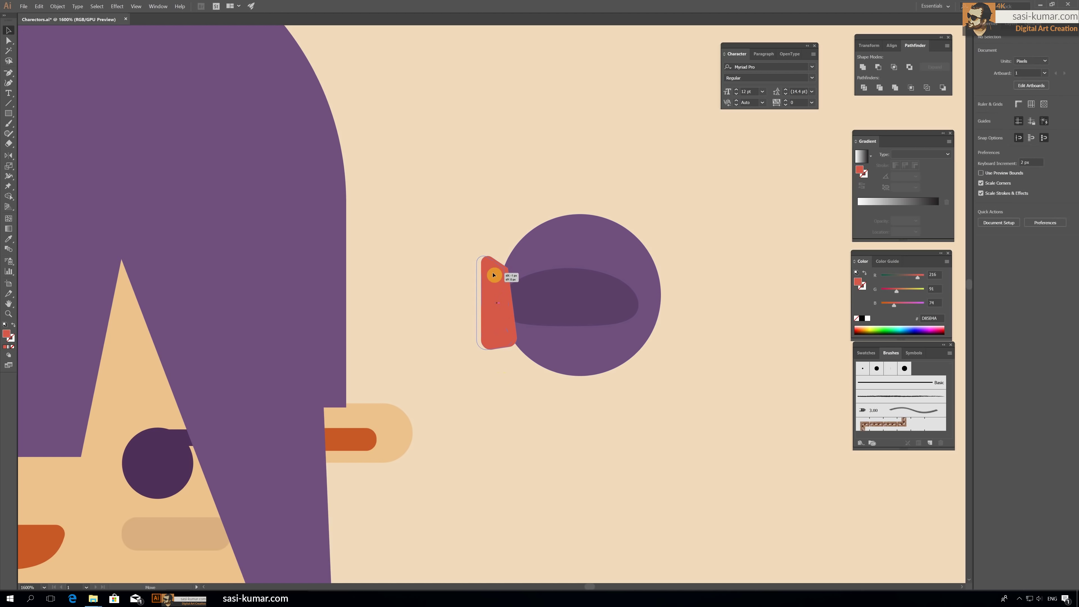
# Step: Move the bun and band onto the head and add a mirrored copy on the left side
pyautogui.moveTo(581, 327); pyautogui.dragTo(448, 260)
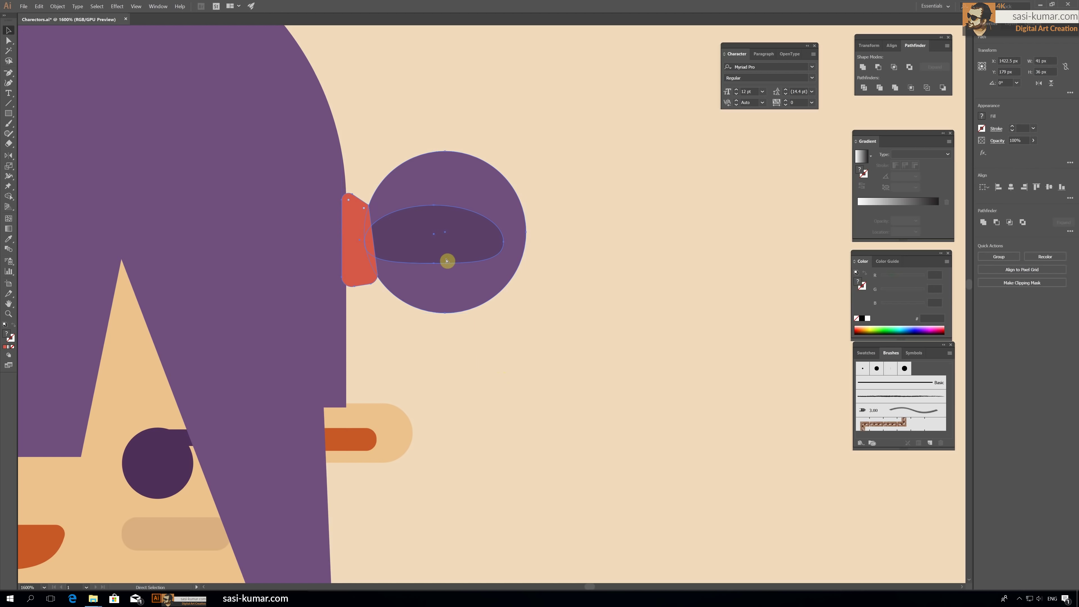
pyautogui.click(706, 321)
pyautogui.scroll(-3, 740, 328)
pyautogui.click(607, 272)
pyautogui.moveTo(607, 273)
pyautogui.mouseDown()
pyautogui.moveTo(584, 167)
pyautogui.moveTo(108, 200)
pyautogui.moveTo(261, 239)
pyautogui.mouseUp()
pyautogui.doubleClick(8, 157)
pyautogui.click(38, 133)
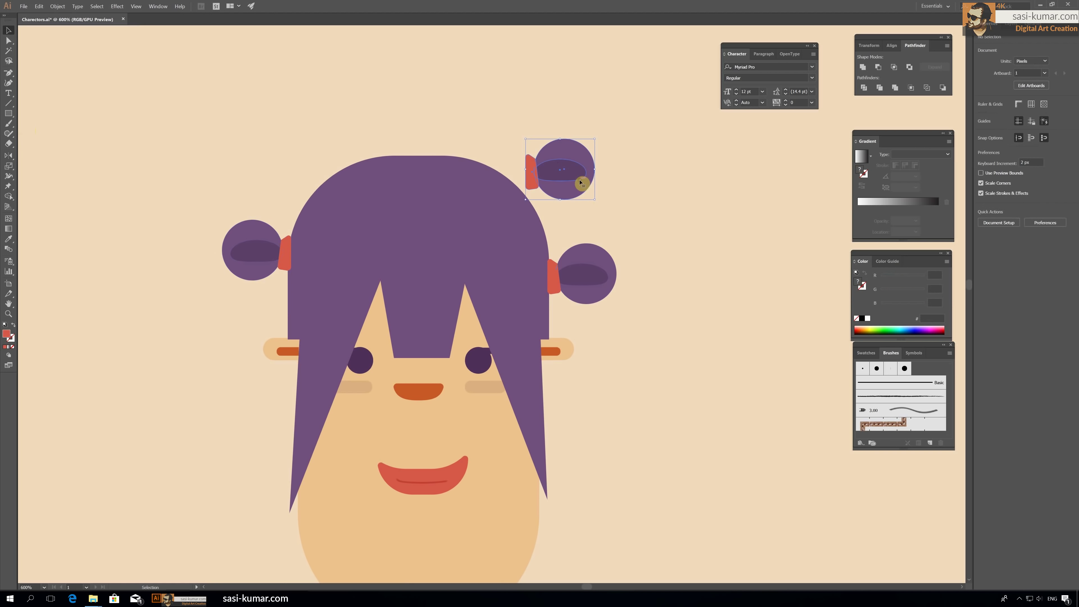
# Step: Delete the bun on top of the head, keeping the two side buns
pyautogui.click(582, 181)
pyautogui.press('Delete')
pyautogui.click(247, 251)
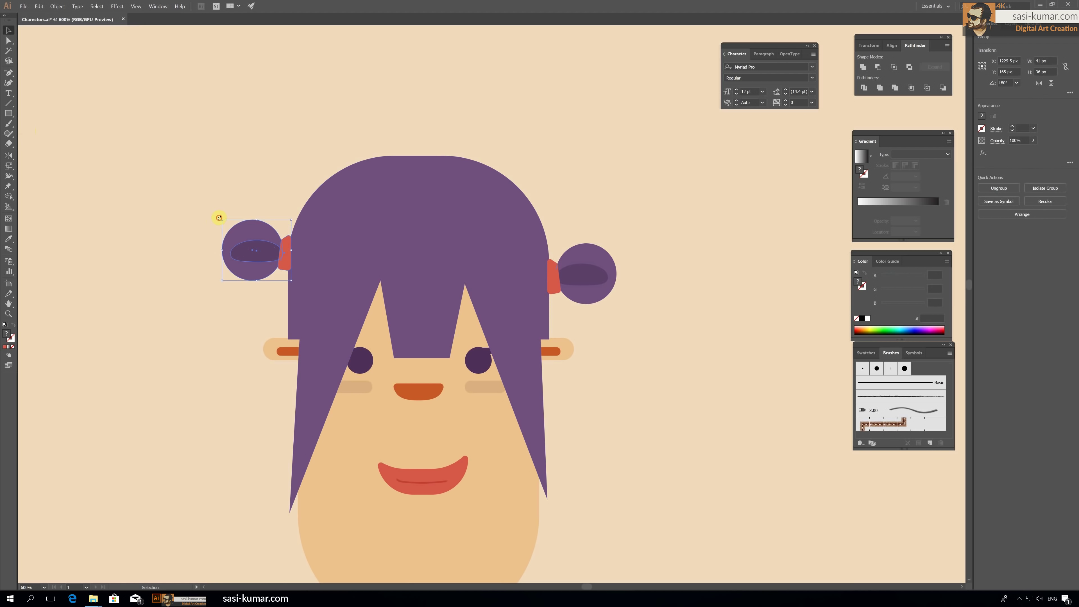
pyautogui.click(234, 183)
pyautogui.scroll(-3, 680, 404)
# Step: Delete the red shirt and fill the body with cyan #6DD9E8
pyautogui.scroll(-2, 638, 332)
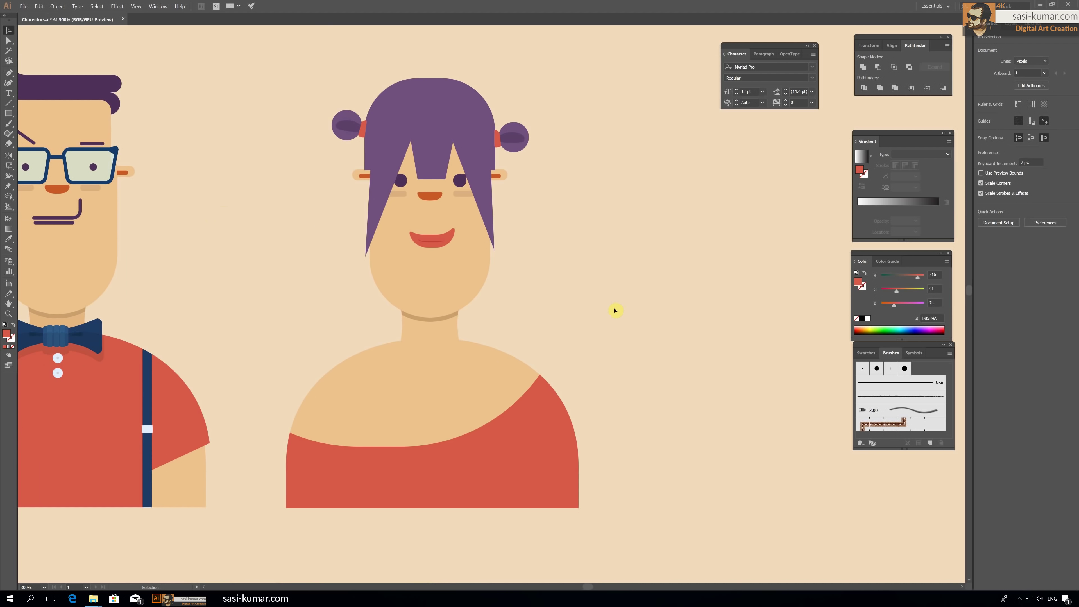
pyautogui.scroll(-1, 616, 311)
pyautogui.click(497, 411)
pyautogui.press('Delete')
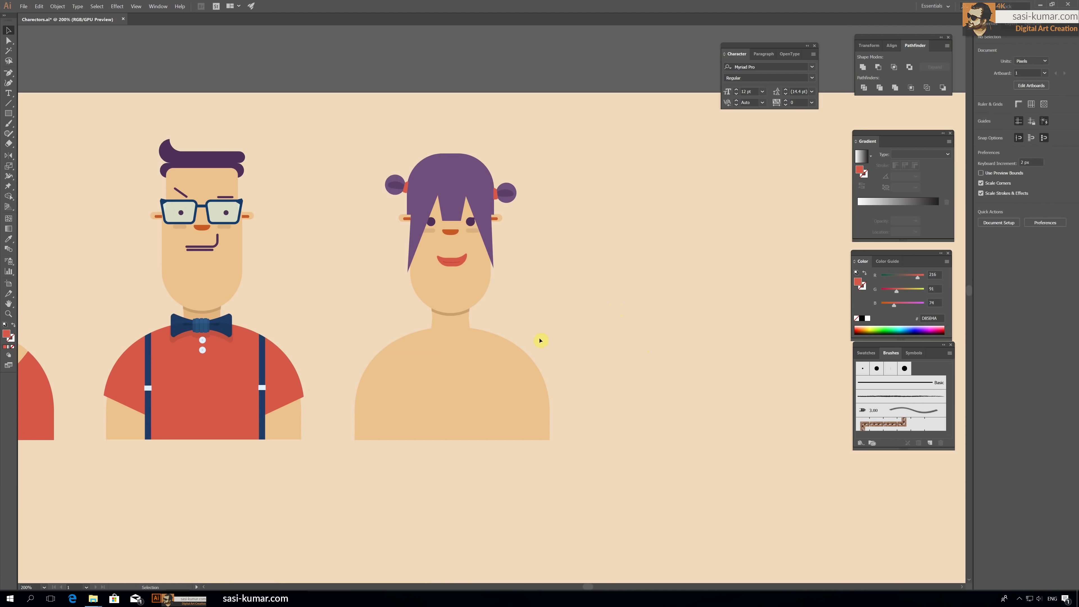
pyautogui.click(493, 424)
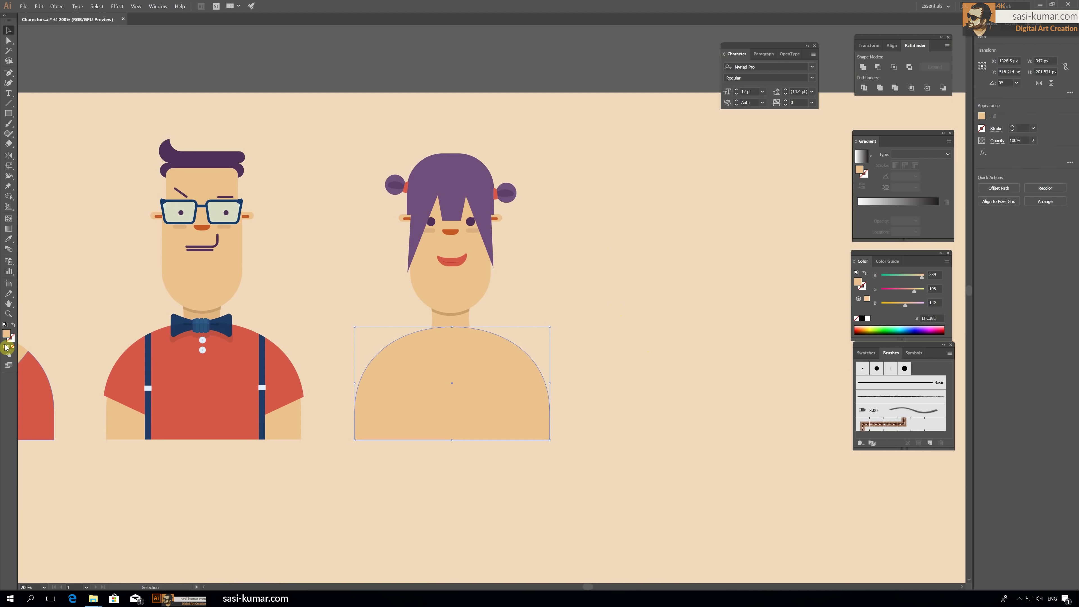
pyautogui.doubleClick(6, 334)
pyautogui.click(427, 140)
pyautogui.click(570, 134)
pyautogui.click(585, 181)
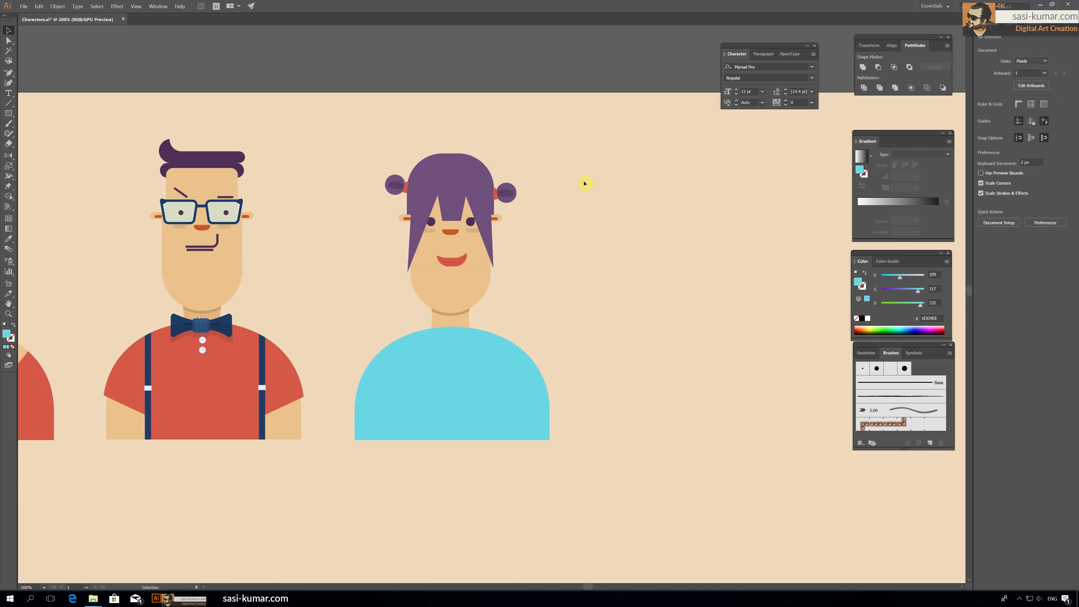
# Step: Draw a trapezoid over the shirt and Pathfinder Divide the body with it
pyautogui.hotkey('ctrl', '+')
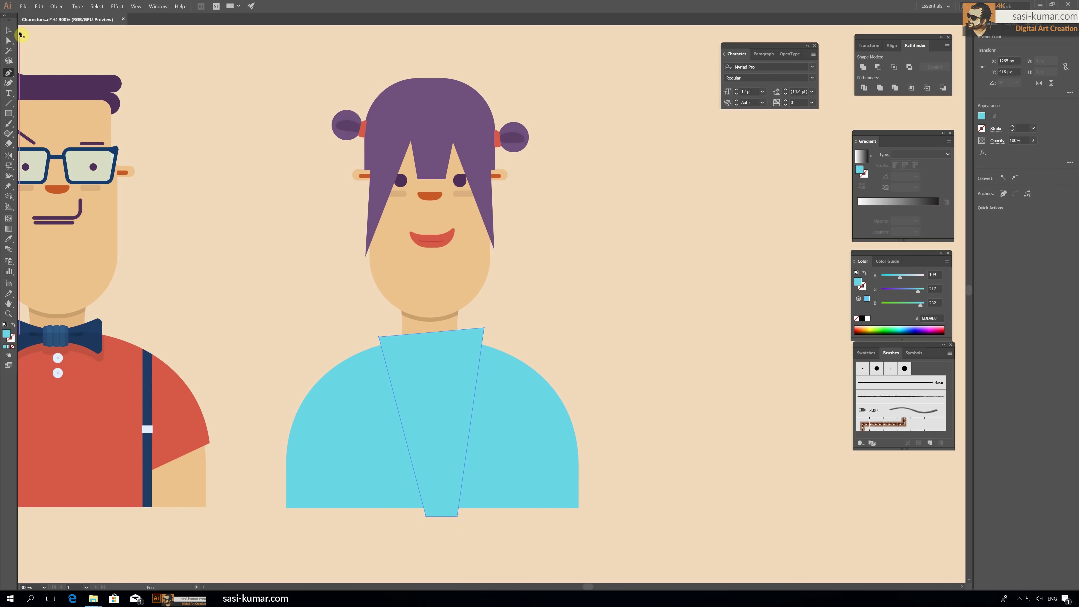
pyautogui.click(8, 30)
pyautogui.click(380, 424)
pyautogui.keyDown('shift'); pyautogui.click(477, 340); pyautogui.keyUp('shift')
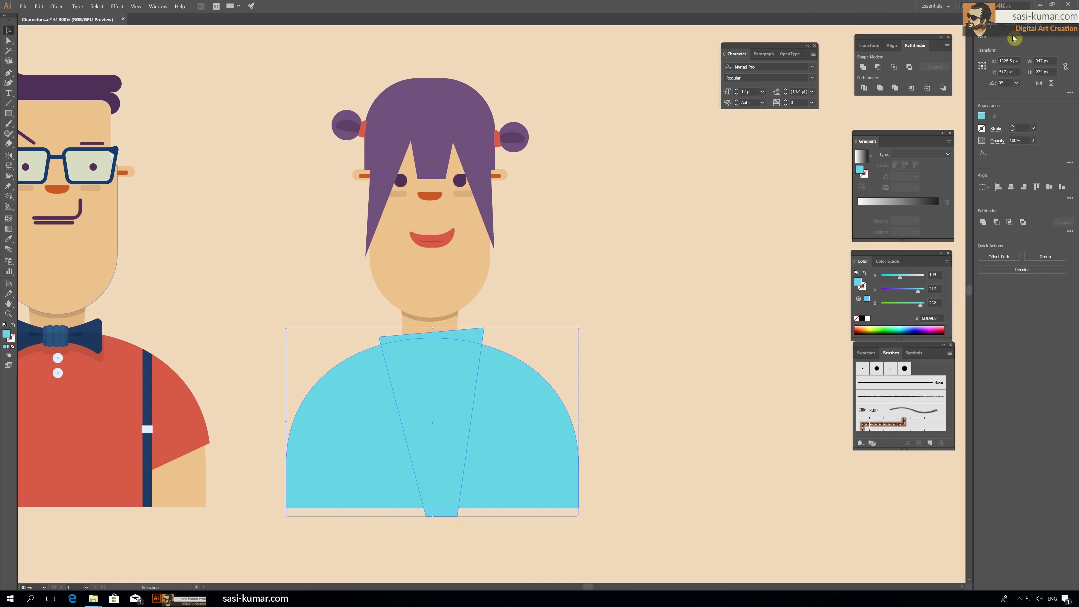
pyautogui.hotkey('ctrl', 'g')
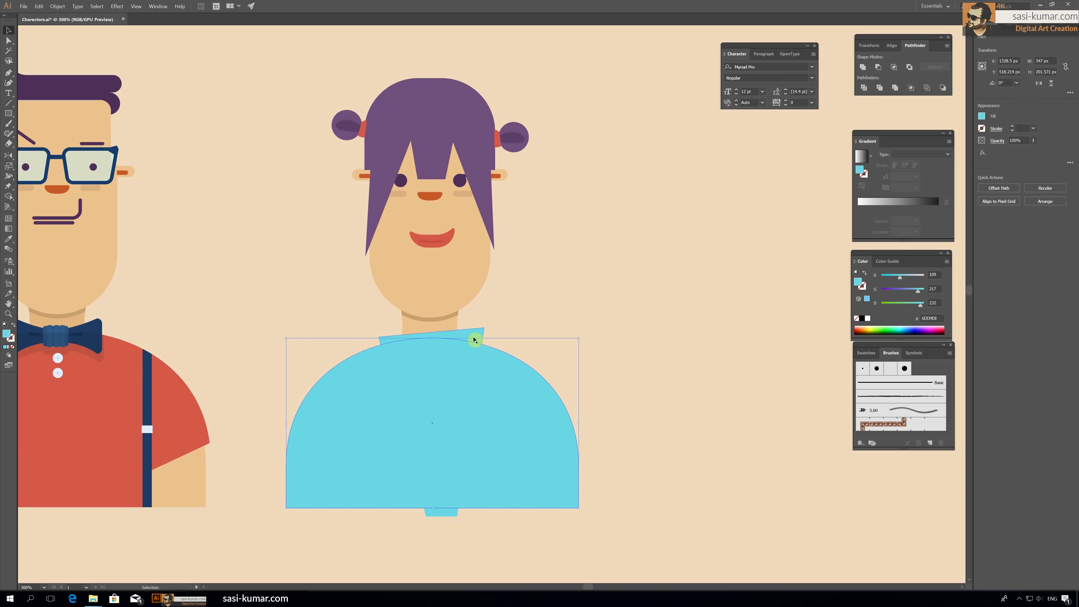
pyautogui.click(512, 395)
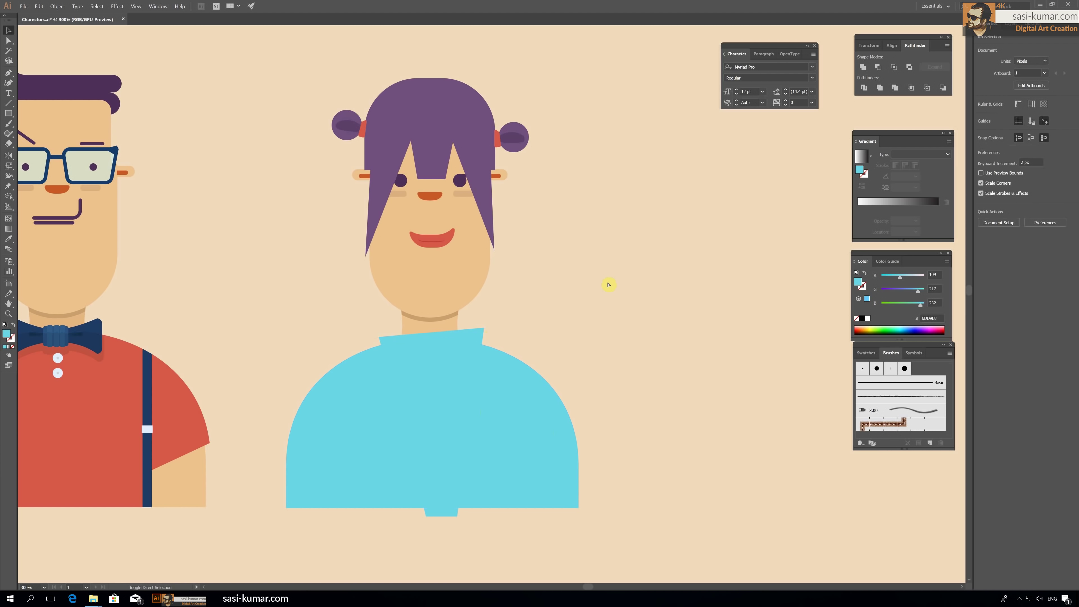
pyautogui.keyDown('shift'); pyautogui.click(477, 336); pyautogui.keyUp('shift')
pyautogui.click(867, 92)
# Step: Delete the divided pieces sticking out beyond the body
pyautogui.click(477, 337)
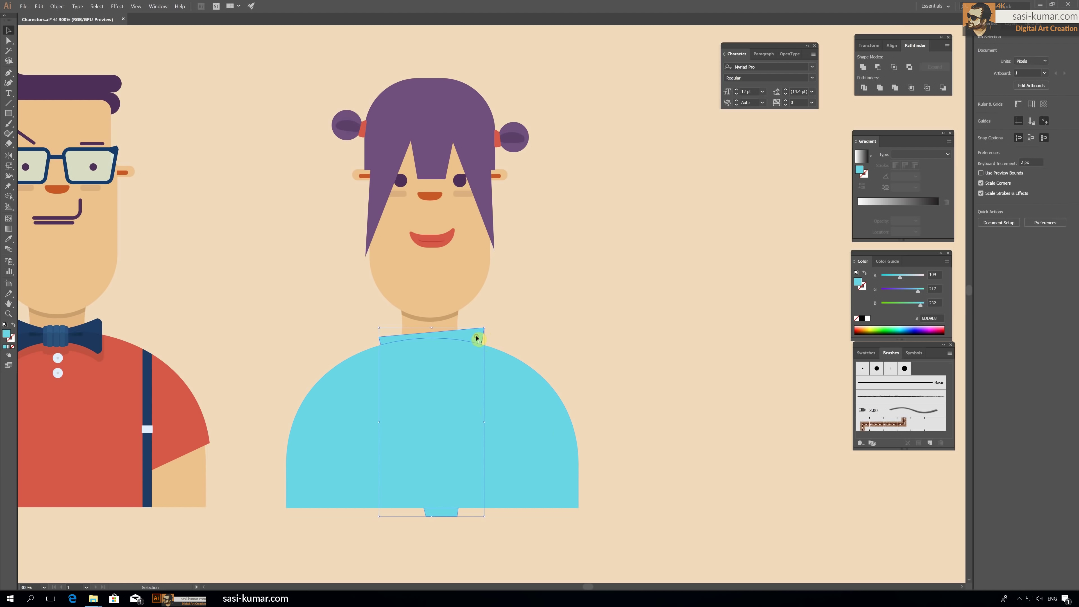
pyautogui.click(530, 325)
pyautogui.moveTo(528, 388); pyautogui.dragTo(522, 400)
pyautogui.click(475, 338)
pyautogui.press('Delete')
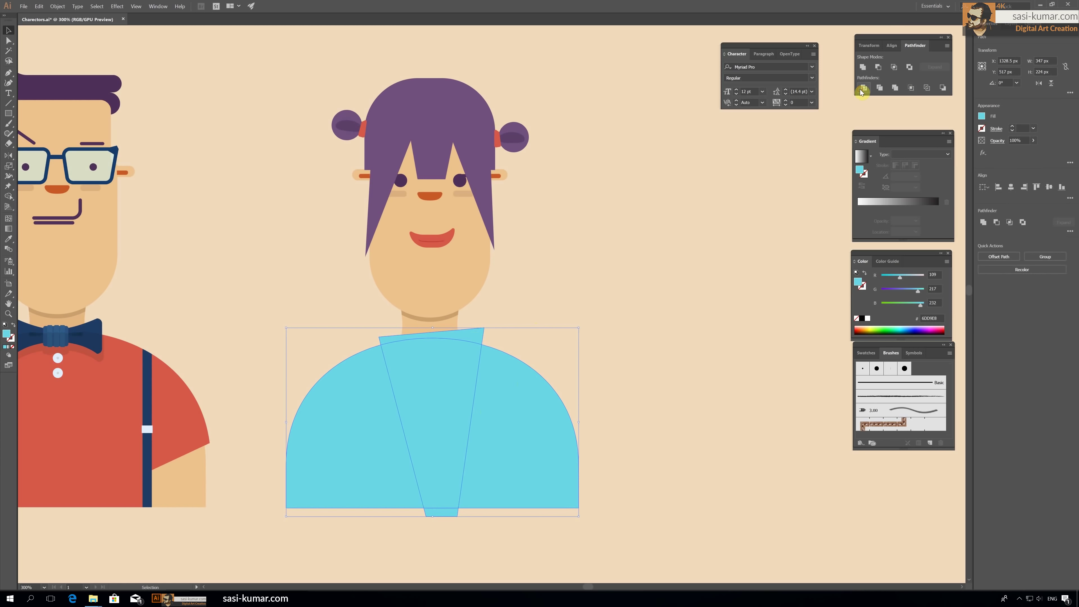
pyautogui.click(460, 365)
pyautogui.hotkey('ctrl', 'z')
# Step: Fill the middle V-shaped piece with near-white #EBFBFC
pyautogui.doubleClick(460, 378)
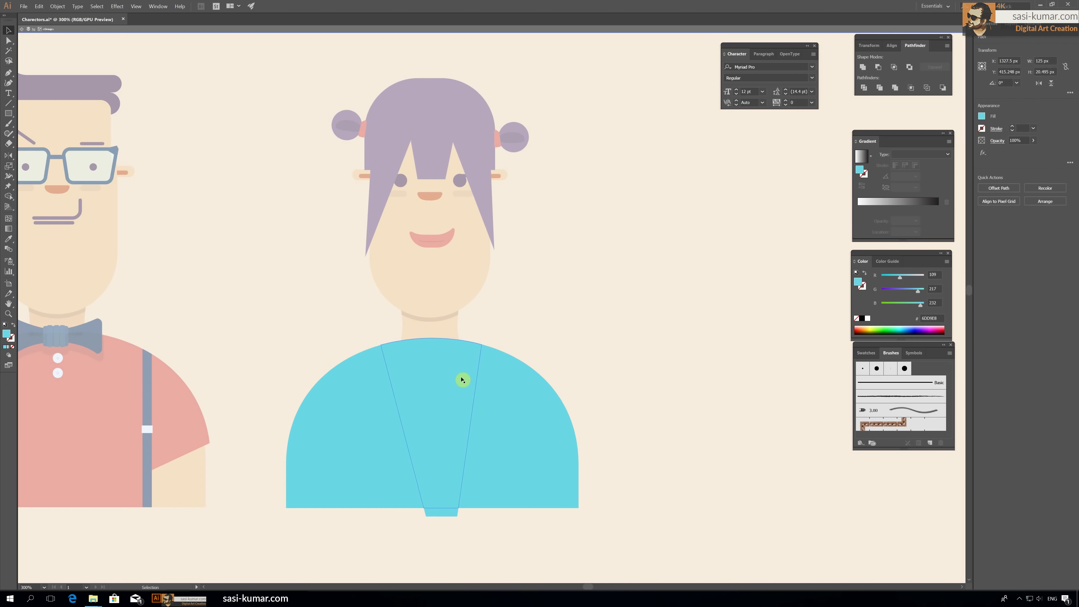
pyautogui.click(451, 510)
pyautogui.press('Escape')
pyautogui.hotkey('ctrl', 'z')
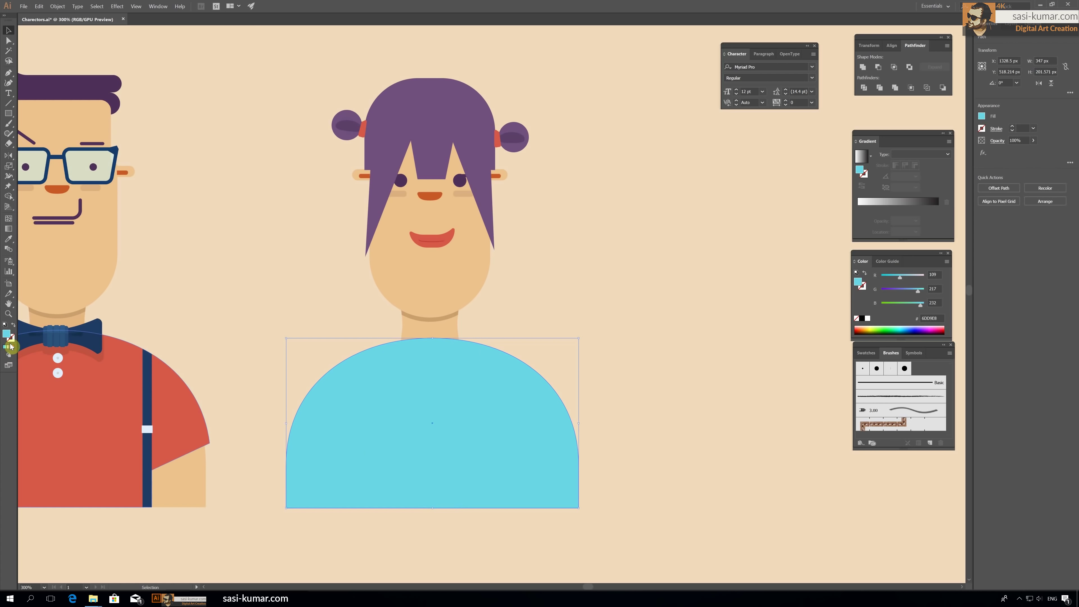
pyautogui.doubleClick(7, 334)
pyautogui.click(374, 131)
pyautogui.click(570, 137)
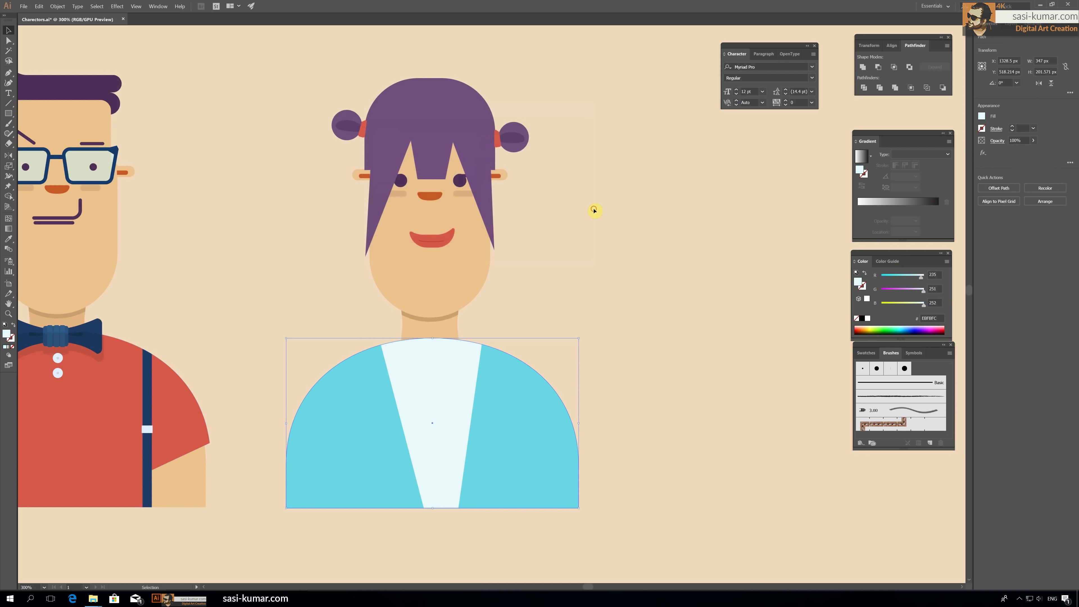
pyautogui.click(596, 211)
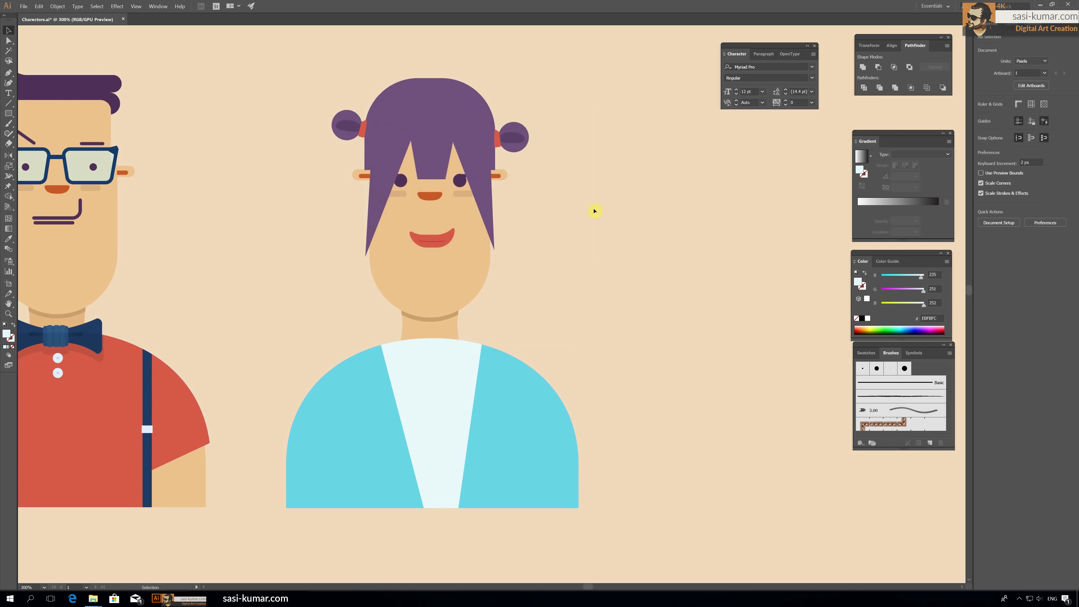
# Step: Send the neck behind the face
pyautogui.scroll(1, 564, 250)
pyautogui.click(455, 305)
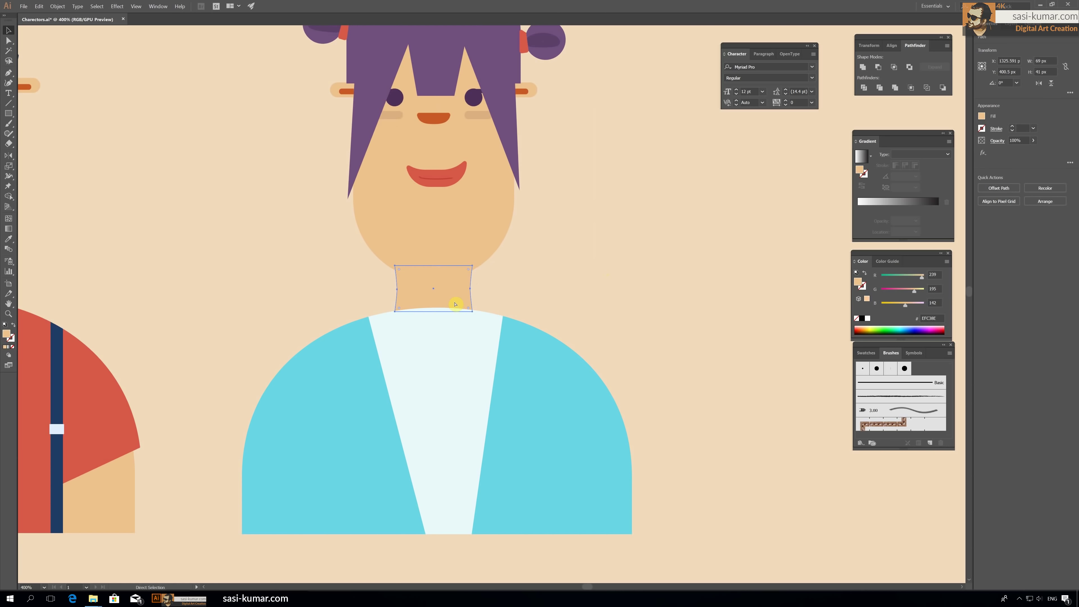
pyautogui.hotkey('ctrl', 'shift', '[')
pyautogui.click(296, 403)
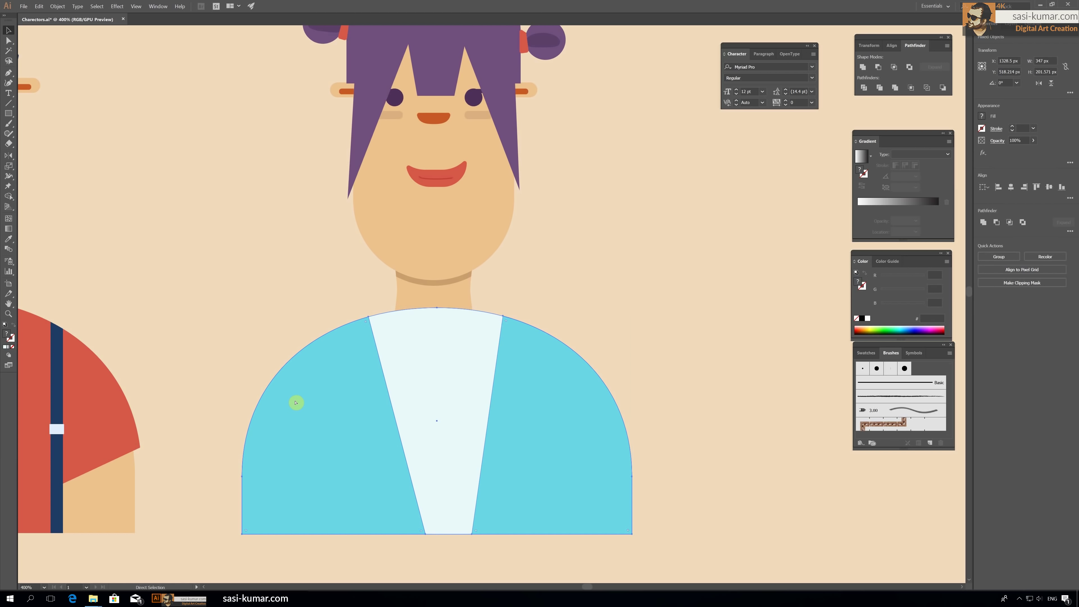
pyautogui.press('v')
pyautogui.click(433, 289)
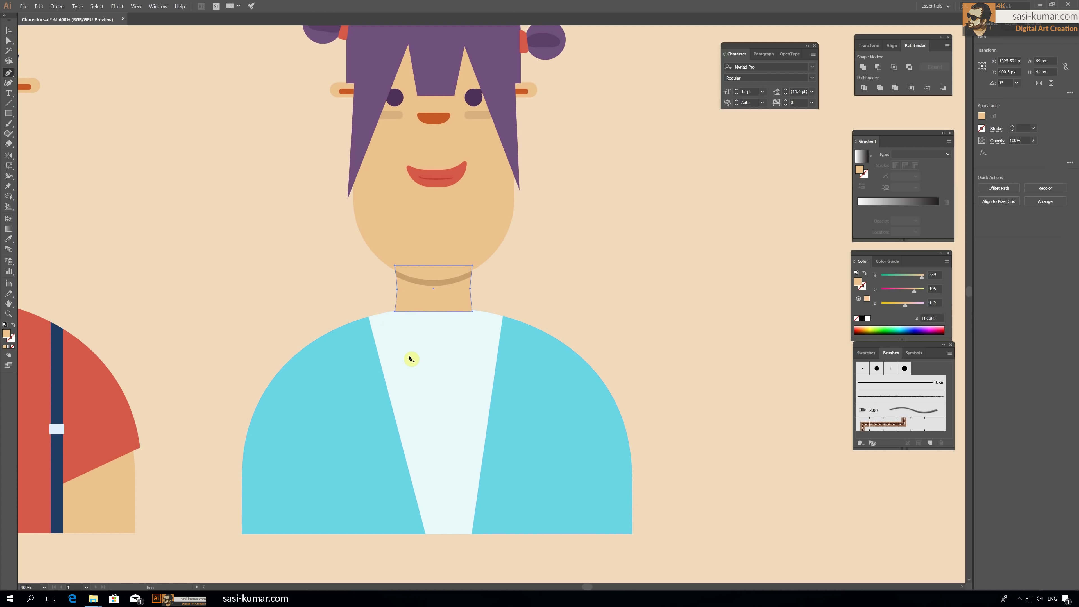
# Step: Pen-draw a skin-toned V from the neck base down into the white panel
pyautogui.click(399, 309)
pyautogui.click(433, 376)
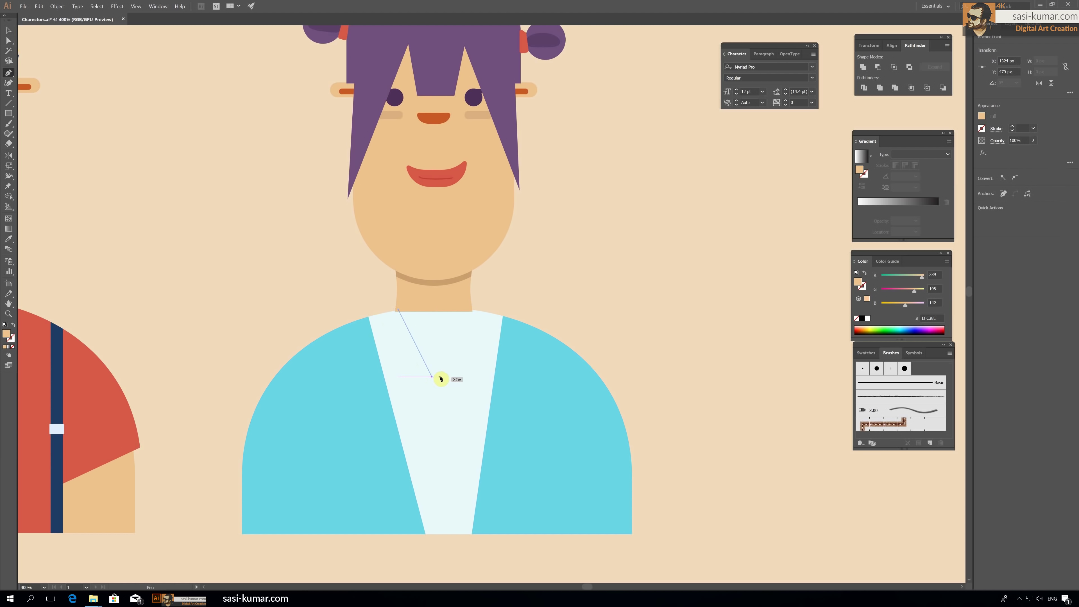
pyautogui.click(463, 311)
pyautogui.click(398, 310)
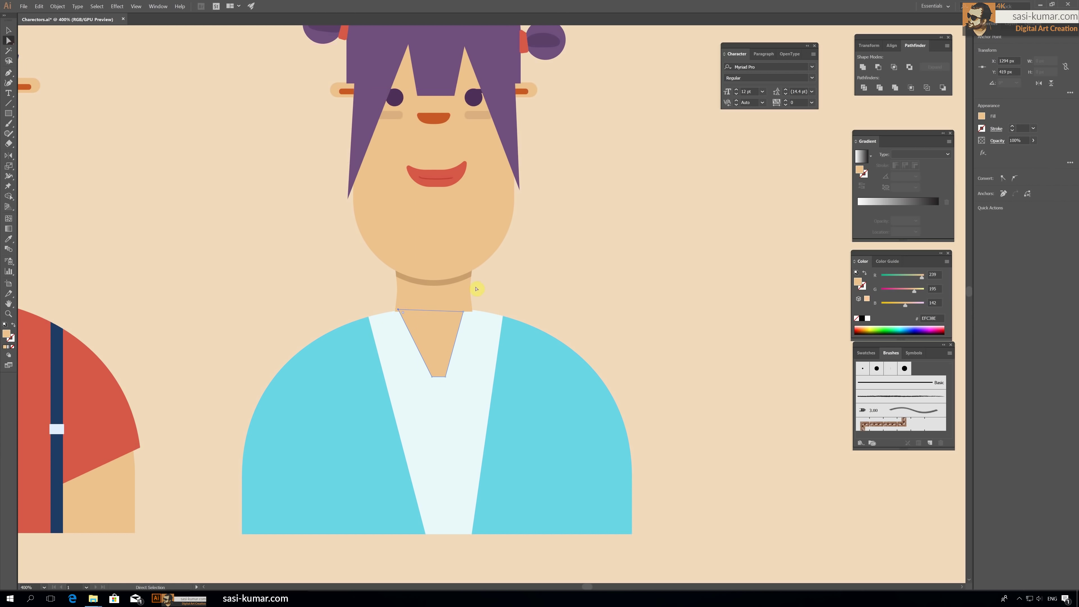
# Step: Widen the V-neck's top right corner and round its bottom point
pyautogui.press('a')
pyautogui.moveTo(463, 311); pyautogui.dragTo(471, 311)
pyautogui.click(443, 332)
pyautogui.moveTo(445, 376); pyautogui.dragTo(439, 369)
pyautogui.click(578, 234)
# Step: Draw a pure white triangular collar flap on the right side of the neck
pyautogui.click(8, 72)
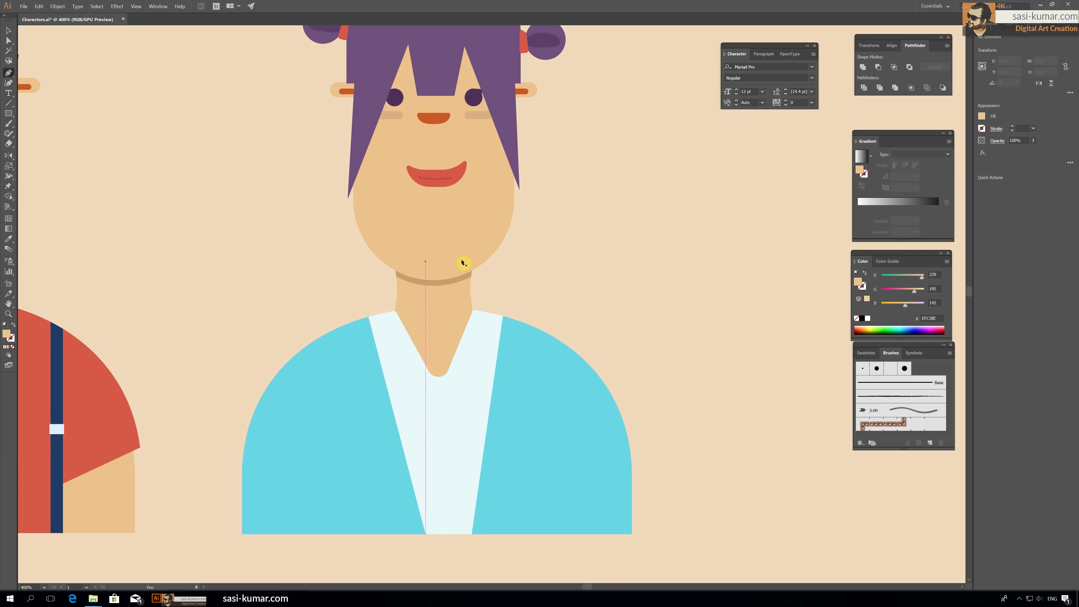
pyautogui.click(471, 307)
pyautogui.click(511, 331)
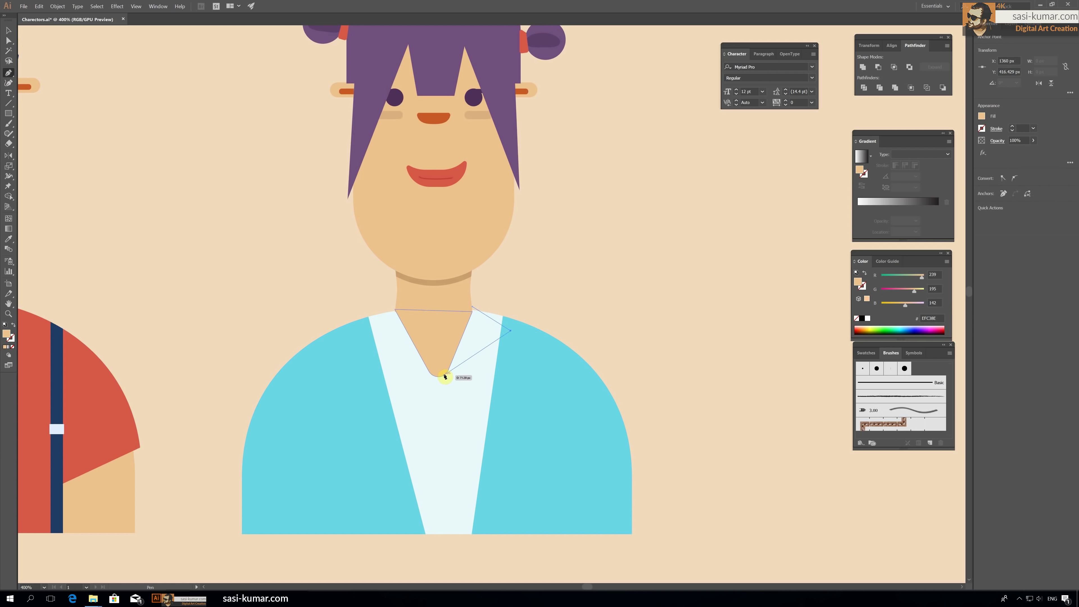
pyautogui.click(444, 375)
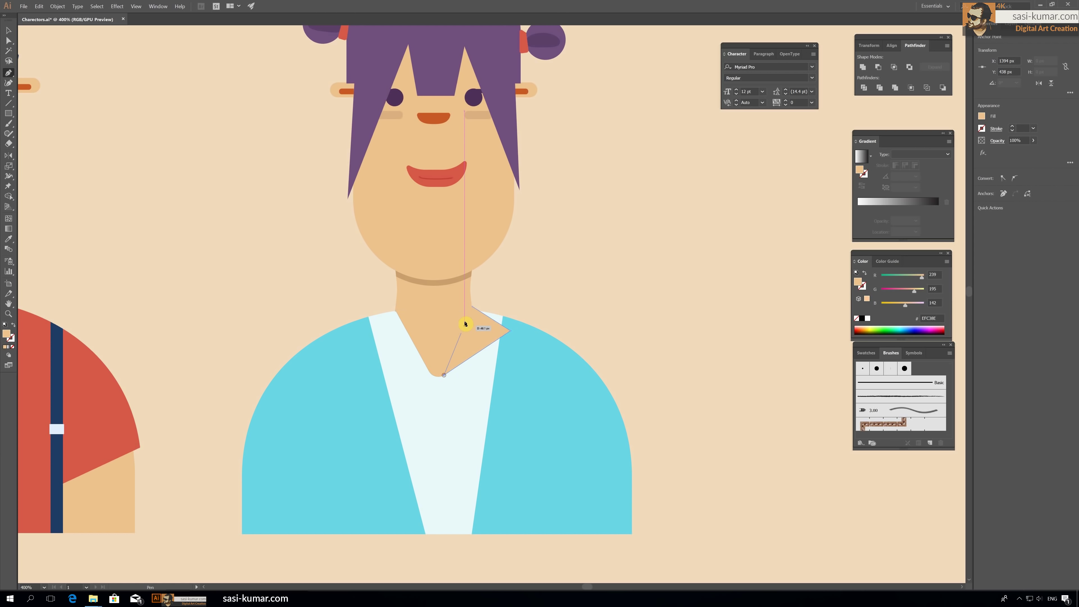
pyautogui.press('i')
pyautogui.click(464, 450)
pyautogui.doubleClick(11, 334)
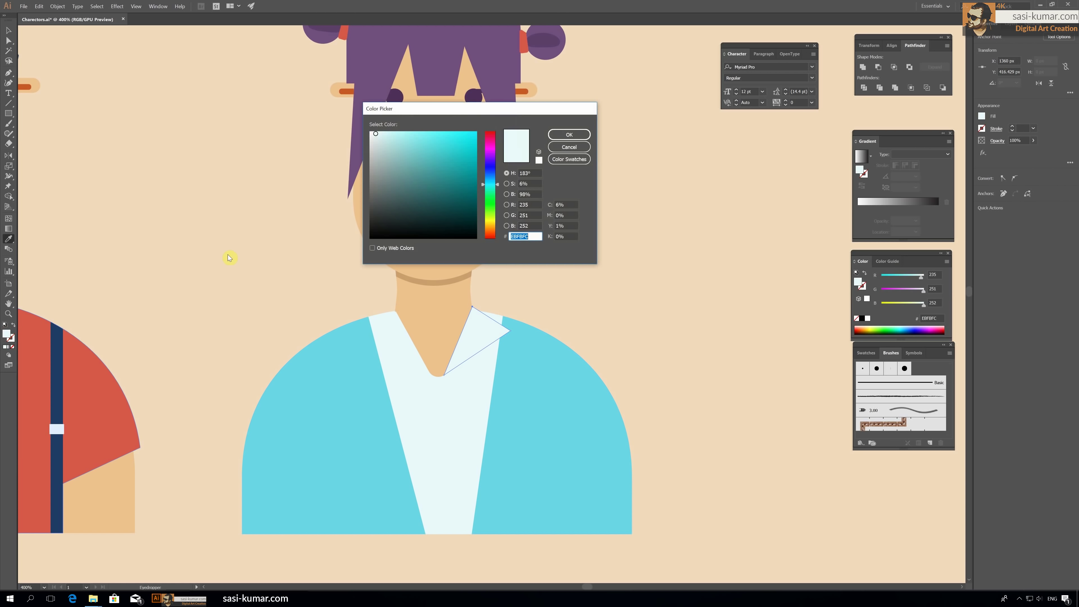
pyautogui.click(569, 134)
# Step: Draw the matching left collar flap triangle
pyautogui.click(395, 310)
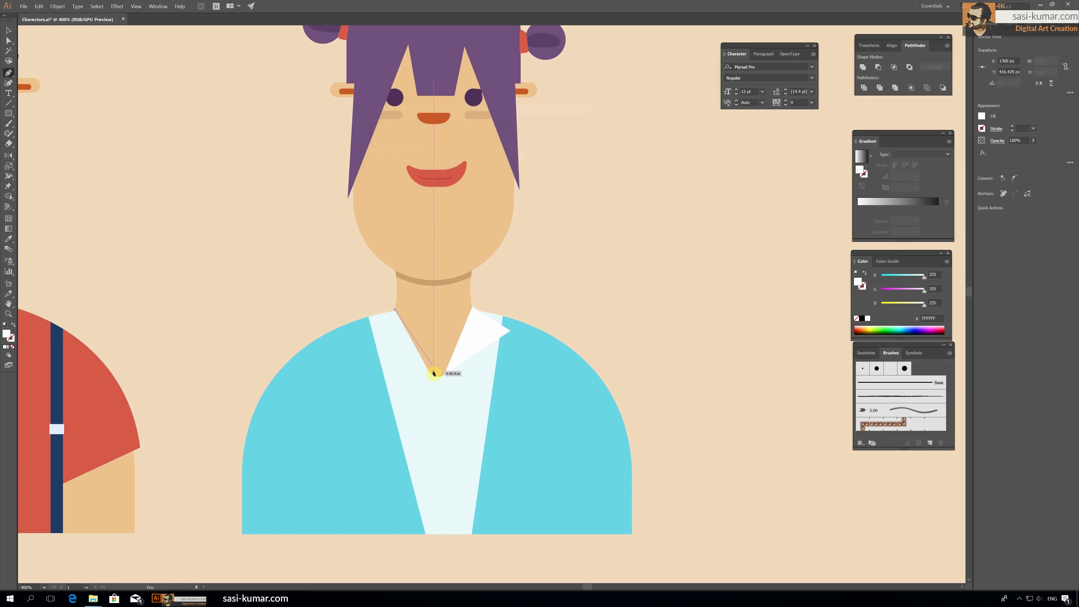
pyautogui.click(430, 373)
pyautogui.click(354, 327)
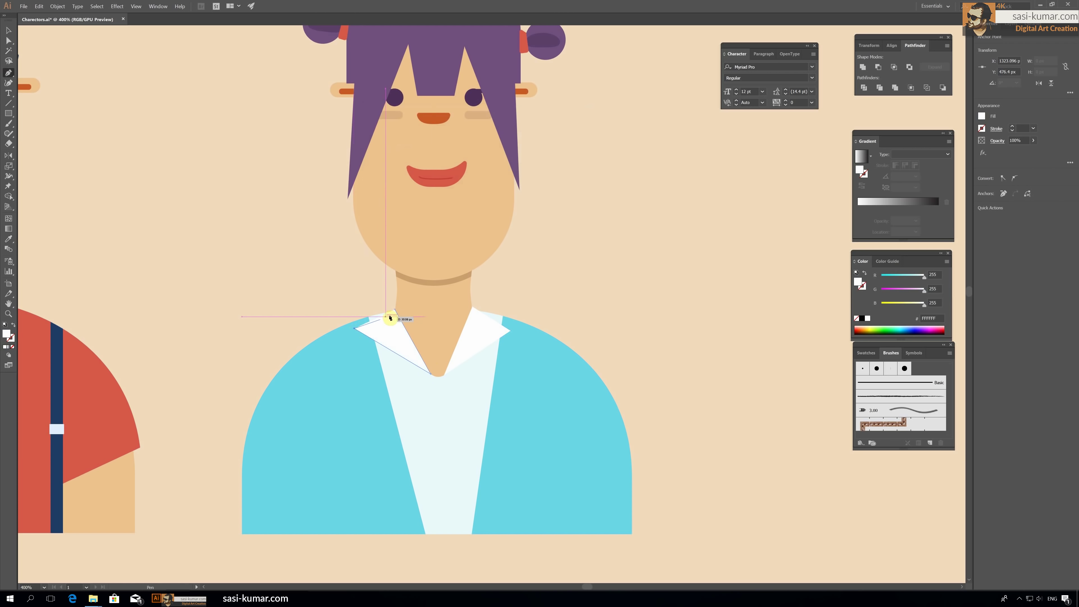
pyautogui.click(396, 310)
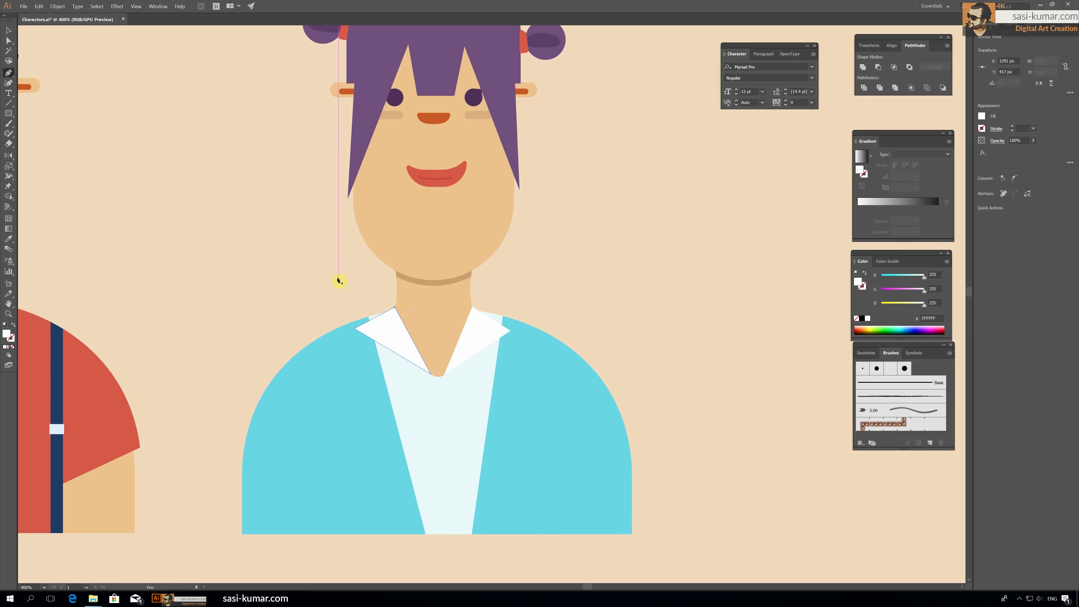
pyautogui.click(5, 30)
pyautogui.click(599, 291)
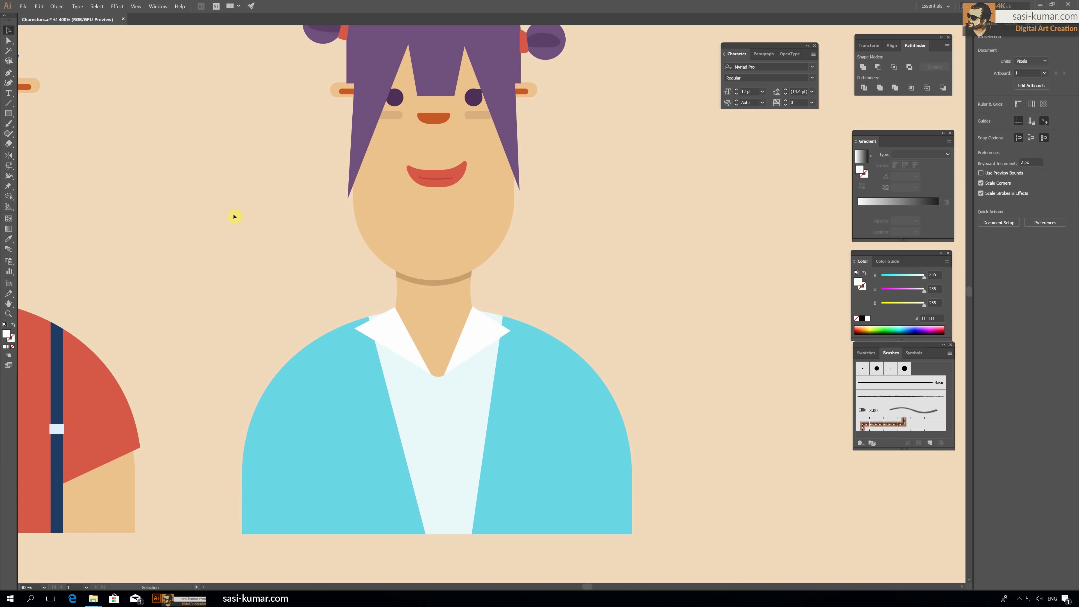
# Step: Raise the collar's shoulder corners and reshape the nearby shirt edge
pyautogui.press('a')
pyautogui.moveTo(509, 331); pyautogui.dragTo(517, 322)
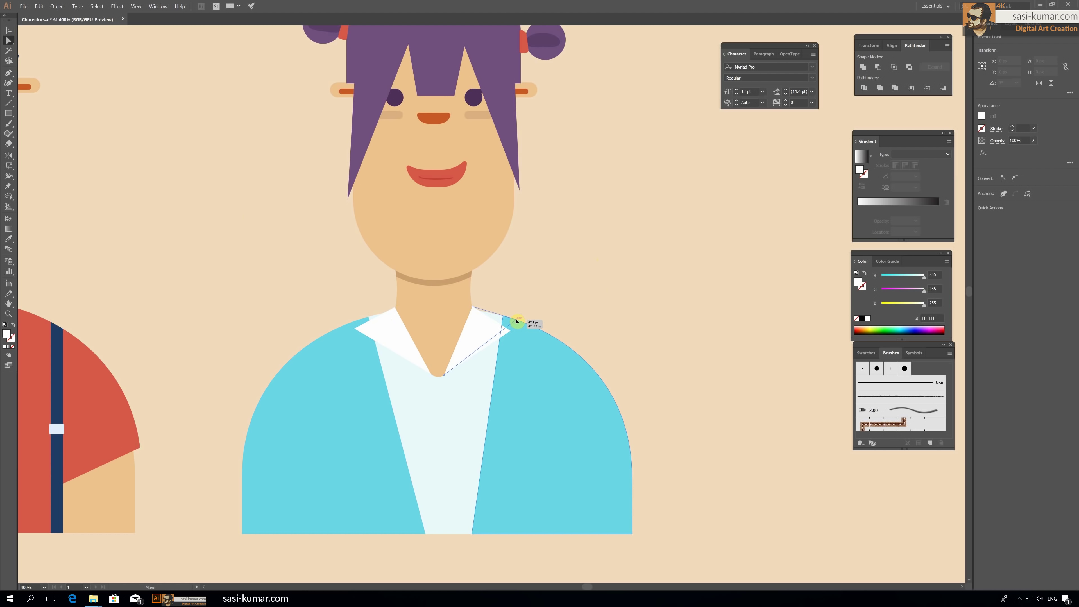
pyautogui.moveTo(355, 329); pyautogui.dragTo(357, 317)
pyautogui.click(517, 322)
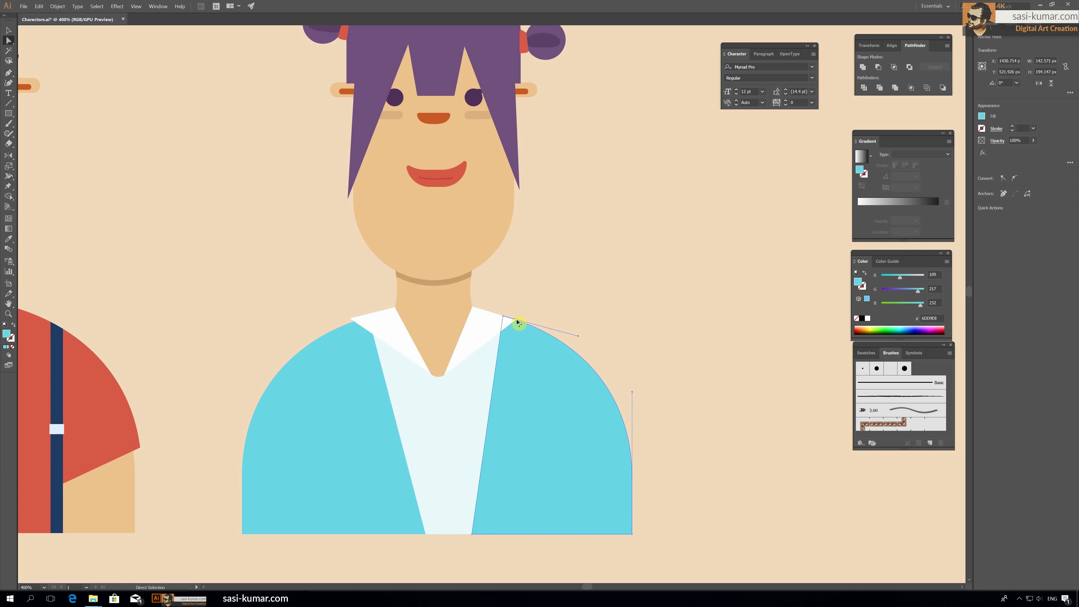
pyautogui.click(525, 317)
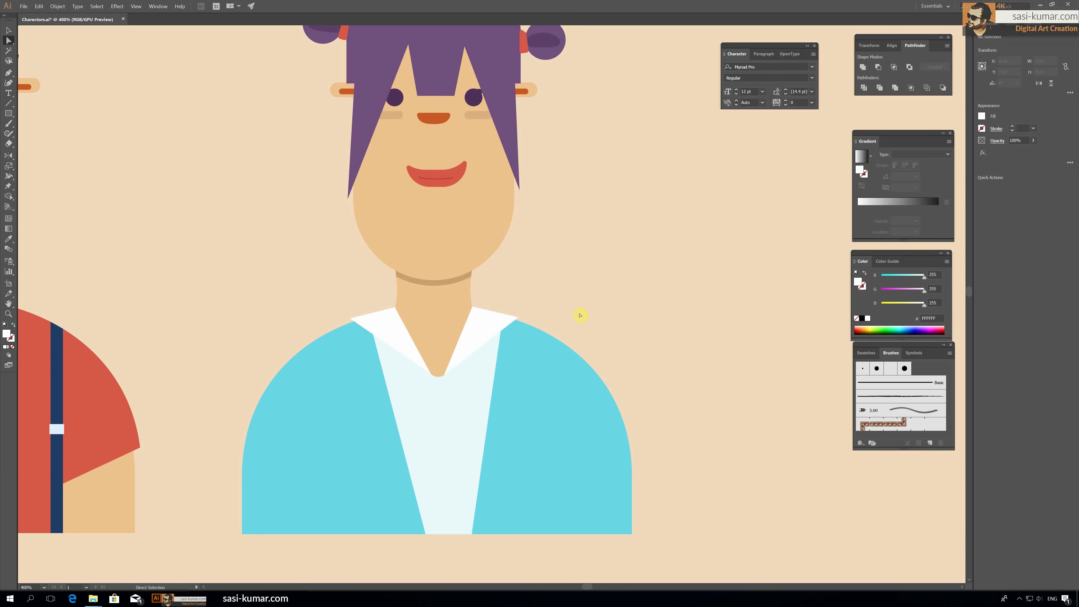
# Step: Begin a thin wedge along the right collar flap's inner edge
pyautogui.click(447, 376)
pyautogui.click(520, 331)
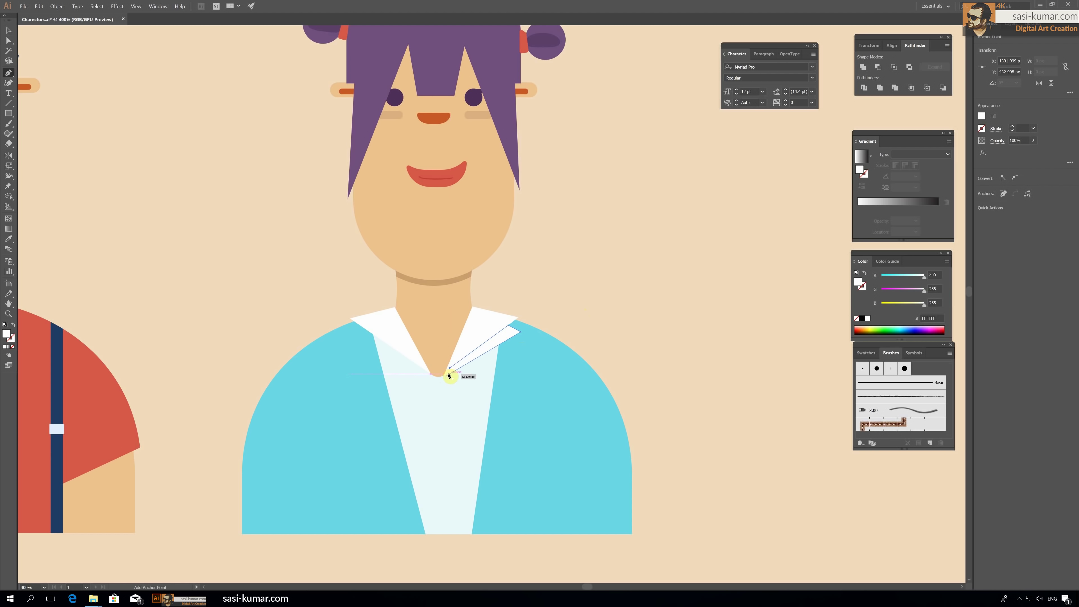
pyautogui.press('i')
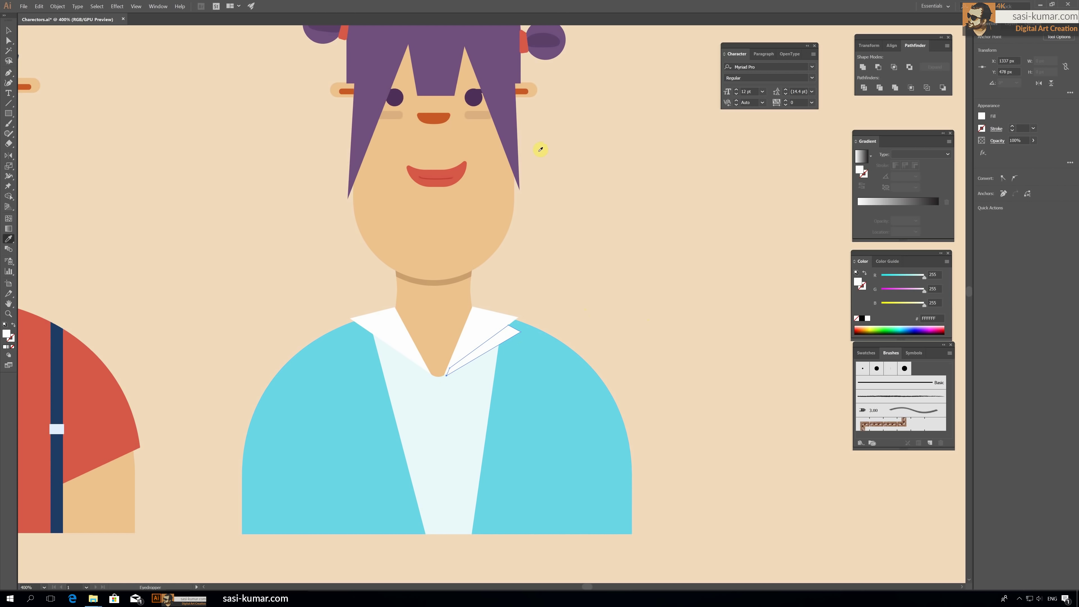
# Step: Pen-draw a matching wedge along the left collar flap
pyautogui.click(362, 325)
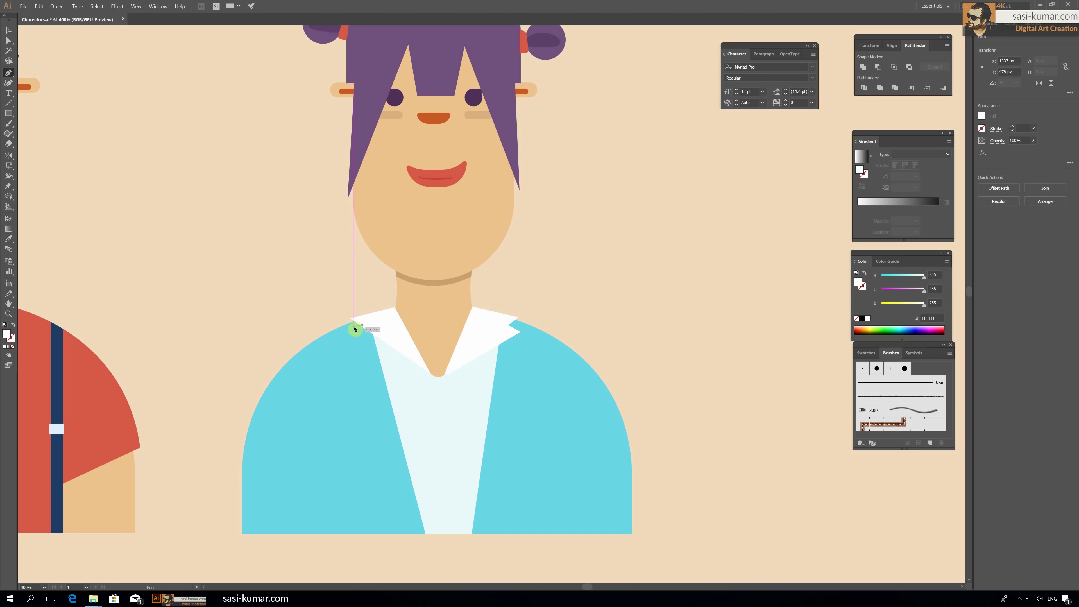
pyautogui.click(429, 380)
pyautogui.click(375, 316)
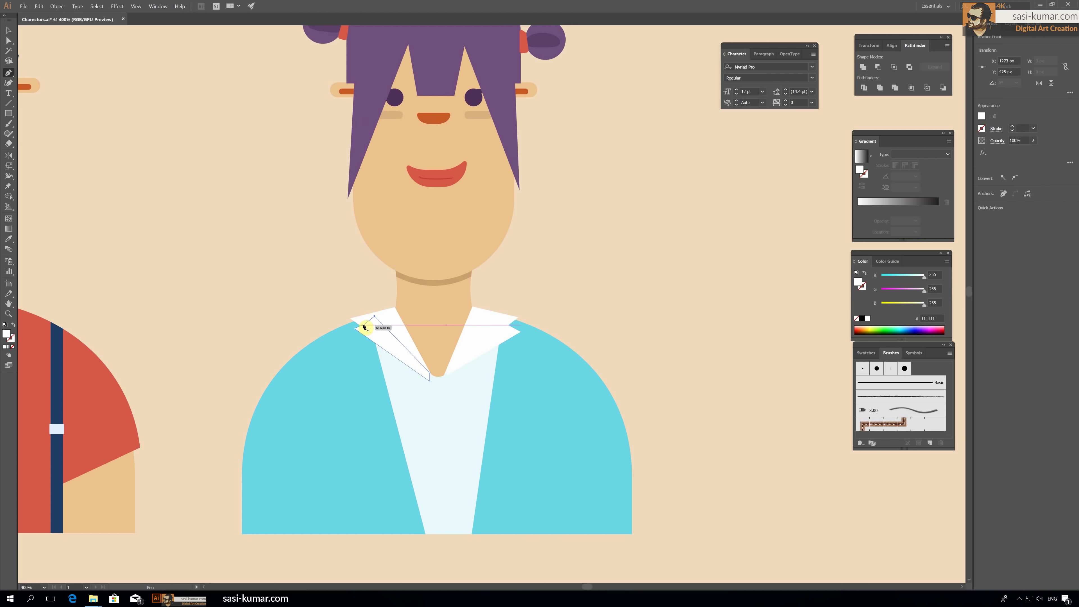
# Step: Fill both wedges black and lower their opacity into faint shadows
pyautogui.click(9, 32)
pyautogui.click(501, 333)
pyautogui.keyDown('shift'); pyautogui.click(391, 336); pyautogui.keyUp('shift')
pyautogui.doubleClick(6, 334)
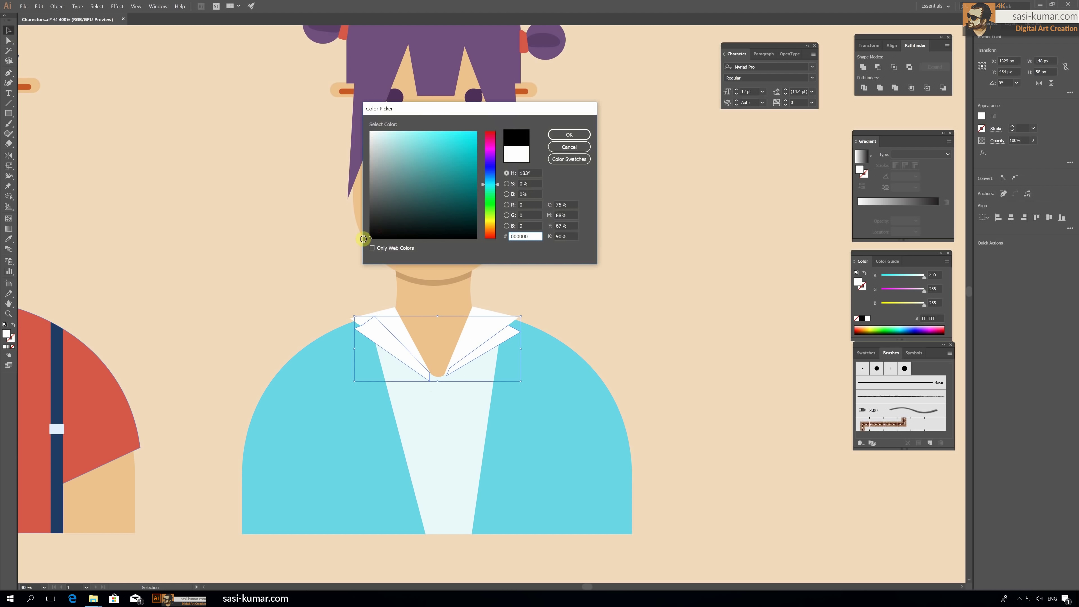
pyautogui.click(366, 246)
pyautogui.click(575, 136)
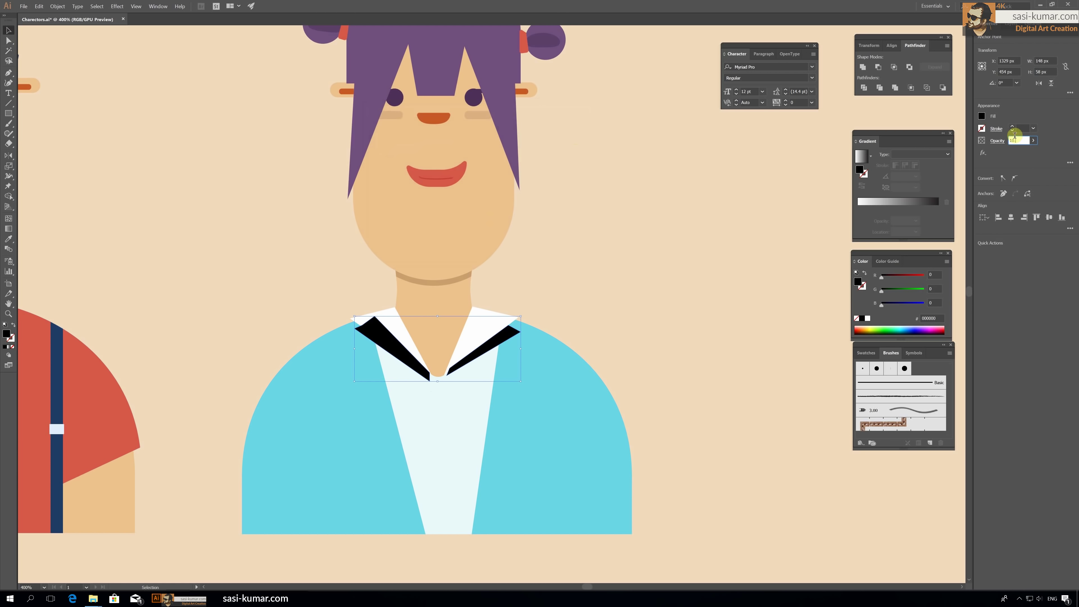
pyautogui.press('Return')
# Step: Bring the white collar in front of the shadows
pyautogui.click(386, 316)
pyautogui.rightClick(359, 314)
pyautogui.click(489, 427)
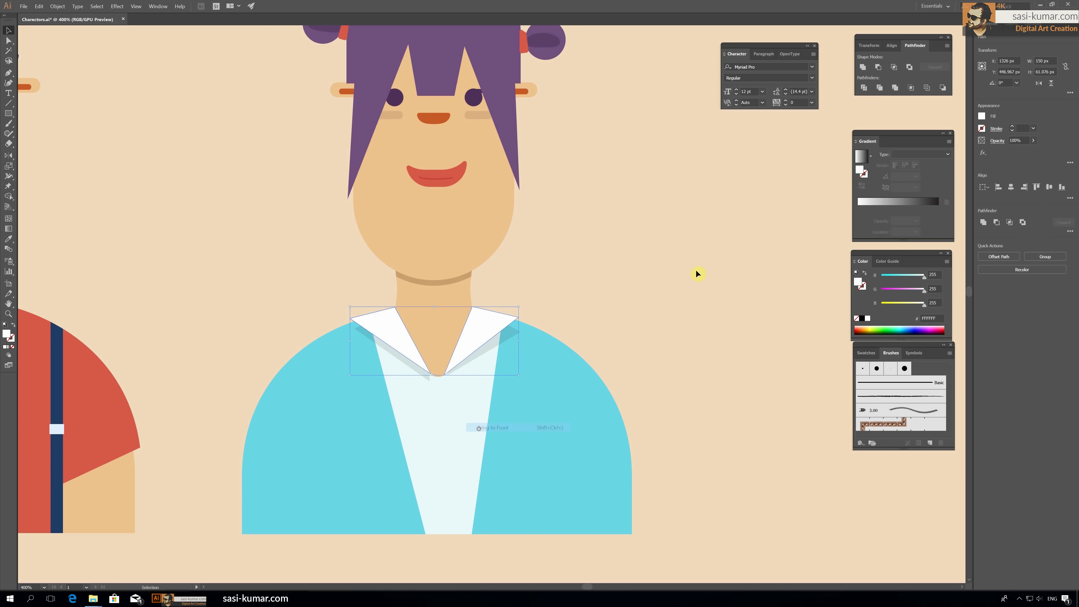
pyautogui.click(663, 298)
# Step: Pull the left shadow's tip up toward the neck
pyautogui.scroll(2, 550, 297)
pyautogui.scroll(1, 425, 340)
pyautogui.press('a')
pyautogui.click(322, 468)
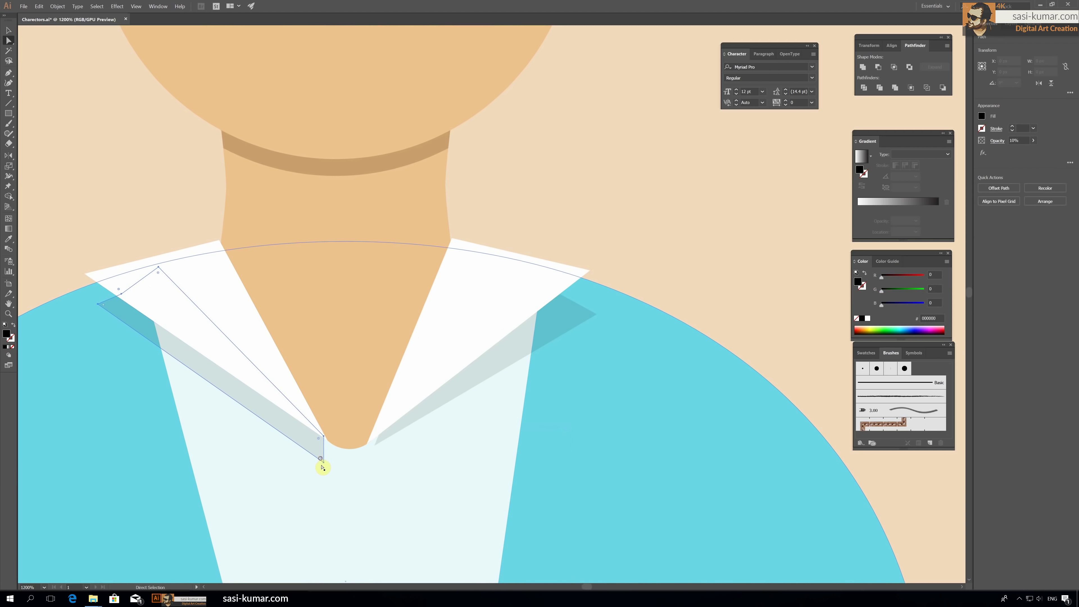
pyautogui.moveTo(322, 466)
pyautogui.mouseDown()
pyautogui.moveTo(334, 450)
pyautogui.moveTo(366, 447)
pyautogui.mouseUp()
pyautogui.click(598, 172)
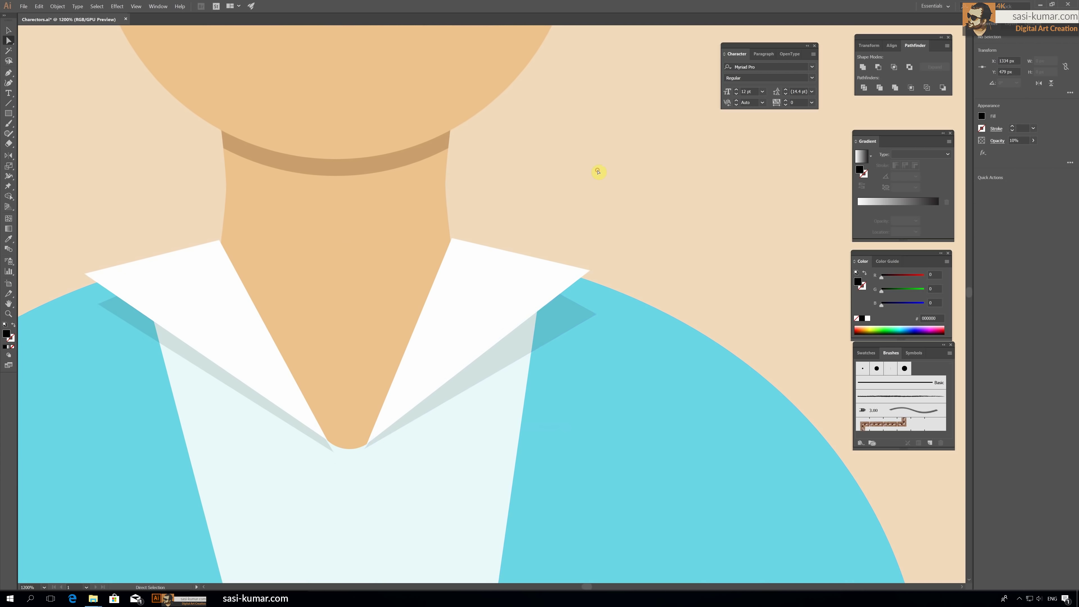
pyautogui.scroll(-4, 598, 171)
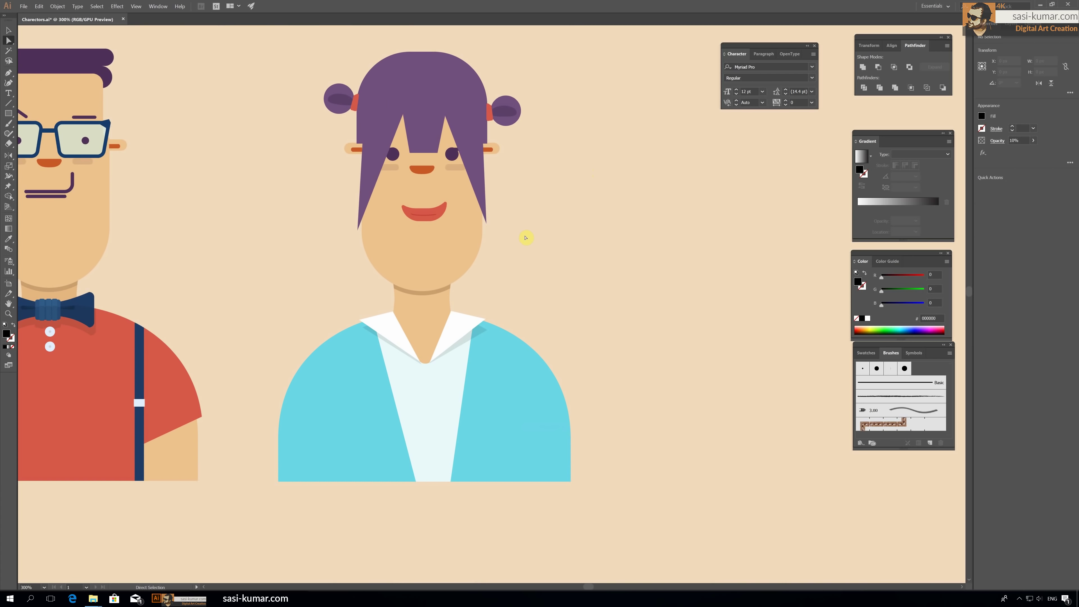
# Step: Pen-draw a tie down the shirt front and fill it with the neighbouring shirt's red
pyautogui.click(10, 74)
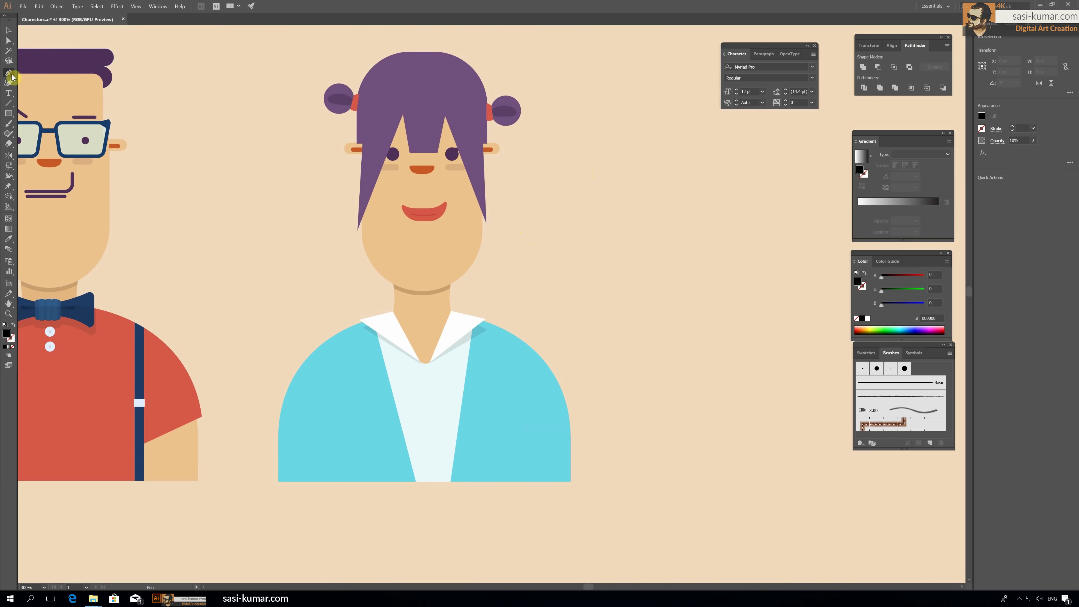
pyautogui.click(422, 481)
pyautogui.click(422, 372)
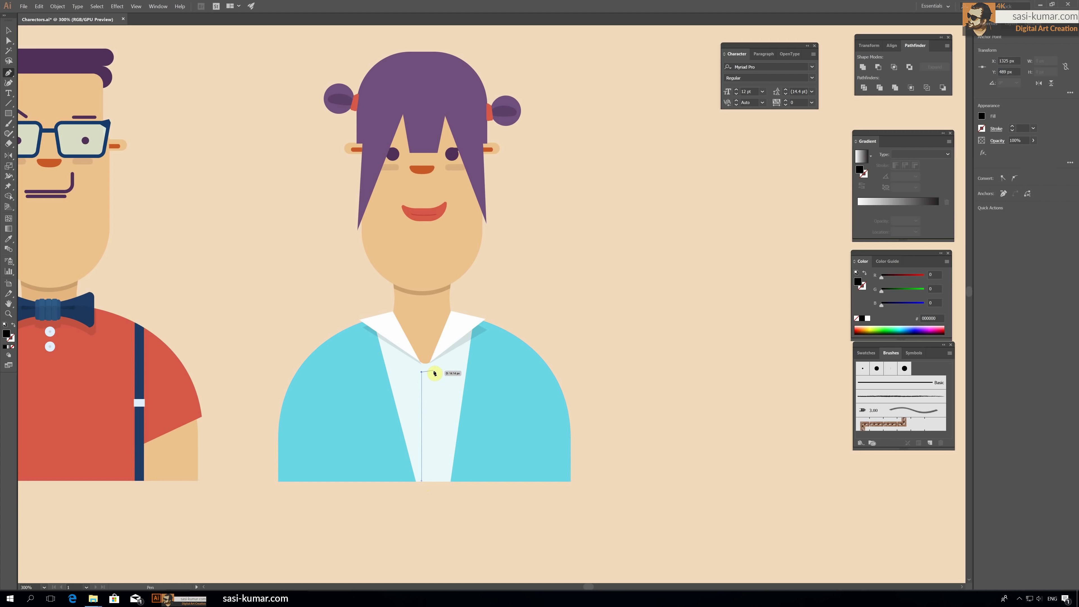
pyautogui.click(443, 482)
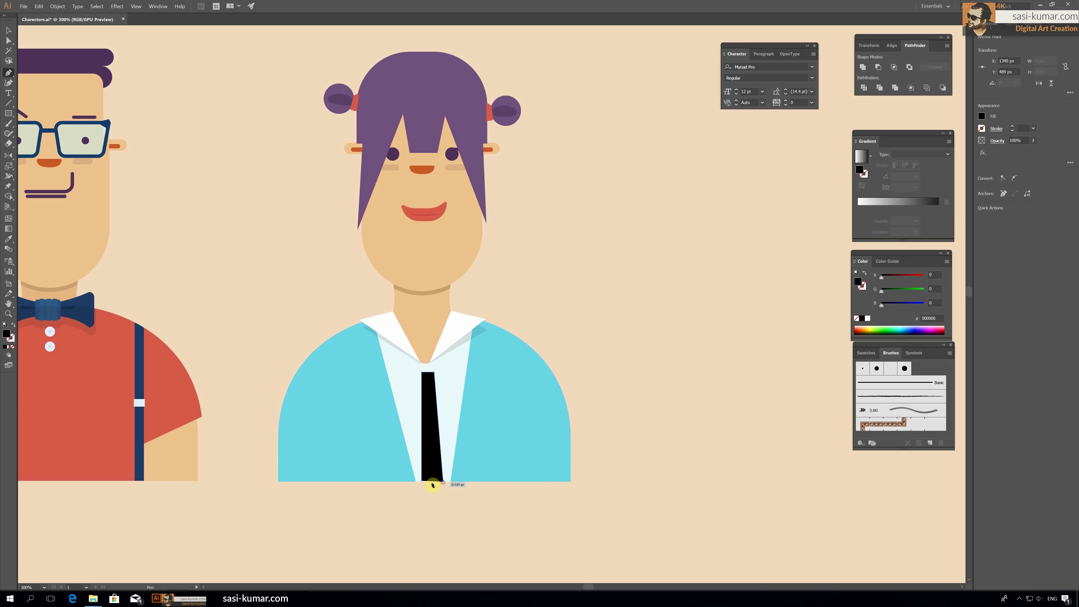
pyautogui.press('i')
pyautogui.click(37, 353)
pyautogui.press('v')
pyautogui.scroll(3, 317, 180)
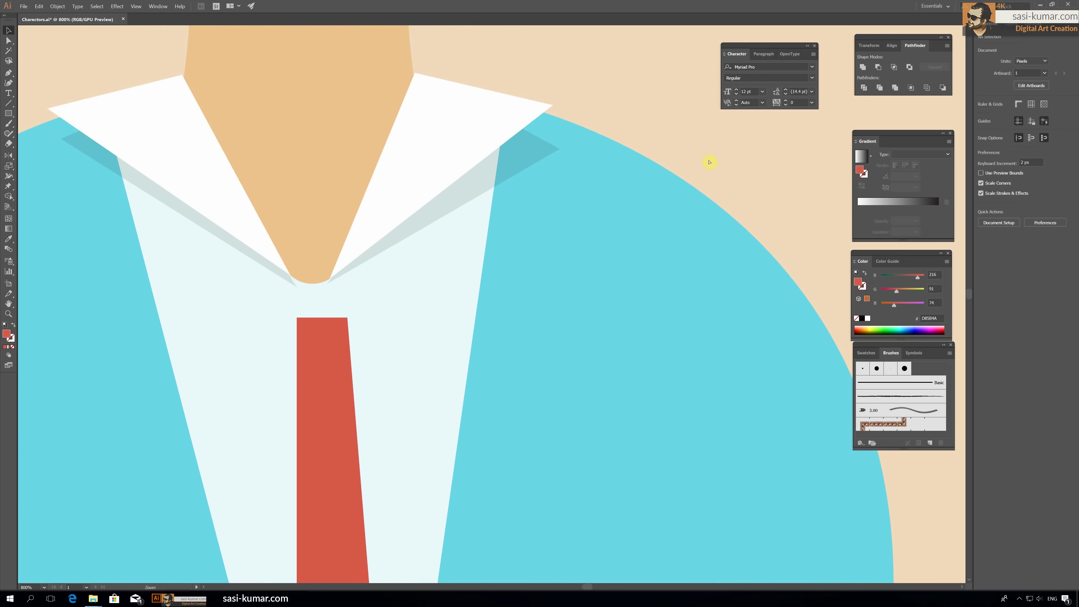
# Step: Add a rectangle knot across the tie's top, centred horizontally on the tie
pyautogui.press('m')
pyautogui.moveTo(358, 287); pyautogui.dragTo(276, 338)
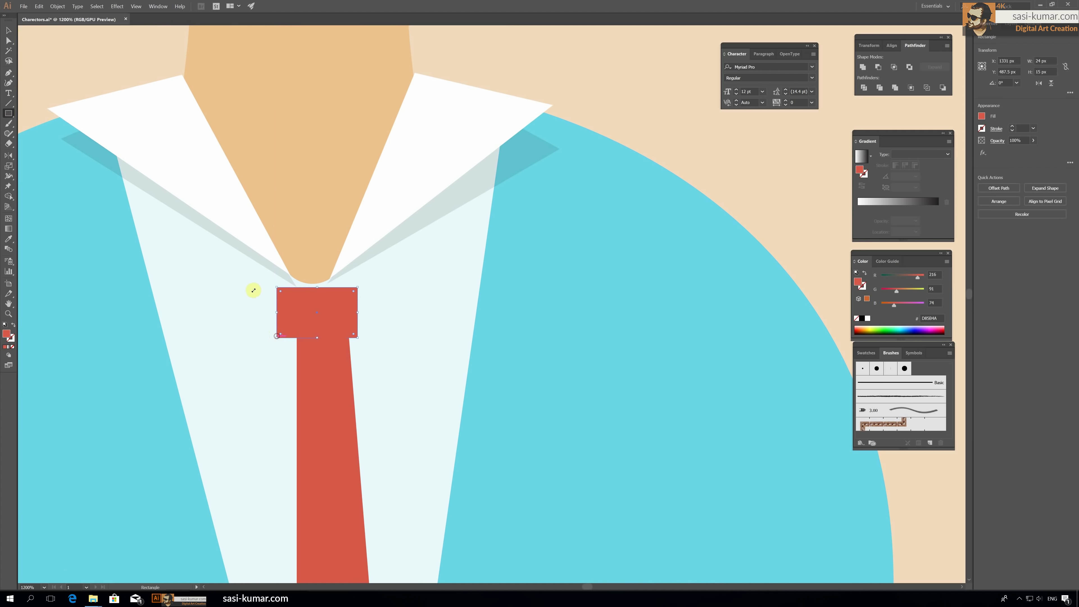
pyautogui.press('Right')
pyautogui.press('Right')
pyautogui.press('a')
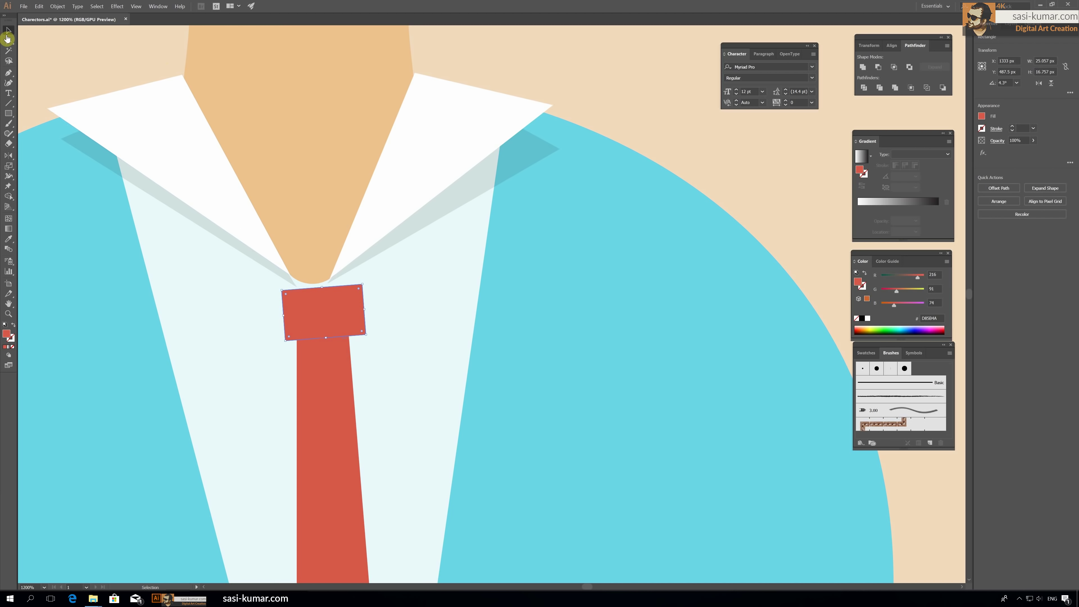
pyautogui.press('v')
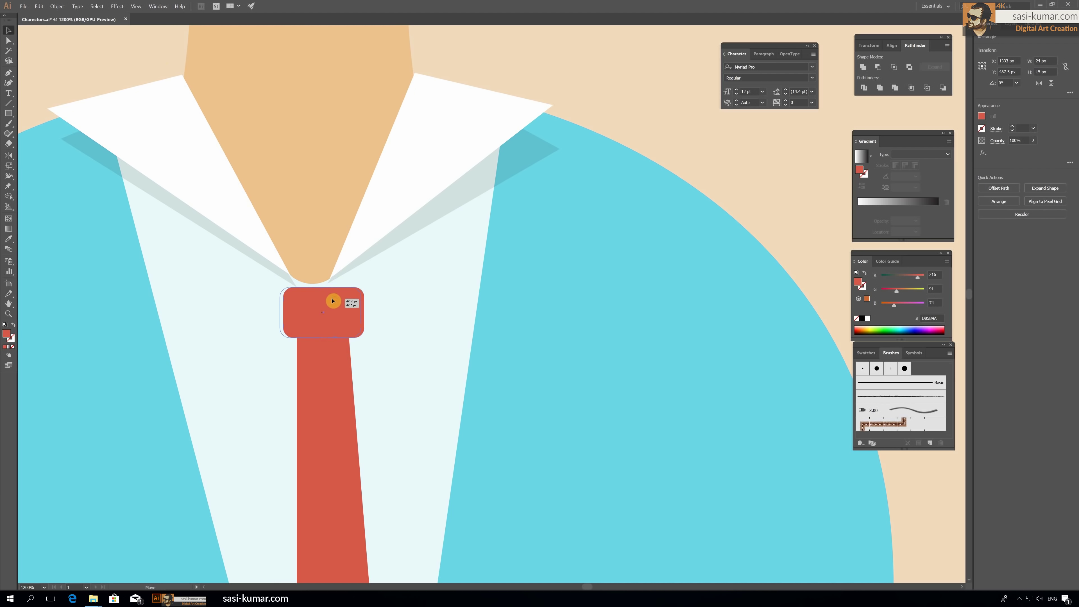
pyautogui.keyDown('shift'); pyautogui.click(327, 397); pyautogui.keyUp('shift')
pyautogui.click(1011, 187)
pyautogui.click(624, 55)
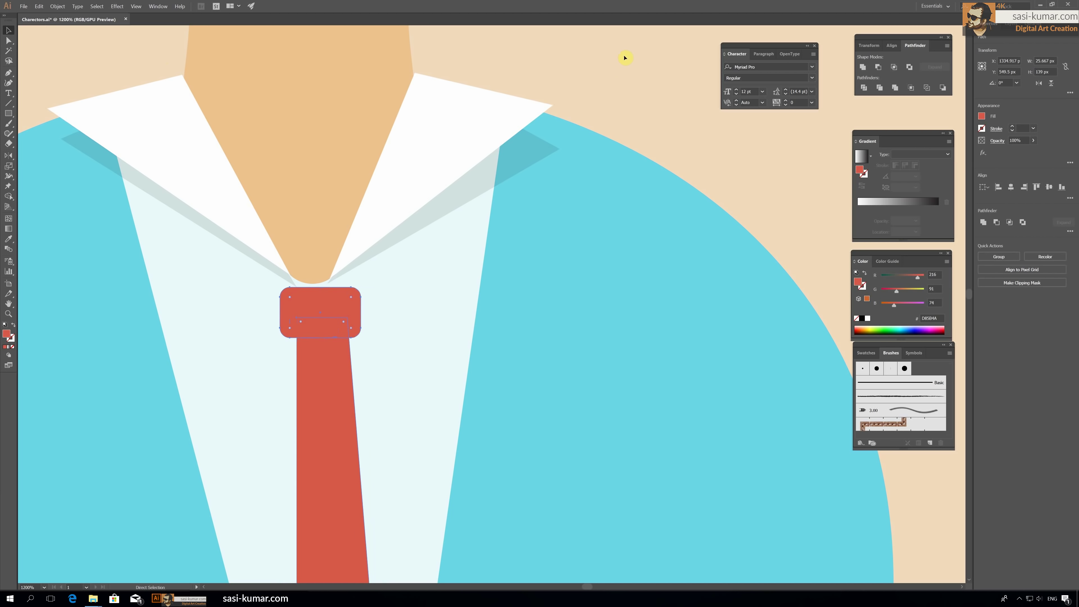
pyautogui.hotkey('ctrl', '-')
pyautogui.hotkey('ctrl', '-')
pyautogui.hotkey('ctrl', '-')
pyautogui.scroll(-1, 641, 72)
# Step: Narrow the knot rectangle by pulling its left and right sides inward
pyautogui.click(8, 41)
pyautogui.moveTo(671, 447); pyautogui.dragTo(230, 418)
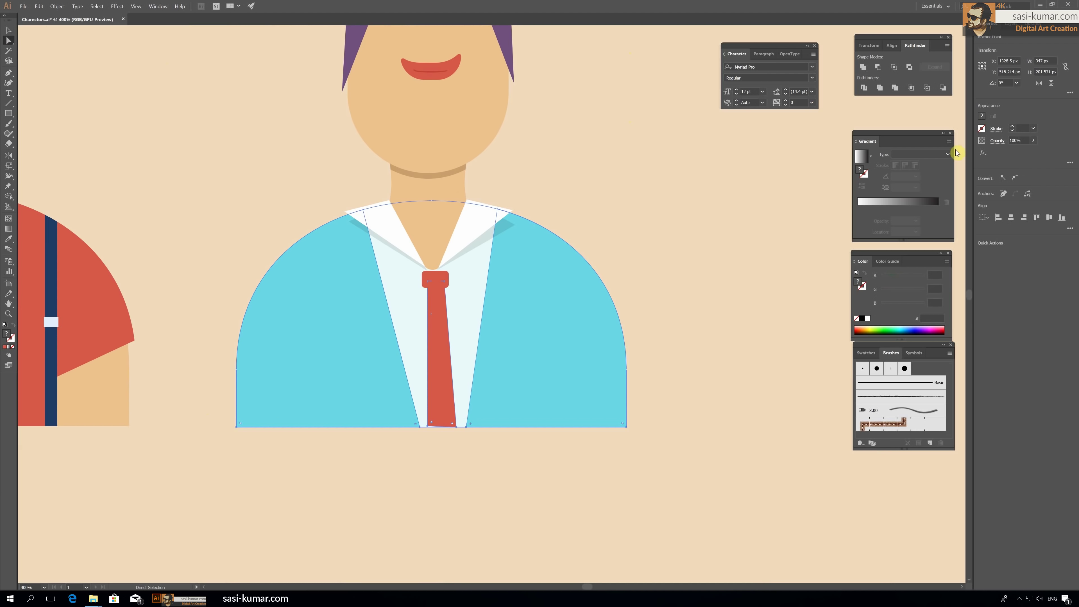
pyautogui.click(621, 230)
pyautogui.hotkey('ctrl', '+')
pyautogui.hotkey('ctrl', '+')
pyautogui.hotkey('ctrl', '+')
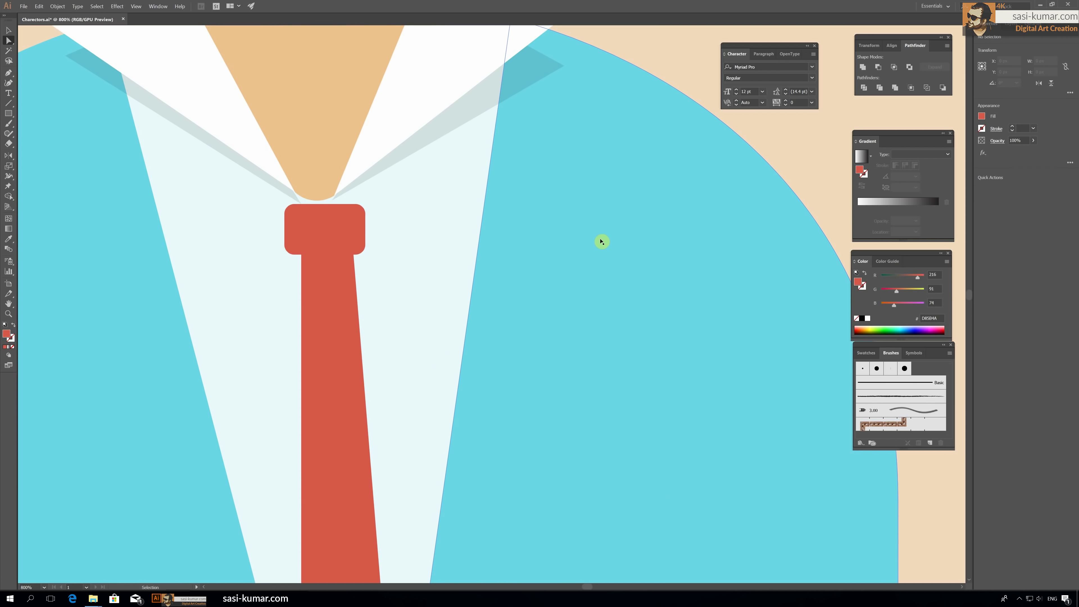
pyautogui.click(325, 230)
pyautogui.moveTo(365, 229); pyautogui.dragTo(361, 228)
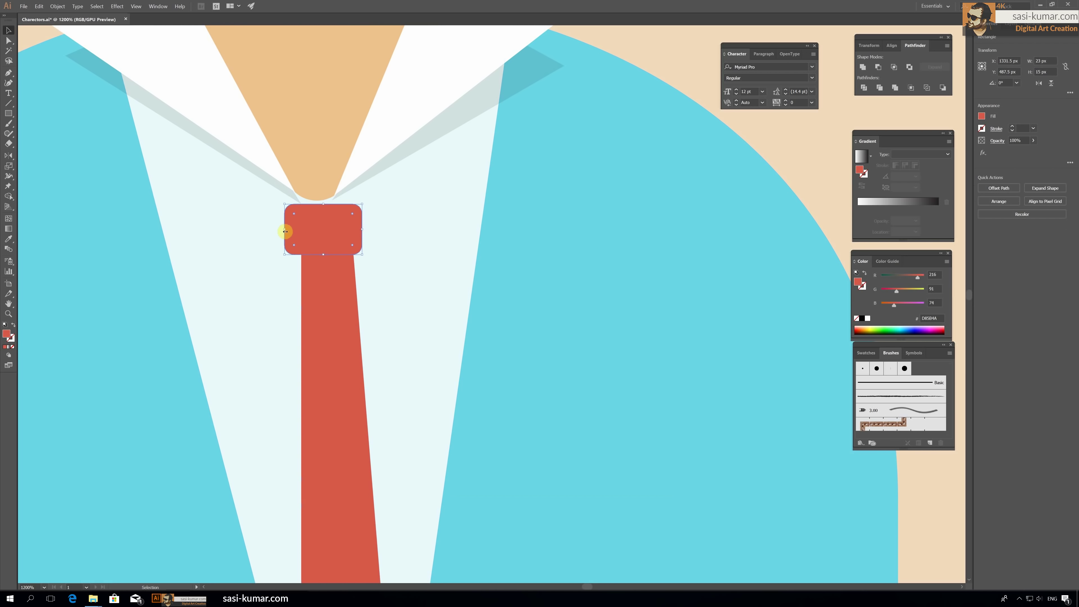
pyautogui.moveTo(283, 229); pyautogui.dragTo(290, 230)
# Step: Shift the tie's bottom anchor points to the left
pyautogui.scroll(-5, 450, 290)
pyautogui.hotkey('ctrl', '-')
pyautogui.scroll(-3, 458, 289)
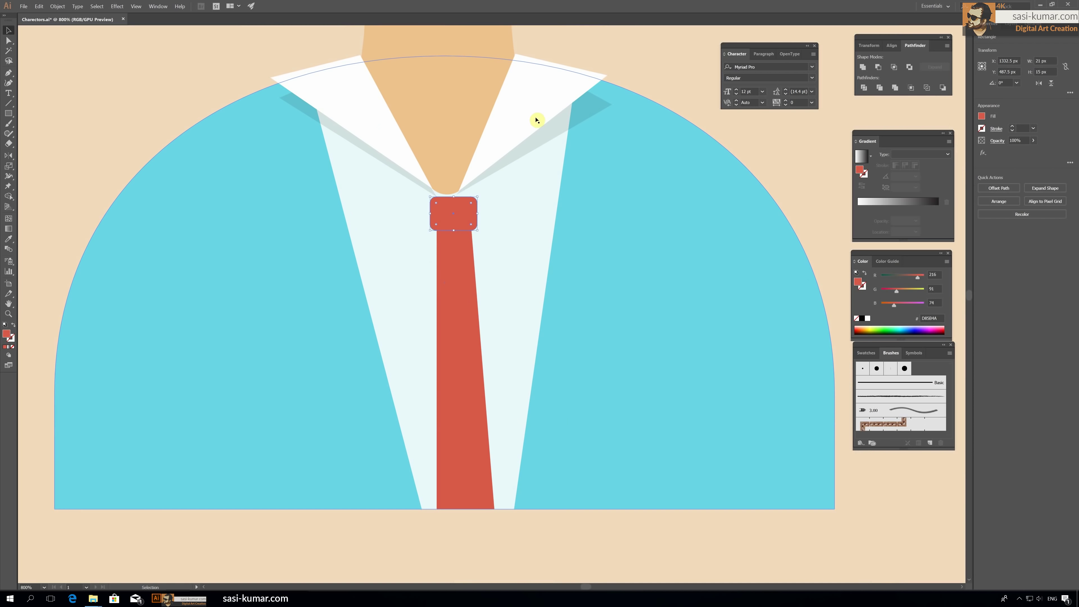
pyautogui.hotkey('ctrl', 'shift', 'a')
pyautogui.press('a')
pyautogui.moveTo(450, 504); pyautogui.dragTo(494, 512)
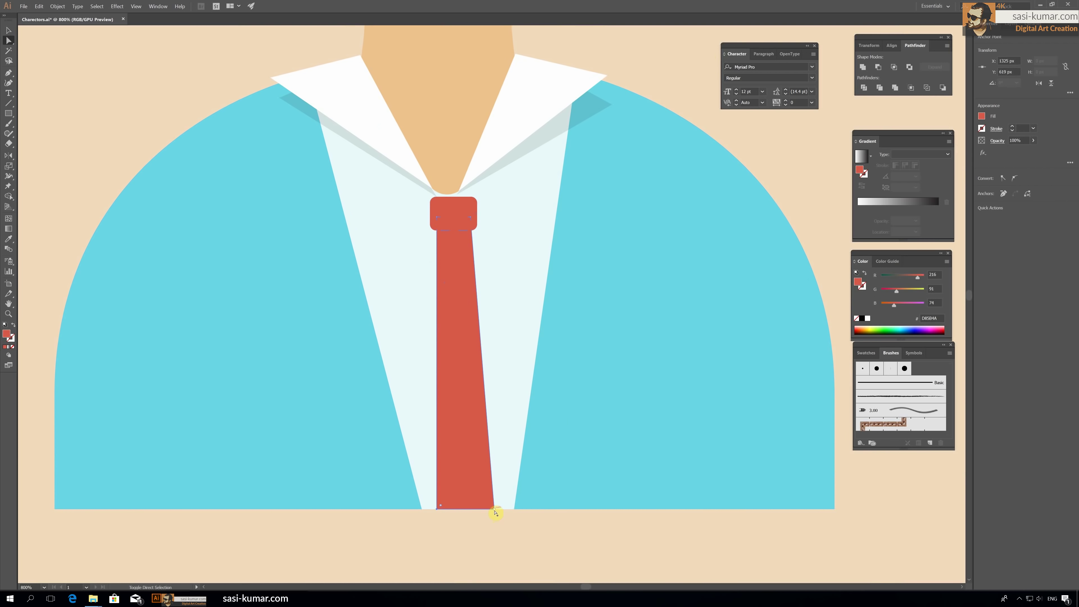
pyautogui.press('Left')
pyautogui.click(501, 523)
# Step: Nudge the tie left and draw a pointed collar flap at the knot's top right
pyautogui.hotkey('ctrl', '+')
pyautogui.hotkey('ctrl', '+')
pyautogui.hotkey('ctrl', '+')
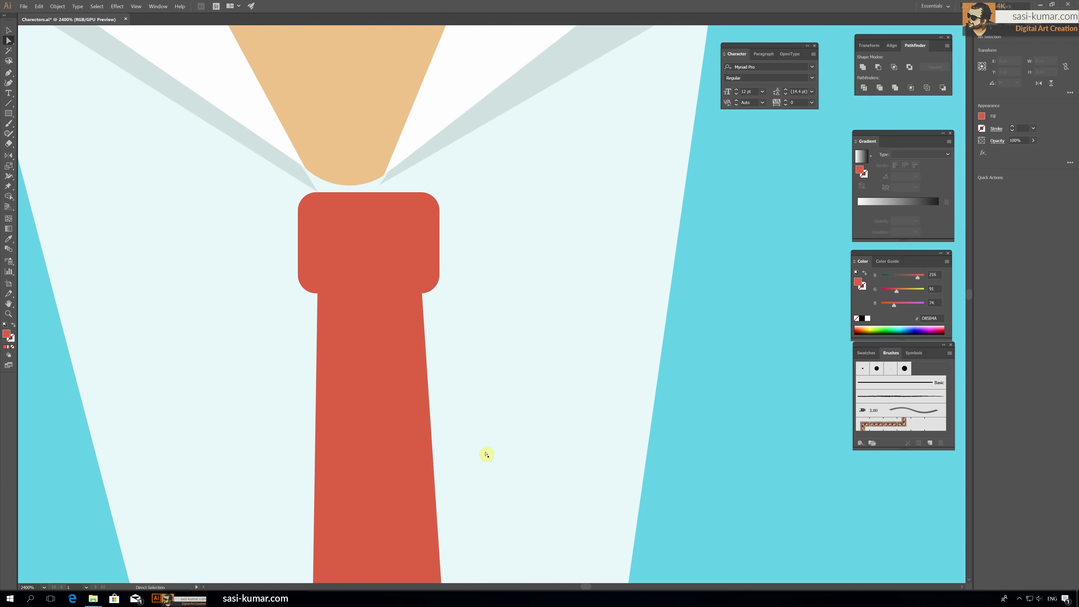
pyautogui.click(415, 260)
pyautogui.press('Left')
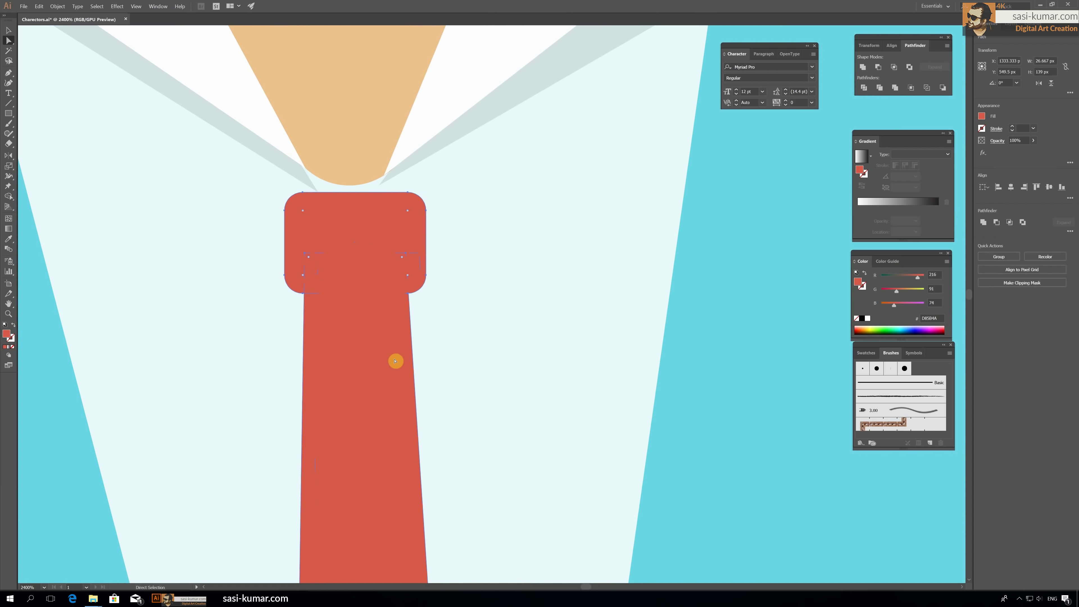
pyautogui.press('p')
pyautogui.click(386, 198)
pyautogui.click(443, 130)
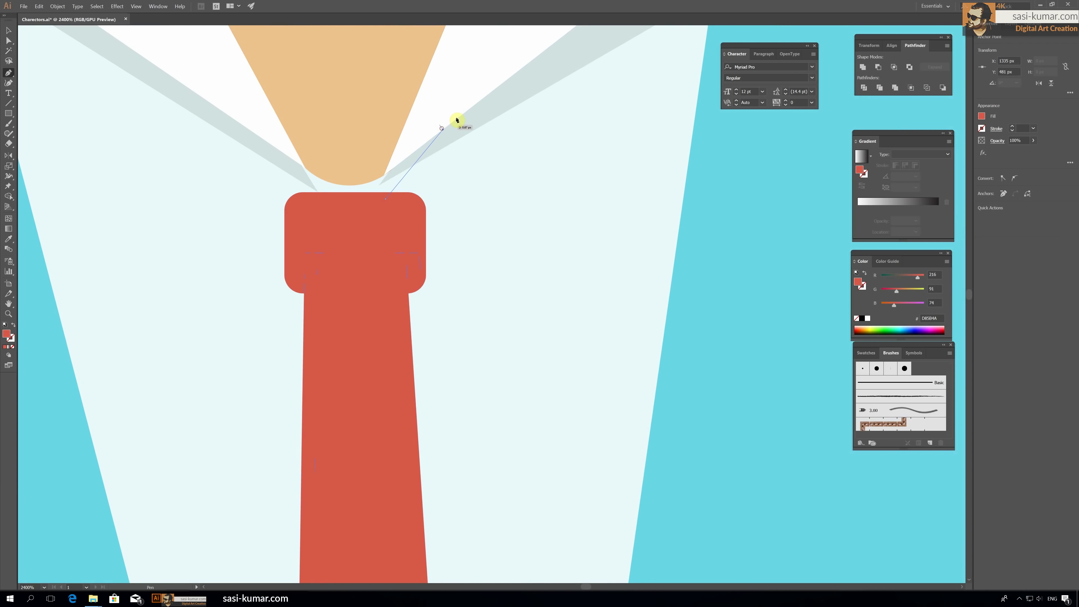
pyautogui.click(480, 101)
pyautogui.click(419, 206)
pyautogui.click(386, 199)
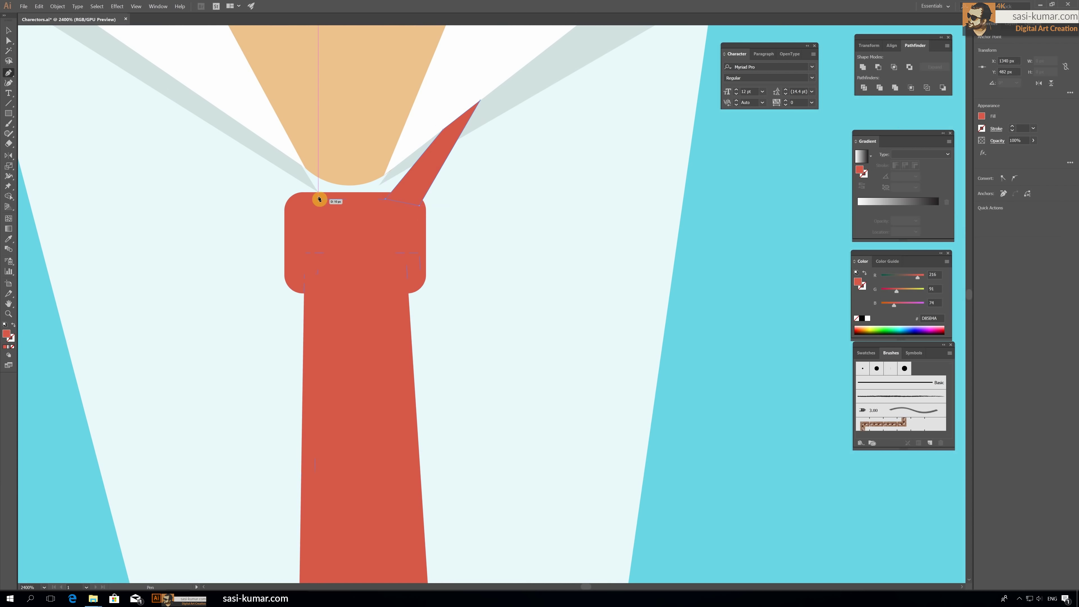
# Step: Draw the matching pointed collar flap at the knot's top left
pyautogui.click(319, 197)
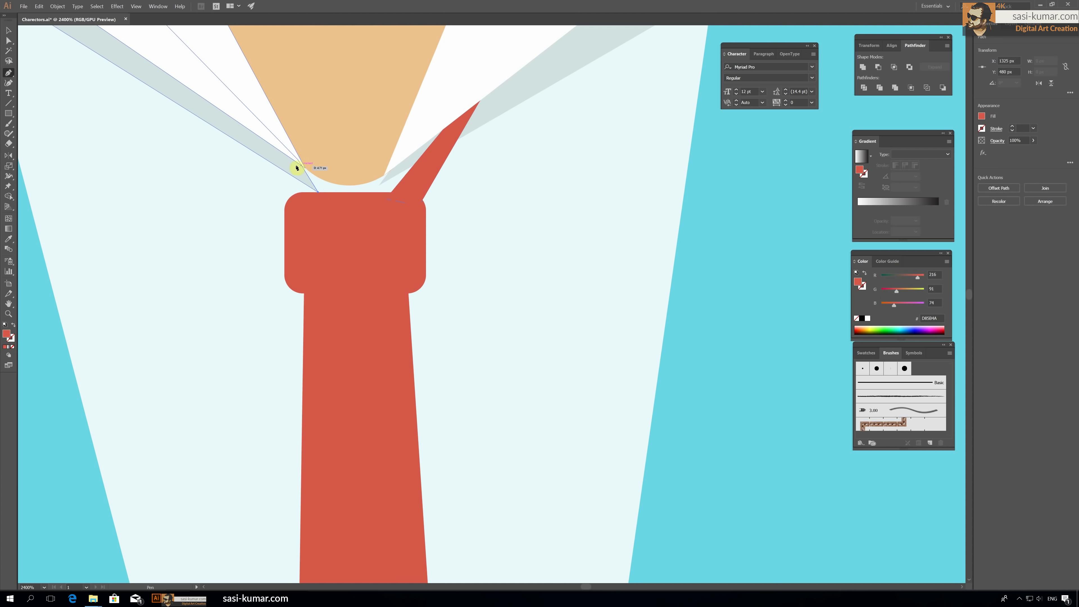
pyautogui.click(233, 120)
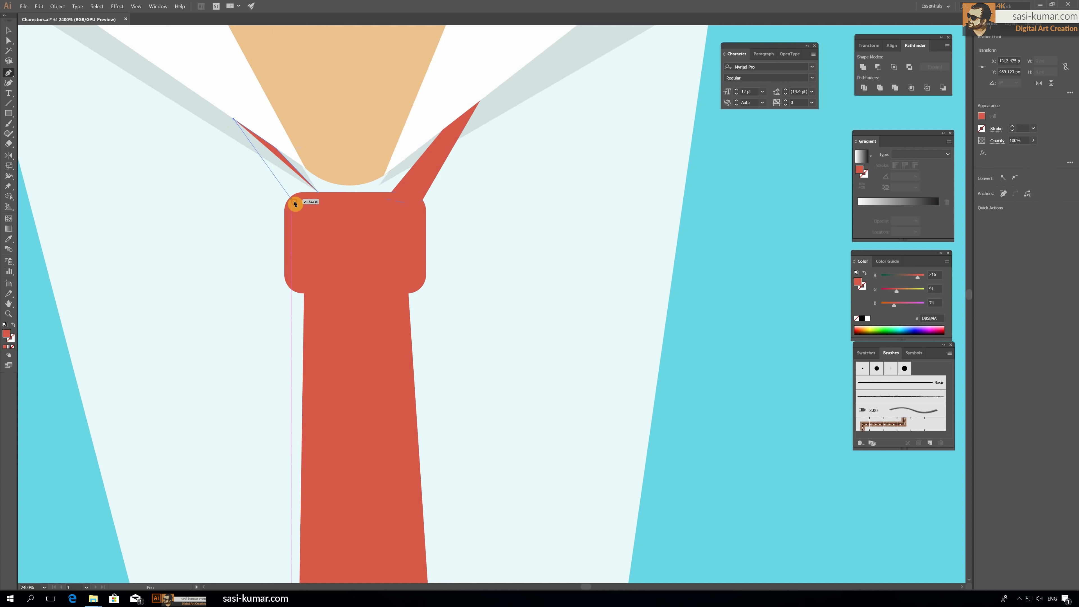
pyautogui.click(291, 198)
pyautogui.click(319, 192)
# Step: Recolour the tie body a lighter coral red
pyautogui.press('v')
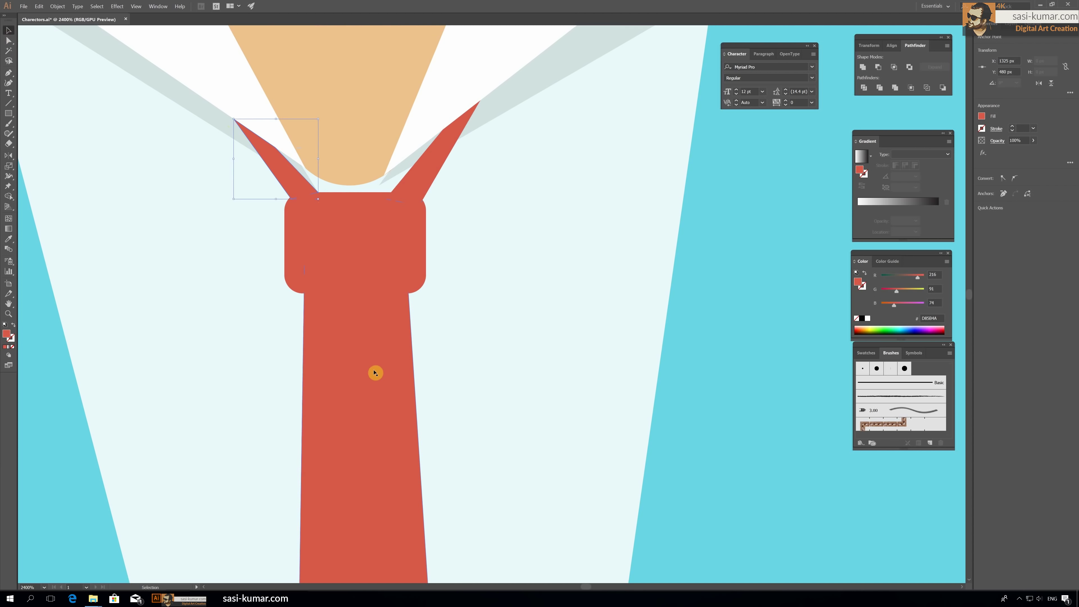
pyautogui.click(375, 371)
pyautogui.hotkey('ctrl', '-')
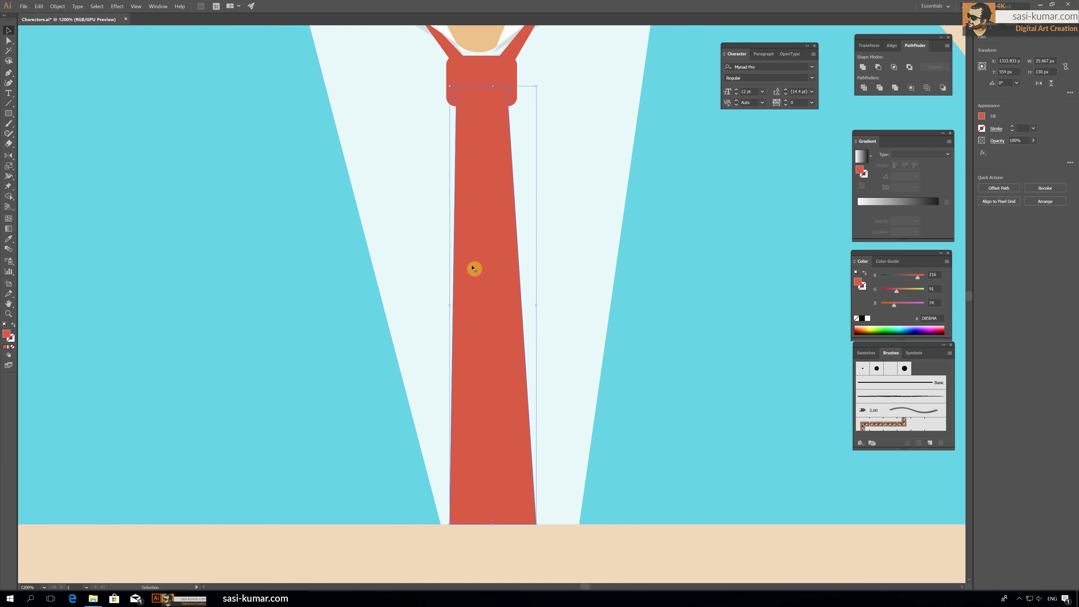
pyautogui.doubleClick(6, 334)
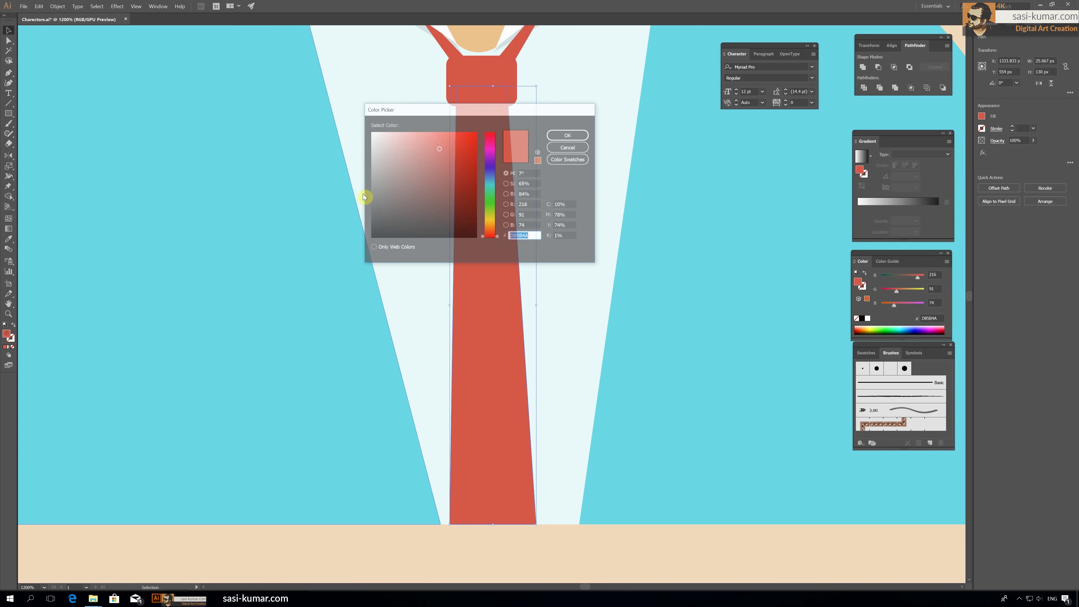
pyautogui.click(585, 130)
pyautogui.click(568, 77)
pyautogui.scroll(2, 568, 77)
# Step: Draw a shading shape near the knot and fill it a darker red
pyautogui.click(8, 41)
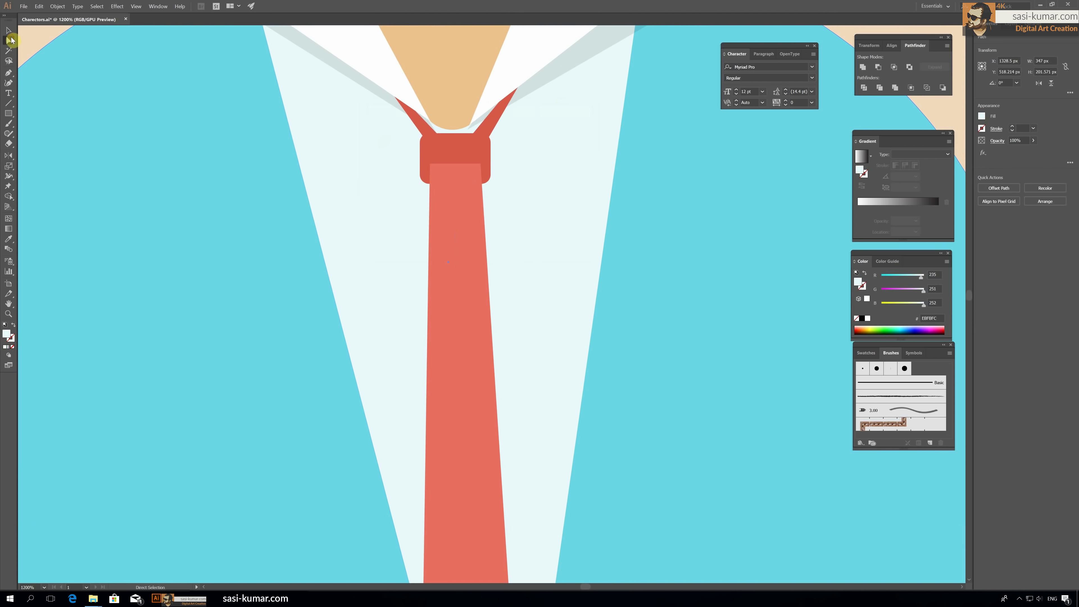
pyautogui.press('p')
pyautogui.click(422, 183)
pyautogui.click(494, 254)
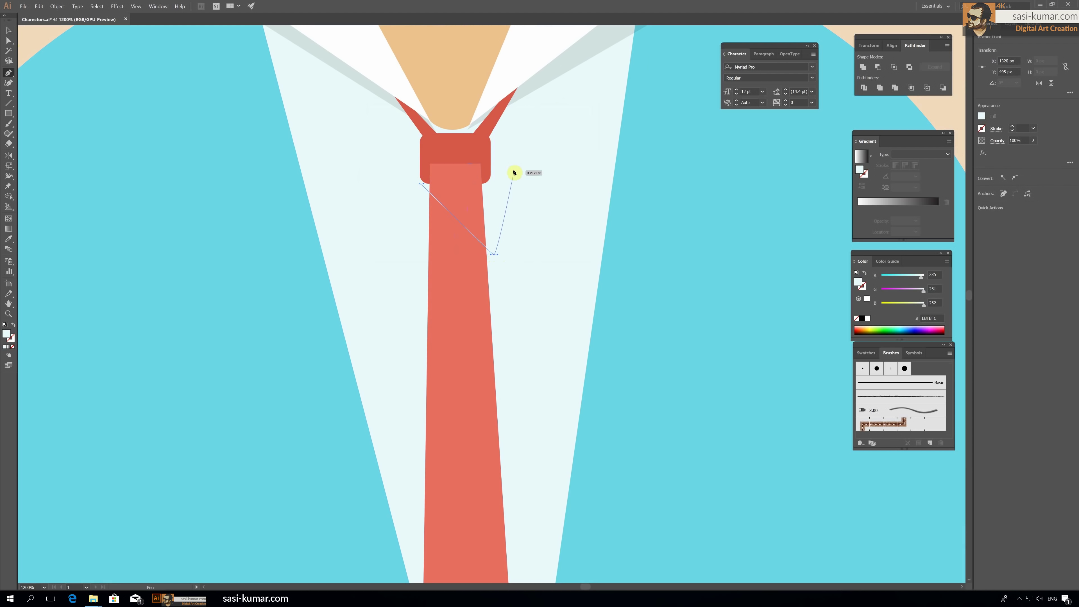
pyautogui.click(514, 171)
pyautogui.click(420, 113)
pyautogui.click(421, 183)
pyautogui.click(8, 30)
pyautogui.click(13, 347)
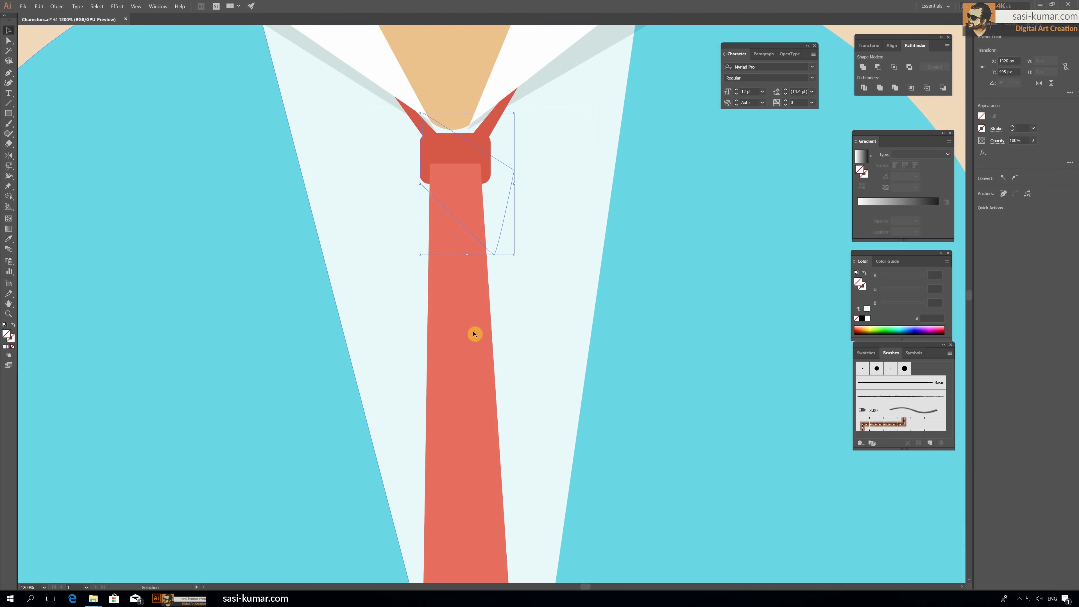
pyautogui.click(530, 173)
pyautogui.hotkey('ctrl', '-')
pyautogui.hotkey('ctrl', '-')
pyautogui.hotkey('ctrl', '-')
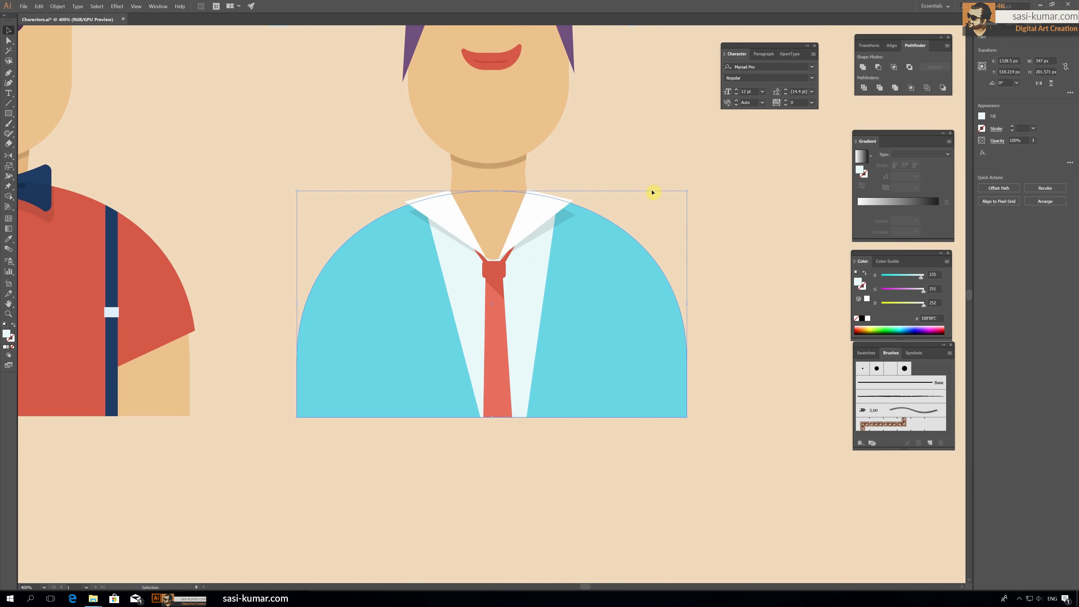
pyautogui.click(664, 133)
pyautogui.hotkey('ctrl', '-')
pyautogui.hotkey('ctrl', '-')
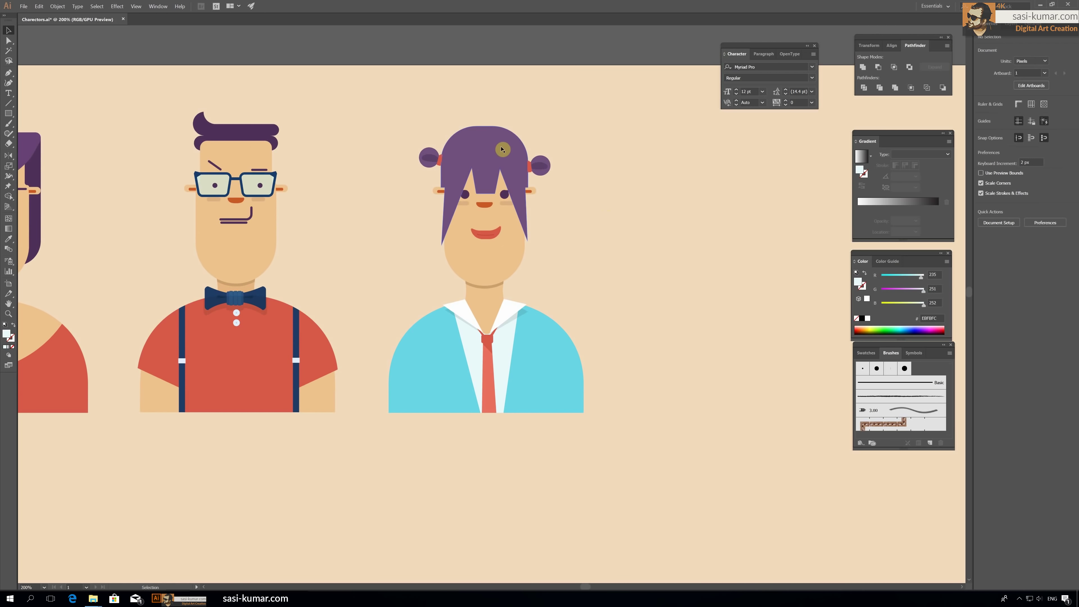
# Step: Shrink the third character's mouth to a small smile and recolour it hair purple (92, 65, 107)
pyautogui.hotkey('ctrl', '-')
pyautogui.hotkey('ctrl', '-')
pyautogui.hotkey('ctrl', '-')
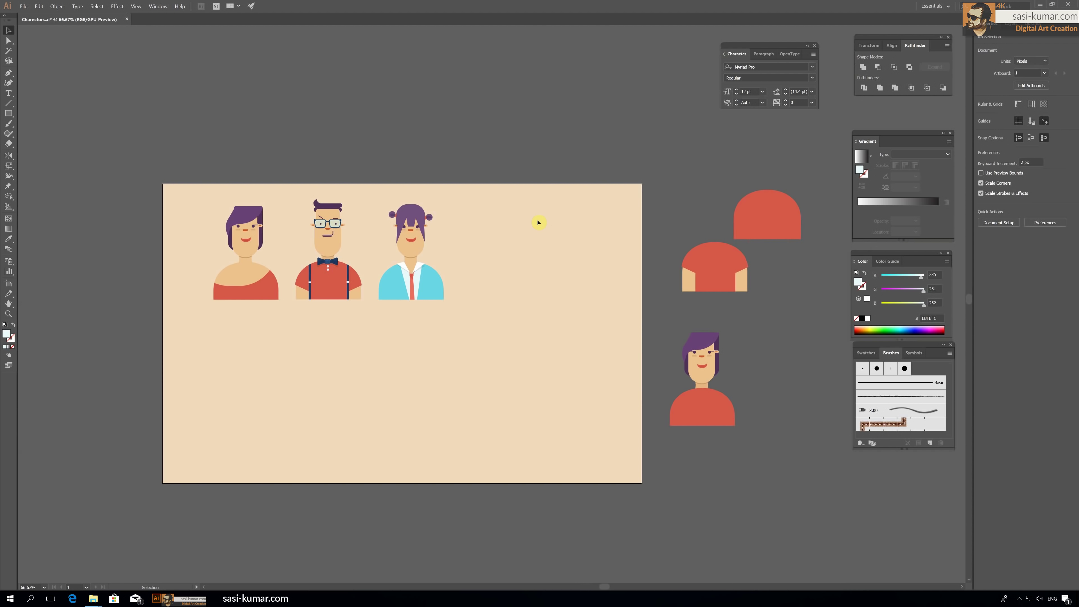
pyautogui.hotkey('ctrl', '+')
pyautogui.hotkey('ctrl', '+')
pyautogui.hotkey('ctrl', '+')
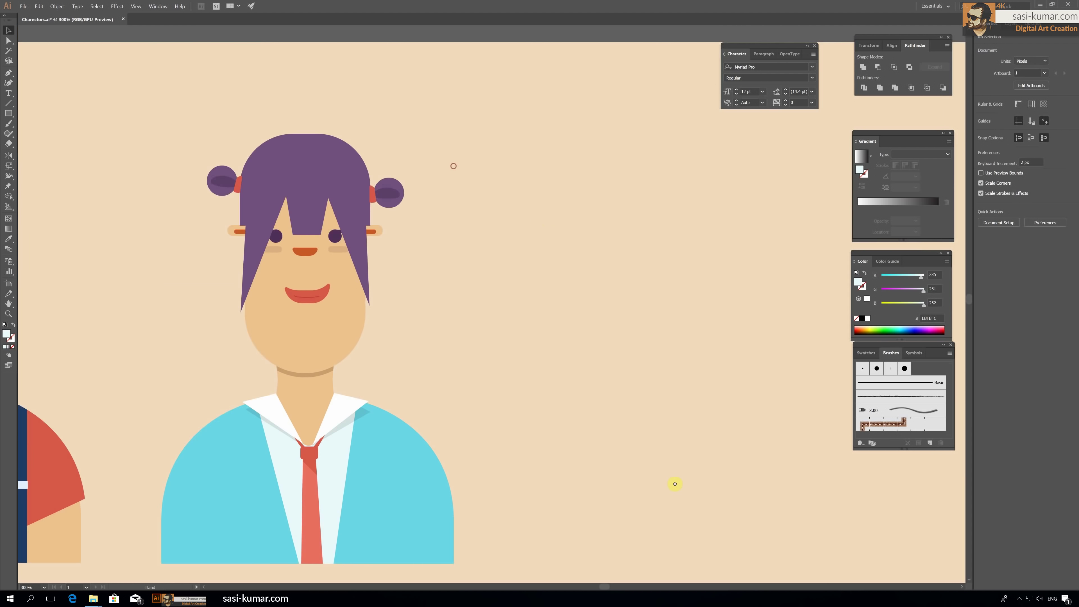
pyautogui.hotkey('ctrl', '+')
pyautogui.hotkey('ctrl', '+')
pyautogui.hotkey('ctrl', '+')
pyautogui.scroll(-3, 407, 431)
pyautogui.click(337, 305)
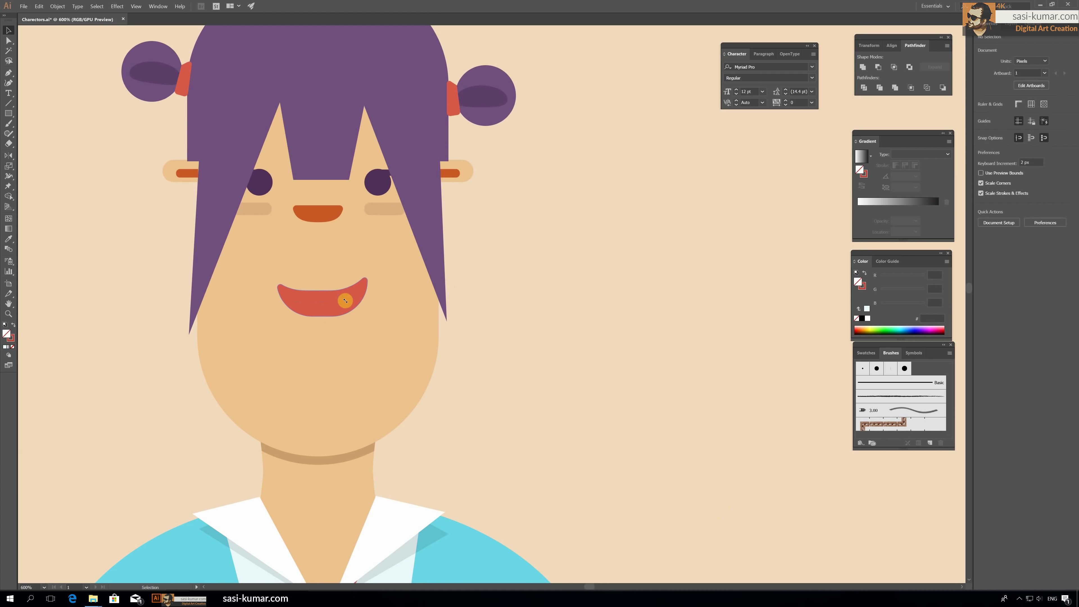
pyautogui.hotkey('ctrl', 'z')
pyautogui.press('i')
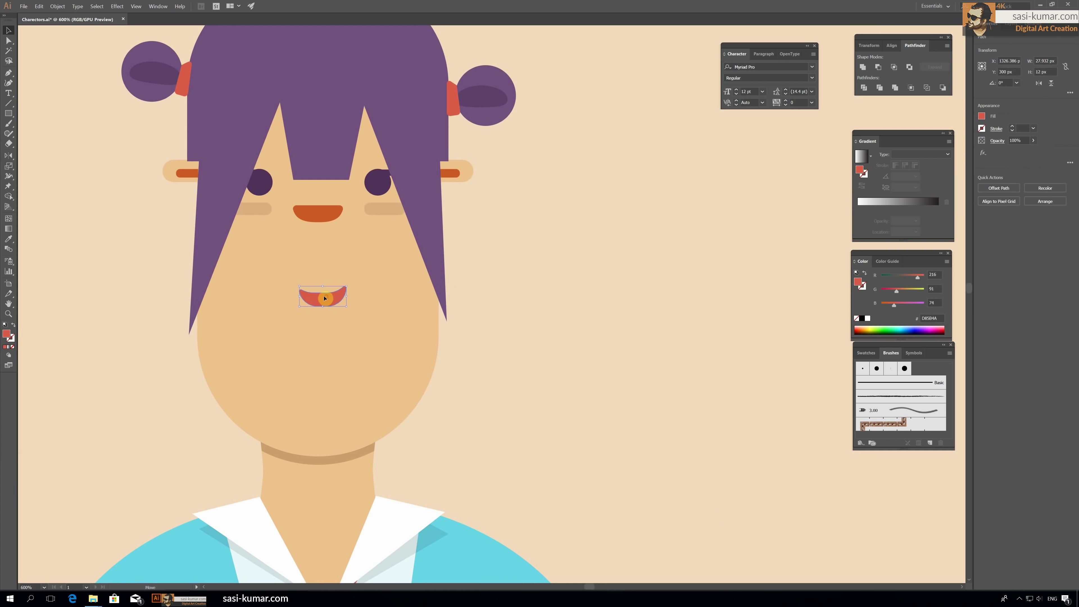
pyautogui.click(170, 77)
pyautogui.click(8, 30)
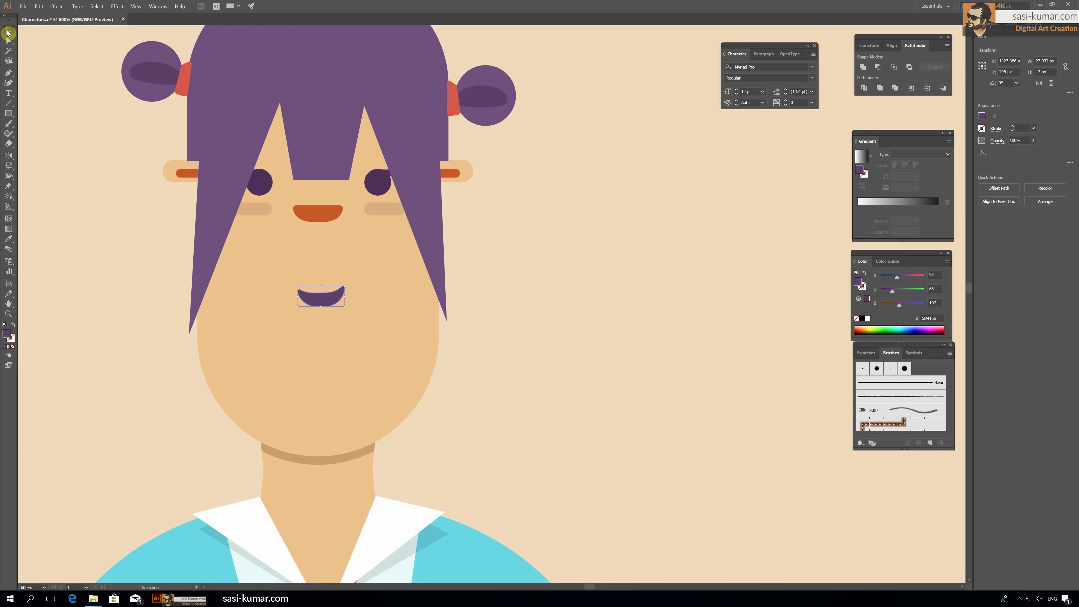
pyautogui.click(147, 233)
pyautogui.hotkey('ctrl', '1')
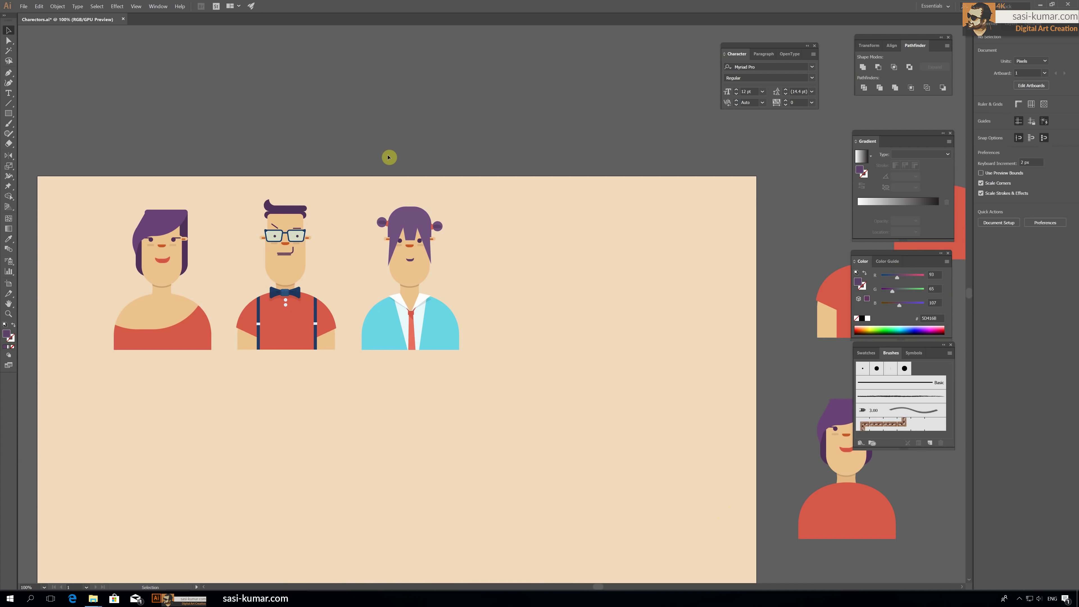
# Step: Check the blue shirt's left anchor points, then save the document
pyautogui.press('a')
pyautogui.moveTo(354, 373); pyautogui.dragTo(425, 346)
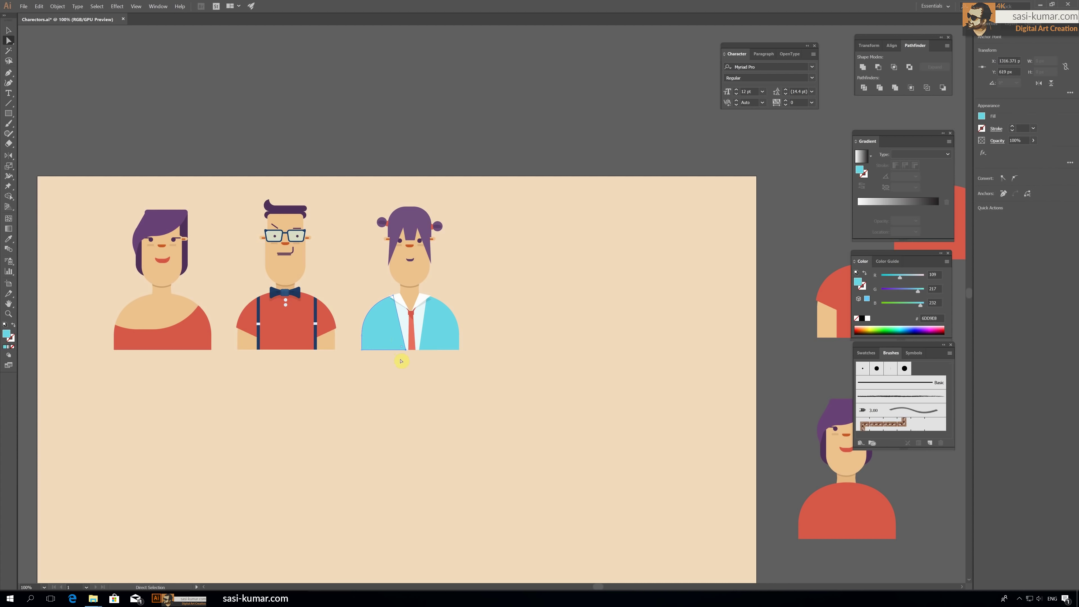
pyautogui.click(460, 448)
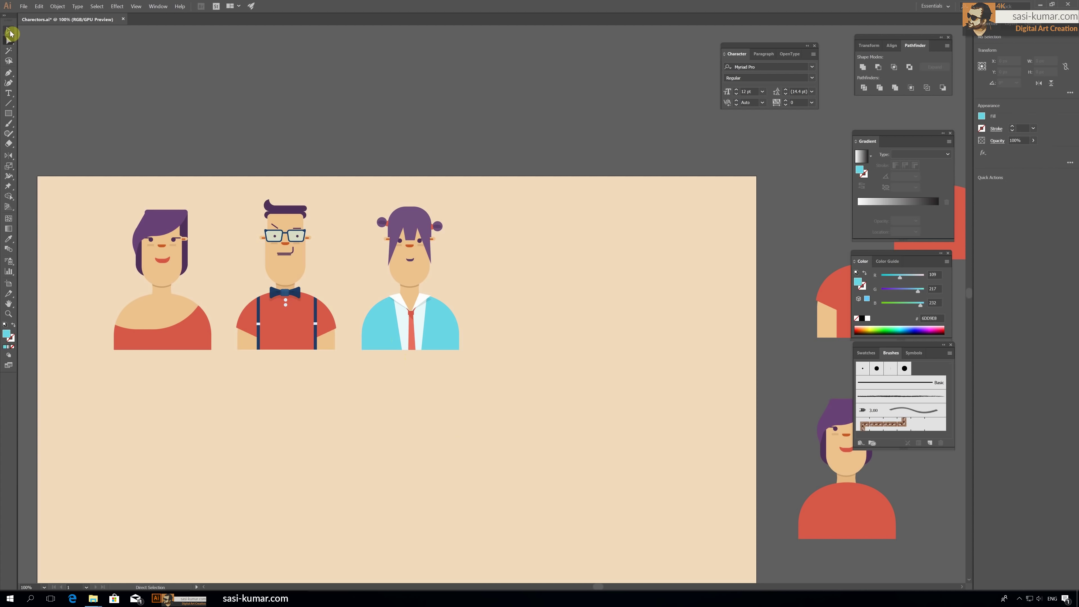
pyautogui.click(8, 30)
pyautogui.hotkey('ctrl', '-')
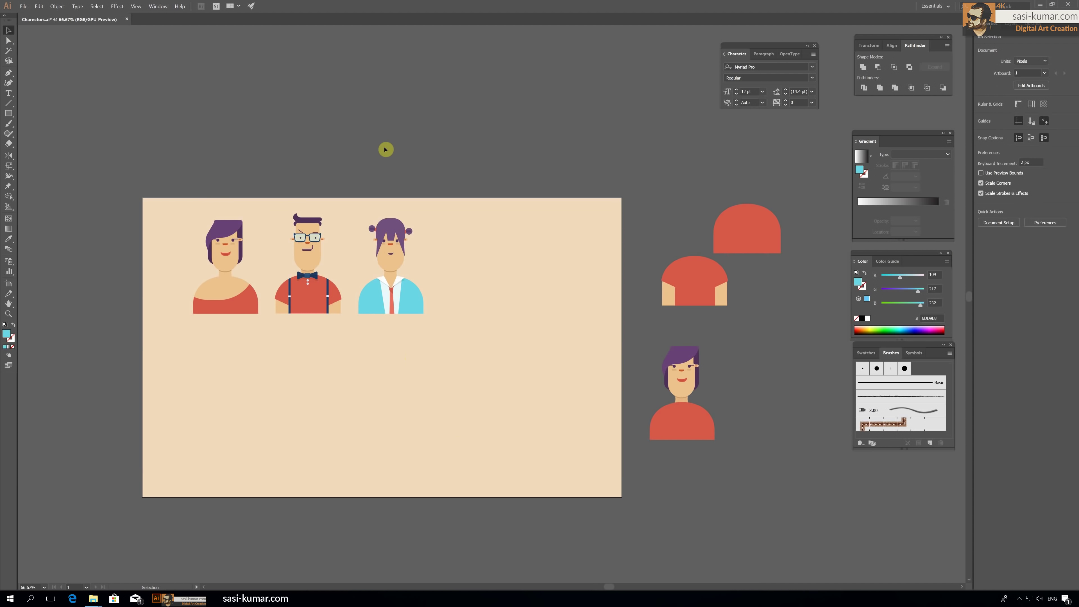
pyautogui.hotkey('ctrl', 's')
# Step: Alt-drag a copy of the bow-tie man to the right of the third character
pyautogui.moveTo(309, 226); pyautogui.dragTo(474, 225)
pyautogui.click(451, 149)
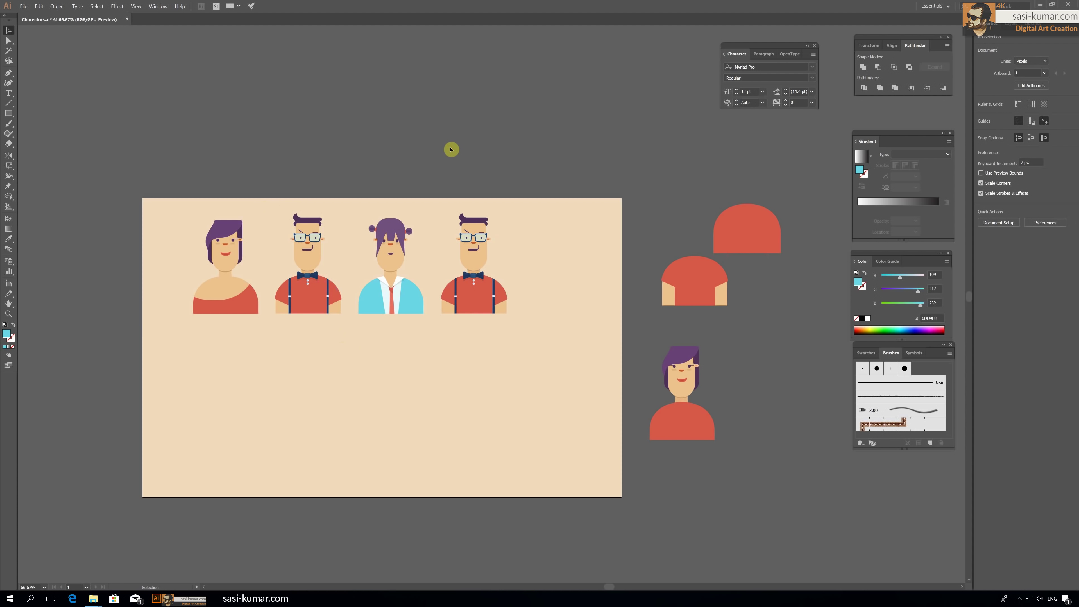
pyautogui.scroll(2, 509, 239)
pyautogui.scroll(2, 553, 251)
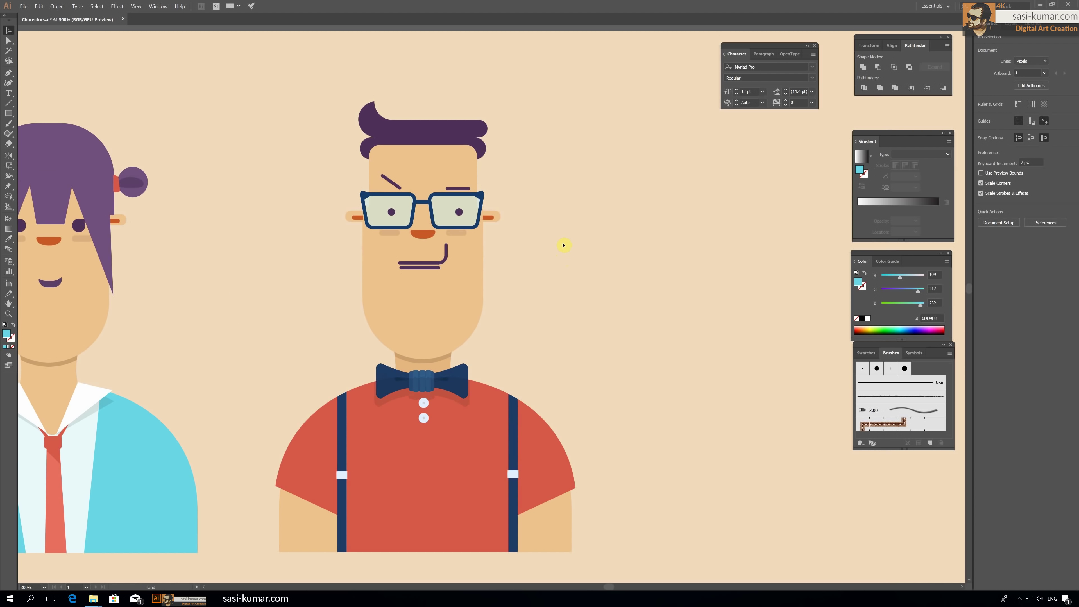
# Step: Ungroup the fourth character and delete both purple hair pieces
pyautogui.click(447, 144)
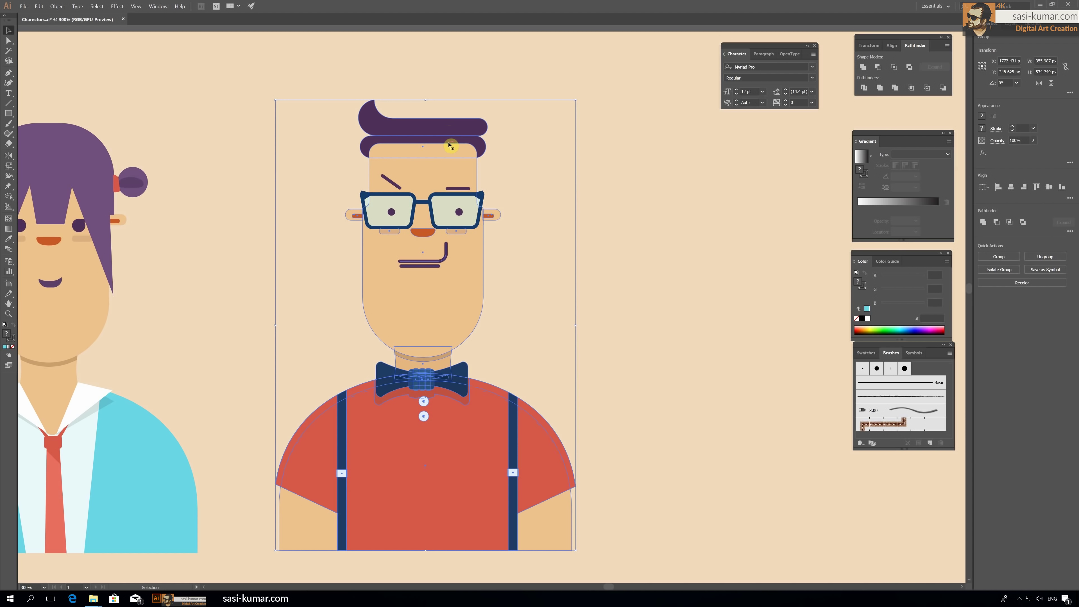
pyautogui.rightClick(450, 141)
pyautogui.click(478, 205)
pyautogui.click(476, 124)
pyautogui.press('Delete')
pyautogui.click(480, 144)
pyautogui.press('Delete')
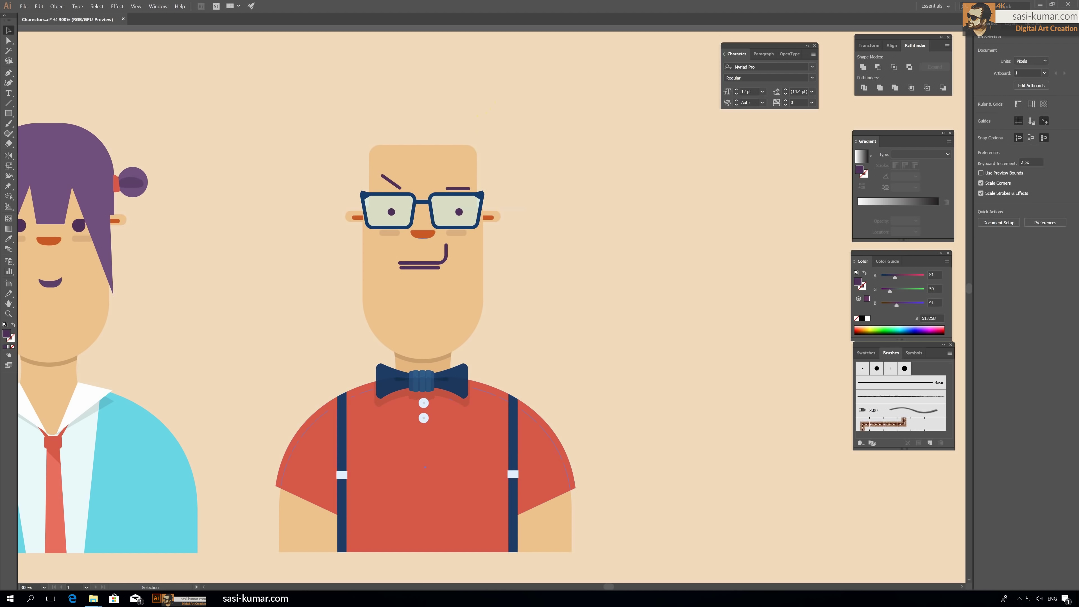
# Step: Draw a hat-band rectangle above the head and narrow it from the left
pyautogui.click(1019, 598)
pyautogui.click(985, 582)
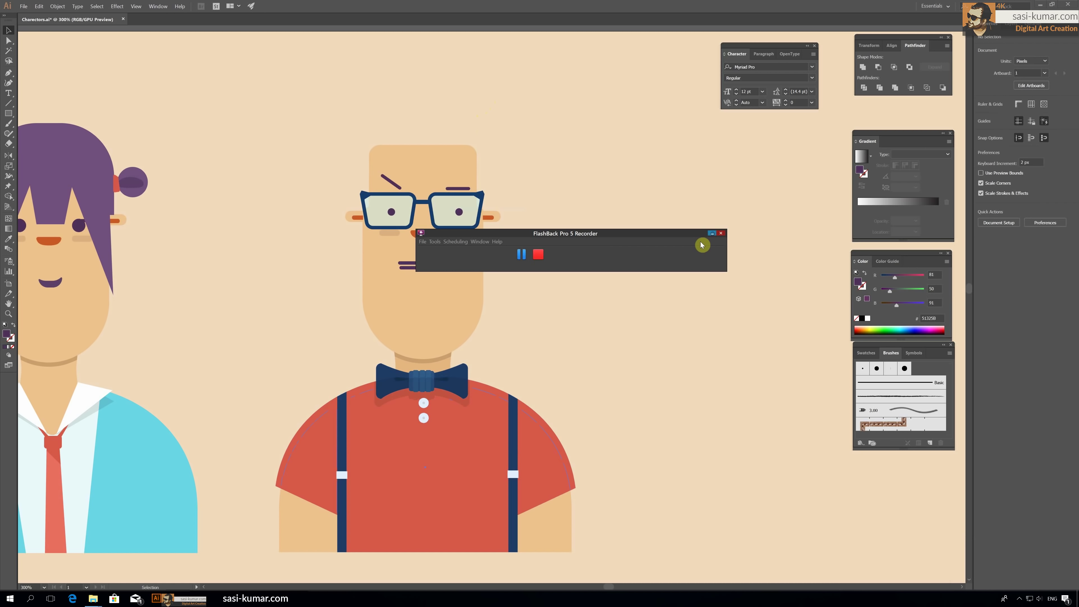
pyautogui.click(712, 233)
pyautogui.moveTo(612, 265); pyautogui.dragTo(422, 263)
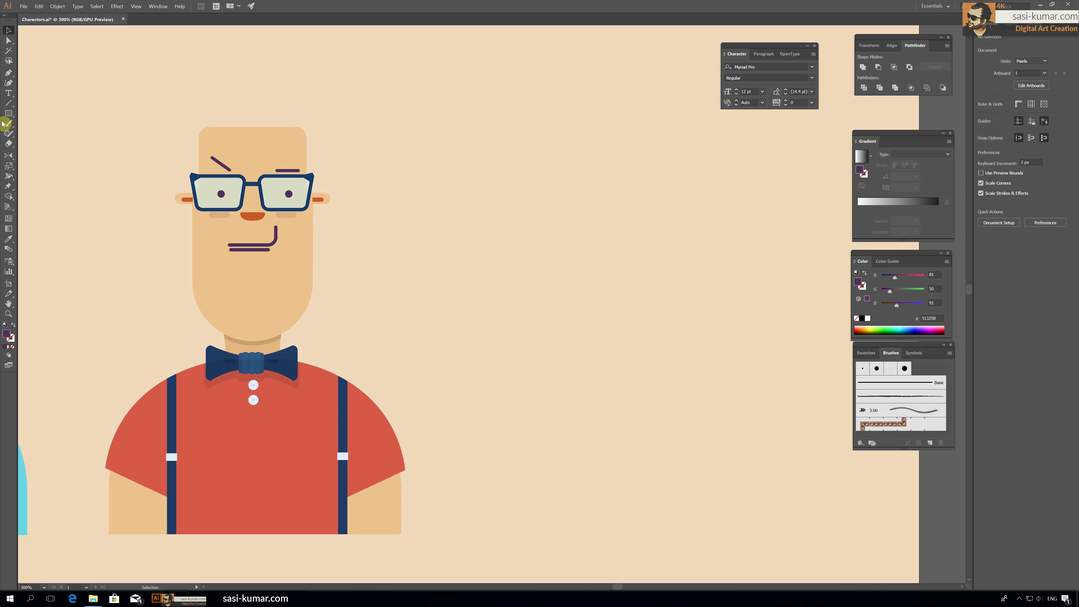
pyautogui.click(8, 113)
pyautogui.moveTo(172, 114); pyautogui.dragTo(313, 149)
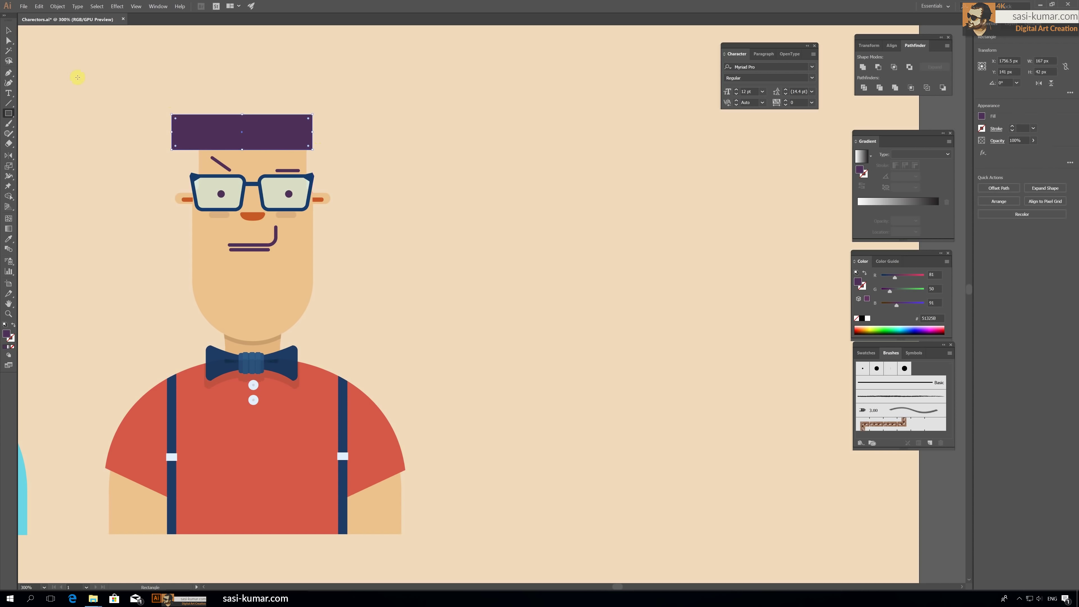
pyautogui.press('v')
pyautogui.moveTo(172, 132); pyautogui.dragTo(190, 132)
pyautogui.moveTo(400, 155); pyautogui.dragTo(480, 218)
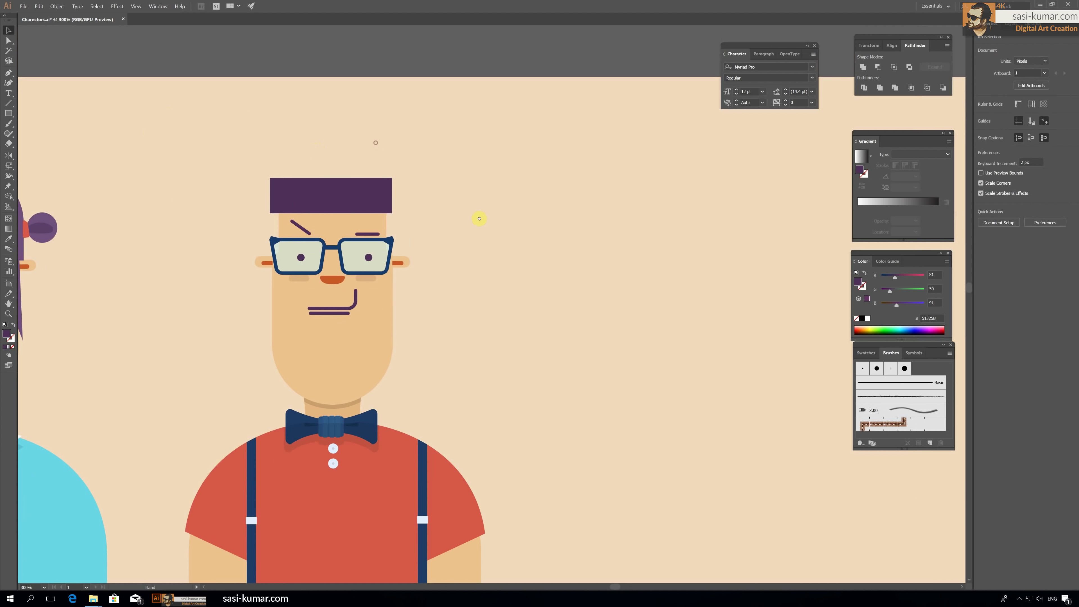
# Step: Delete the eyebrows and move the hat-band rectangle down onto the head
pyautogui.doubleClick(326, 244)
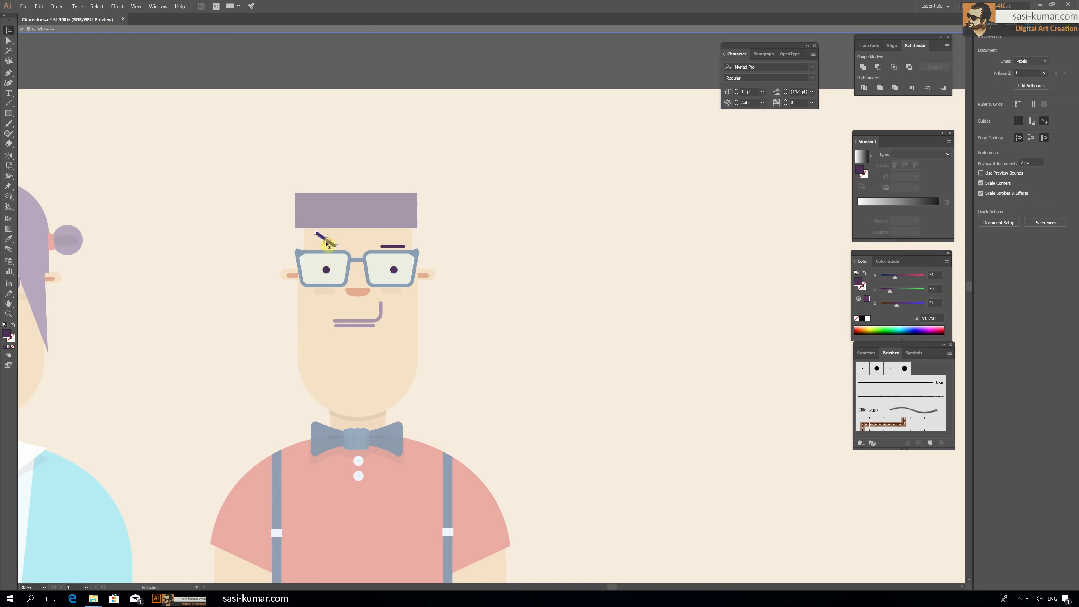
pyautogui.press('Delete')
pyautogui.press('Escape')
pyautogui.moveTo(371, 210)
pyautogui.mouseDown()
pyautogui.moveTo(371, 221)
pyautogui.moveTo(400, 210)
pyautogui.mouseUp()
pyautogui.click(545, 210)
pyautogui.moveTo(544, 210); pyautogui.dragTo(676, 208)
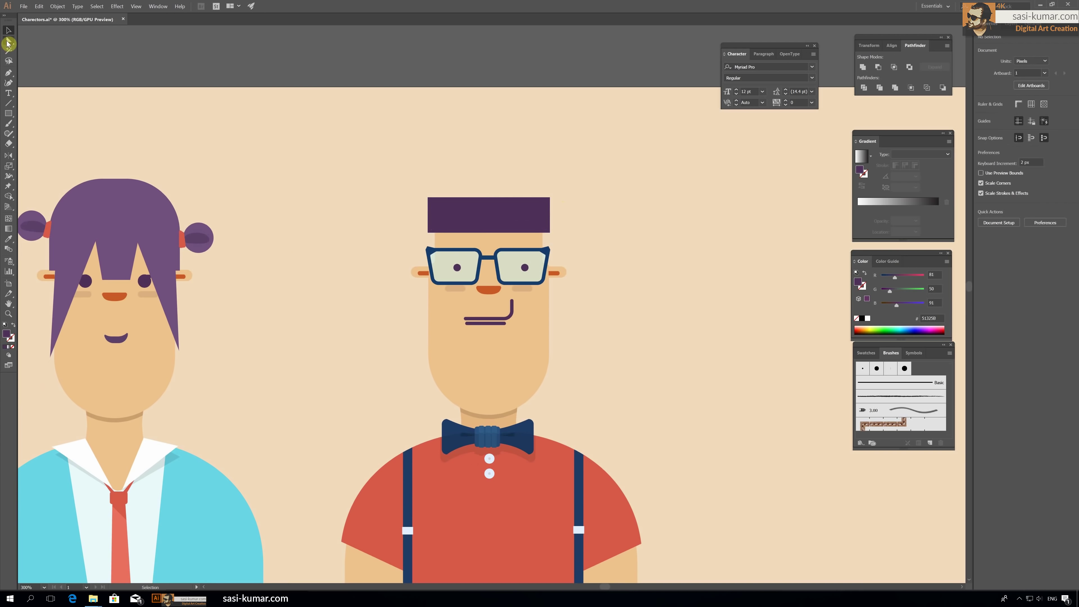
# Step: Round the corners of the hat-band rectangle
pyautogui.click(8, 41)
pyautogui.click(429, 198)
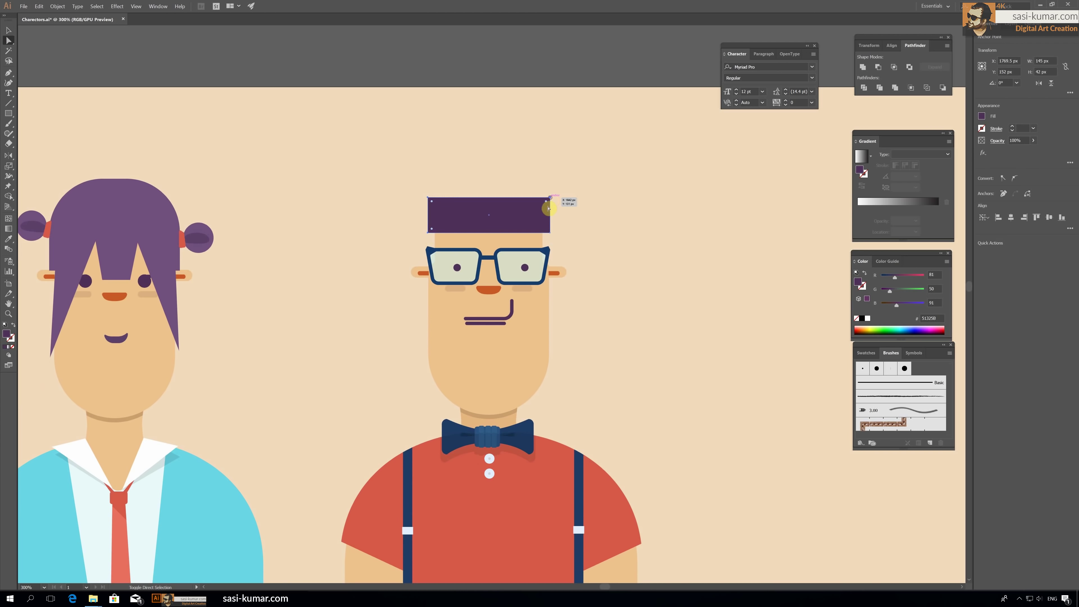
pyautogui.click(546, 233)
pyautogui.moveTo(546, 231); pyautogui.dragTo(539, 225)
pyautogui.click(505, 136)
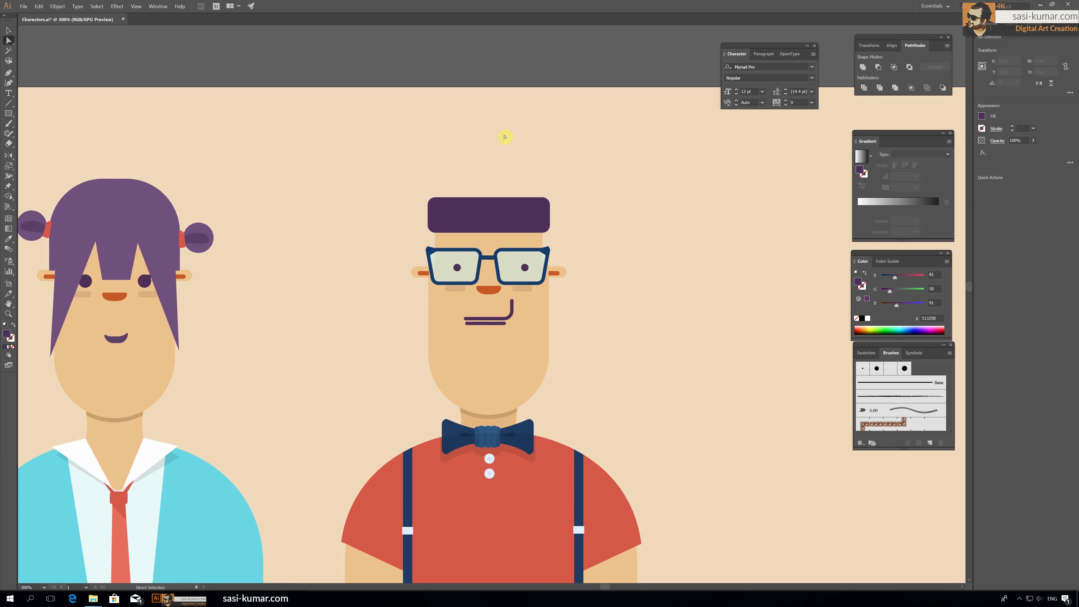
# Step: Draw a dome on the band and pull its bottom anchors inside the band
pyautogui.click(9, 114)
pyautogui.moveTo(433, 124); pyautogui.dragTo(543, 223)
pyautogui.press('a')
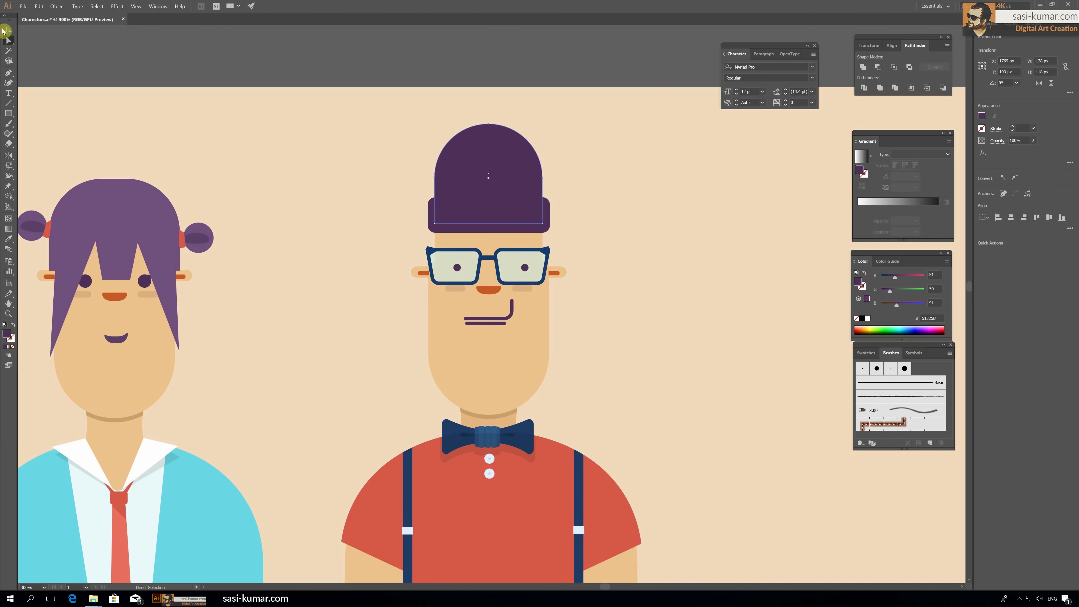
pyautogui.click(3, 31)
pyautogui.moveTo(481, 174); pyautogui.dragTo(482, 185)
pyautogui.press('a')
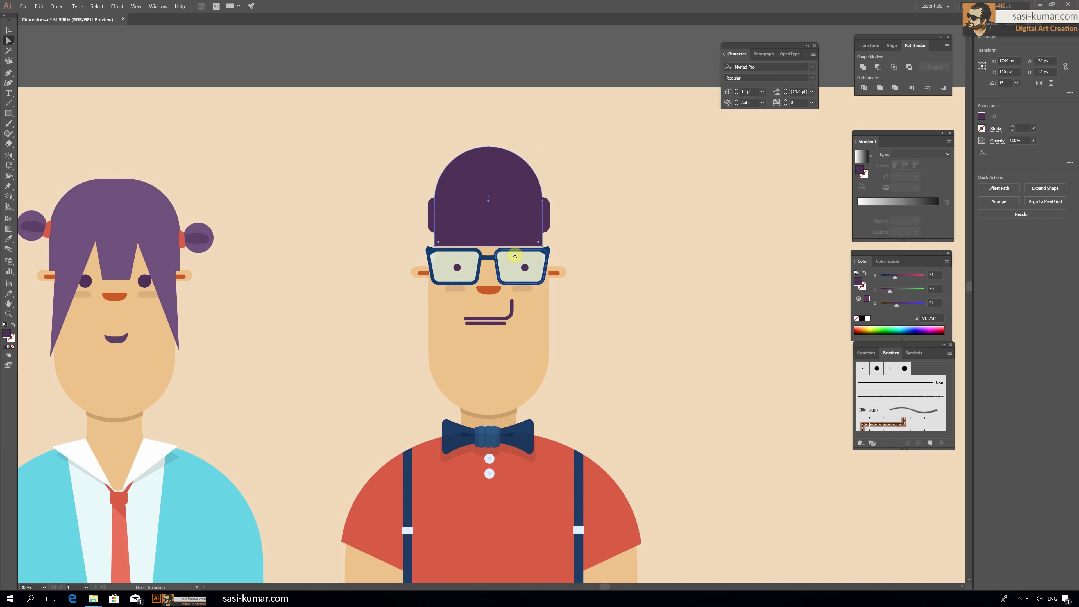
pyautogui.click(538, 242)
pyautogui.keyDown('shift'); pyautogui.click(438, 242); pyautogui.keyUp('shift')
pyautogui.moveTo(538, 243); pyautogui.dragTo(536, 233)
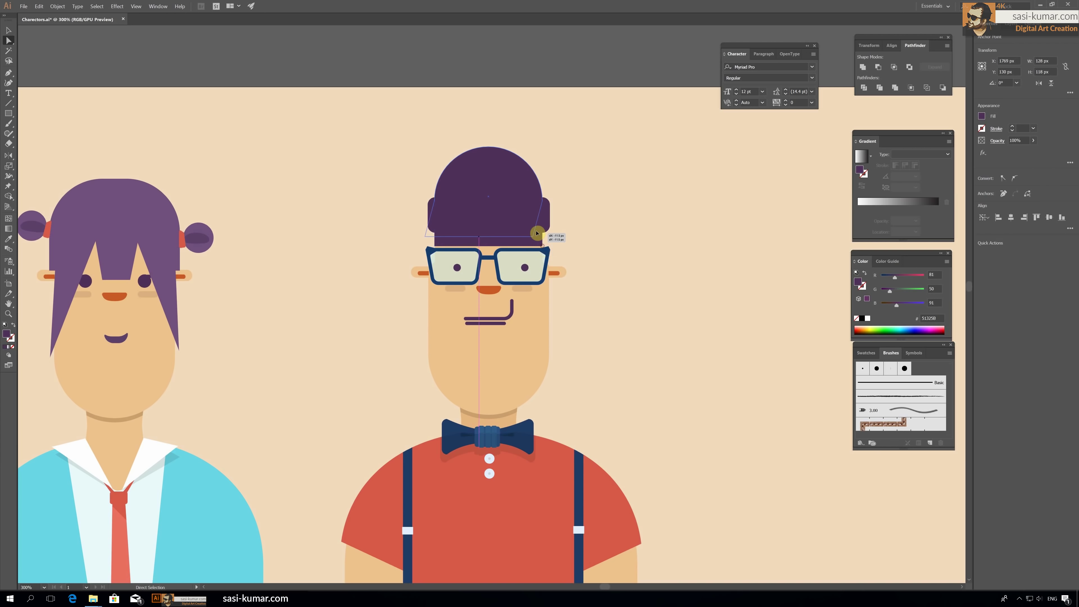
# Step: Fill both the dome and the band with blue 315887
pyautogui.click(8, 30)
pyautogui.click(538, 213)
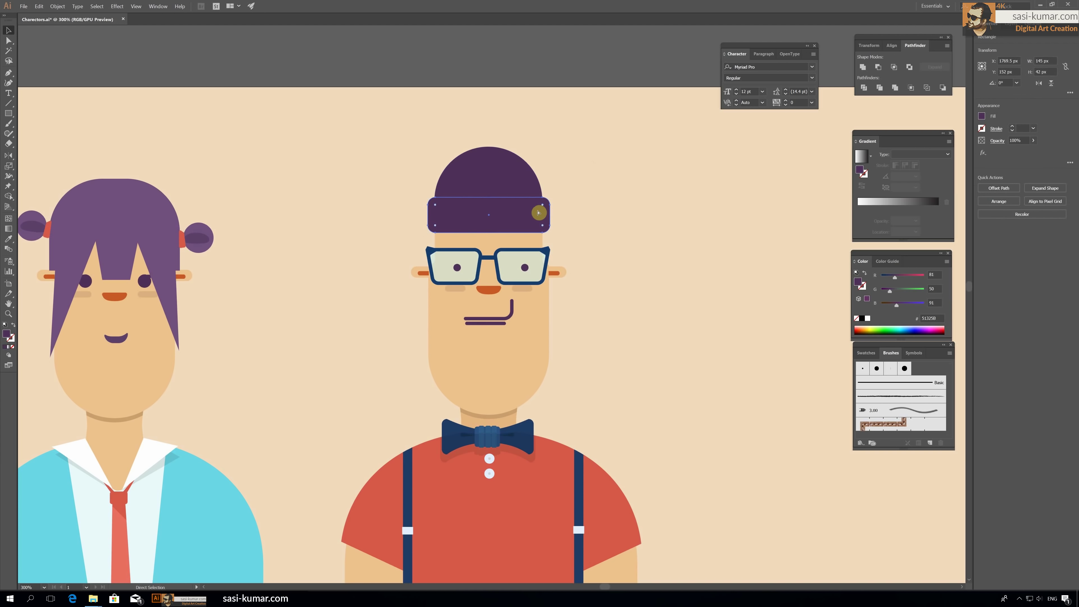
pyautogui.moveTo(650, 181); pyautogui.dragTo(533, 224)
pyautogui.doubleClick(6, 333)
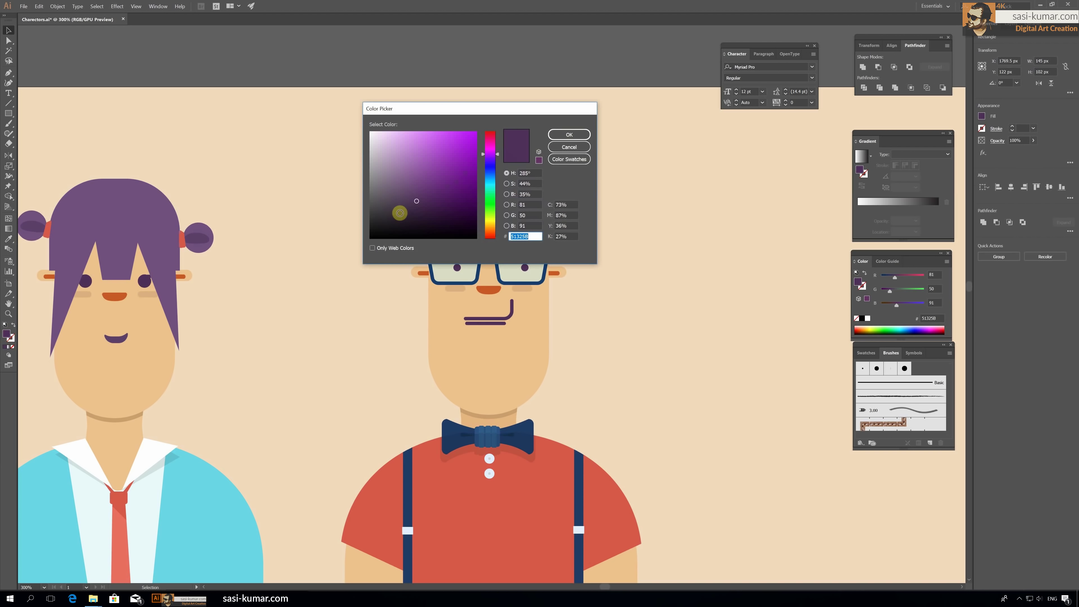
pyautogui.click(490, 182)
pyautogui.click(439, 183)
pyautogui.click(552, 135)
pyautogui.click(524, 114)
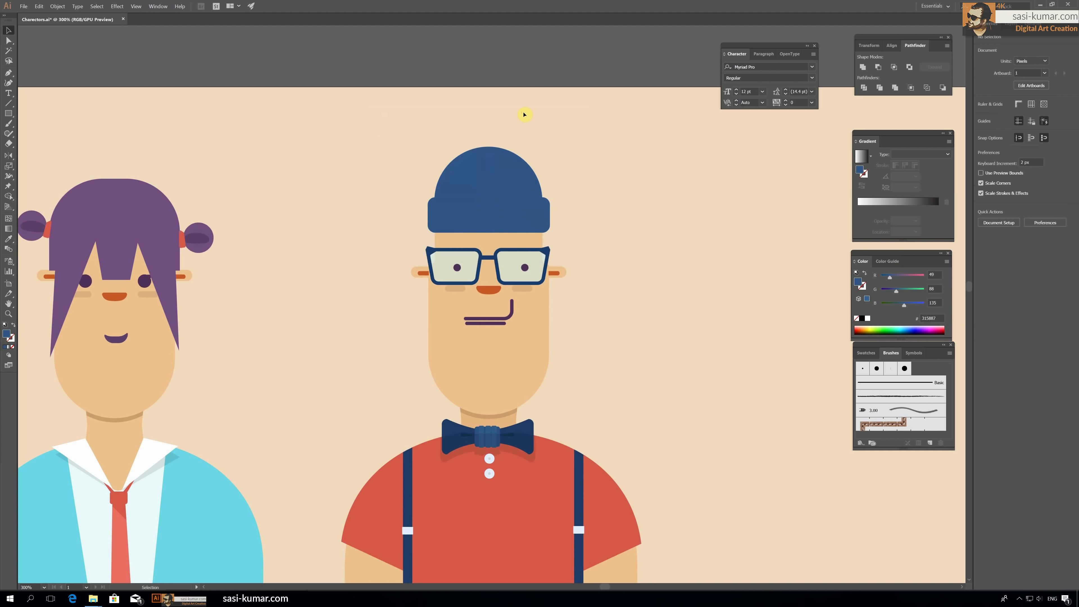
# Step: Delete the glasses from the face
pyautogui.scroll(-1, 615, 253)
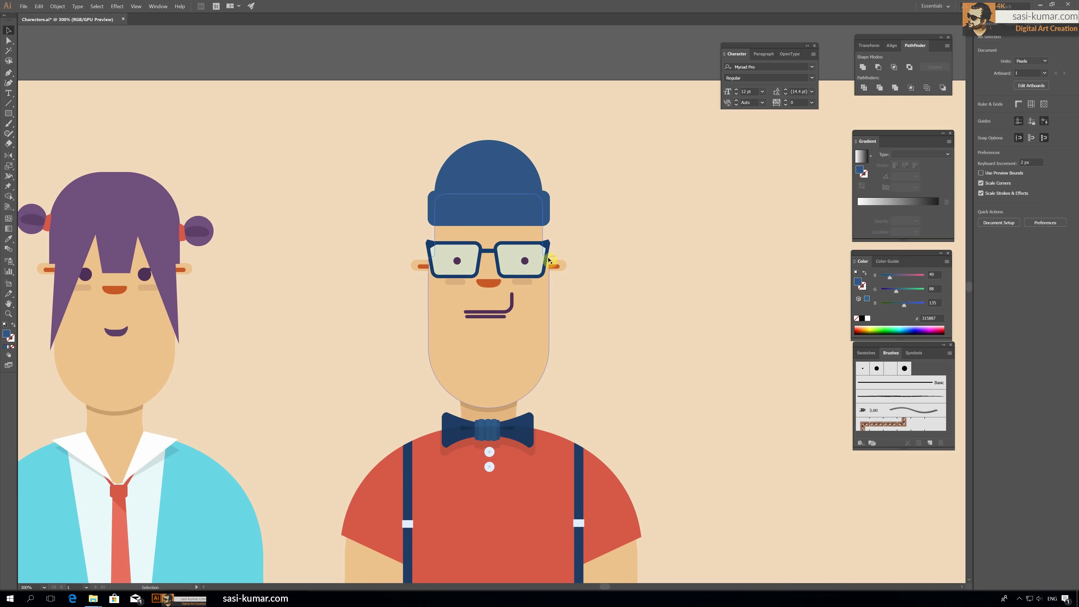
pyautogui.click(549, 249)
pyautogui.press('Delete')
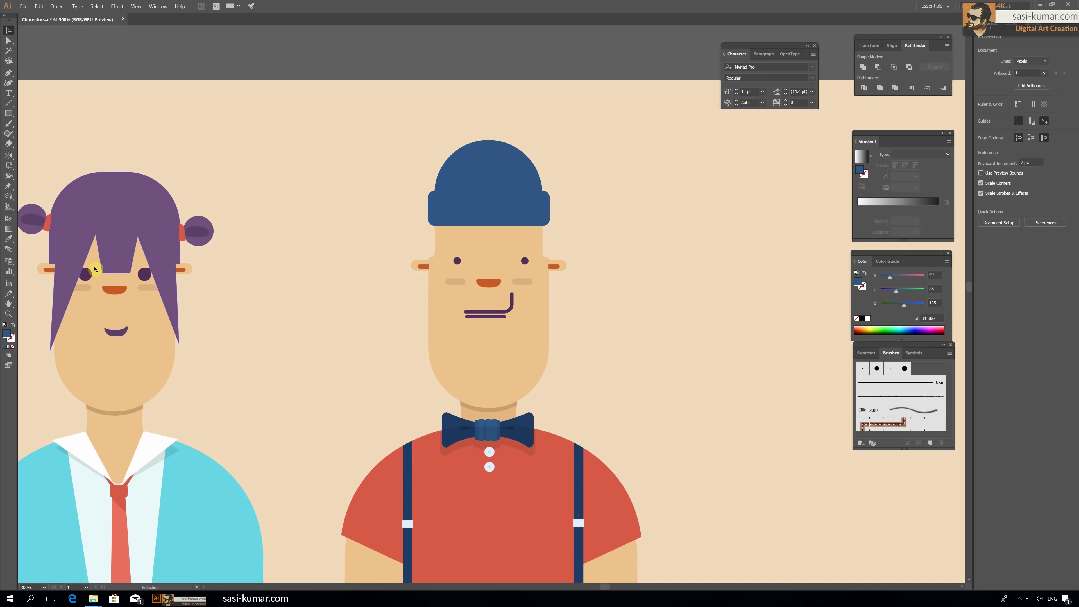
# Step: Draw a horizontal line across the right eye so it looks half-closed
pyautogui.scroll(2, 663, 312)
pyautogui.scroll(1, 595, 276)
pyautogui.click(531, 207)
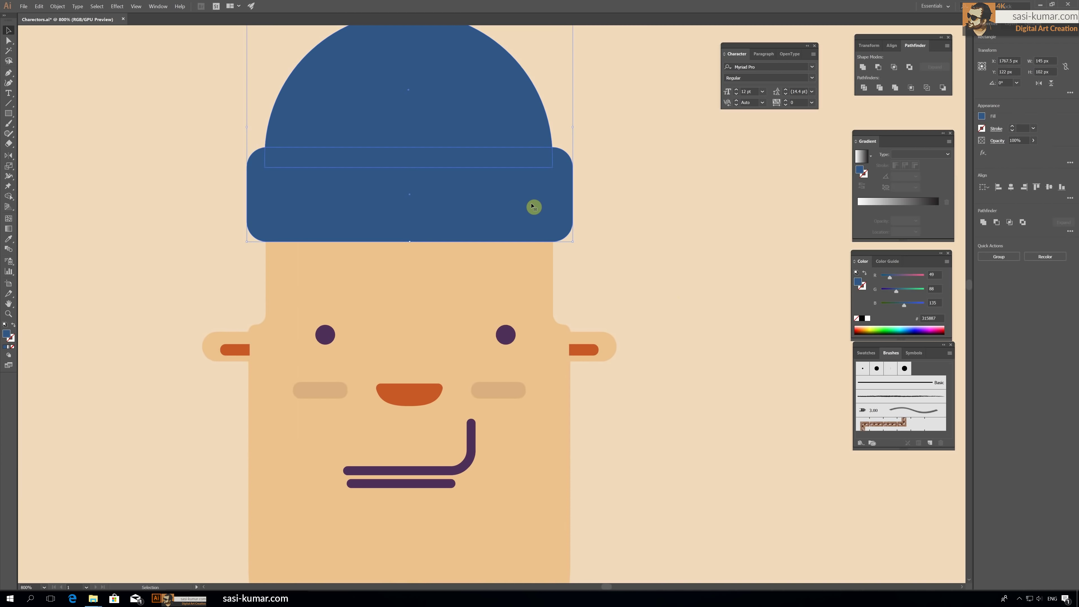
pyautogui.hotkey('ctrl', 'shift', 'a')
pyautogui.click(6, 109)
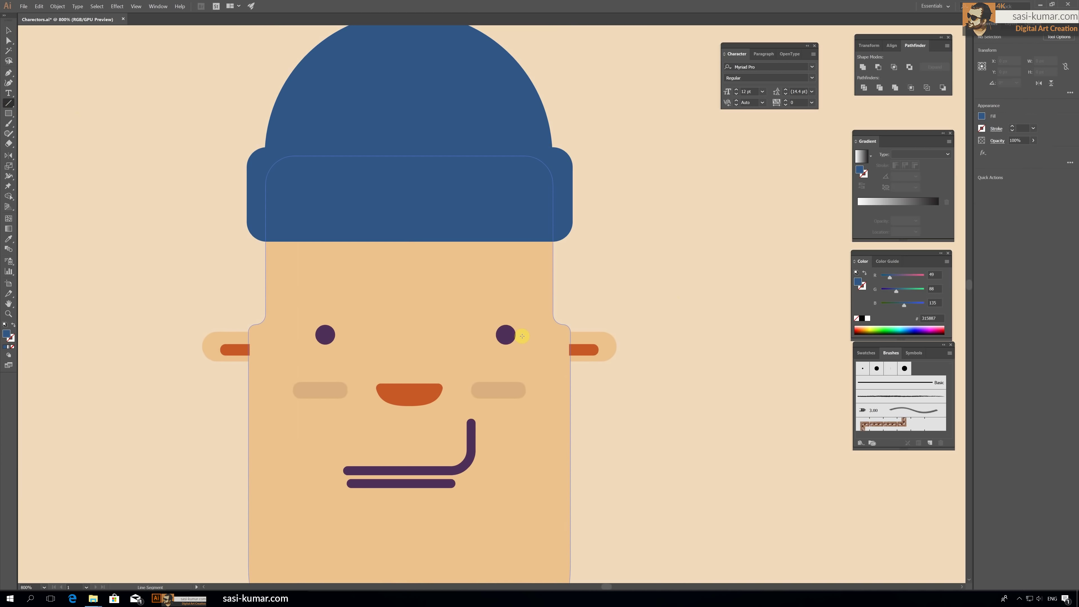
pyautogui.moveTo(521, 336); pyautogui.dragTo(487, 336)
pyautogui.click(7, 32)
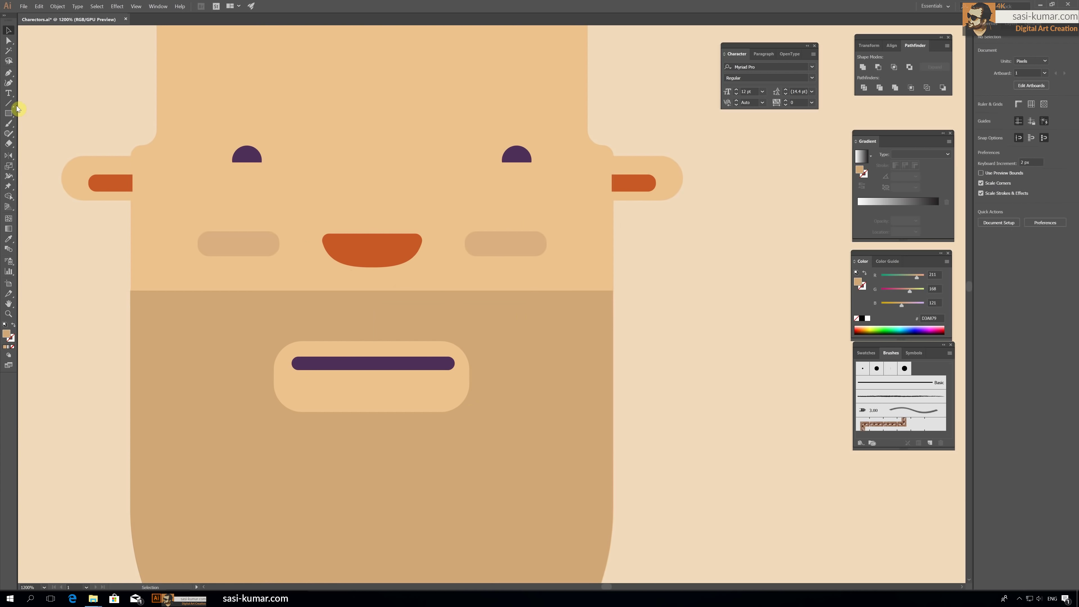
# Step: Add a short line under the mouth bar, matching its stroke with the Eyedropper
pyautogui.click(17, 108)
pyautogui.moveTo(343, 381); pyautogui.dragTo(397, 381)
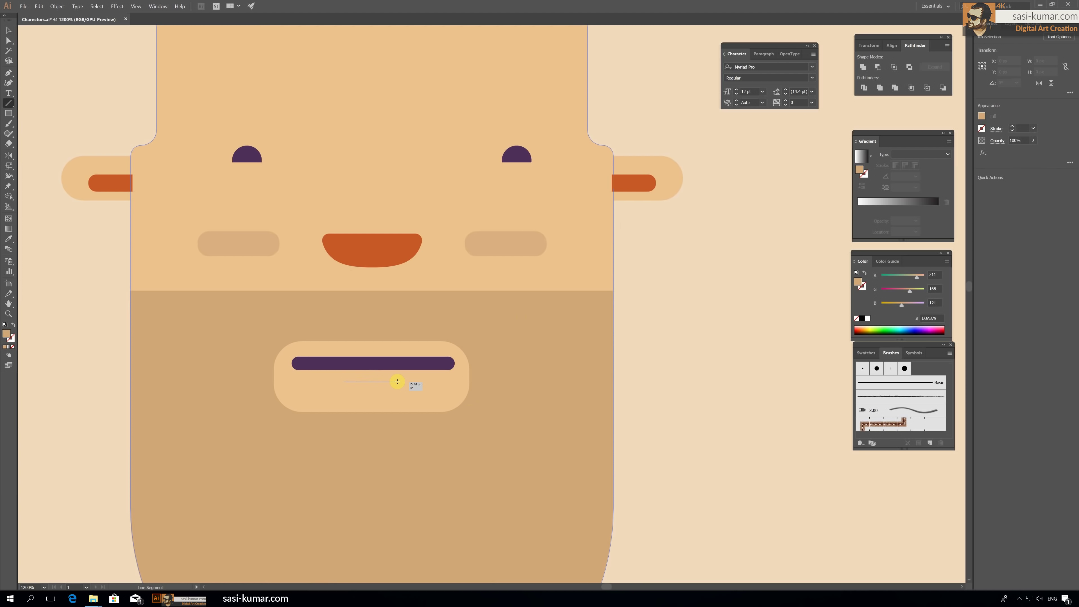
pyautogui.press('i')
pyautogui.click(412, 374)
pyautogui.click(418, 363)
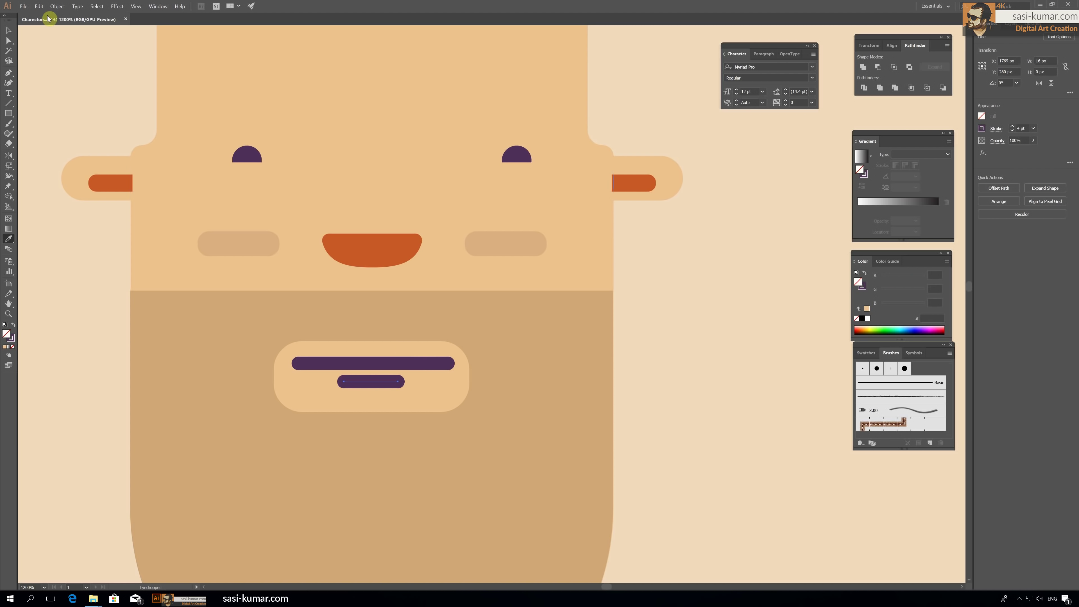
pyautogui.click(9, 30)
pyautogui.keyDown('shift'); pyautogui.click(419, 362); pyautogui.keyUp('shift')
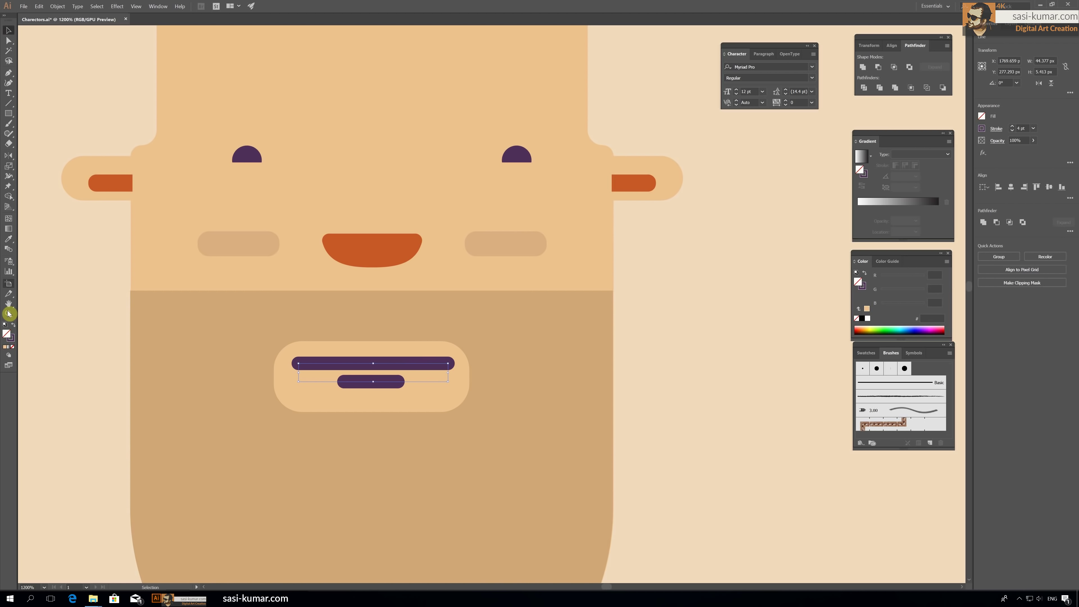
# Step: Give both mouth lines a dark brown 38260D stroke
pyautogui.doubleClick(10, 338)
pyautogui.write('38260D')
pyautogui.click(569, 134)
pyautogui.click(683, 307)
pyautogui.keyDown('alt'); pyautogui.scroll(-4, 682, 307); pyautogui.keyUp('alt')
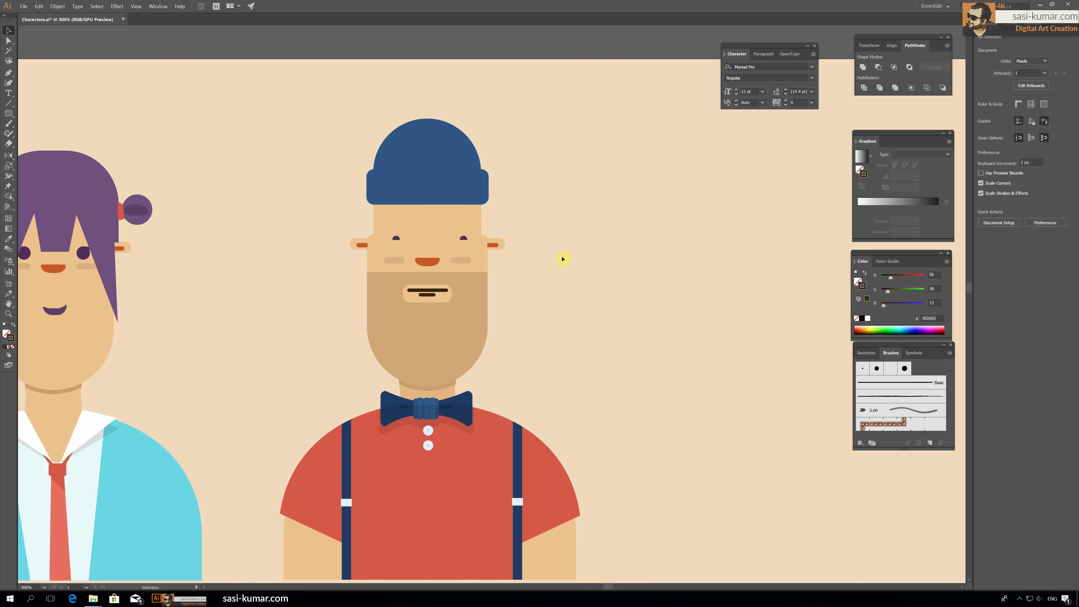
pyautogui.scroll(-2, 558, 272)
pyautogui.click(457, 374)
# Step: Delete the blue bow tie and both suspenders
pyautogui.press('Delete')
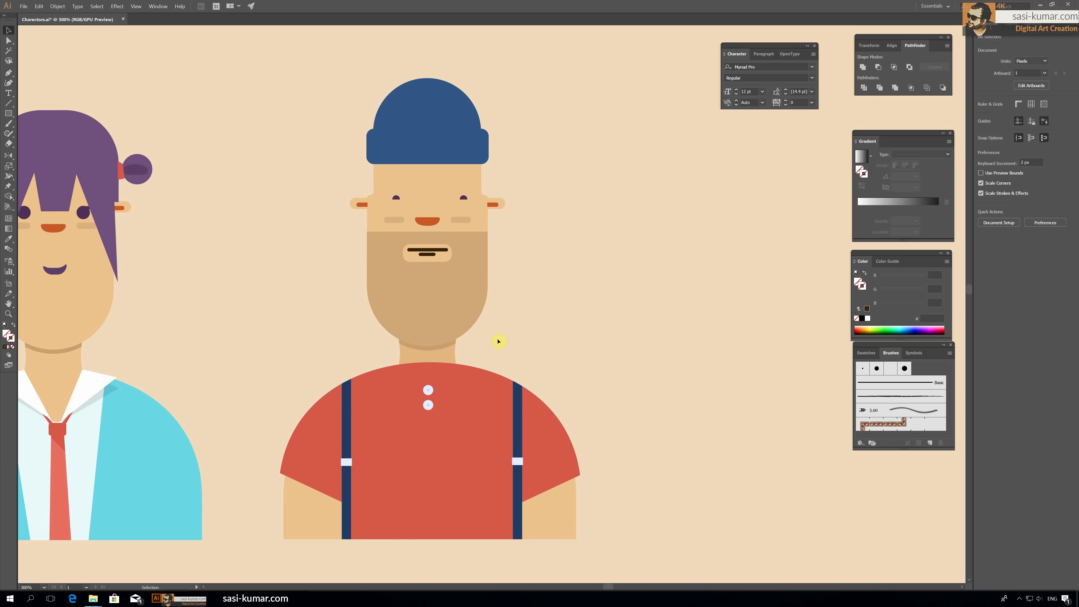
pyautogui.scroll(-1, 499, 341)
pyautogui.click(517, 423)
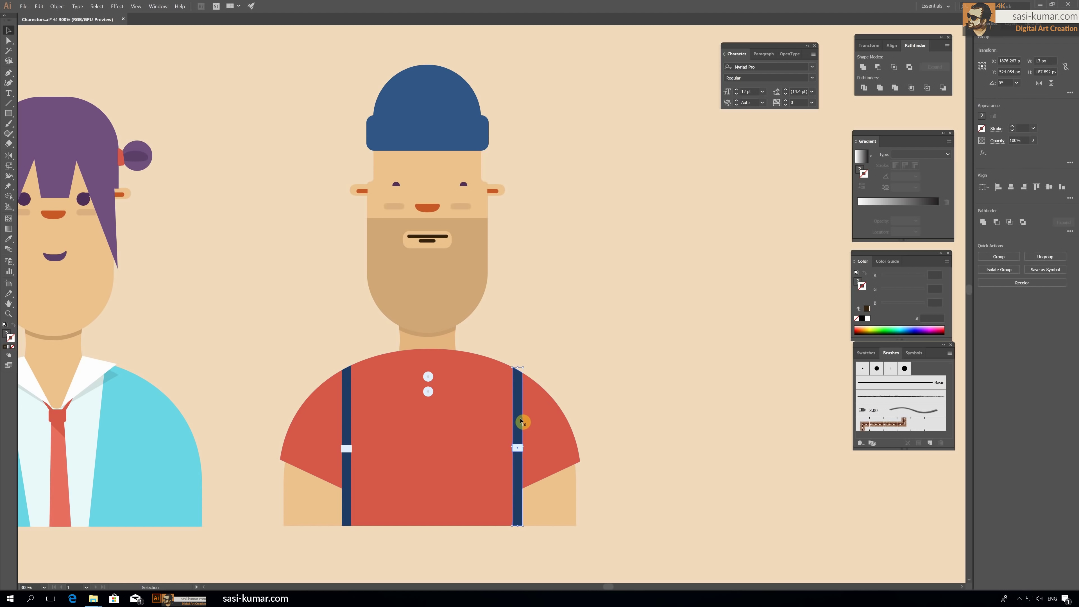
pyautogui.press('Delete')
pyautogui.click(346, 427)
pyautogui.press('Delete')
# Step: Pen-draw a band shape along the right sleeve seam
pyautogui.keyDown('alt'); pyautogui.scroll(1, 617, 309); pyautogui.keyUp('alt')
pyautogui.keyDown('alt'); pyautogui.scroll(1, 613, 245); pyautogui.keyUp('alt')
pyautogui.moveTo(612, 245); pyautogui.dragTo(613, 242)
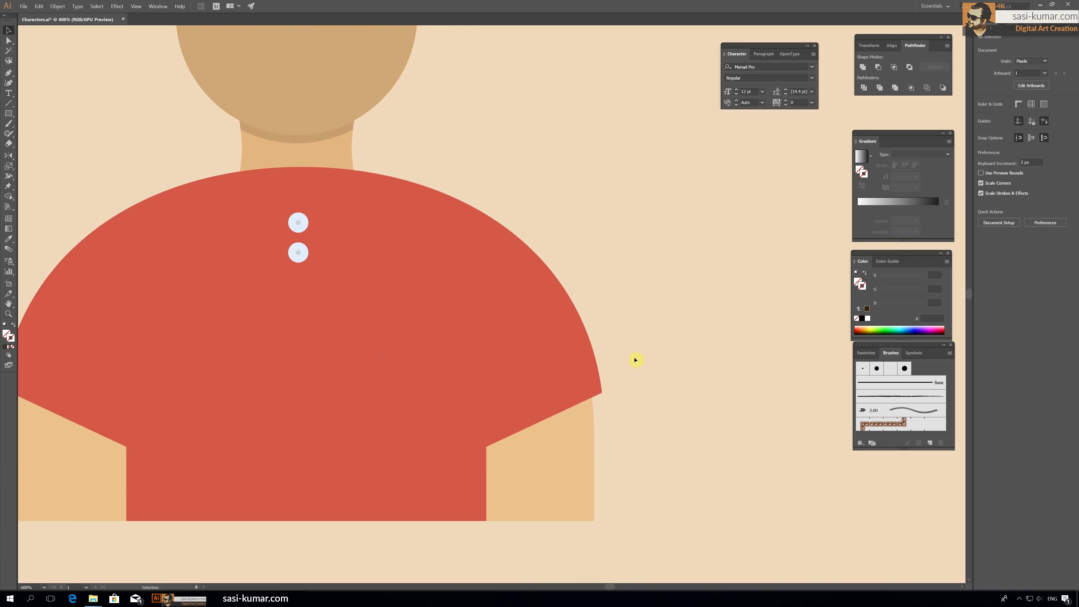
pyautogui.press('p')
pyautogui.click(601, 378)
pyautogui.click(486, 435)
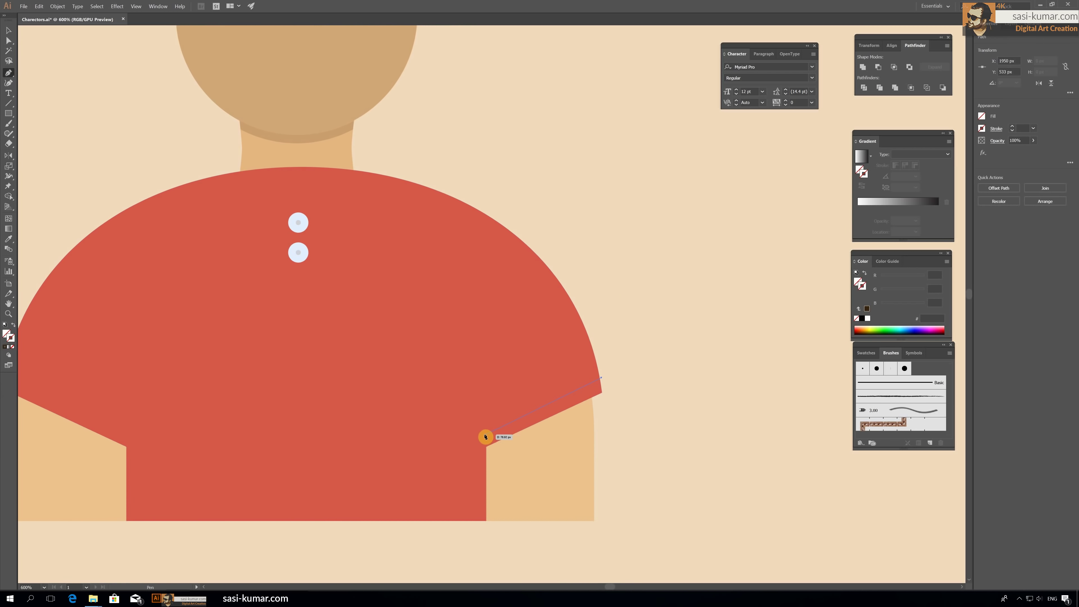
pyautogui.press('Escape')
pyautogui.click(557, 485)
pyautogui.click(639, 436)
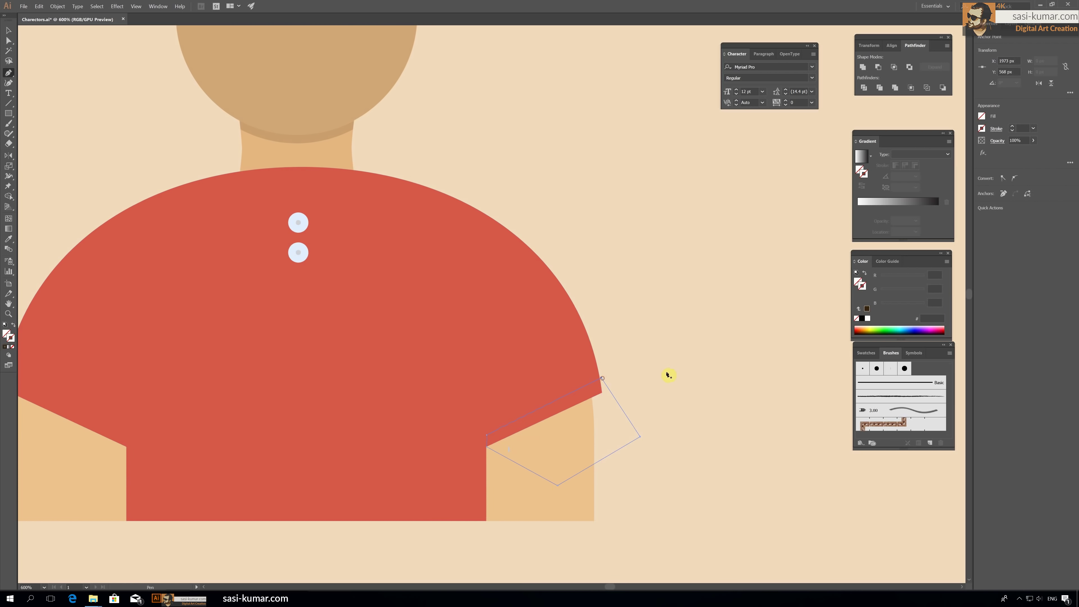
# Step: Draw the matching left sleeve band and divide the shirt with both bands
pyautogui.click(97, 364)
pyautogui.moveTo(231, 429); pyautogui.dragTo(226, 443)
pyautogui.click(114, 467)
pyautogui.click(58, 407)
pyautogui.click(97, 364)
pyautogui.press('v')
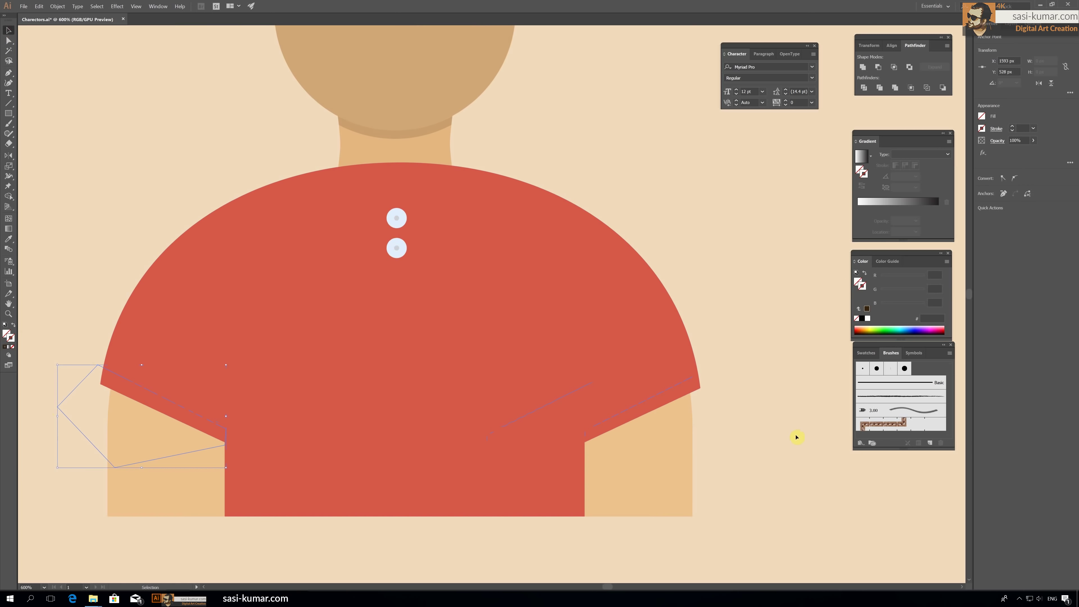
pyautogui.keyDown('shift'); pyautogui.click(699, 379); pyautogui.keyUp('shift')
pyautogui.keyDown('shift'); pyautogui.click(650, 345); pyautogui.keyUp('shift')
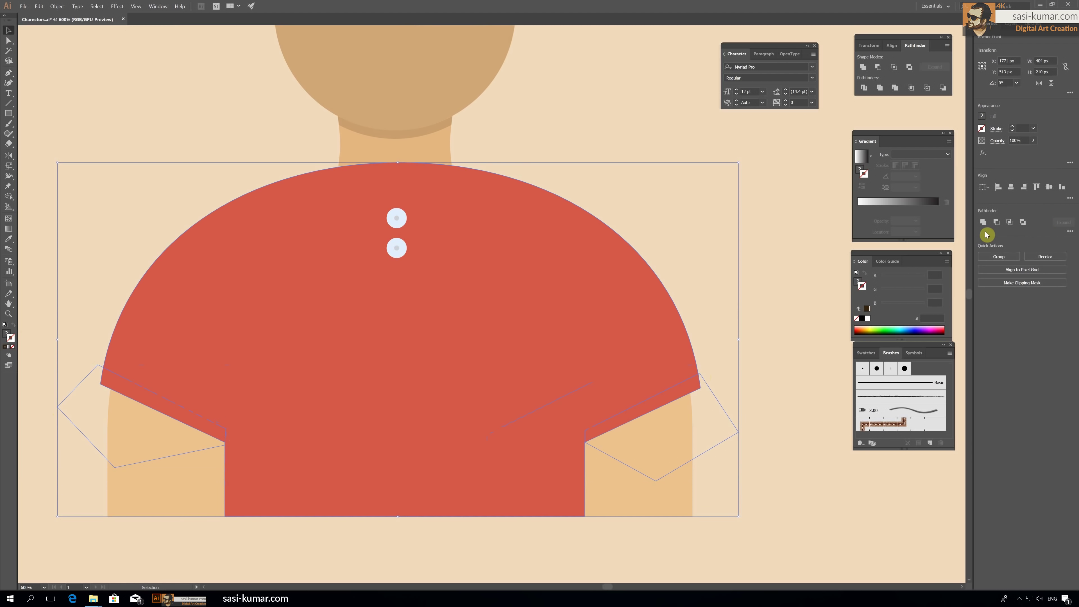
pyautogui.click(911, 88)
# Step: Rearrange the divided shirt group so it stays behind the buttons
pyautogui.doubleClick(718, 409)
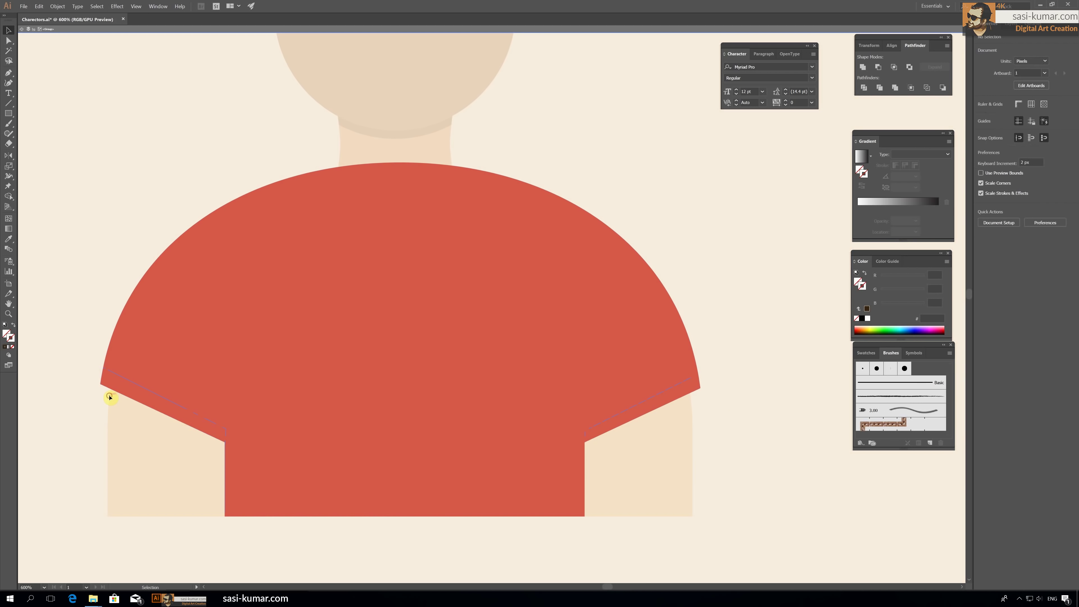
pyautogui.doubleClick(132, 386)
pyautogui.click(357, 313)
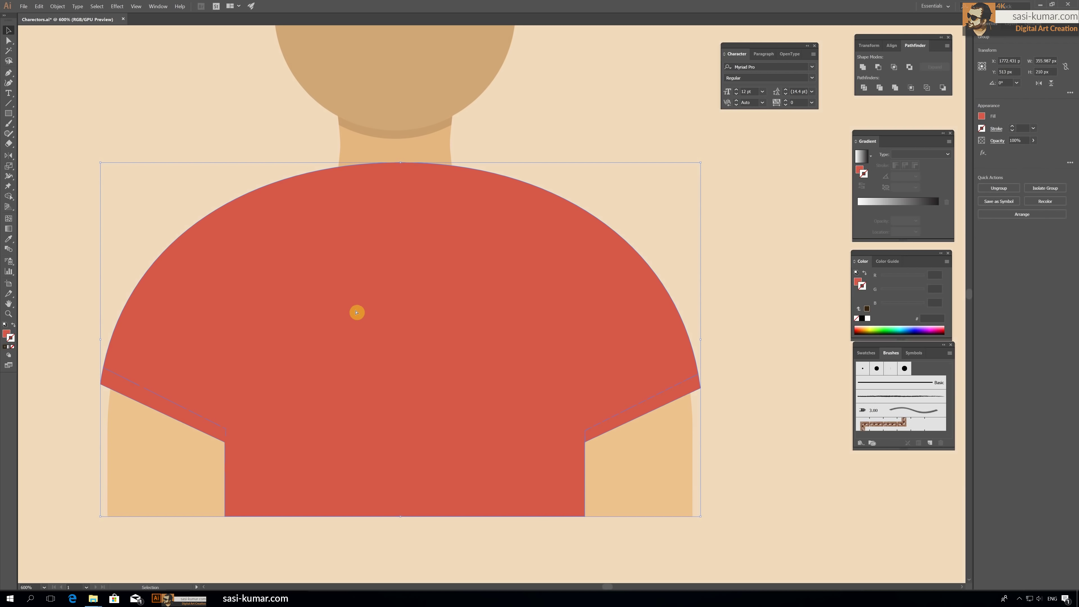
pyautogui.press('a')
pyautogui.hotkey('ctrl', 'z')
pyautogui.hotkey('ctrl', 'z')
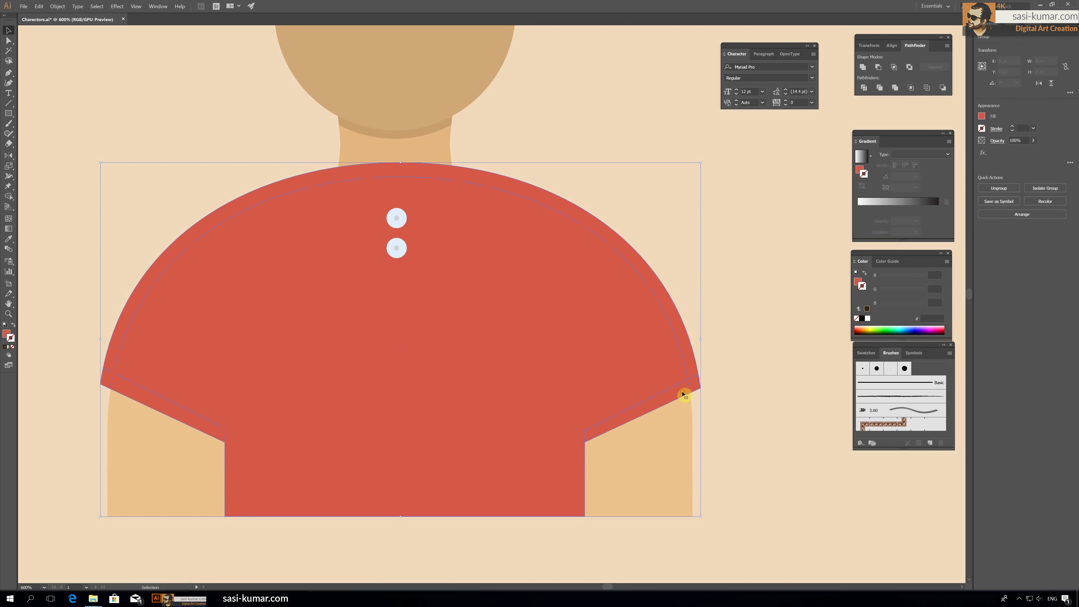
pyautogui.click(708, 388)
# Step: Colour both sleeve hem strips light cyan
pyautogui.press('a')
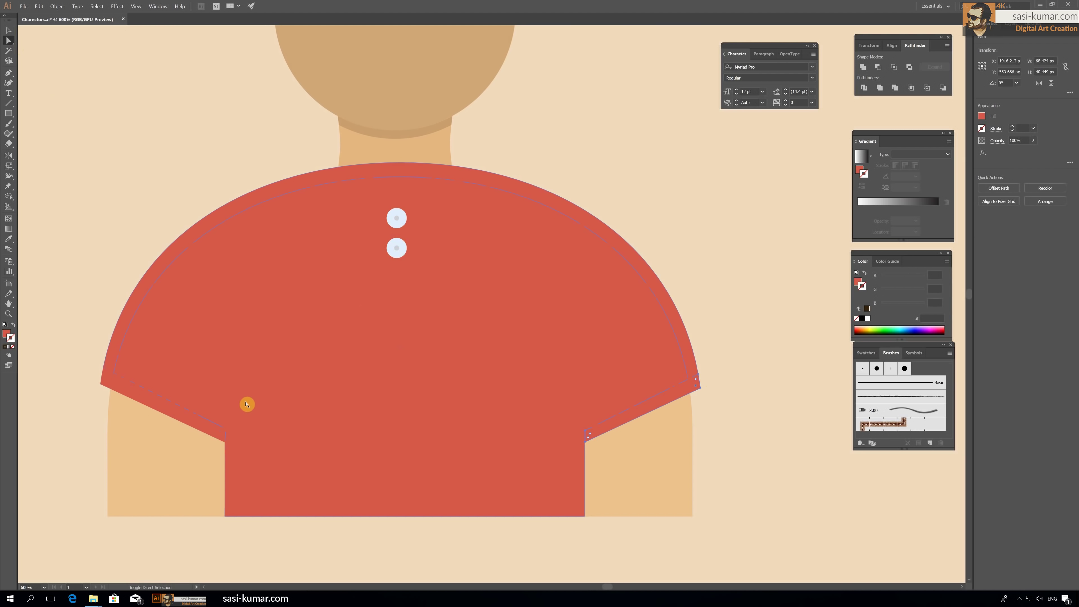
pyautogui.moveTo(246, 403); pyautogui.dragTo(94, 380)
pyautogui.doubleClick(8, 336)
pyautogui.click(494, 181)
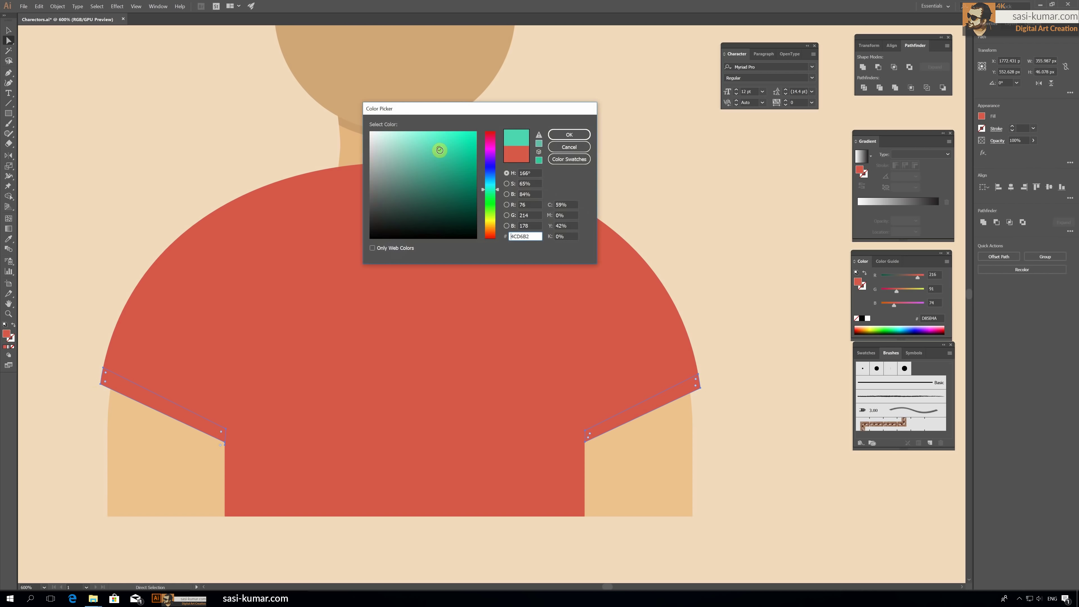
pyautogui.click(385, 130)
pyautogui.click(568, 144)
# Step: Recolour the shirt body bright cyan 5ACFE2 and exit the shirt group
pyautogui.click(9, 30)
pyautogui.click(310, 325)
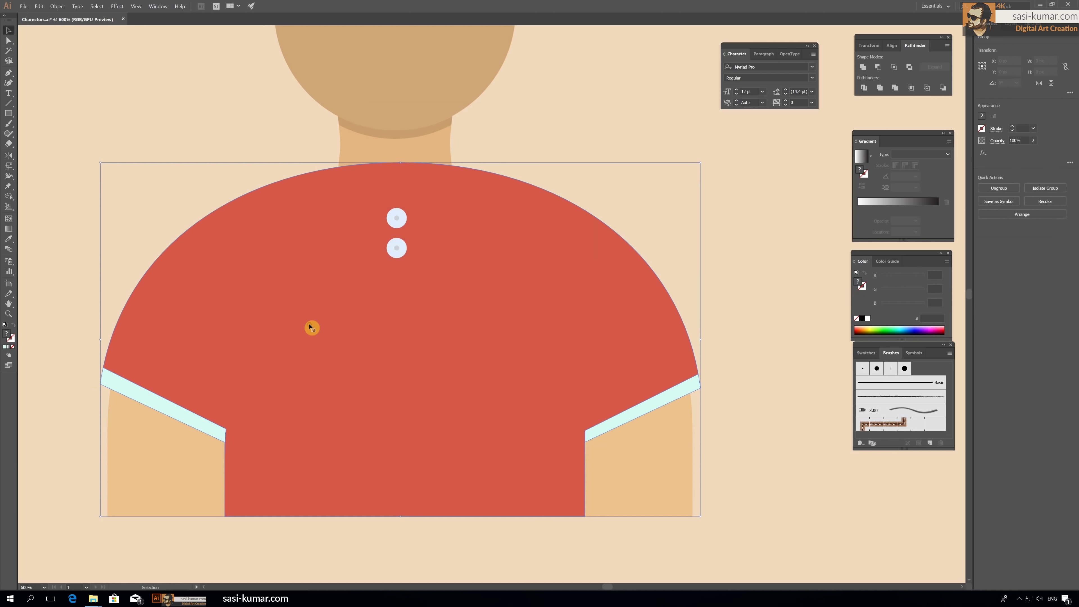
pyautogui.doubleClick(170, 297)
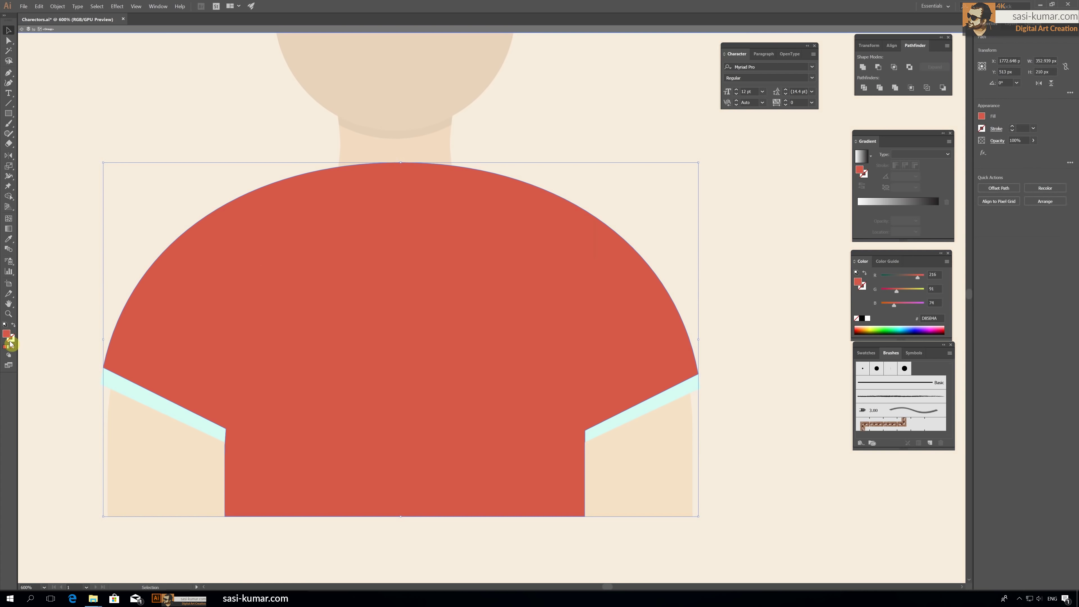
pyautogui.doubleClick(7, 335)
pyautogui.click(491, 185)
pyautogui.click(428, 189)
pyautogui.click(487, 181)
pyautogui.moveTo(436, 165); pyautogui.dragTo(416, 173)
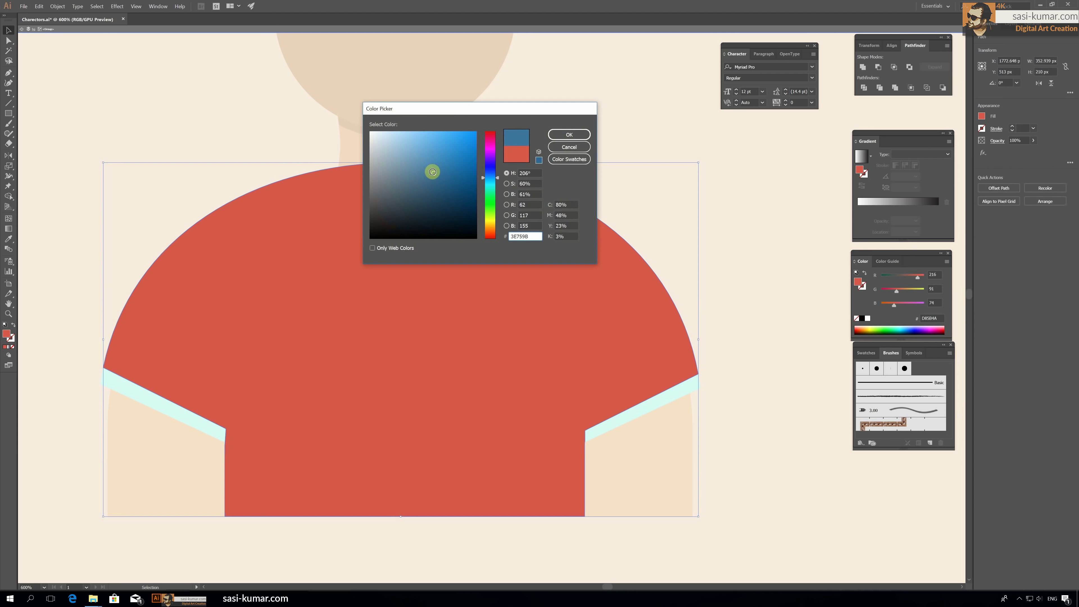
pyautogui.click(495, 185)
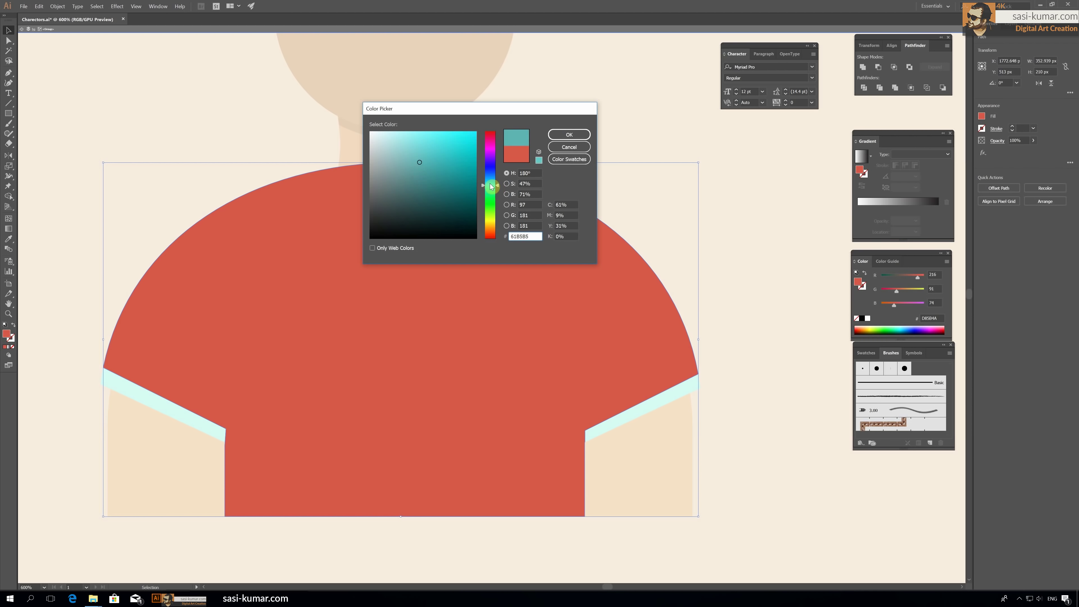
pyautogui.click(492, 183)
pyautogui.click(434, 143)
pyautogui.click(569, 134)
pyautogui.doubleClick(596, 119)
pyautogui.scroll(-3, 595, 117)
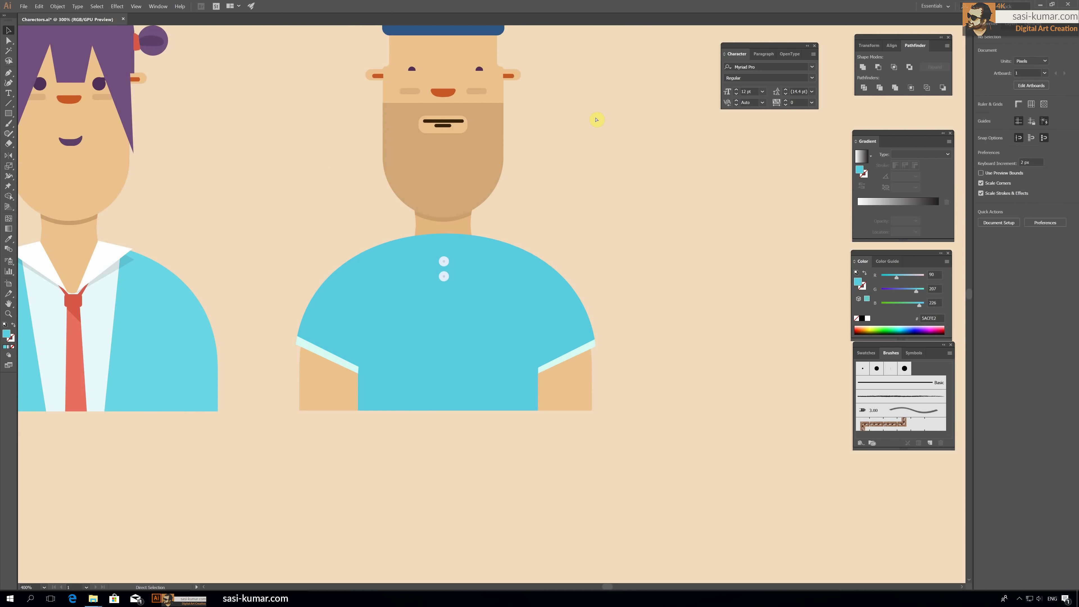
pyautogui.scroll(-3, 626, 277)
# Step: Bring the neck shape in front of the shirt
pyautogui.scroll(3, 586, 345)
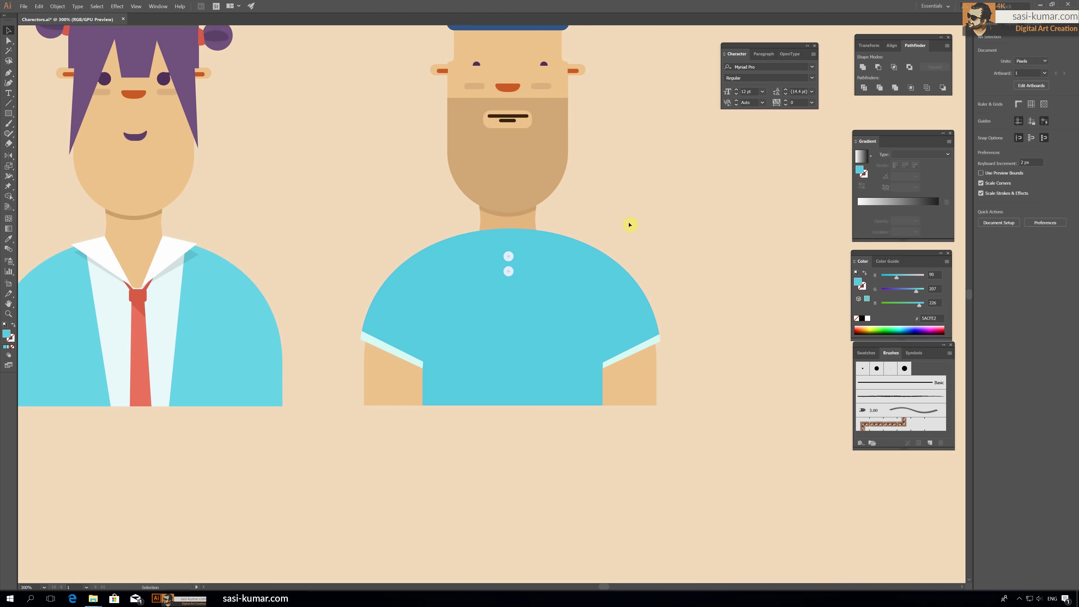
pyautogui.moveTo(752, 258); pyautogui.dragTo(344, 313)
pyautogui.hotkey('ctrl', '[')
pyautogui.click(620, 185)
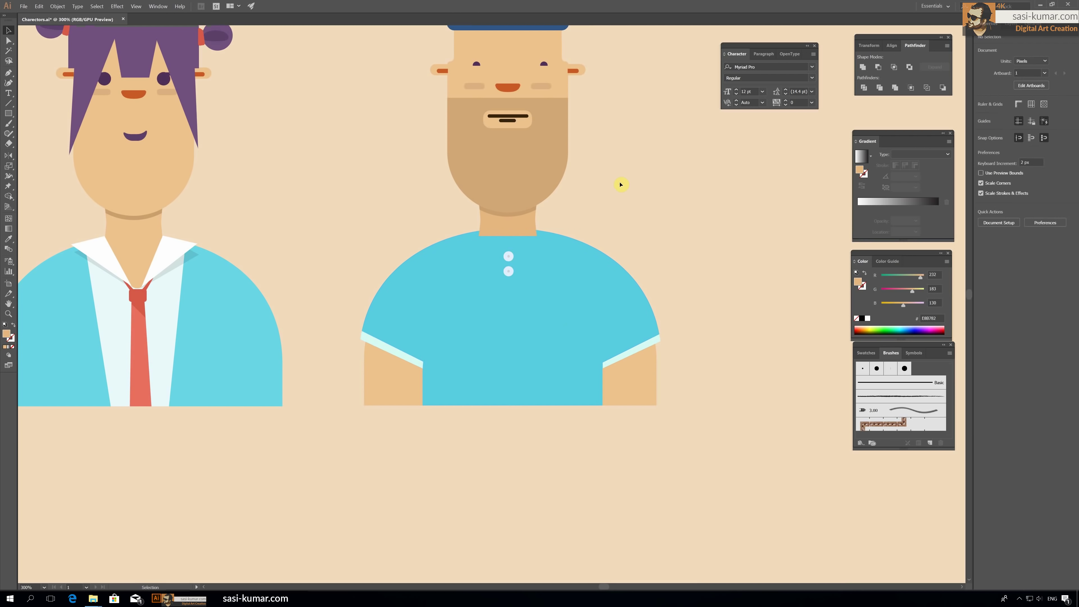
pyautogui.hotkey('ctrl', '=')
# Step: Pen-draw a V-neck triangle below the neck
pyautogui.scroll(2, 36, 34)
pyautogui.click(8, 72)
pyautogui.click(410, 260)
pyautogui.click(438, 313)
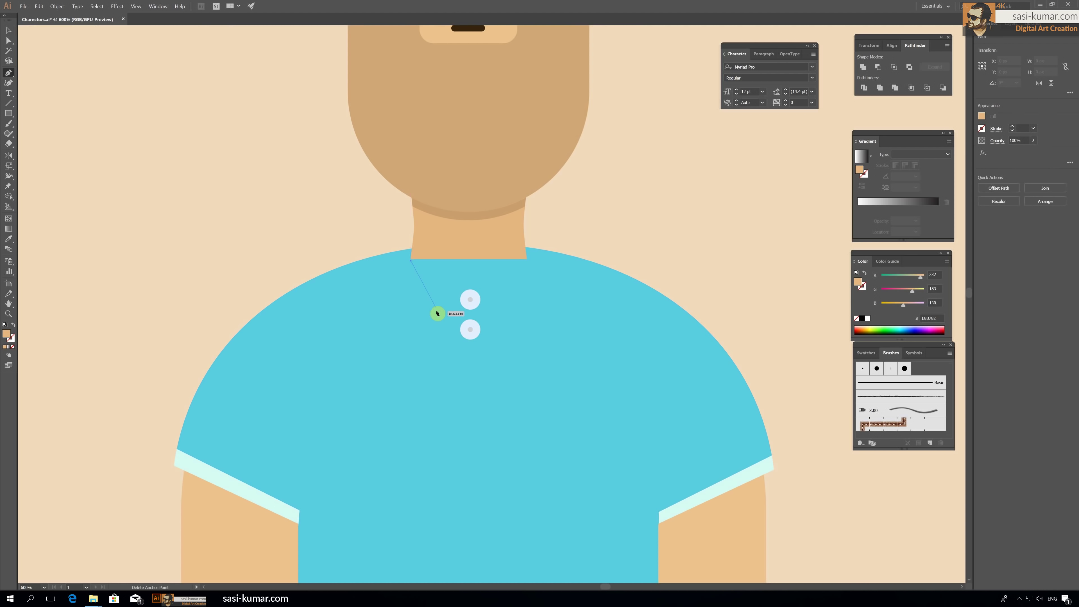
pyautogui.click(459, 313)
pyautogui.click(487, 314)
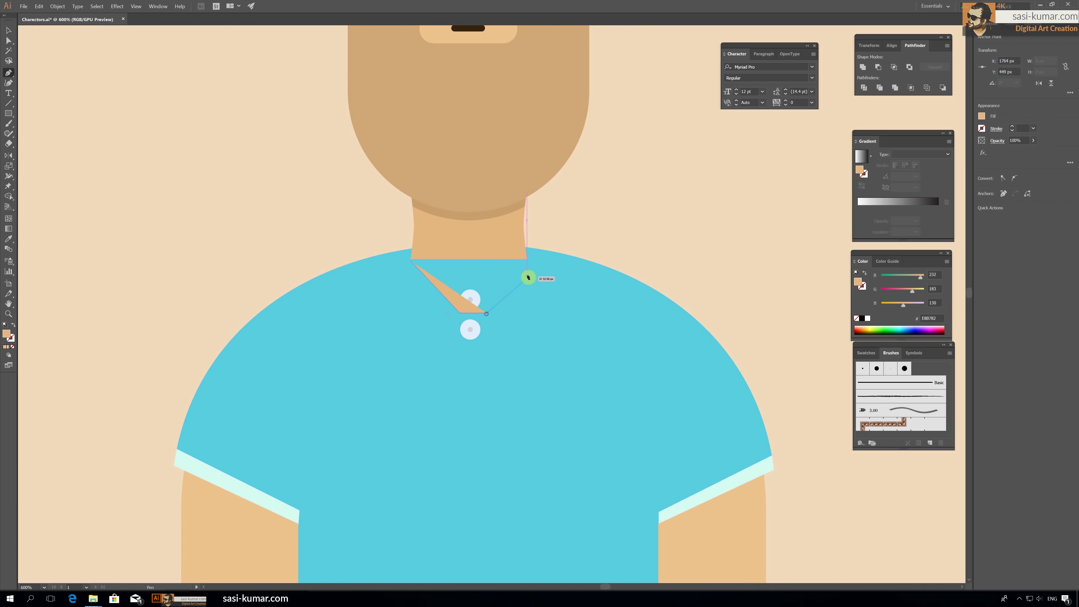
pyautogui.click(527, 259)
pyautogui.click(411, 260)
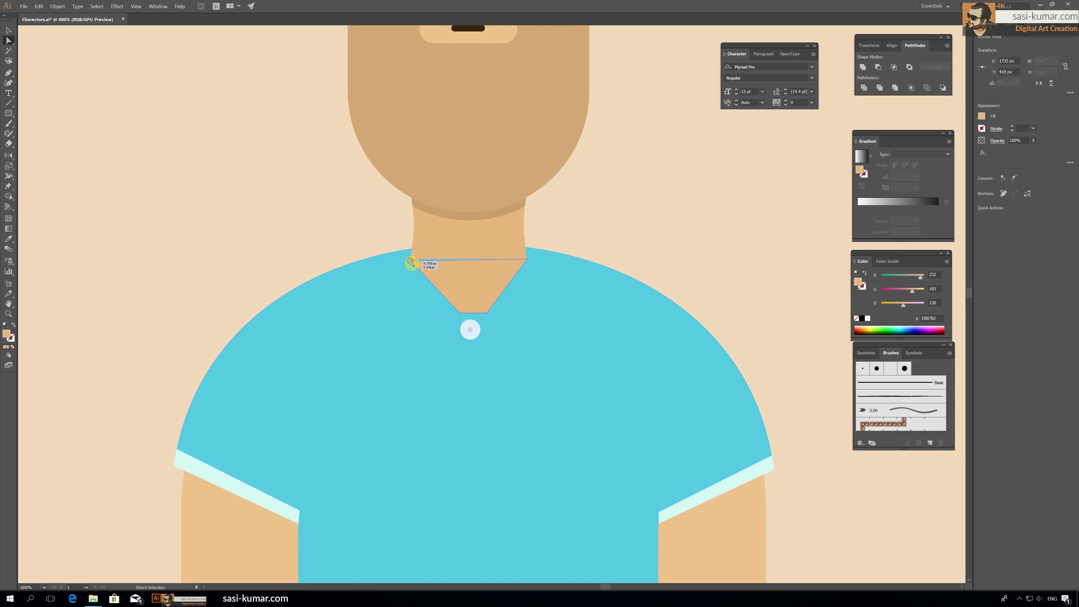
pyautogui.click(473, 277)
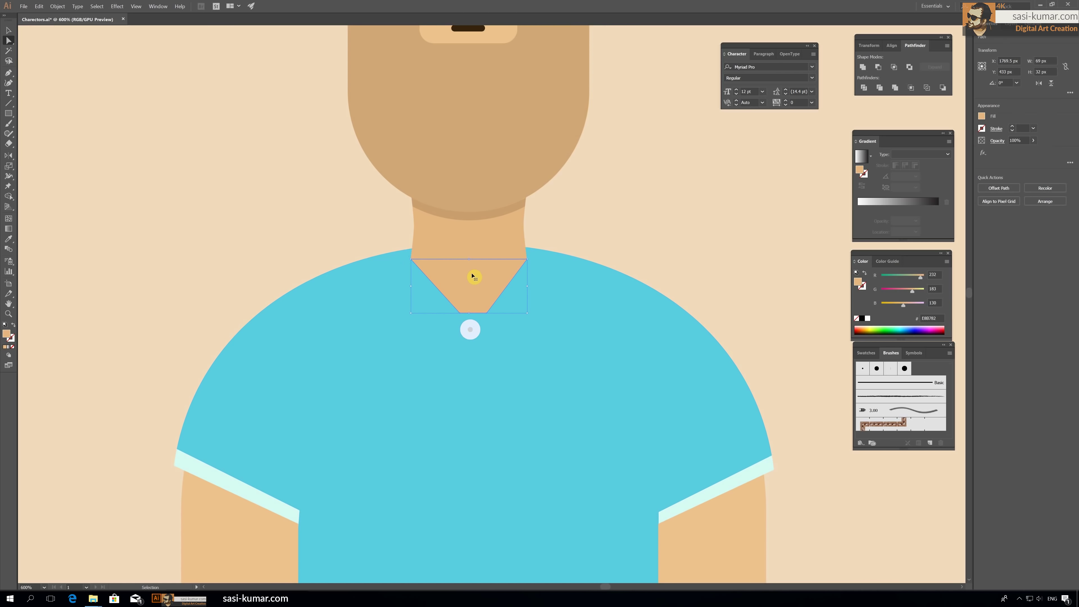
# Step: Alt-drag a copy of the shirt button higher up
pyautogui.press('Return')
pyautogui.press('Escape')
pyautogui.press('v')
pyautogui.moveTo(470, 329); pyautogui.dragTo(470, 300)
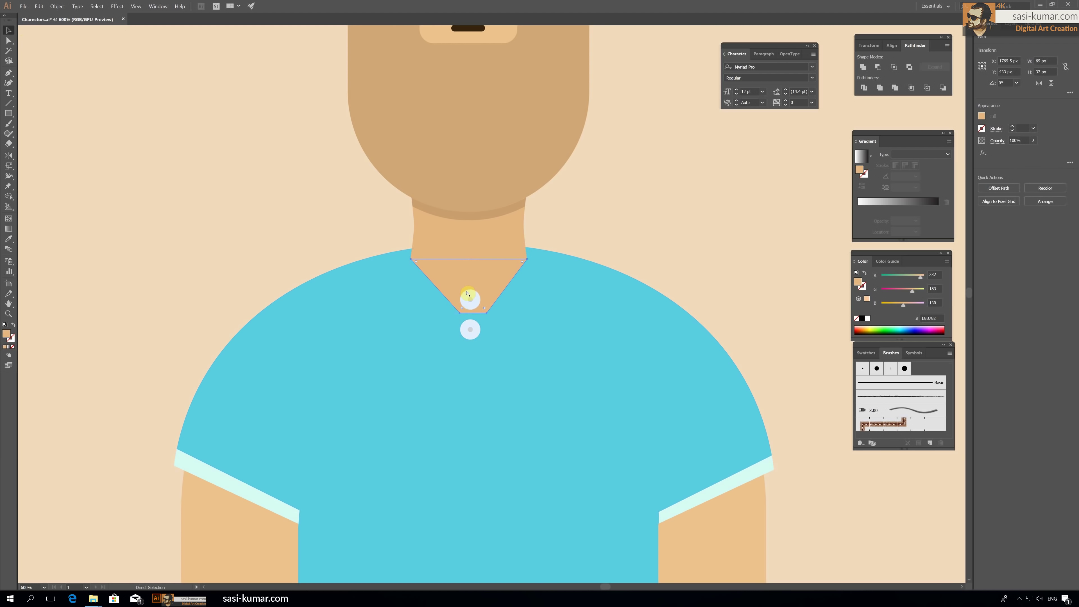
pyautogui.click(615, 211)
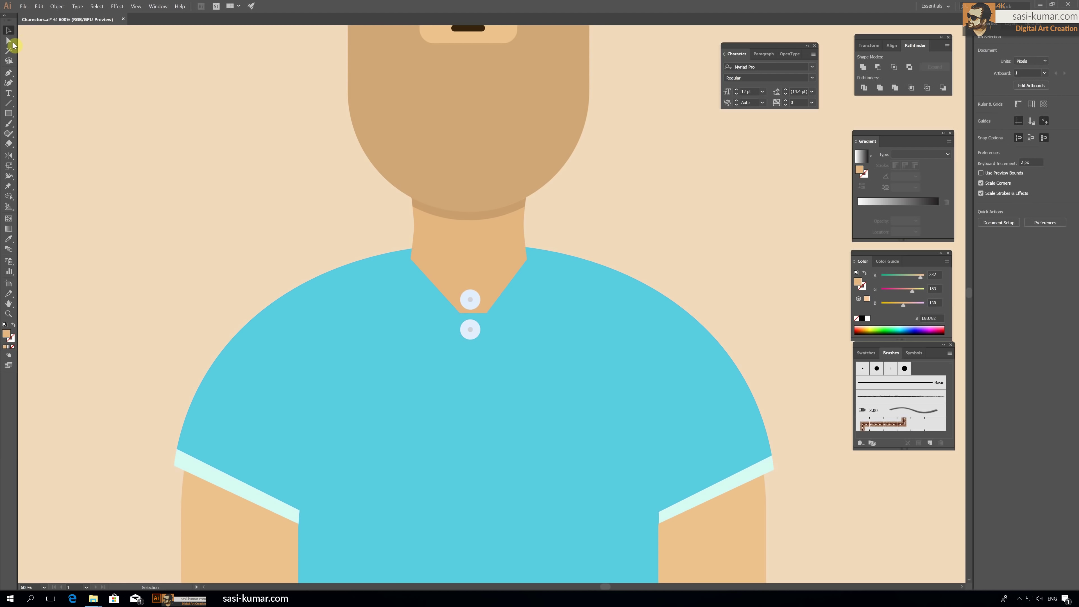
# Step: Unite the V-neck with the neck and send the merged shape to the back
pyautogui.click(9, 41)
pyautogui.moveTo(540, 255); pyautogui.dragTo(414, 265)
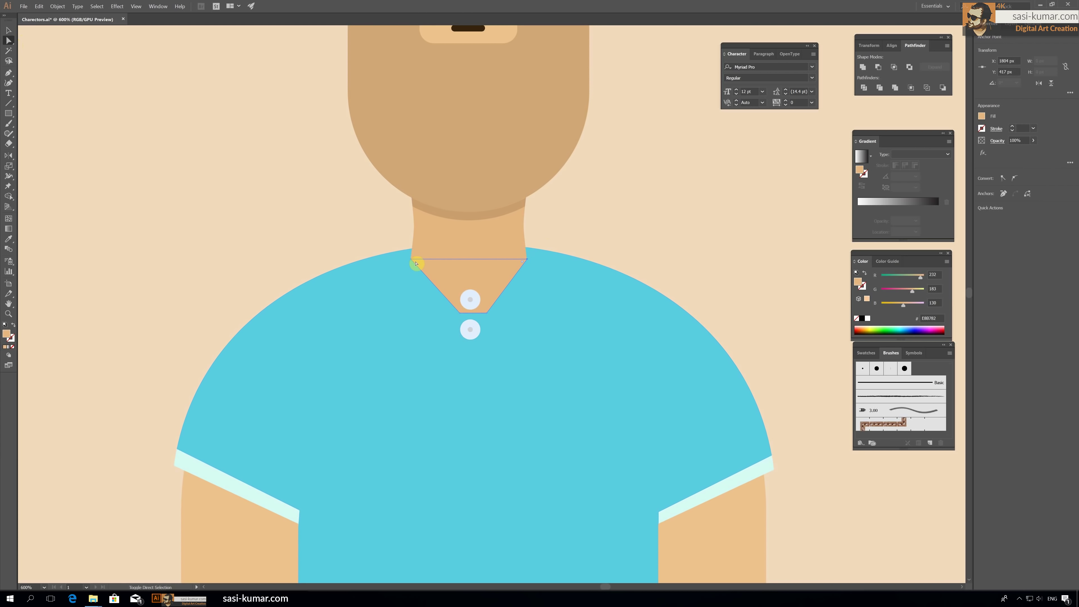
pyautogui.click(8, 19)
pyautogui.keyDown('shift'); pyautogui.click(493, 230); pyautogui.keyUp('shift')
pyautogui.click(863, 67)
pyautogui.doubleClick(518, 234)
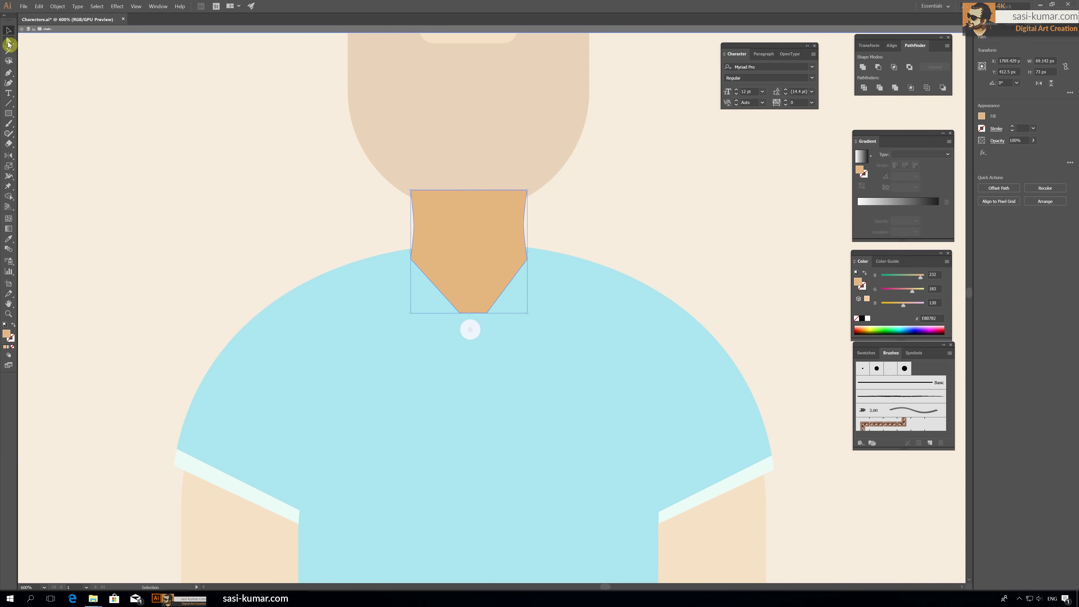
pyautogui.click(8, 40)
pyautogui.hotkey('ctrl', 'shift', '[')
pyautogui.doubleClick(621, 241)
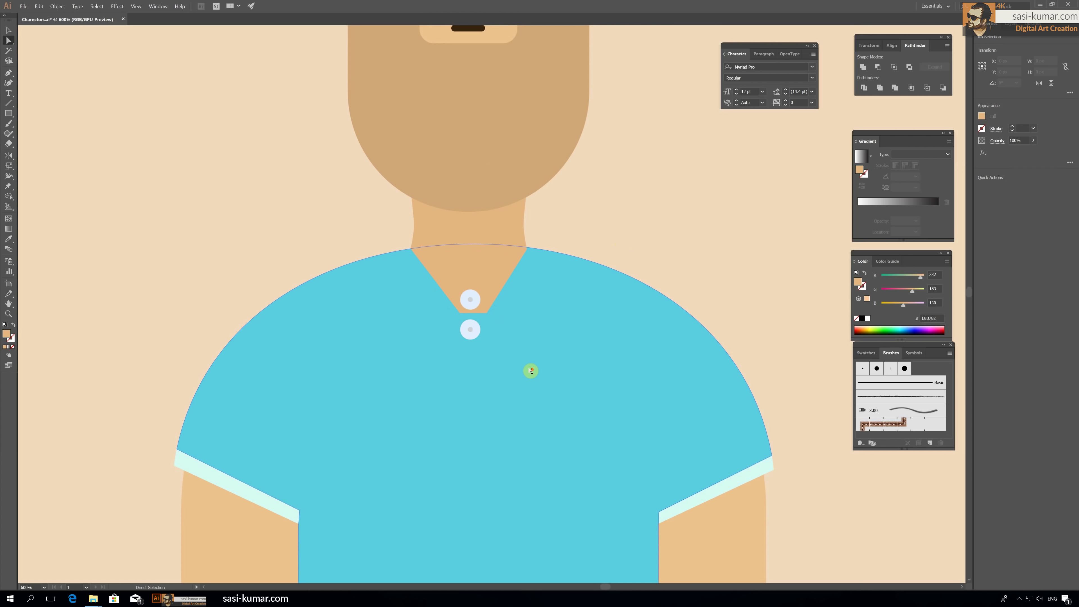
pyautogui.scroll(-2, 530, 371)
# Step: Nudge both shirt buttons down and right, just below the neckline
pyautogui.click(9, 29)
pyautogui.click(470, 284)
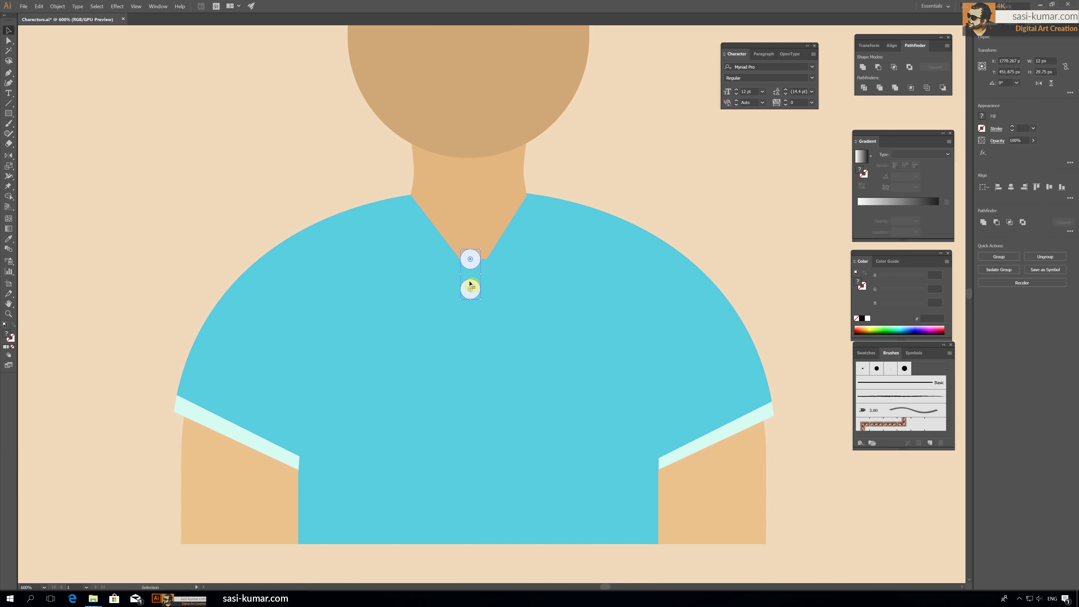
pyautogui.press('Down')
pyautogui.press('Down')
pyautogui.press('Down')
pyautogui.press('Right')
pyautogui.click(651, 146)
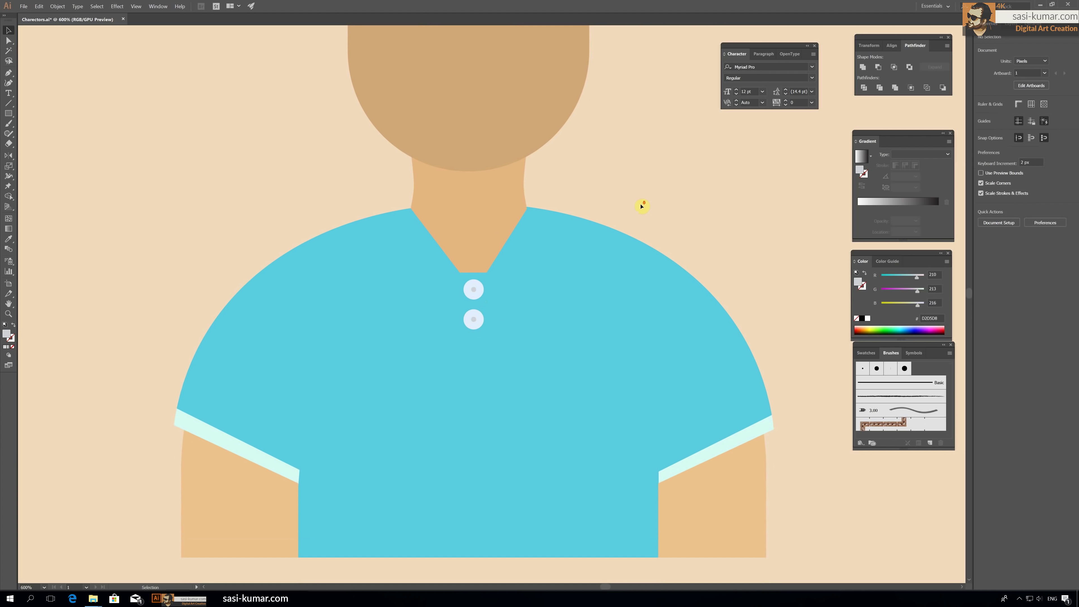
# Step: Pen-draw left and right collar triangles at the shirt's V-neck corners
pyautogui.click(9, 72)
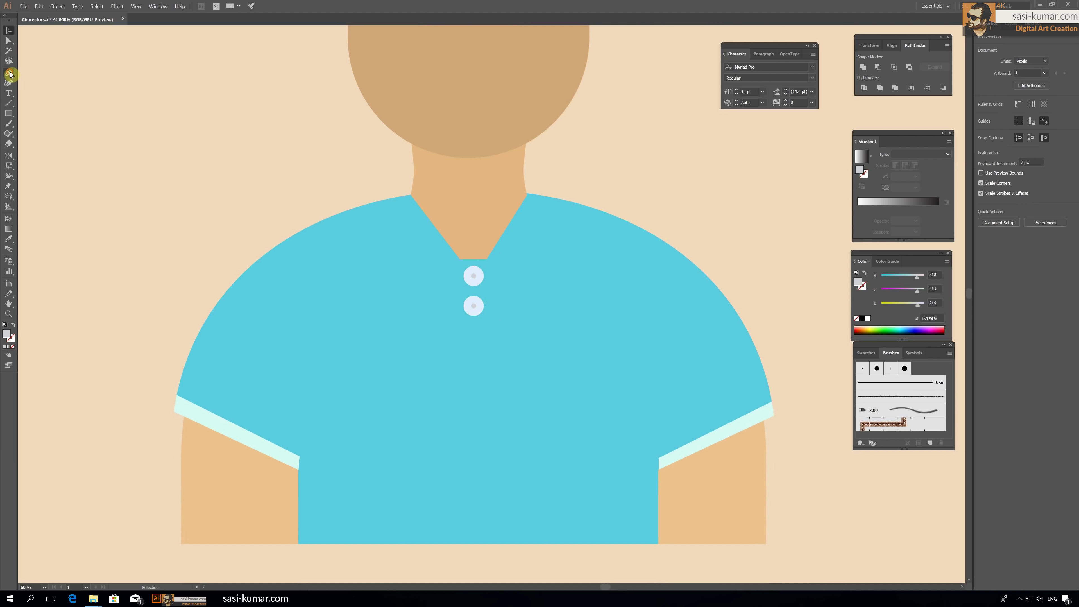
pyautogui.click(528, 194)
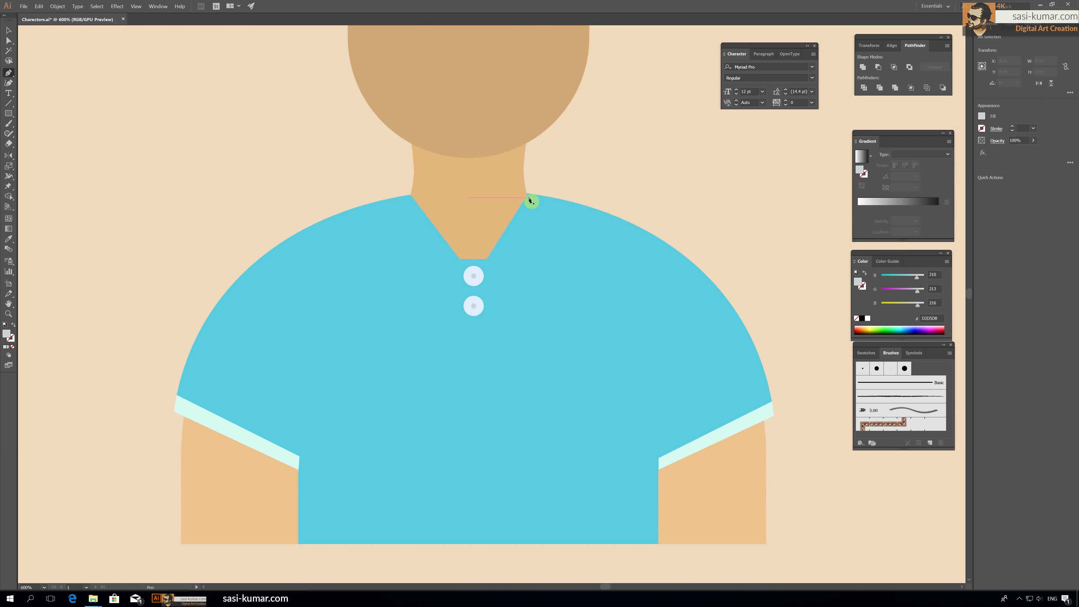
pyautogui.click(586, 250)
pyautogui.click(487, 259)
pyautogui.click(527, 194)
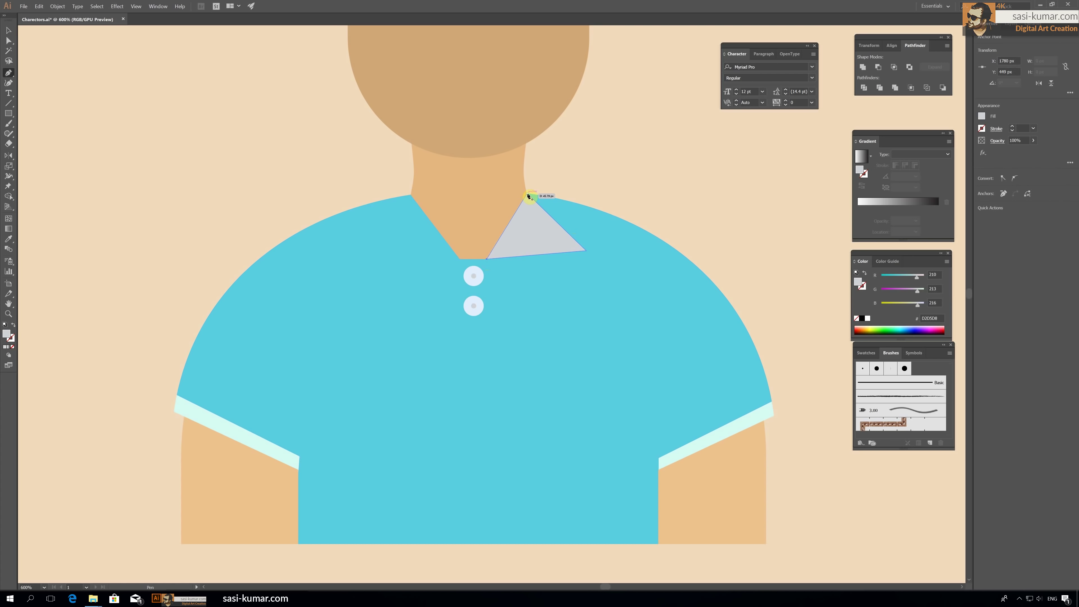
pyautogui.click(411, 195)
pyautogui.click(460, 258)
pyautogui.click(398, 255)
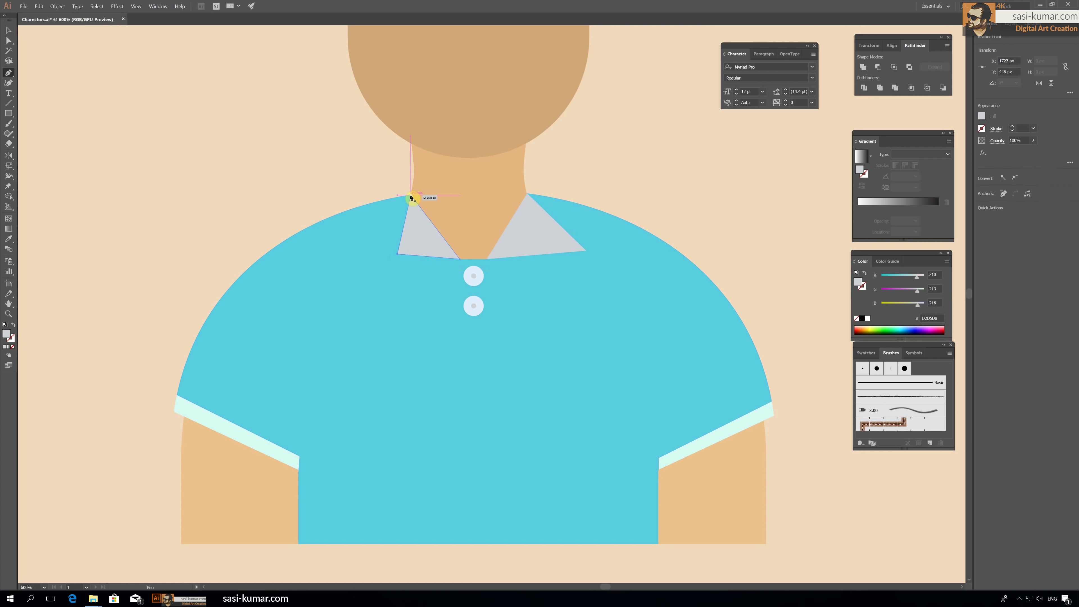
pyautogui.click(411, 195)
# Step: Fill both collar triangles with the shirt's cyan, then lighten it to a paler cyan
pyautogui.press('a')
pyautogui.keyDown('shift'); pyautogui.click(548, 229); pyautogui.keyUp('shift')
pyautogui.press('i')
pyautogui.click(539, 345)
pyautogui.doubleClick(7, 334)
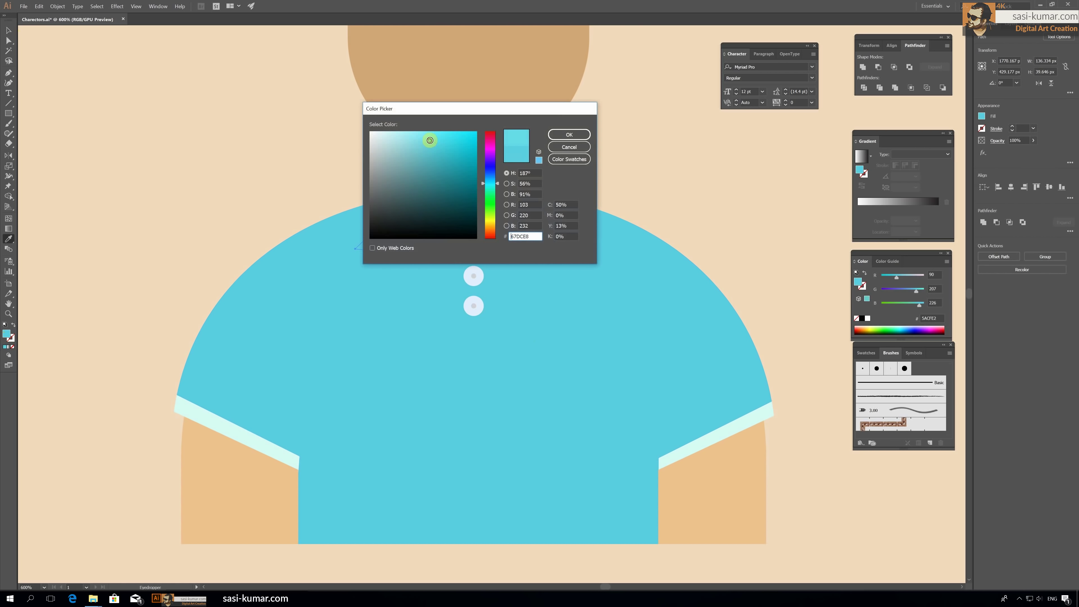
pyautogui.click(569, 134)
pyautogui.press('v')
pyautogui.click(219, 104)
# Step: Pen-draw thin trim stripes along both collar edges, aligning the right anchor to the neck
pyautogui.press('p')
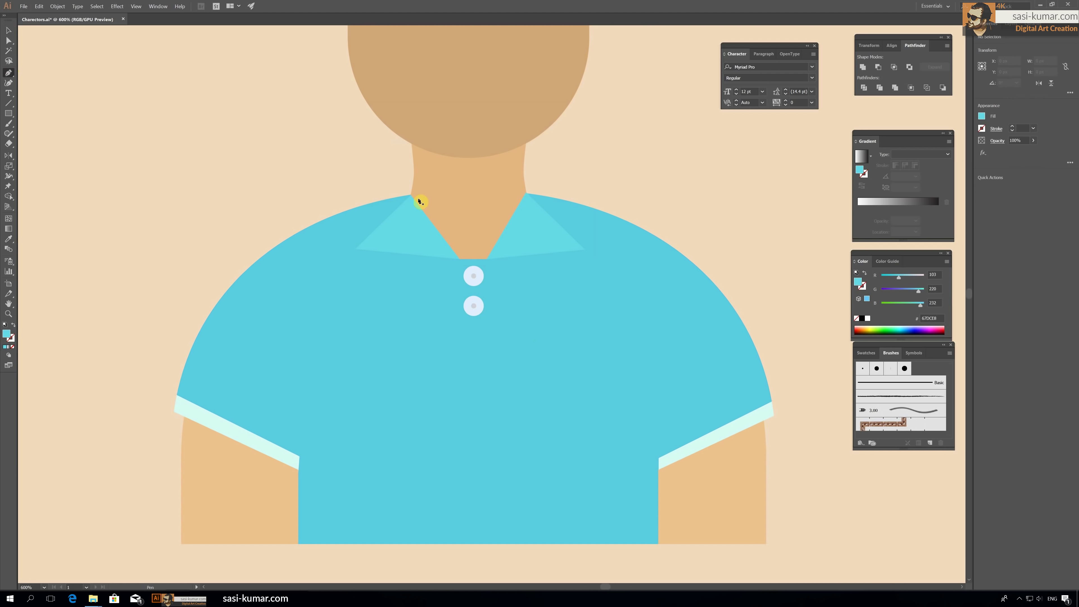
pyautogui.click(407, 191)
pyautogui.click(349, 247)
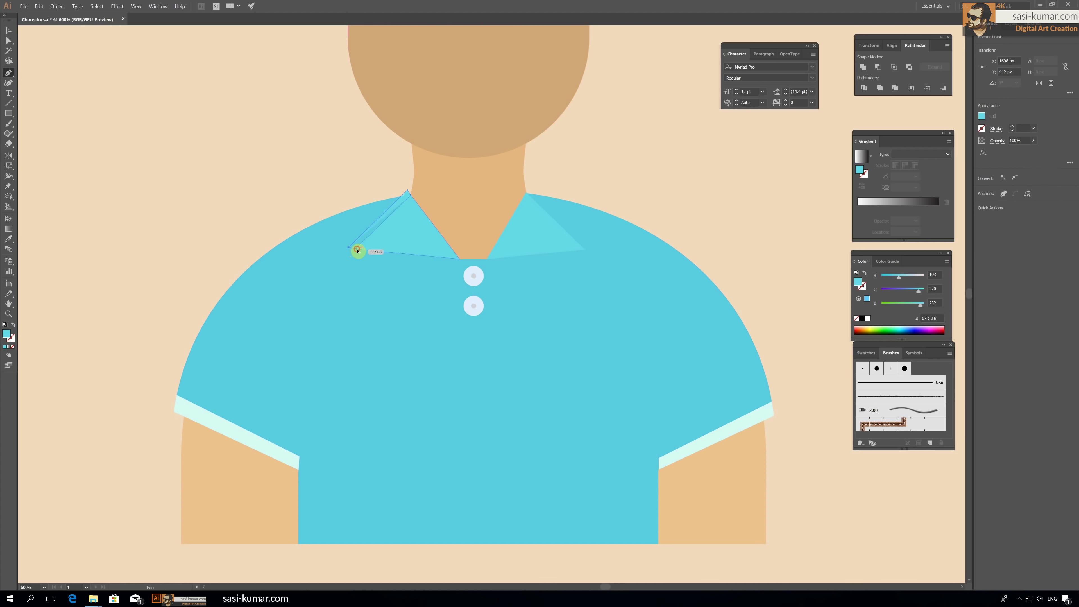
pyautogui.click(408, 192)
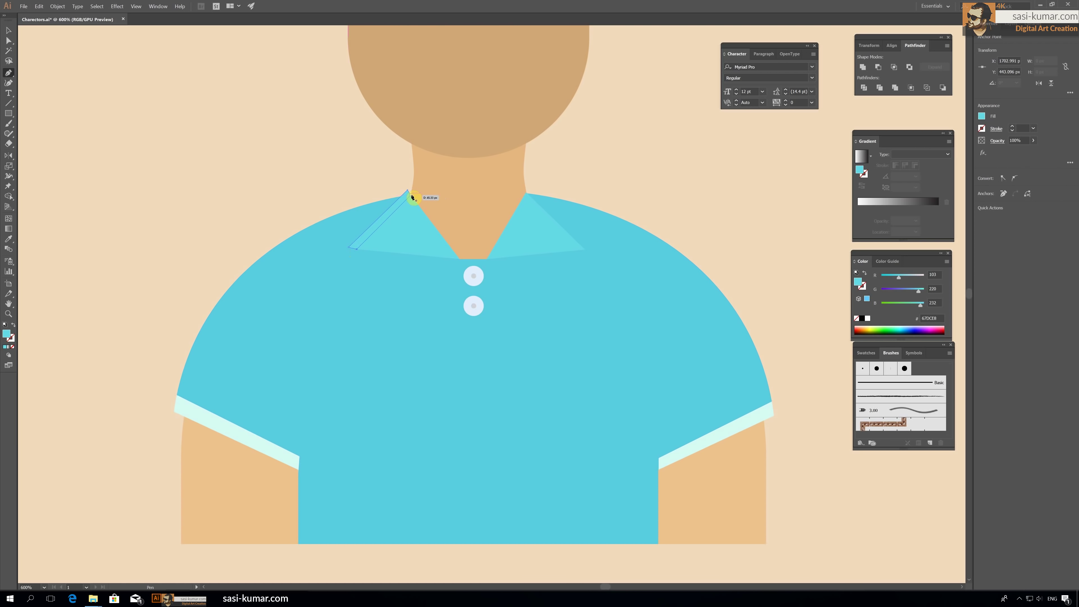
pyautogui.click(532, 187)
pyautogui.click(589, 246)
pyautogui.click(528, 193)
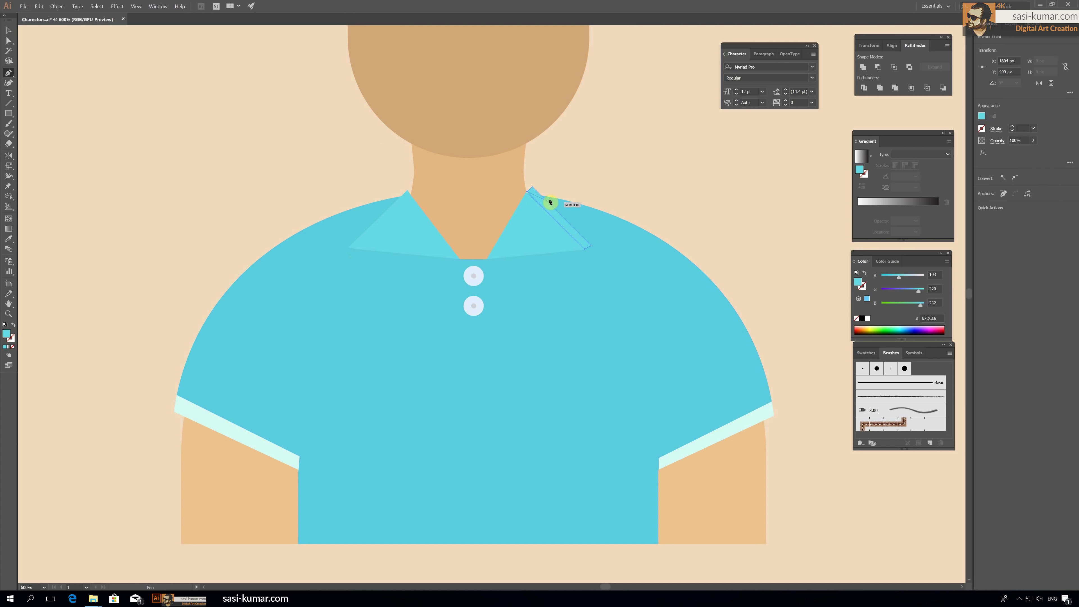
pyautogui.hotkey('ctrl', '+')
pyautogui.hotkey('ctrl', '+')
pyautogui.hotkey('ctrl', '+')
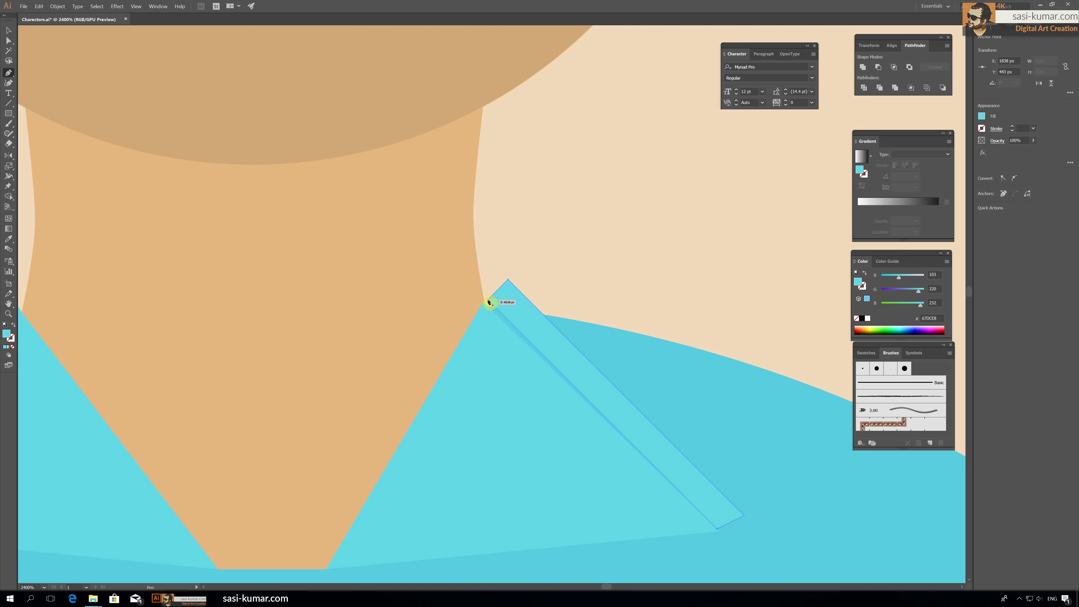
pyautogui.press('ctrl')
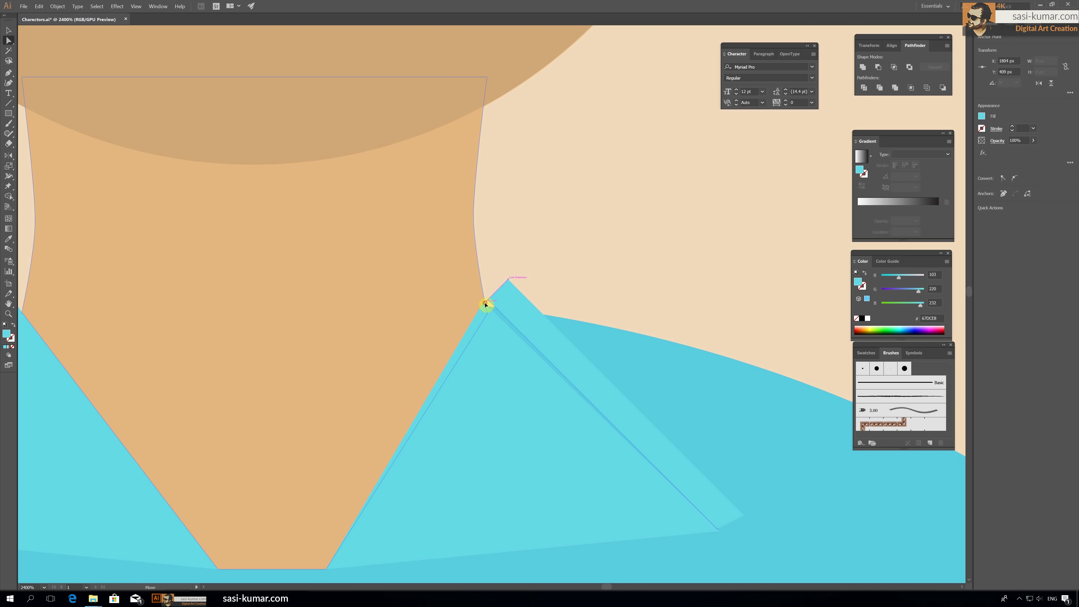
pyautogui.scroll(5, 486, 305)
pyautogui.moveTo(493, 324); pyautogui.dragTo(475, 323)
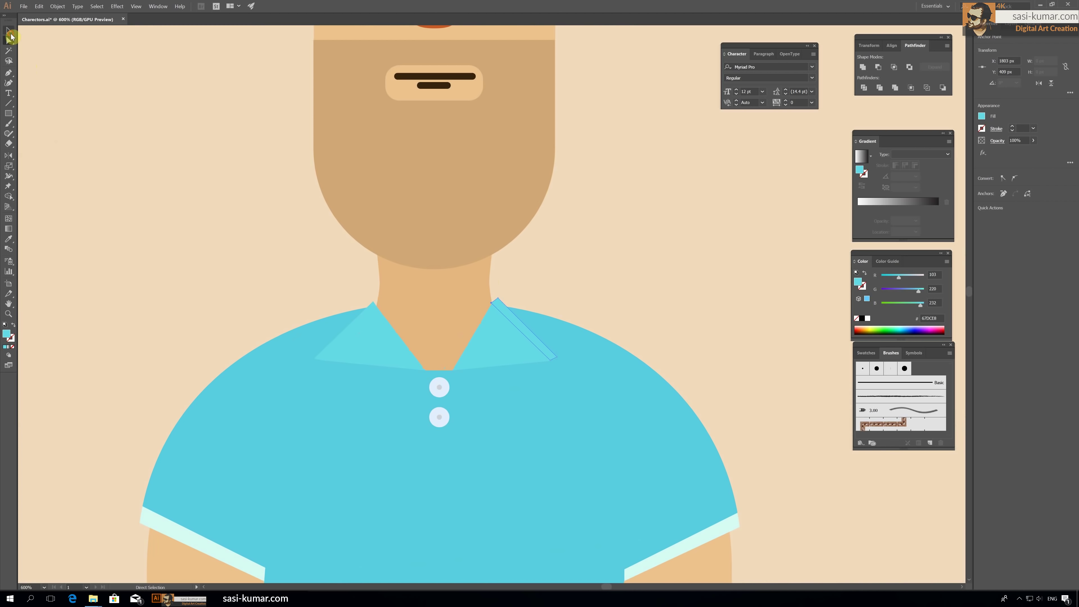
# Step: Color both collar trim stripes with the pale sleeve-trim colour
pyautogui.click(9, 30)
pyautogui.click(360, 317)
pyautogui.press('i')
pyautogui.click(737, 518)
pyautogui.press('v')
pyautogui.moveTo(167, 260); pyautogui.dragTo(206, 115)
# Step: Pen-draw a pale flap on the right side of the collar
pyautogui.click(9, 73)
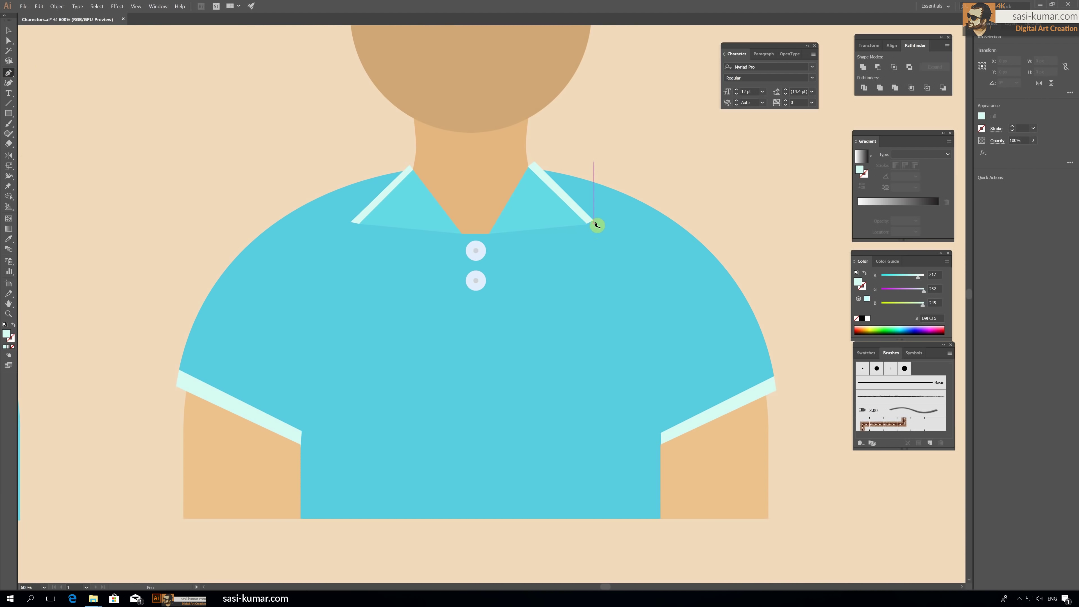
pyautogui.click(611, 241)
pyautogui.click(490, 233)
pyautogui.click(560, 213)
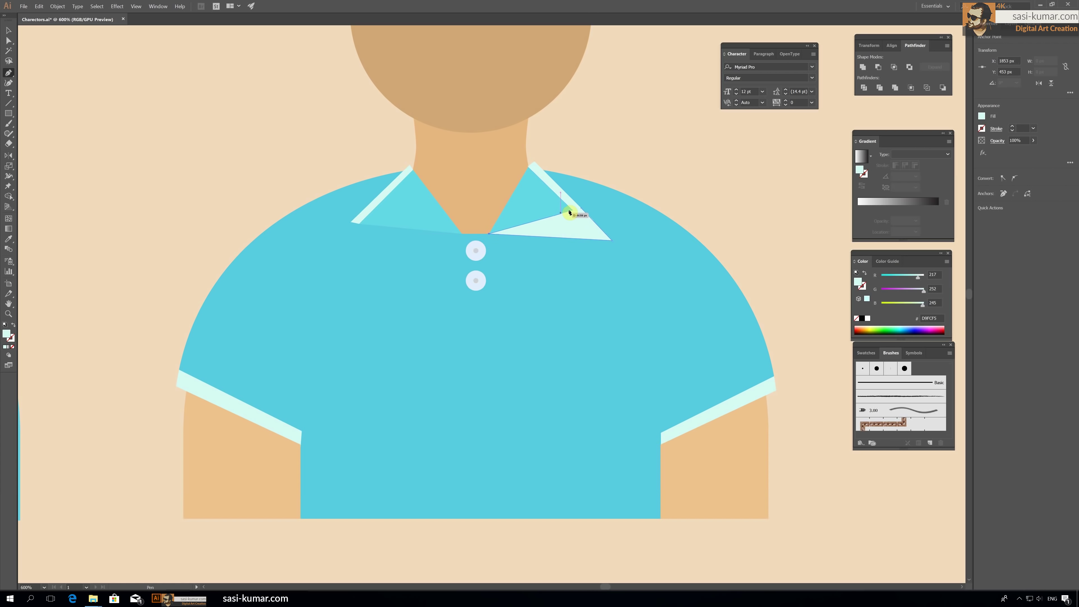
pyautogui.moveTo(570, 212); pyautogui.dragTo(574, 210)
pyautogui.click(462, 233)
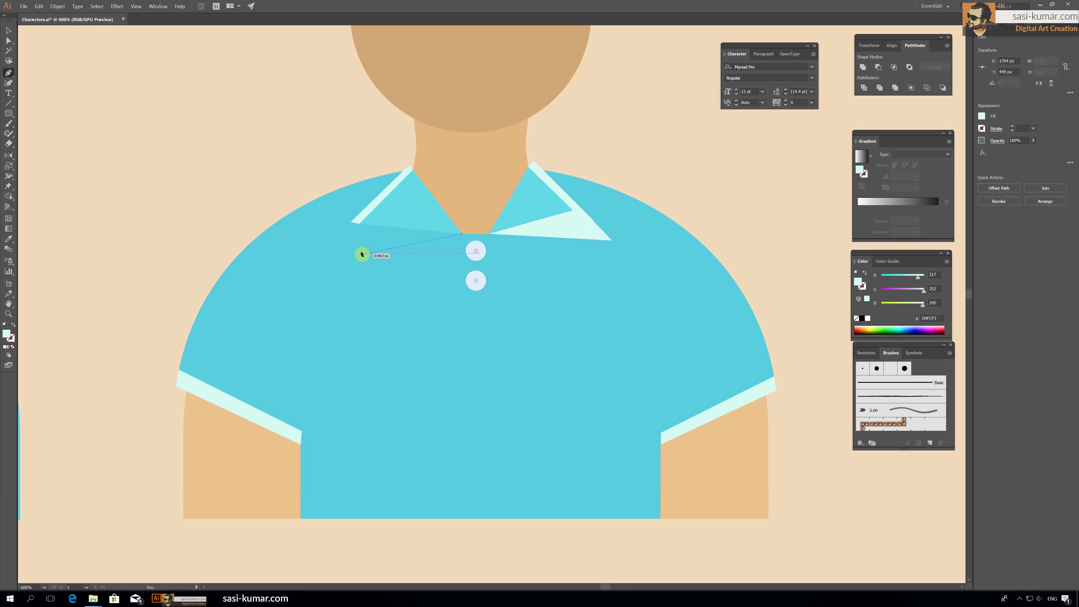
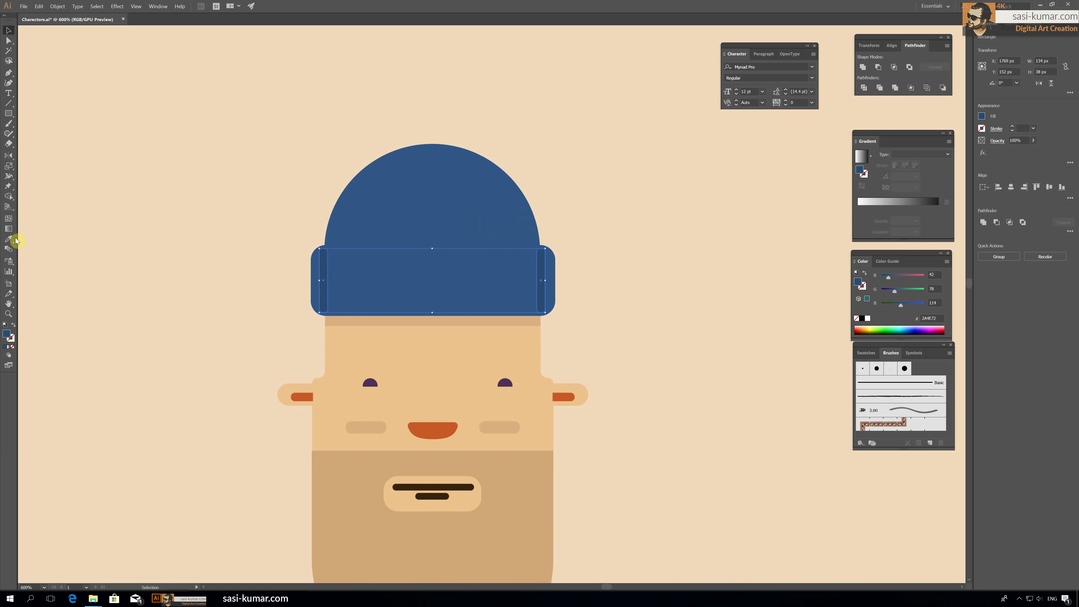
# Step: Blend the beanie band's left and right edge shapes with 10 specified steps
pyautogui.click(8, 249)
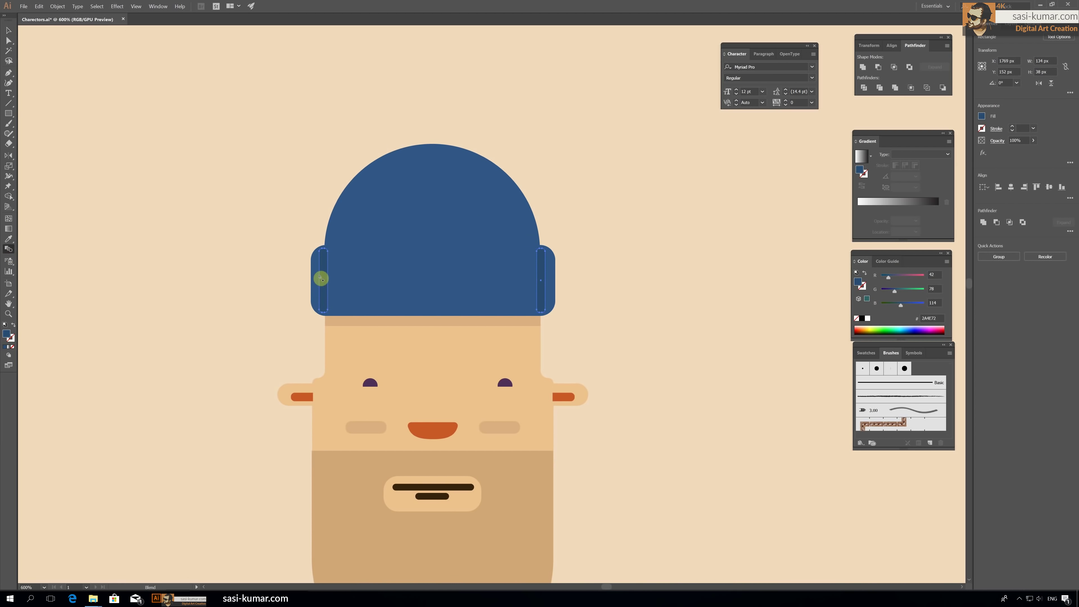
pyautogui.click(323, 281)
pyautogui.click(542, 280)
pyautogui.doubleClick(8, 248)
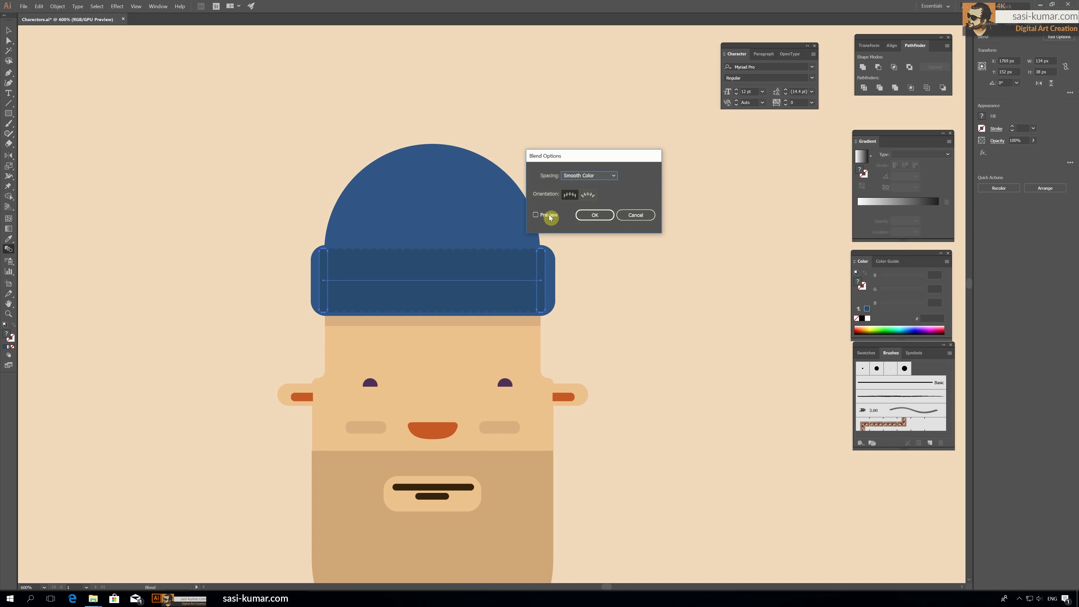
pyautogui.write('10')
pyautogui.press('Tab')
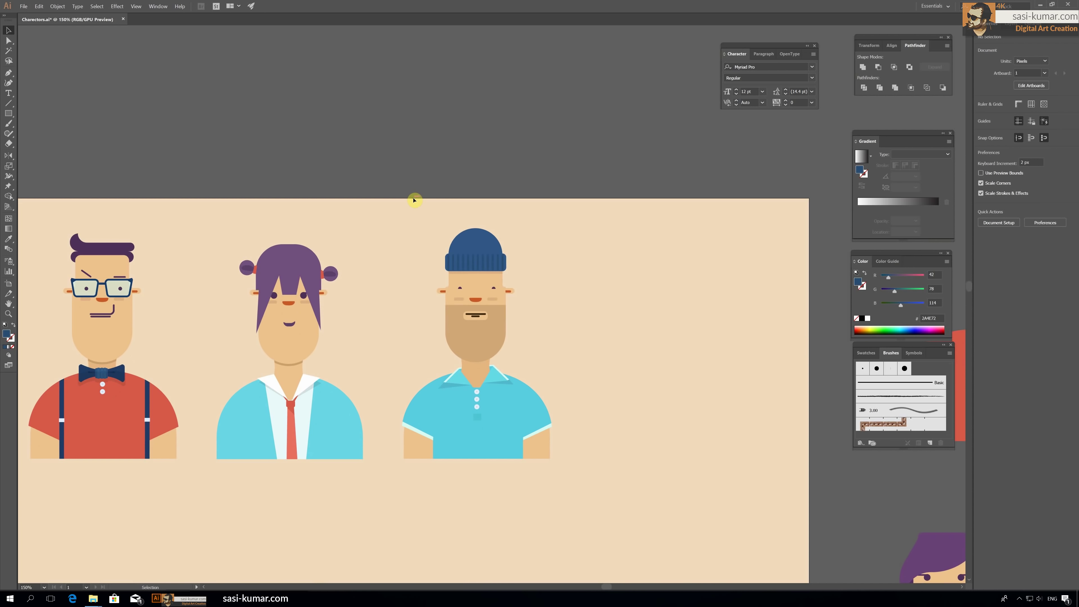
# Step: Move the spare purple-haired woman onto the artboard as the fifth character
pyautogui.hotkey('ctrl', '-')
pyautogui.hotkey('ctrl', '-')
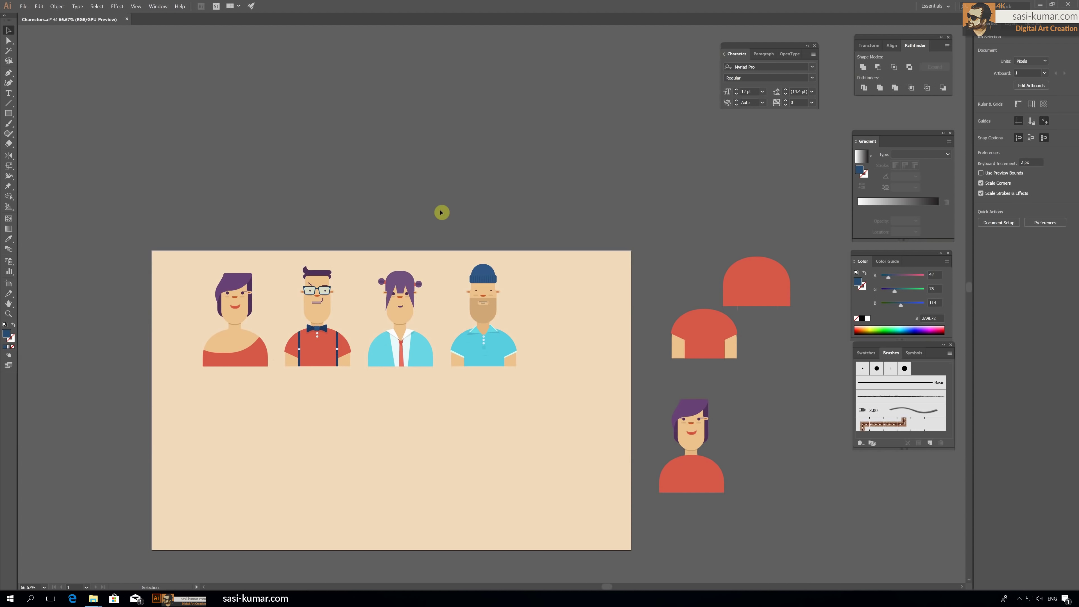
pyautogui.moveTo(691, 434); pyautogui.dragTo(572, 306)
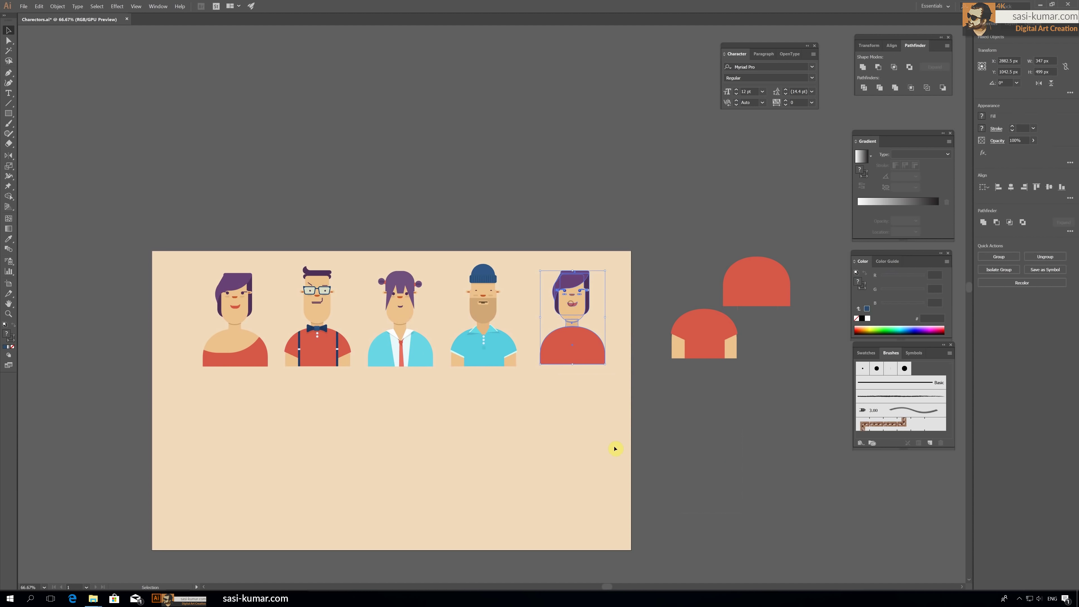
pyautogui.hotkey('ctrl', 'a')
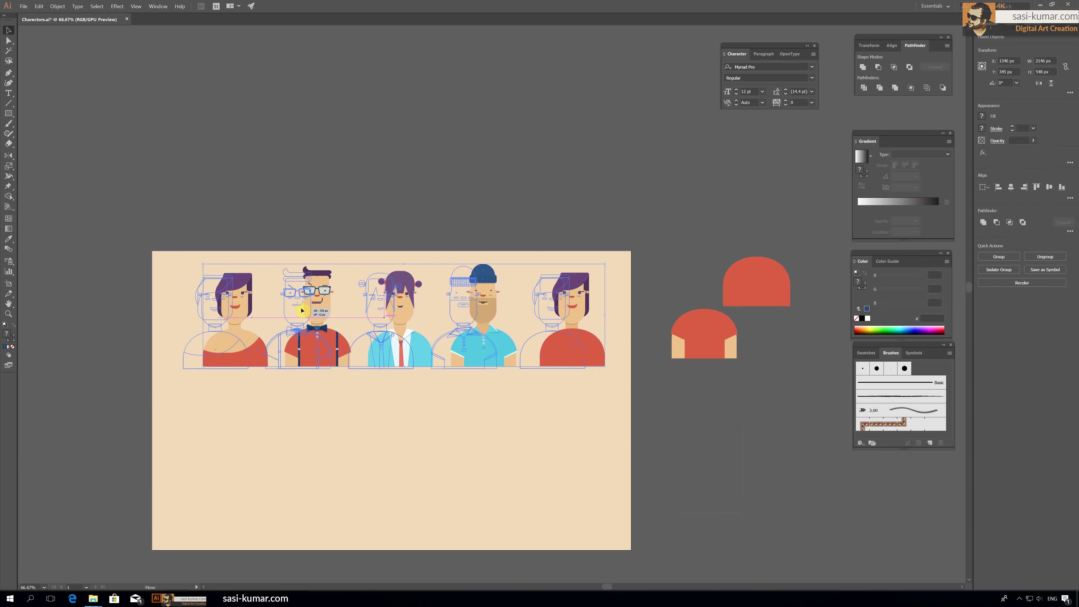
pyautogui.click(436, 162)
pyautogui.hotkey('ctrl', '+')
pyautogui.hotkey('ctrl', '+')
pyautogui.hotkey('ctrl', '+')
pyautogui.hotkey('ctrl', '+')
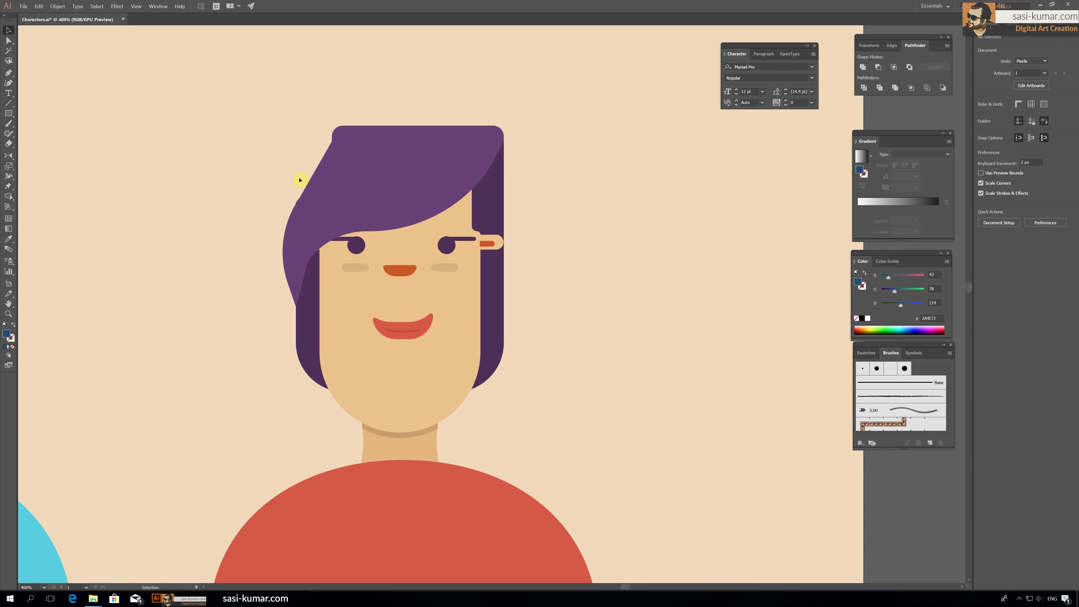
# Step: Delete the front purple hair and place a mirrored copy of the back hair over the face
pyautogui.click(401, 189)
pyautogui.press('Delete')
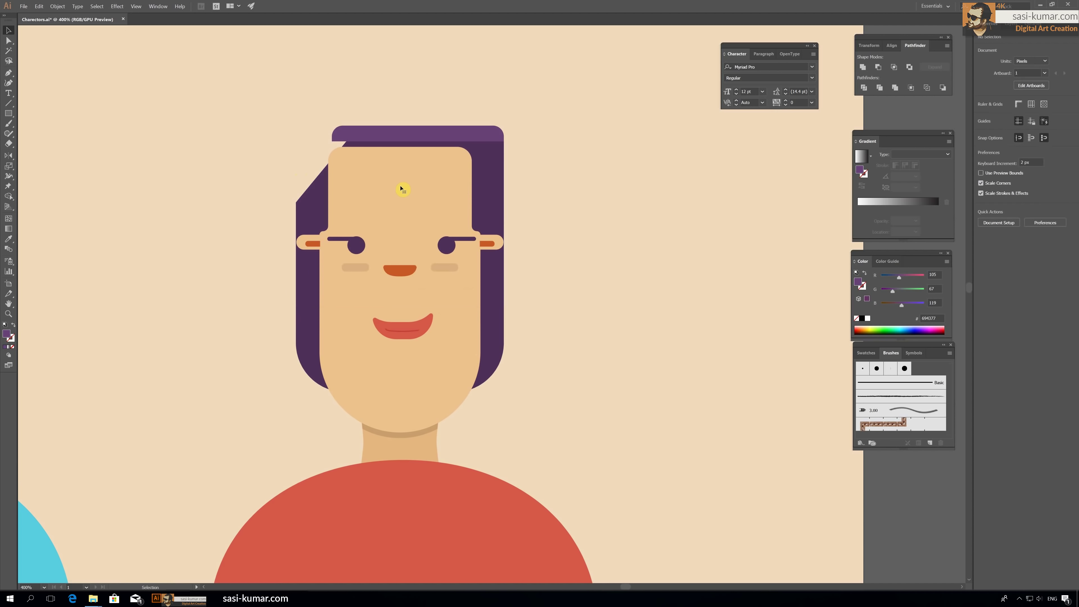
pyautogui.click(501, 205)
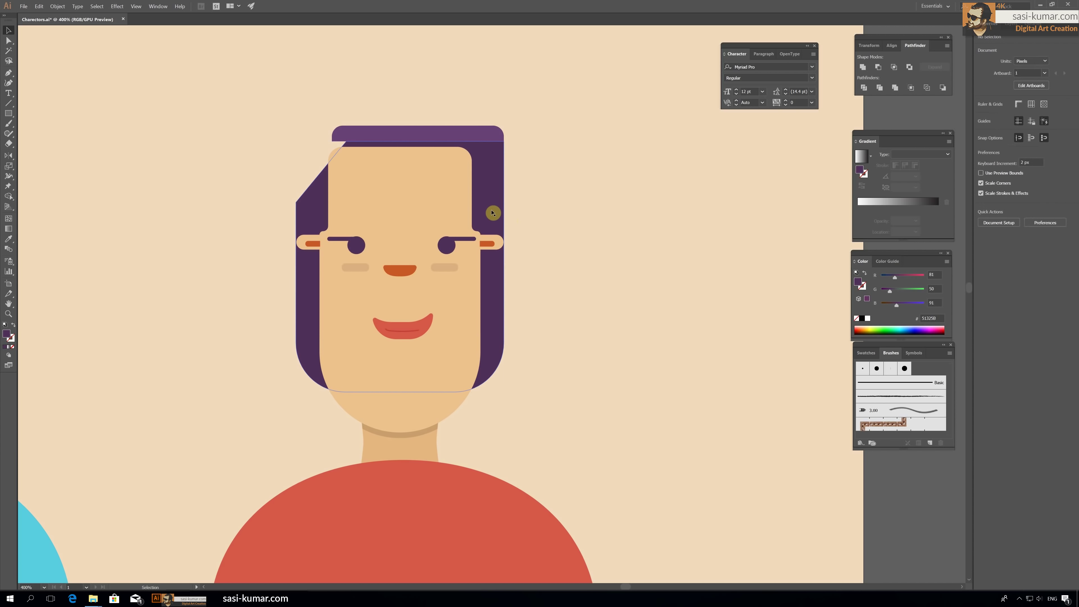
pyautogui.moveTo(501, 204); pyautogui.dragTo(729, 217)
pyautogui.doubleClick(8, 155)
pyautogui.click(60, 137)
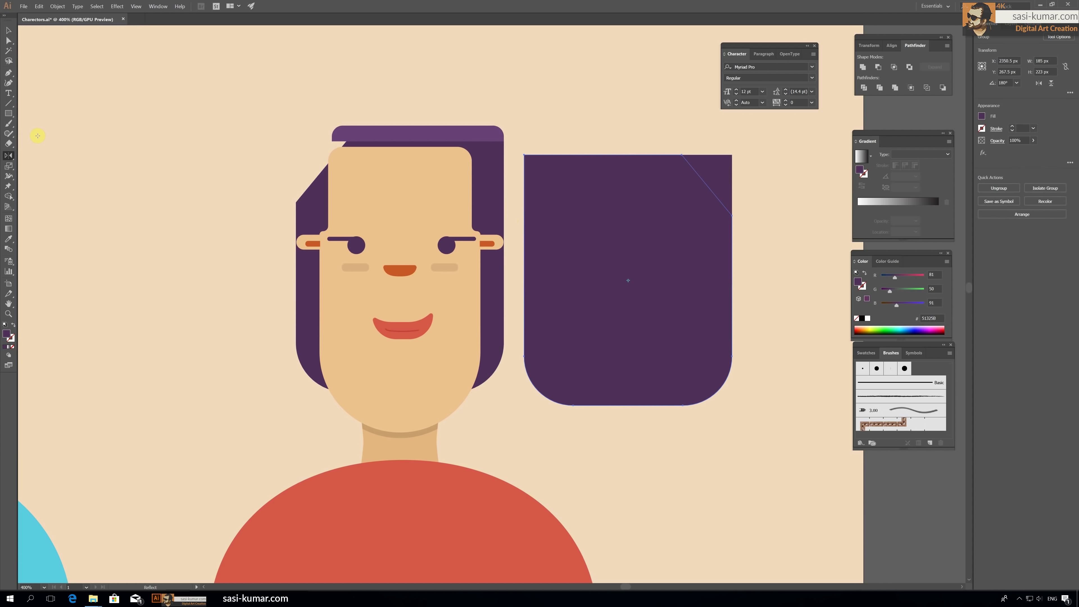
pyautogui.click(714, 173)
pyautogui.moveTo(639, 203)
pyautogui.mouseDown()
pyautogui.moveTo(425, 190)
pyautogui.moveTo(402, 167)
pyautogui.mouseUp()
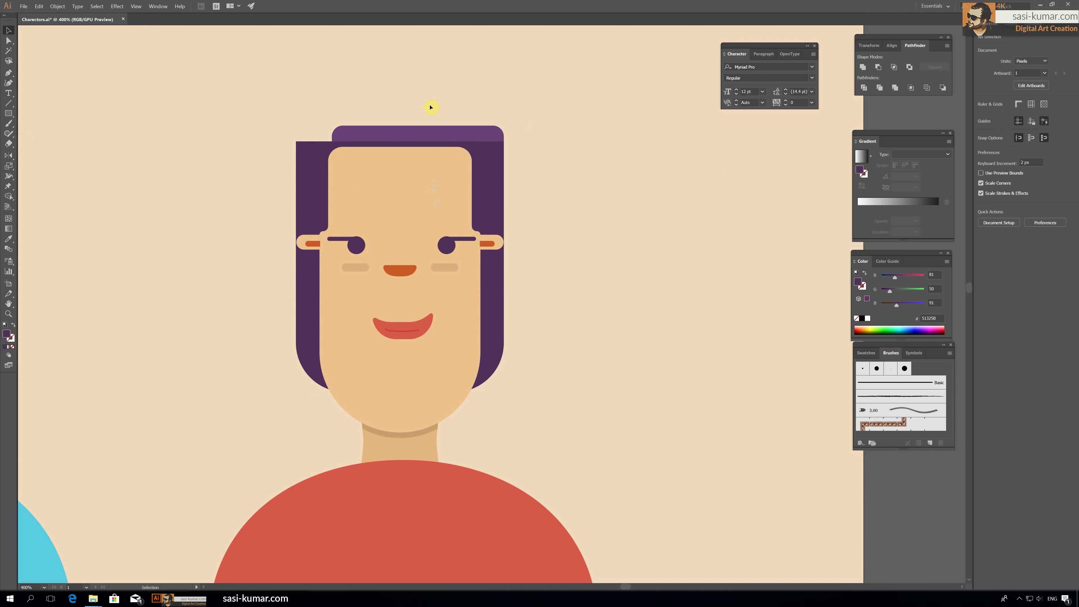
# Step: Bring the hair to front and subtract a smaller copy with Minus Front to open the face
pyautogui.rightClick(313, 179)
pyautogui.click(402, 259)
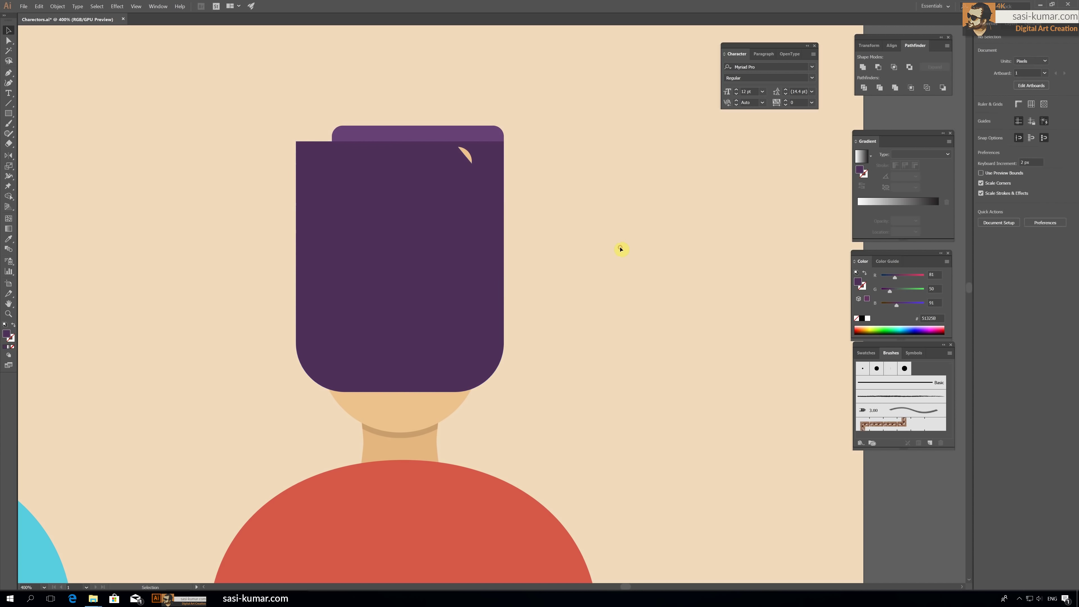
pyautogui.moveTo(384, 252)
pyautogui.mouseDown()
pyautogui.moveTo(433, 268)
pyautogui.moveTo(437, 245)
pyautogui.mouseUp()
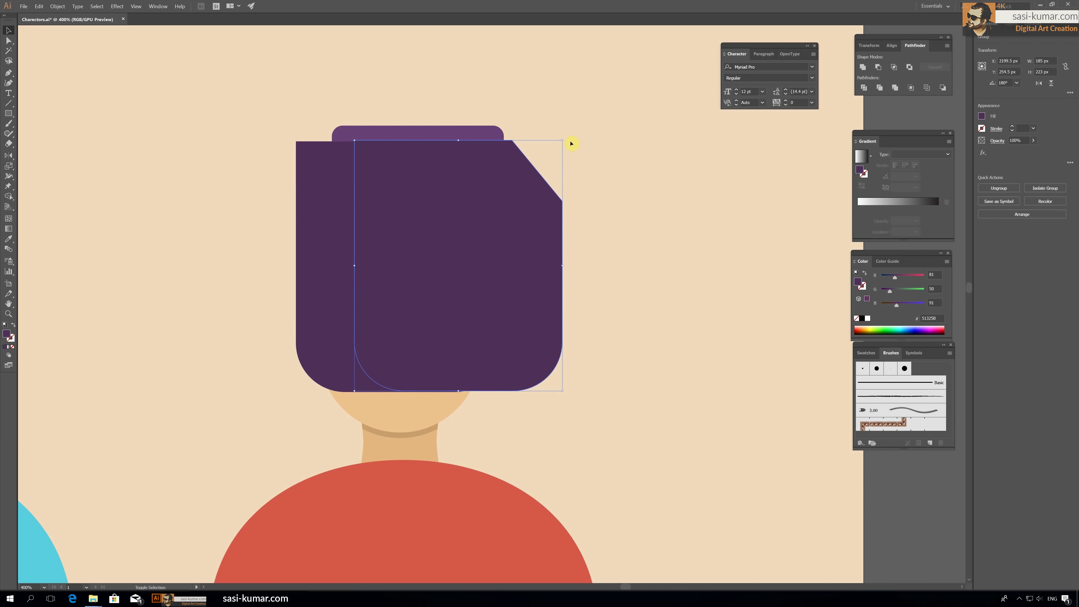
pyautogui.moveTo(354, 141); pyautogui.dragTo(403, 199)
pyautogui.moveTo(431, 234); pyautogui.dragTo(374, 232)
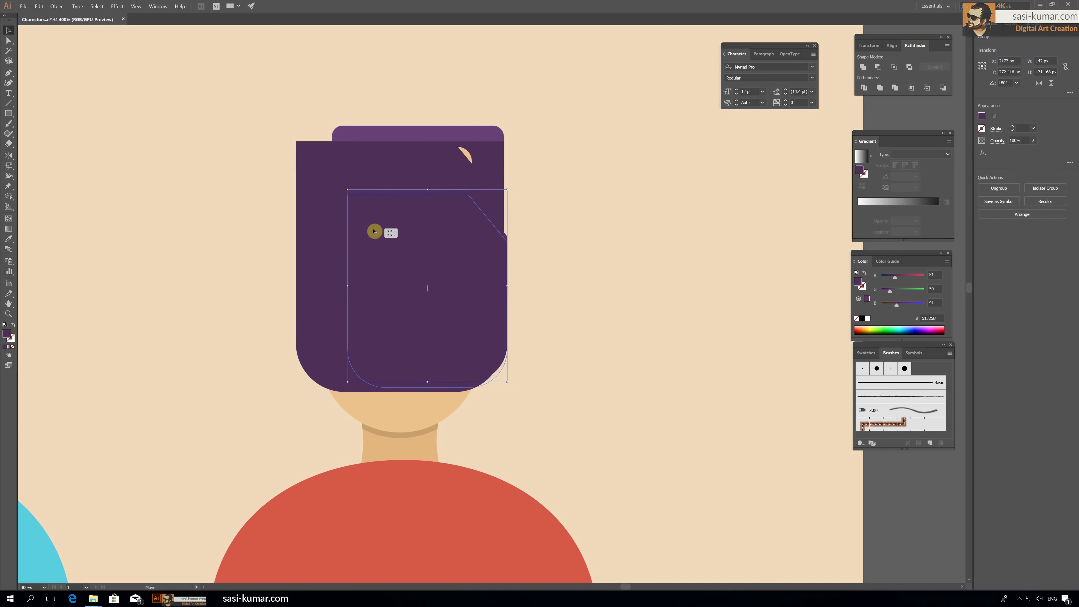
pyautogui.moveTo(507, 190); pyautogui.dragTo(519, 186)
pyautogui.keyDown('shift'); pyautogui.click(381, 166); pyautogui.keyUp('shift')
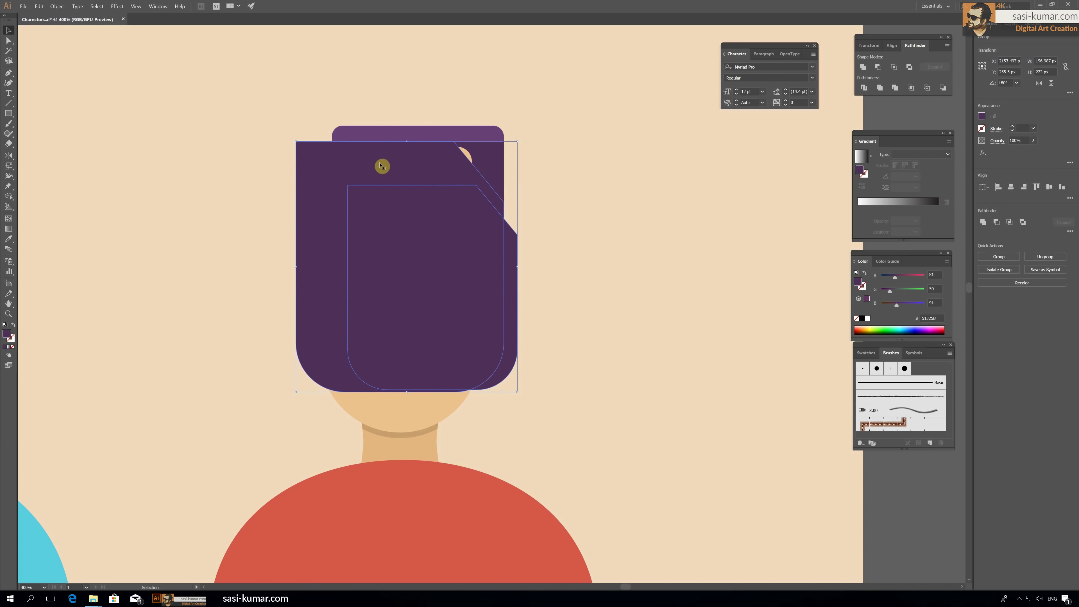
pyautogui.keyDown('alt'); pyautogui.click(380, 229); pyautogui.keyUp('alt')
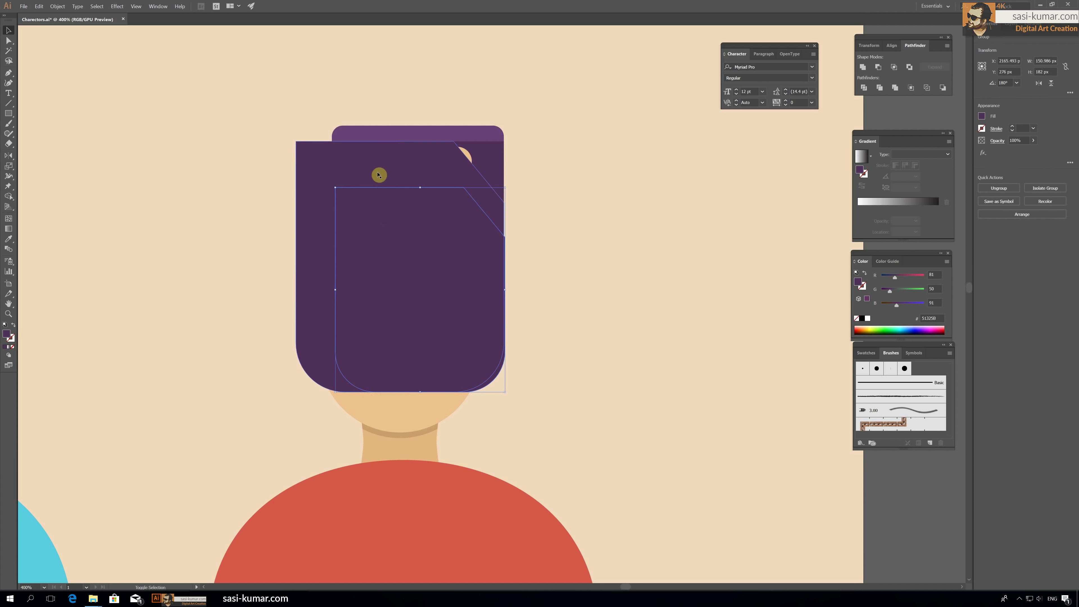
pyautogui.click(607, 145)
# Step: Reshape the hair and face anchors, then delete the lighter purple strip on top
pyautogui.click(449, 166)
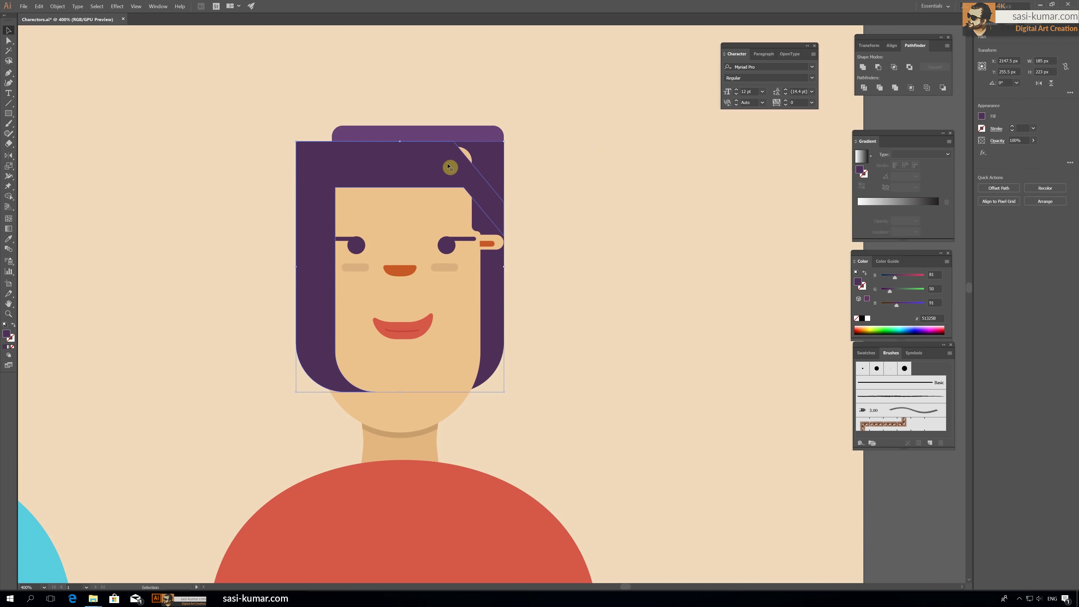
pyautogui.press('a')
pyautogui.moveTo(455, 142); pyautogui.dragTo(504, 142)
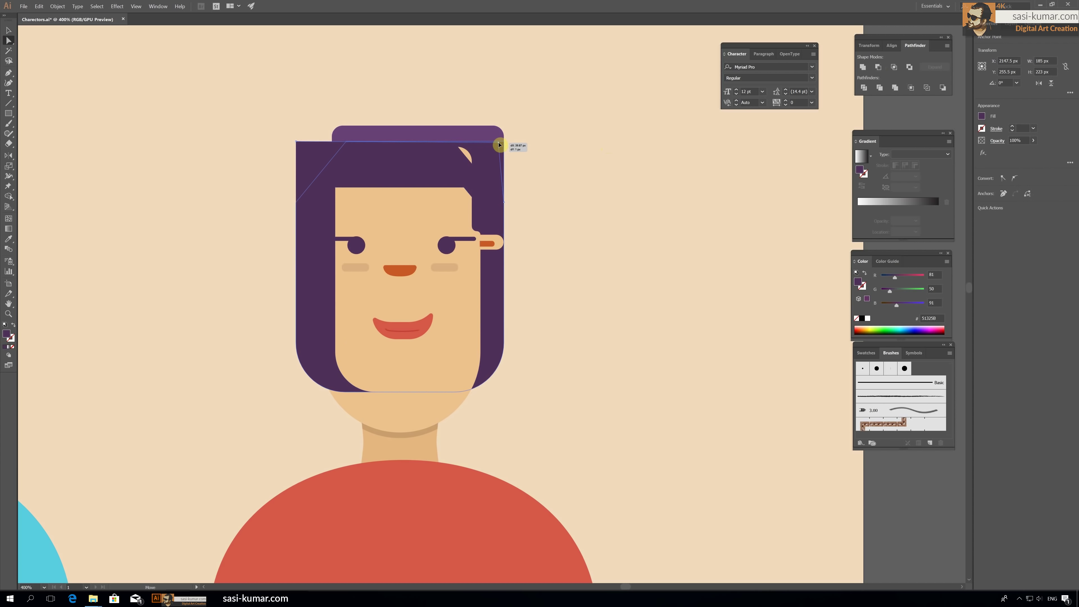
pyautogui.click(464, 187)
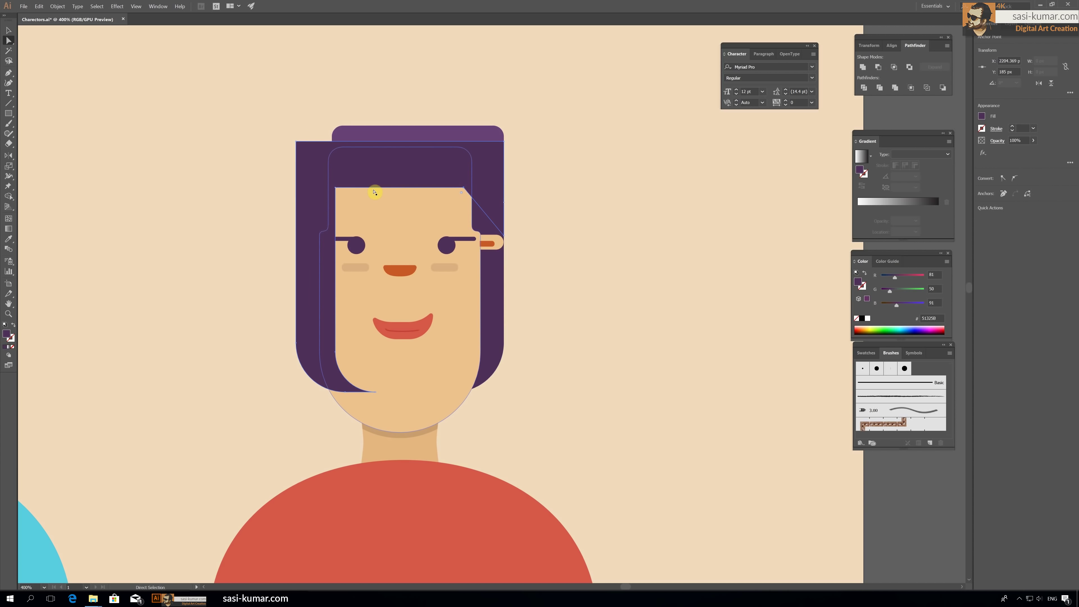
pyautogui.click(337, 190)
pyautogui.moveTo(337, 190); pyautogui.dragTo(337, 161)
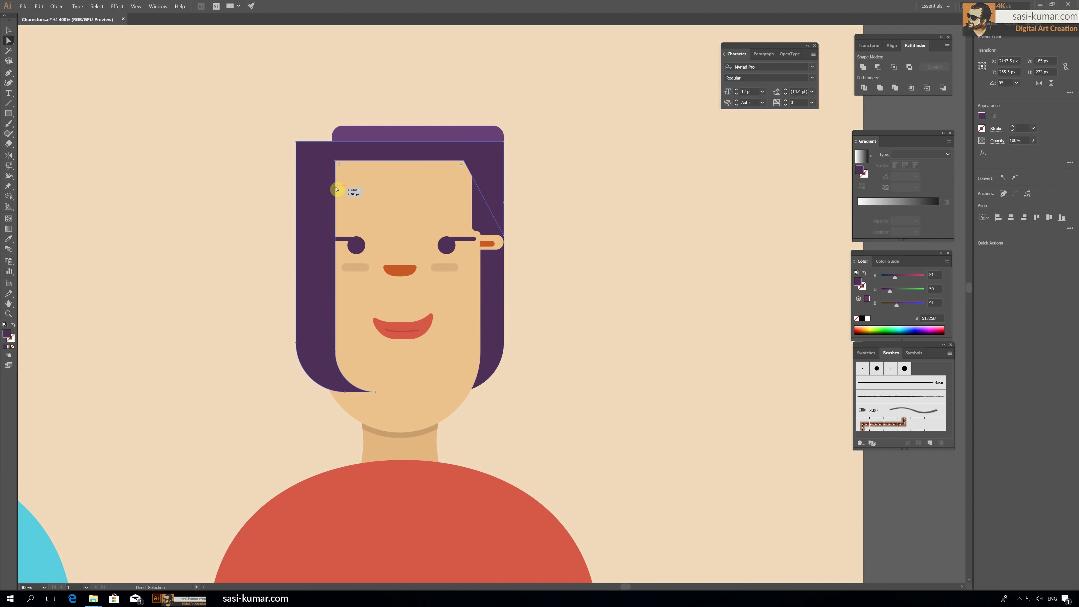
pyautogui.moveTo(464, 167); pyautogui.dragTo(457, 183)
pyautogui.press('v')
pyautogui.click(484, 123)
pyautogui.press('Delete')
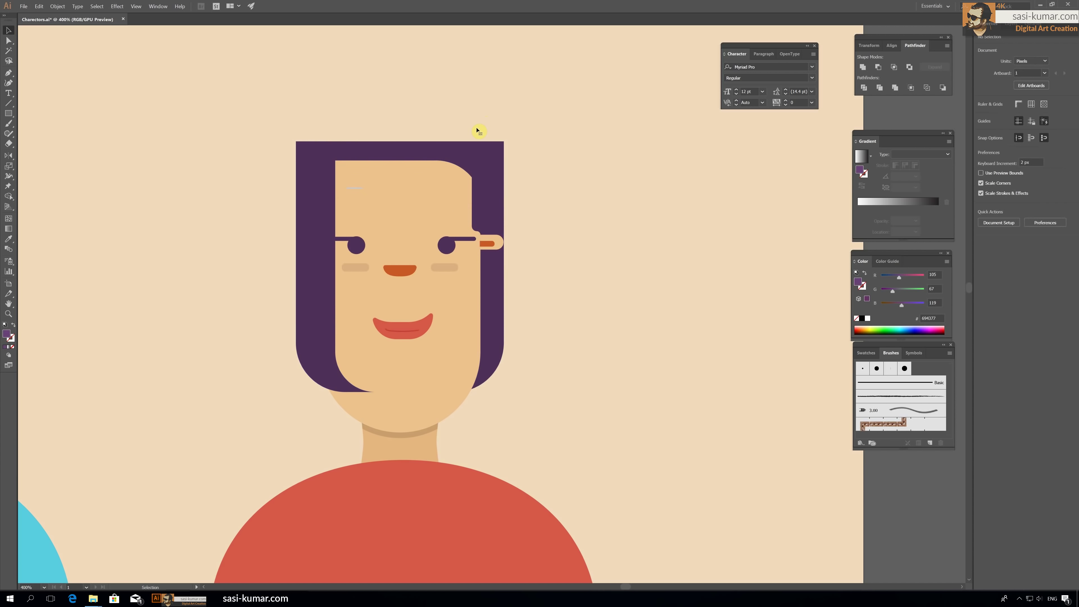
# Step: Raise the hair's top anchors and round its corners into a dome
pyautogui.click(298, 144)
pyautogui.press('a')
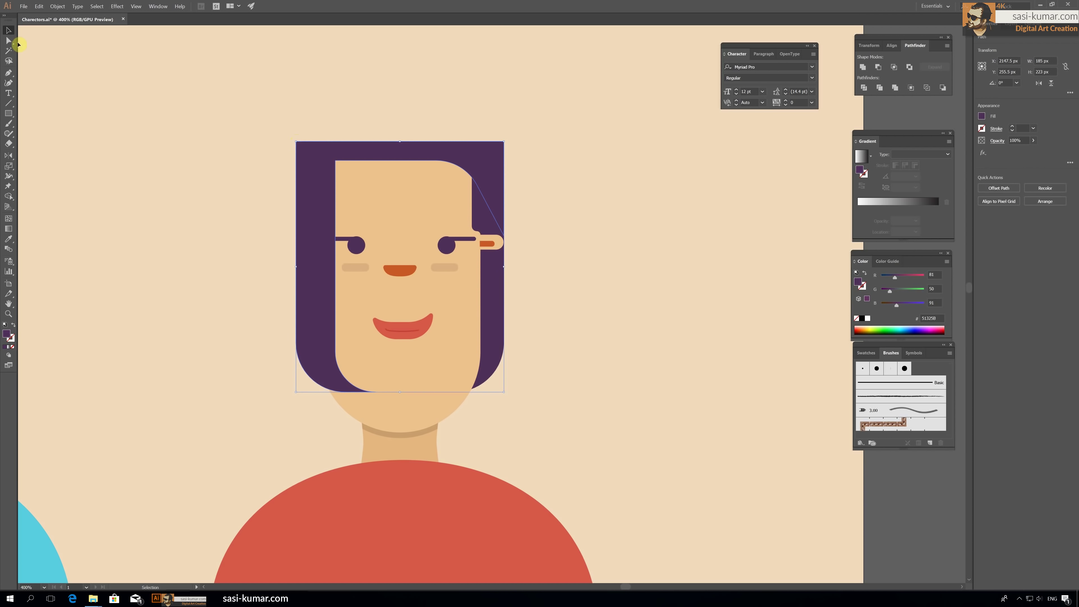
pyautogui.moveTo(296, 141); pyautogui.dragTo(297, 50)
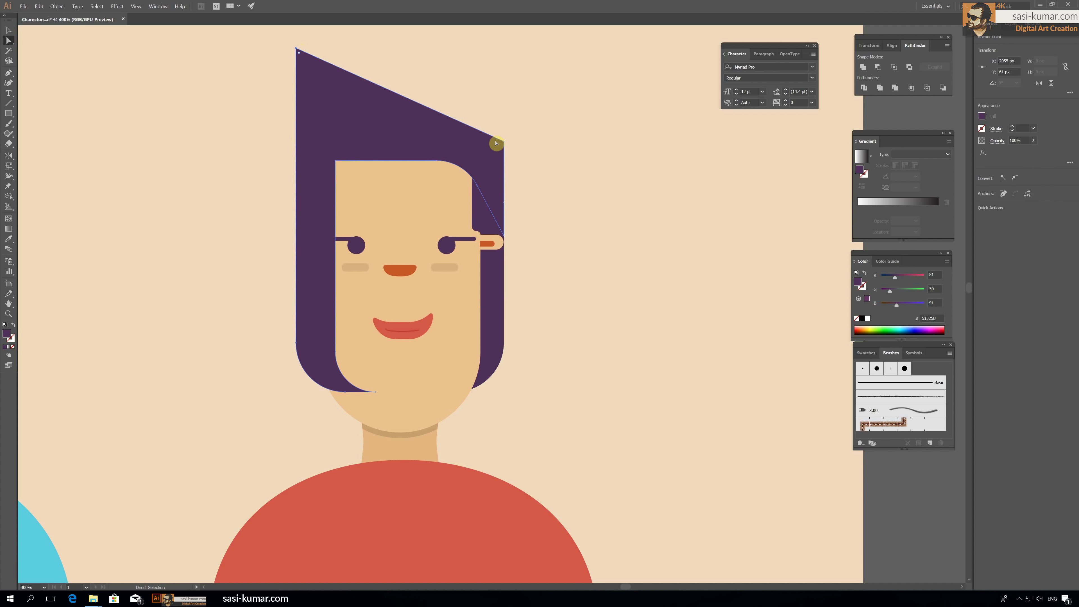
pyautogui.moveTo(504, 141)
pyautogui.mouseDown()
pyautogui.moveTo(504, 83)
pyautogui.moveTo(483, 140)
pyautogui.mouseUp()
pyautogui.moveTo(446, 348); pyautogui.dragTo(505, 293)
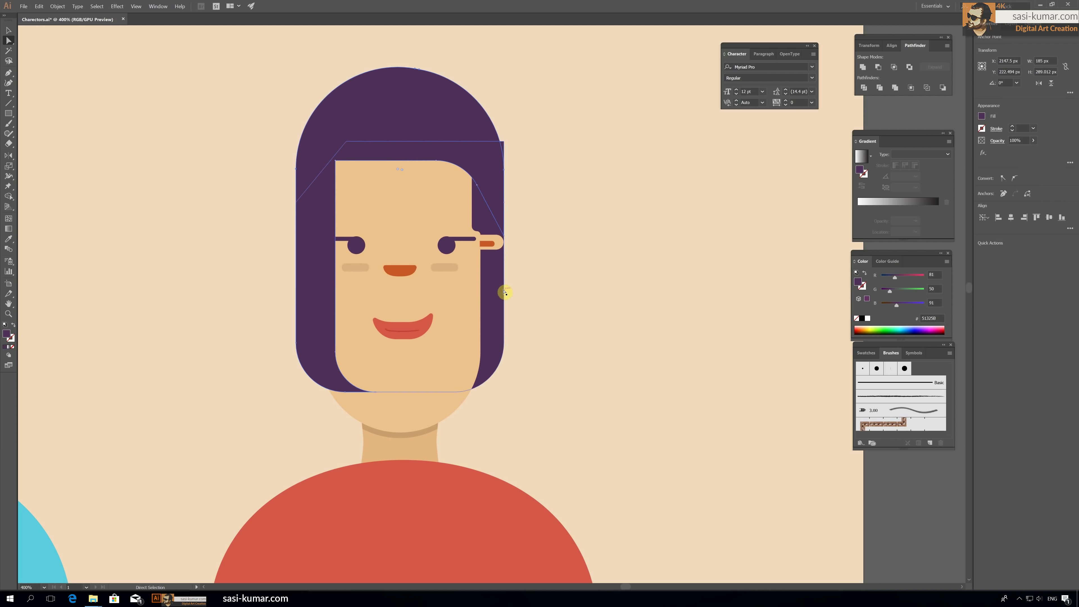
pyautogui.click(503, 143)
pyautogui.moveTo(499, 153); pyautogui.dragTo(489, 181)
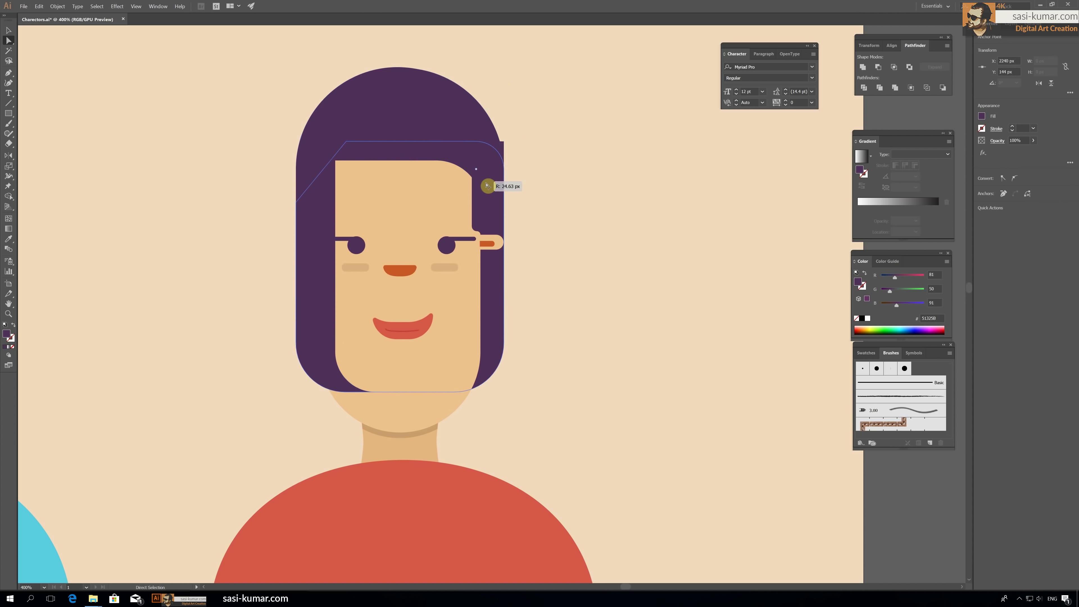
pyautogui.click(644, 107)
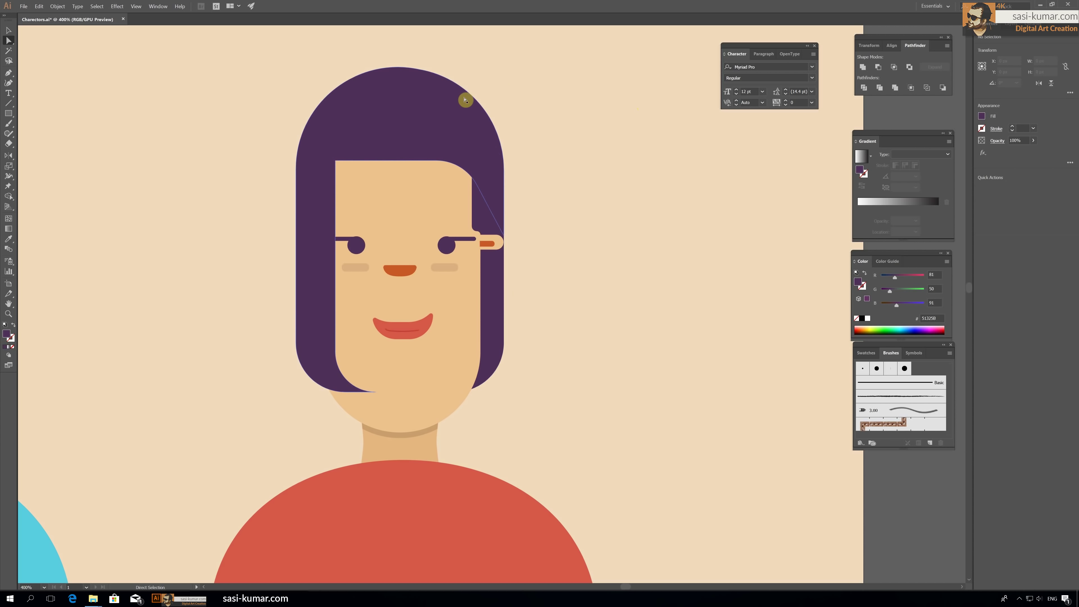
# Step: Fill the hair with the lighter purple 603C6D
pyautogui.click(8, 30)
pyautogui.click(412, 125)
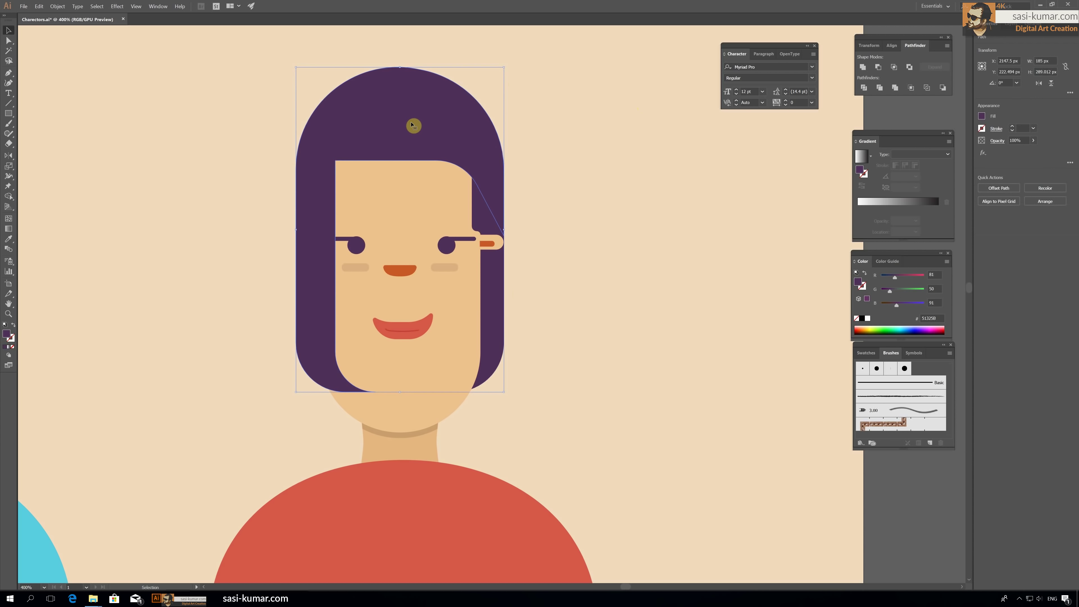
pyautogui.doubleClick(9, 336)
pyautogui.click(418, 194)
pyautogui.click(566, 136)
pyautogui.click(545, 126)
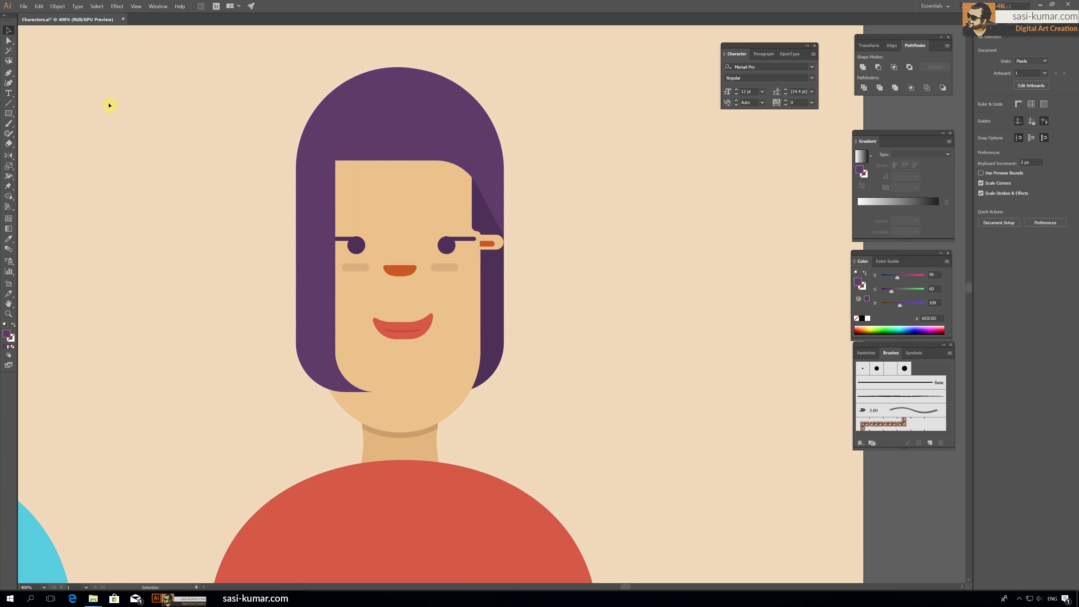
# Step: Draw a closed pen outline for a new section over the woman's hair
pyautogui.click(8, 73)
pyautogui.click(328, 192)
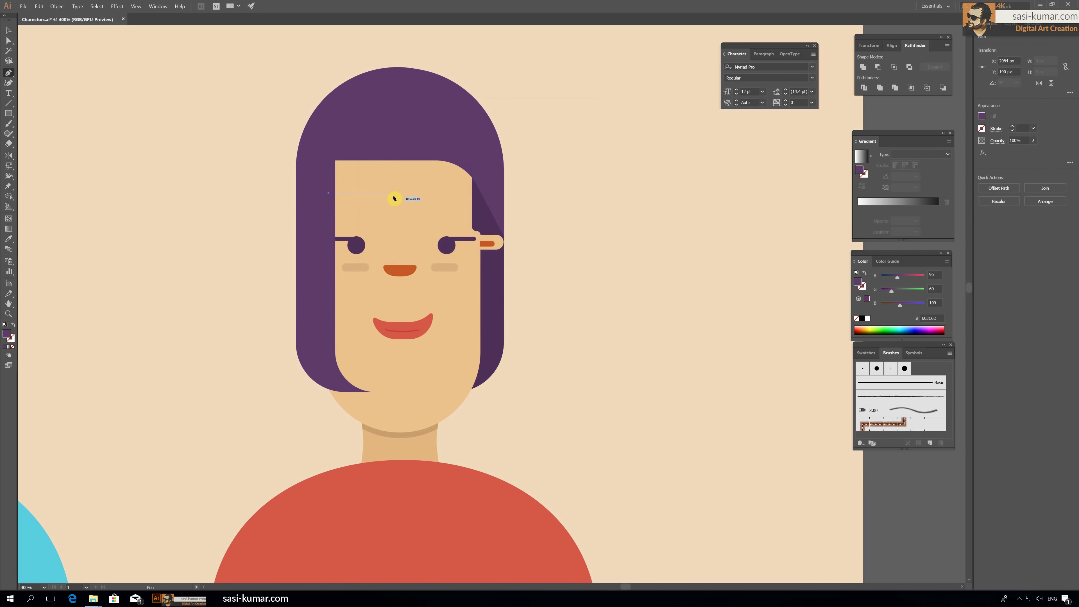
pyautogui.click(414, 193)
pyautogui.click(424, 111)
pyautogui.click(466, 69)
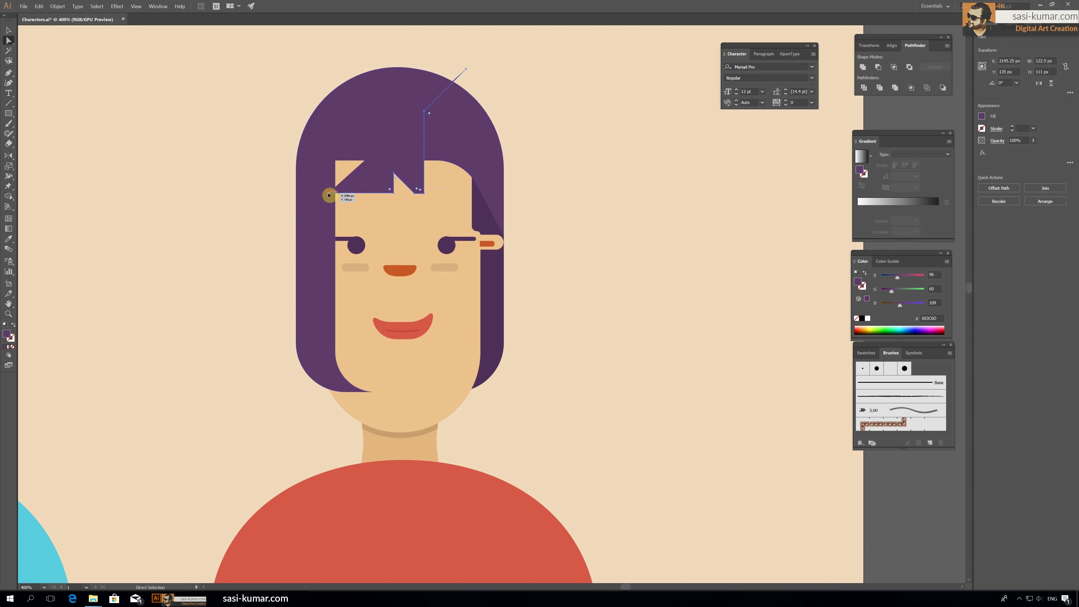
pyautogui.click(329, 195)
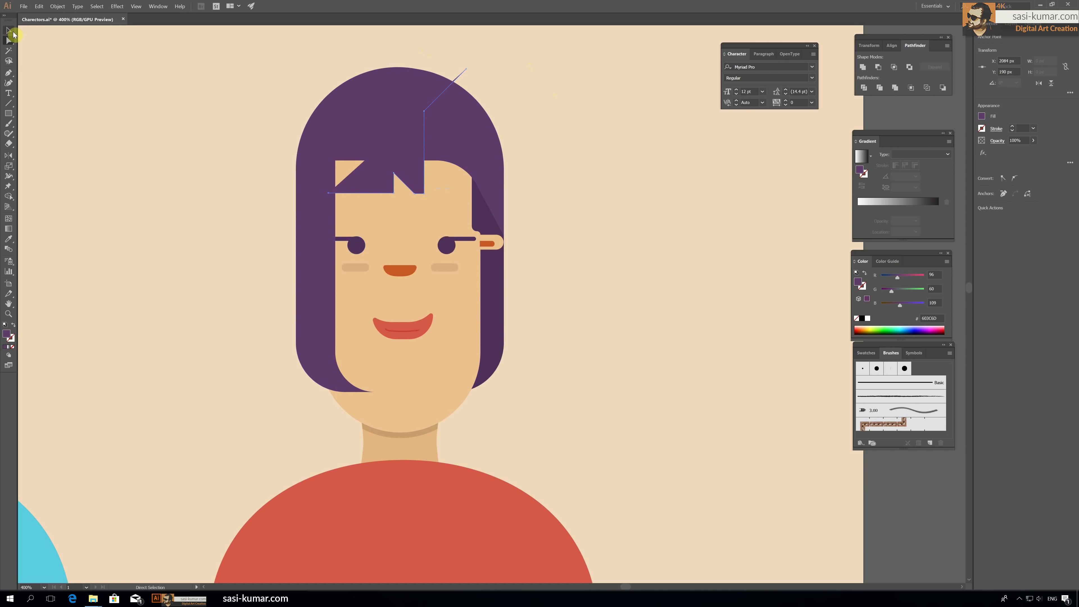
pyautogui.click(327, 135)
pyautogui.click(407, 75)
pyautogui.click(466, 74)
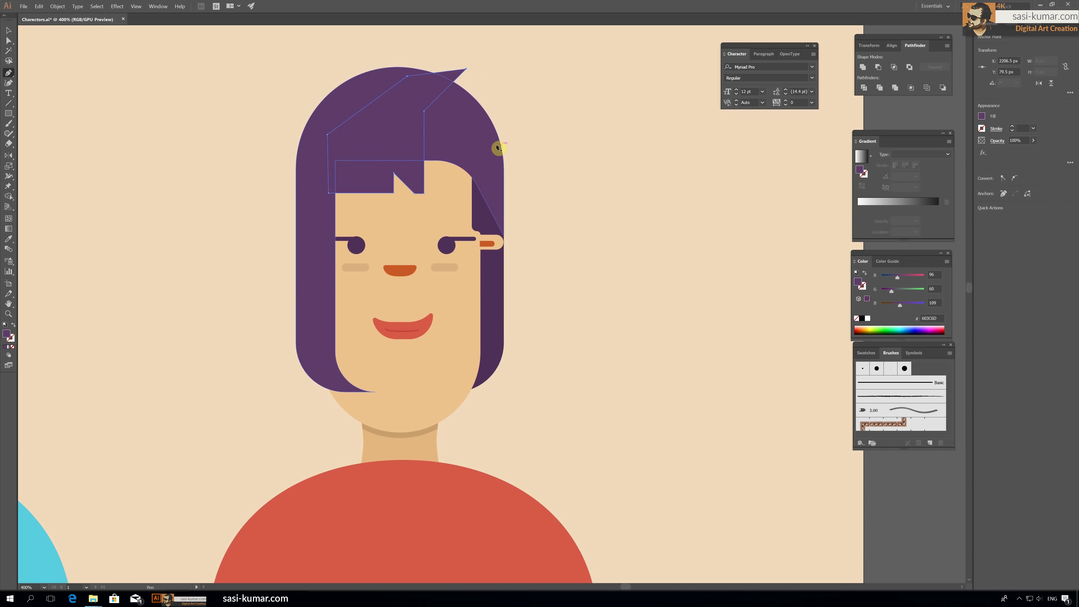
pyautogui.press('a')
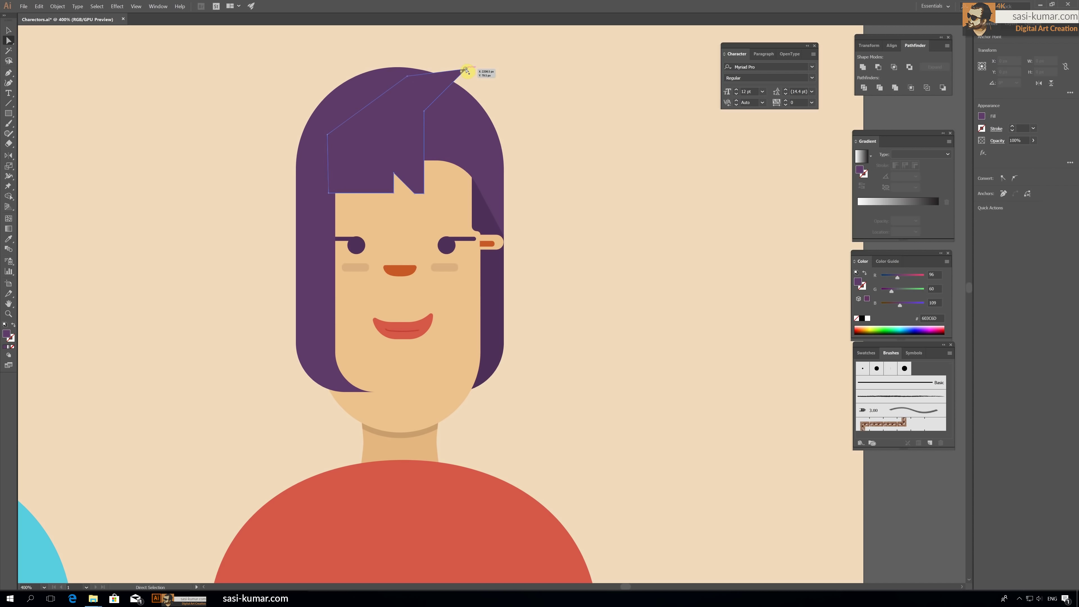
# Step: Divide the hair along the outline and give the right piece the darker purple
pyautogui.click(373, 121)
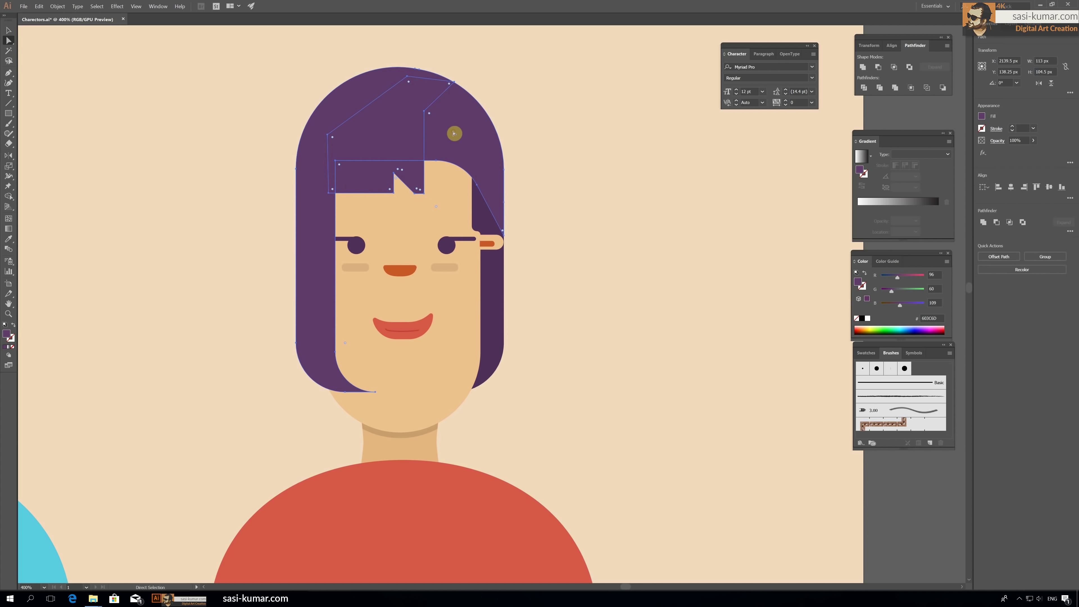
pyautogui.click(863, 87)
pyautogui.click(457, 144)
pyautogui.press('i')
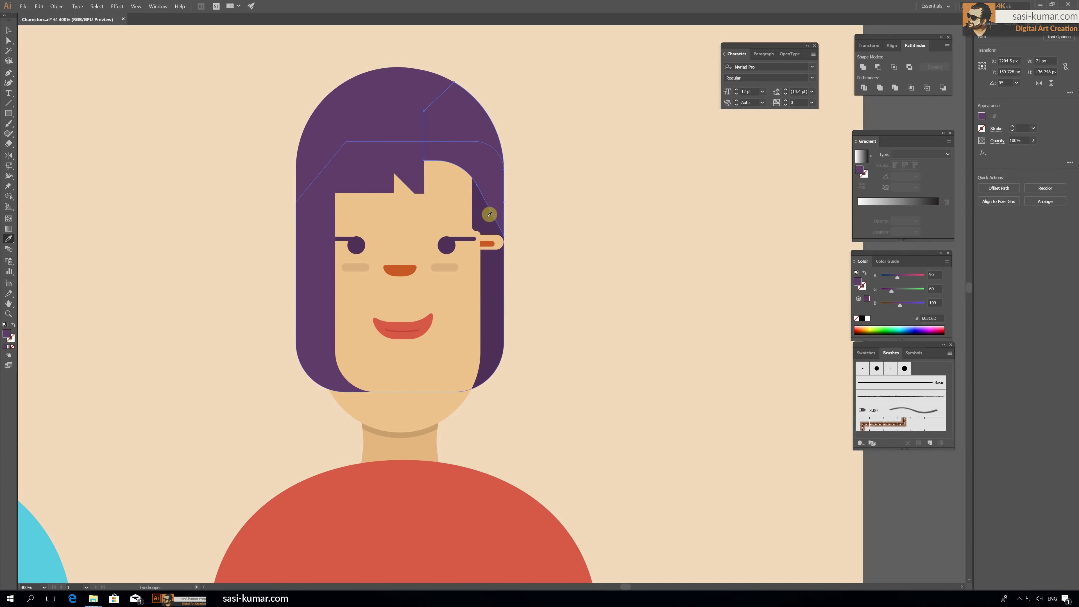
pyautogui.click(489, 215)
pyautogui.press('v')
pyautogui.click(381, 164)
pyautogui.doubleClick(381, 176)
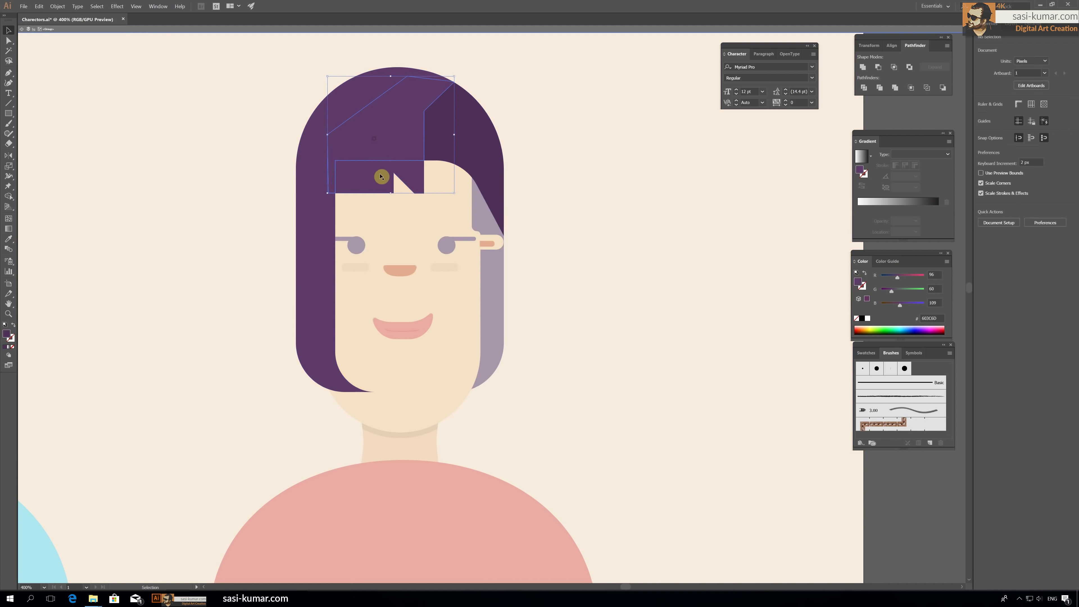
pyautogui.doubleClick(594, 80)
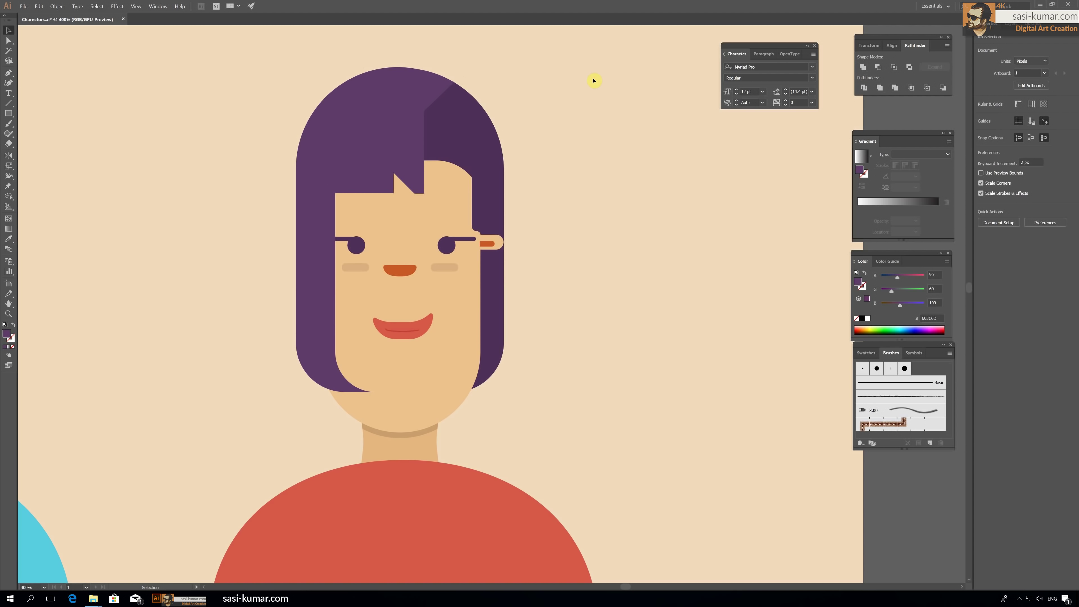
# Step: Round the lower-left corner of the fringe notch
pyautogui.click(8, 41)
pyautogui.click(418, 192)
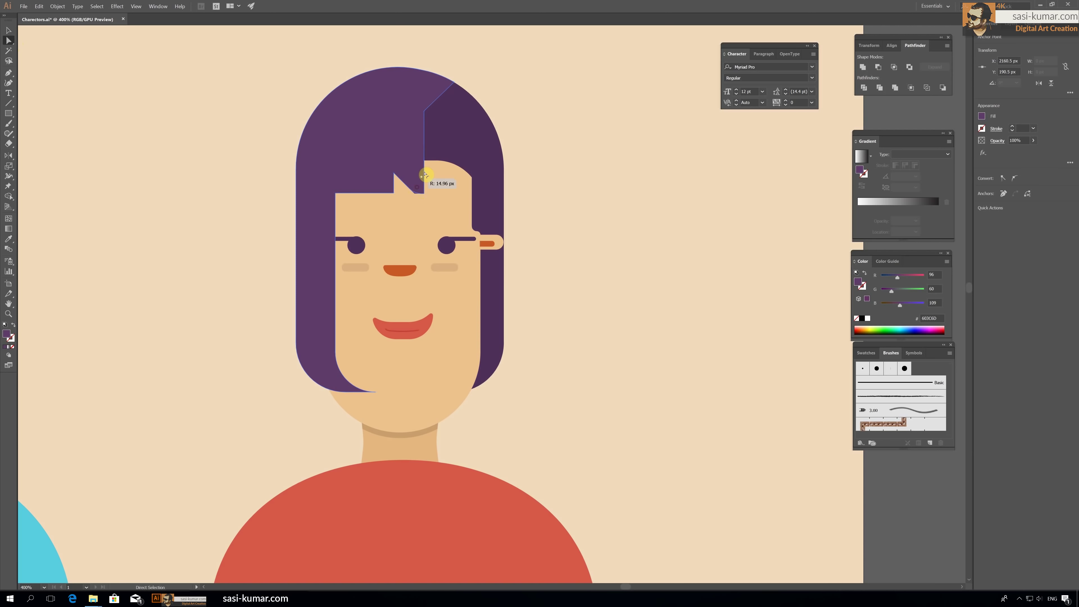
pyautogui.moveTo(400, 187); pyautogui.dragTo(385, 169)
pyautogui.click(667, 169)
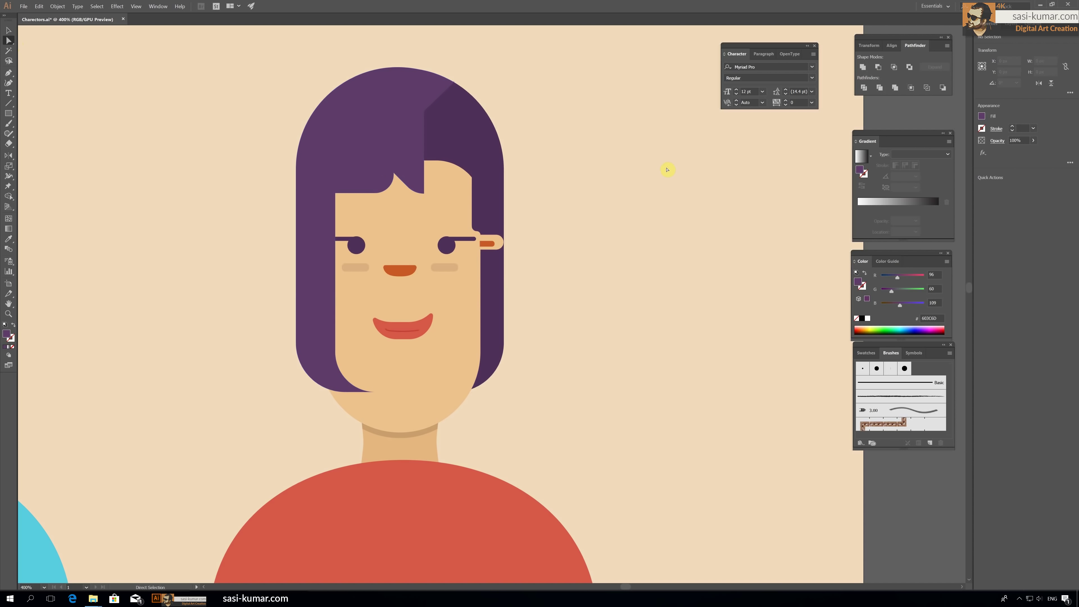
pyautogui.click(11, 34)
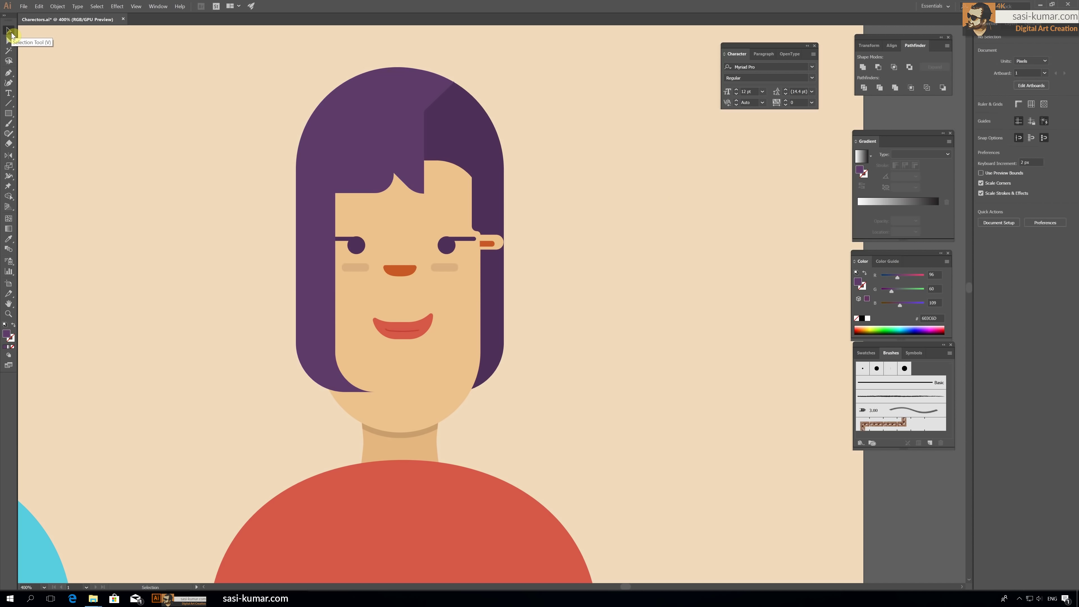
pyautogui.hotkey('ctrl', '-')
pyautogui.hotkey('ctrl', '-')
pyautogui.hotkey('ctrl', '-')
# Step: Lower the pasted eyebrows, angle the right one, and delete the left
pyautogui.moveTo(63, 242)
pyautogui.mouseDown()
pyautogui.moveTo(307, 244)
pyautogui.moveTo(225, 239)
pyautogui.moveTo(241, 221)
pyautogui.moveTo(746, 268)
pyautogui.mouseUp()
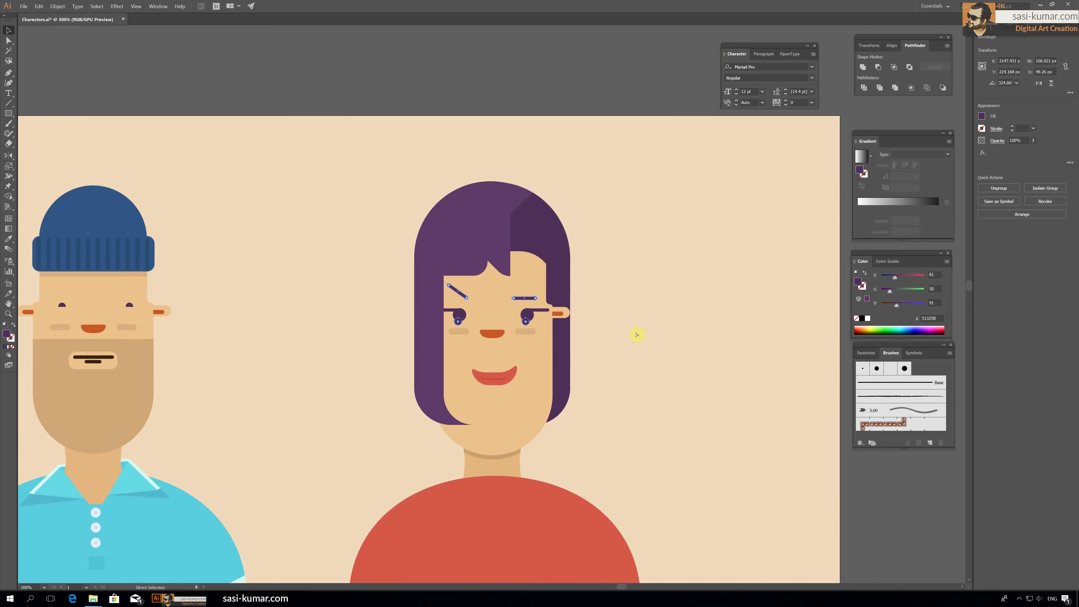
pyautogui.hotkey('ctrl', '+')
pyautogui.hotkey('ctrl', '+')
pyautogui.hotkey('ctrl', '+')
pyautogui.doubleClick(559, 313)
pyautogui.doubleClick(691, 239)
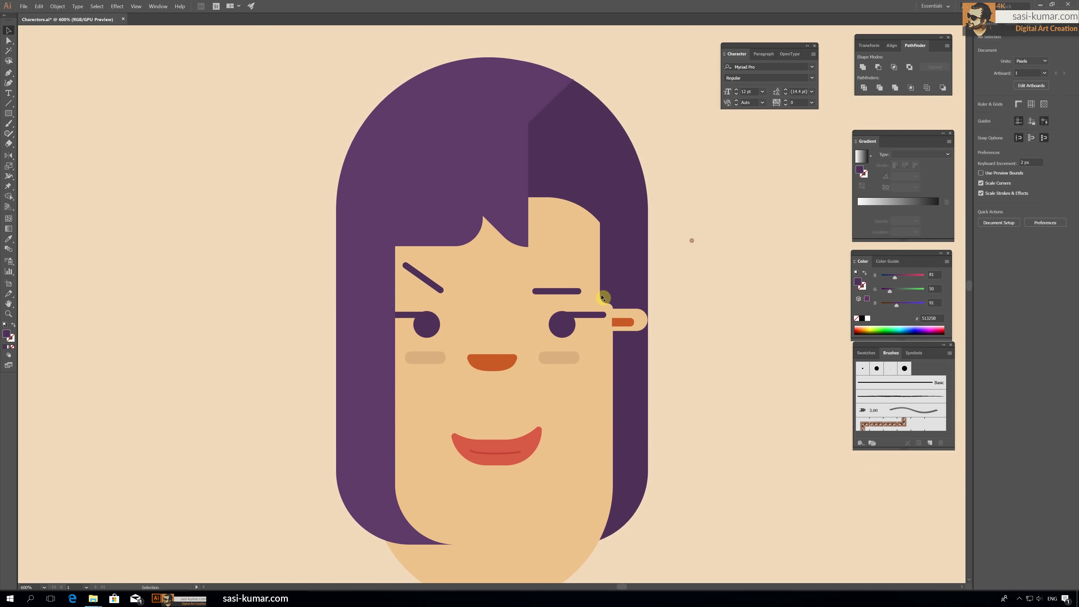
pyautogui.moveTo(561, 291); pyautogui.dragTo(591, 282)
pyautogui.doubleClick(561, 296)
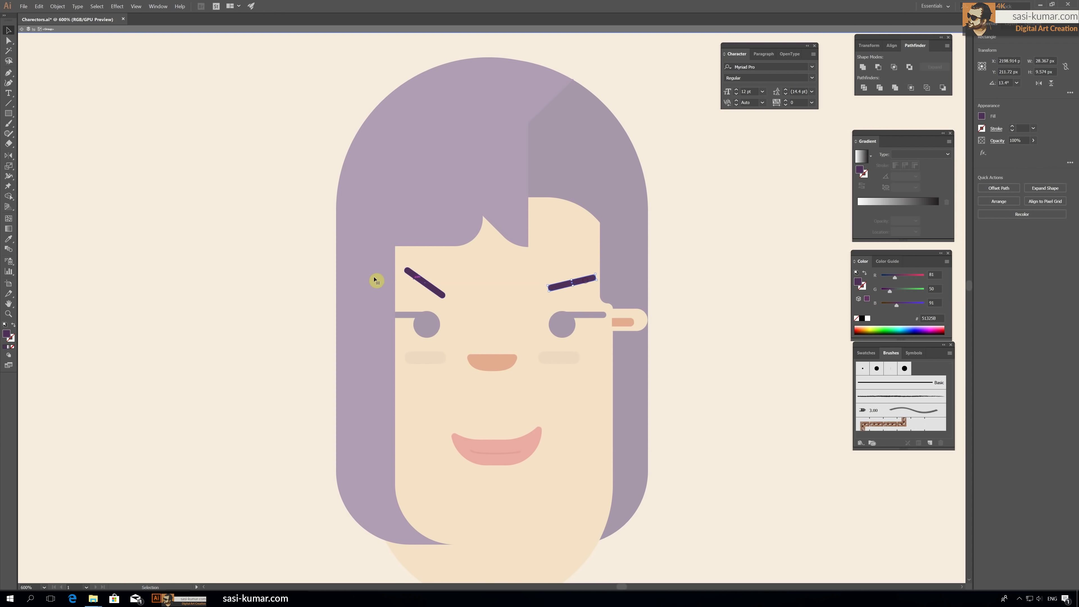
pyautogui.click(423, 281)
pyautogui.press('Delete')
# Step: Mirror a copy of the right eyebrow vertically and place it above the left eye
pyautogui.doubleClick(752, 232)
pyautogui.doubleClick(9, 156)
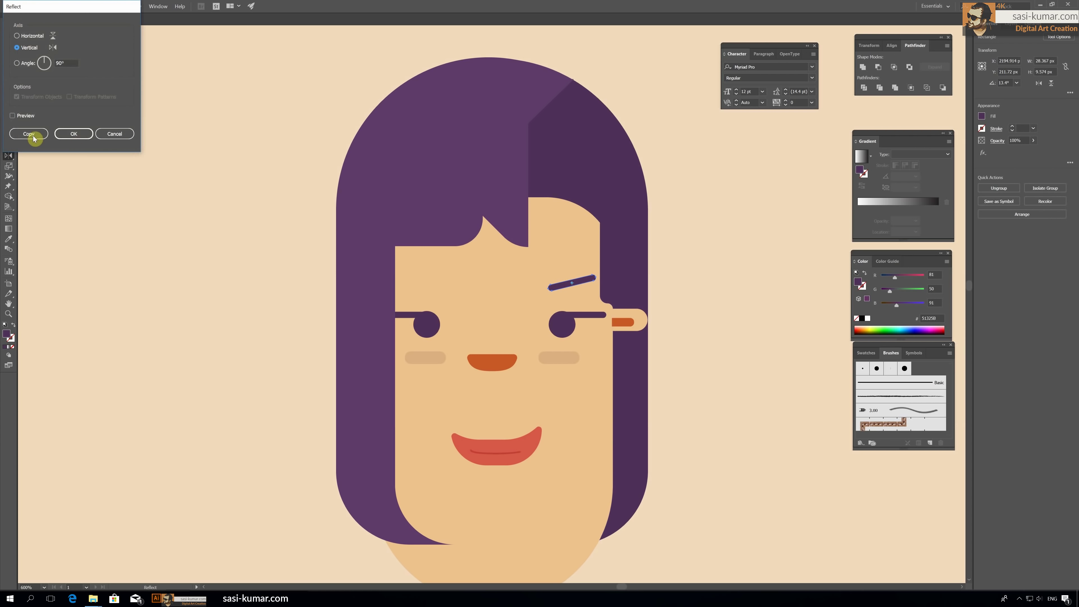
pyautogui.click(34, 132)
pyautogui.moveTo(592, 290)
pyautogui.mouseDown()
pyautogui.moveTo(449, 294)
pyautogui.moveTo(446, 285)
pyautogui.mouseUp()
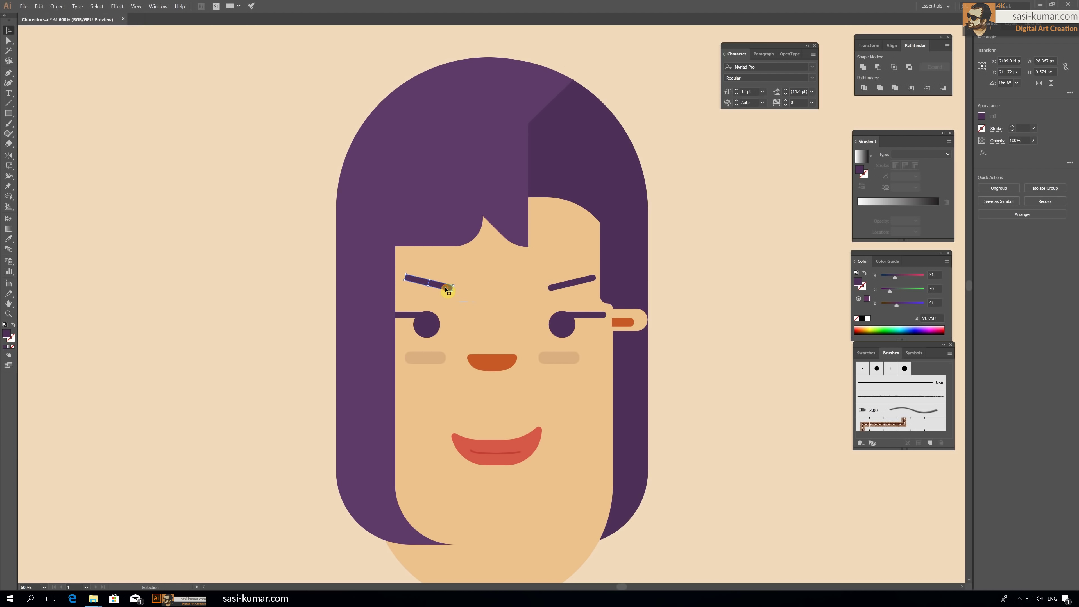
pyautogui.keyDown('shift'); pyautogui.click(571, 284); pyautogui.keyUp('shift')
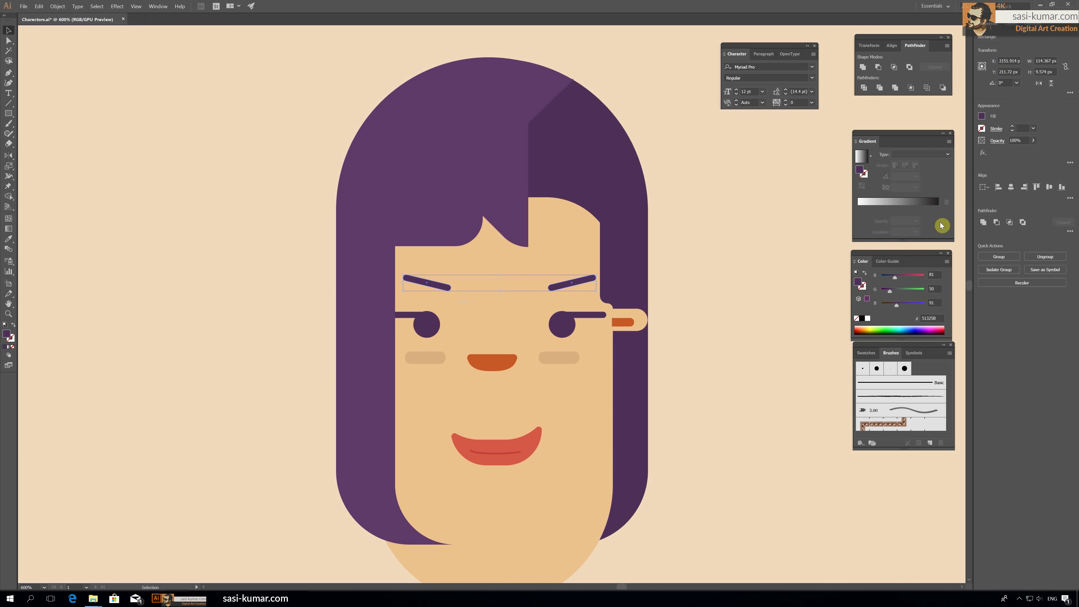
pyautogui.click(768, 226)
pyautogui.scroll(-2, 723, 224)
pyautogui.scroll(-2, 624, 219)
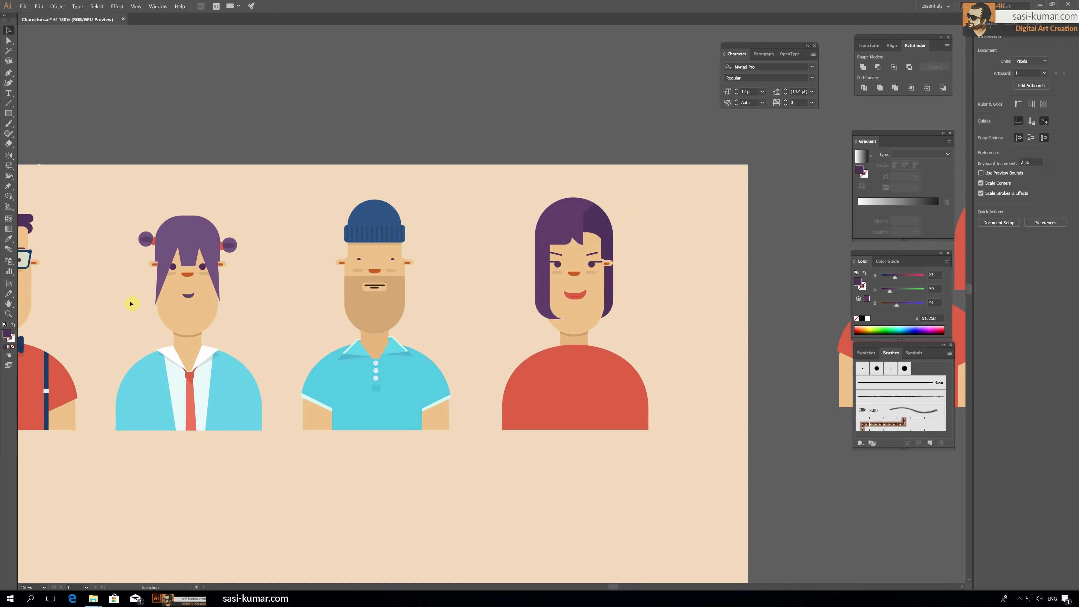
# Step: Copy the bun-haired girl's mouth over to the bob-haired woman
pyautogui.click(189, 297)
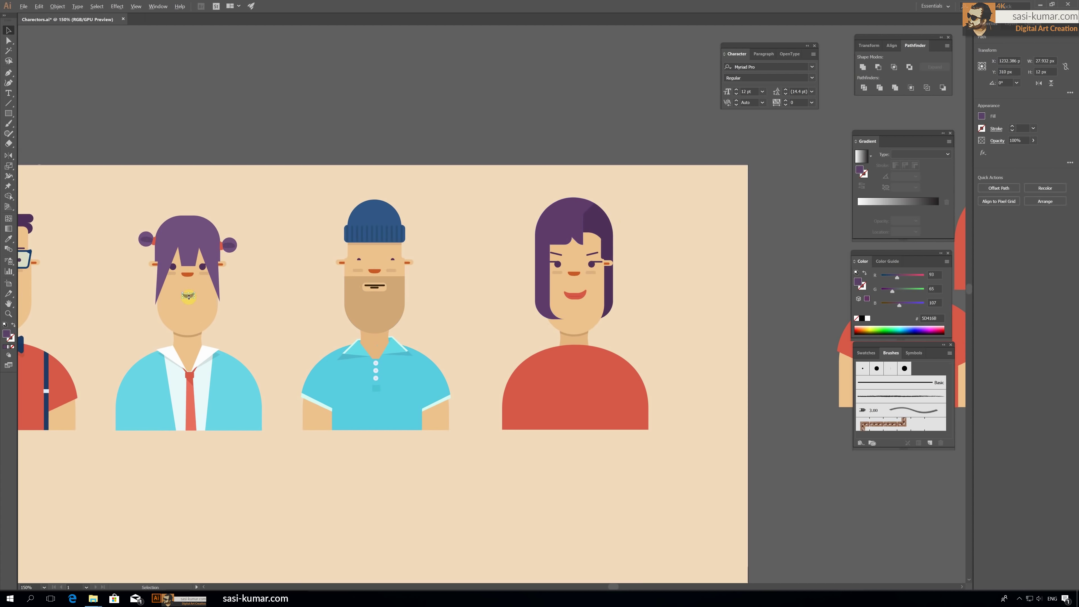
pyautogui.moveTo(214, 331)
pyautogui.mouseDown()
pyautogui.moveTo(580, 300)
pyautogui.moveTo(191, 298)
pyautogui.moveTo(494, 308)
pyautogui.mouseUp()
pyautogui.hotkey('ctrl', 'z')
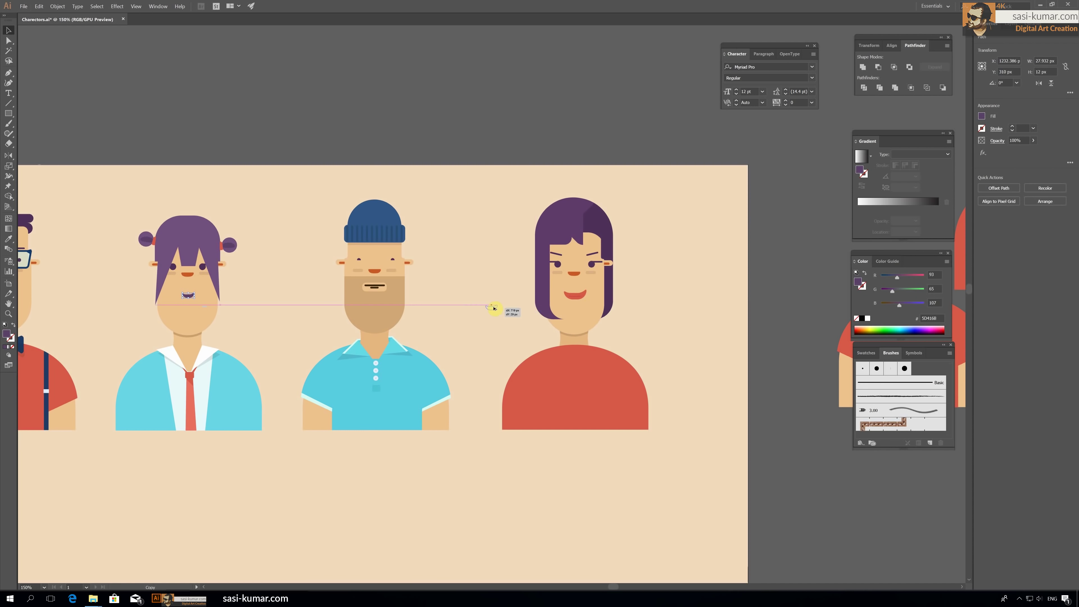
pyautogui.rightClick(494, 308)
pyautogui.click(597, 427)
pyautogui.hotkey('ctrl', '+')
pyautogui.hotkey('ctrl', '+')
pyautogui.press('a')
# Step: Fill the copied mouth with the sampled red lip colour
pyautogui.press('i')
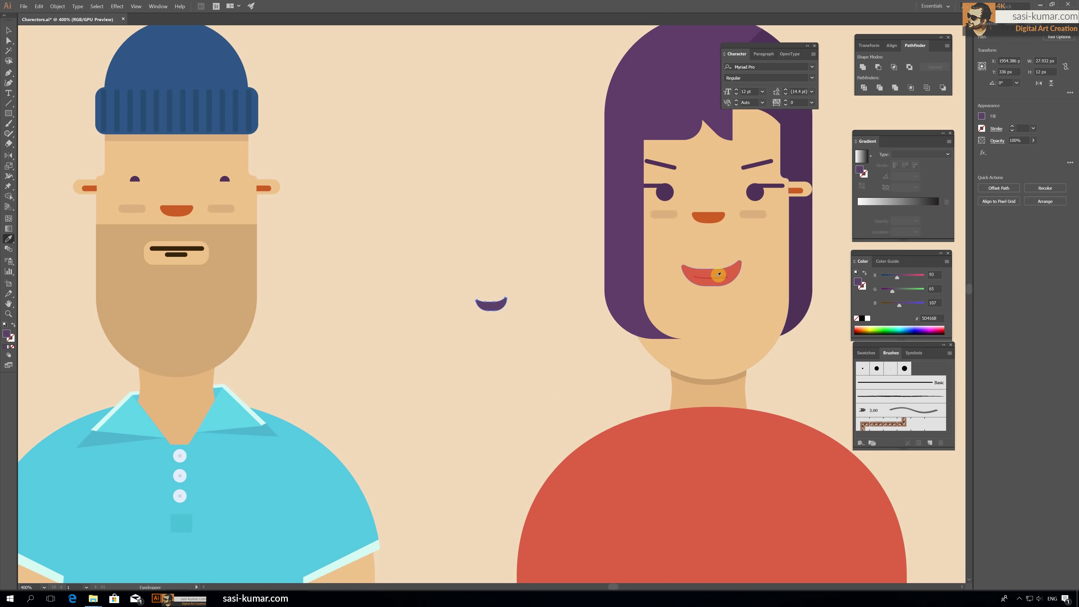
pyautogui.click(719, 276)
pyautogui.click(14, 324)
pyautogui.click(8, 30)
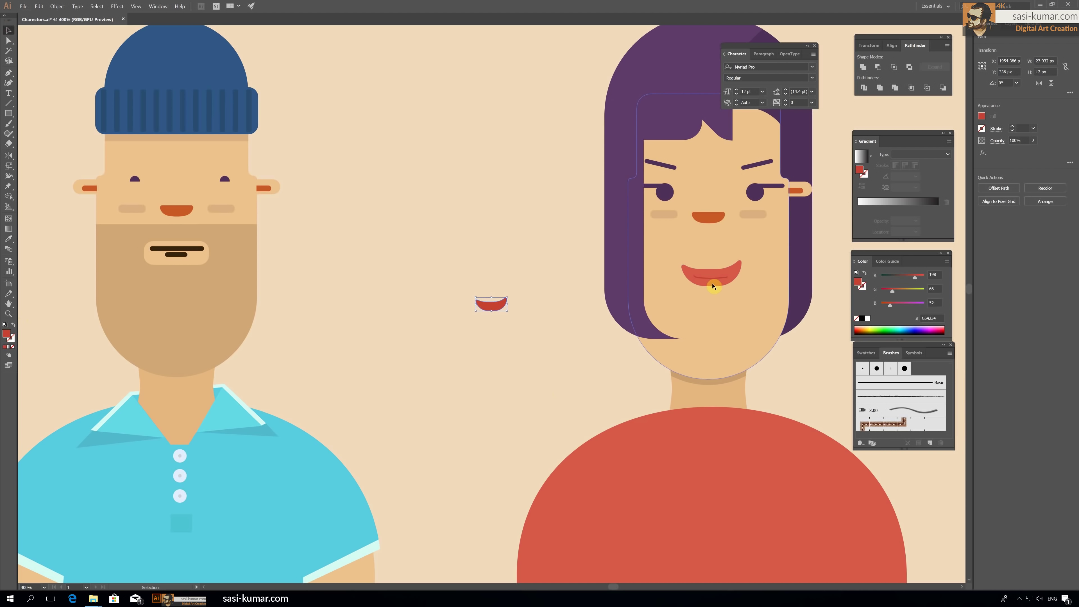
# Step: Replace the woman's old grin with the red mouth on her face
pyautogui.click(713, 282)
pyautogui.press('Delete')
pyautogui.moveTo(500, 303); pyautogui.dragTo(718, 283)
pyautogui.hotkey('ctrl', '-')
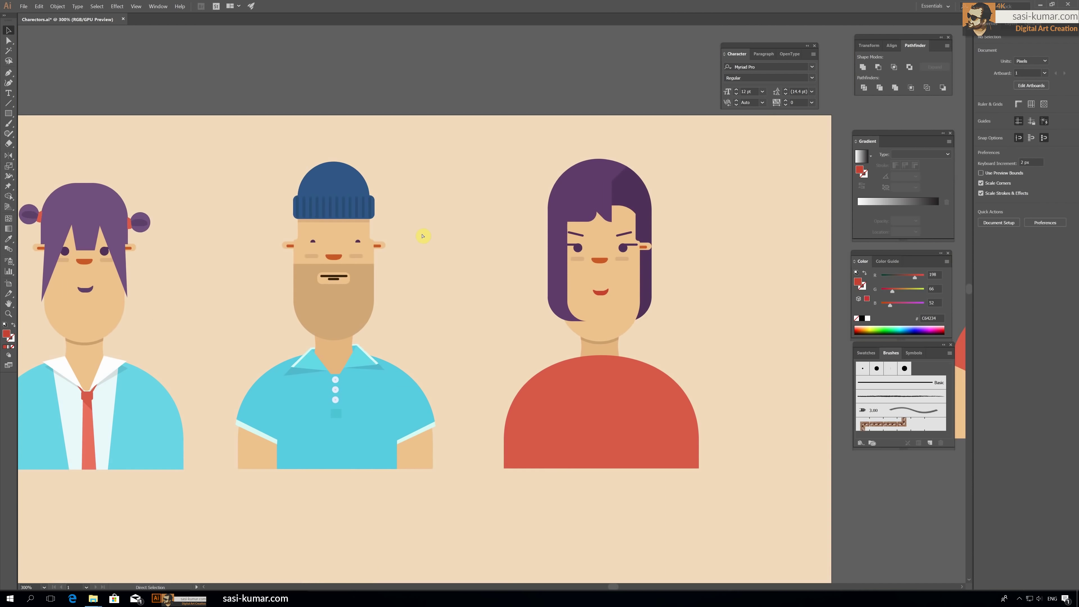
pyautogui.hotkey('ctrl', '-')
pyautogui.hotkey('ctrl', '-')
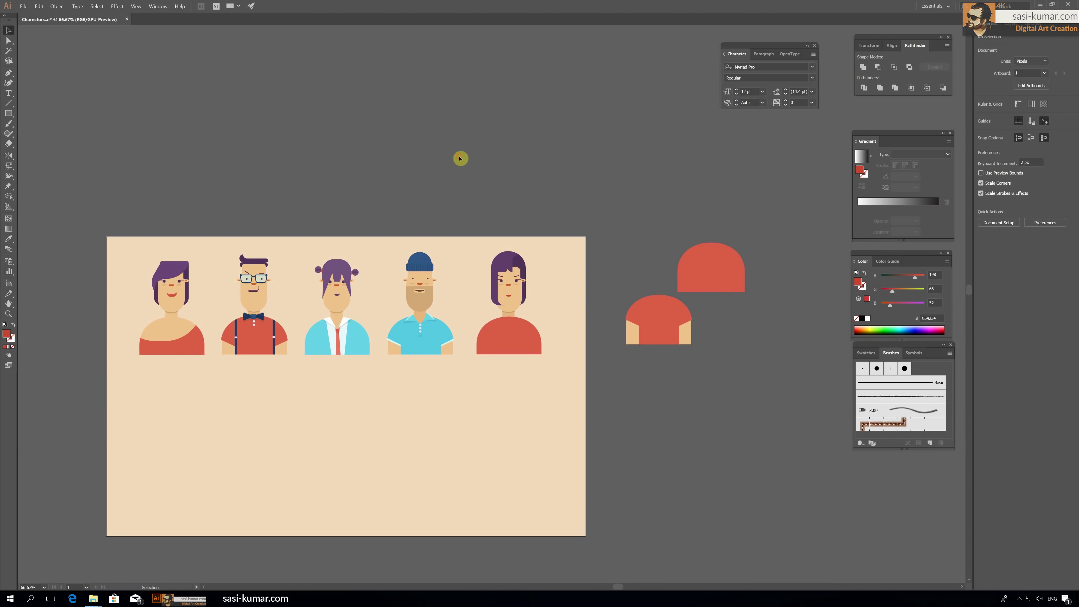
pyautogui.scroll(-1, 451, 405)
pyautogui.scroll(2, 451, 406)
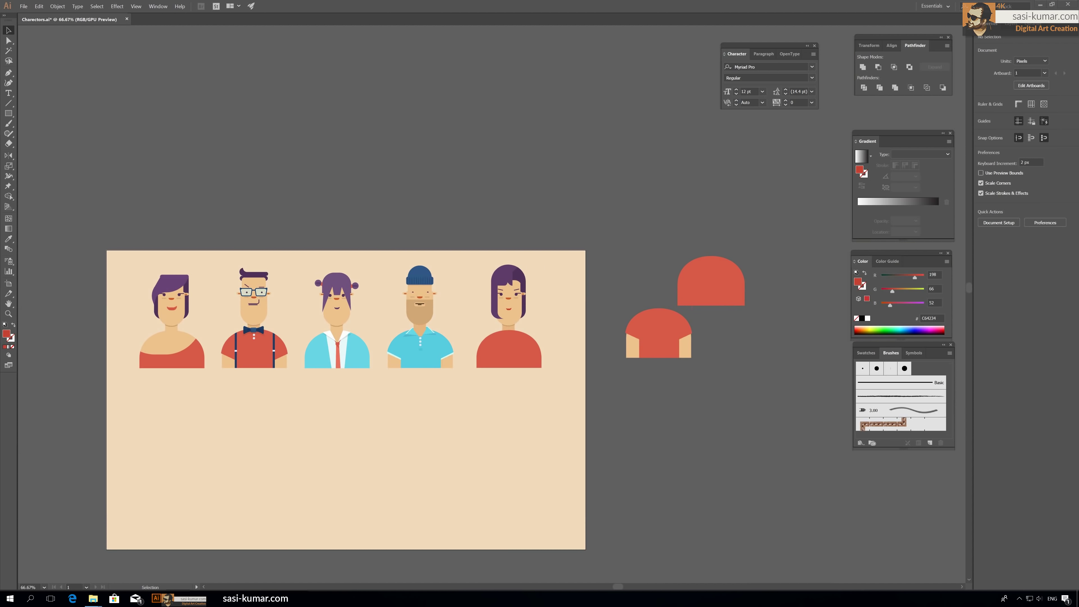
# Step: Add a skin-coloured rectangle under the neck and stretch it up to the chin
pyautogui.hotkey('ctrl', '+')
pyautogui.hotkey('ctrl', '+')
pyautogui.hotkey('ctrl', '+')
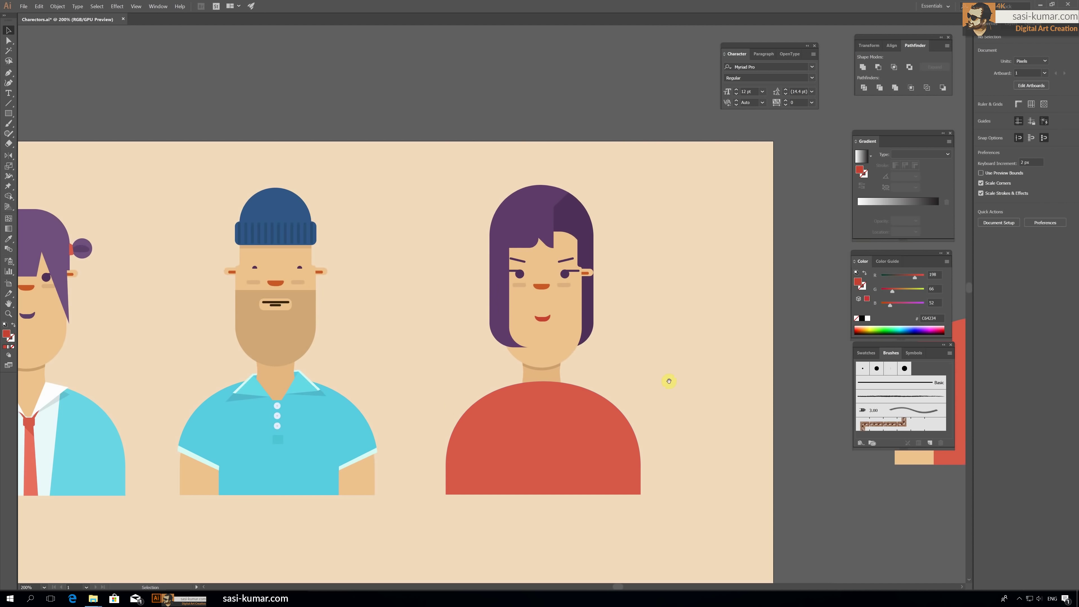
pyautogui.click(512, 369)
pyautogui.press('a')
pyautogui.keyDown('shift'); pyautogui.click(537, 406); pyautogui.keyUp('shift')
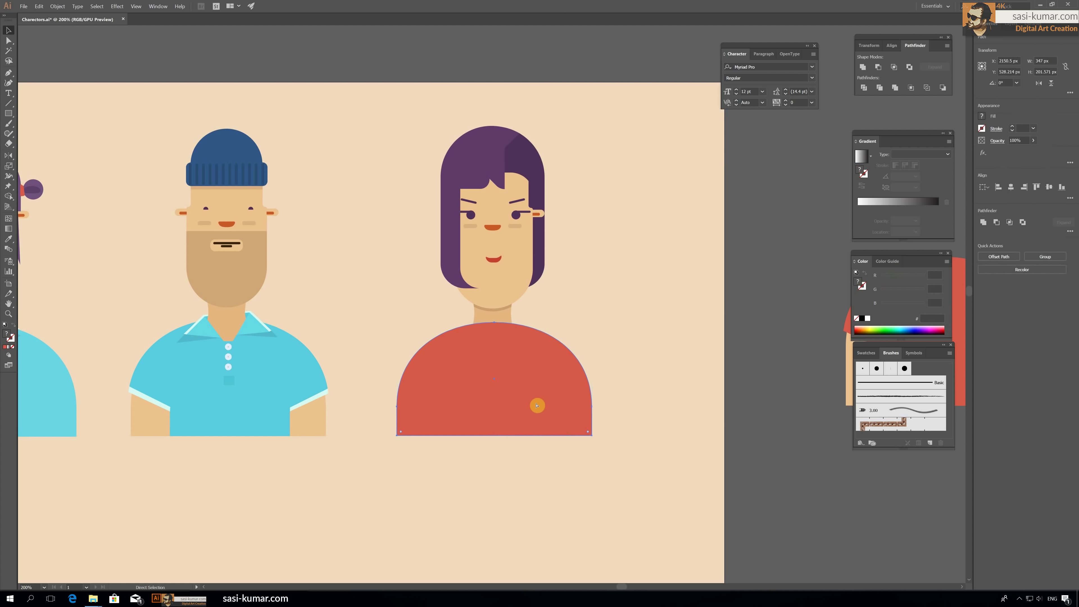
pyautogui.click(493, 314)
pyautogui.press('m')
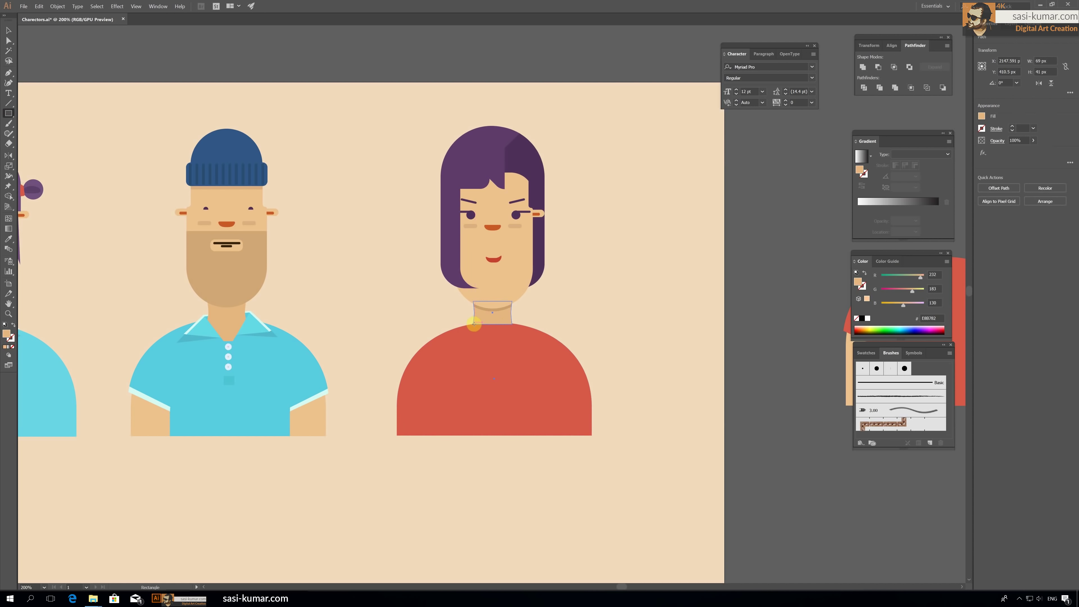
pyautogui.moveTo(473, 324)
pyautogui.mouseDown()
pyautogui.moveTo(515, 365)
pyautogui.moveTo(471, 357)
pyautogui.moveTo(508, 340)
pyautogui.mouseUp()
pyautogui.press('a')
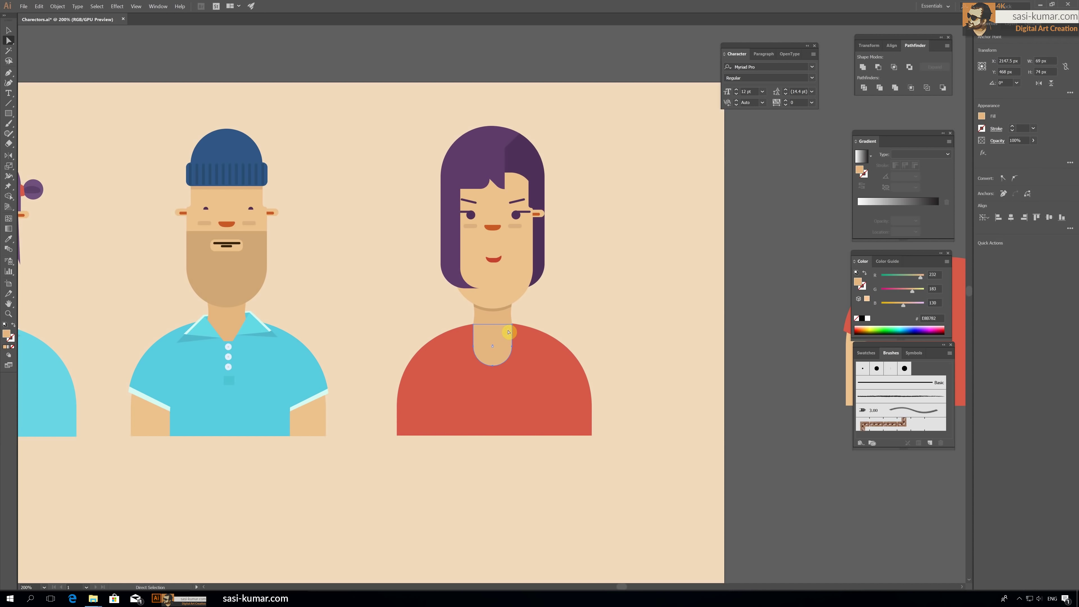
pyautogui.press('v')
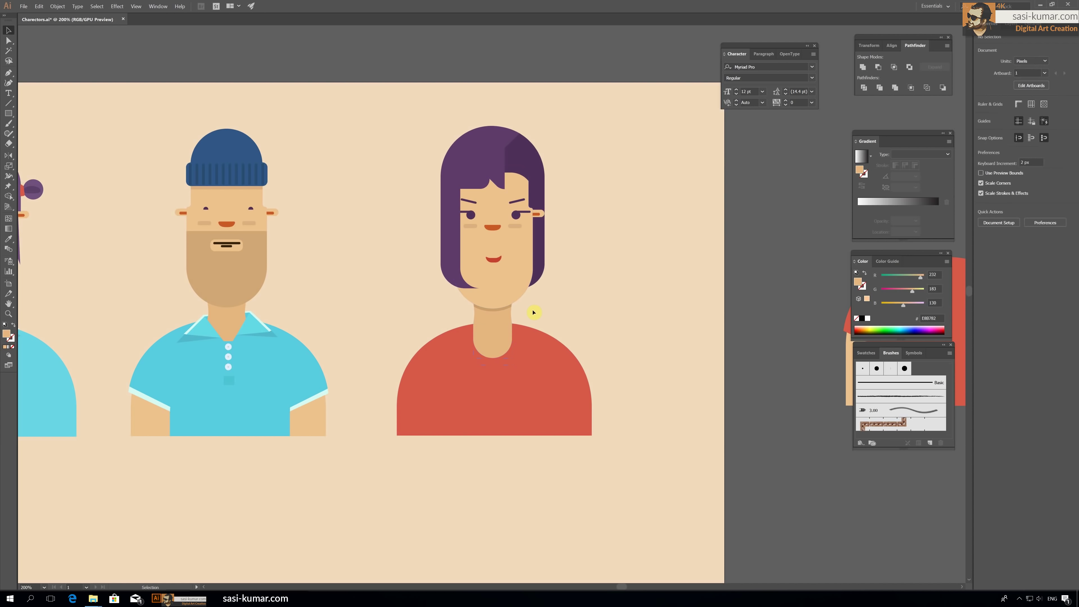
pyautogui.moveTo(493, 324); pyautogui.dragTo(492, 301)
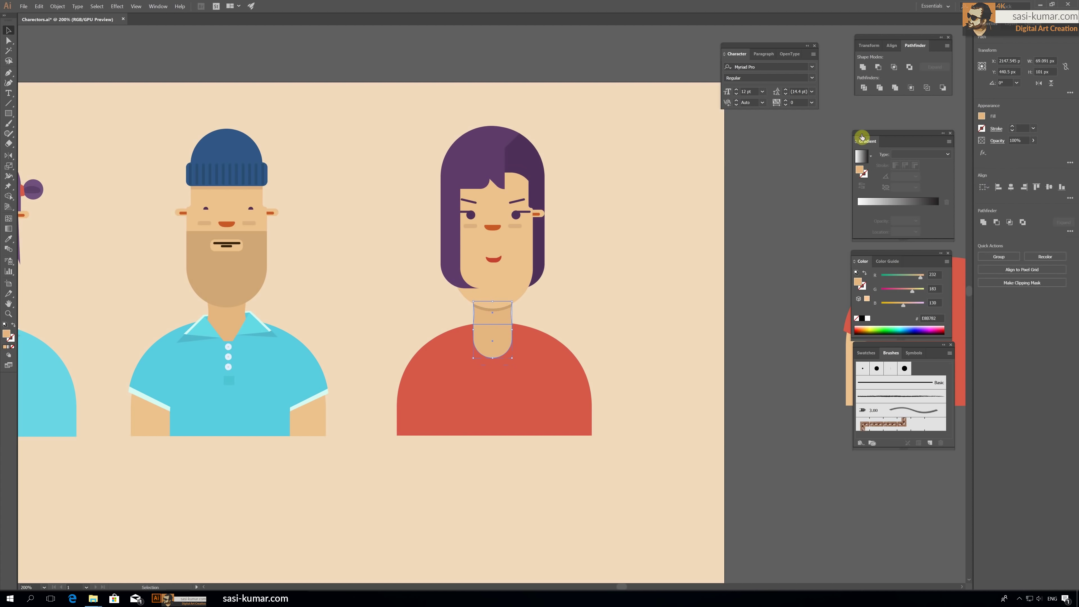
pyautogui.click(574, 305)
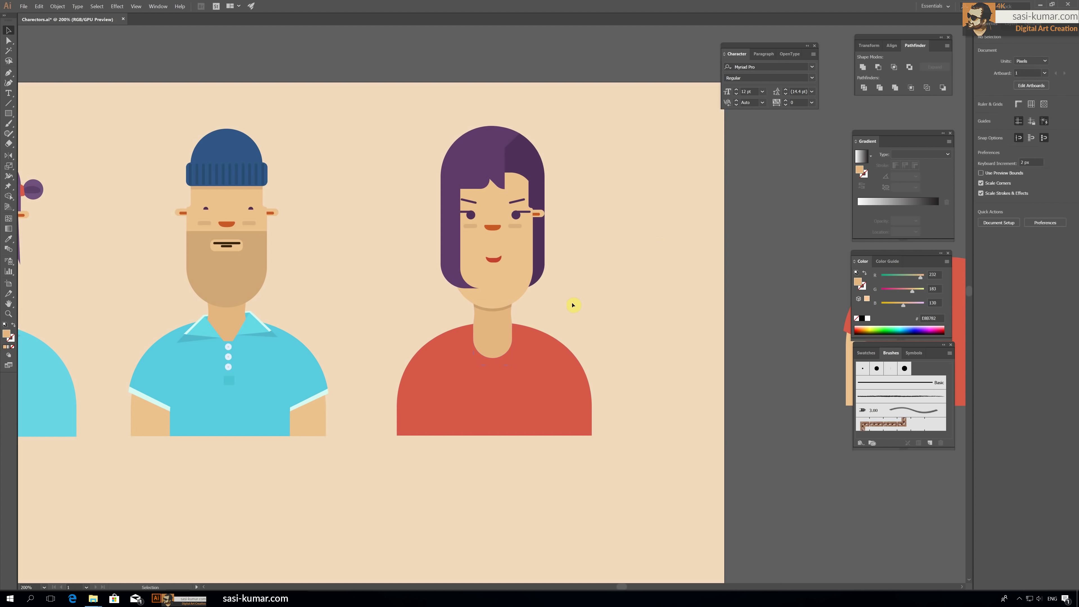
pyautogui.scroll(-3, 610, 316)
pyautogui.scroll(1, 579, 306)
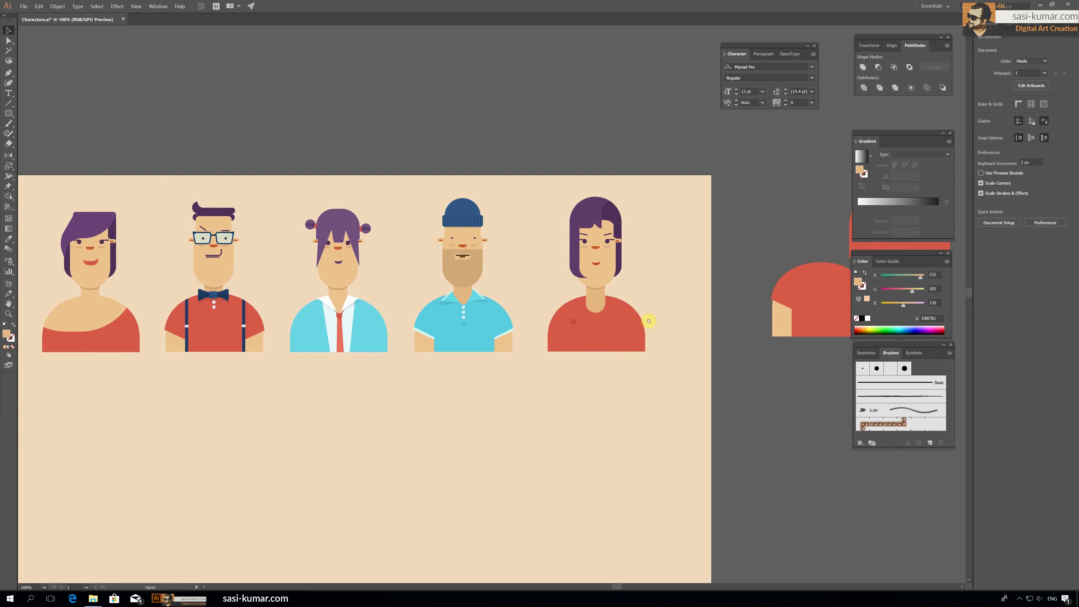
# Step: Change the woman's top fill from red to light green CDDBA2
pyautogui.click(633, 349)
pyautogui.doubleClick(7, 336)
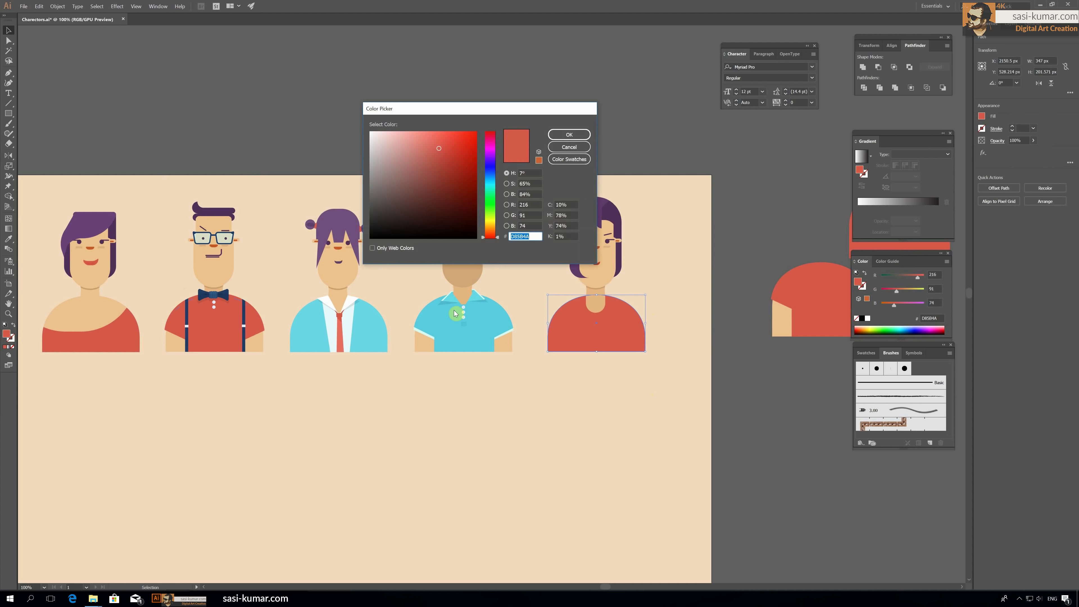
pyautogui.click(491, 216)
pyautogui.click(398, 146)
pyautogui.click(554, 135)
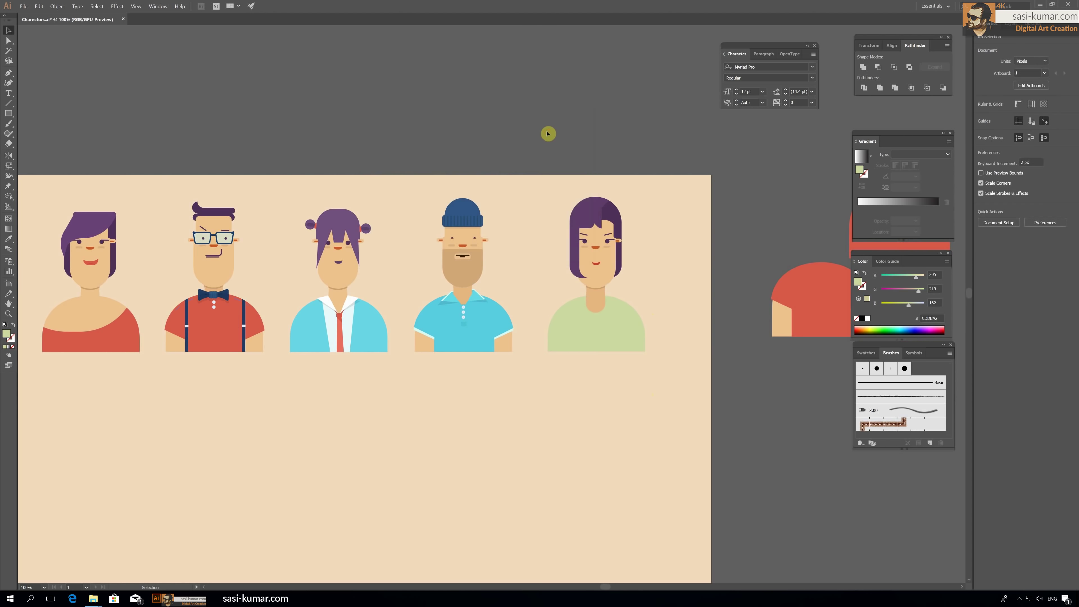
pyautogui.hotkey('ctrl', '-')
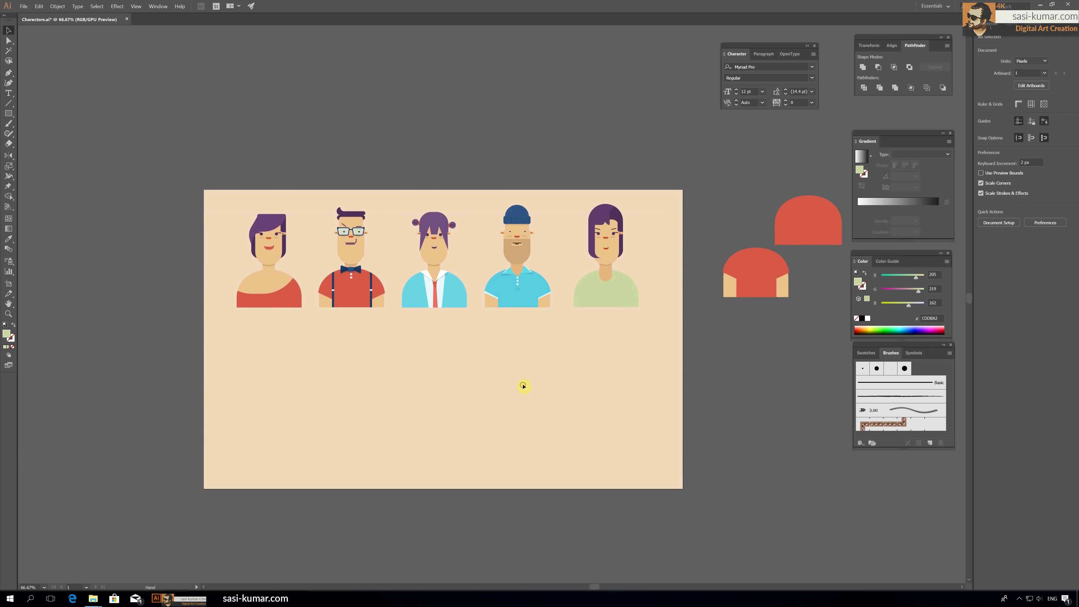
# Step: Move the beanie character down below the lineup row
pyautogui.hotkey('ctrl', '+')
pyautogui.hotkey('ctrl', '+')
pyautogui.moveTo(465, 405); pyautogui.dragTo(288, 405)
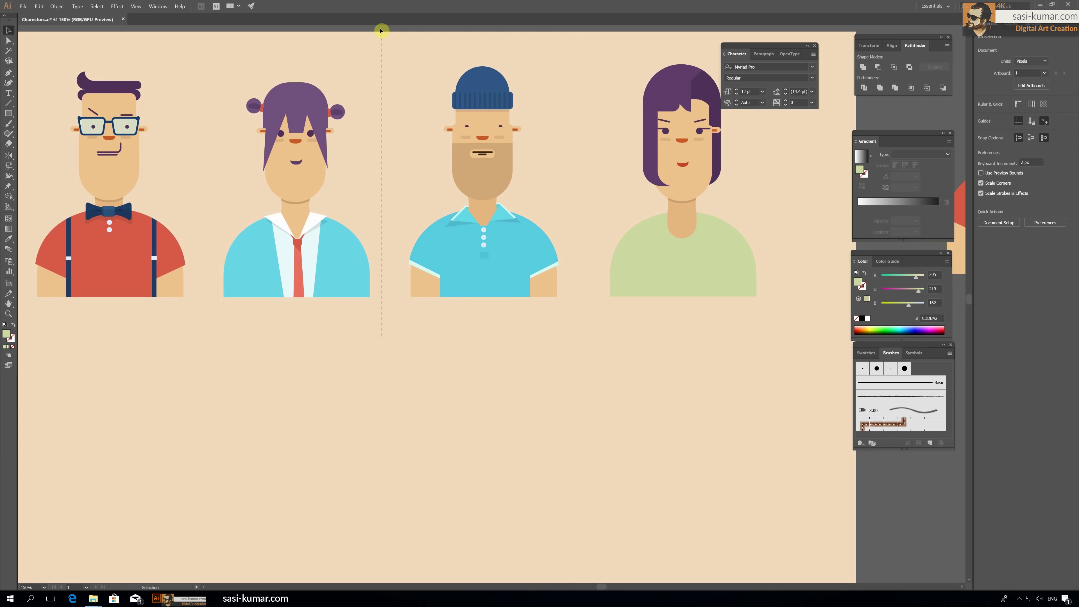
pyautogui.hscroll(-3, 381, 30)
pyautogui.click(607, 125)
pyautogui.moveTo(607, 125); pyautogui.dragTo(710, 326)
pyautogui.scroll(-2, 711, 326)
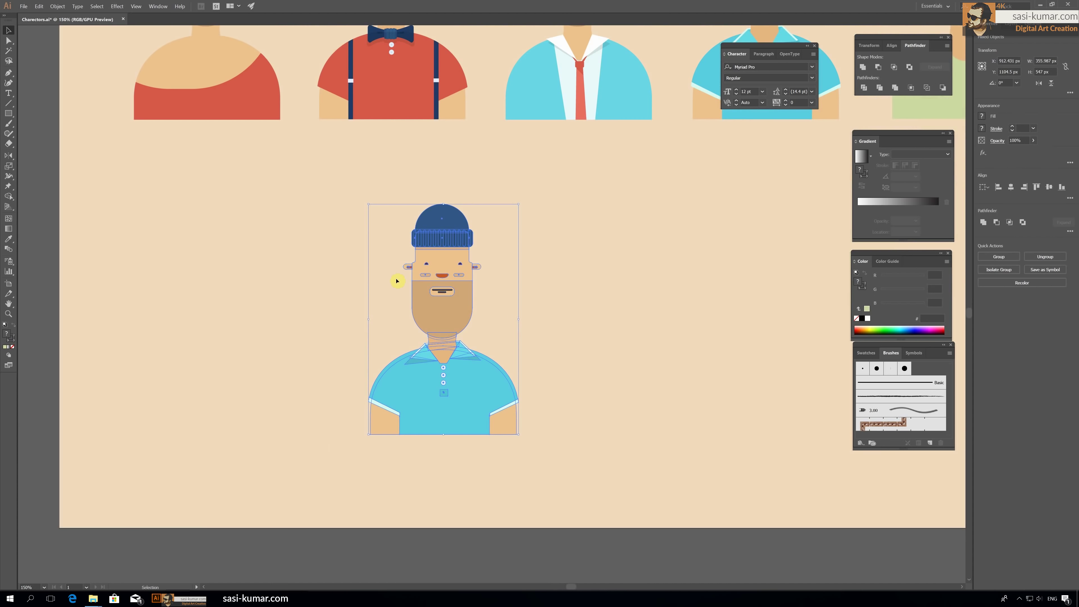
pyautogui.moveTo(397, 281); pyautogui.dragTo(347, 294)
pyautogui.click(590, 316)
# Step: Delete the bearded man's blue beanie
pyautogui.hotkey('ctrl', '+')
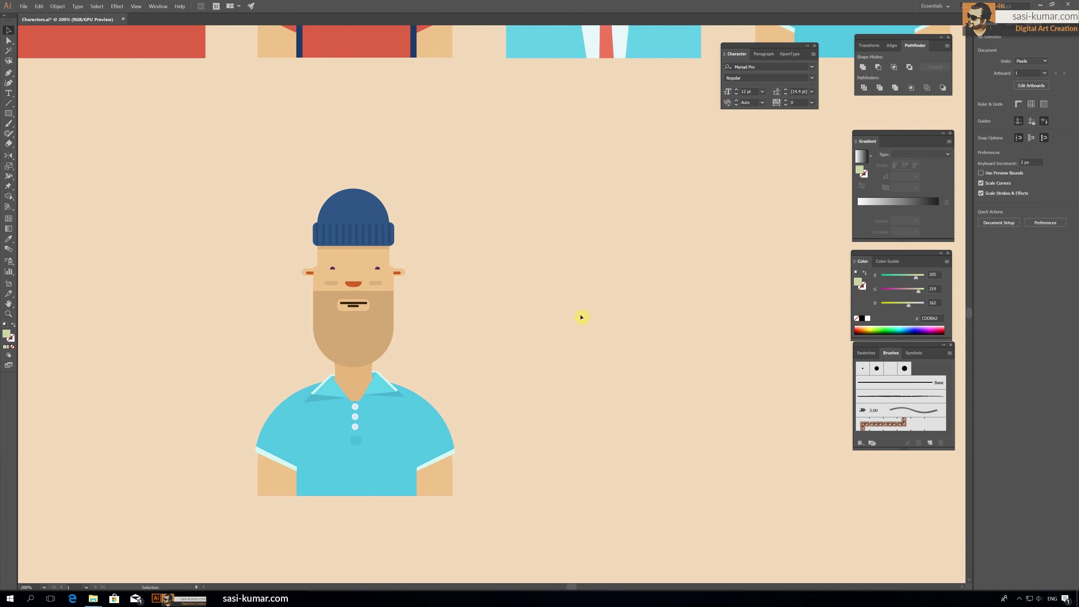
pyautogui.click(373, 221)
pyautogui.press('Delete')
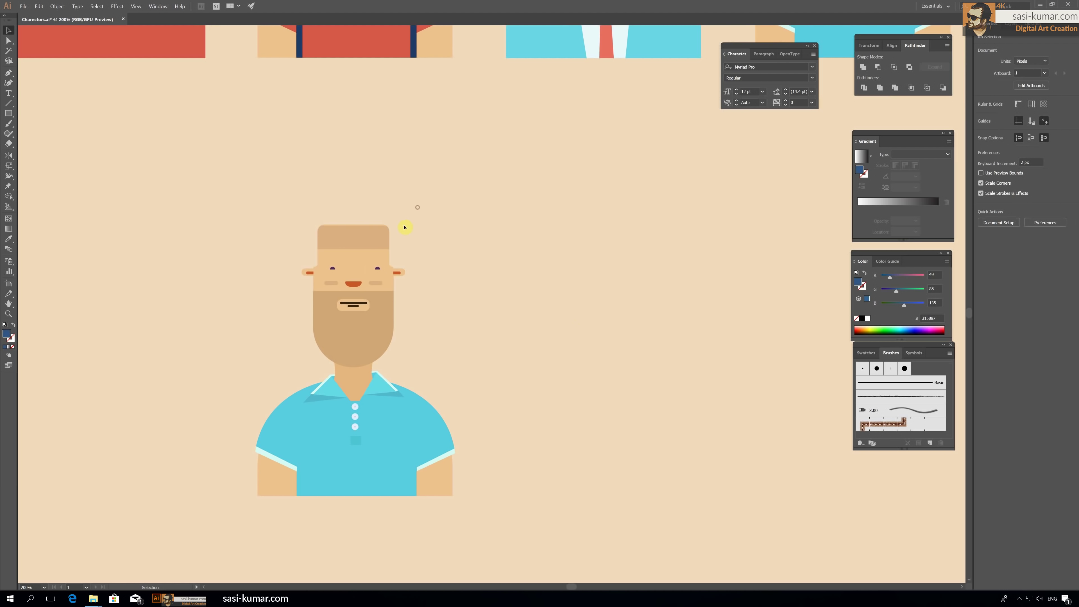
# Step: Draw a rectangle over the top of the head and round its top corners into a dome
pyautogui.hotkey('ctrl', '+')
pyautogui.hotkey('ctrl', '+')
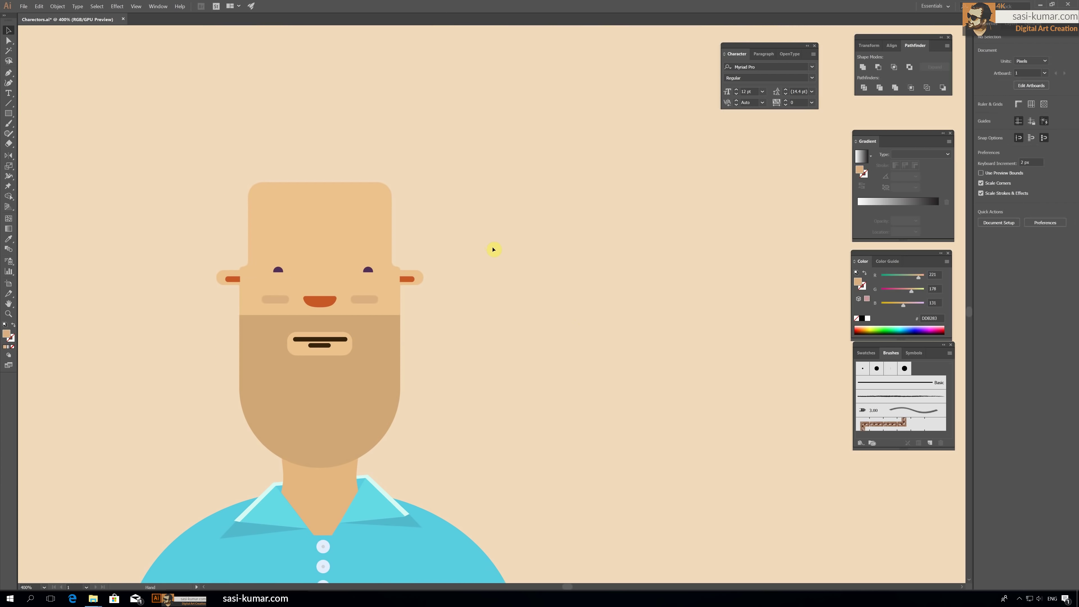
pyautogui.click(340, 215)
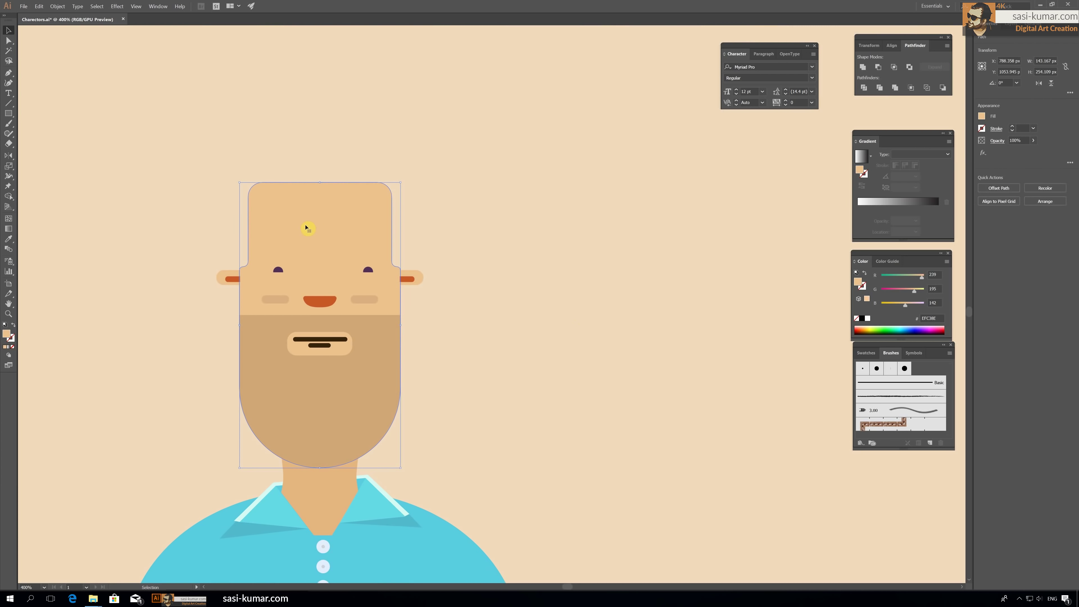
pyautogui.hotkey('ctrl', 'shift', 'a')
pyautogui.press('m')
pyautogui.moveTo(248, 211)
pyautogui.mouseDown()
pyautogui.moveTo(391, 173)
pyautogui.moveTo(391, 96)
pyautogui.mouseUp()
pyautogui.press('a')
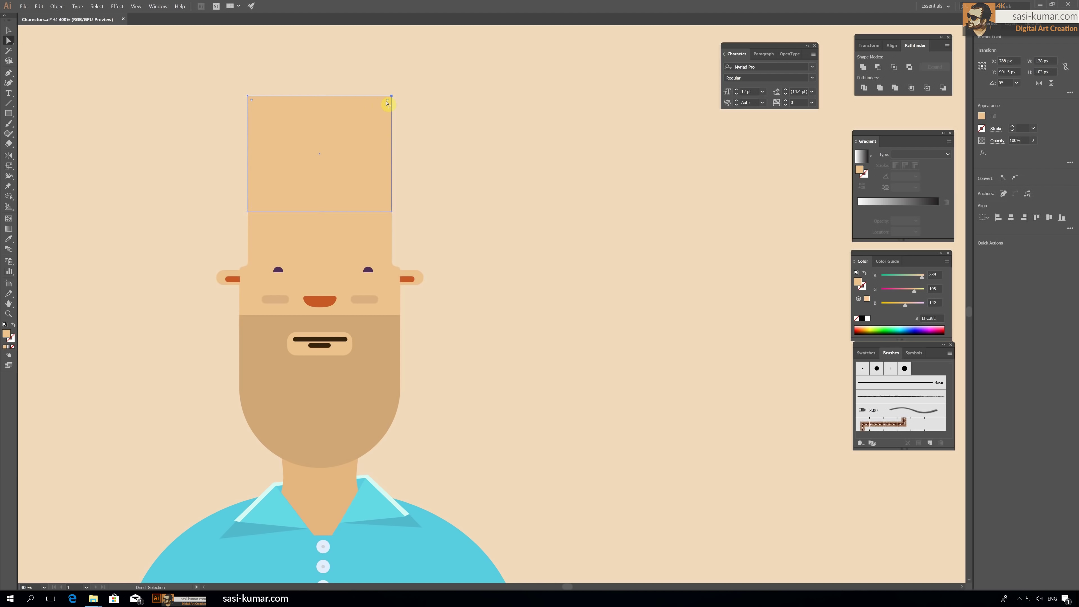
pyautogui.moveTo(385, 103); pyautogui.dragTo(359, 216)
# Step: Lower the dome onto the face and centre it horizontally on the face
pyautogui.press('v')
pyautogui.click(331, 162)
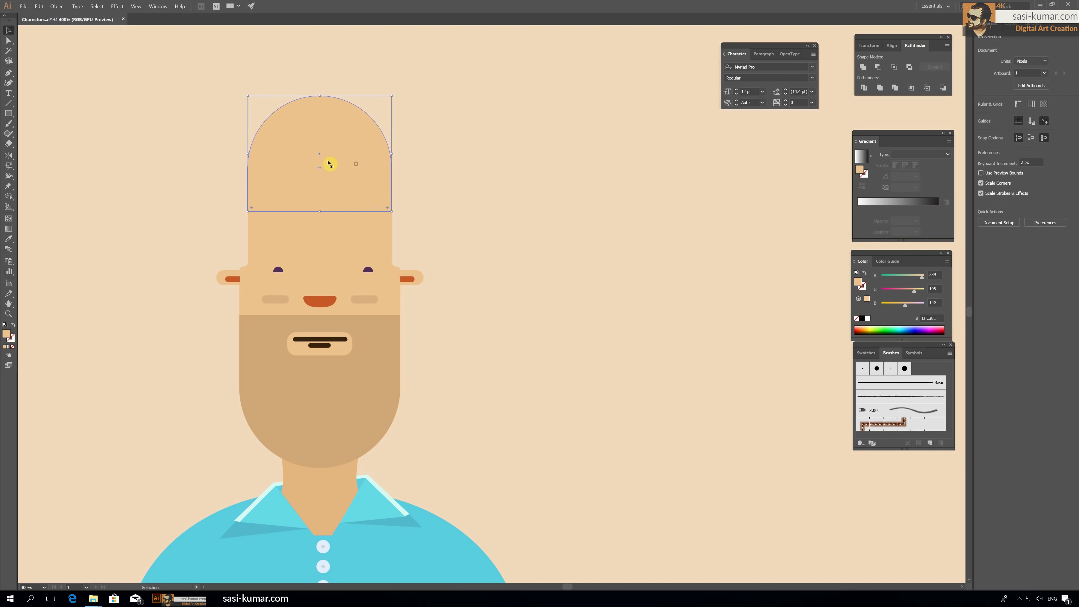
pyautogui.hotkey('shift', 'Down')
pyautogui.hotkey('shift', 'Down')
pyautogui.keyDown('shift'); pyautogui.click(383, 222); pyautogui.keyUp('shift')
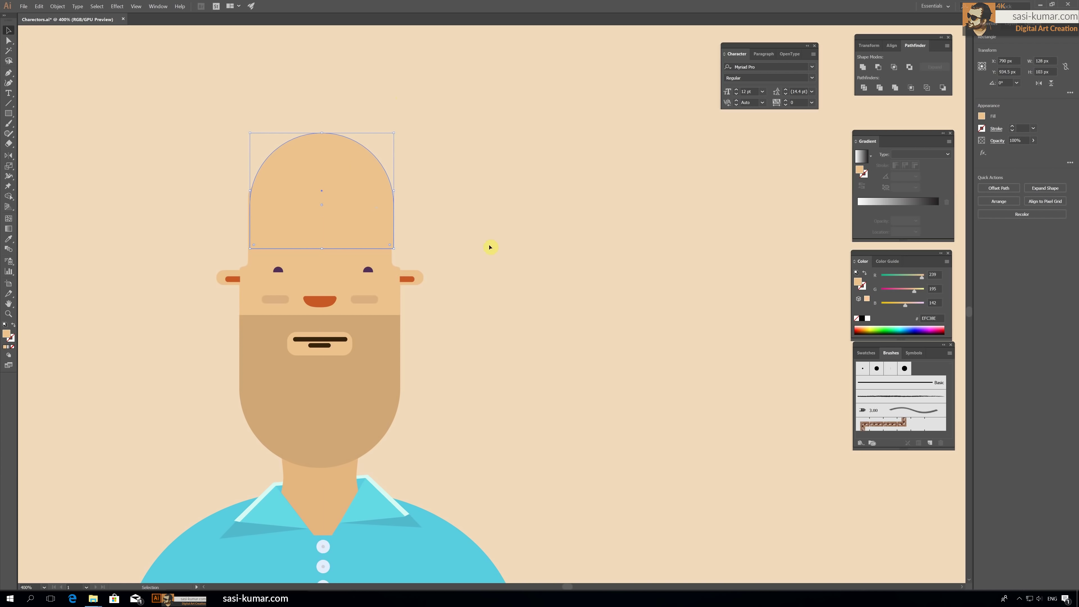
pyautogui.click(1011, 190)
pyautogui.click(529, 166)
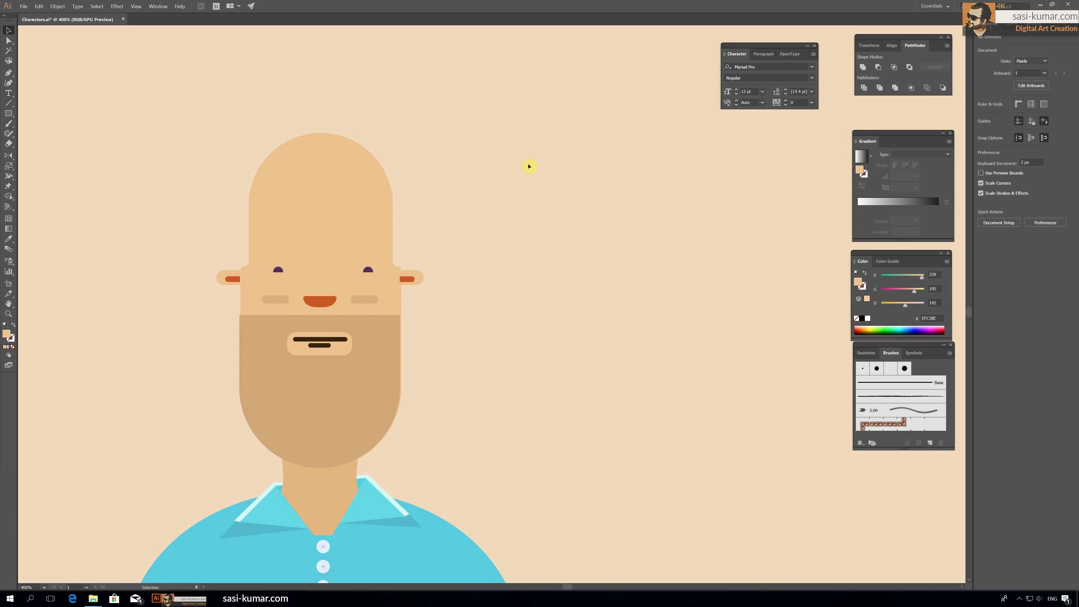
pyautogui.click(8, 113)
# Step: Draw a thin strip on the head's right side filled dark brown 7A4913
pyautogui.moveTo(384, 193); pyautogui.dragTo(397, 264)
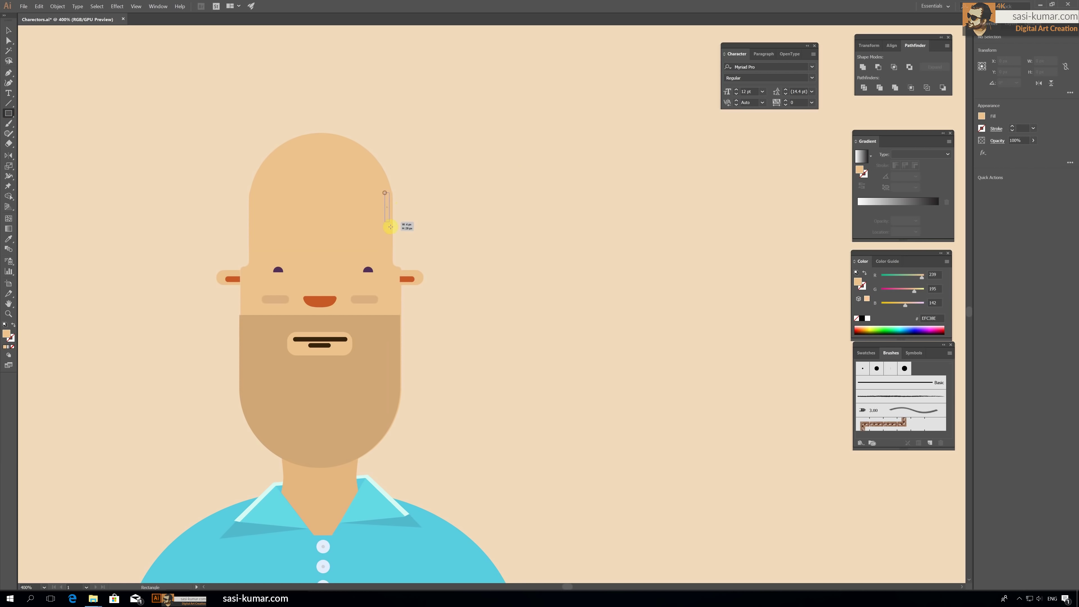
pyautogui.click(8, 41)
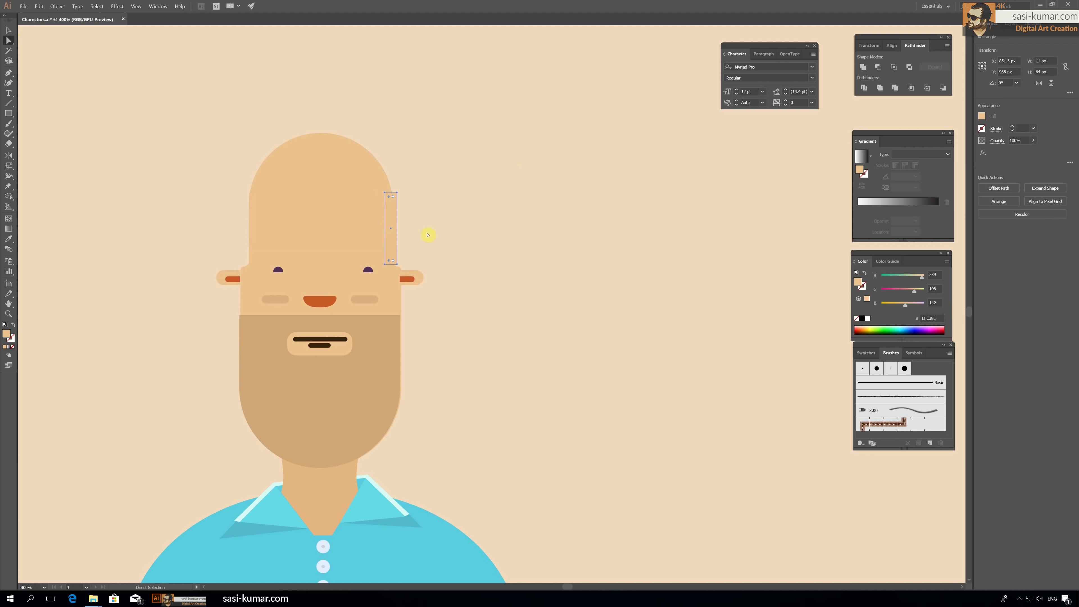
pyautogui.click(396, 193)
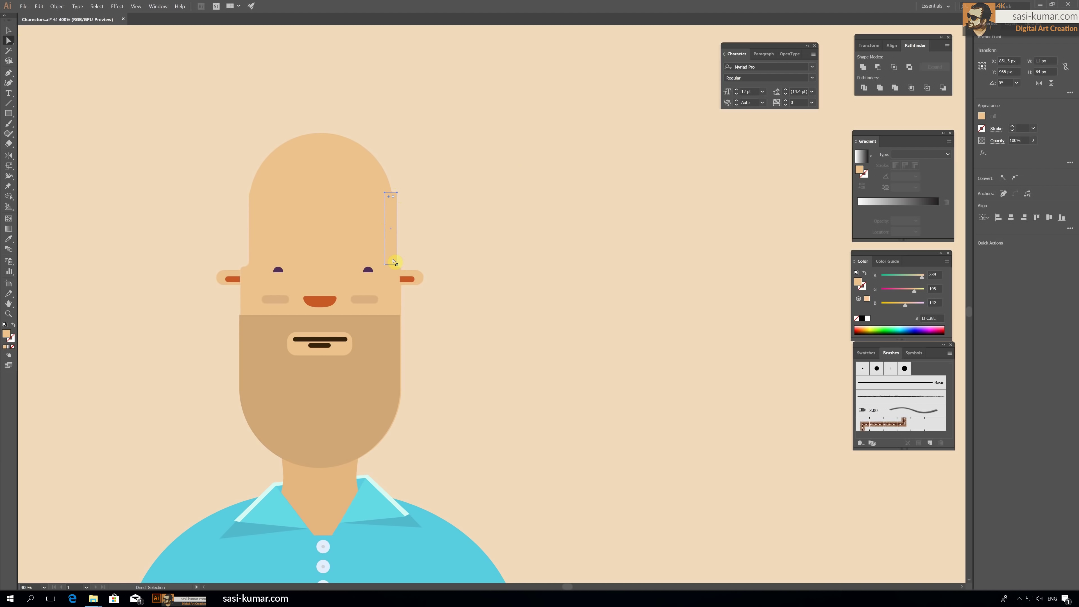
pyautogui.doubleClick(9, 336)
pyautogui.click(461, 186)
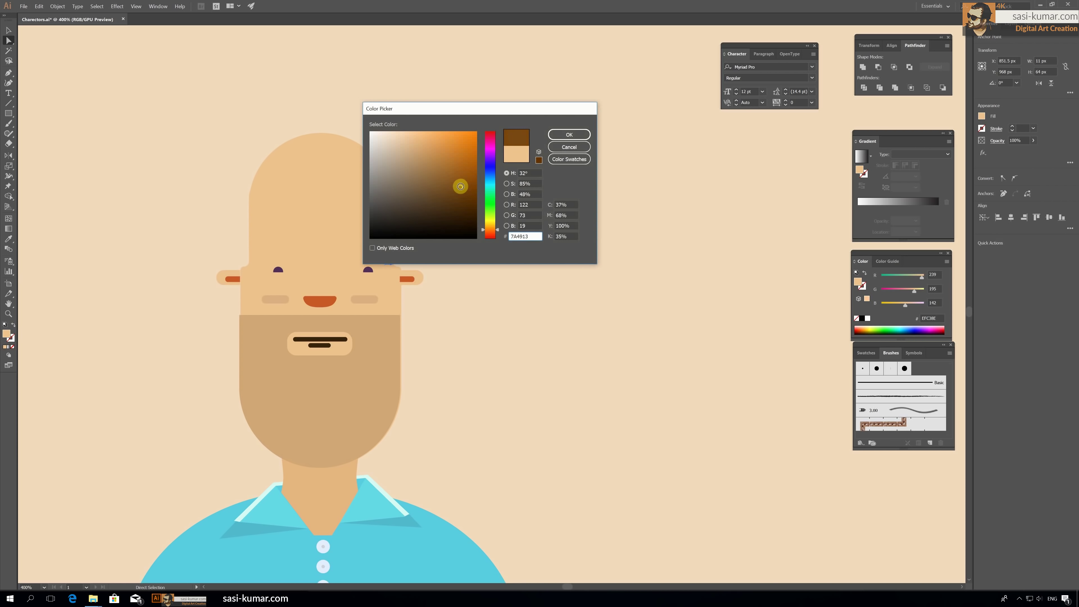
pyautogui.click(569, 134)
# Step: Reflect-copy the brown strip onto the left side of the head
pyautogui.press('v')
pyautogui.moveTo(165, 130); pyautogui.dragTo(236, 130)
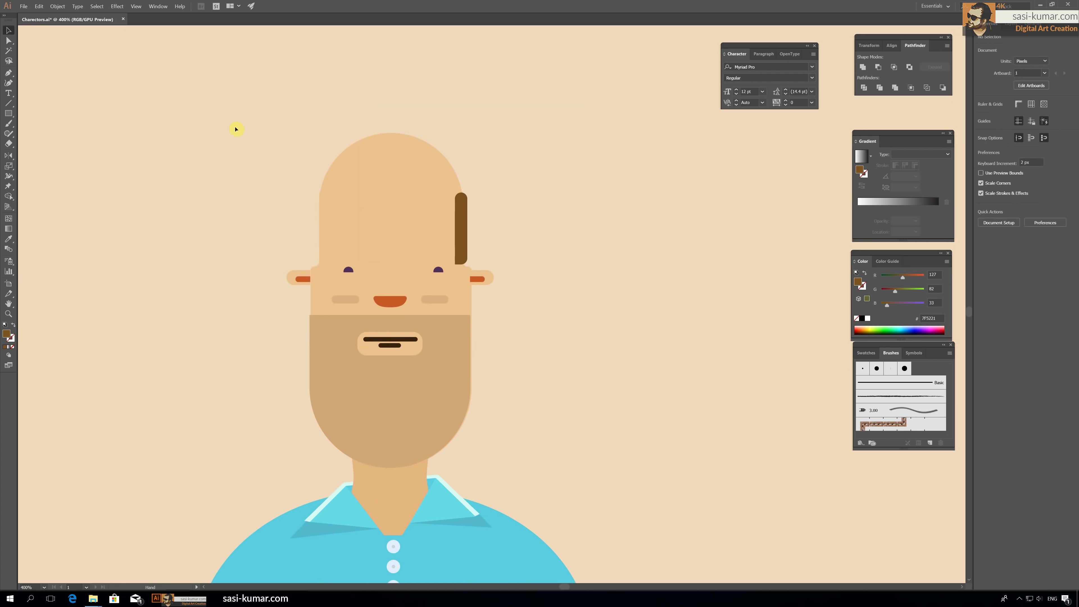
pyautogui.click(462, 238)
pyautogui.hotkey('ctrl', '+')
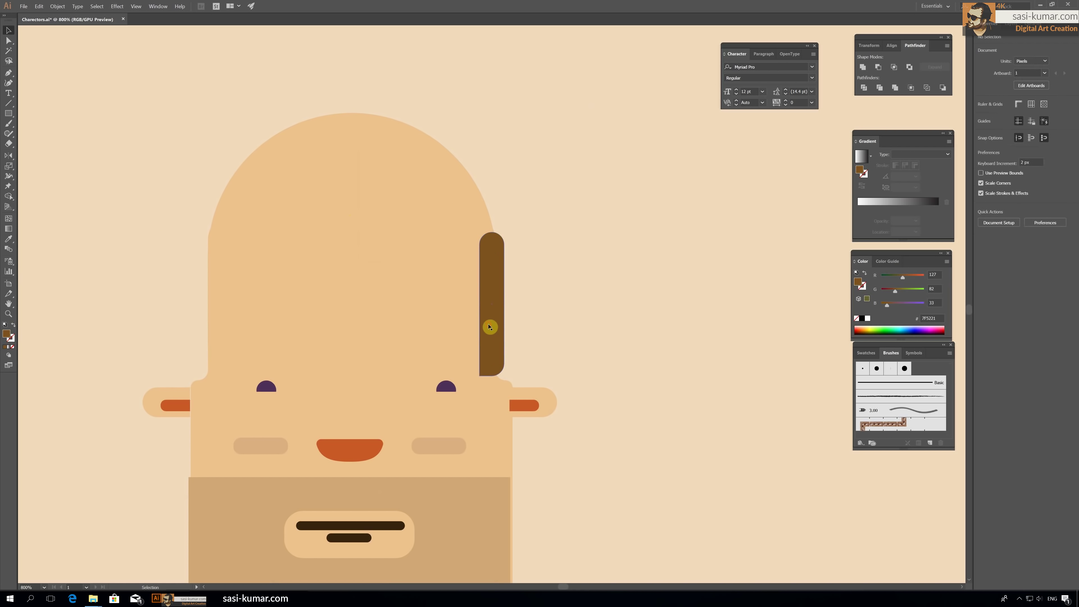
pyautogui.doubleClick(8, 155)
pyautogui.click(29, 132)
pyautogui.press('v')
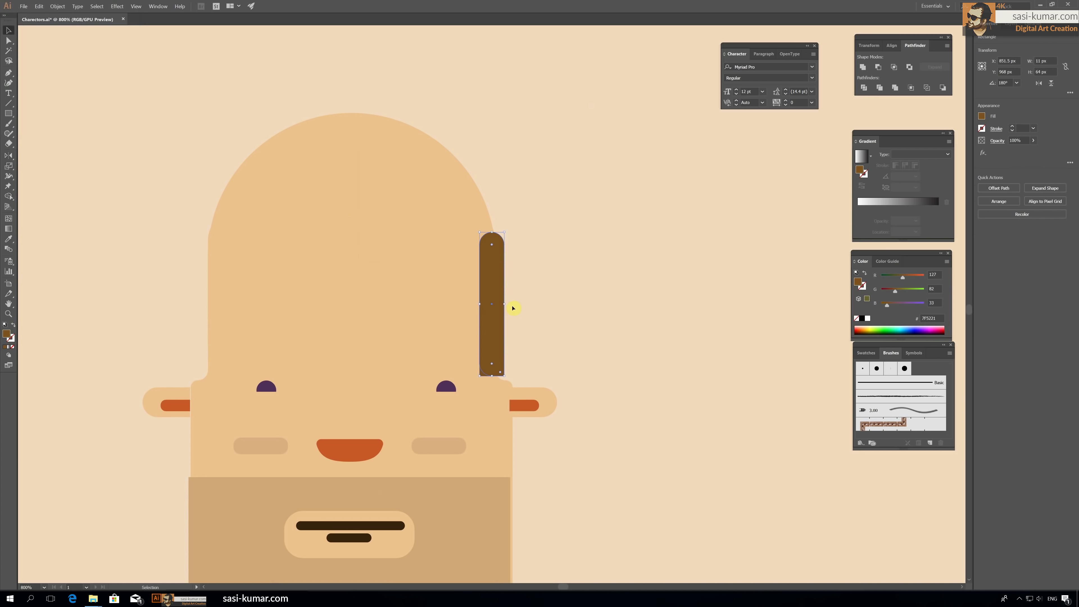
pyautogui.moveTo(490, 282); pyautogui.dragTo(211, 279)
pyautogui.click(602, 135)
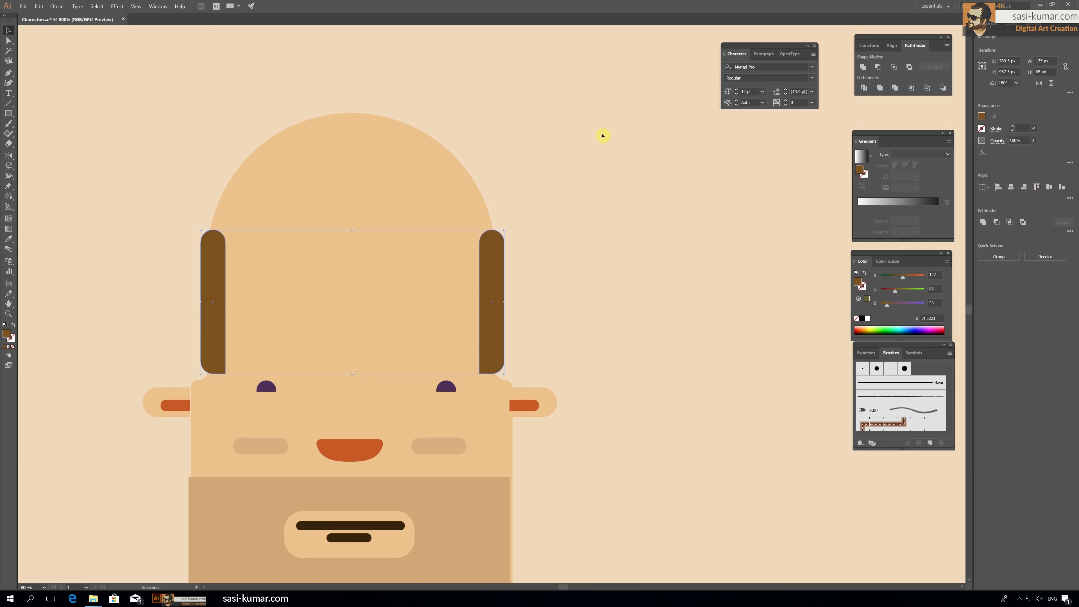
# Step: Reflect both eyes vertically so they flip upside down
pyautogui.moveTo(560, 134); pyautogui.dragTo(573, 77)
pyautogui.moveTo(660, 246); pyautogui.dragTo(674, 195)
pyautogui.moveTo(476, 283); pyautogui.dragTo(436, 274)
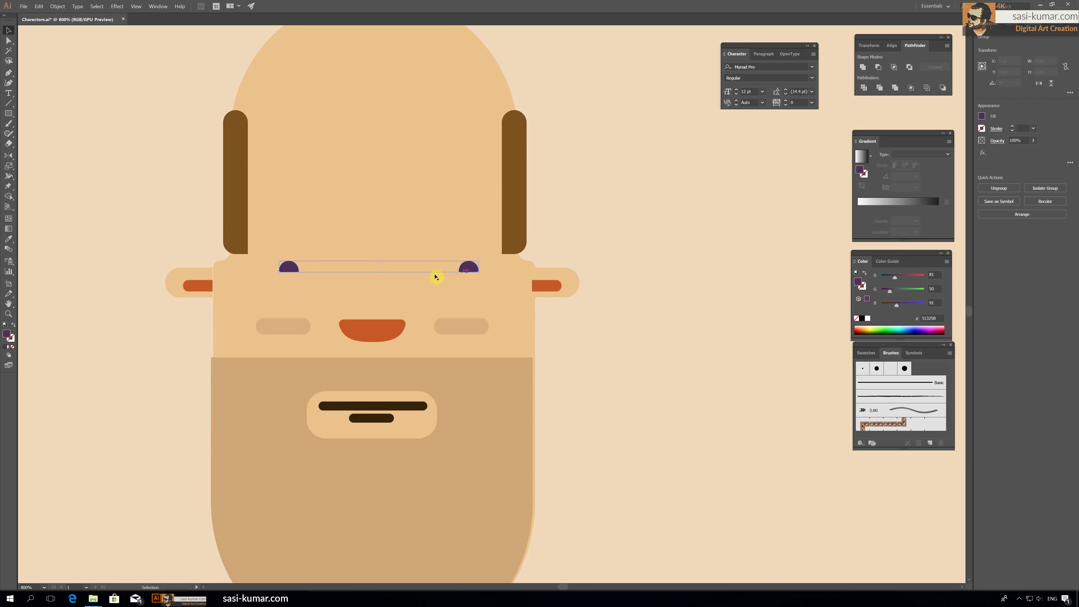
pyautogui.doubleClick(10, 155)
pyautogui.click(65, 134)
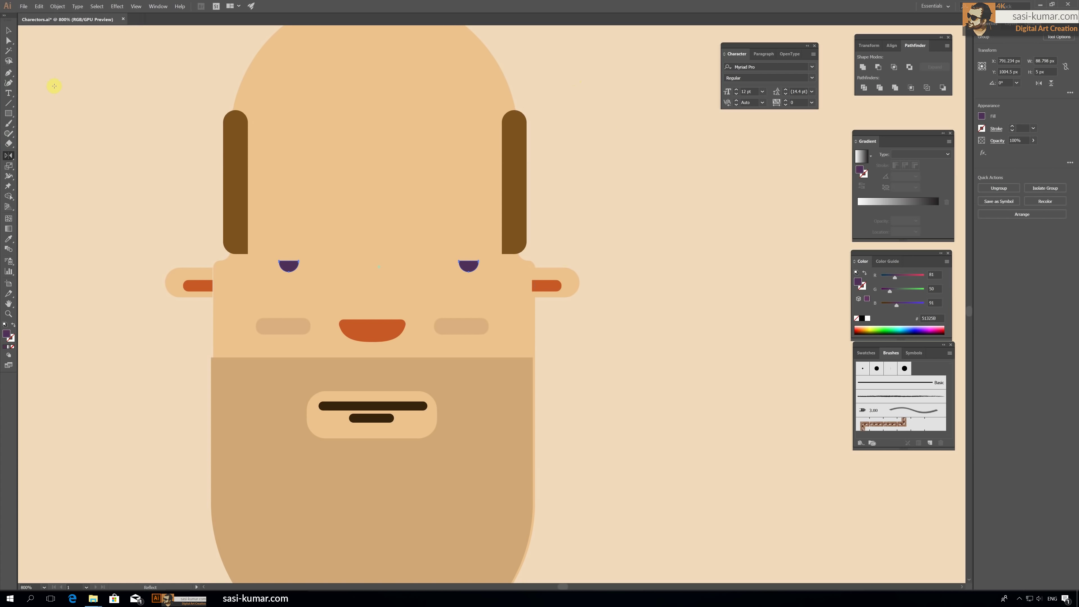
pyautogui.click(111, 138)
# Step: Delete both mustache bars
pyautogui.moveTo(100, 159); pyautogui.dragTo(123, 121)
pyautogui.click(395, 368)
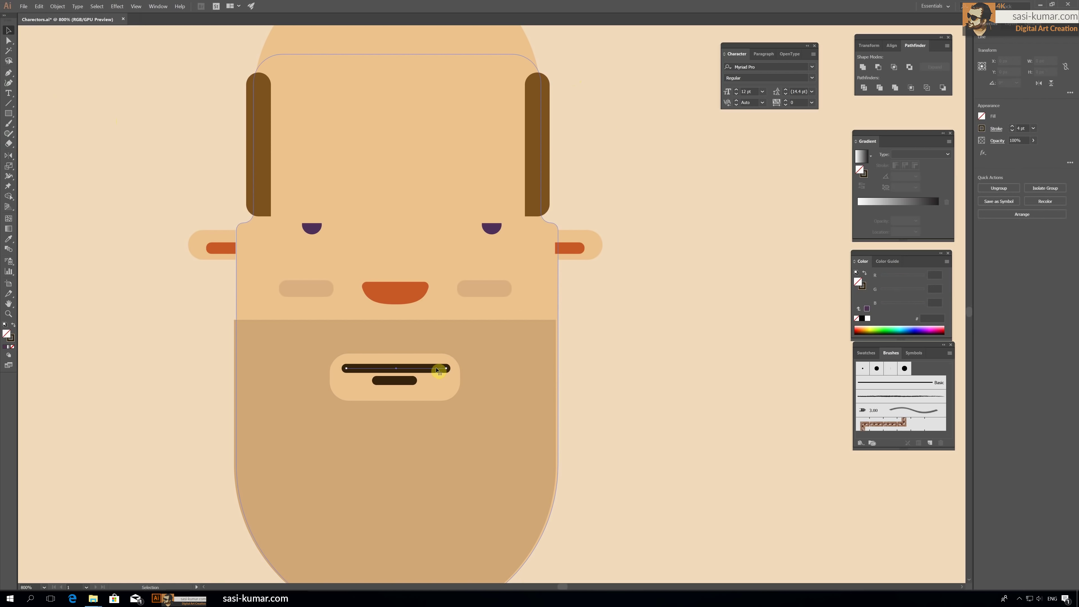
pyautogui.press('Delete')
pyautogui.click(394, 381)
pyautogui.press('Delete')
# Step: Delete the mouth opening inside the beard so the beard is solid
pyautogui.doubleClick(419, 444)
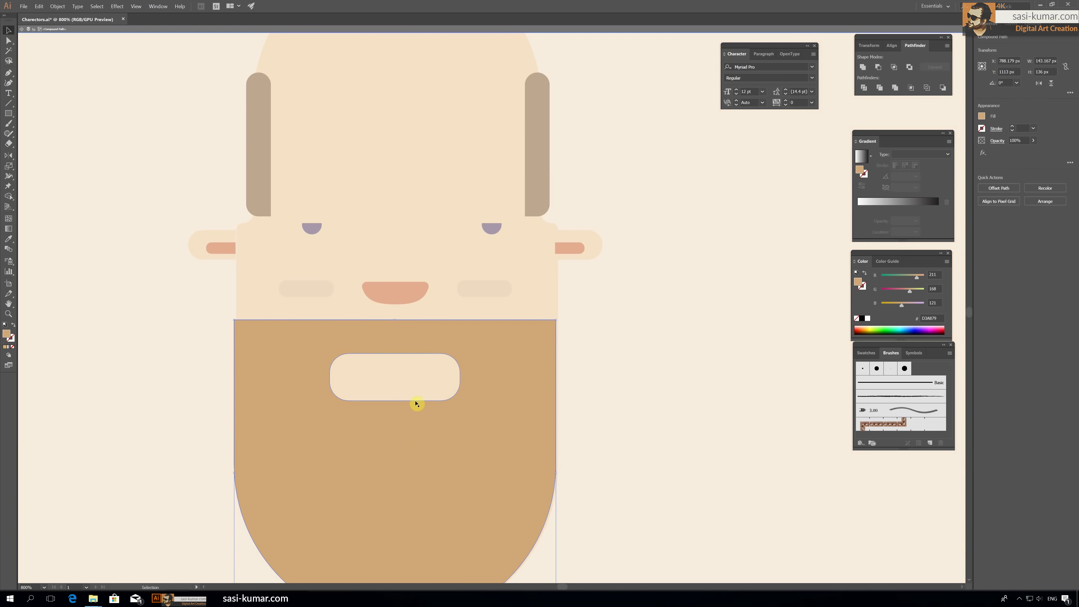
pyautogui.click(414, 402)
pyautogui.press('Delete')
pyautogui.press('Escape')
pyautogui.click(459, 382)
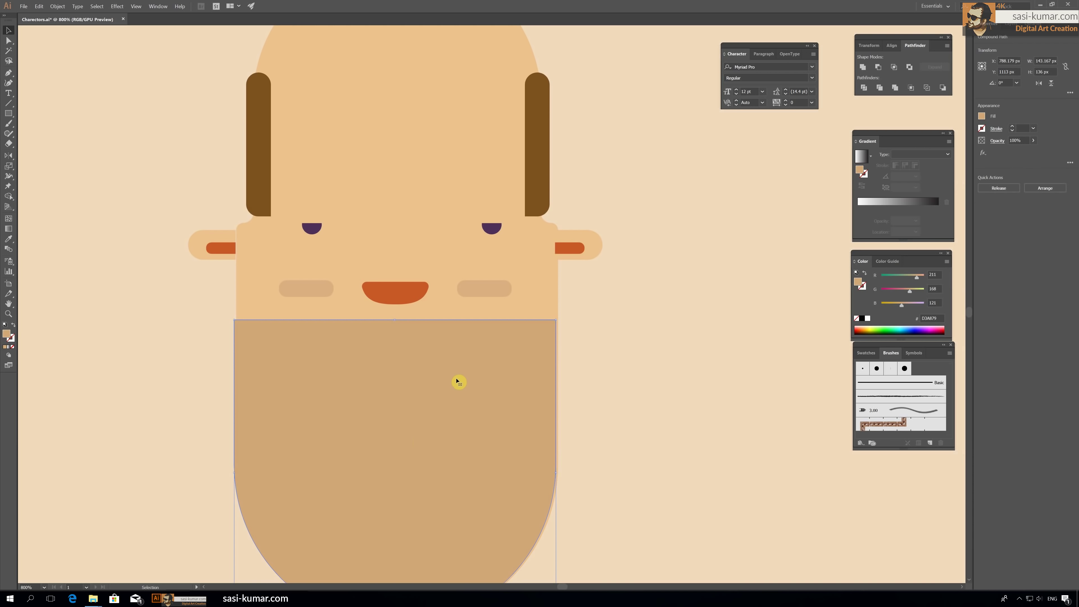
# Step: Draw a rectangle across the top of the beard and centre the beard on it
pyautogui.click(8, 118)
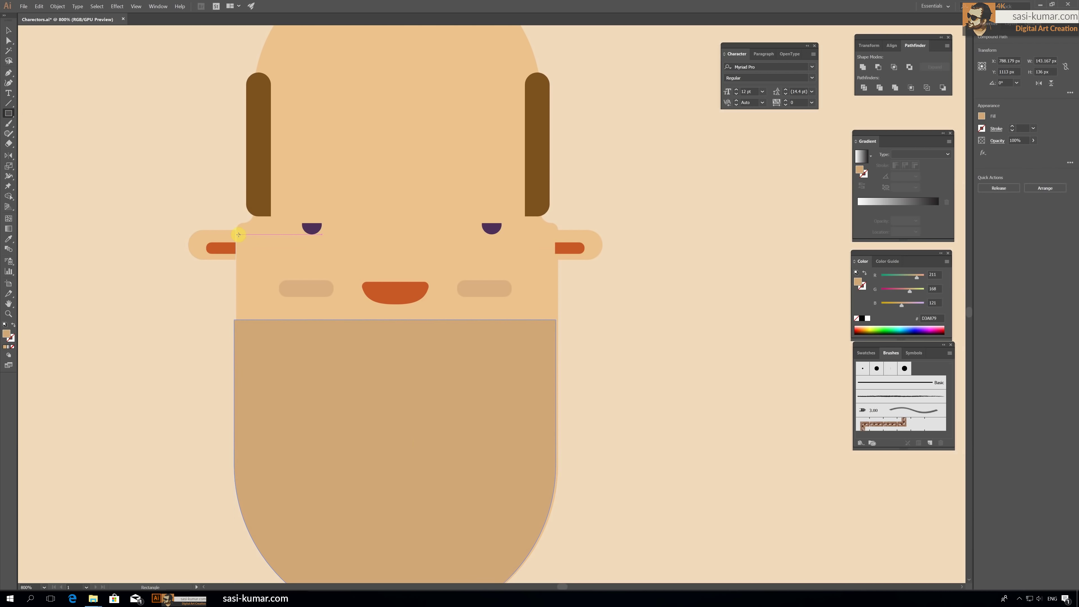
pyautogui.moveTo(235, 230); pyautogui.dragTo(556, 358)
pyautogui.click(8, 30)
pyautogui.keyDown('shift'); pyautogui.click(424, 424); pyautogui.keyUp('shift')
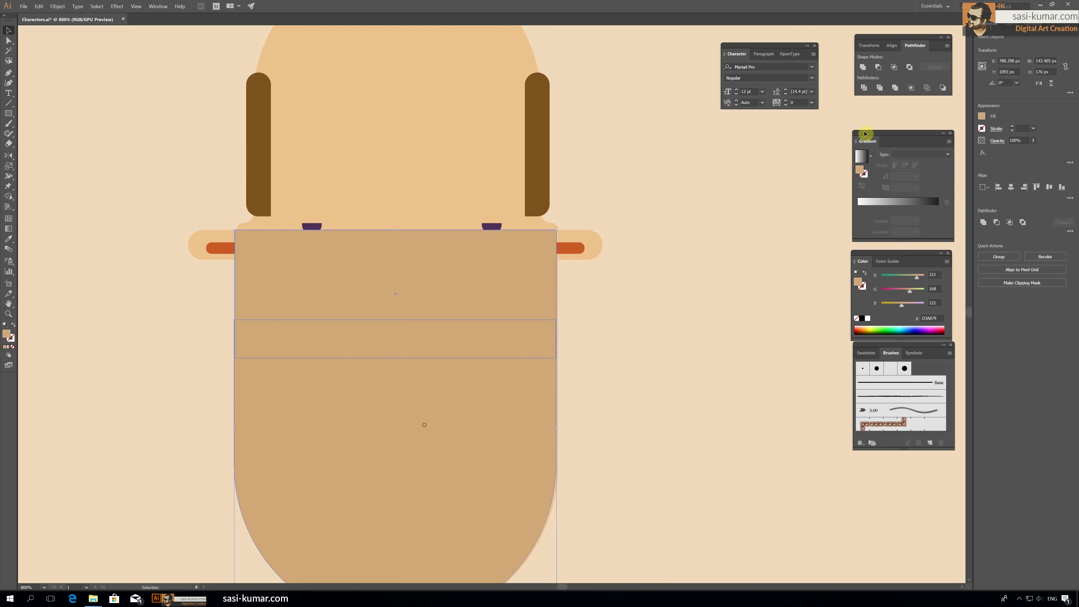
pyautogui.click(1011, 182)
# Step: Round the rectangle's bottom corners
pyautogui.click(448, 291)
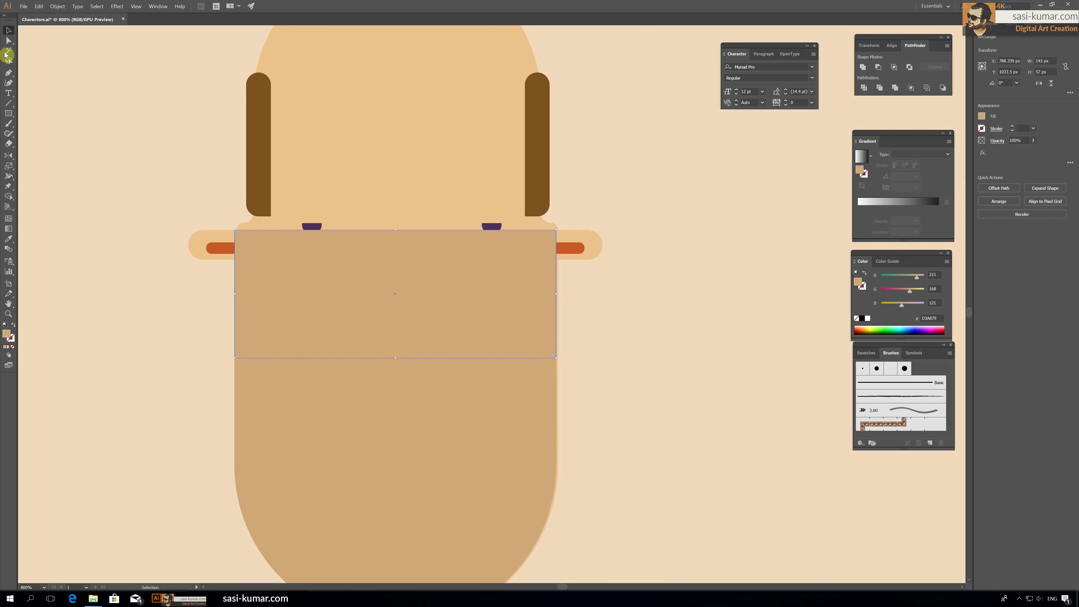
pyautogui.click(557, 357)
pyautogui.keyDown('shift'); pyautogui.click(235, 358); pyautogui.keyUp('shift')
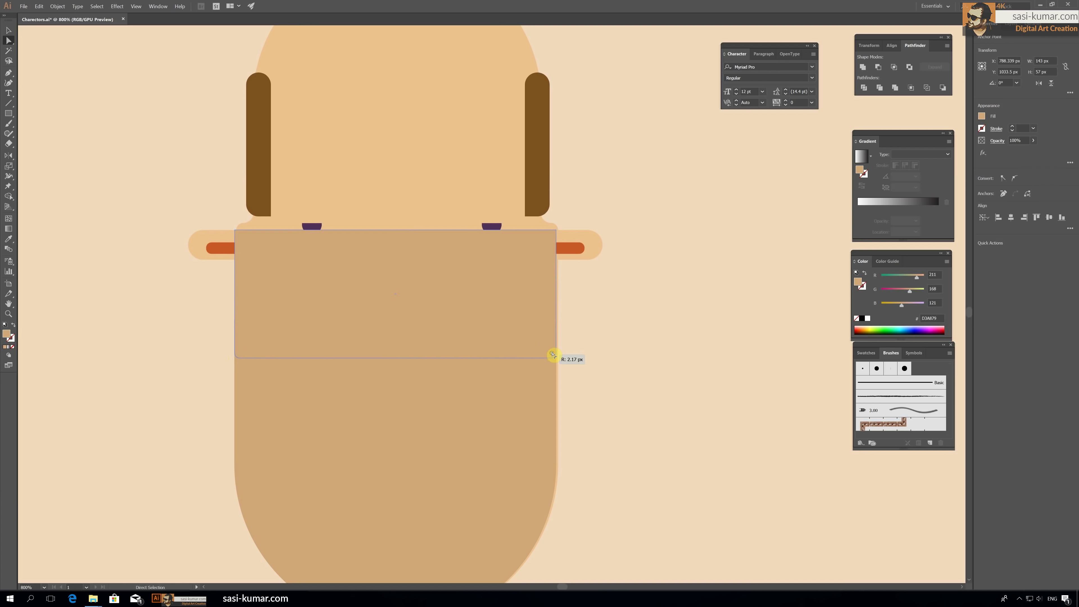
pyautogui.moveTo(552, 355); pyautogui.dragTo(554, 271)
# Step: Cut the rounded rectangle out of the beard with Pathfinder Minus Front
pyautogui.click(8, 29)
pyautogui.click(416, 468)
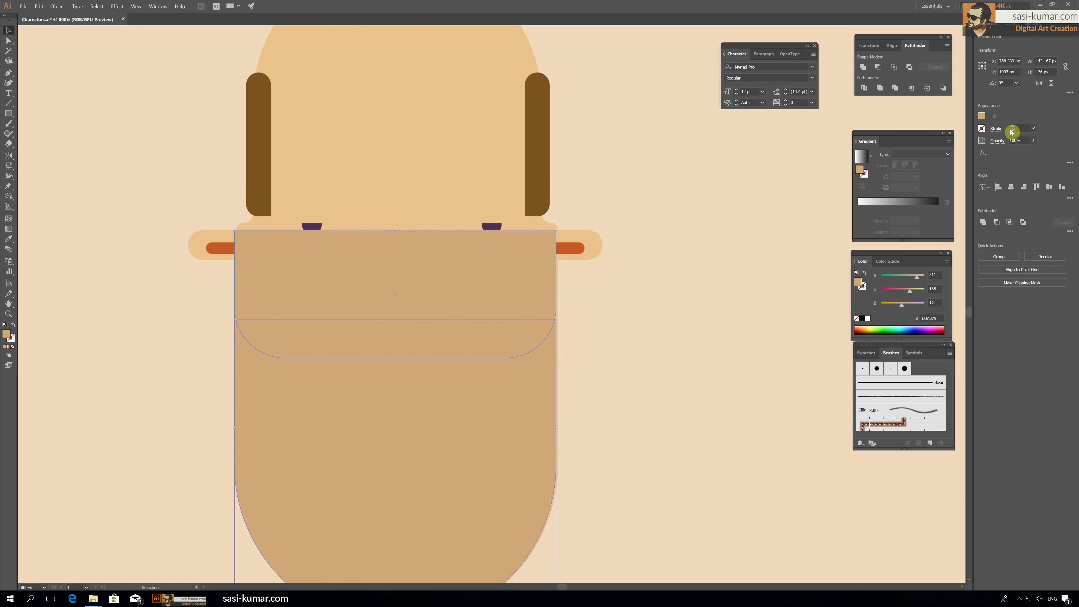
pyautogui.click(996, 222)
pyautogui.scroll(-2, 433, 369)
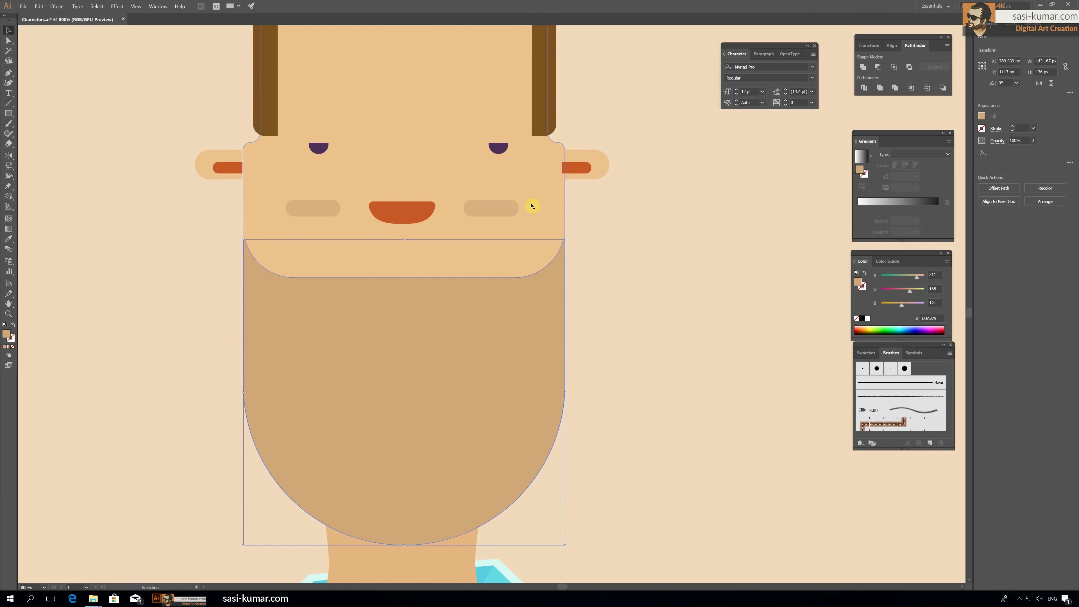
pyautogui.click(644, 293)
pyautogui.scroll(2, 639, 314)
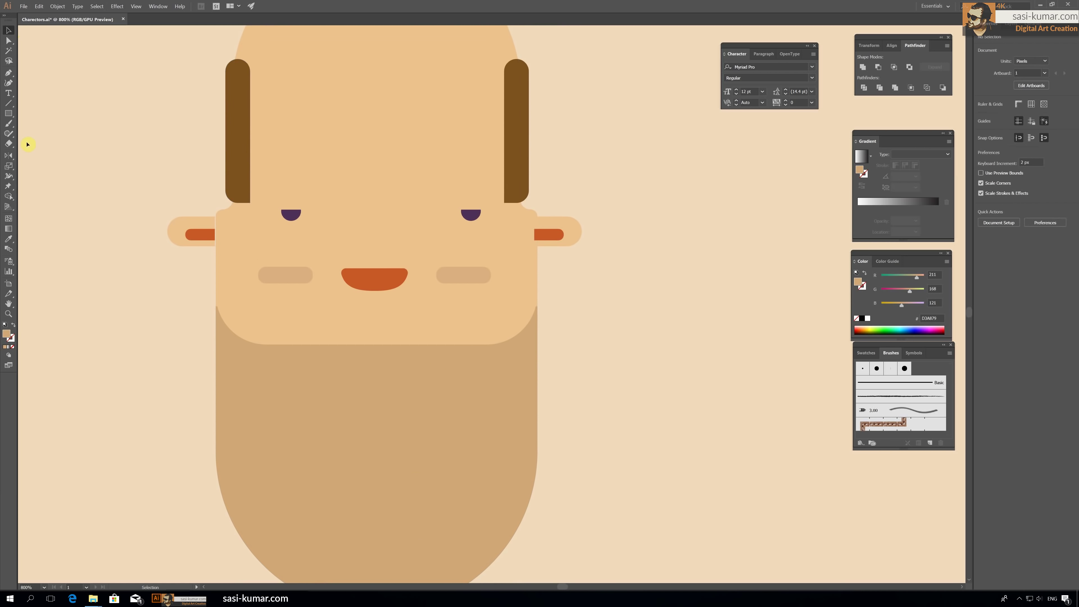
# Step: Draw a brown rectangle just below the mouth
pyautogui.click(8, 113)
pyautogui.moveTo(325, 293); pyautogui.dragTo(439, 387)
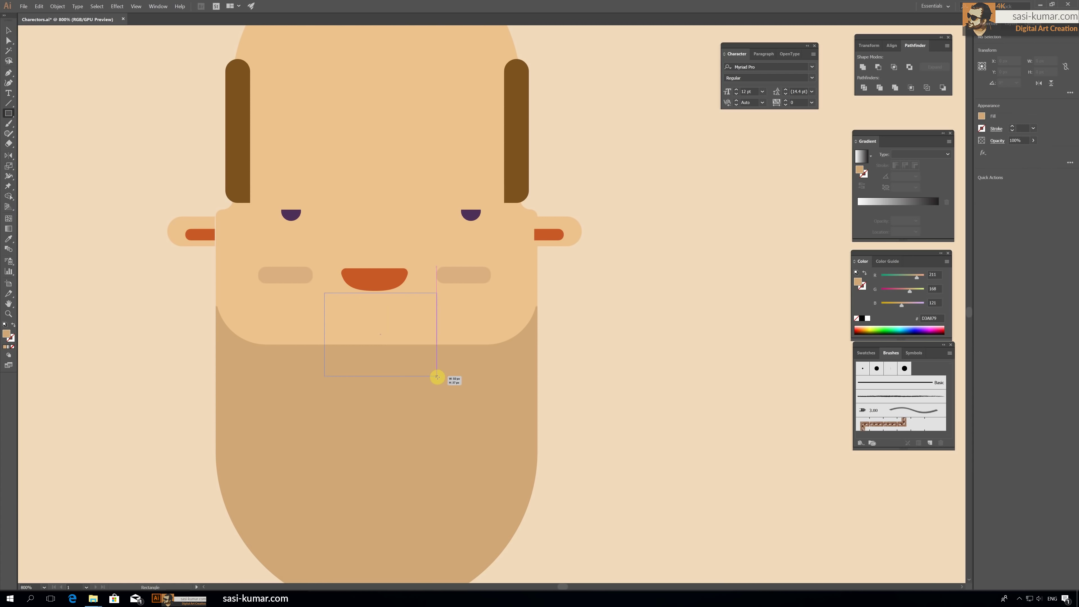
pyautogui.press('i')
pyautogui.click(516, 106)
pyautogui.press('v')
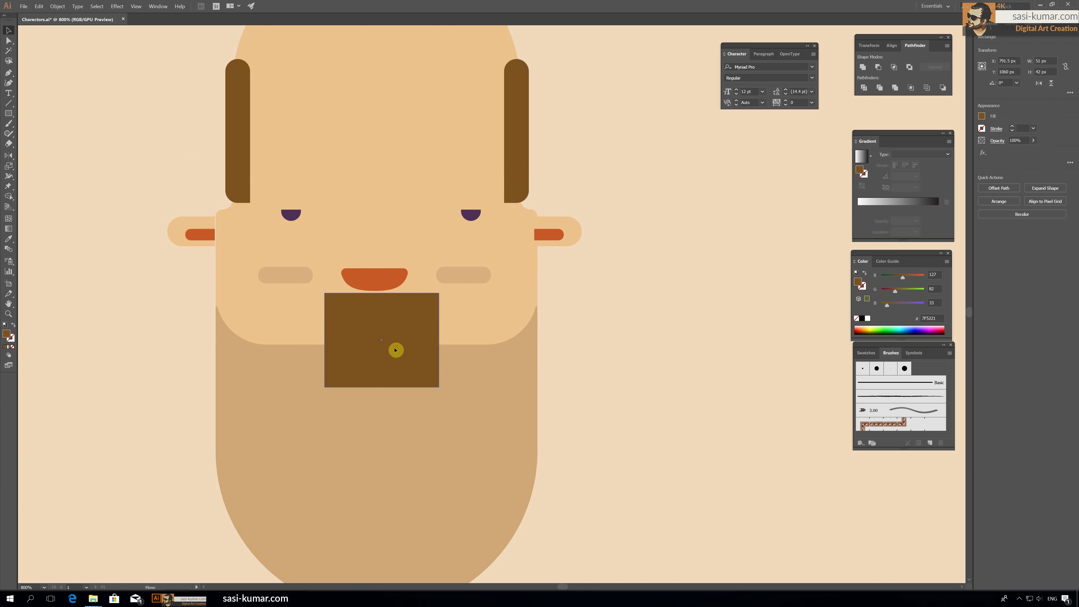
pyautogui.moveTo(395, 350); pyautogui.dragTo(391, 350)
pyautogui.keyDown('shift'); pyautogui.click(436, 419); pyautogui.keyUp('shift')
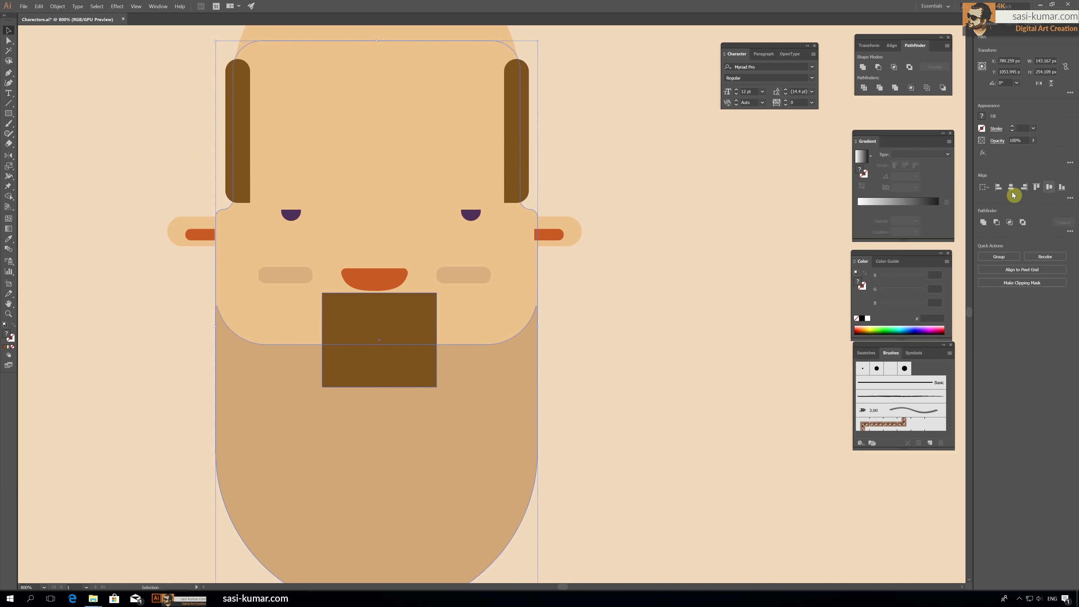
pyautogui.click(653, 279)
# Step: Round the brown block's top corners with Direct Selection
pyautogui.press('a')
pyautogui.click(324, 295)
pyautogui.keyDown('shift'); pyautogui.click(431, 296); pyautogui.keyUp('shift')
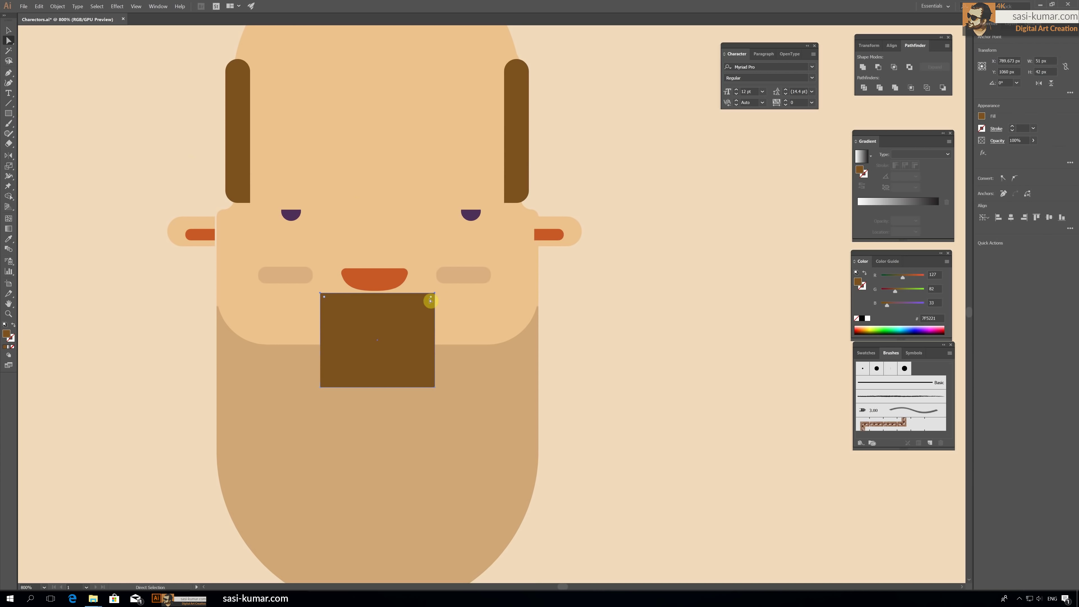
pyautogui.moveTo(430, 299); pyautogui.dragTo(419, 341)
# Step: Split the block with a horizontal line via Pathfinder Divide and delete the lower piece
pyautogui.press('\\')
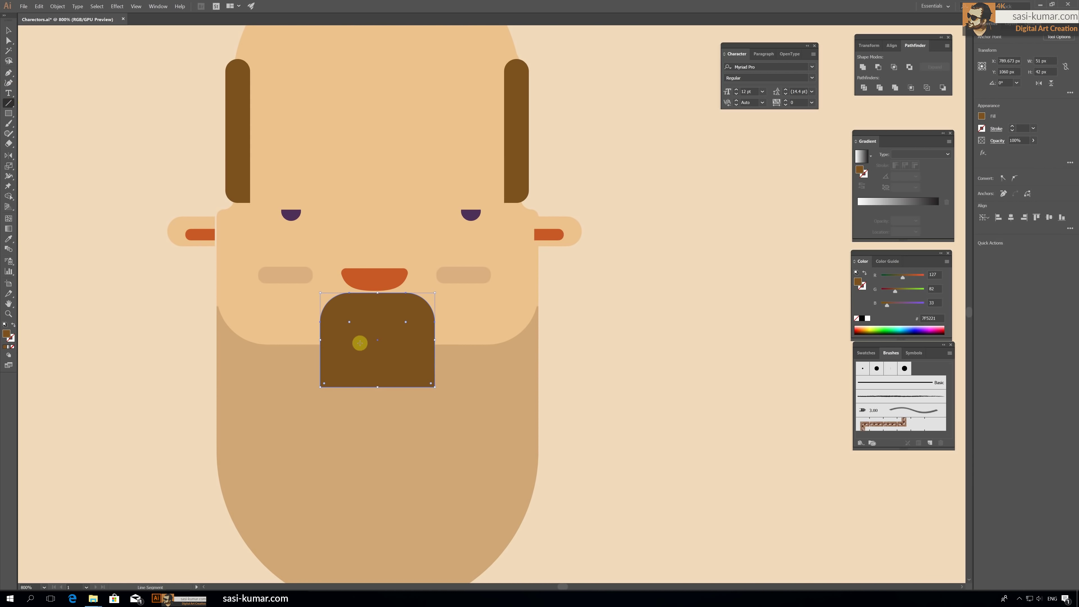
pyautogui.moveTo(314, 327); pyautogui.dragTo(446, 327)
pyautogui.press('v')
pyautogui.keyDown('shift'); pyautogui.click(400, 357); pyautogui.keyUp('shift')
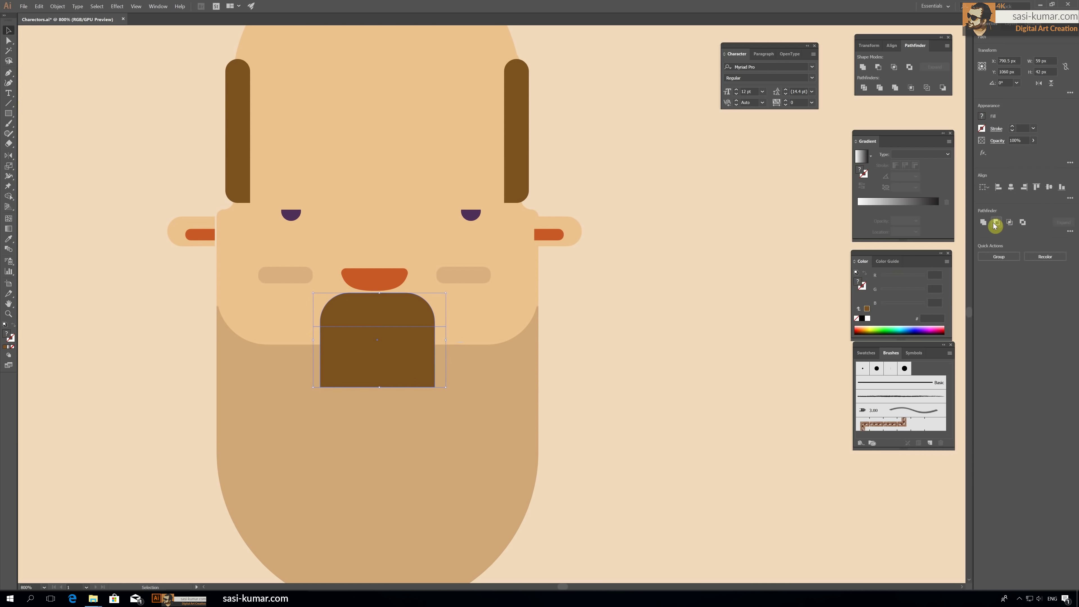
pyautogui.click(863, 88)
pyautogui.click(393, 351)
pyautogui.press('Delete')
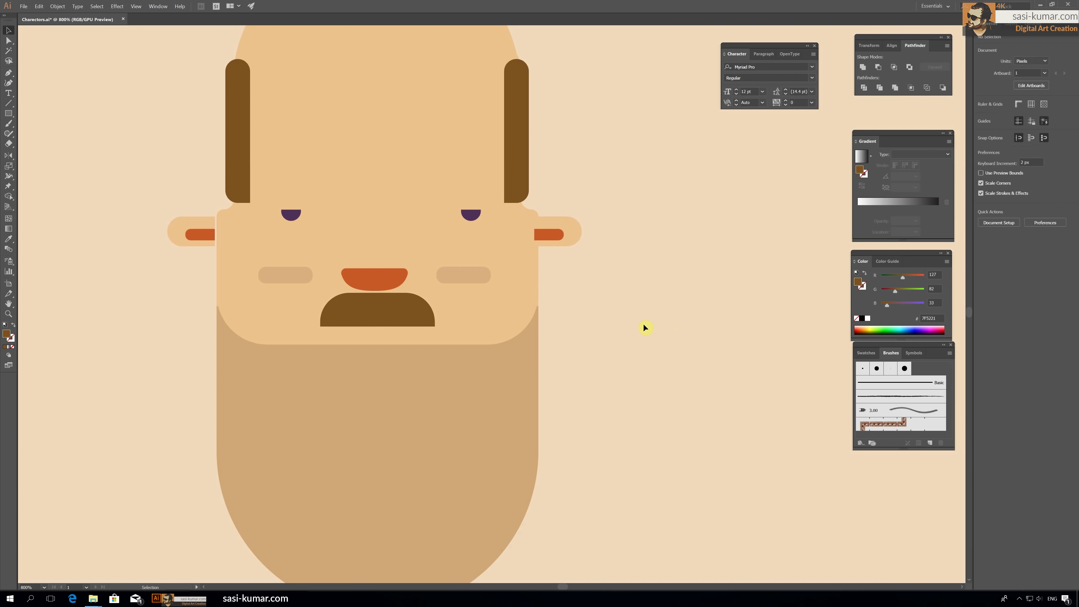
# Step: Lower the moustache and mouth, bring the mouth to front, and move the eyes down
pyautogui.moveTo(407, 319); pyautogui.dragTo(407, 337)
pyautogui.moveTo(392, 283); pyautogui.dragTo(410, 311)
pyautogui.rightClick(393, 303)
pyautogui.click(497, 422)
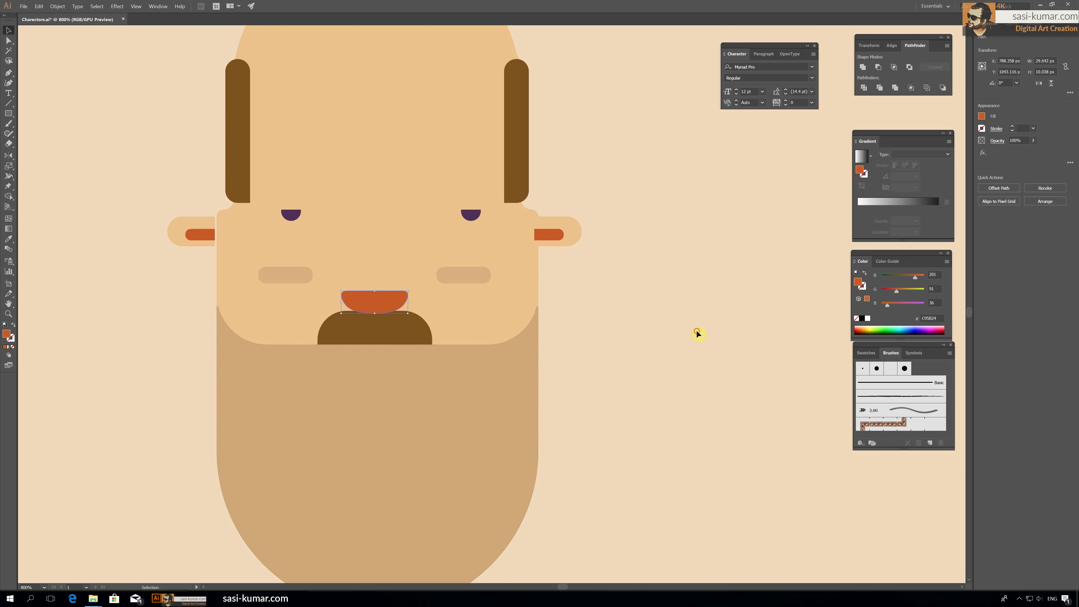
pyautogui.click(291, 214)
pyautogui.press('Down')
pyautogui.press('Down')
pyautogui.moveTo(389, 340); pyautogui.dragTo(390, 345)
pyautogui.click(676, 348)
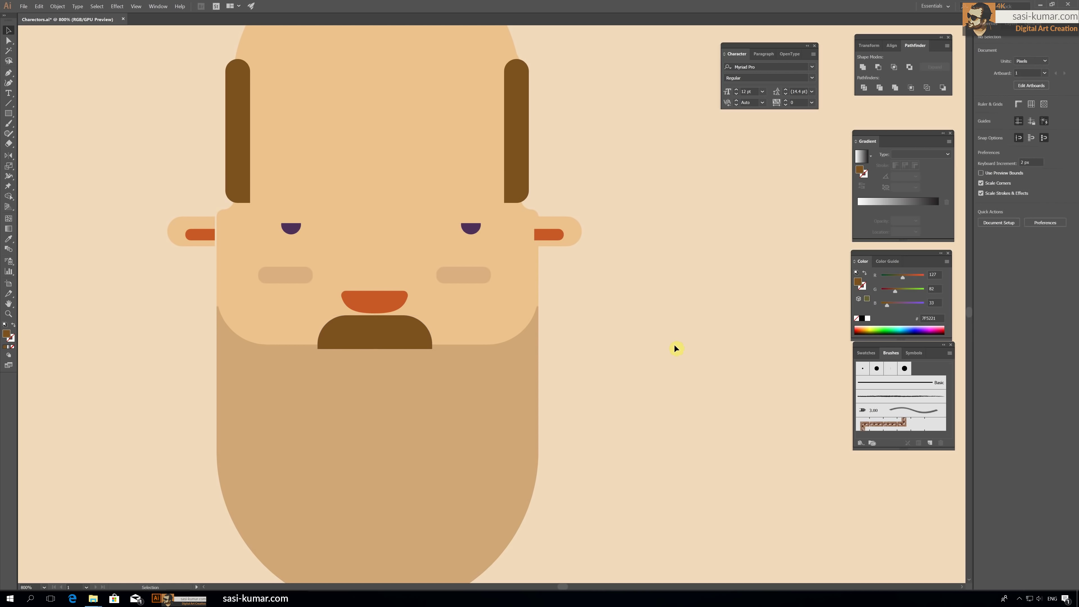
# Step: Draw a rounded capsule eyebrow and Alt-drag a copy over the left eye
pyautogui.scroll(5, 669, 356)
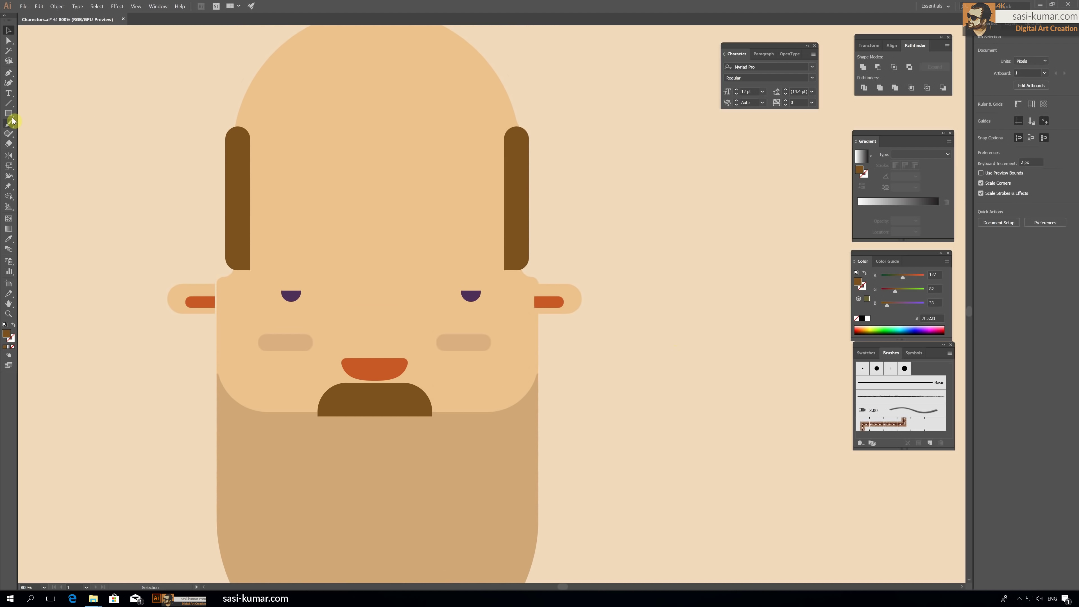
pyautogui.press('m')
pyautogui.press('a')
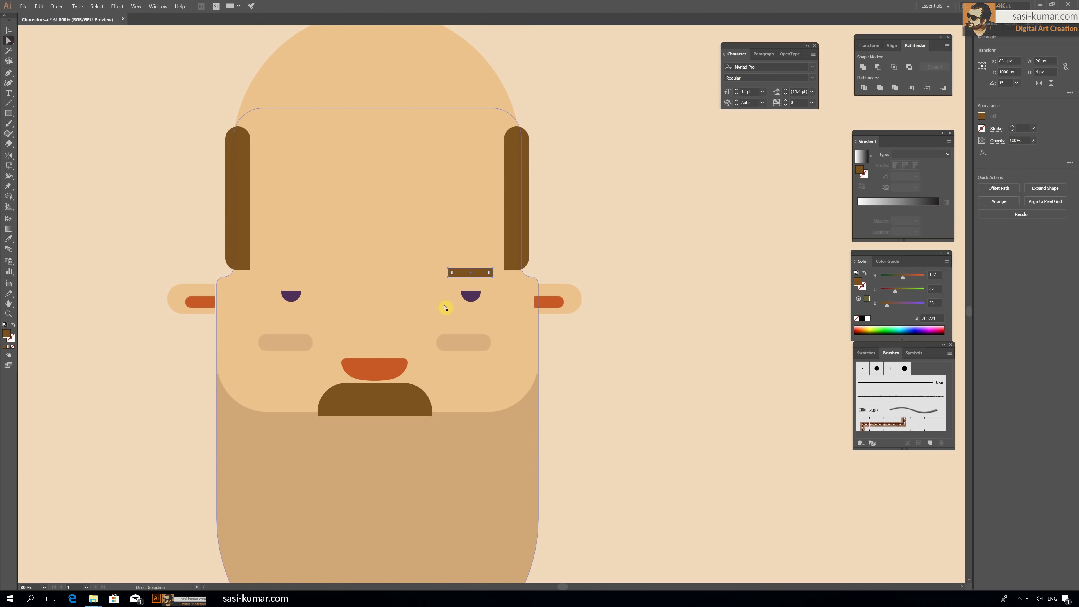
pyautogui.hotkey('ctrl', '=')
pyautogui.hotkey('ctrl', '=')
pyautogui.hotkey('ctrl', '=')
pyautogui.moveTo(403, 306); pyautogui.dragTo(410, 302)
pyautogui.hotkey('ctrl', '-')
pyautogui.hotkey('ctrl', '-')
pyautogui.hotkey('ctrl', '-')
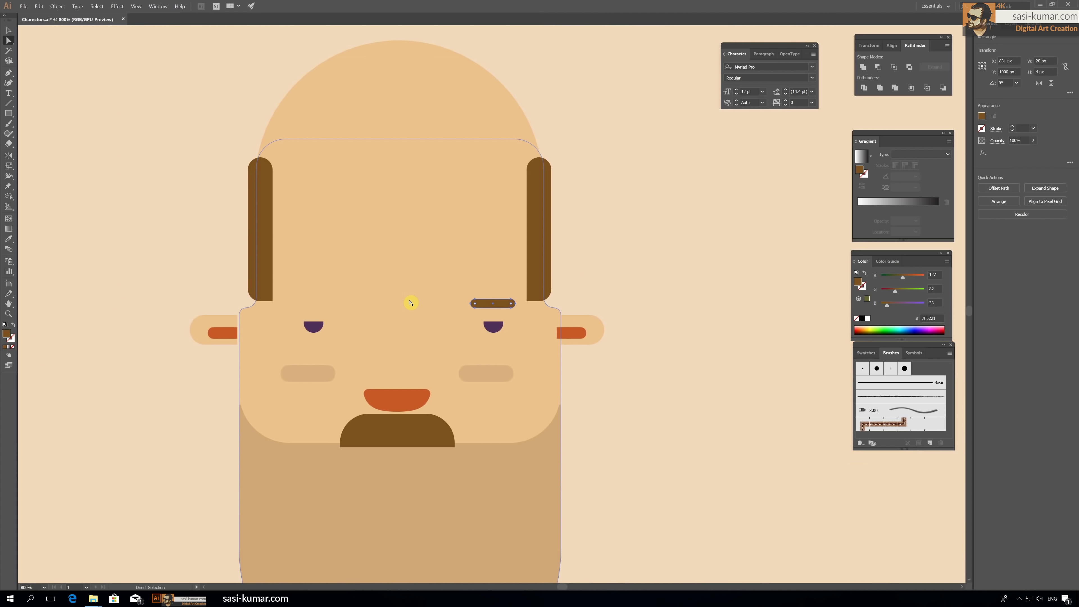
pyautogui.press('v')
pyautogui.moveTo(484, 304); pyautogui.dragTo(301, 305)
pyautogui.keyDown('shift'); pyautogui.click(510, 305); pyautogui.keyUp('shift')
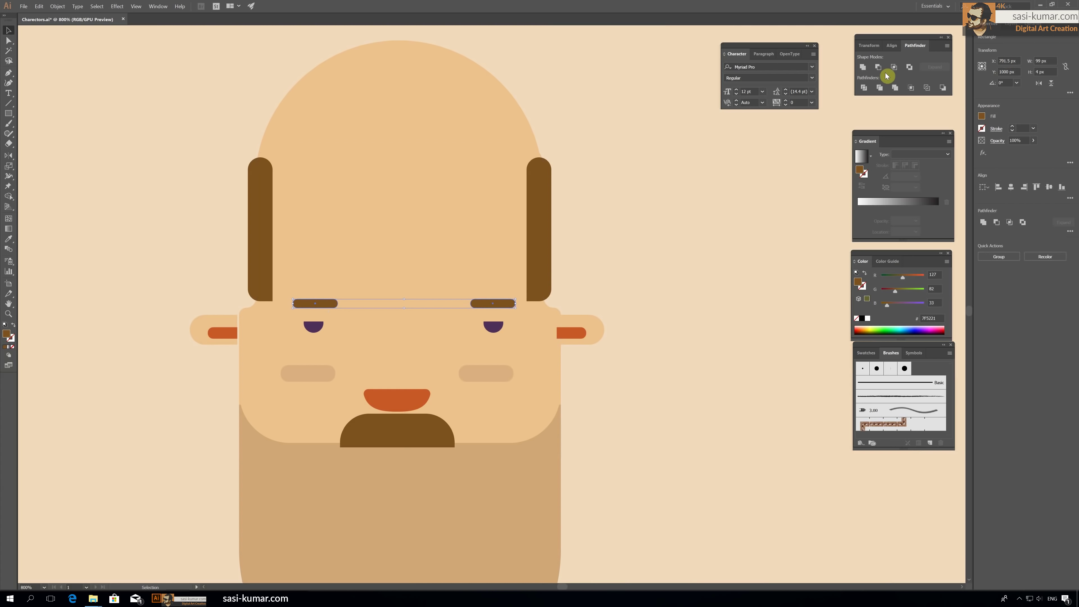
pyautogui.click(733, 260)
# Step: Try centre-aligning the head's shapes, then undo the change
pyautogui.hotkey('ctrl', '-')
pyautogui.hotkey('ctrl', '-')
pyautogui.hotkey('ctrl', '-')
pyautogui.press('v')
pyautogui.click(1011, 187)
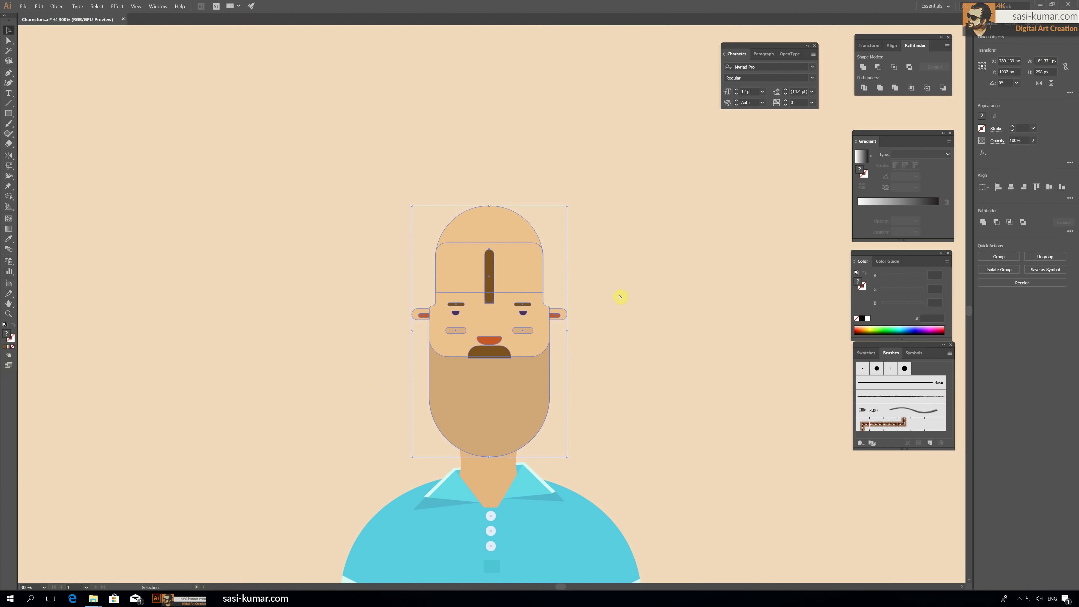
pyautogui.hotkey('ctrl', 'z')
pyautogui.click(438, 260)
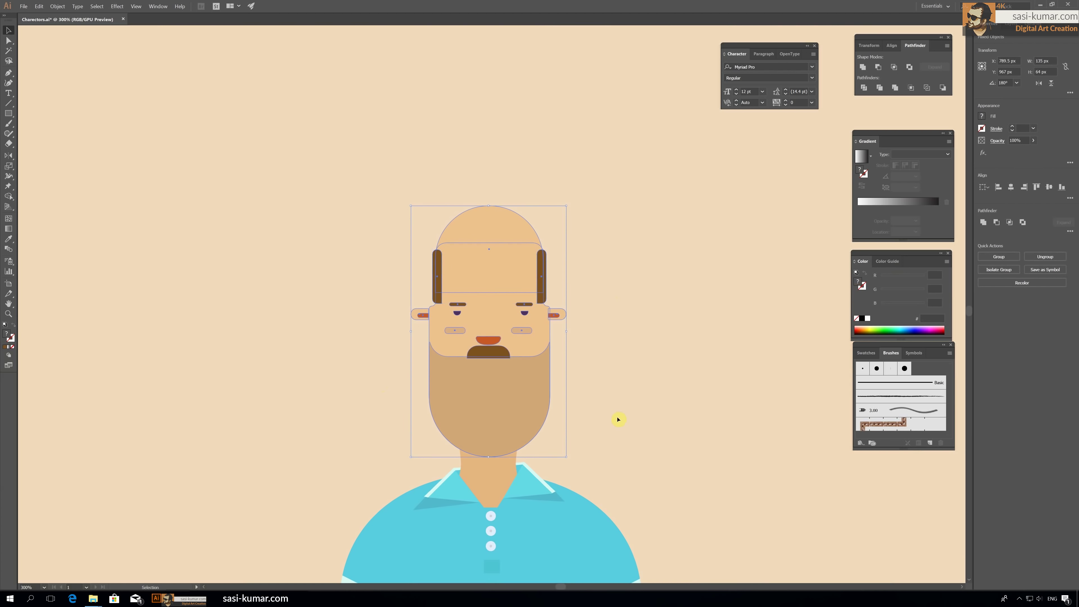
pyautogui.click(641, 268)
pyautogui.scroll(-3, 642, 268)
pyautogui.scroll(3, 641, 269)
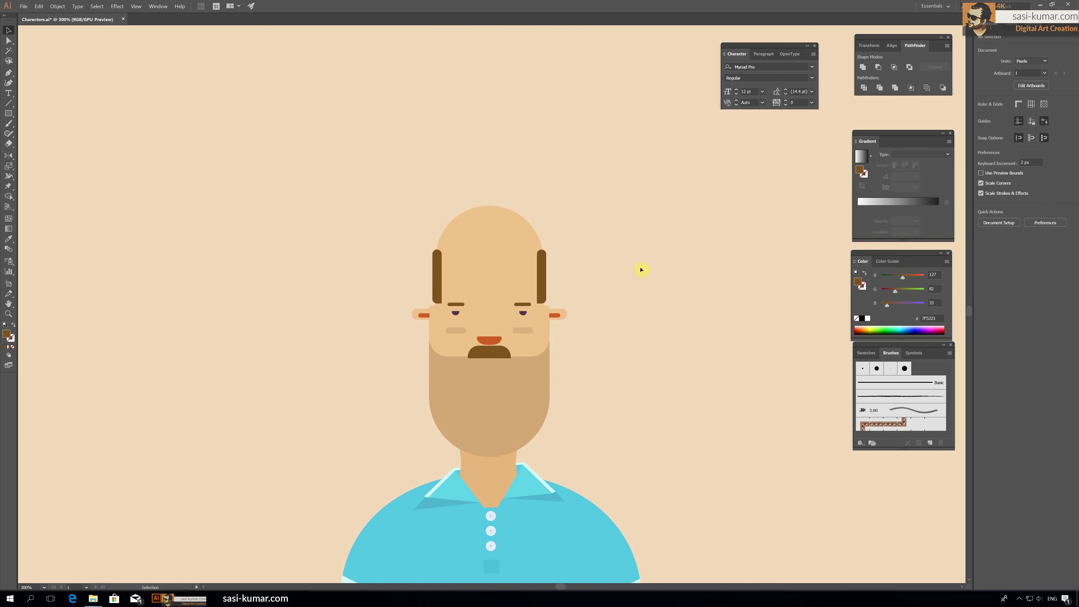
# Step: Move the small bar below the moustache and eyedrop the mouth's orange onto it
pyautogui.hotkey('ctrl', '+')
pyautogui.hotkey('ctrl', '+')
pyautogui.hotkey('ctrl', '+')
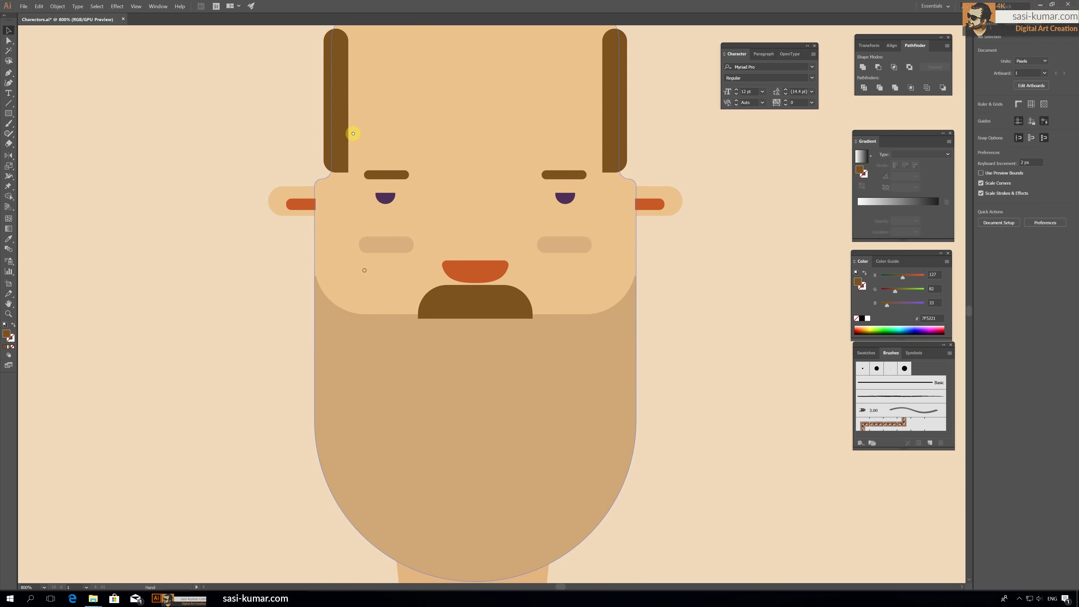
pyautogui.doubleClick(398, 164)
pyautogui.doubleClick(677, 279)
pyautogui.click(512, 302)
pyautogui.moveTo(521, 302); pyautogui.dragTo(485, 324)
pyautogui.click(457, 241)
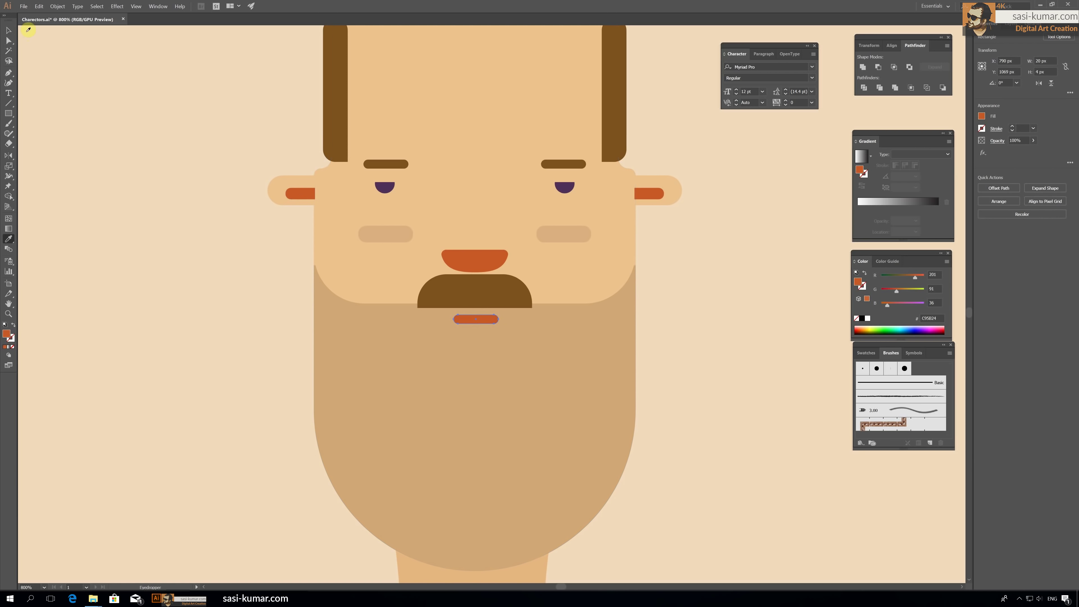
pyautogui.press('v')
pyautogui.click(217, 102)
pyautogui.moveTo(217, 101); pyautogui.dragTo(115, 305)
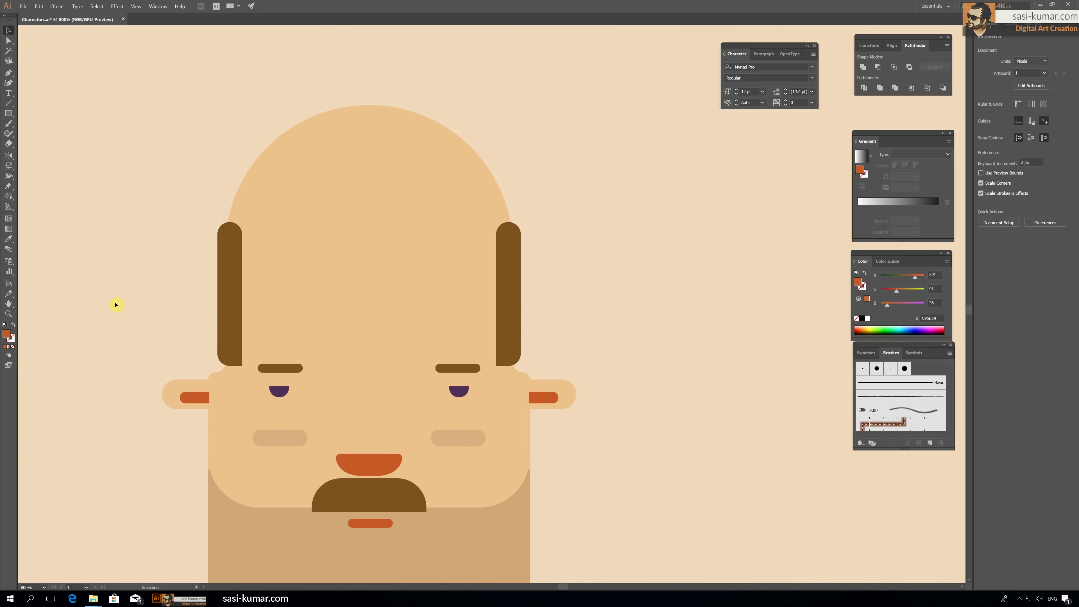
# Step: Draw a square over the head and reshape it into a thin diagonal sliver on its left side
pyautogui.moveTo(10, 116); pyautogui.dragTo(46, 124)
pyautogui.moveTo(296, 132); pyautogui.dragTo(453, 344)
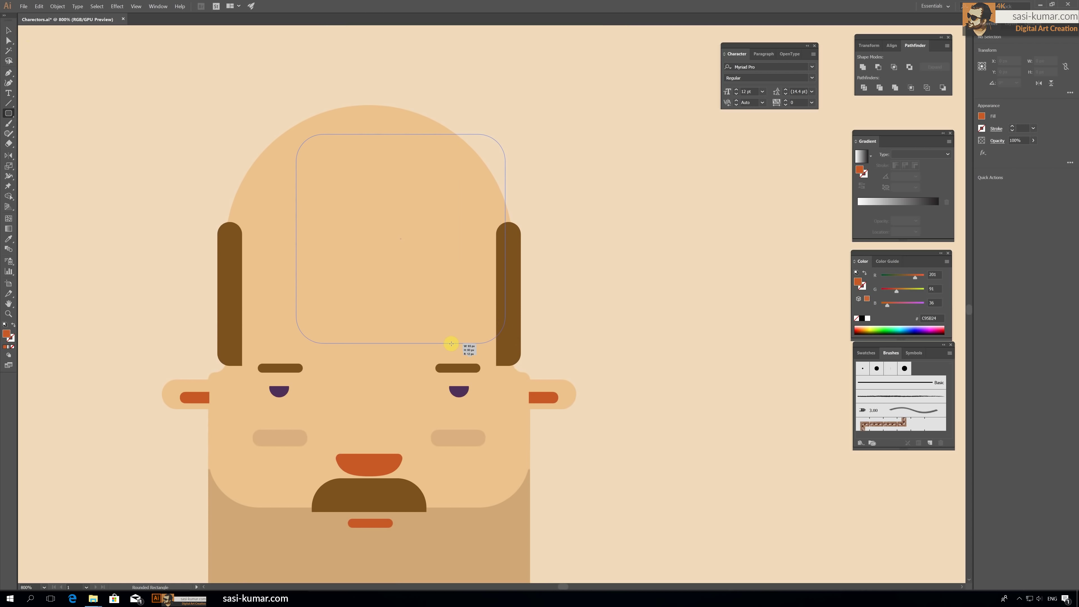
pyautogui.moveTo(8, 113); pyautogui.dragTo(38, 116)
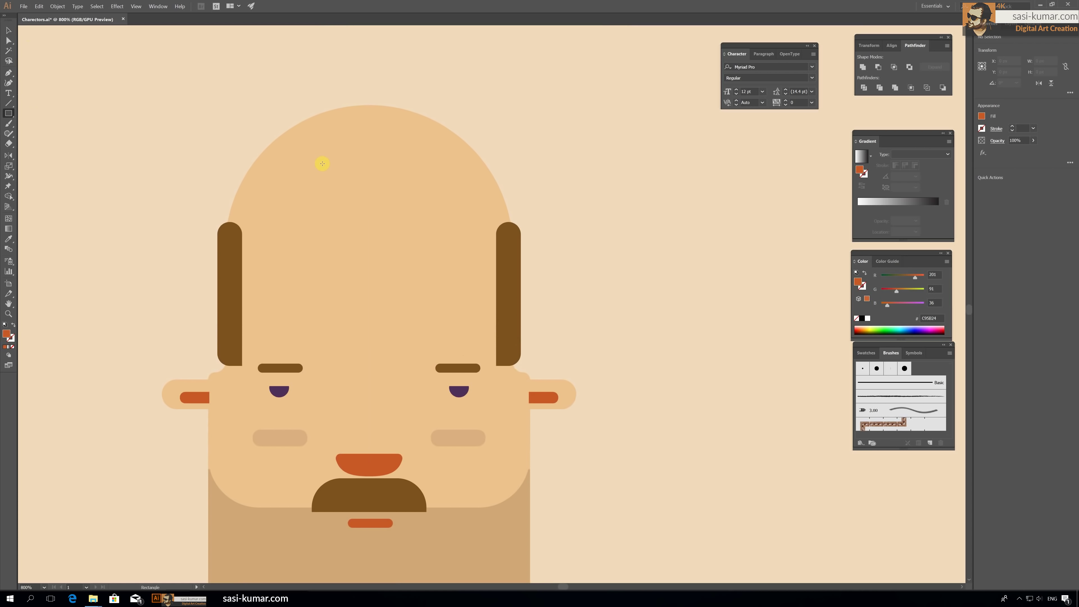
pyautogui.moveTo(307, 146); pyautogui.dragTo(513, 350)
pyautogui.press('v')
pyautogui.moveTo(378, 180)
pyautogui.mouseDown()
pyautogui.moveTo(290, 197)
pyautogui.moveTo(237, 172)
pyautogui.moveTo(325, 233)
pyautogui.mouseUp()
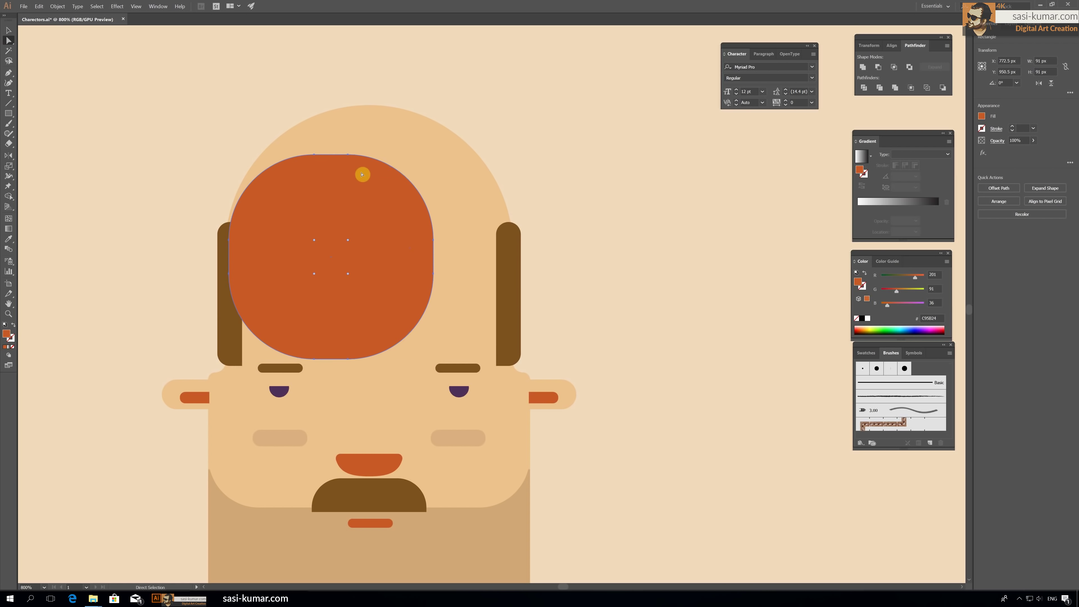
pyautogui.moveTo(434, 241); pyautogui.dragTo(315, 360)
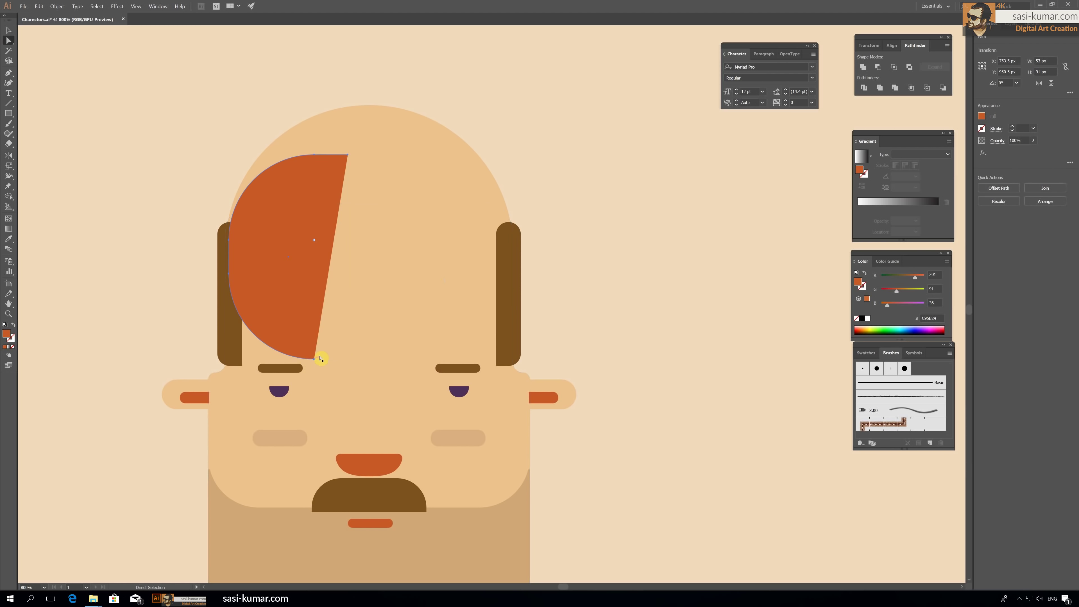
pyautogui.press('t')
# Step: Turn the sliver into a brown 6 pt stroke with round caps, sampled from the hair
pyautogui.press('i')
pyautogui.click(240, 298)
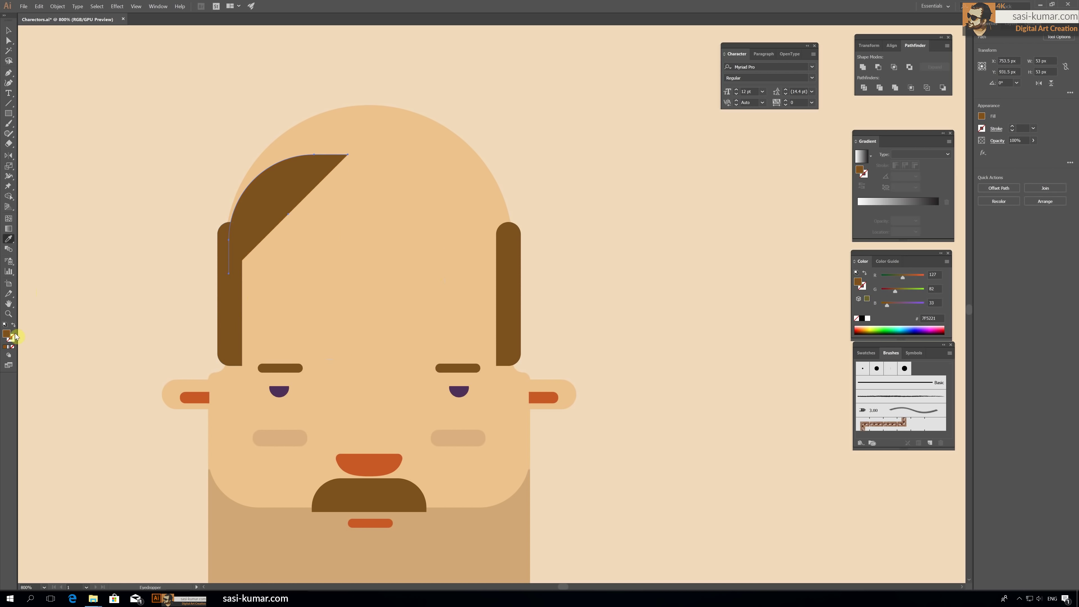
pyautogui.hotkey('shift', 'x')
pyautogui.click(1014, 128)
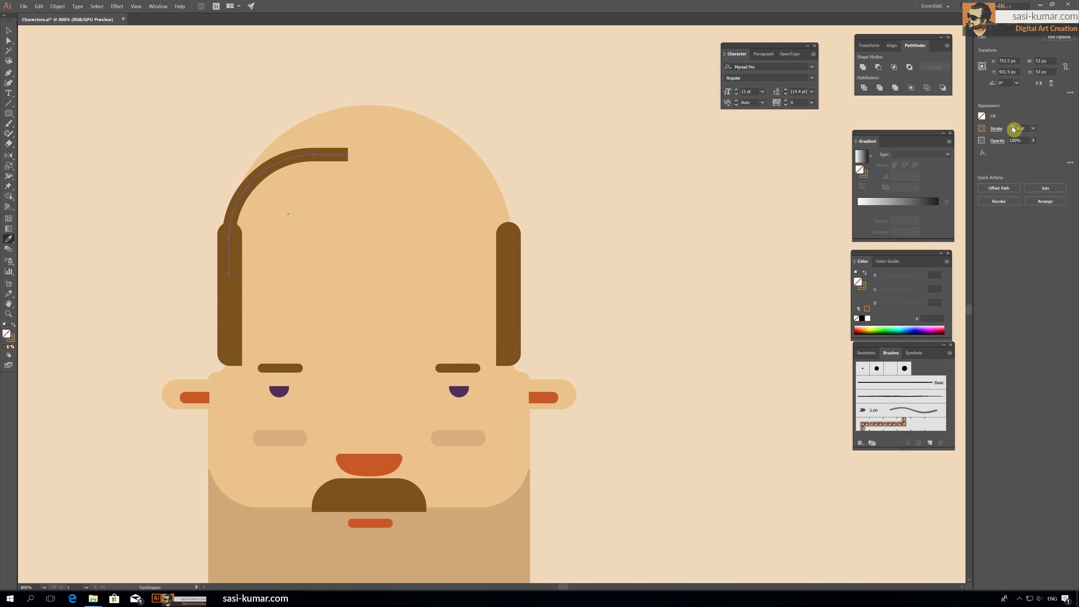
pyautogui.click(997, 128)
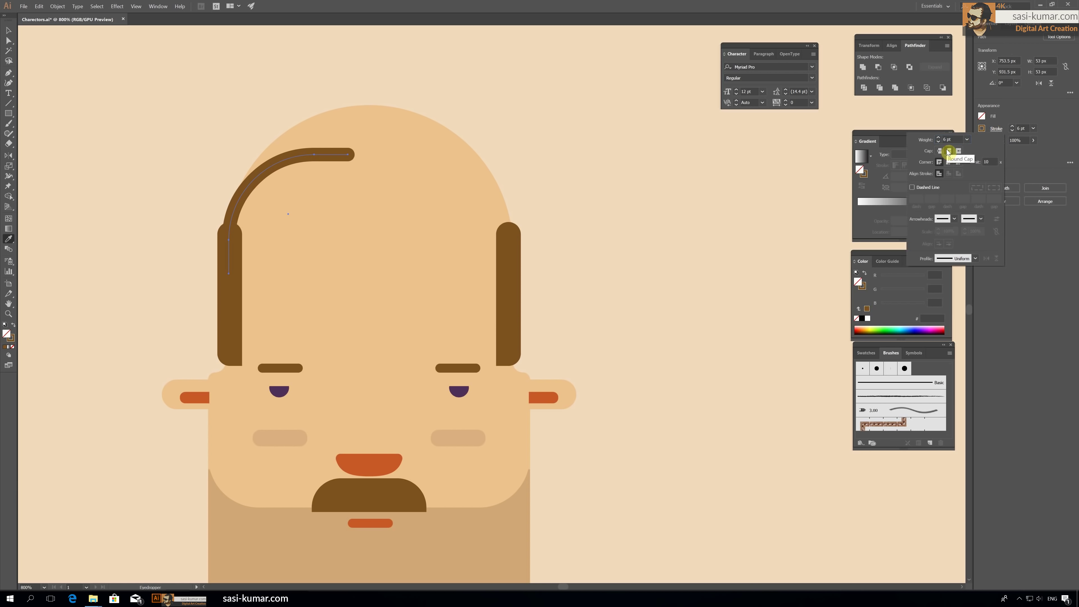
pyautogui.click(466, 83)
pyautogui.hotkey('ctrl', 'z')
# Step: Alt-drag a copy of the strand up-left and extend its lower end down the head's side
pyautogui.press('v')
pyautogui.click(342, 156)
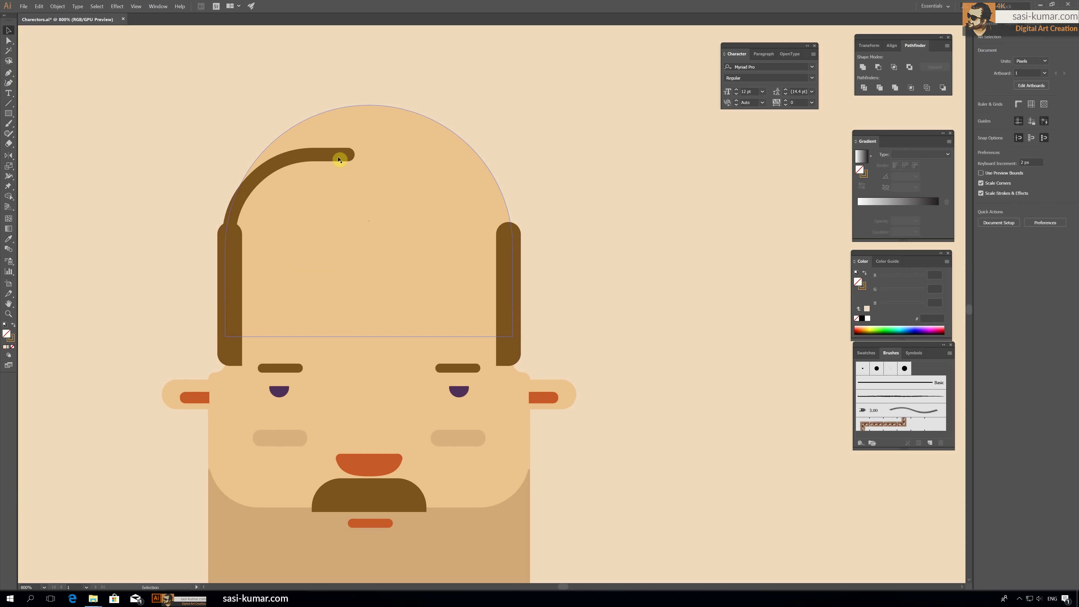
pyautogui.click(252, 185)
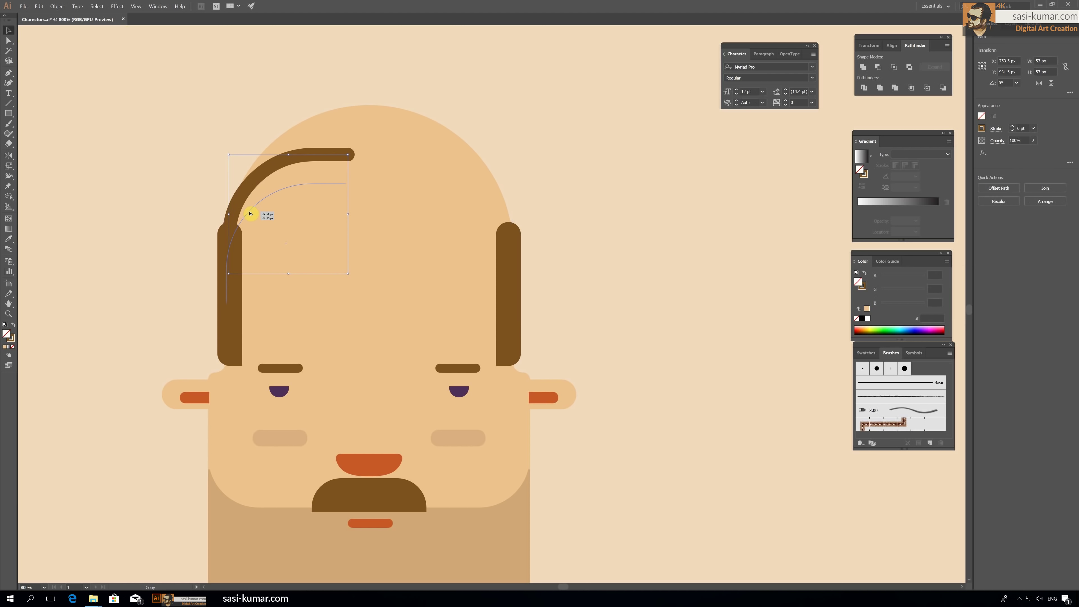
pyautogui.moveTo(249, 214); pyautogui.dragTo(264, 148)
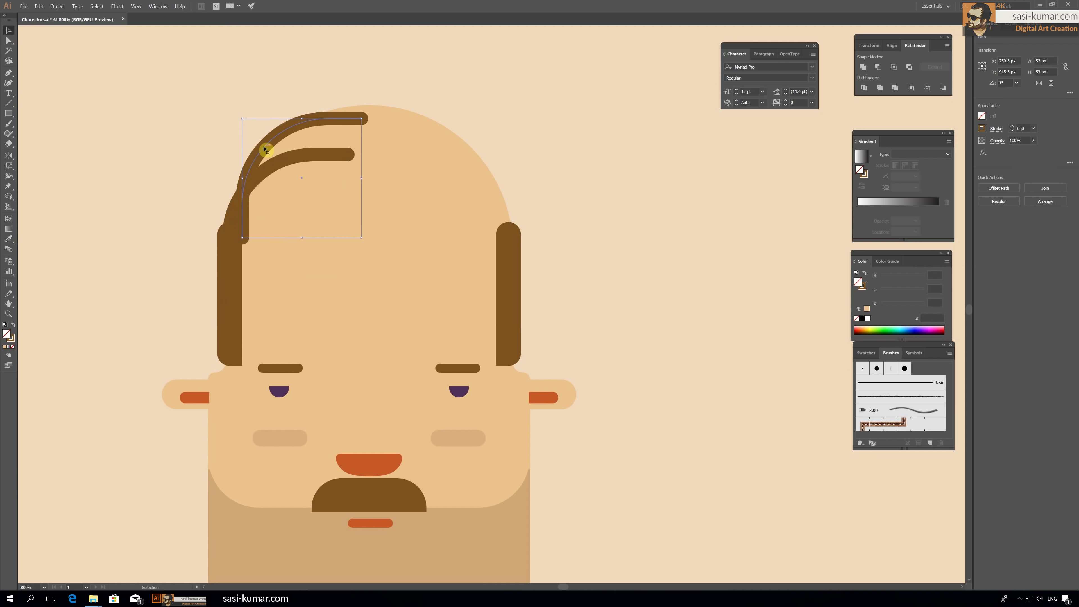
pyautogui.doubleClick(292, 127)
pyautogui.keyDown('ctrl'); pyautogui.click(243, 241); pyautogui.keyUp('ctrl')
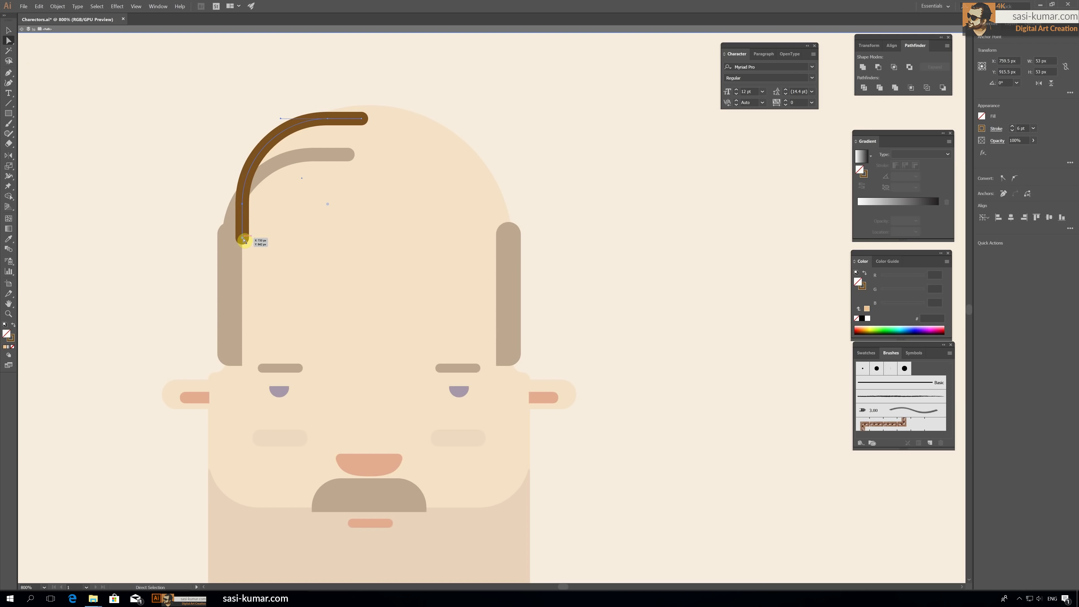
pyautogui.moveTo(243, 241); pyautogui.dragTo(234, 234)
pyautogui.press('v')
pyautogui.doubleClick(204, 125)
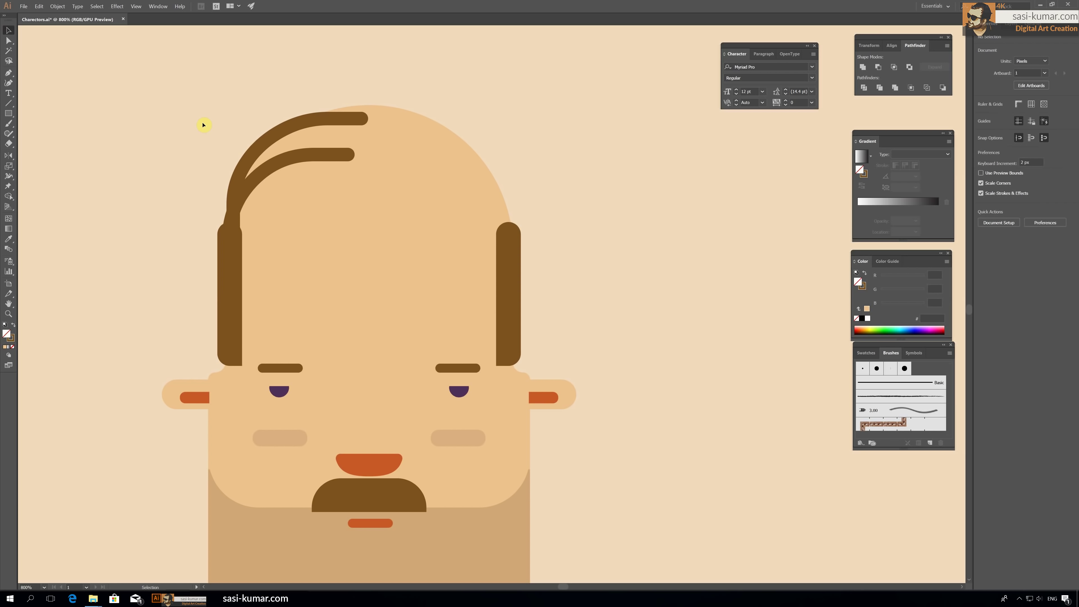
pyautogui.click(320, 161)
pyautogui.click(308, 158)
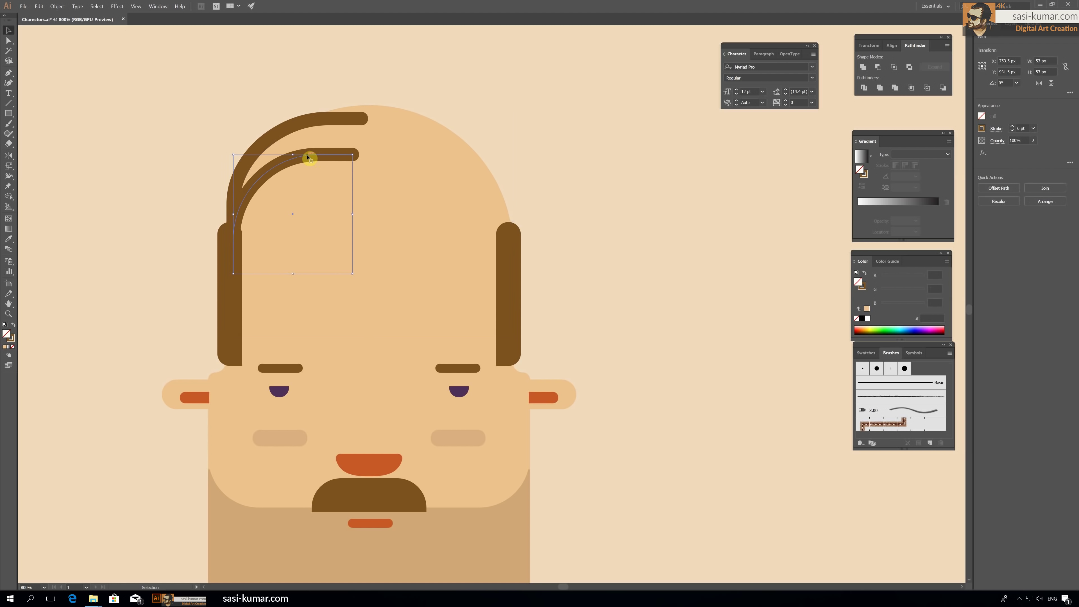
pyautogui.click(321, 88)
pyautogui.press('a')
pyautogui.hotkey('ctrl', '-')
pyautogui.hotkey('ctrl', '-')
pyautogui.hotkey('ctrl', '-')
pyautogui.hotkey('ctrl', '-')
# Step: Send the blue shirt behind the body and give the body the neck's skin tone
pyautogui.press('v')
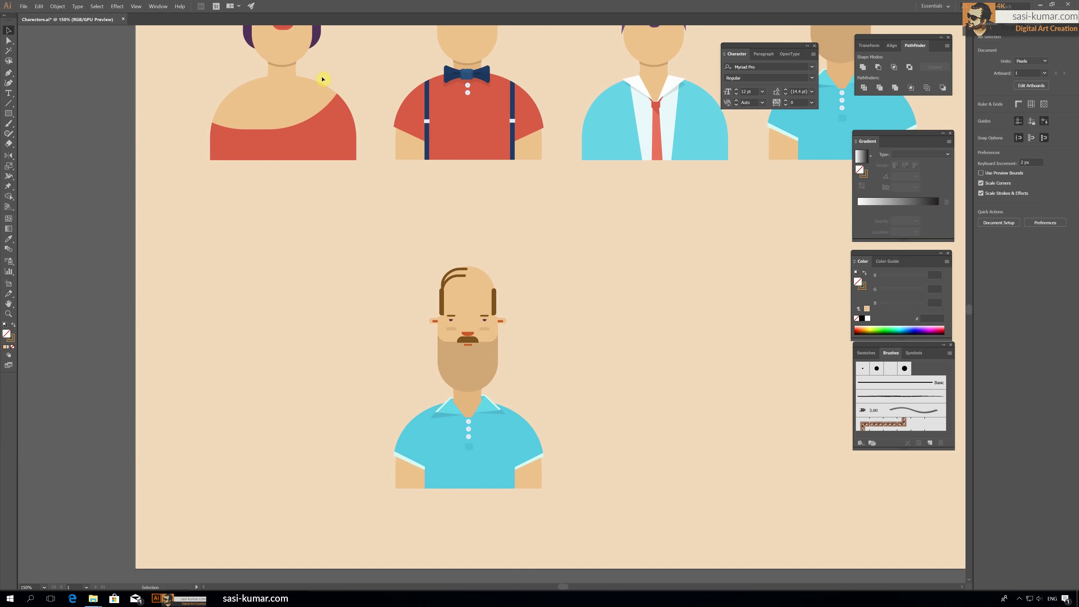
pyautogui.click(490, 411)
pyautogui.hotkey('ctrl', 'shift', '[')
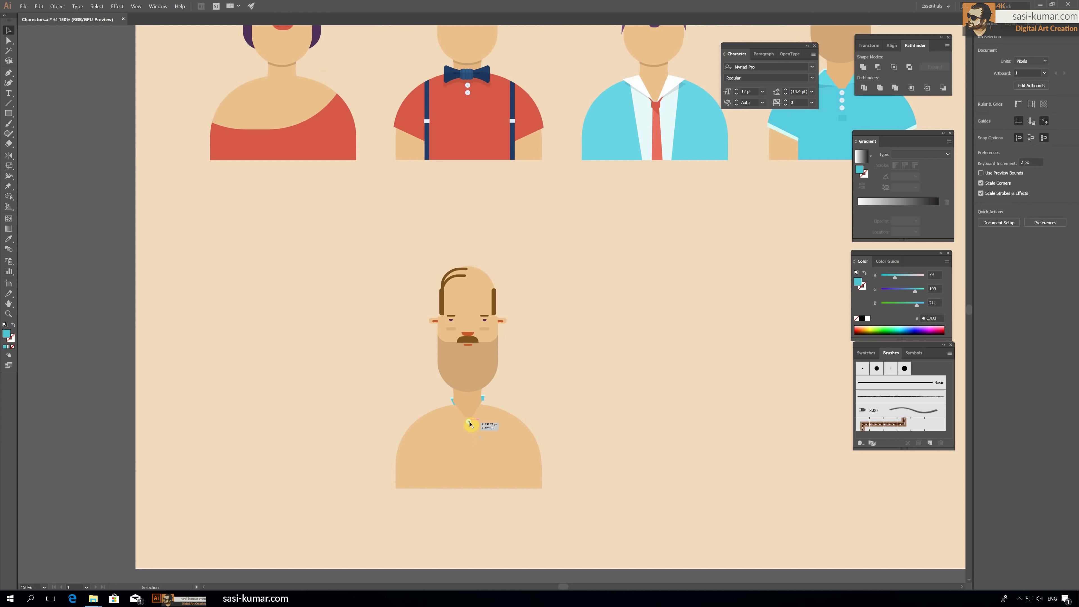
pyautogui.click(453, 441)
pyautogui.press('i')
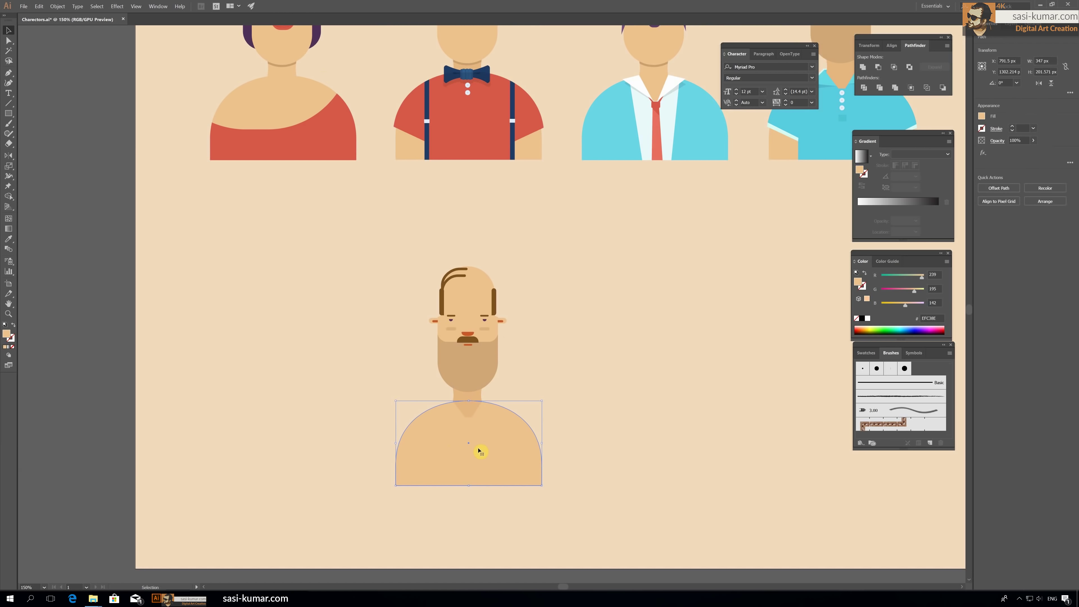
pyautogui.click(468, 395)
pyautogui.click(6, 33)
pyautogui.click(689, 324)
pyautogui.click(470, 396)
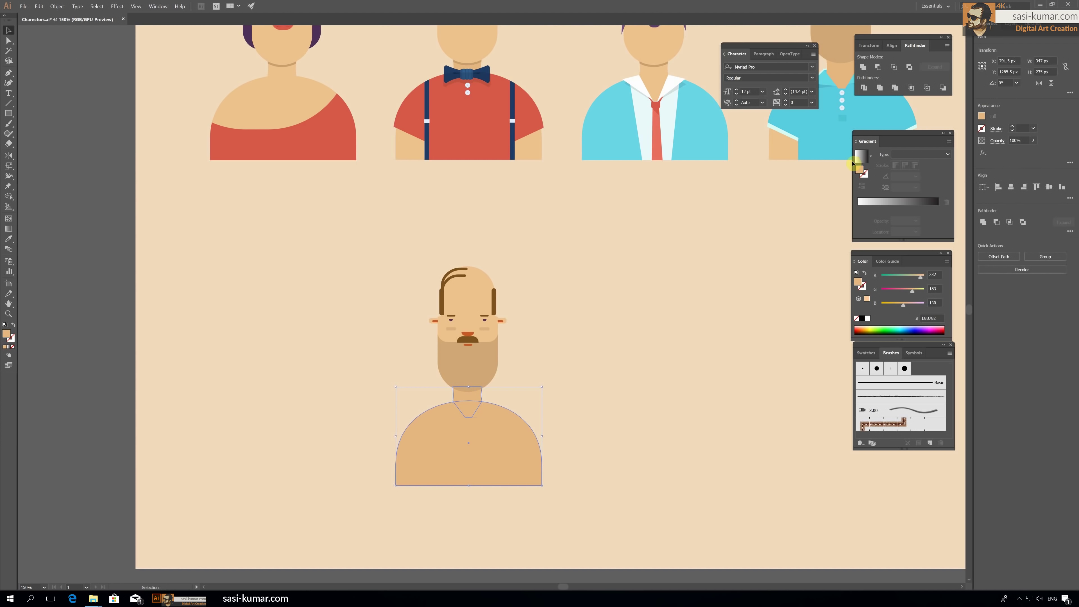
pyautogui.click(938, 247)
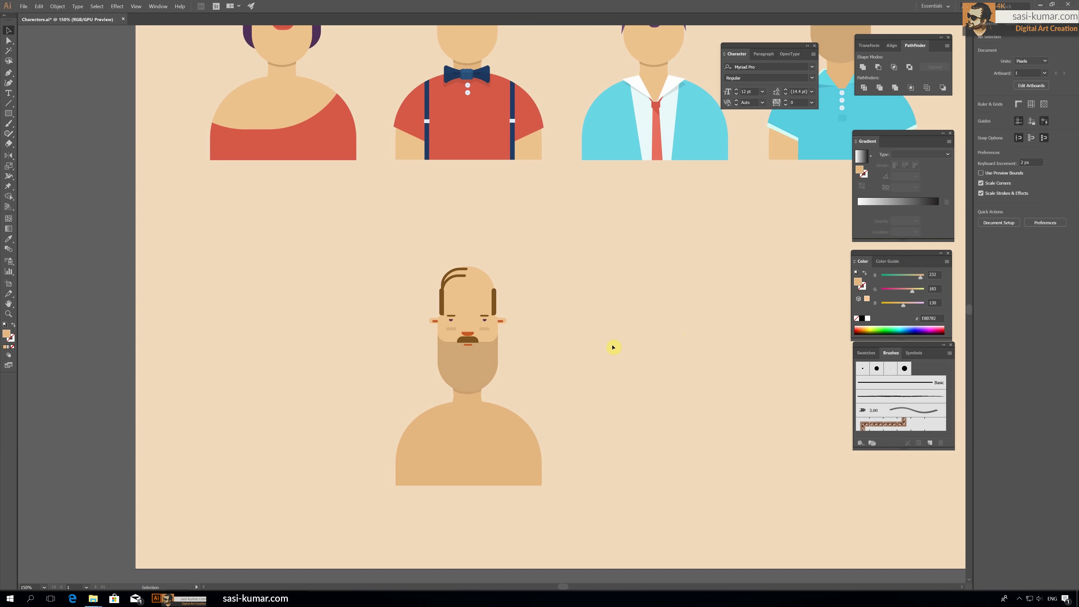
# Step: Draw a rectangle over the torso filled with cream F9F5DC
pyautogui.press('m')
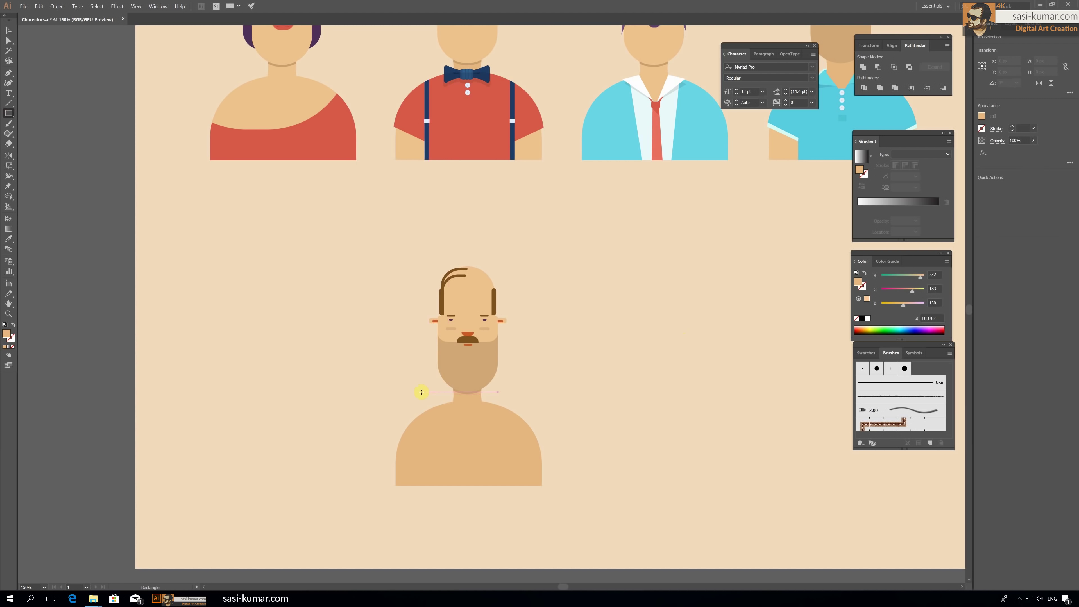
pyautogui.scroll(2, 422, 392)
pyautogui.moveTo(362, 270); pyautogui.dragTo(555, 513)
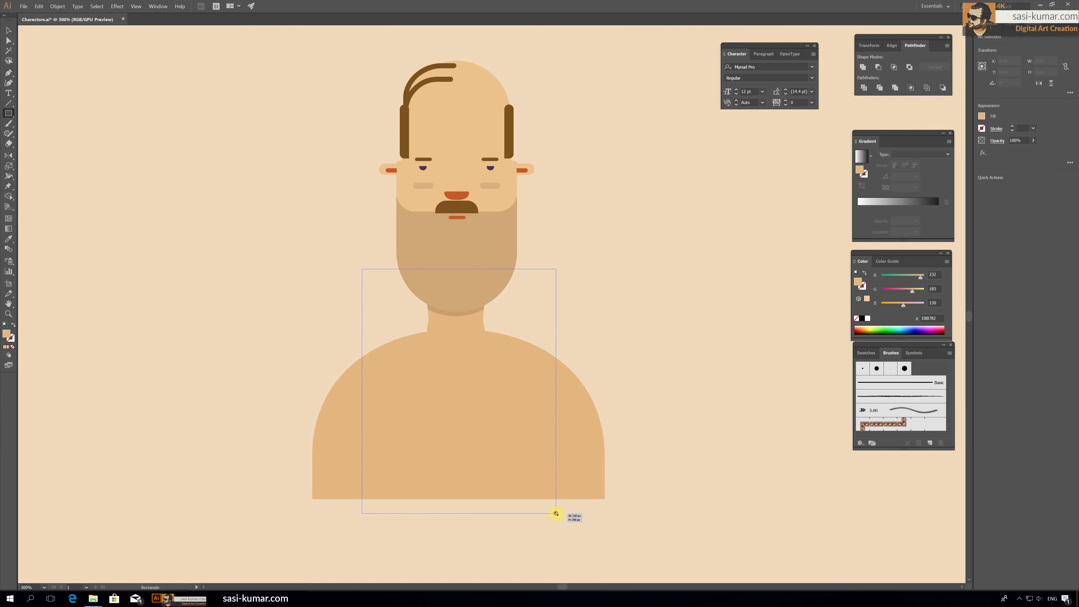
pyautogui.doubleClick(7, 334)
pyautogui.click(494, 224)
pyautogui.click(383, 134)
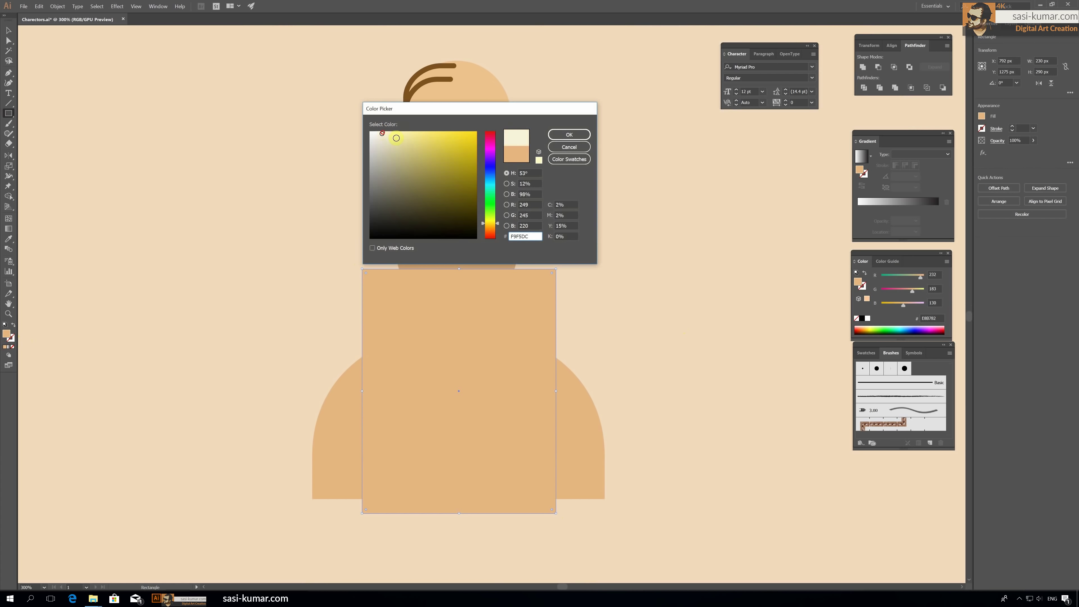
pyautogui.click(569, 134)
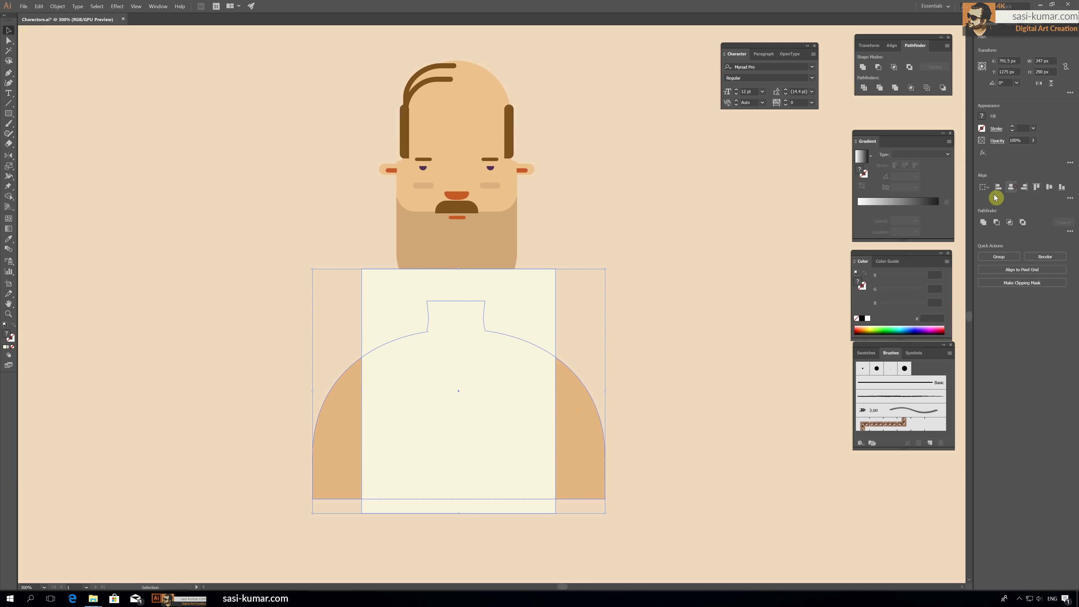
pyautogui.click(678, 272)
# Step: Intersect a cream body copy with the rectangle to form the vest
pyautogui.click(591, 434)
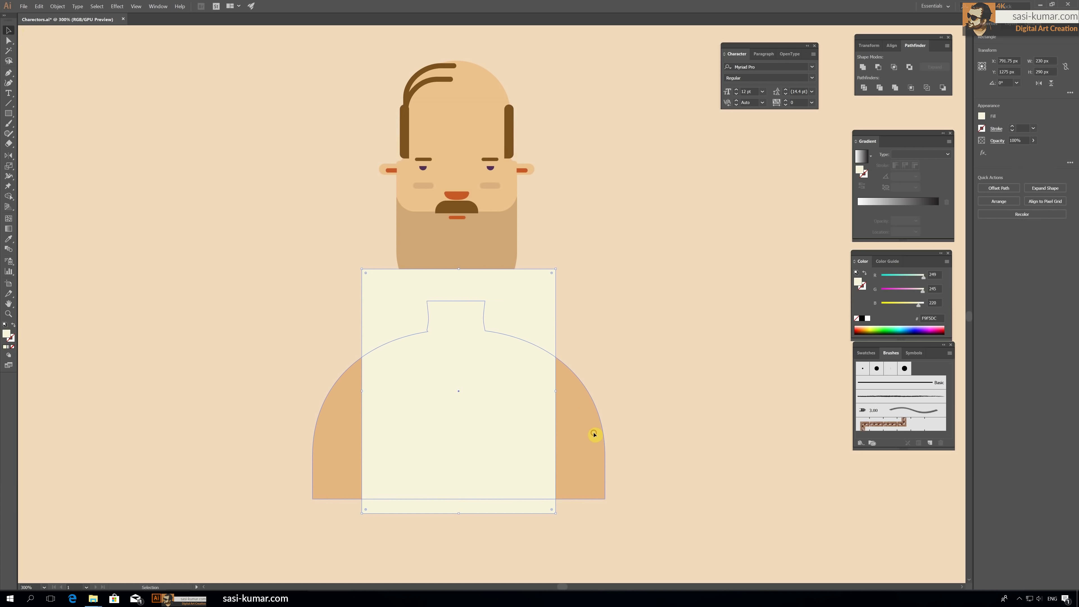
pyautogui.hotkey('ctrl', 'shift', ']')
pyautogui.click(8, 238)
pyautogui.click(499, 284)
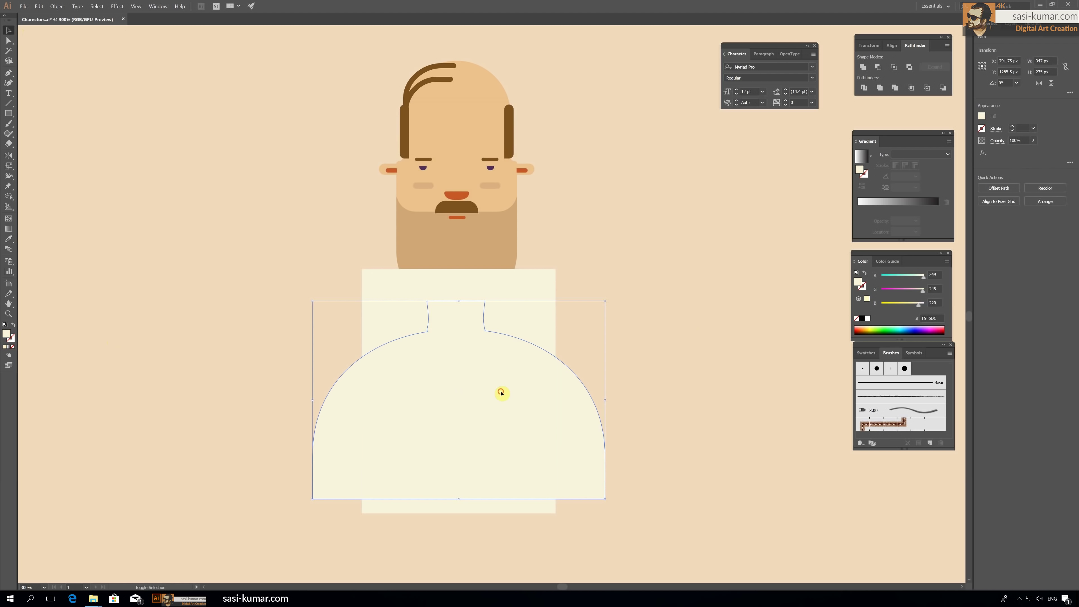
pyautogui.press('v')
pyautogui.keyDown('shift'); pyautogui.click(321, 381); pyautogui.keyUp('shift')
pyautogui.click(1016, 185)
pyautogui.click(662, 228)
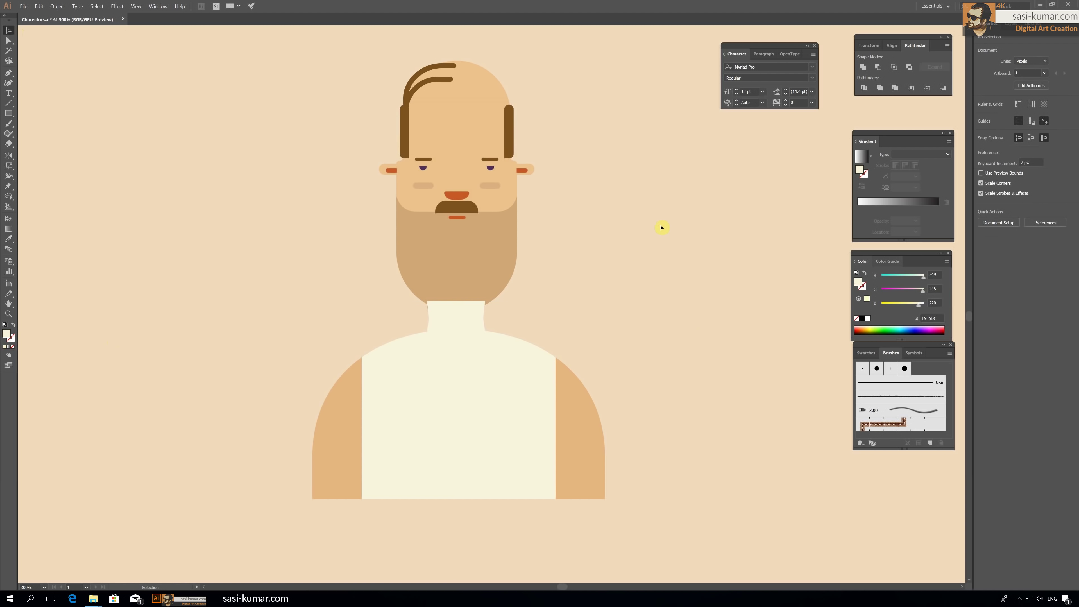
# Step: Cut a rounded neckline out of the vest with a rounded rectangle and Minus Front
pyautogui.press('m')
pyautogui.moveTo(376, 230); pyautogui.dragTo(542, 426)
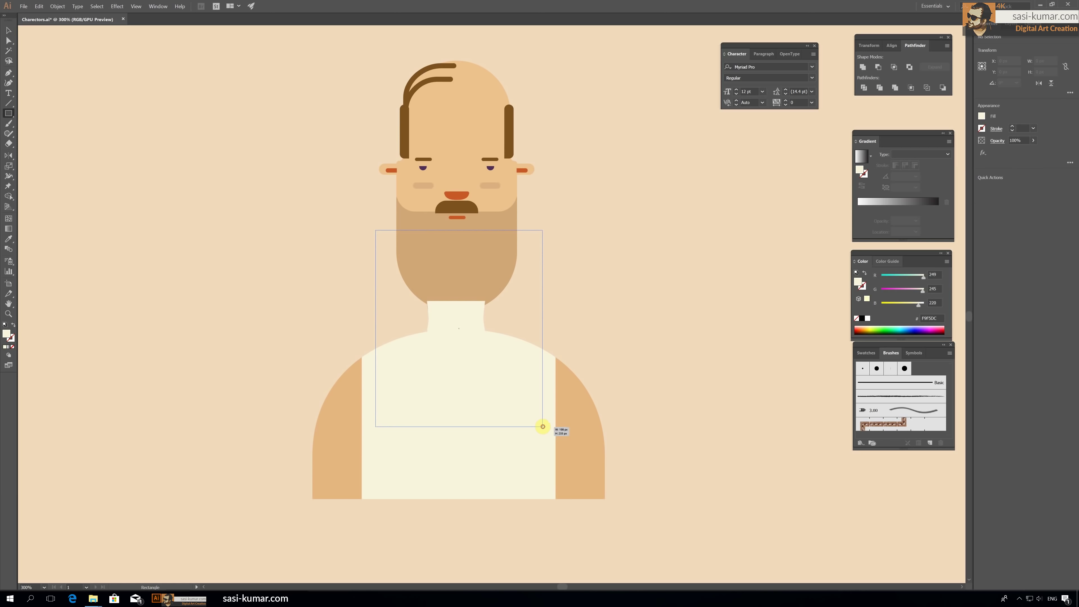
pyautogui.moveTo(377, 430)
pyautogui.mouseDown()
pyautogui.moveTo(547, 429)
pyautogui.moveTo(536, 351)
pyautogui.mouseUp()
pyautogui.click(8, 30)
pyautogui.keyDown('shift'); pyautogui.click(445, 479); pyautogui.keyUp('shift')
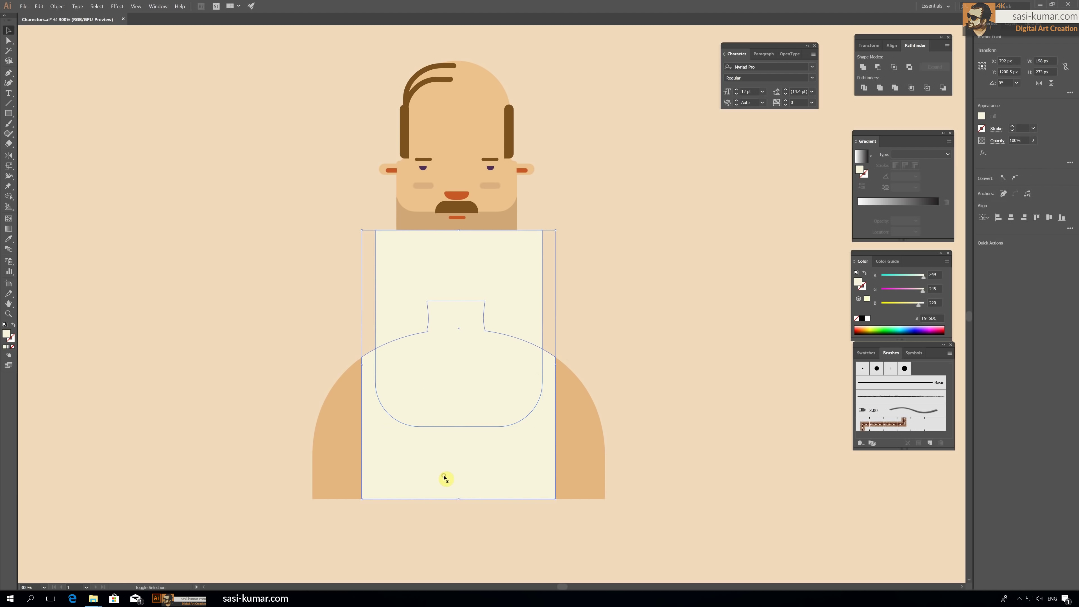
pyautogui.click(878, 67)
pyautogui.click(659, 228)
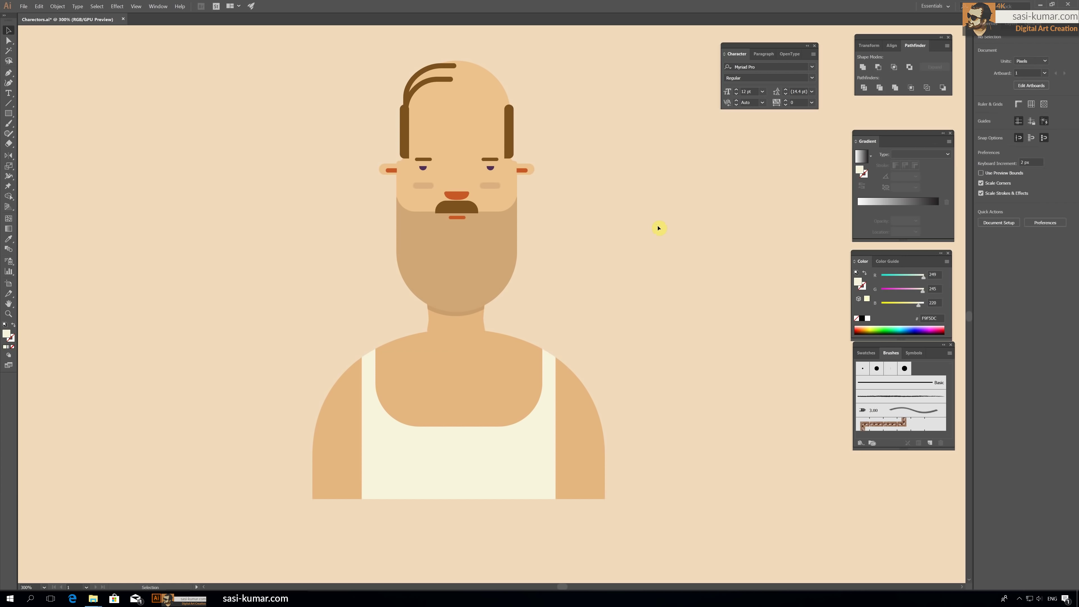
# Step: Raise the neckline's two bottom anchor points to adjust its depth
pyautogui.click(459, 468)
pyautogui.keyDown('ctrl'); pyautogui.click(499, 426); pyautogui.keyUp('ctrl')
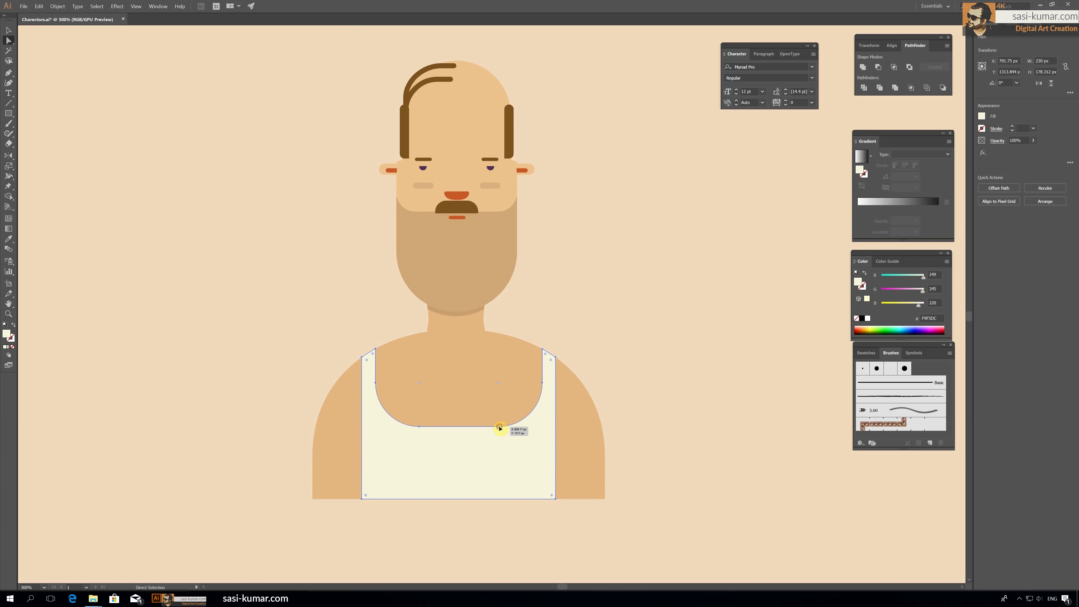
pyautogui.keyDown('shift'); pyautogui.click(419, 426); pyautogui.keyUp('shift')
pyautogui.press('Up')
pyautogui.press('Up')
pyautogui.press('Up')
pyautogui.press('Up')
pyautogui.press('Up')
pyautogui.press('Up')
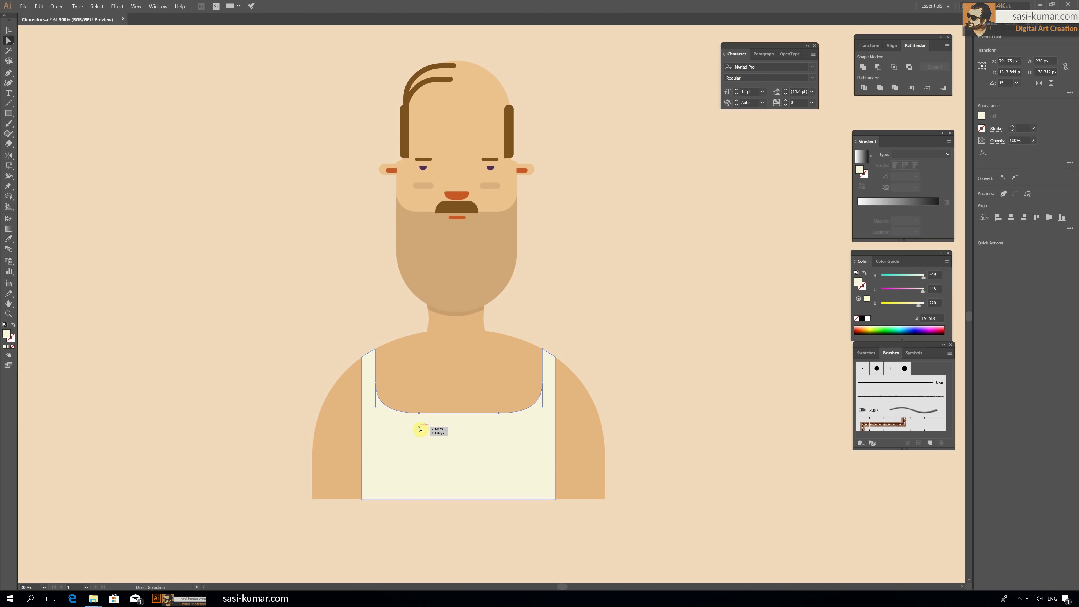
pyautogui.click(9, 31)
pyautogui.click(153, 133)
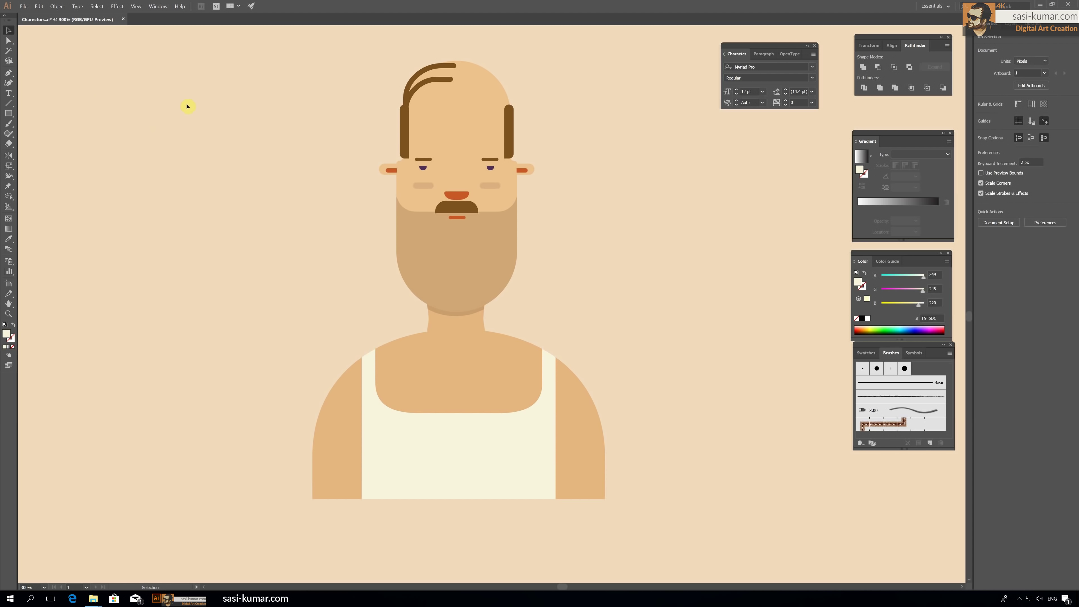
# Step: Zoom out and save the document with Ctrl+S
pyautogui.scroll(-5, 187, 106)
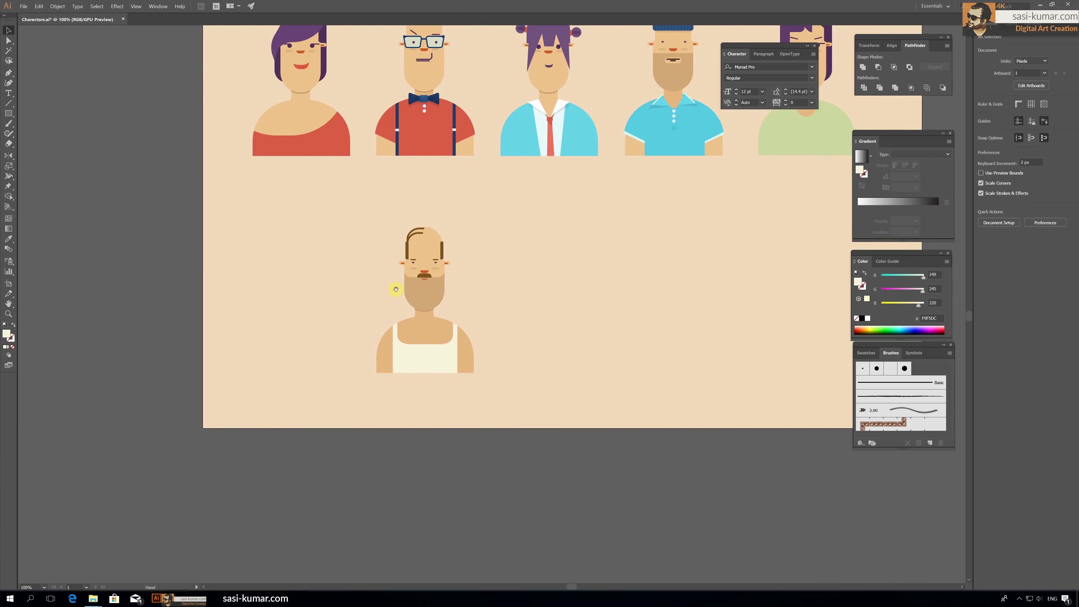
pyautogui.click(277, 303)
pyautogui.click(472, 294)
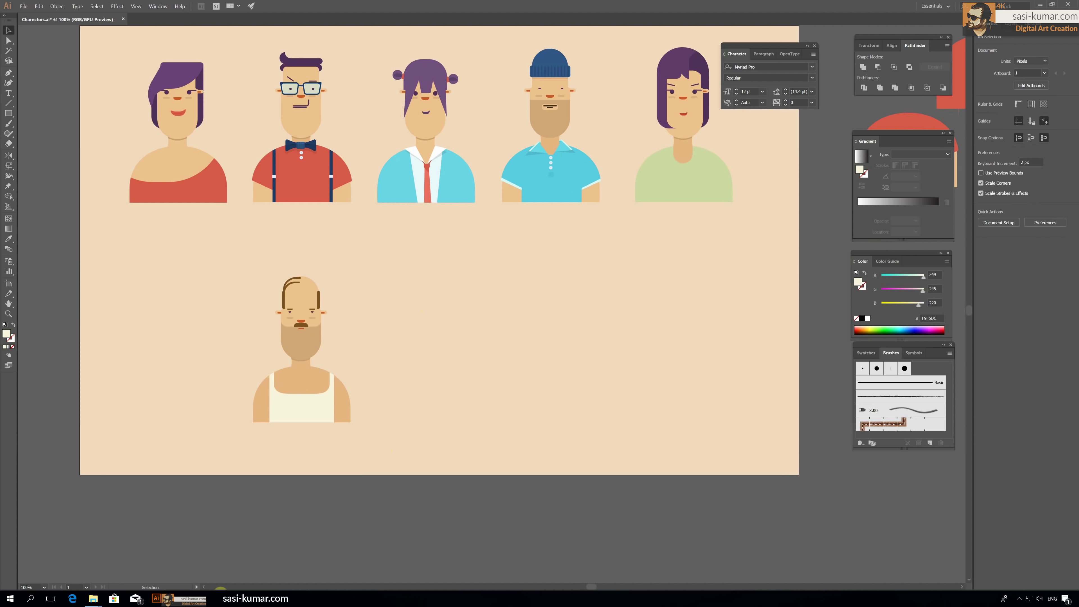
pyautogui.hotkey('ctrl', 's')
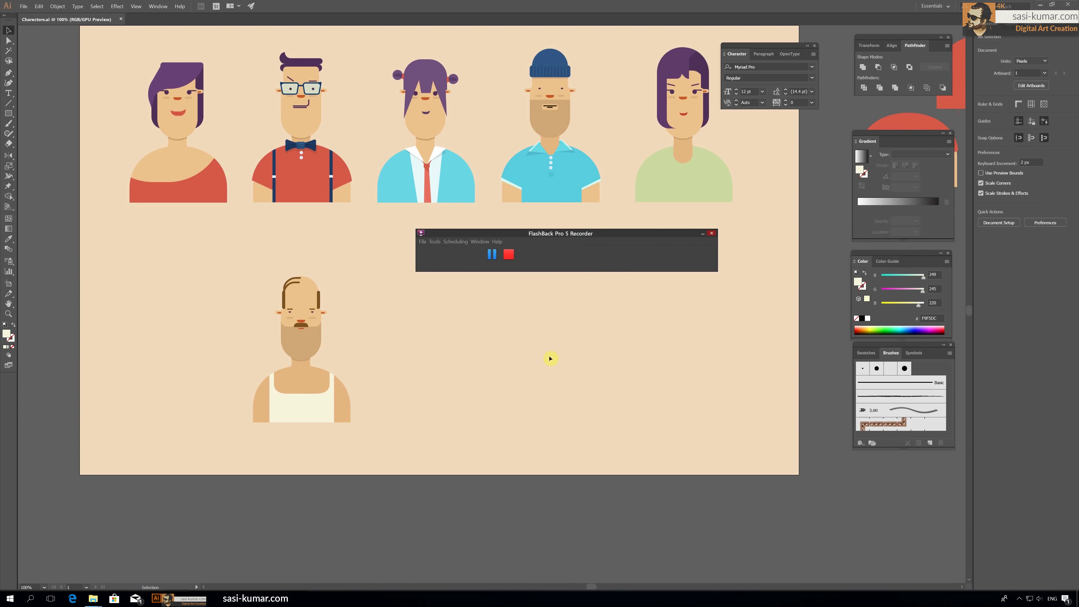
# Step: Alt-drag a copy of the purple-haired woman beside the bald man and zoom in on her
pyautogui.click(702, 234)
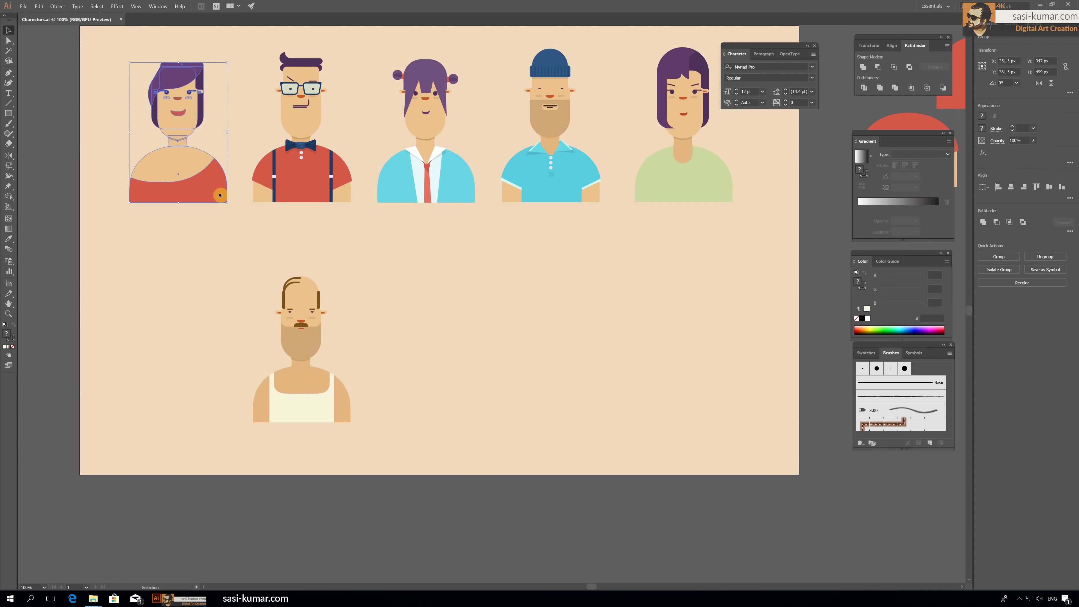
pyautogui.moveTo(221, 191); pyautogui.dragTo(489, 411)
pyautogui.click(563, 372)
pyautogui.hotkey('ctrl', '+')
pyautogui.hotkey('ctrl', '+')
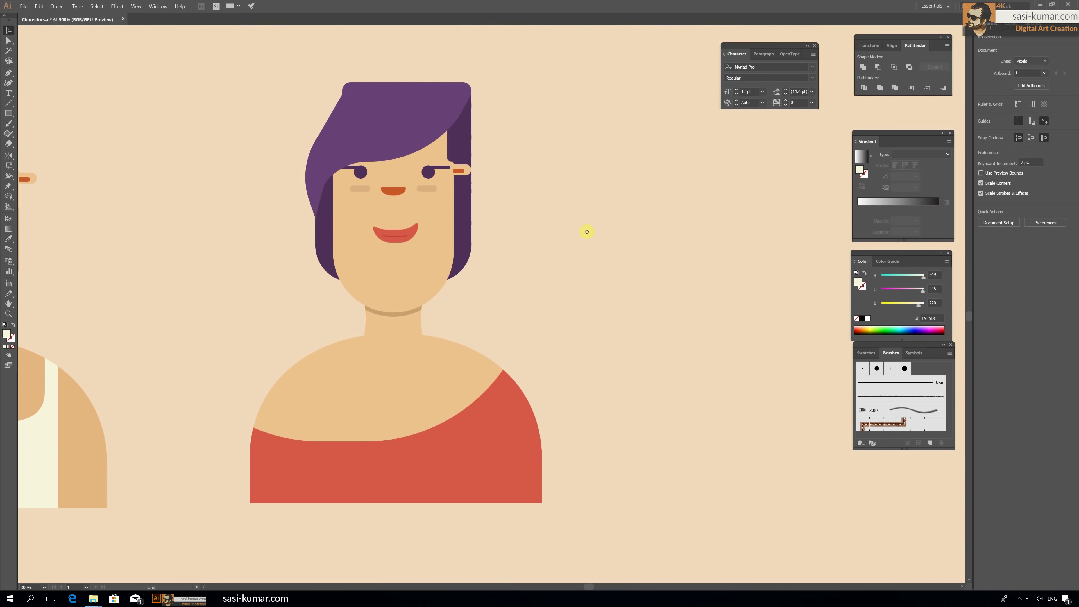
pyautogui.rightClick(425, 204)
# Step: Delete the dark back hair and draw a purple rectangle rounded into a cap dome
pyautogui.click(572, 240)
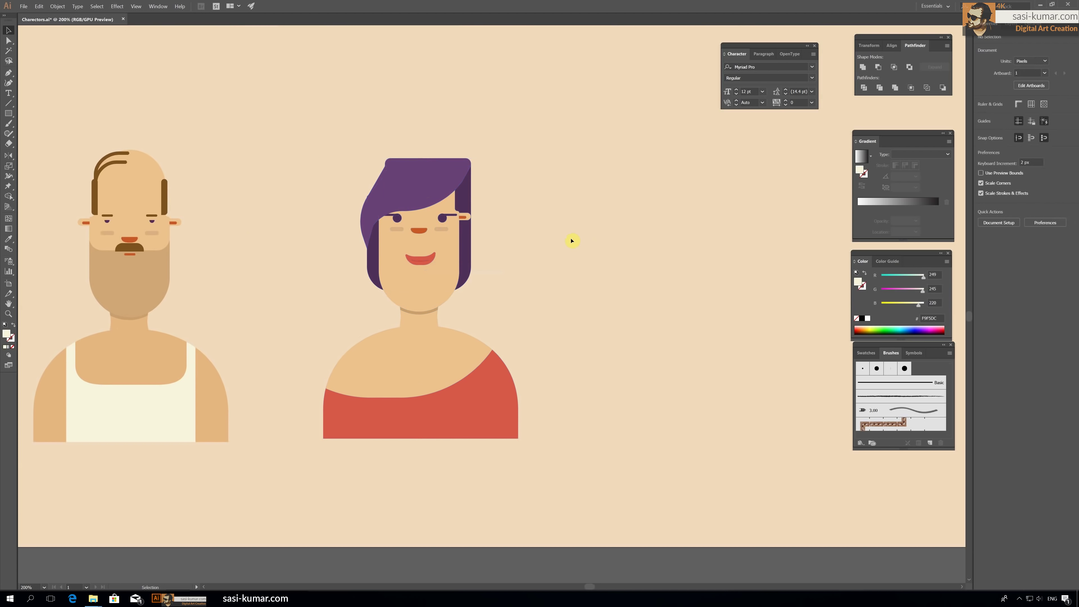
pyautogui.click(467, 258)
pyautogui.press('Delete')
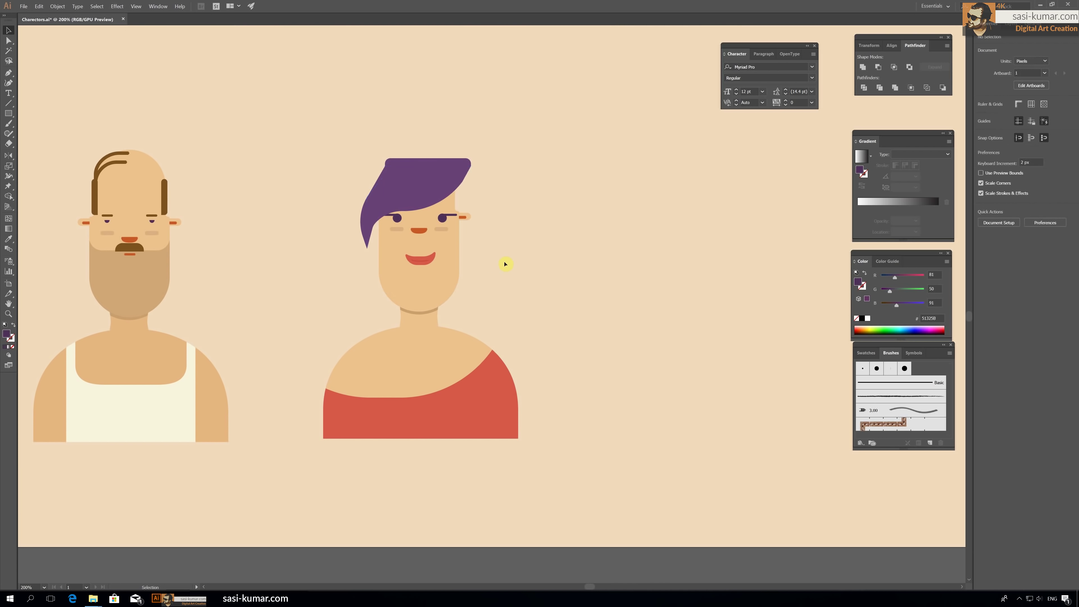
pyautogui.click(8, 113)
pyautogui.moveTo(369, 122); pyautogui.dragTo(463, 194)
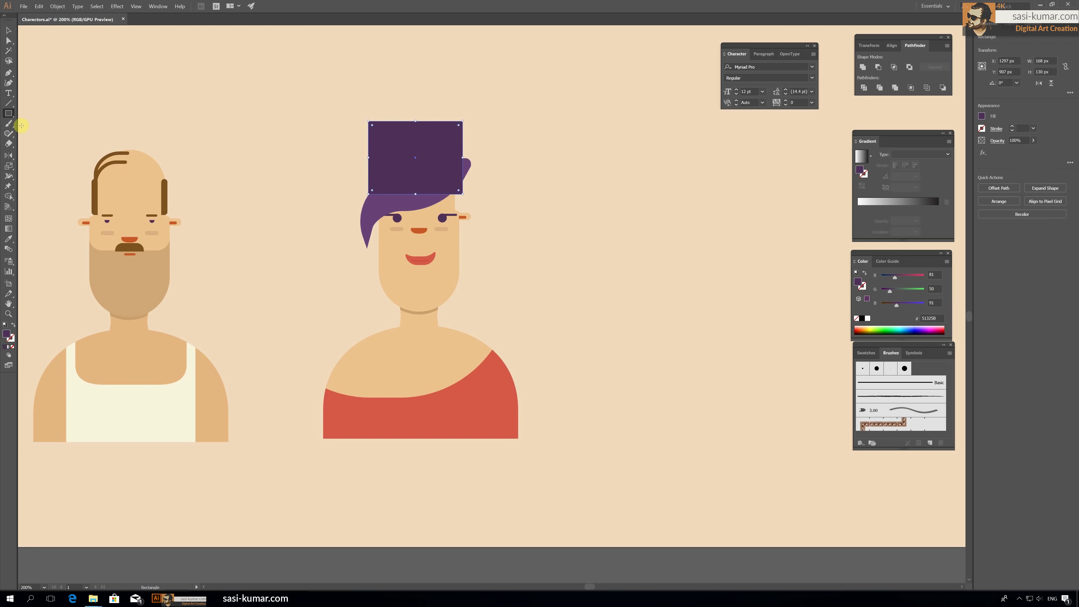
pyautogui.click(8, 41)
pyautogui.moveTo(364, 116); pyautogui.dragTo(473, 133)
pyautogui.moveTo(375, 130)
pyautogui.mouseDown()
pyautogui.moveTo(409, 180)
pyautogui.moveTo(401, 158)
pyautogui.mouseUp()
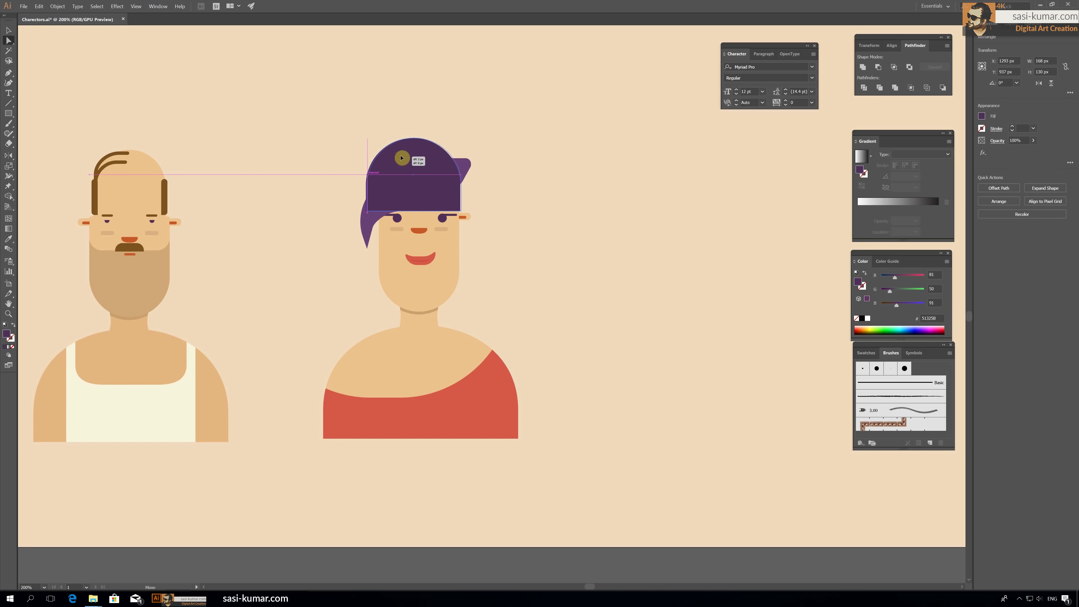
pyautogui.press('v')
# Step: Position the cap over the hair and unite them into one purple shape
pyautogui.keyDown('shift'); pyautogui.click(464, 166); pyautogui.keyUp('shift')
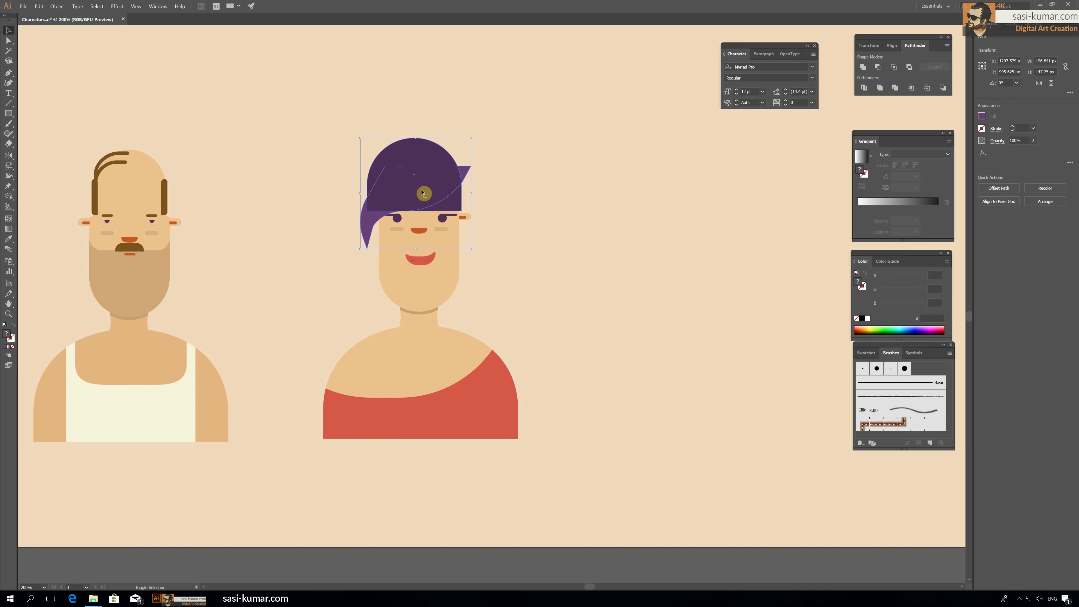
pyautogui.hotkey('shift', 'm')
pyautogui.moveTo(422, 194); pyautogui.dragTo(408, 205)
pyautogui.keyDown('alt'); pyautogui.click(465, 170); pyautogui.keyUp('alt')
pyautogui.press('v')
pyautogui.click(509, 191)
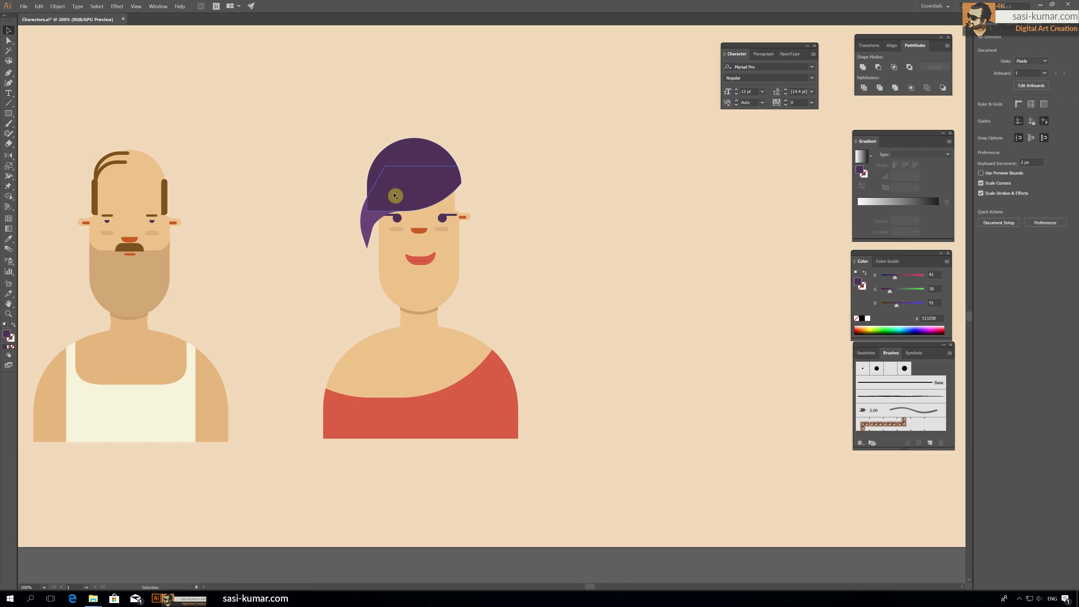
pyautogui.click(387, 183)
pyautogui.click(863, 86)
pyautogui.click(568, 109)
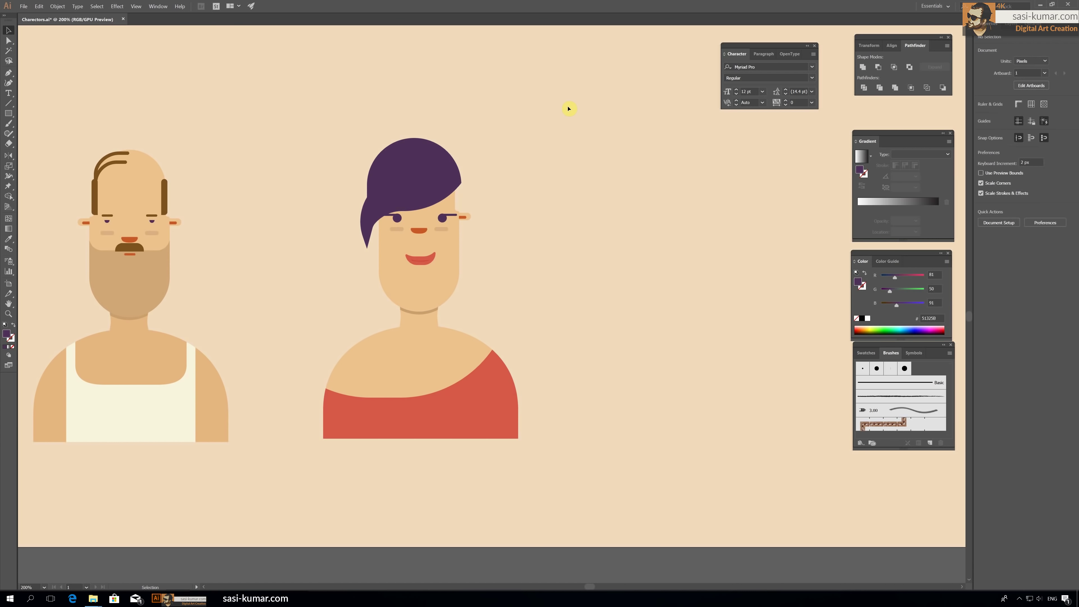
# Step: Draw a 257 px wide purple rectangle across the face and round it into a pill
pyautogui.moveTo(344, 199); pyautogui.dragTo(498, 253)
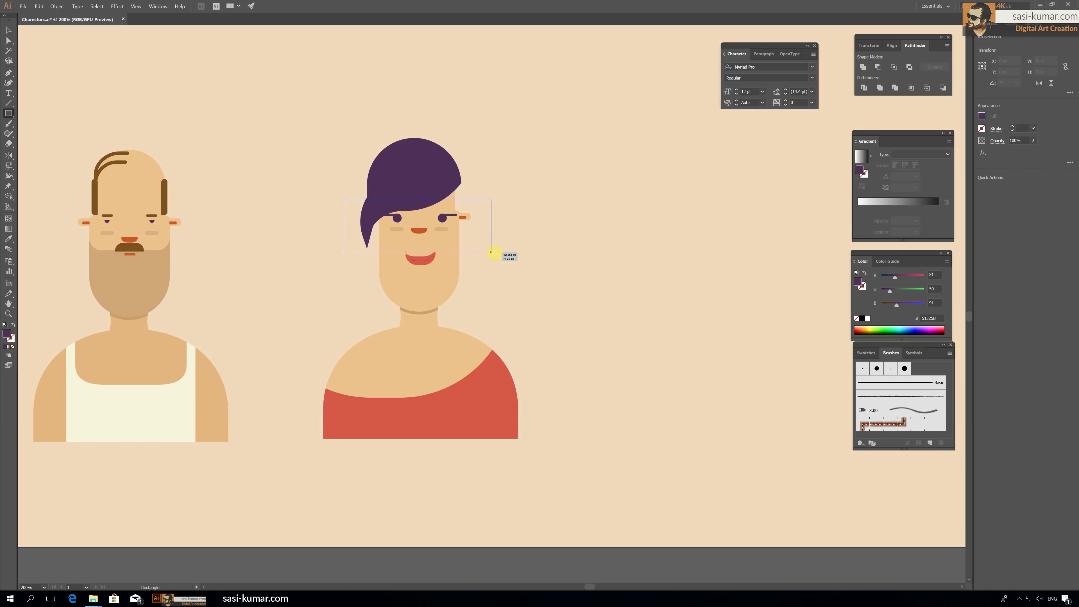
pyautogui.press('v')
pyautogui.moveTo(443, 205); pyautogui.dragTo(439, 201)
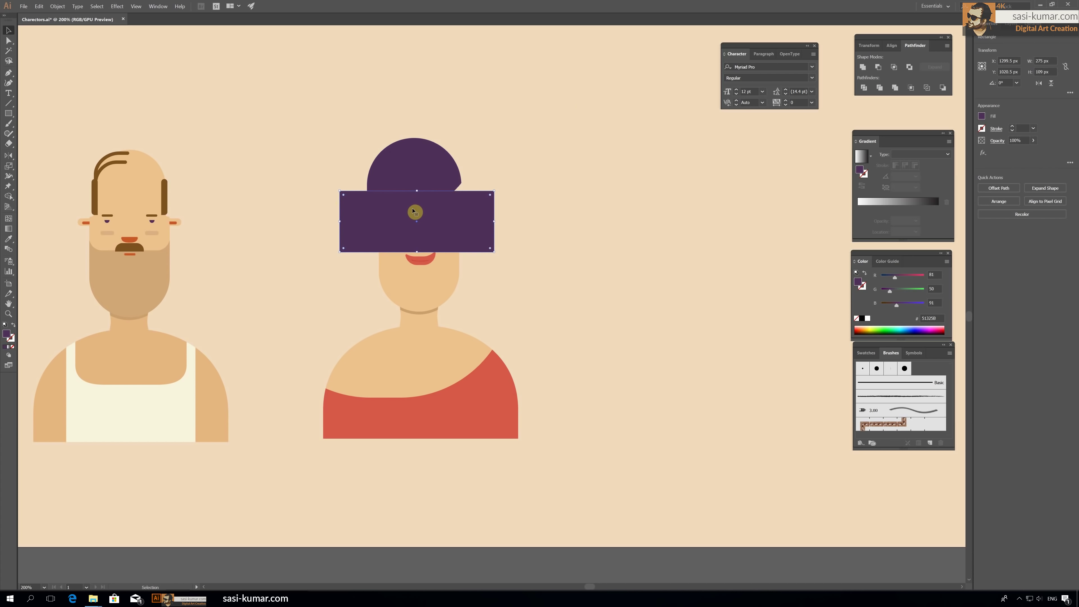
pyautogui.moveTo(495, 222); pyautogui.dragTo(487, 221)
pyautogui.moveTo(339, 221); pyautogui.dragTo(437, 217)
pyautogui.press('v')
pyautogui.moveTo(493, 258); pyautogui.dragTo(493, 257)
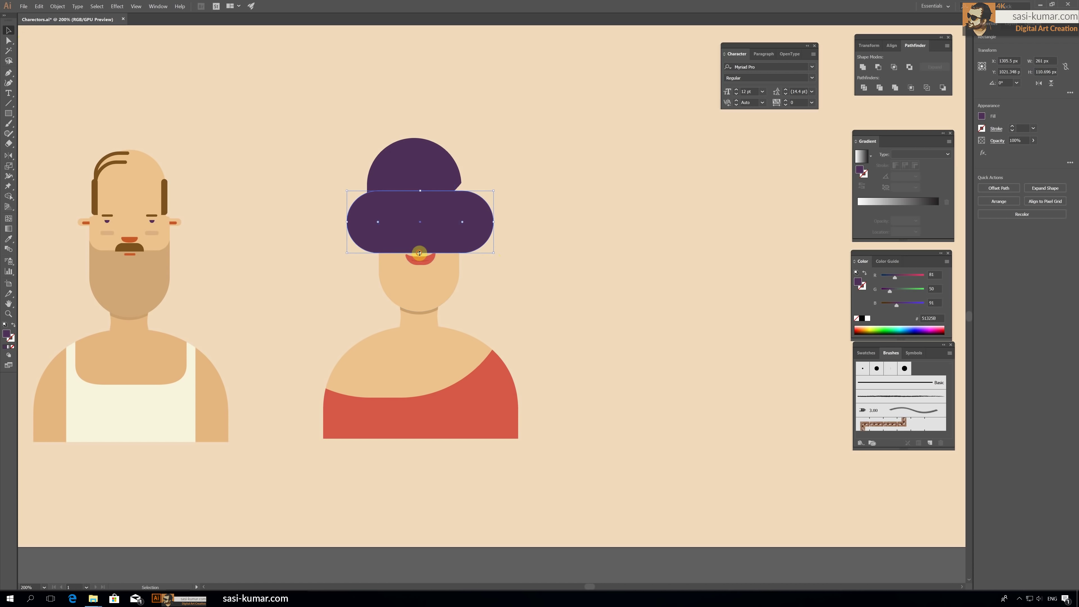
# Step: Send the purple pill shape to the back with Arrange > Send to Back
pyautogui.keyDown('shift'); pyautogui.click(434, 162); pyautogui.keyUp('shift')
pyautogui.click(616, 149)
pyautogui.click(452, 231)
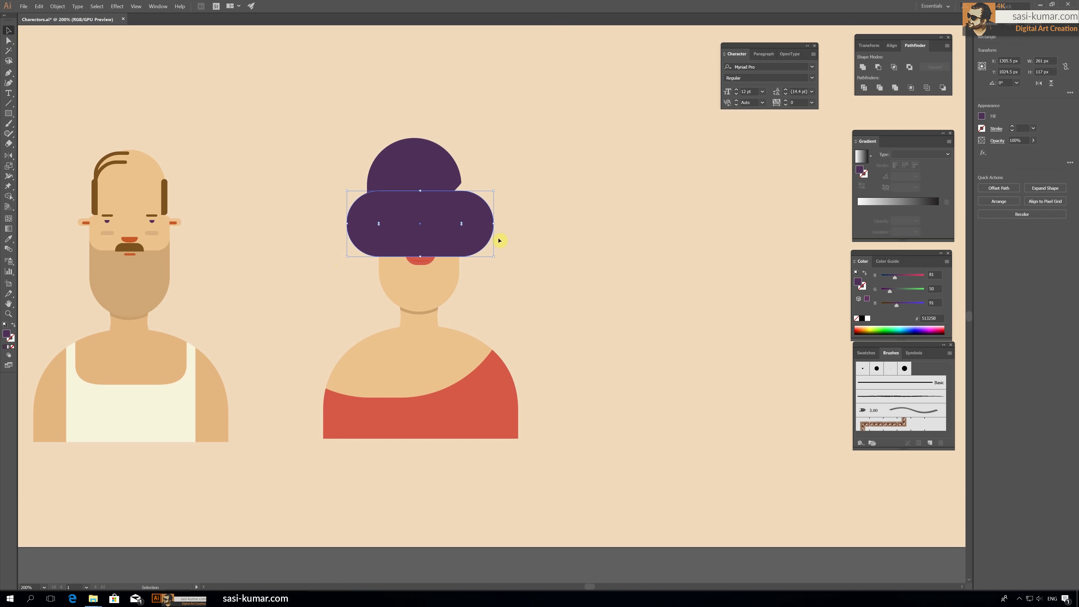
pyautogui.rightClick(473, 223)
pyautogui.click(571, 368)
pyautogui.click(1011, 23)
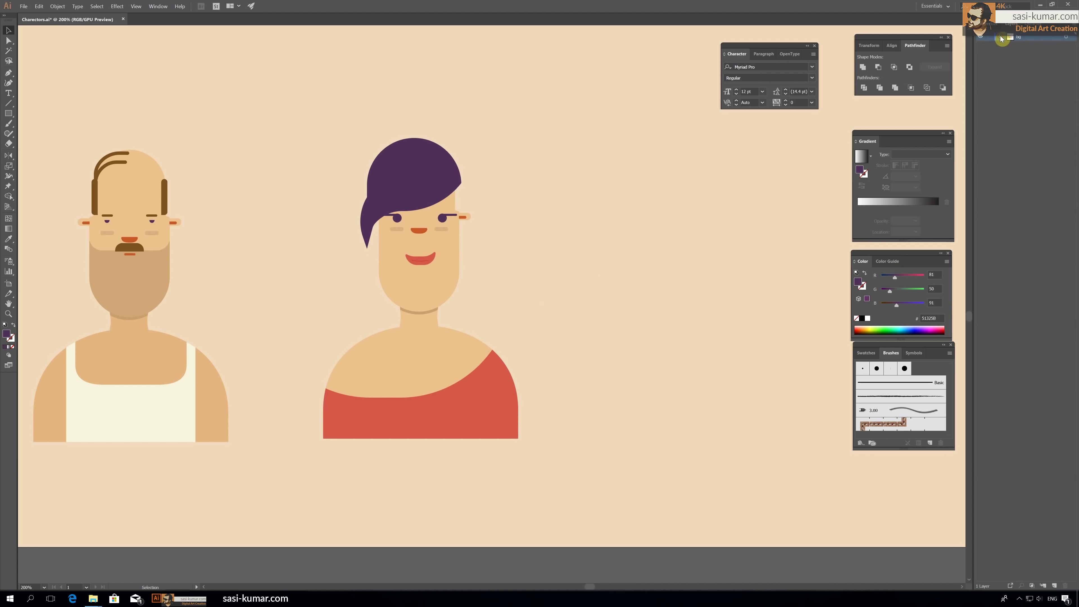
# Step: Send the background rectangle to the back and lock it in Layers
pyautogui.click(1028, 585)
pyautogui.click(986, 560)
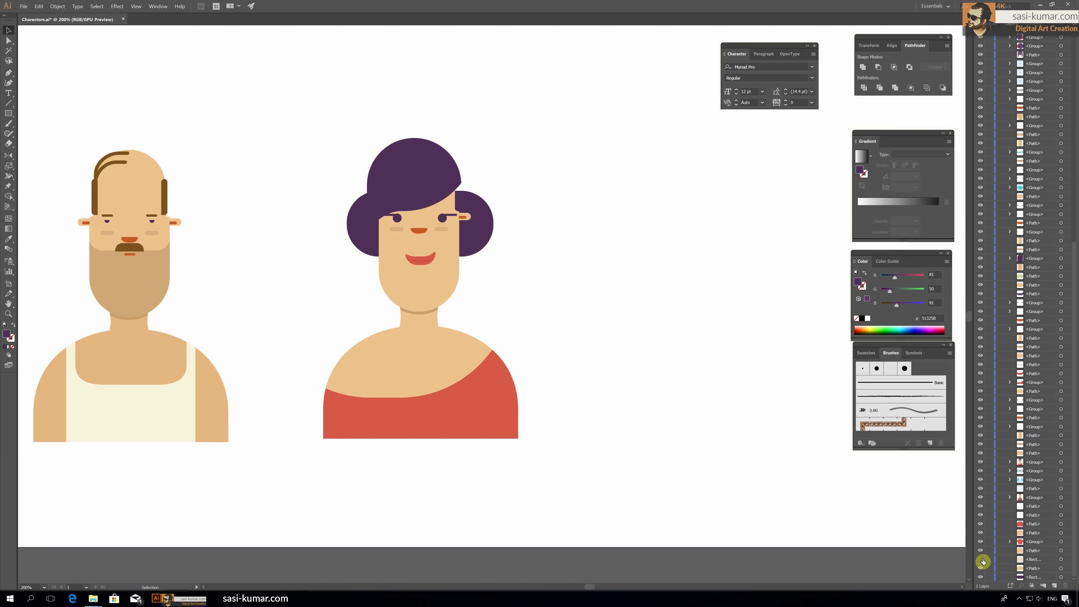
pyautogui.rightClick(697, 229)
pyautogui.click(803, 383)
pyautogui.click(990, 577)
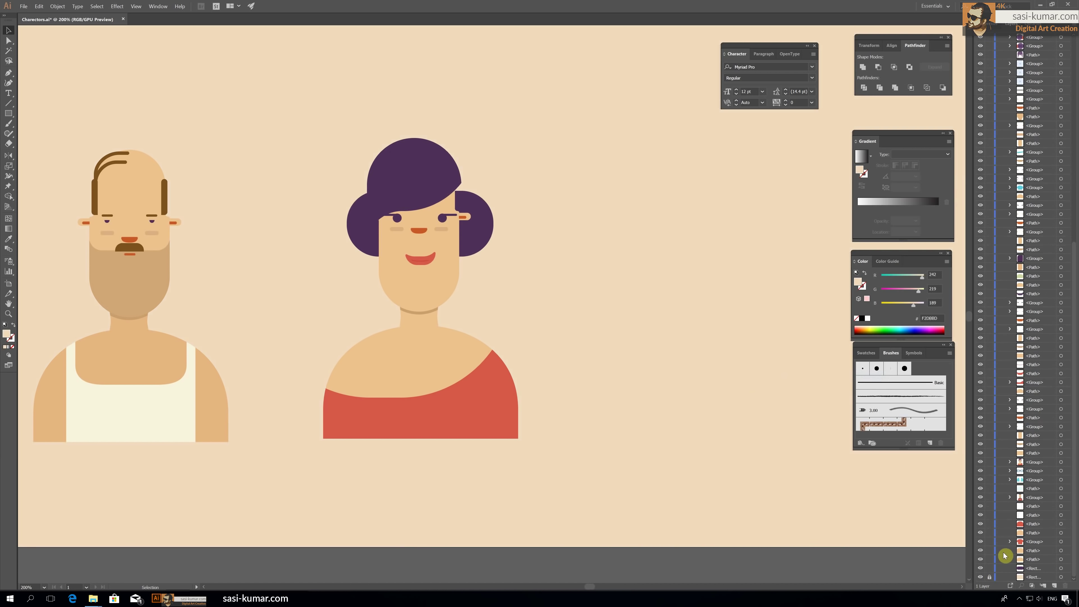
# Step: Centre the hair pieces horizontally and nudge the buns slightly right
pyautogui.click(425, 170)
pyautogui.press('Return')
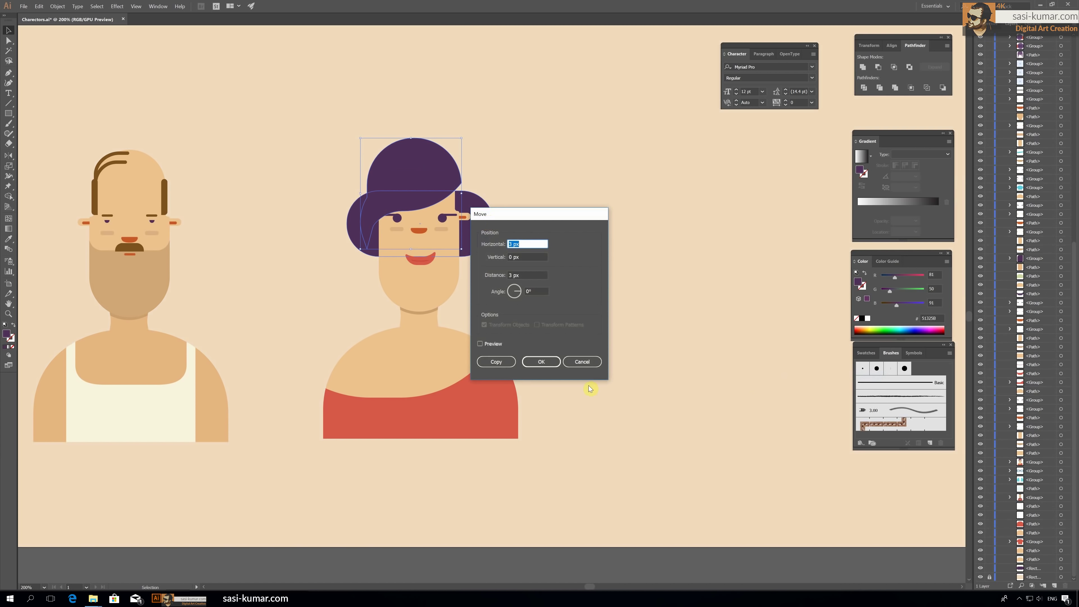
pyautogui.click(585, 365)
pyautogui.keyDown('shift'); pyautogui.click(483, 224); pyautogui.keyUp('shift')
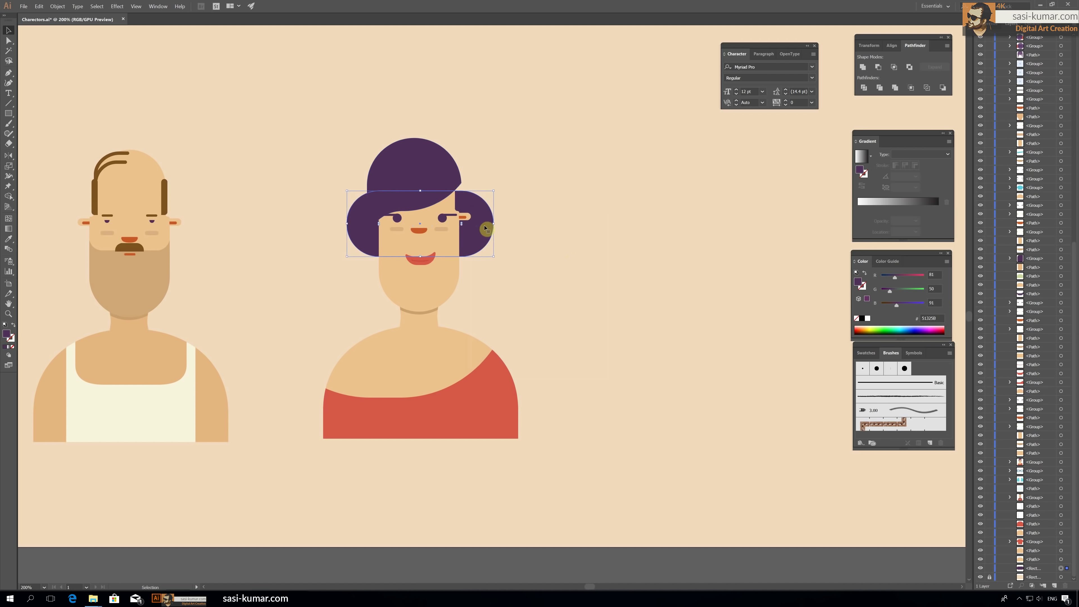
pyautogui.click(892, 45)
pyautogui.click(879, 67)
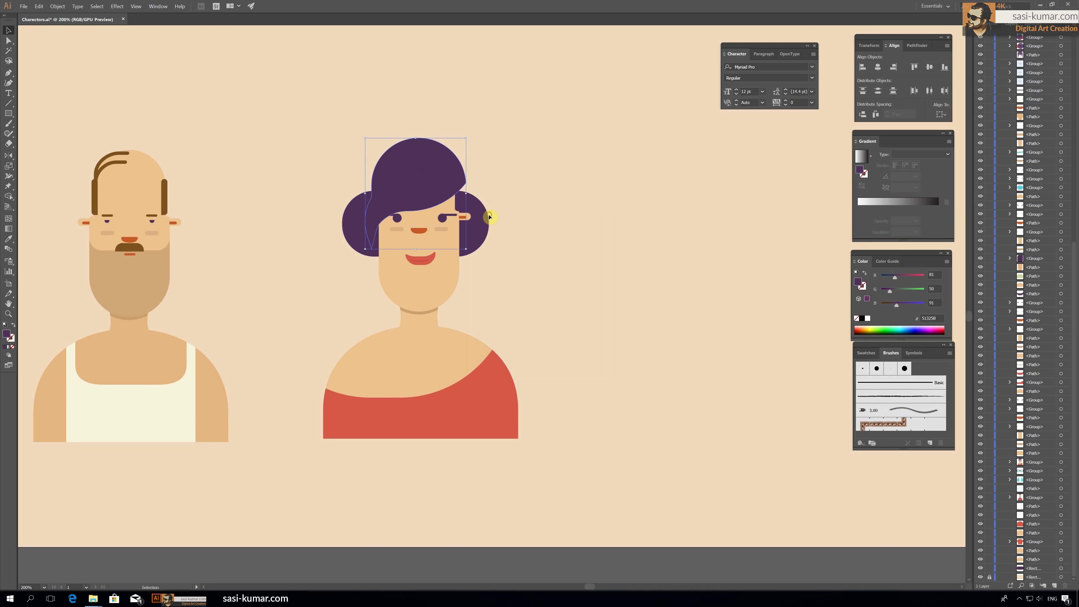
pyautogui.click(557, 246)
pyautogui.moveTo(475, 222); pyautogui.dragTo(476, 222)
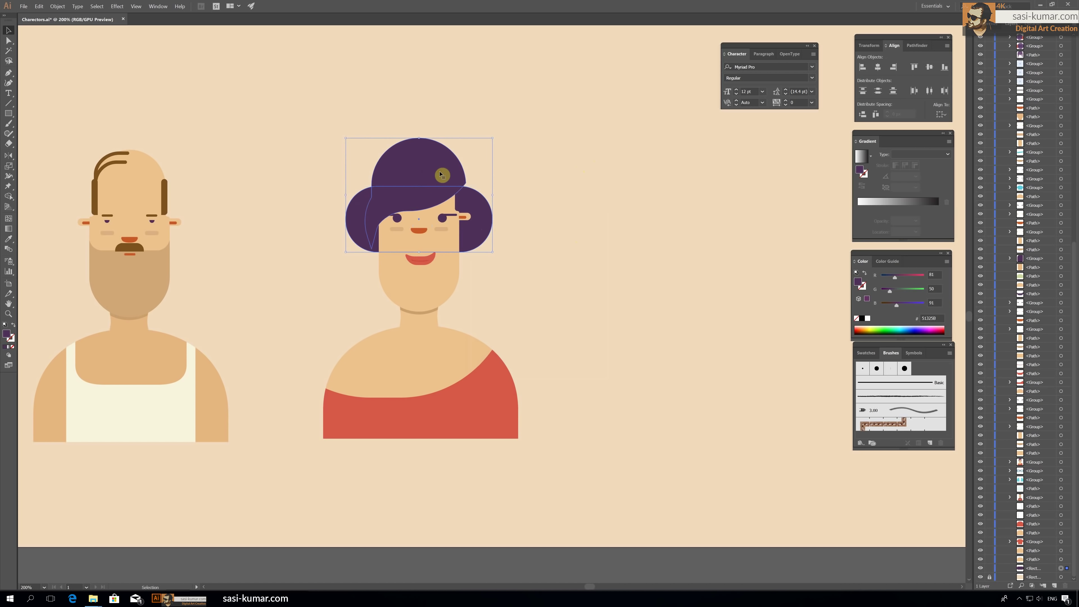
# Step: Fill the top hair and buns with dark brown 63390B
pyautogui.keyDown('shift'); pyautogui.click(462, 172); pyautogui.keyUp('shift')
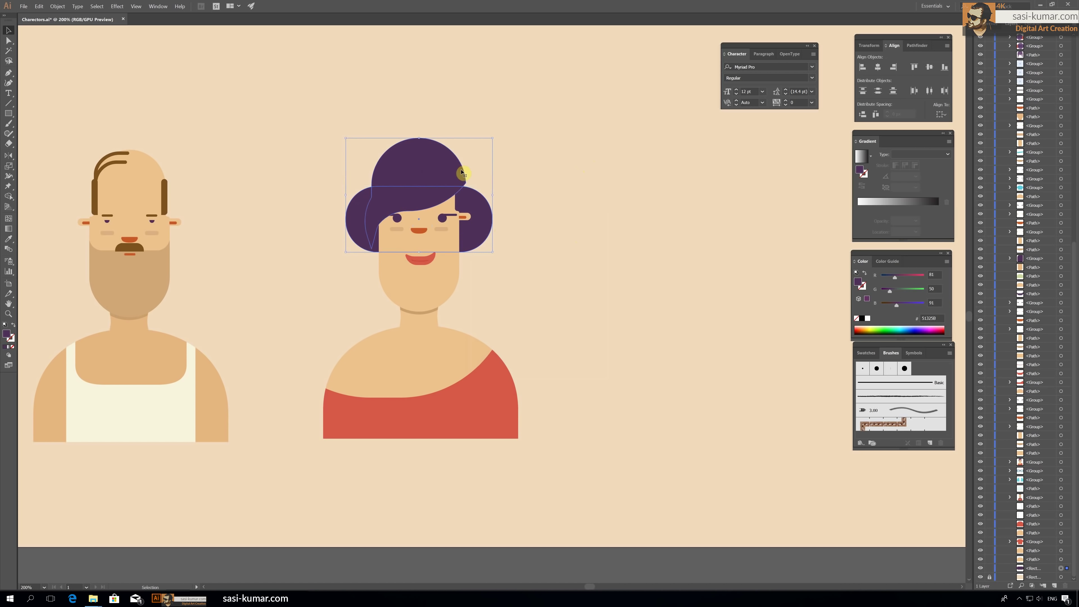
pyautogui.doubleClick(8, 335)
pyautogui.click(491, 228)
pyautogui.moveTo(452, 210); pyautogui.dragTo(465, 196)
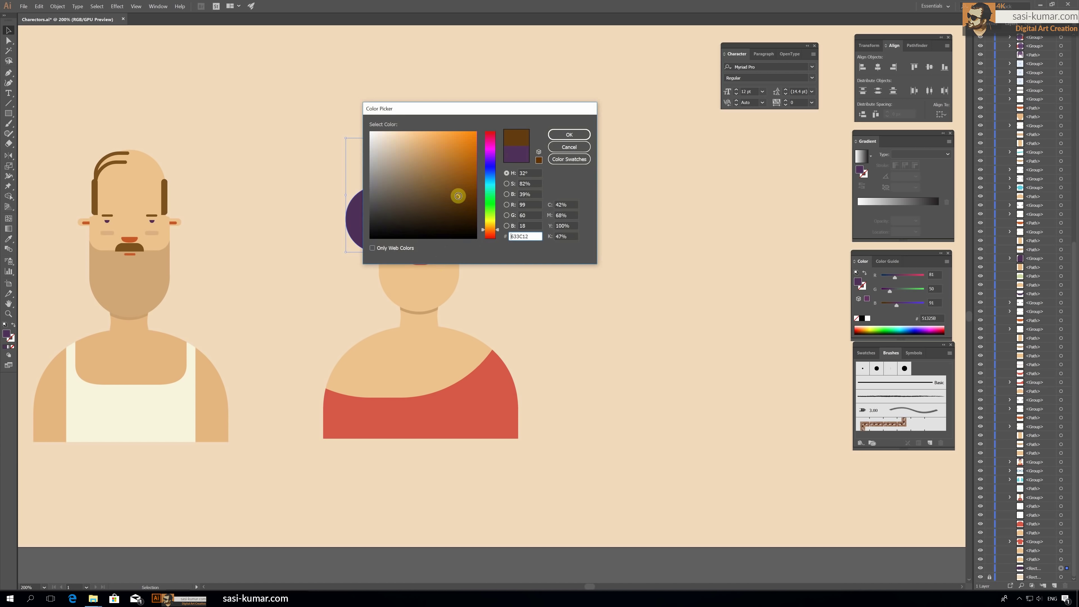
pyautogui.click(569, 134)
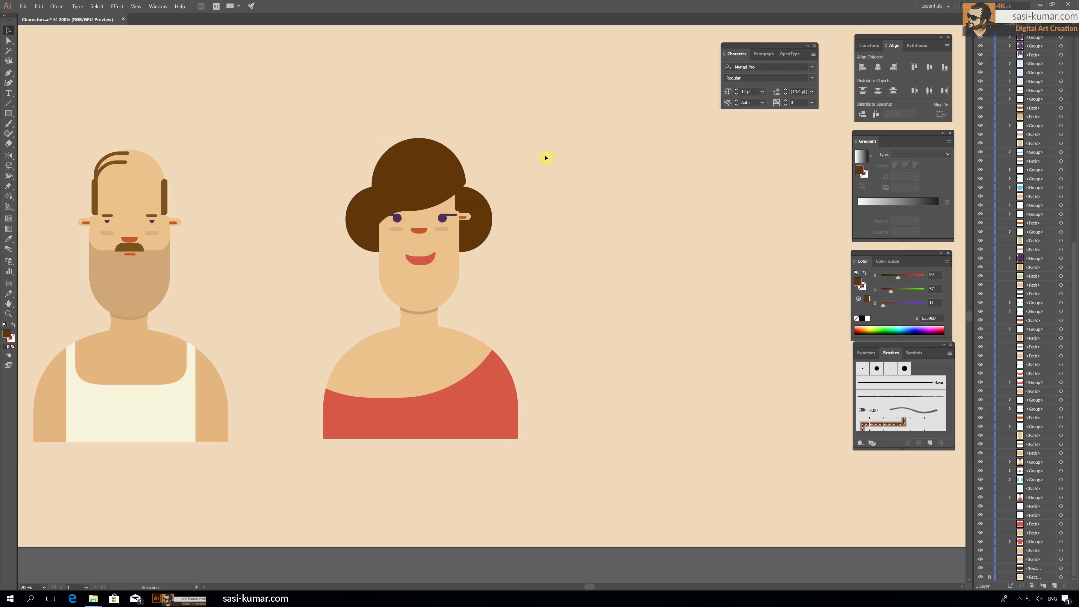
# Step: Bring the ear in front of the hair and move the buns up slightly
pyautogui.click(467, 217)
pyautogui.rightClick(472, 217)
pyautogui.click(570, 302)
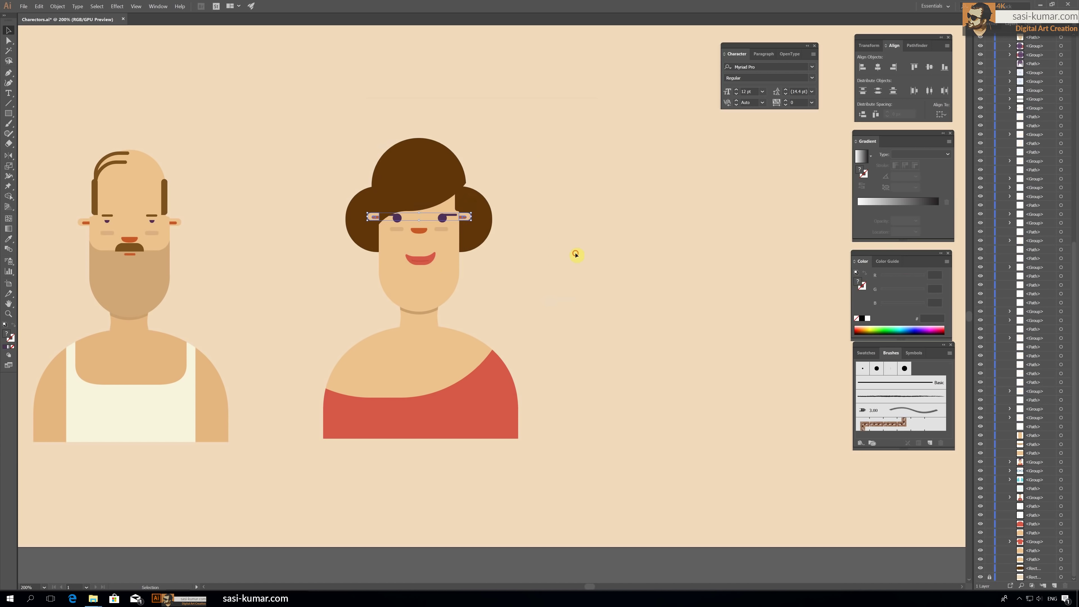
pyautogui.scroll(2, 485, 239)
pyautogui.click(293, 138)
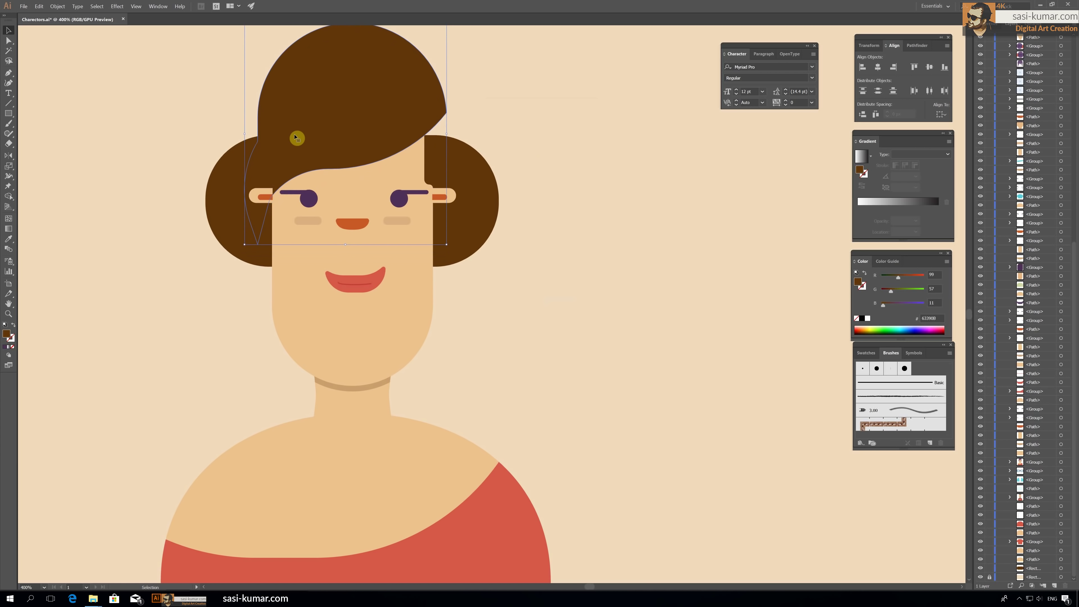
pyautogui.moveTo(470, 188); pyautogui.dragTo(470, 180)
# Step: Draw a tall brown strip beside the hair on the right and round its corners
pyautogui.click(418, 116)
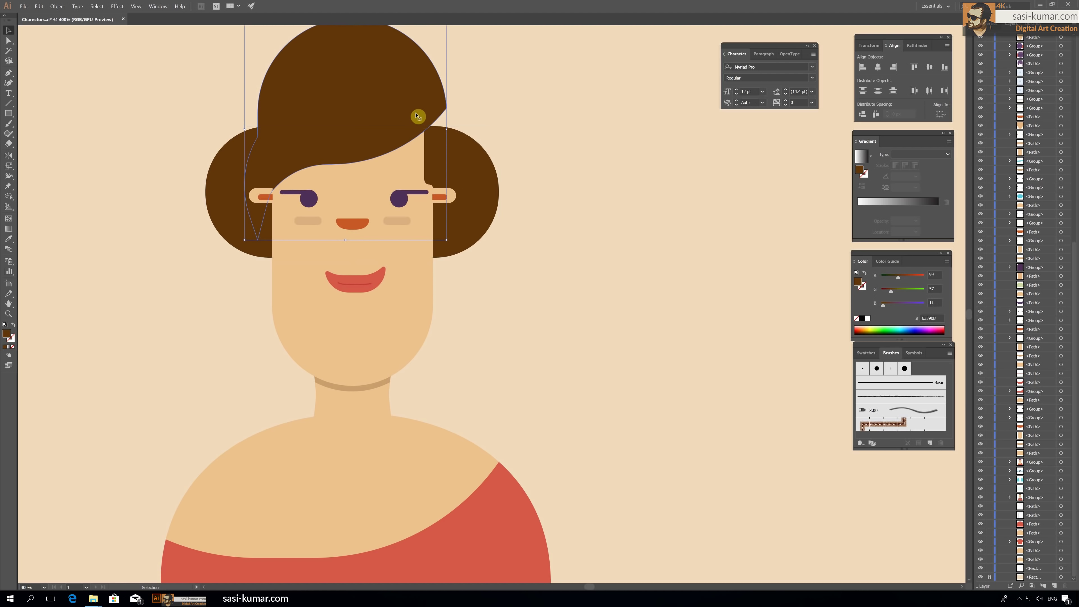
pyautogui.click(530, 144)
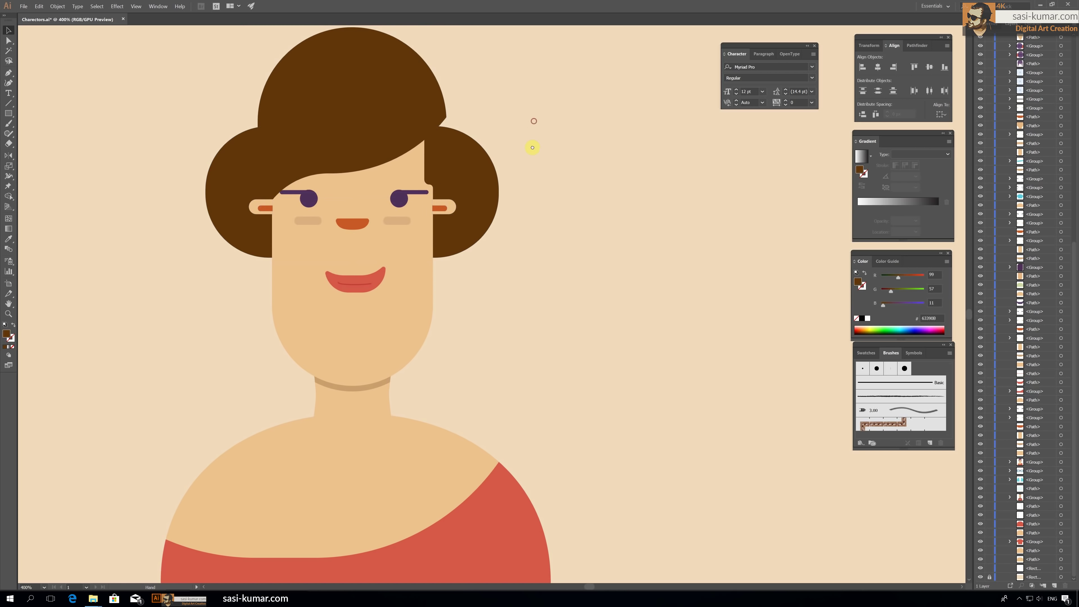
pyautogui.scroll(2, 502, 229)
pyautogui.moveTo(408, 141); pyautogui.dragTo(453, 241)
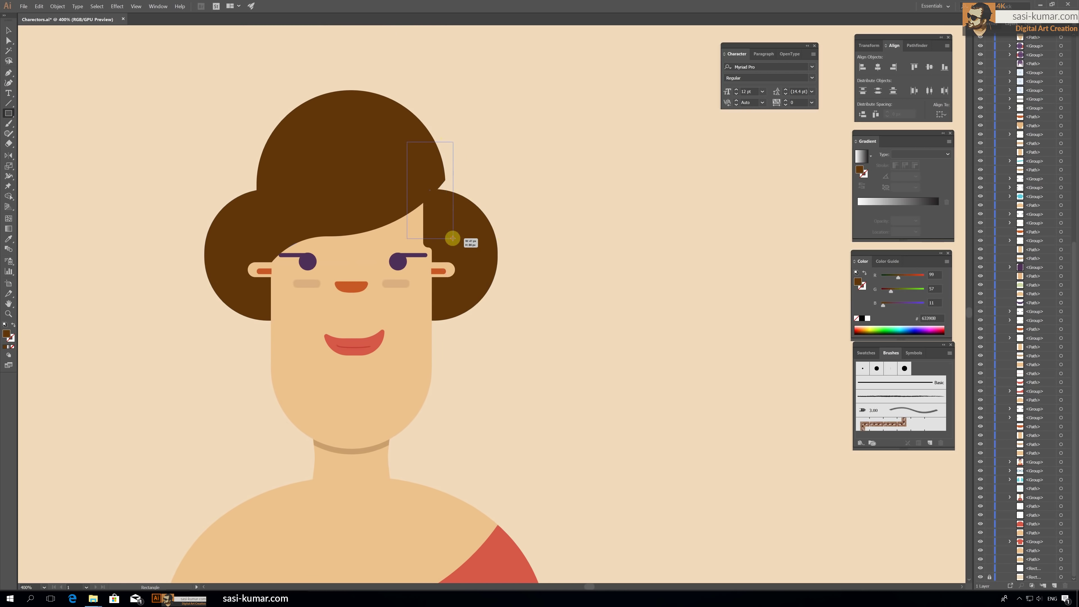
pyautogui.moveTo(446, 157); pyautogui.dragTo(438, 170)
# Step: Send the new hair strip backward so it tucks behind the face
pyautogui.click(8, 30)
pyautogui.rightClick(442, 166)
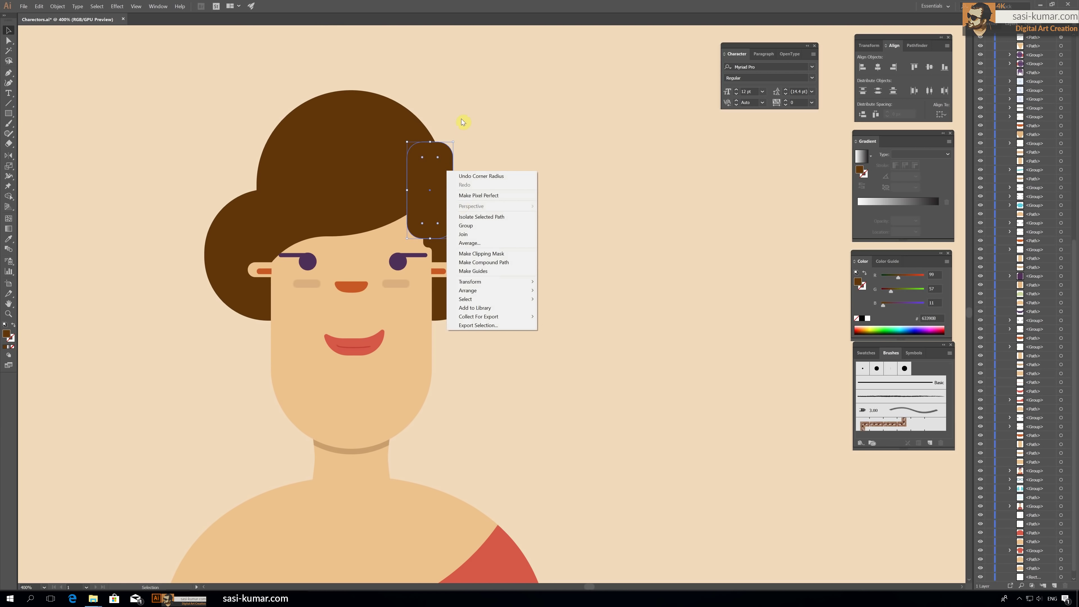
pyautogui.click(432, 165)
pyautogui.rightClick(432, 165)
pyautogui.moveTo(453, 282)
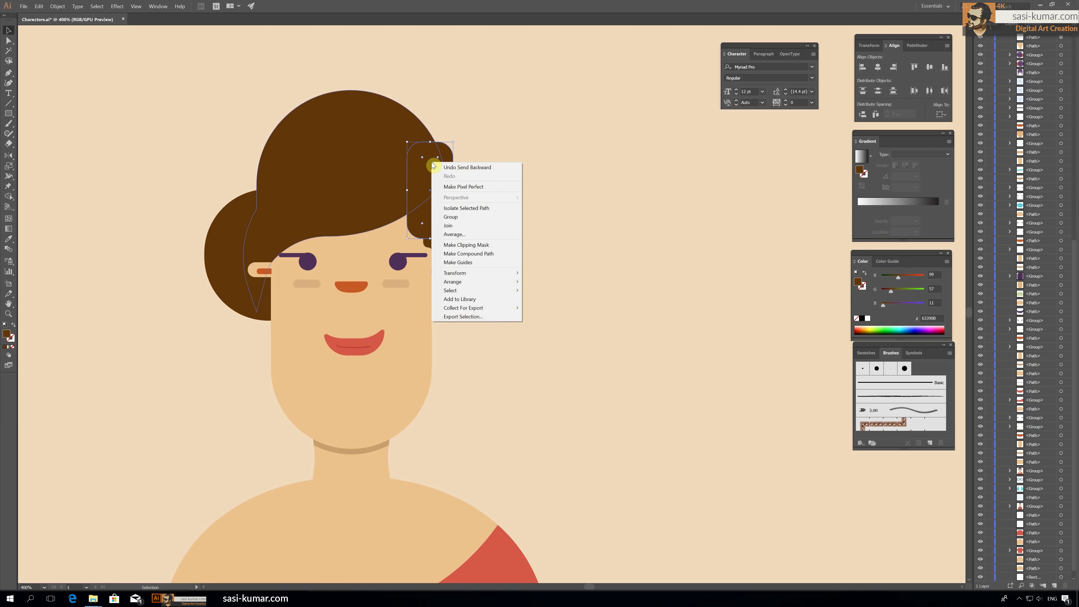
pyautogui.click(548, 306)
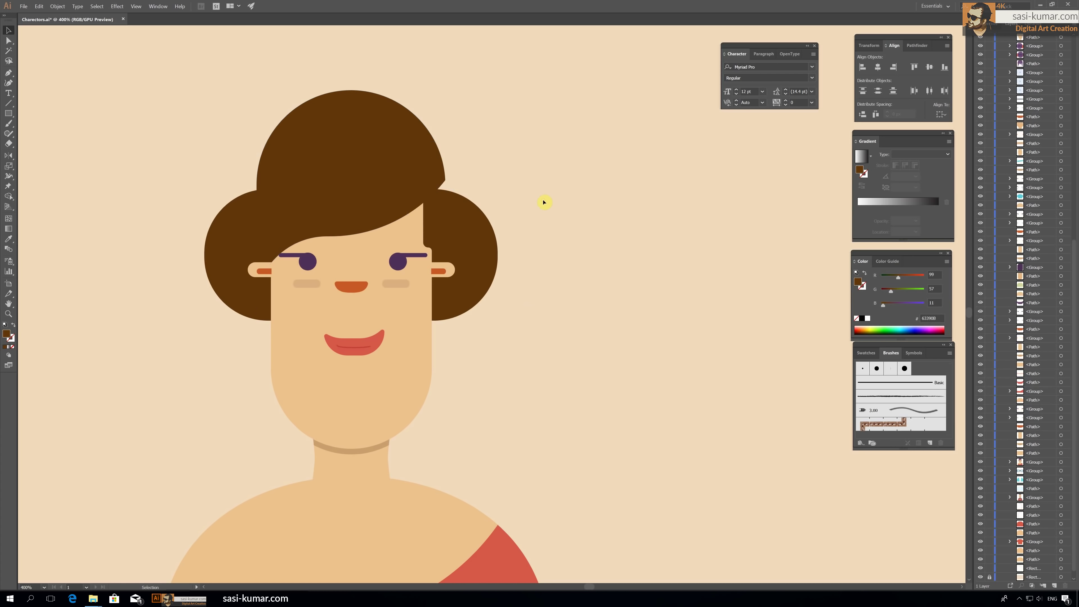
# Step: Send the background to the back and move Layer 2 below the bg layer
pyautogui.rightClick(608, 307)
pyautogui.click(730, 454)
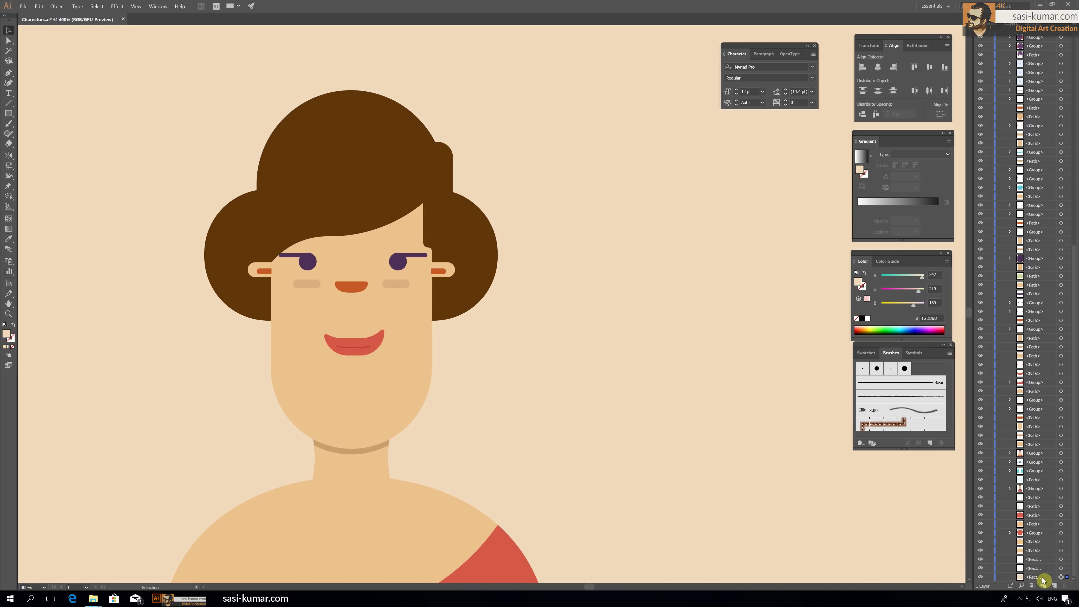
pyautogui.click(1000, 36)
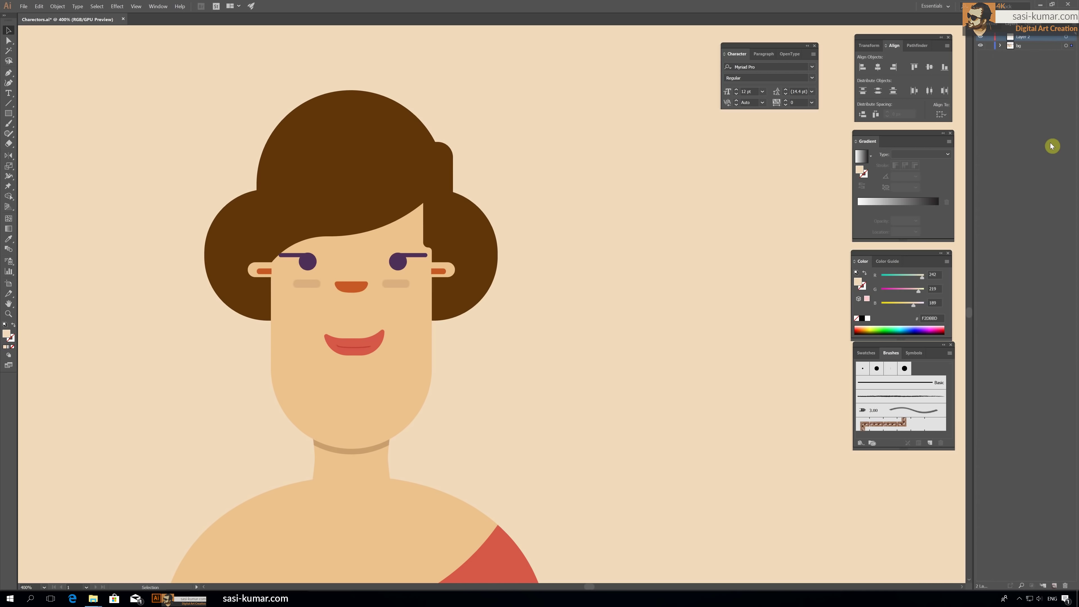
pyautogui.moveTo(1019, 37); pyautogui.dragTo(997, 47)
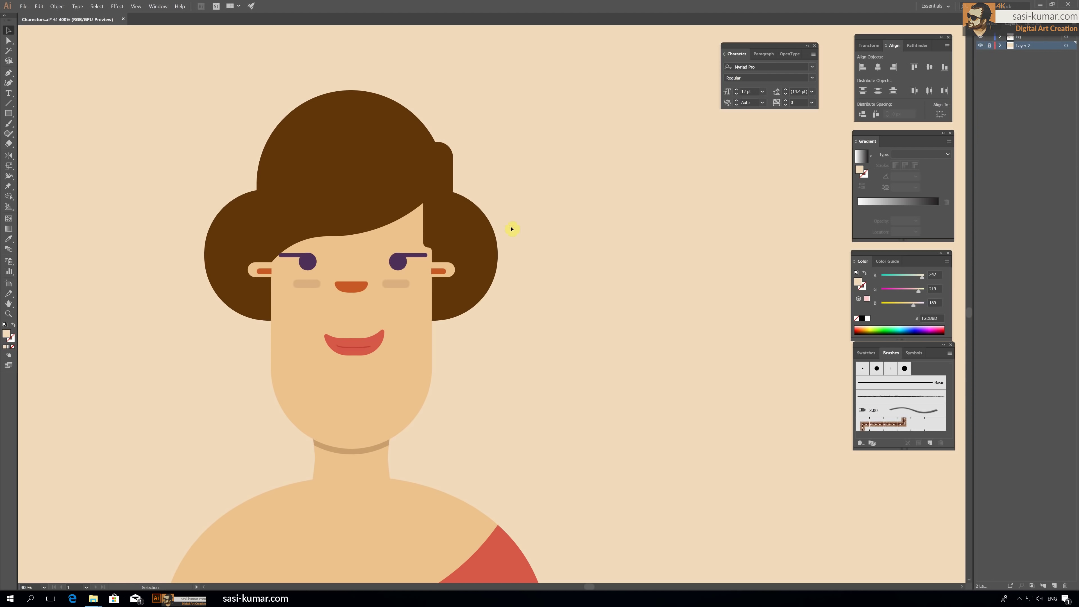
pyautogui.scroll(-3, 514, 255)
pyautogui.scroll(1, 508, 261)
pyautogui.scroll(3, 616, 319)
pyautogui.scroll(1, 574, 163)
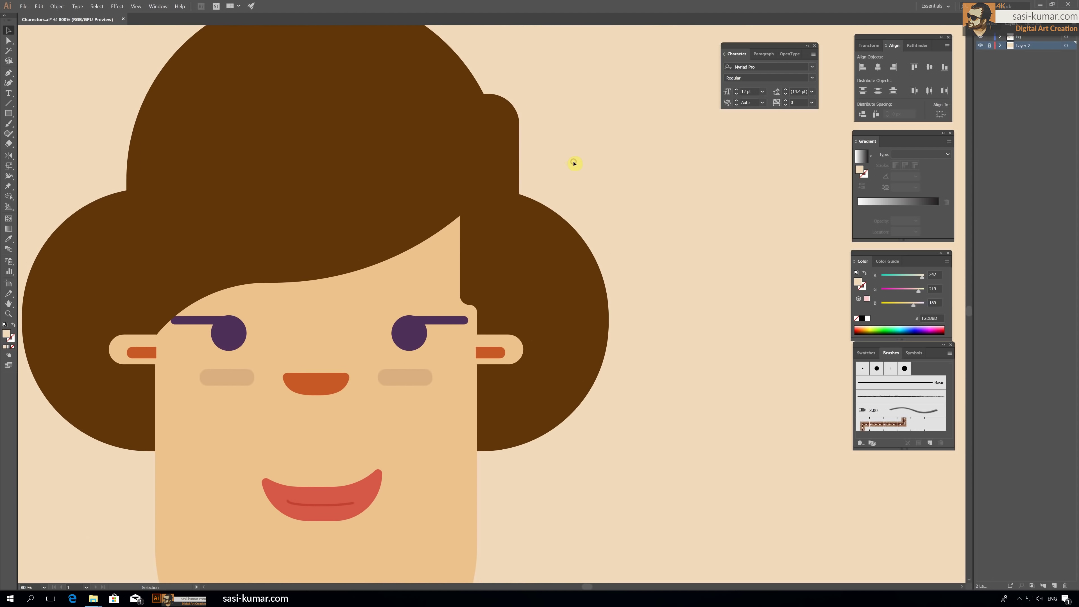
pyautogui.scroll(1, 578, 179)
pyautogui.press('m')
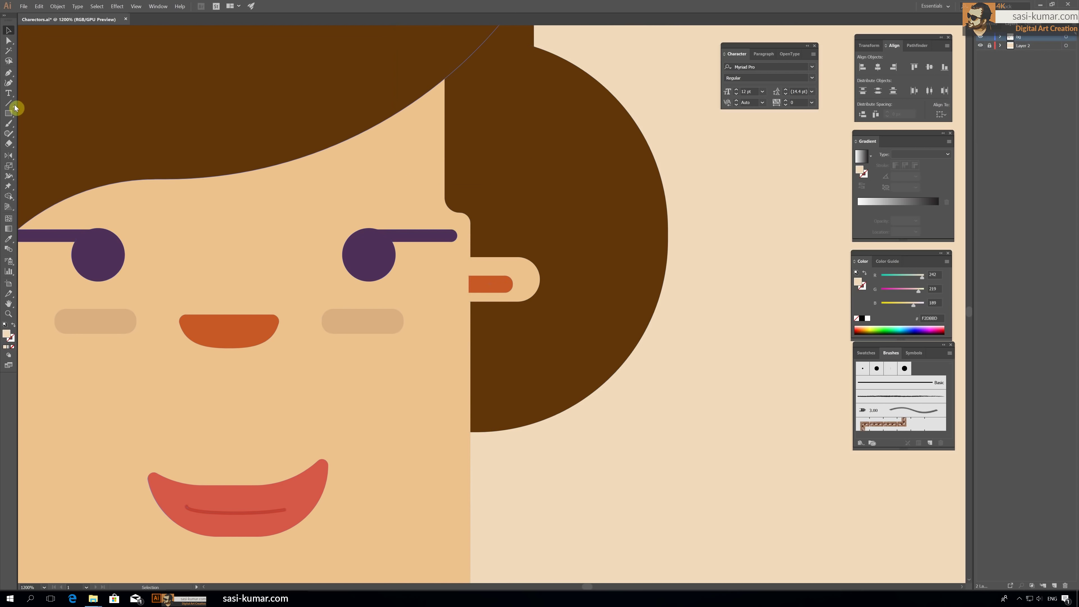
# Step: Draw a small rectangle below the right ear, round its bottom-right corner and narrow it
pyautogui.moveTo(473, 301); pyautogui.dragTo(507, 357)
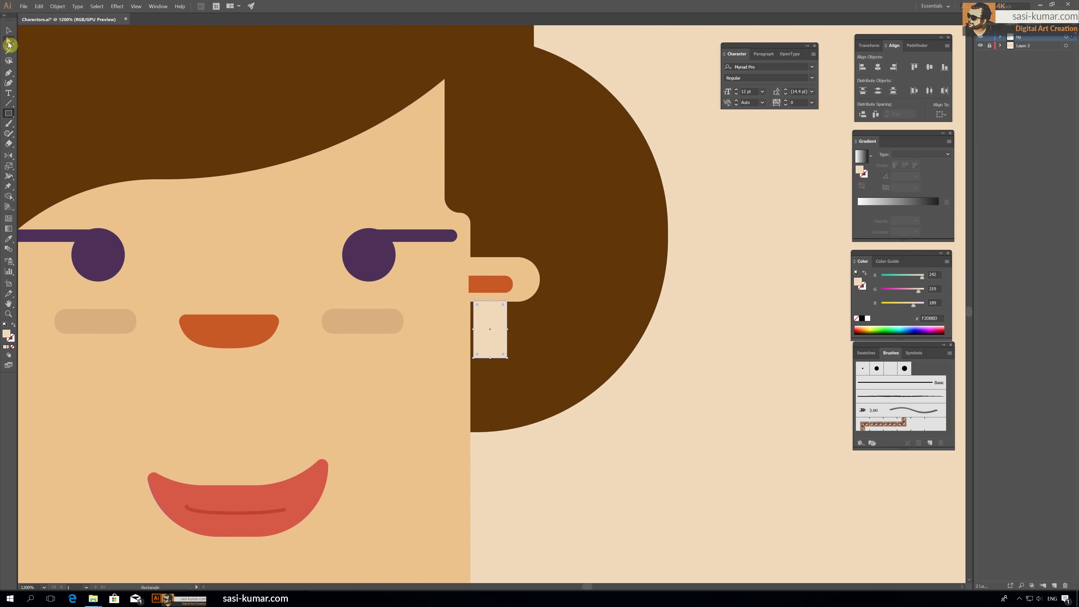
pyautogui.moveTo(503, 353); pyautogui.dragTo(476, 356)
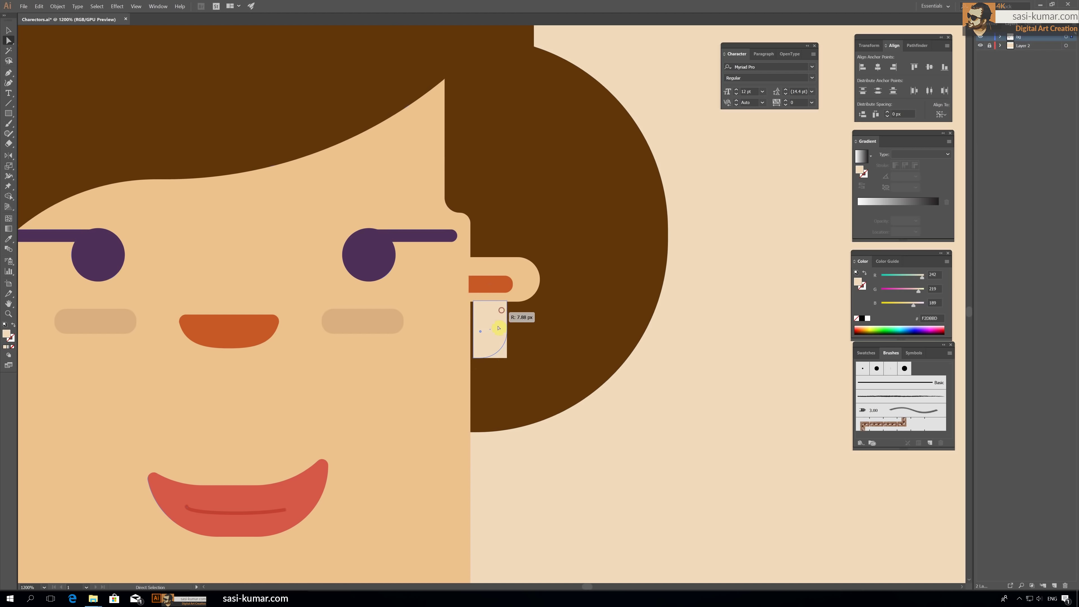
pyautogui.hotkey('ctrl', '=')
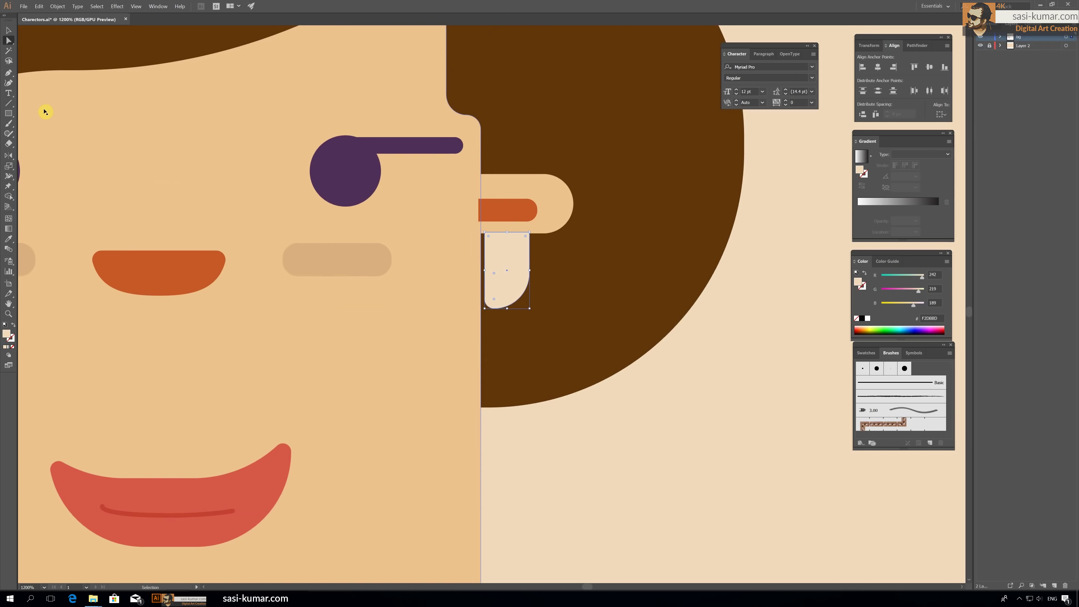
pyautogui.hotkey('ctrl', '=')
pyautogui.hotkey('ctrl', '=')
pyautogui.press('v')
pyautogui.moveTo(576, 146); pyautogui.dragTo(558, 132)
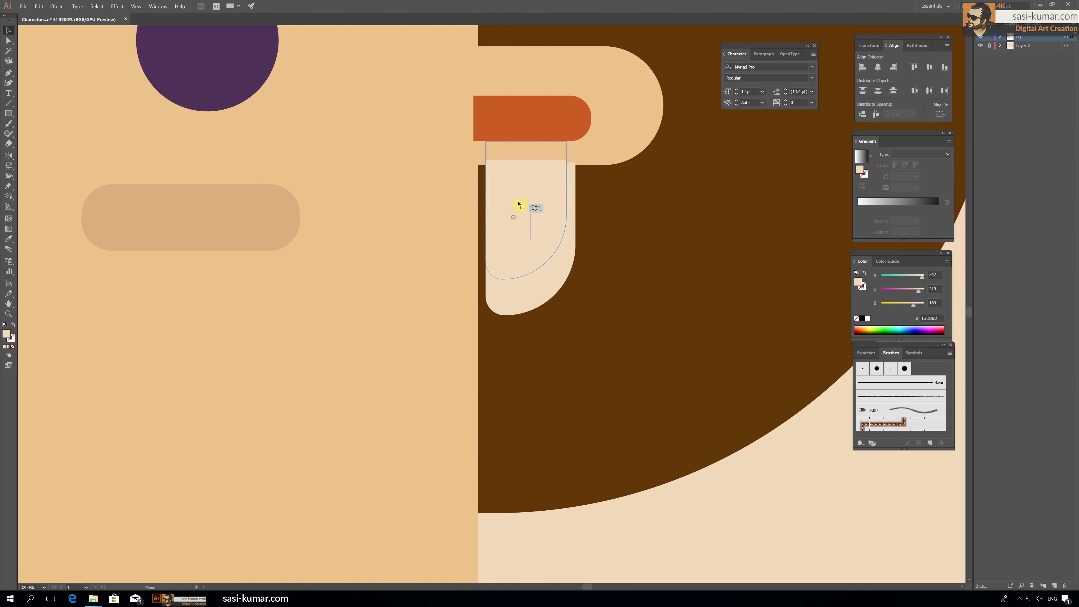
# Step: Cut a smaller copy out with Minus Front to form a U-shaped hook, lowering its right prong
pyautogui.moveTo(534, 203); pyautogui.dragTo(544, 203)
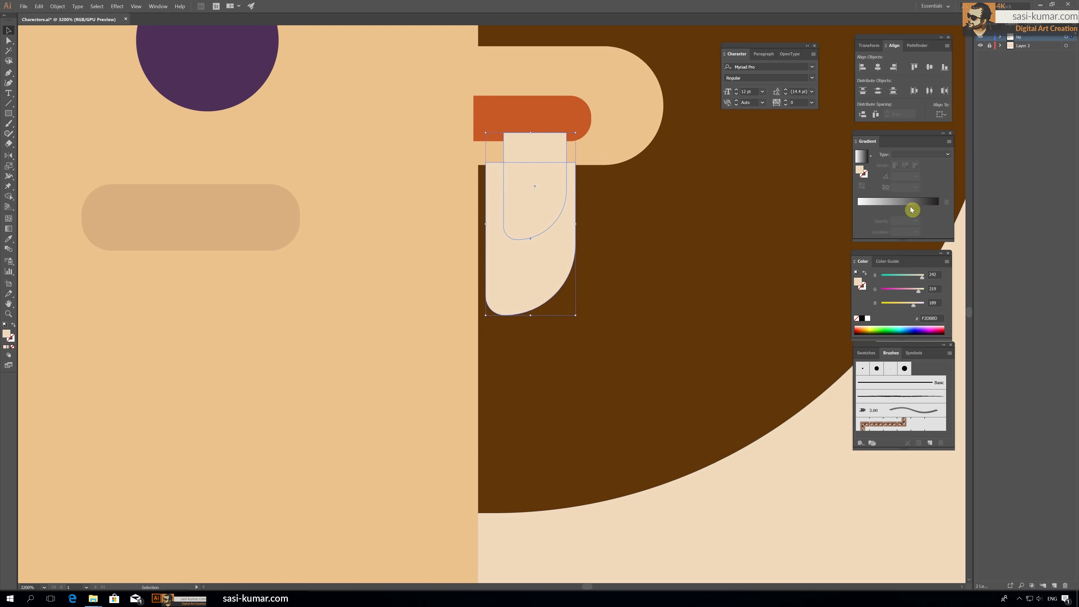
pyautogui.click(916, 45)
pyautogui.click(878, 67)
pyautogui.click(673, 223)
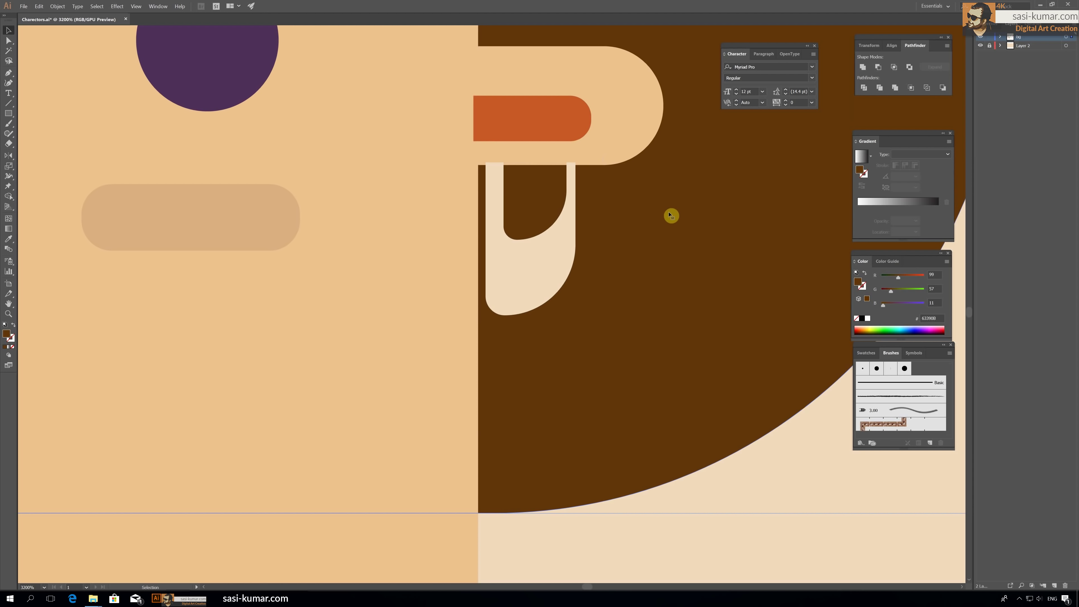
pyautogui.press('a')
pyautogui.moveTo(570, 139); pyautogui.dragTo(571, 170)
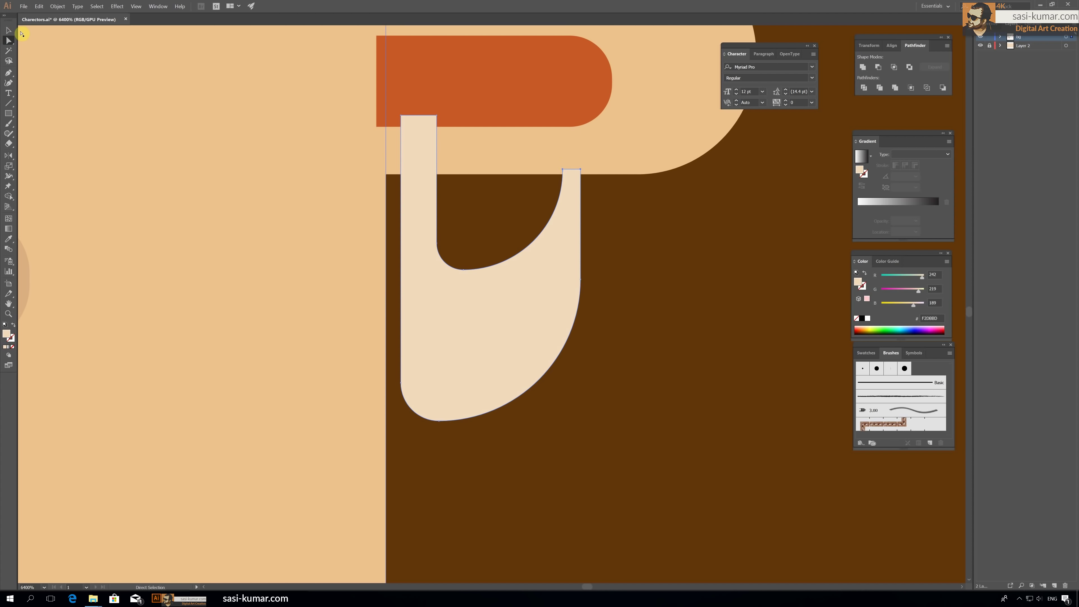
# Step: Reflect a copy of the earring horizontally onto the other ear
pyautogui.press('v')
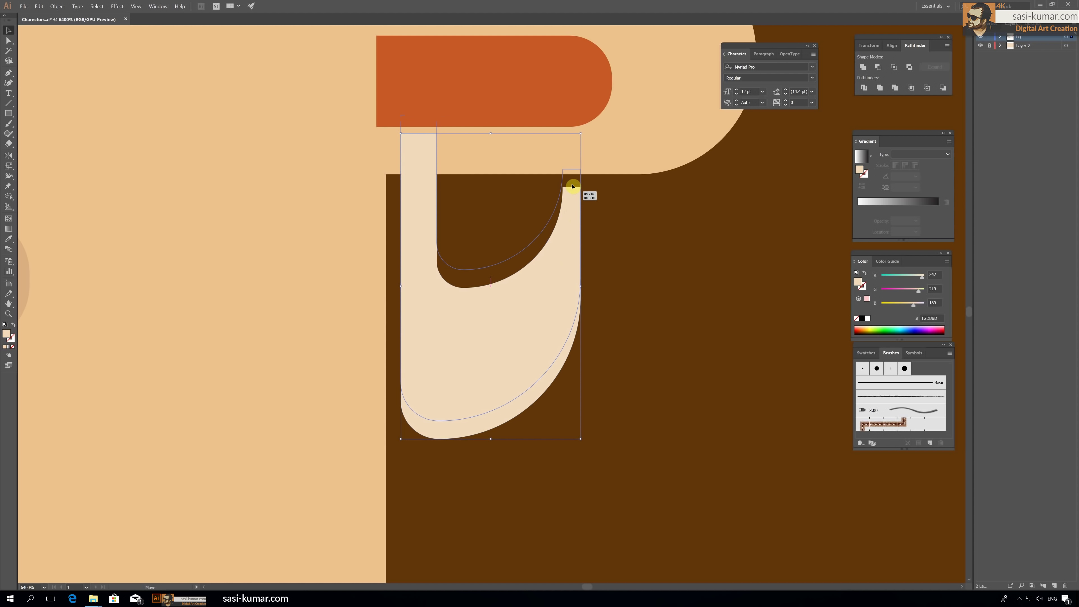
pyautogui.hotkey('ctrl', '-')
pyautogui.hotkey('ctrl', '-')
pyautogui.hotkey('ctrl', '-')
pyautogui.hotkey('ctrl', '-')
pyautogui.hotkey('ctrl', '-')
pyautogui.press('a')
pyautogui.click(657, 272)
pyautogui.press('v')
pyautogui.click(671, 372)
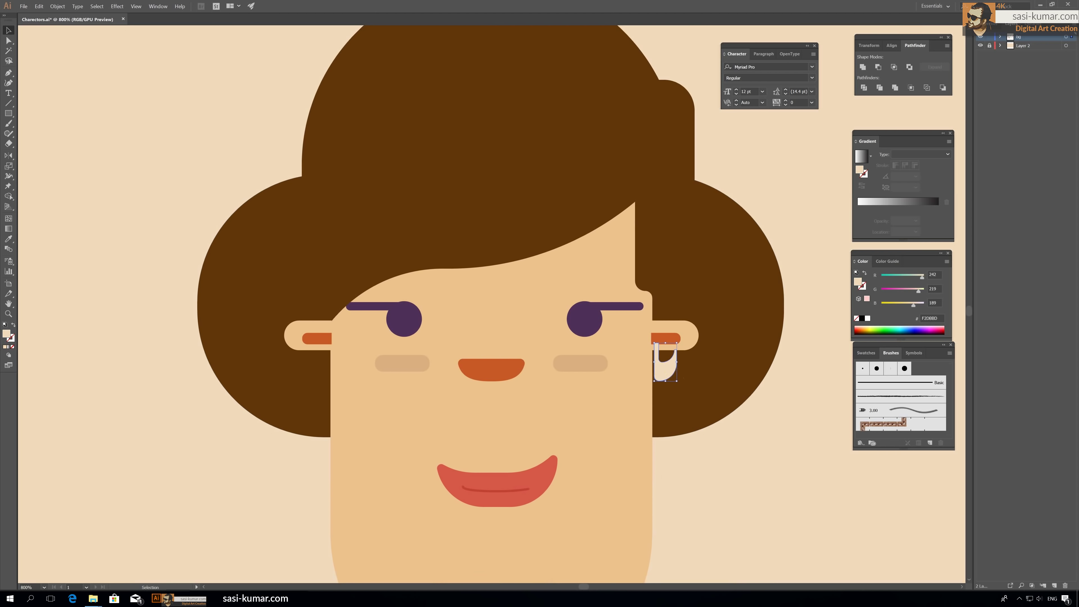
pyautogui.doubleClick(8, 156)
pyautogui.click(104, 170)
pyautogui.hotkey('ctrl', 'z')
pyautogui.doubleClick(8, 156)
pyautogui.click(59, 170)
pyautogui.hotkey('ctrl', '-')
pyautogui.hotkey('ctrl', '-')
pyautogui.hotkey('ctrl', '-')
# Step: Delete the woman's lip shape and red smile line
pyautogui.click(8, 30)
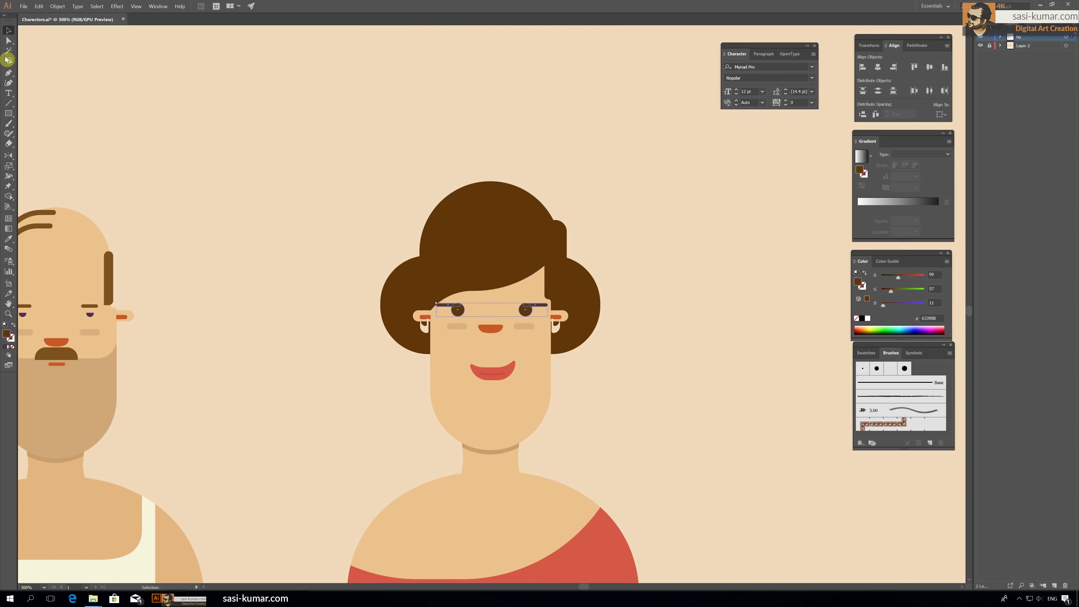
pyautogui.click(186, 139)
pyautogui.click(476, 246)
pyautogui.press('Delete')
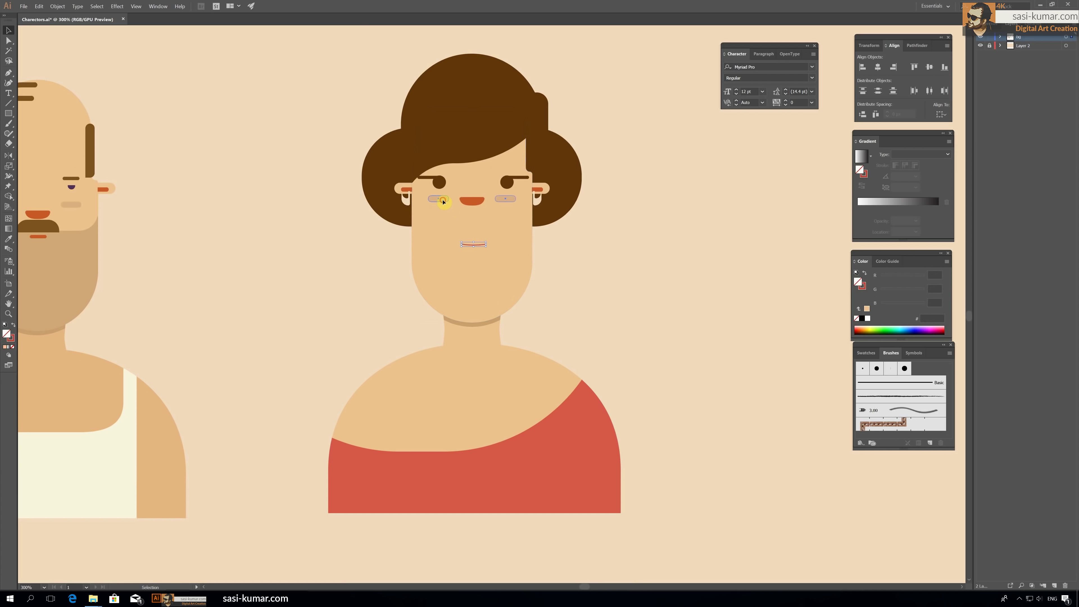
pyautogui.click(442, 203)
pyautogui.hotkey('ctrl', 'z')
pyautogui.click(475, 244)
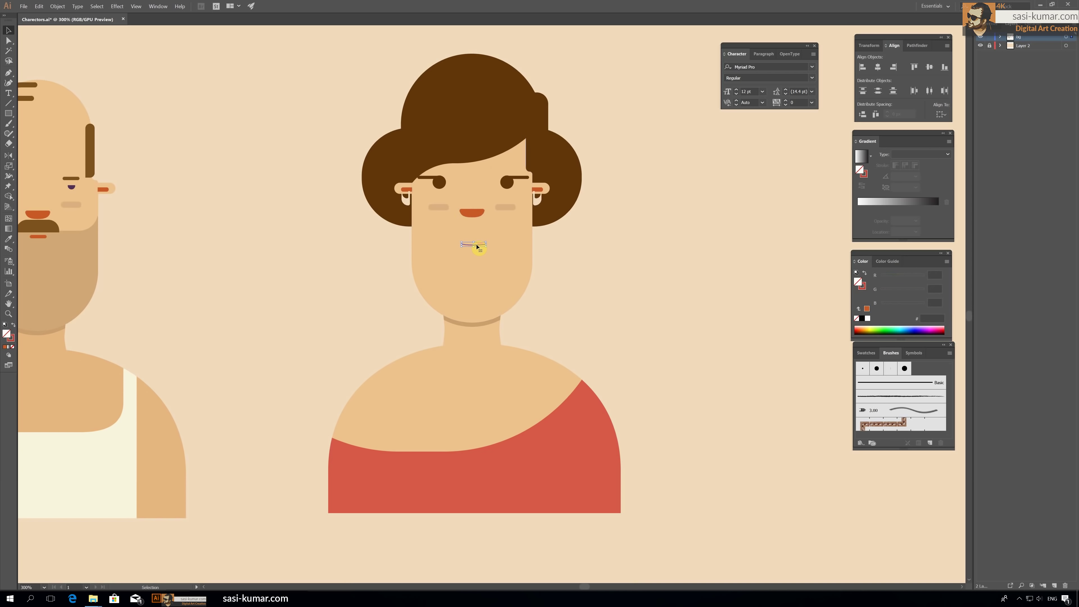
pyautogui.press('Delete')
# Step: Duplicate the orange mouth shape below it, scale it down and fill it dark brown
pyautogui.press('a')
pyautogui.hotkey('ctrl', '+')
pyautogui.hotkey('ctrl', '+')
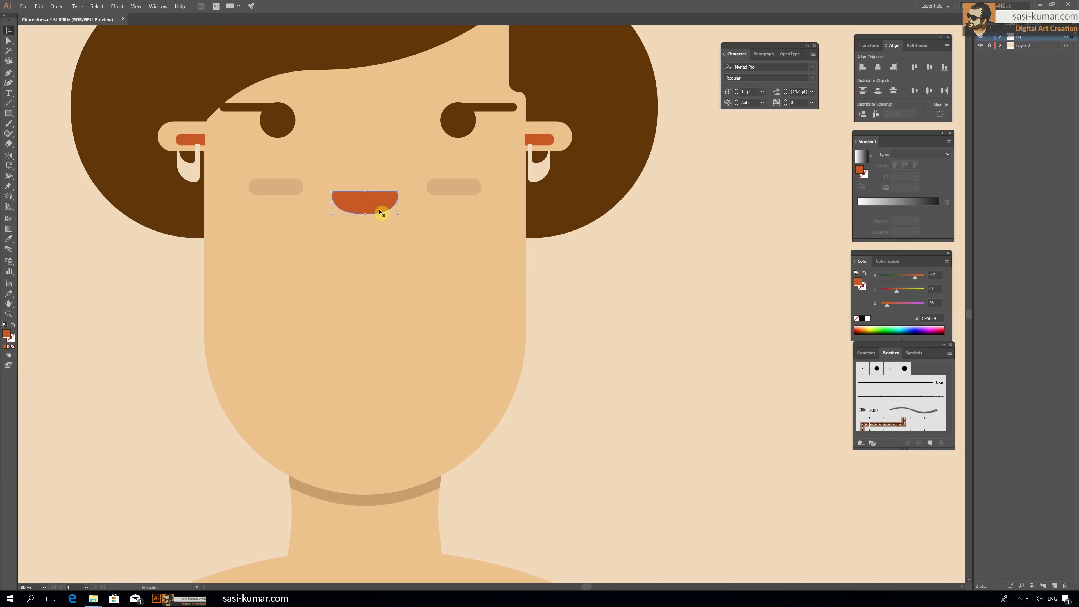
pyautogui.moveTo(378, 210)
pyautogui.mouseDown()
pyautogui.moveTo(395, 266)
pyautogui.moveTo(384, 308)
pyautogui.mouseUp()
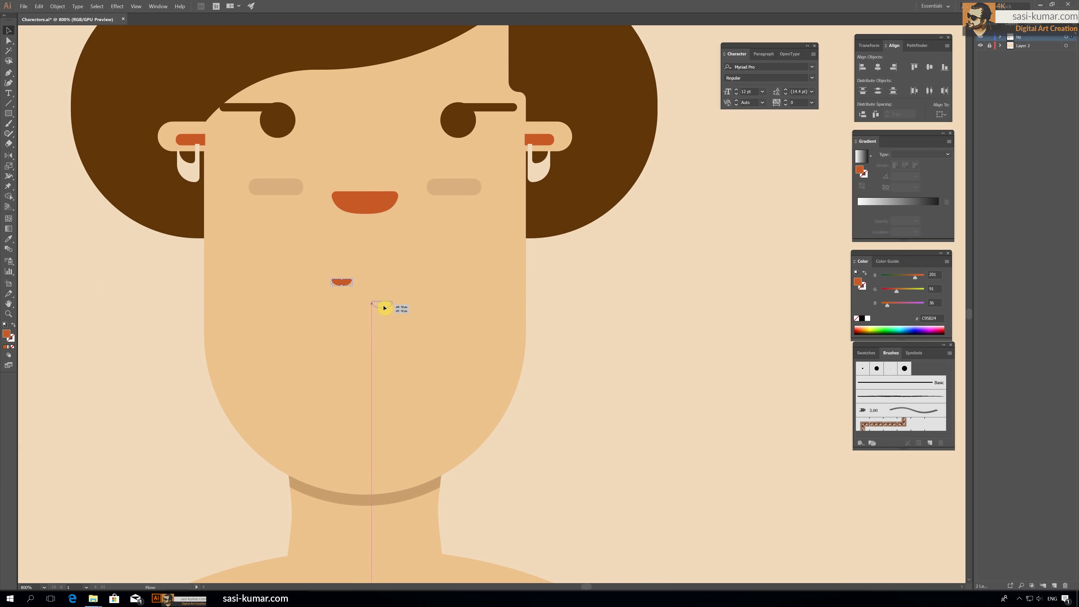
pyautogui.click(628, 335)
pyautogui.click(375, 293)
pyautogui.hotkey('ctrl', '+')
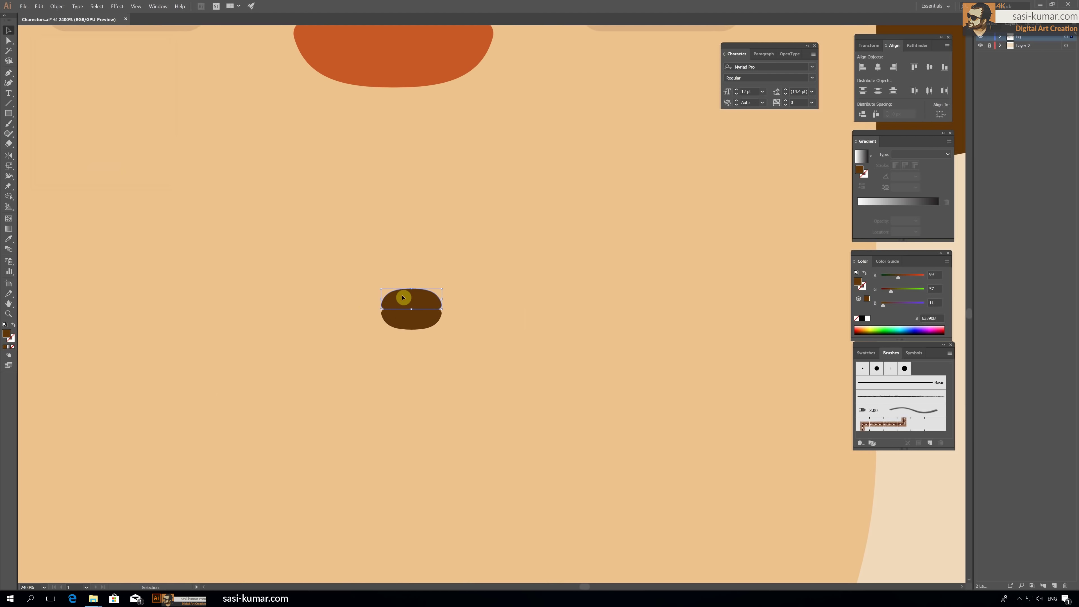
pyautogui.hotkey('ctrl', '-')
pyautogui.moveTo(578, 376); pyautogui.dragTo(559, 343)
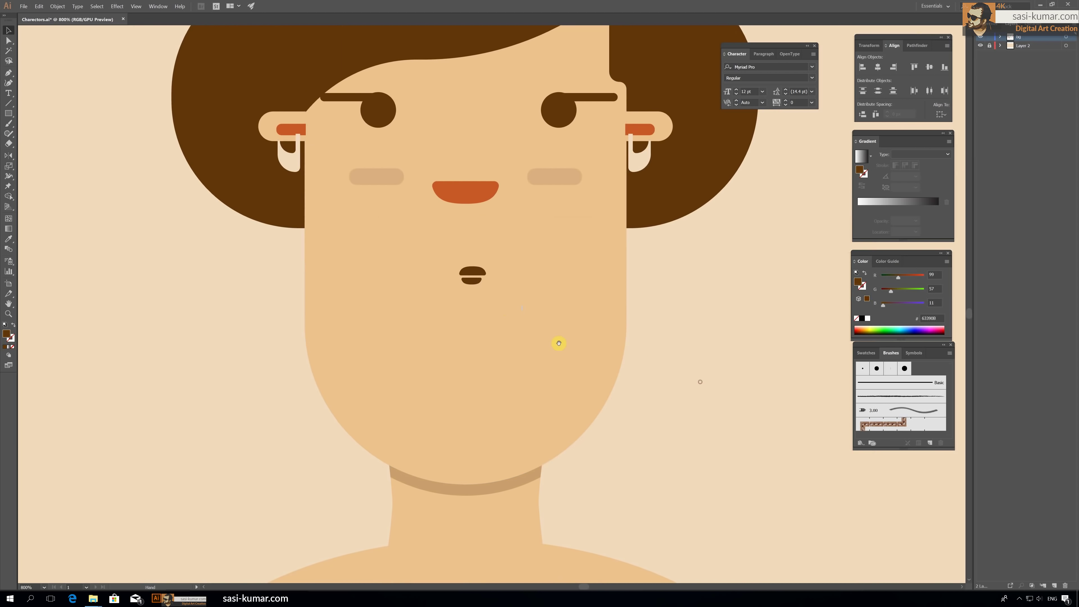
# Step: Zoom out to review both characters, then select the woman's shoulder shape
pyautogui.click(774, 314)
pyautogui.hotkey('ctrl', '0')
pyautogui.hotkey('ctrl', '+')
pyautogui.hotkey('ctrl', '+')
pyautogui.click(535, 441)
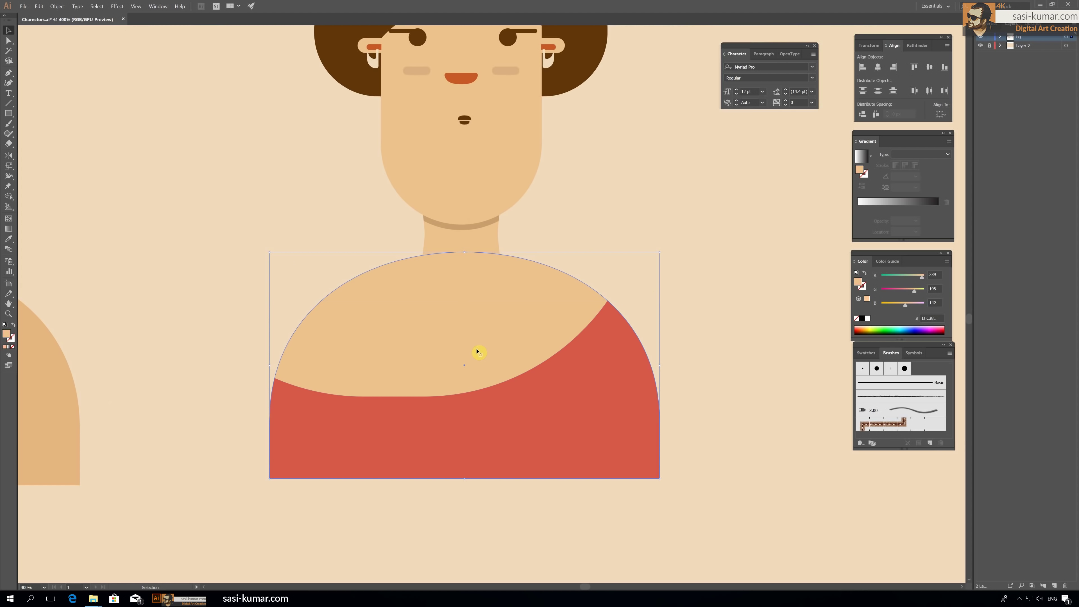
# Step: Delete the red shirt and fill the shoulders grey #AFAFAF
pyautogui.hotkey('ctrl', 'shift', ']')
pyautogui.doubleClick(6, 334)
pyautogui.click(415, 215)
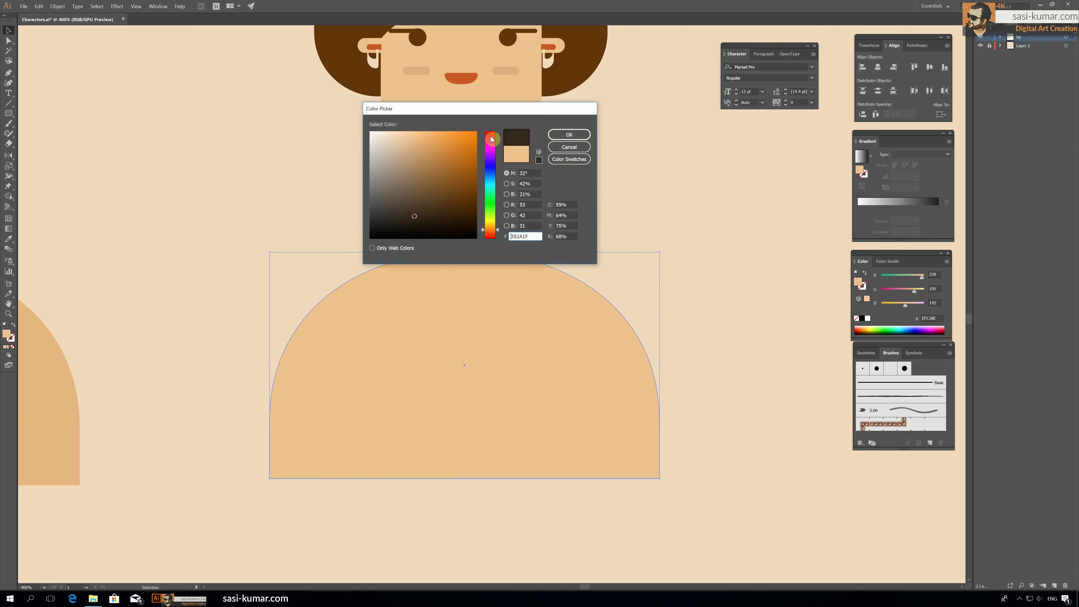
pyautogui.moveTo(372, 187); pyautogui.dragTo(364, 164)
pyautogui.click(569, 135)
# Step: Isolate the neck and pen-draw a triangle extending far below it
pyautogui.hotkey('ctrl', '+')
pyautogui.moveTo(622, 183); pyautogui.dragTo(601, 141)
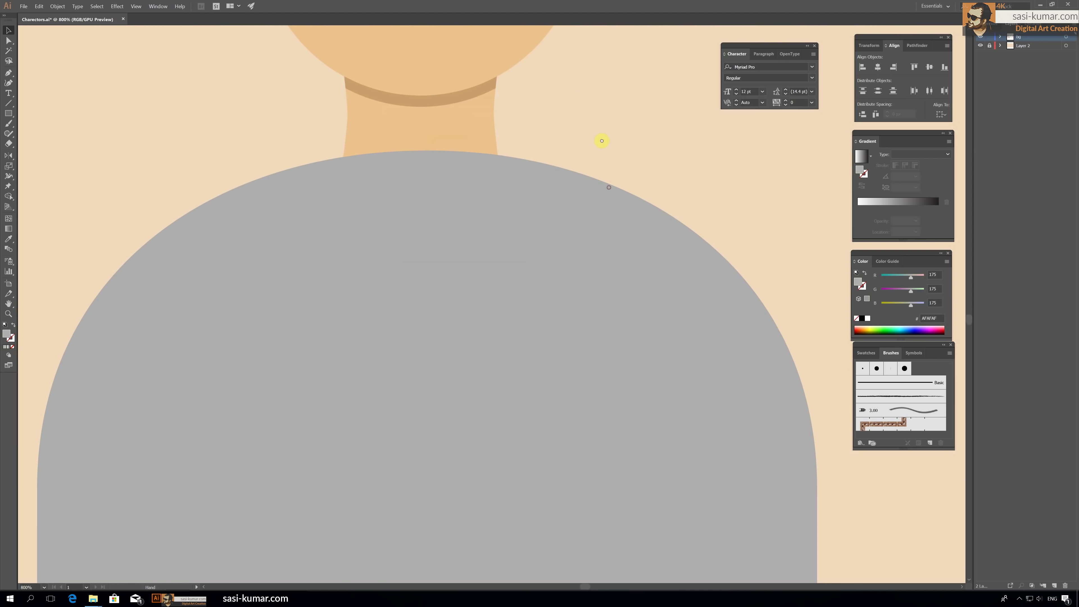
pyautogui.doubleClick(456, 142)
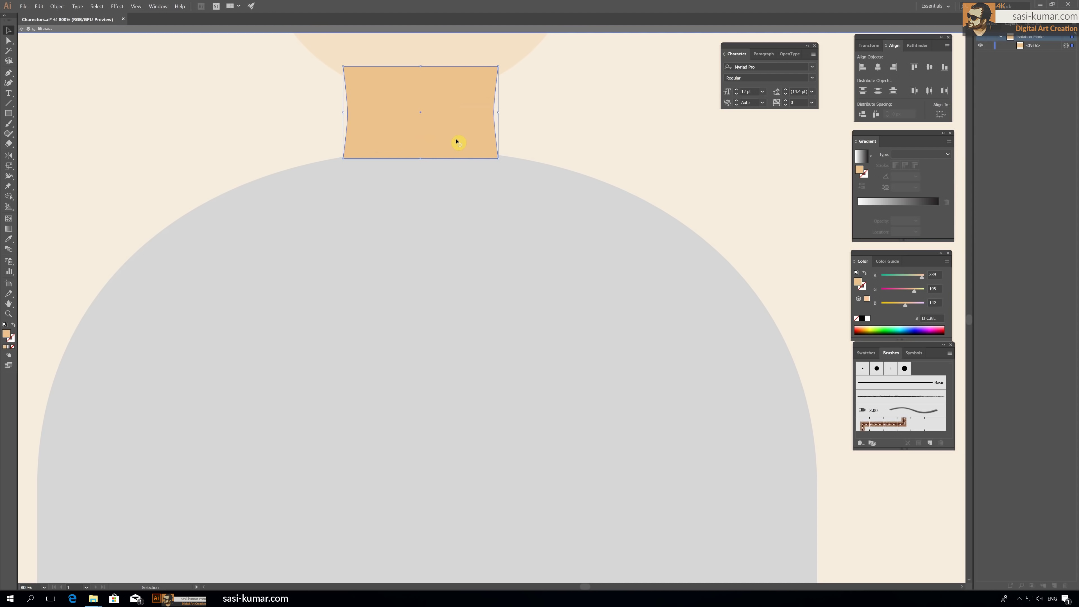
pyautogui.press('p')
pyautogui.click(343, 158)
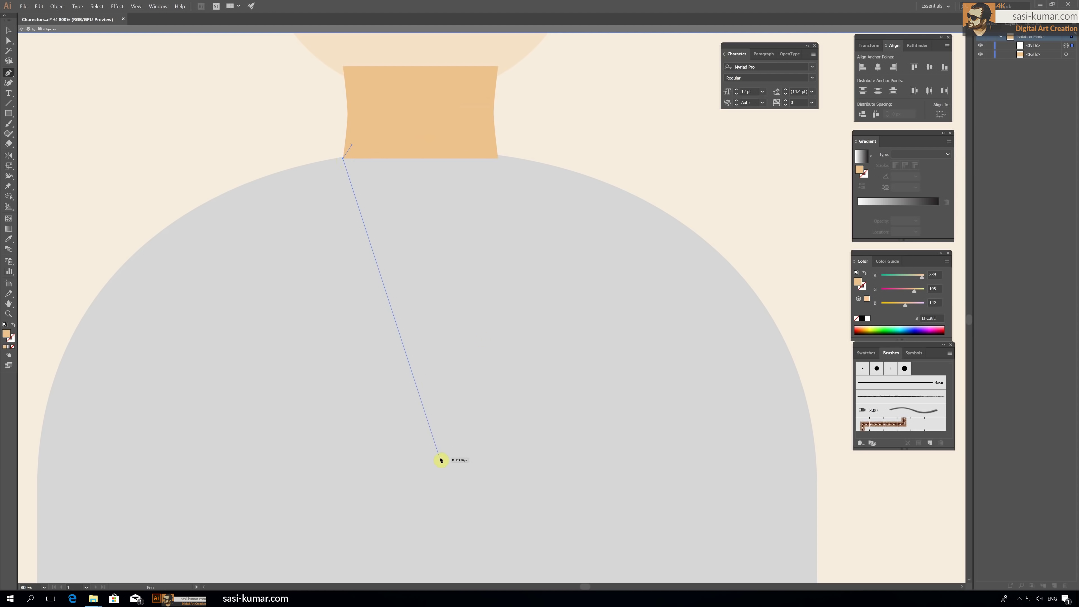
pyautogui.click(440, 457)
pyautogui.click(500, 161)
pyautogui.click(458, 116)
# Step: Unite the triangle with the neck and raise the V's bottom point
pyautogui.click(352, 145)
pyautogui.press('v')
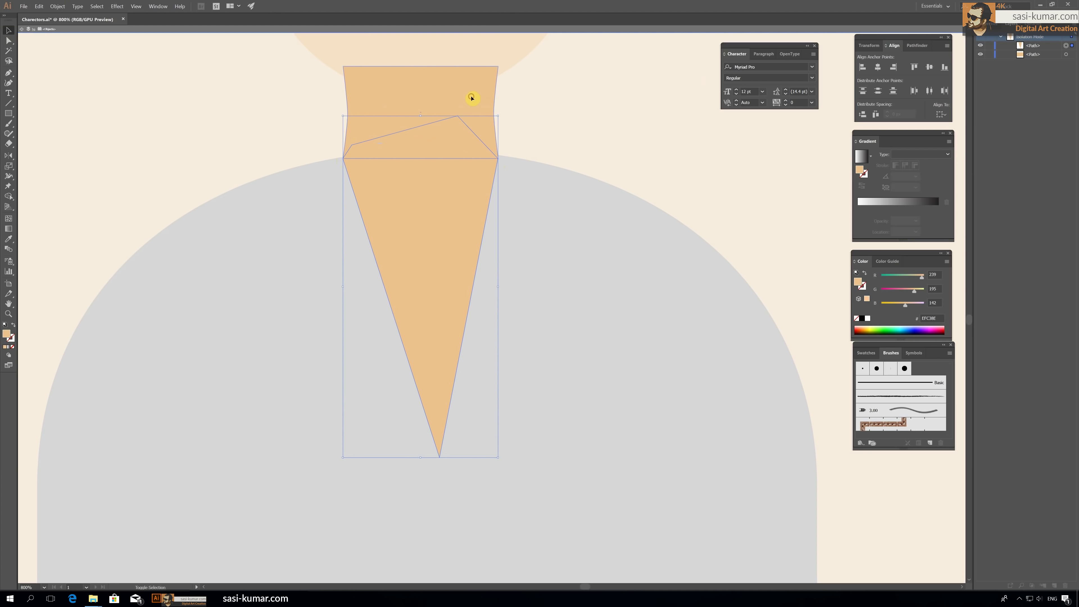
pyautogui.click(916, 45)
pyautogui.click(863, 66)
pyautogui.click(640, 149)
pyautogui.hotkey('ctrl', '-')
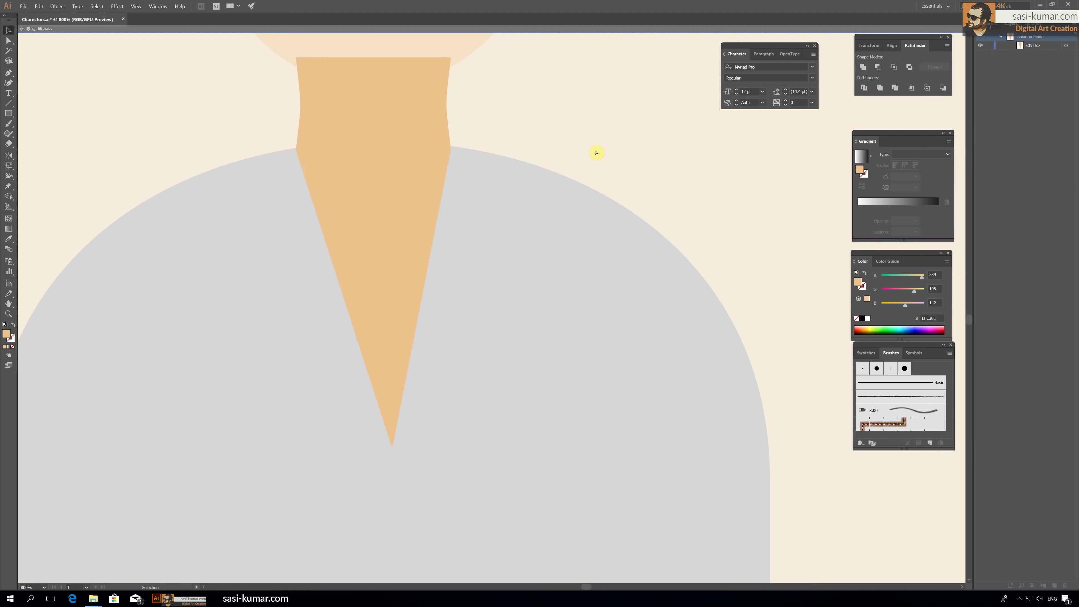
pyautogui.click(8, 41)
pyautogui.moveTo(417, 410); pyautogui.dragTo(410, 338)
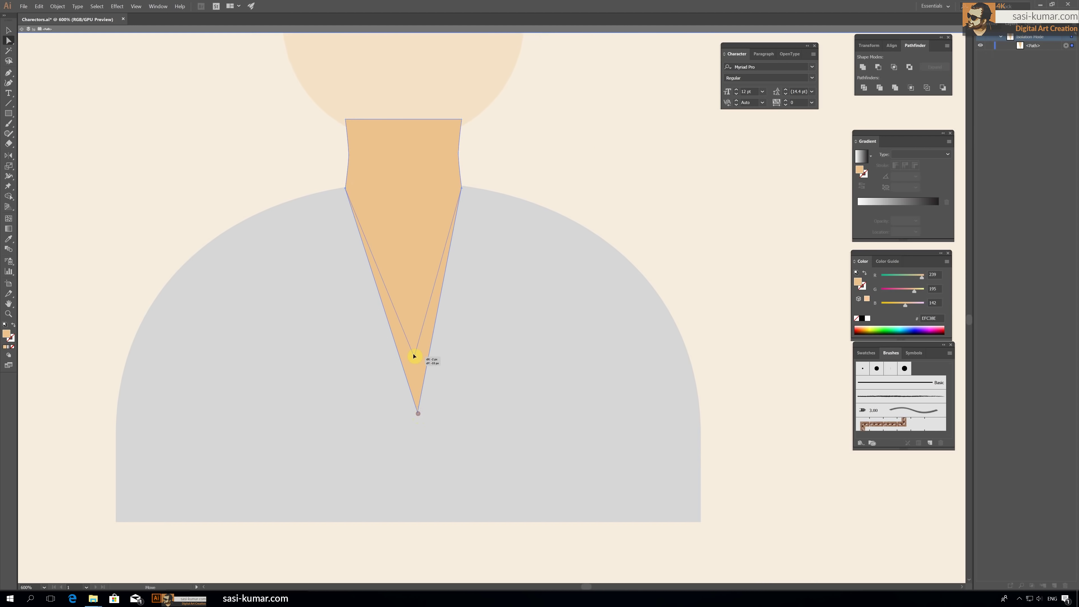
# Step: Send the grey body shape backward behind the neck
pyautogui.press('v')
pyautogui.doubleClick(212, 131)
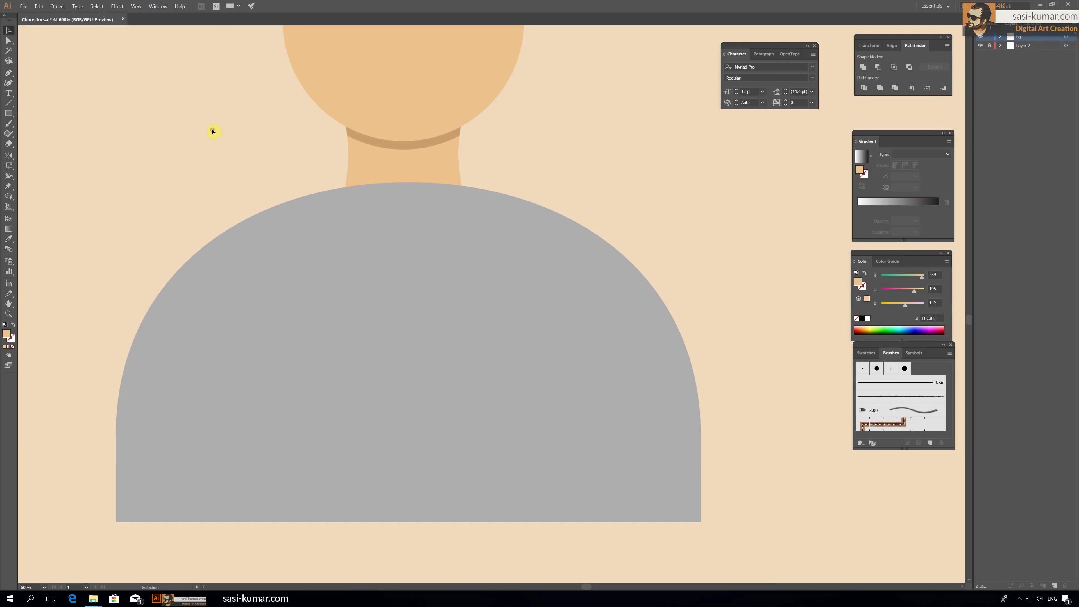
pyautogui.click(436, 227)
pyautogui.rightClick(617, 341)
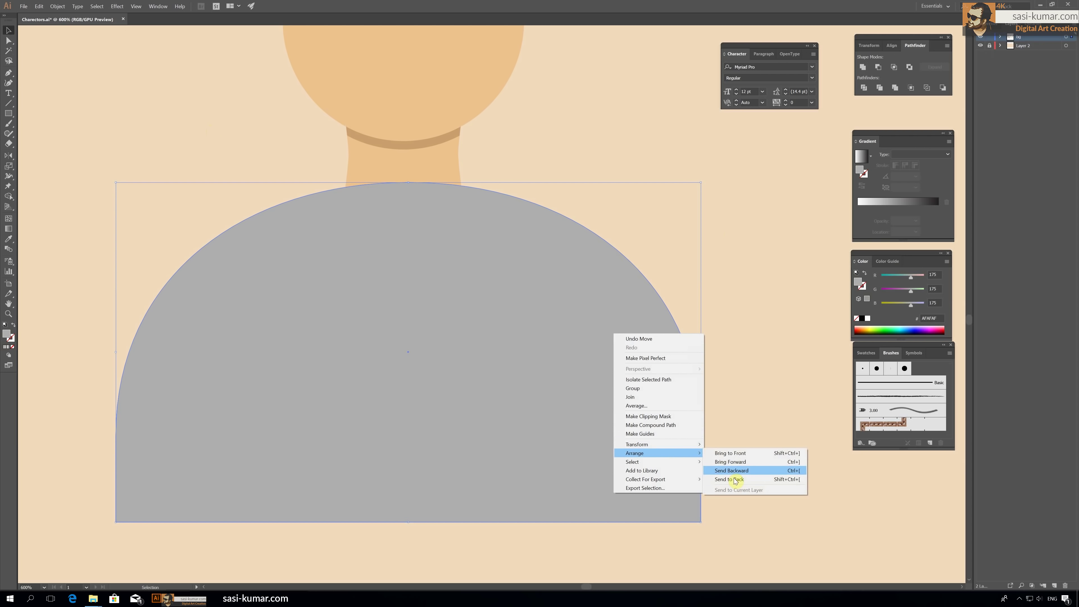
pyautogui.click(735, 483)
pyautogui.click(499, 140)
# Step: Pen-draw collar strips along both sides of the V-neck
pyautogui.click(8, 72)
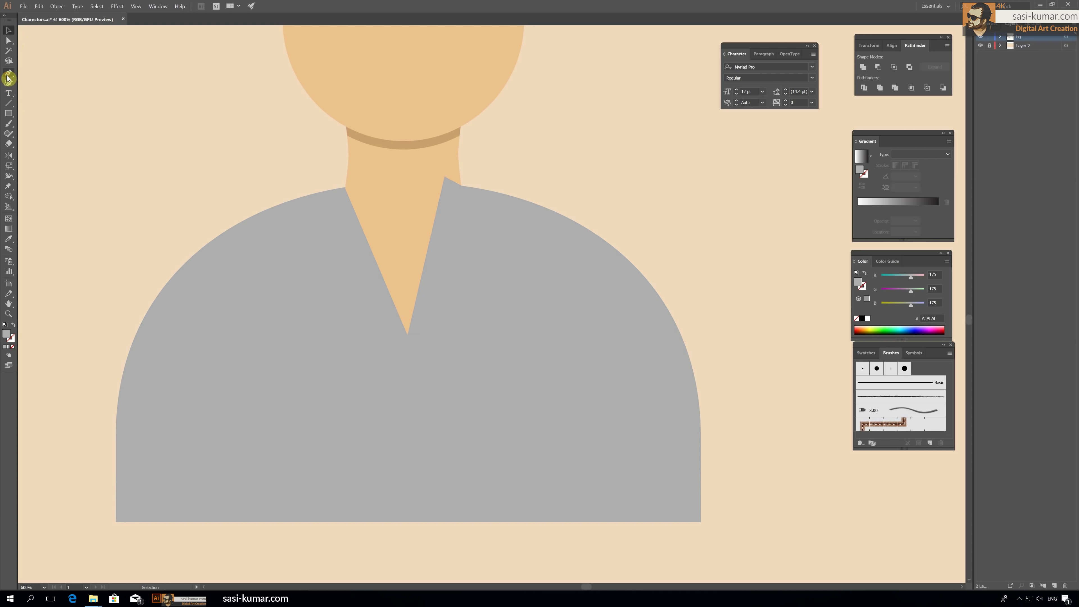
pyautogui.click(346, 188)
pyautogui.click(410, 337)
pyautogui.click(346, 188)
pyautogui.press('a')
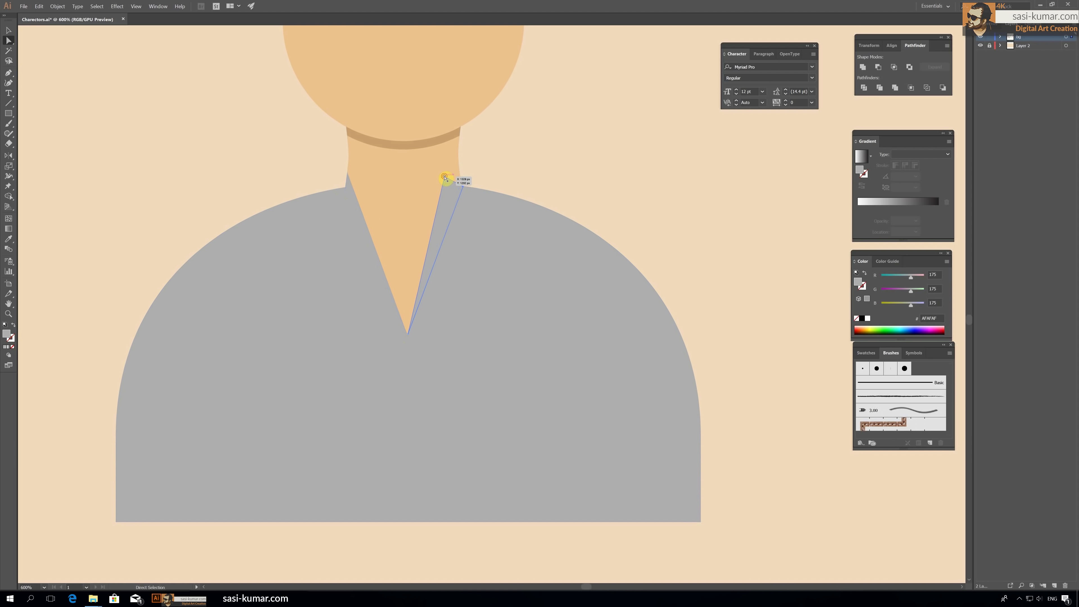
pyautogui.moveTo(445, 176); pyautogui.dragTo(460, 170)
pyautogui.click(8, 30)
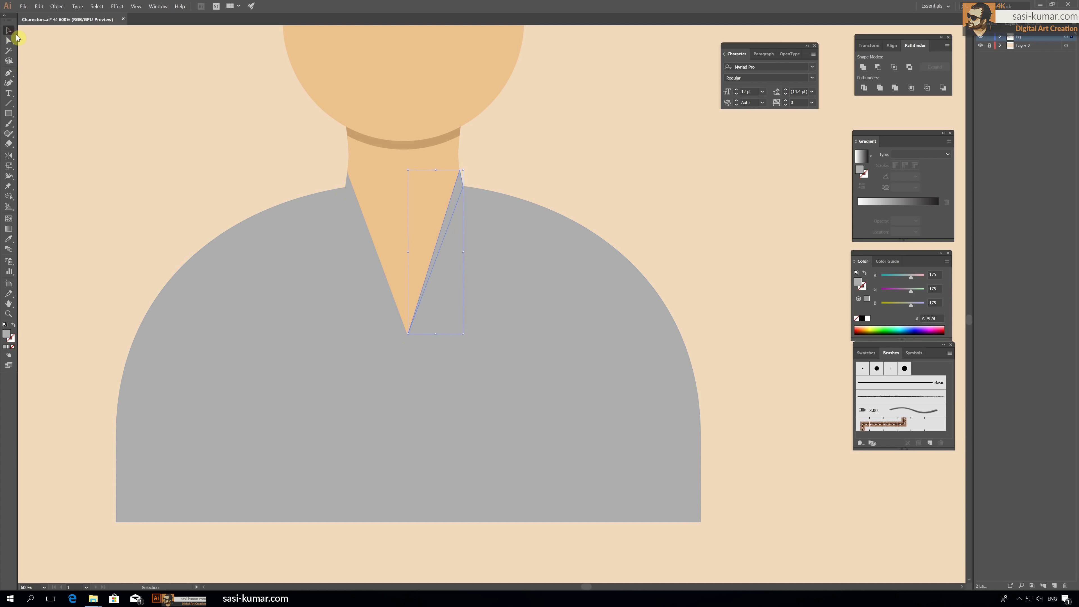
pyautogui.keyDown('shift'); pyautogui.click(354, 206); pyautogui.keyUp('shift')
# Step: Fill both collar strips near-white #EFEEED
pyautogui.doubleClick(6, 334)
pyautogui.click(372, 141)
pyautogui.click(569, 134)
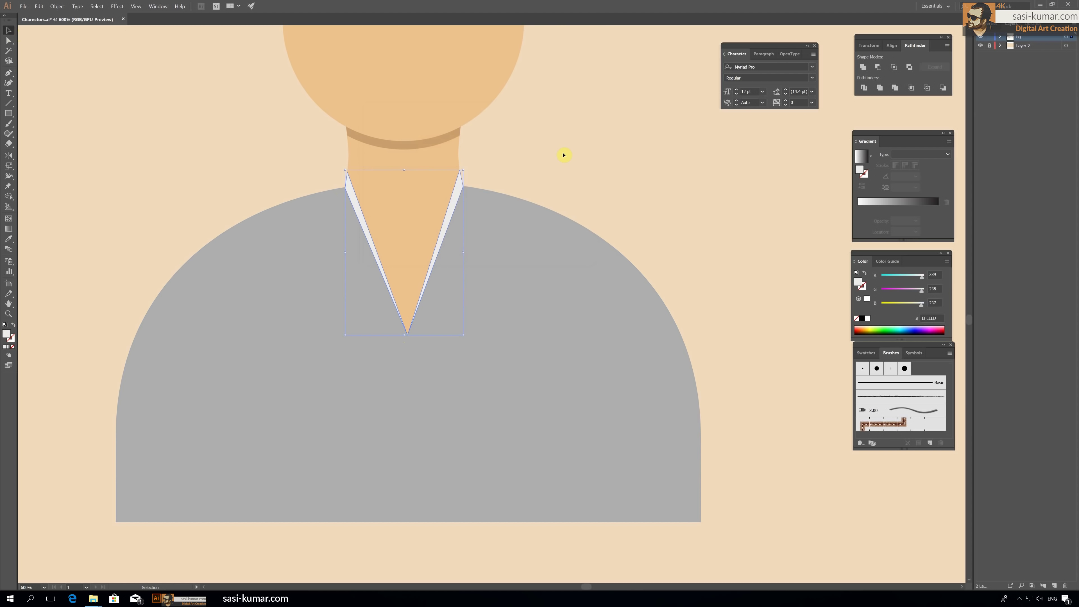
pyautogui.scroll(-2, 554, 155)
pyautogui.scroll(3, 545, 154)
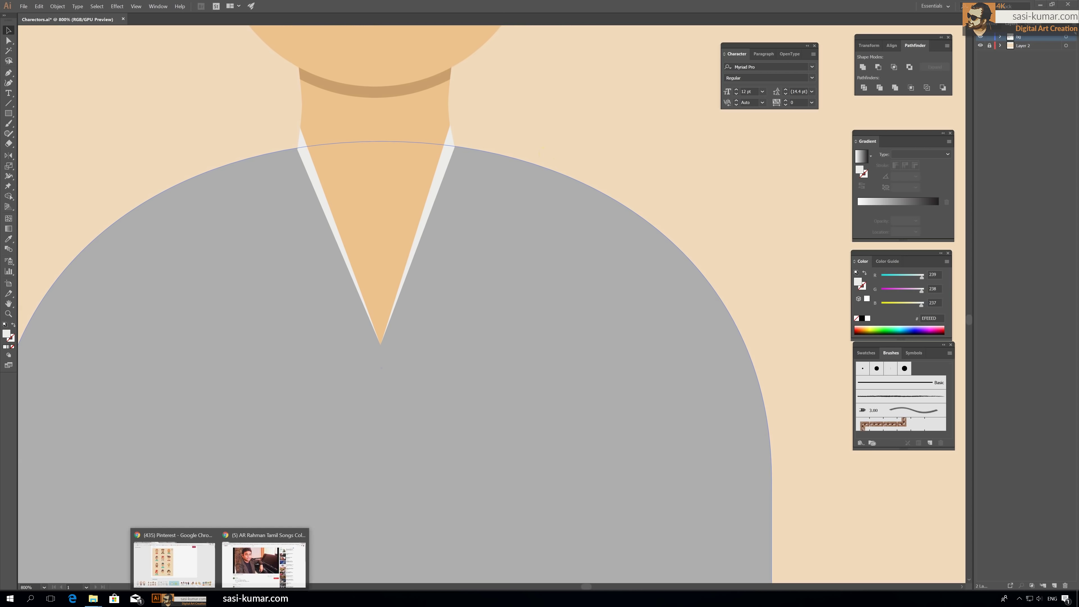
pyautogui.click(1019, 599)
pyautogui.click(978, 565)
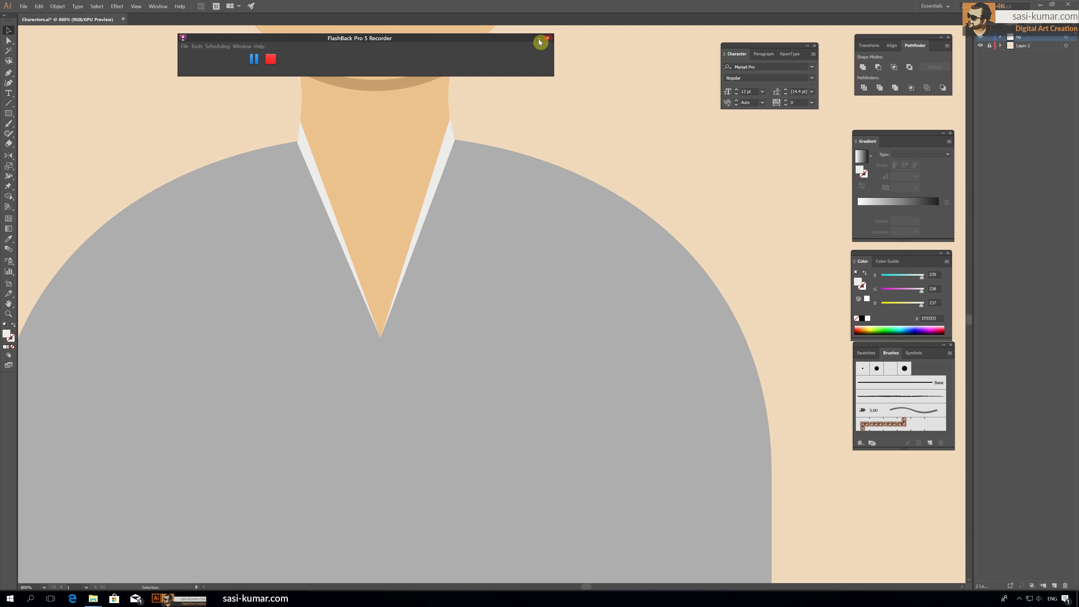
pyautogui.click(538, 39)
# Step: Zoom out to check the lineup, then select the left collar strip
pyautogui.hotkey('ctrl', '-')
pyautogui.hotkey('ctrl', '-')
pyautogui.hotkey('ctrl', '-')
pyautogui.hotkey('ctrl', '-')
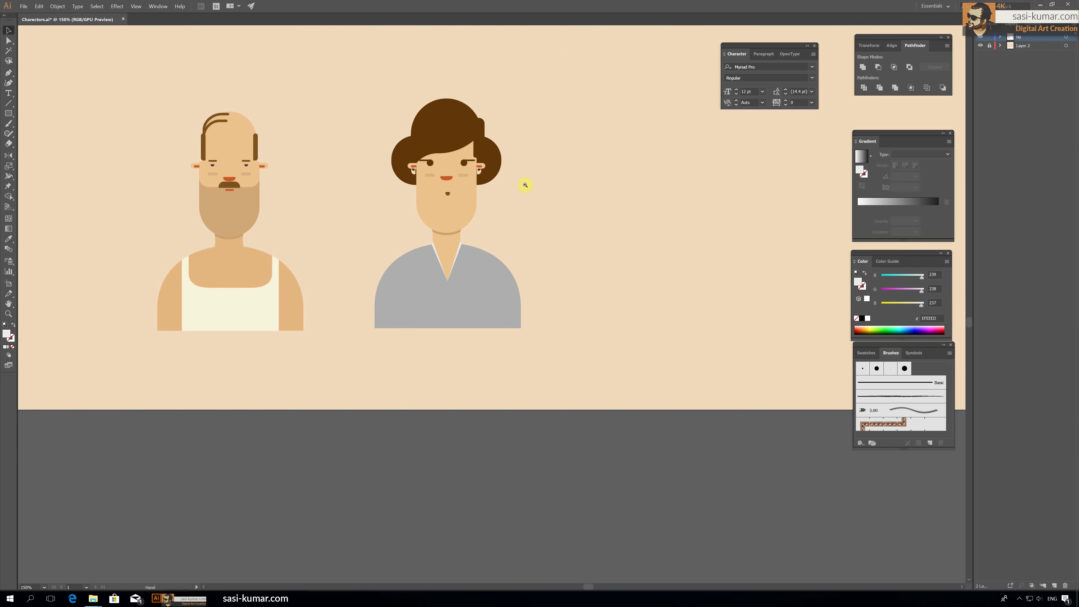
pyautogui.hotkey('ctrl', '+')
pyautogui.hotkey('ctrl', '+')
pyautogui.click(525, 221)
pyautogui.click(581, 95)
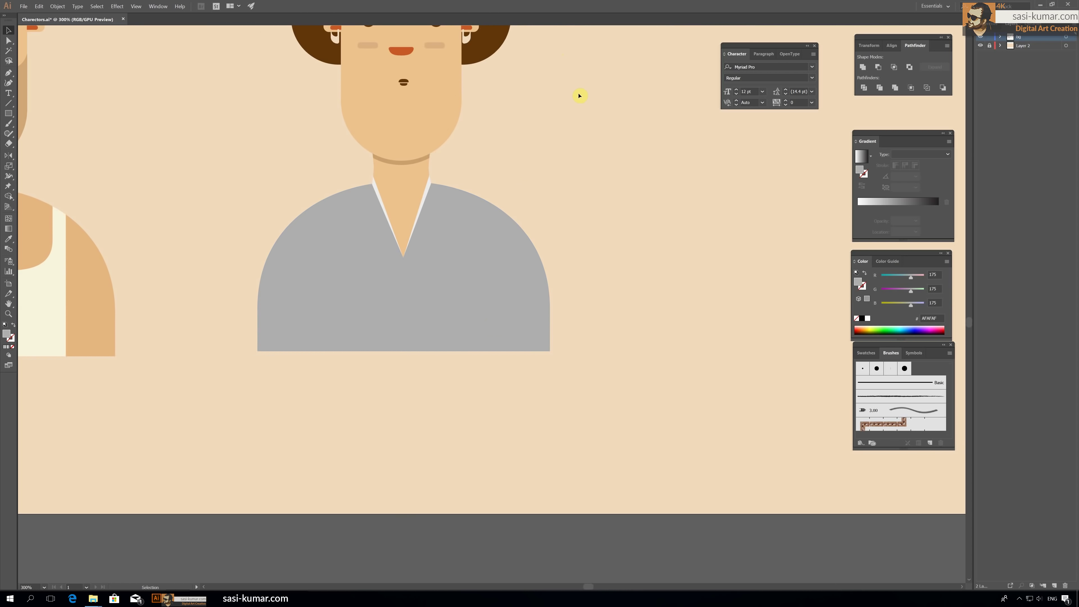
pyautogui.click(379, 193)
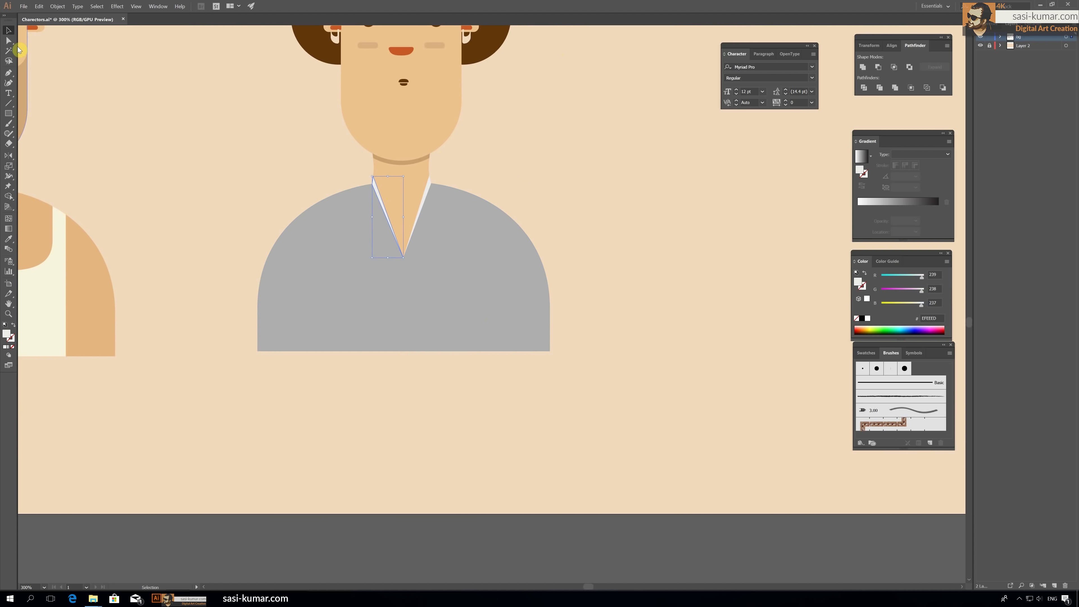
# Step: Pull the inner anchor points of both collar strips into the neck
pyautogui.hotkey('ctrl', '+')
pyautogui.hotkey('ctrl', '+')
pyautogui.hotkey('ctrl', '+')
pyautogui.hotkey('ctrl', '+')
pyautogui.press('p')
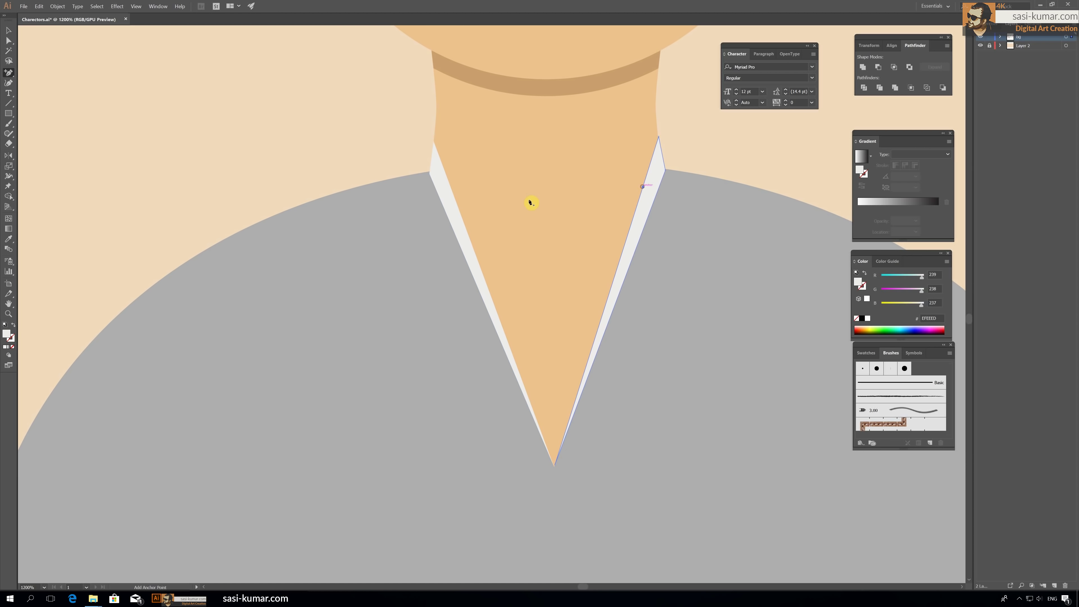
pyautogui.press('a')
pyautogui.moveTo(451, 185); pyautogui.dragTo(491, 180)
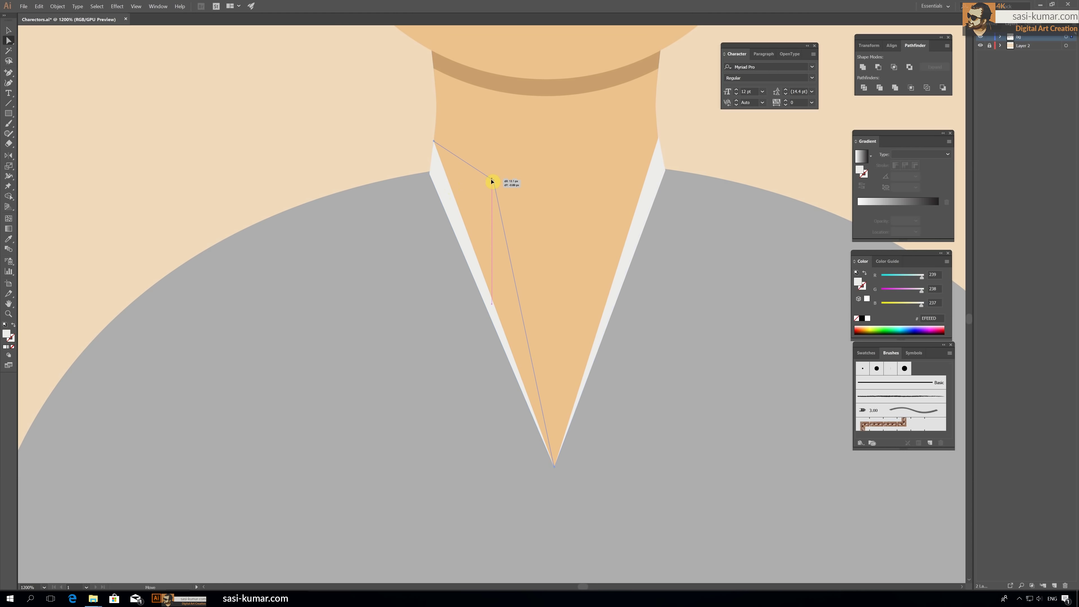
pyautogui.moveTo(650, 188); pyautogui.dragTo(604, 177)
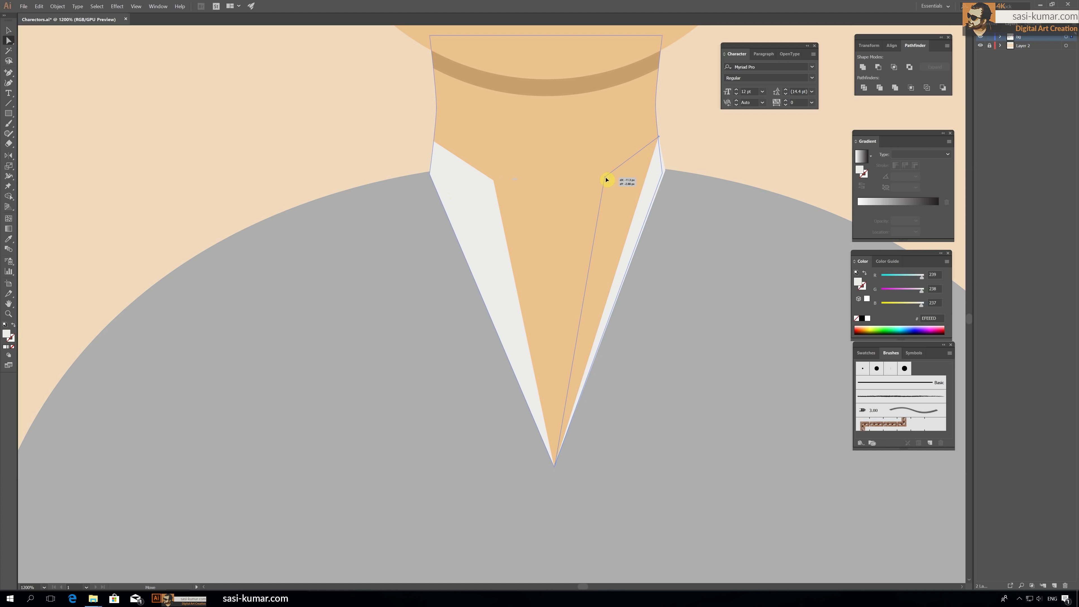
pyautogui.click(260, 132)
pyautogui.hotkey('ctrl', '-')
pyautogui.hotkey('ctrl', '-')
pyautogui.hotkey('ctrl', '-')
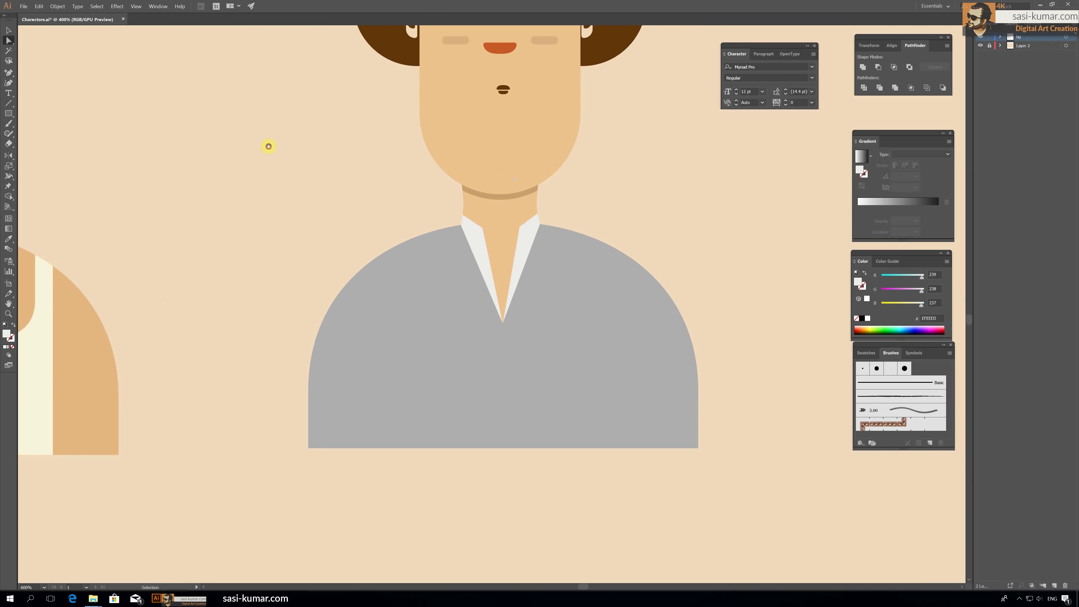
pyautogui.hotkey('ctrl', '+')
# Step: Pen-draw a lapel outline from the right collar tip down to the V-neck point
pyautogui.click(9, 72)
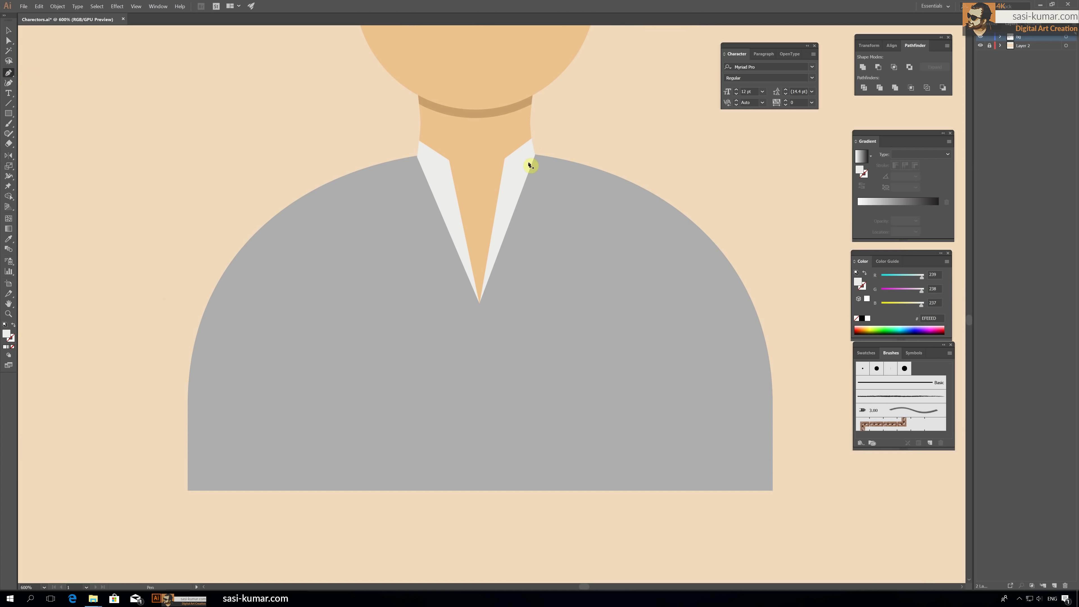
pyautogui.click(535, 155)
pyautogui.click(597, 170)
pyautogui.click(552, 209)
pyautogui.click(584, 243)
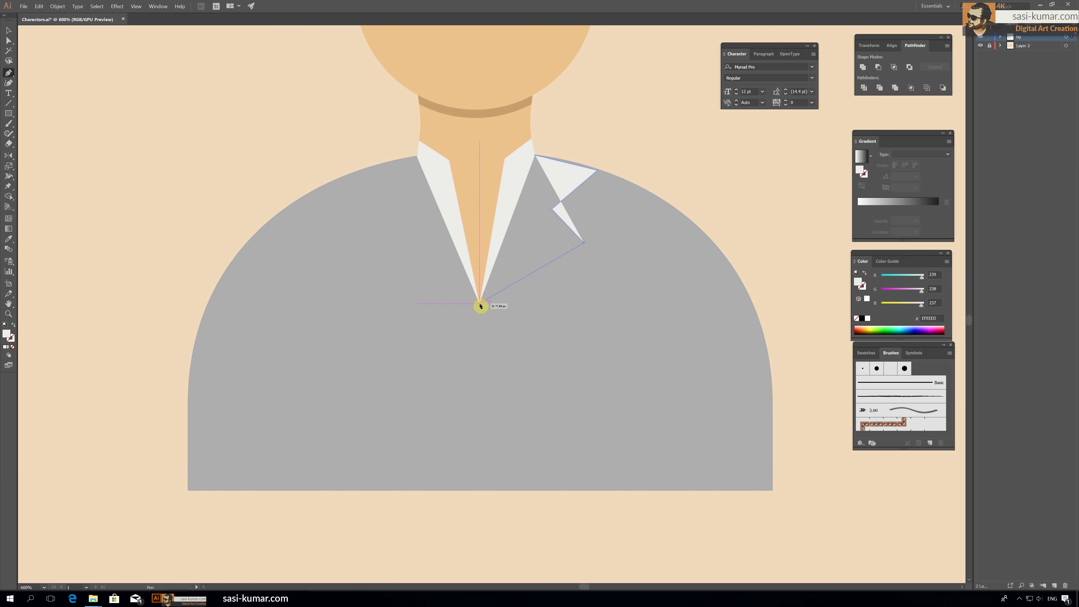
pyautogui.click(480, 305)
# Step: Fill the jacket body with grey-purple A39CAD
pyautogui.click(9, 30)
pyautogui.click(174, 87)
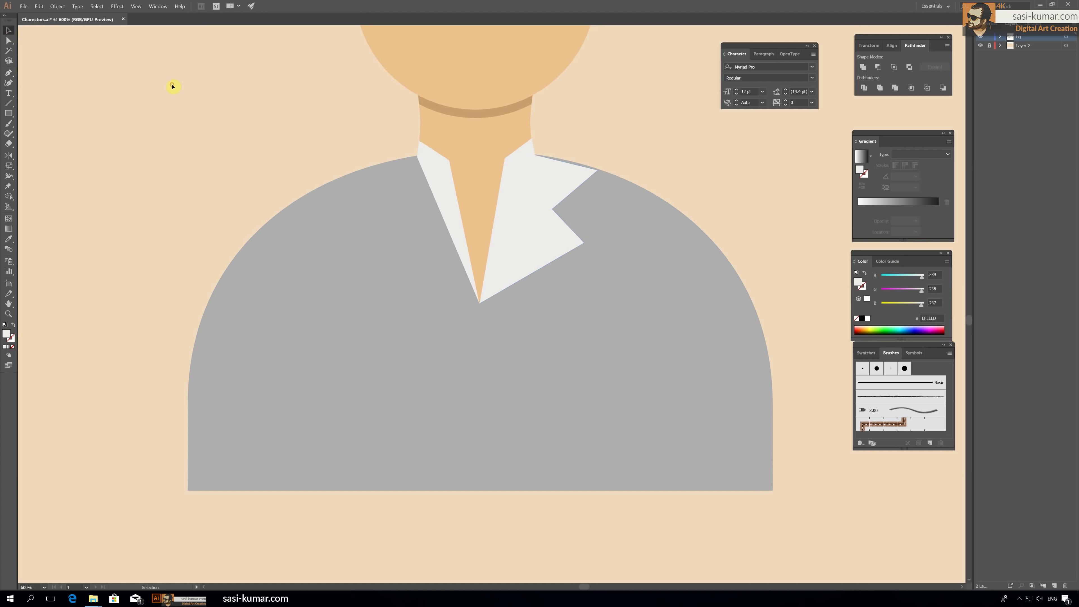
pyautogui.click(204, 323)
pyautogui.doubleClick(7, 333)
pyautogui.click(488, 160)
pyautogui.click(386, 134)
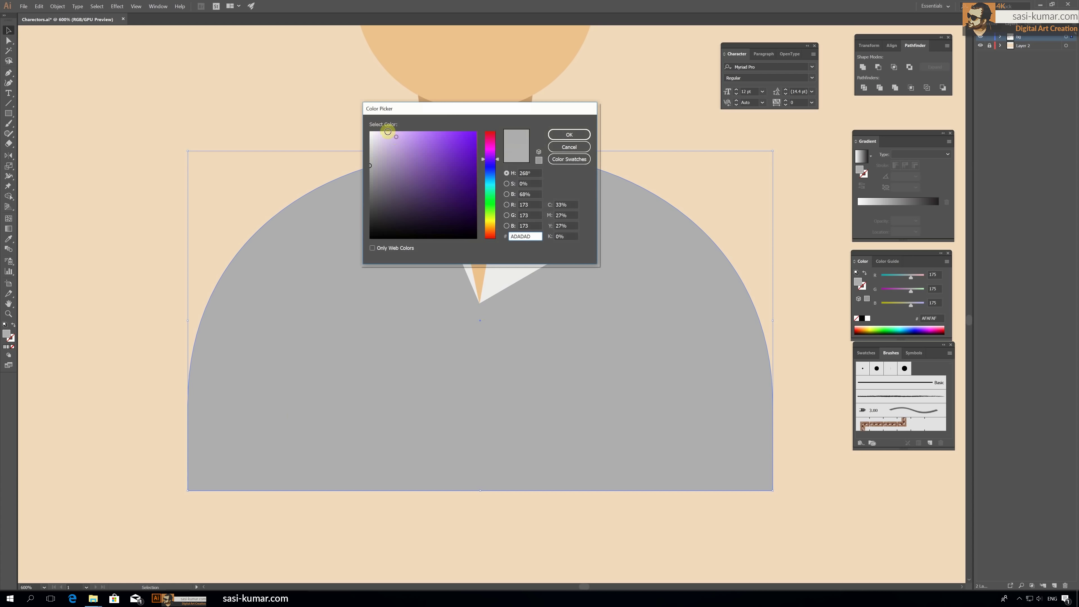
pyautogui.click(569, 135)
pyautogui.doubleClick(6, 333)
pyautogui.click(381, 166)
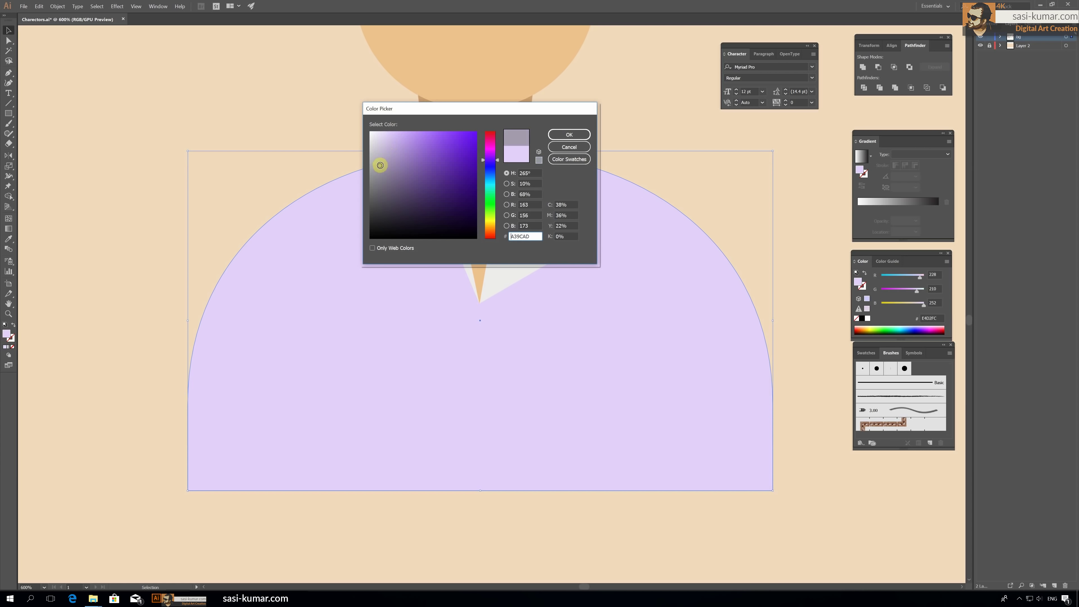
pyautogui.click(569, 135)
# Step: Fill the lapel shape with dark grey-purple 49424C
pyautogui.click(555, 182)
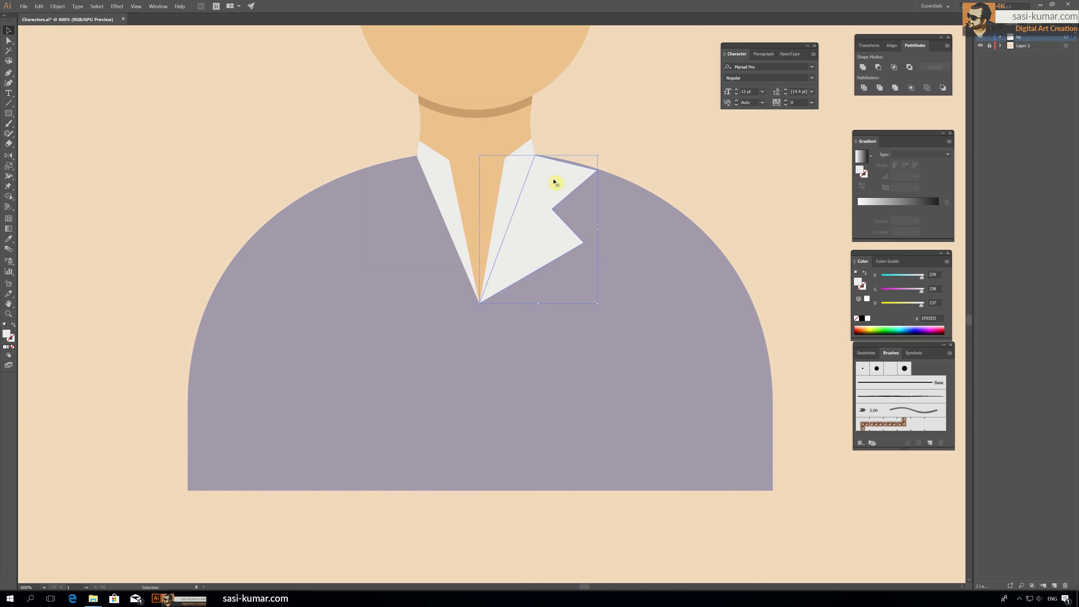
pyautogui.doubleClick(6, 336)
pyautogui.click(490, 156)
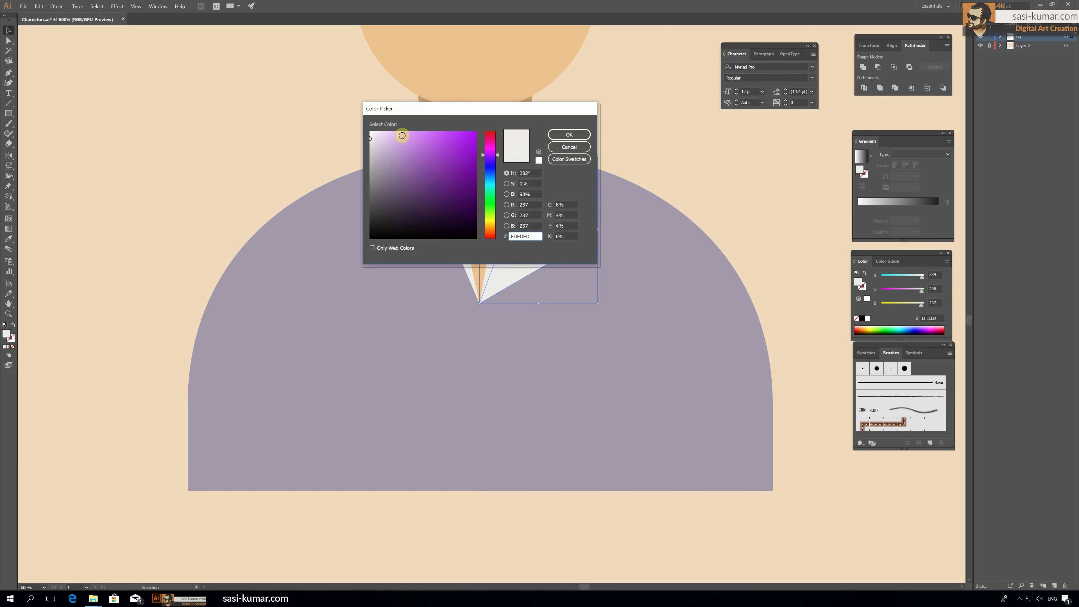
pyautogui.click(383, 207)
pyautogui.click(569, 134)
# Step: Pen-draw a closed lapel piece over the right collar and give it the jacket colour
pyautogui.click(619, 91)
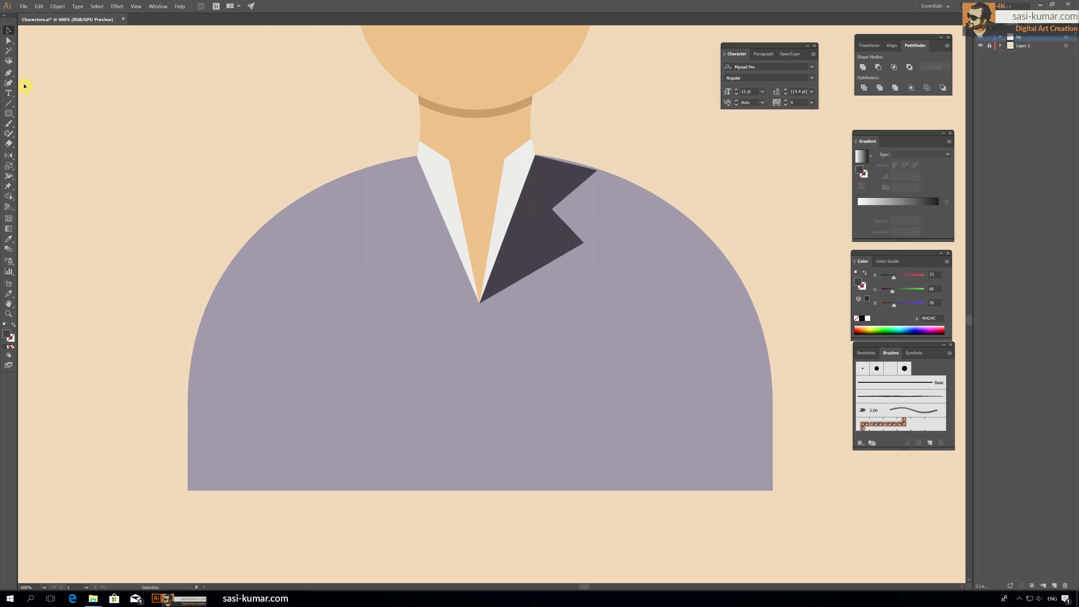
pyautogui.click(536, 155)
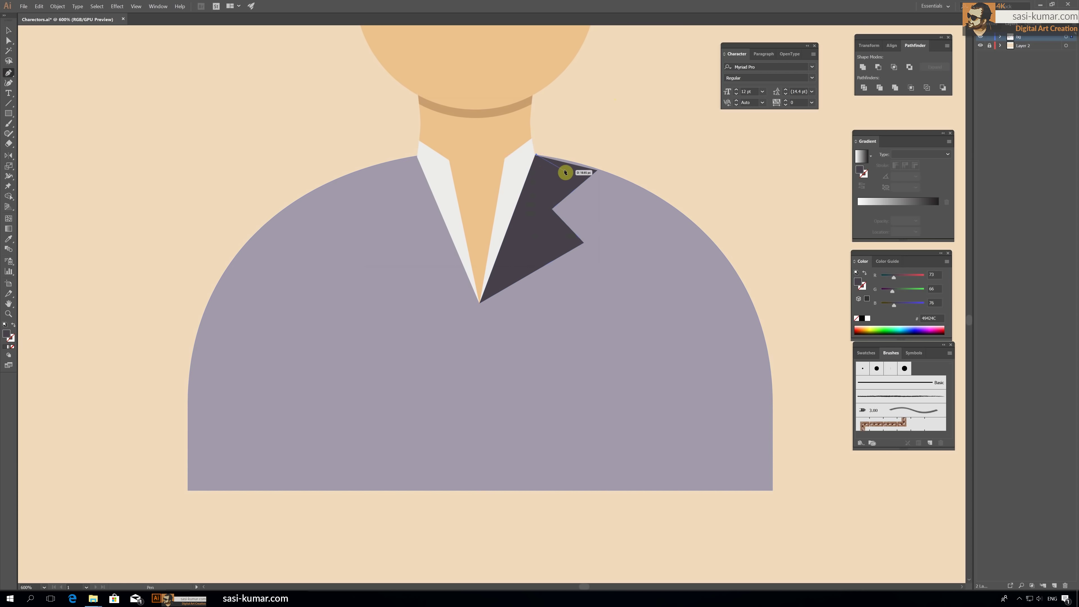
pyautogui.click(578, 165)
pyautogui.click(539, 200)
pyautogui.click(567, 224)
pyautogui.click(480, 303)
pyautogui.click(536, 155)
pyautogui.press('i')
pyautogui.click(640, 262)
# Step: Nudge the lapel's bottom anchor to close the dark edge line
pyautogui.press('a')
pyautogui.hotkey('ctrl', '+')
pyautogui.hotkey('ctrl', '+')
pyautogui.hotkey('ctrl', '+')
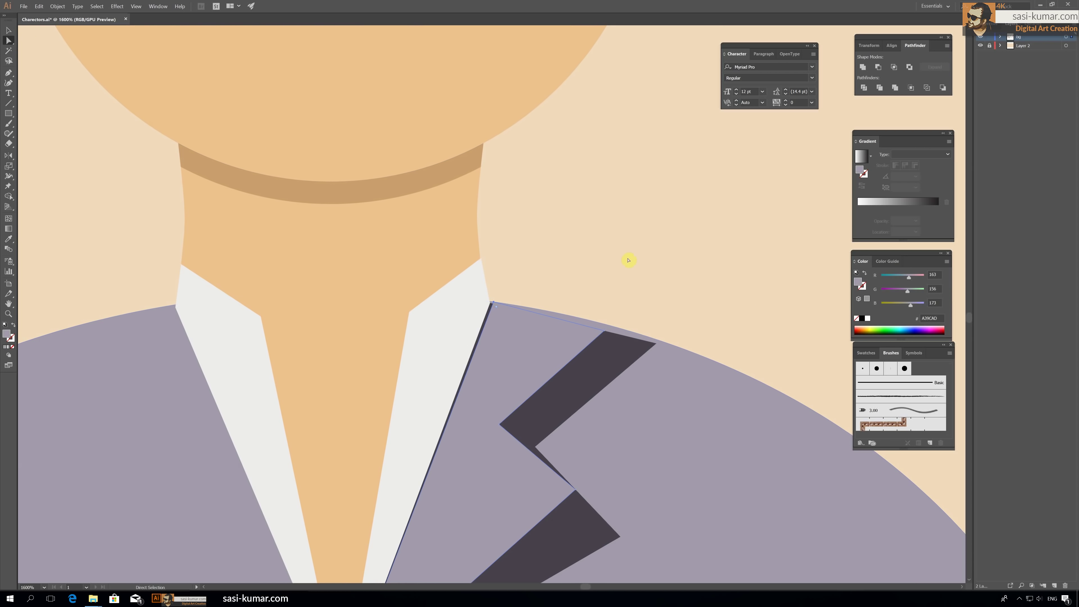
pyautogui.moveTo(491, 302); pyautogui.dragTo(493, 305)
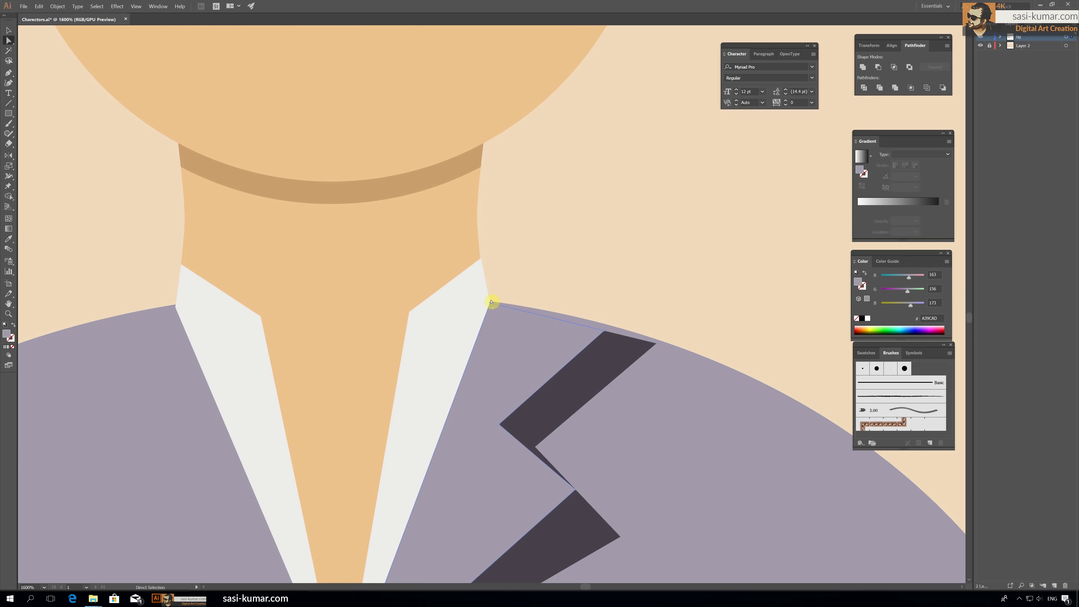
pyautogui.click(593, 202)
pyautogui.hotkey('ctrl', '-')
pyautogui.hotkey('ctrl', '-')
pyautogui.hotkey('ctrl', '-')
# Step: Reflect a copy of the lapel pieces and place it on the left collar
pyautogui.moveTo(609, 191); pyautogui.dragTo(618, 157)
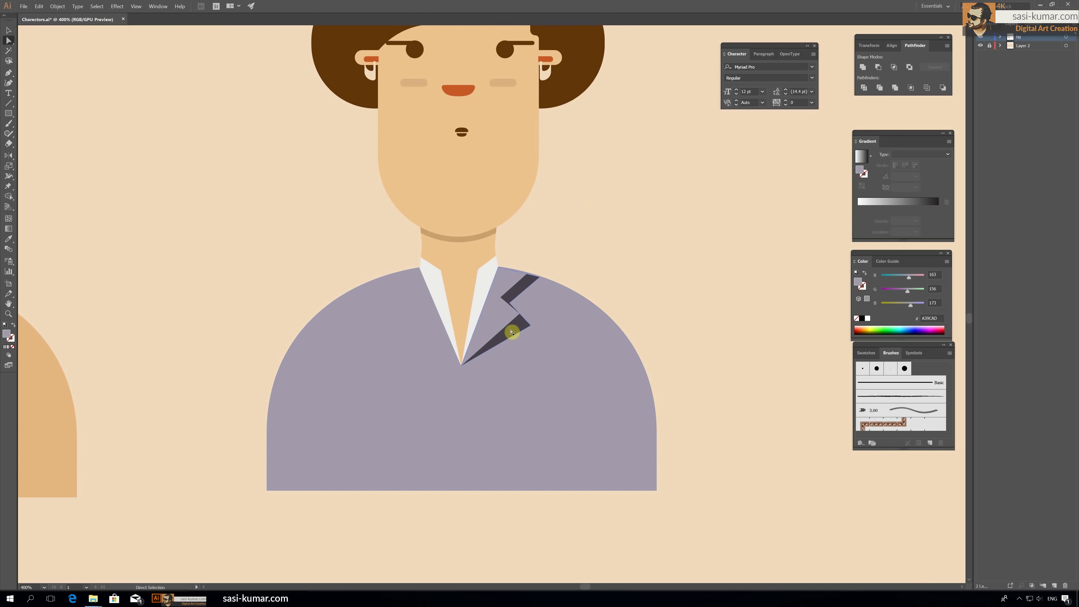
pyautogui.click(512, 331)
pyautogui.click(13, 30)
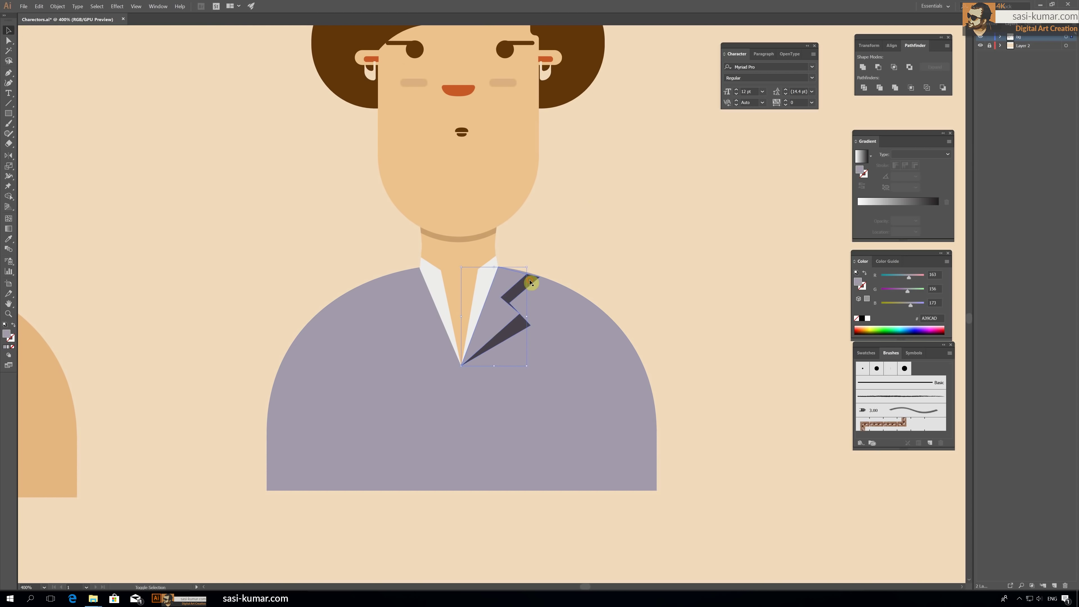
pyautogui.doubleClick(8, 155)
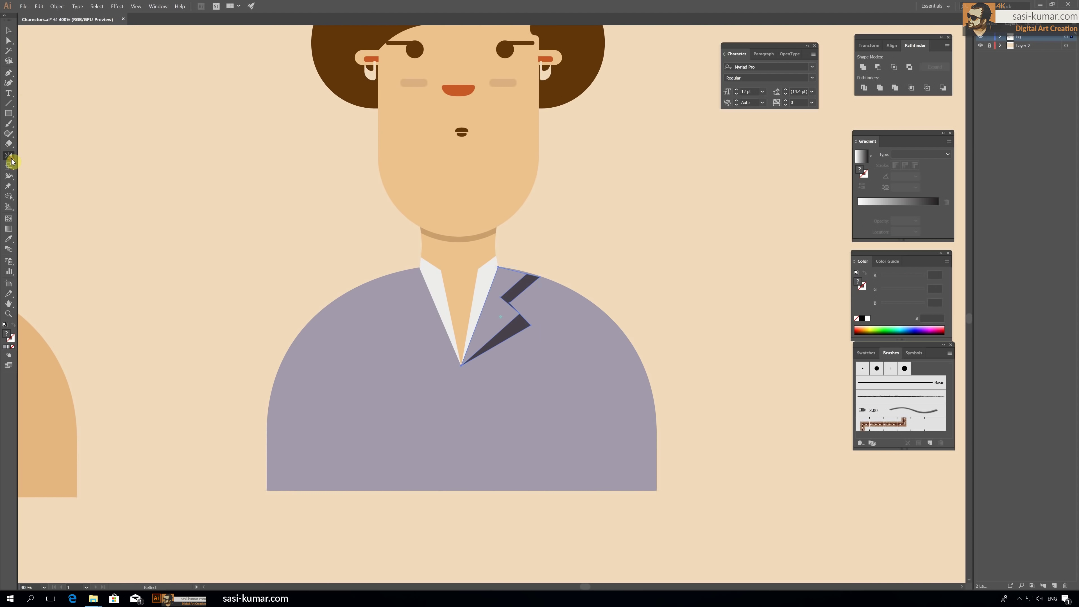
pyautogui.click(54, 167)
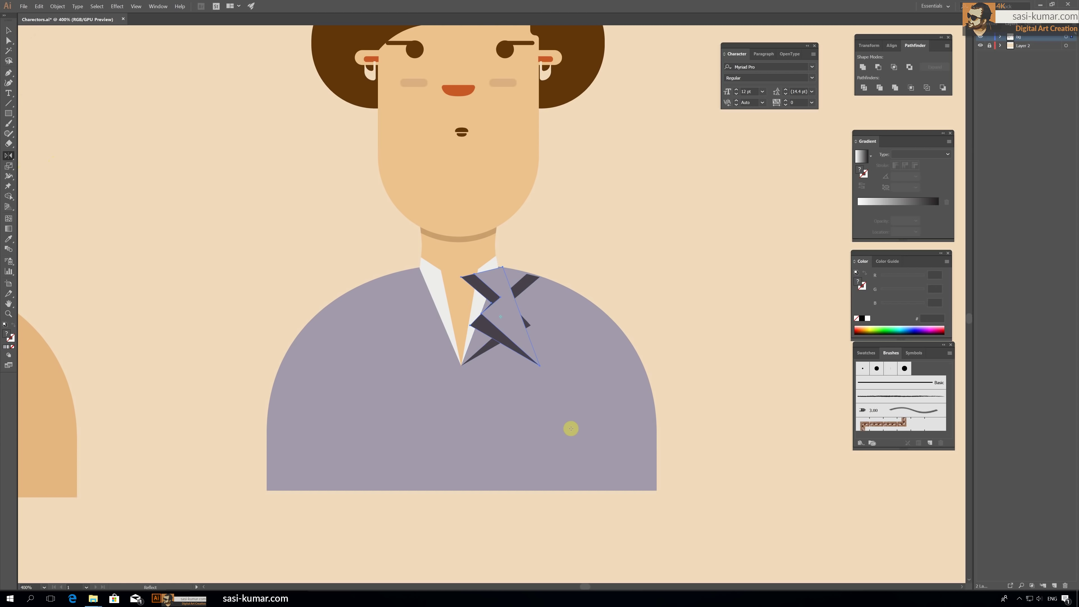
pyautogui.press('v')
pyautogui.moveTo(481, 306); pyautogui.dragTo(423, 321)
# Step: Try pulling the left lapel corner outward, then undo it
pyautogui.click(754, 246)
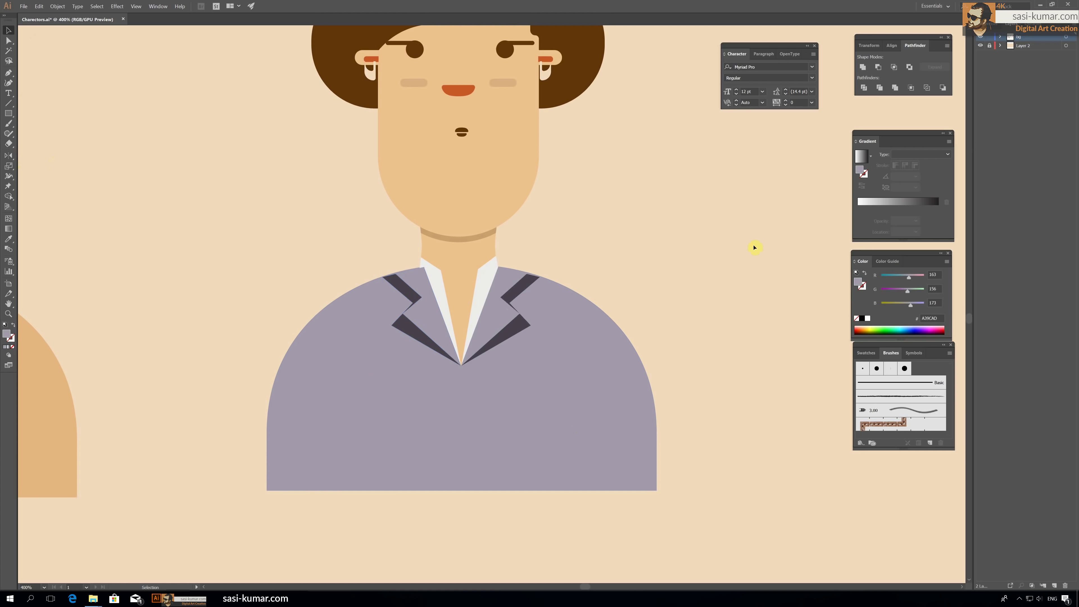
pyautogui.hotkey('ctrl', '-')
pyautogui.hotkey('ctrl', '+')
pyautogui.hotkey('ctrl', '+')
pyautogui.hotkey('ctrl', '+')
pyautogui.click(8, 40)
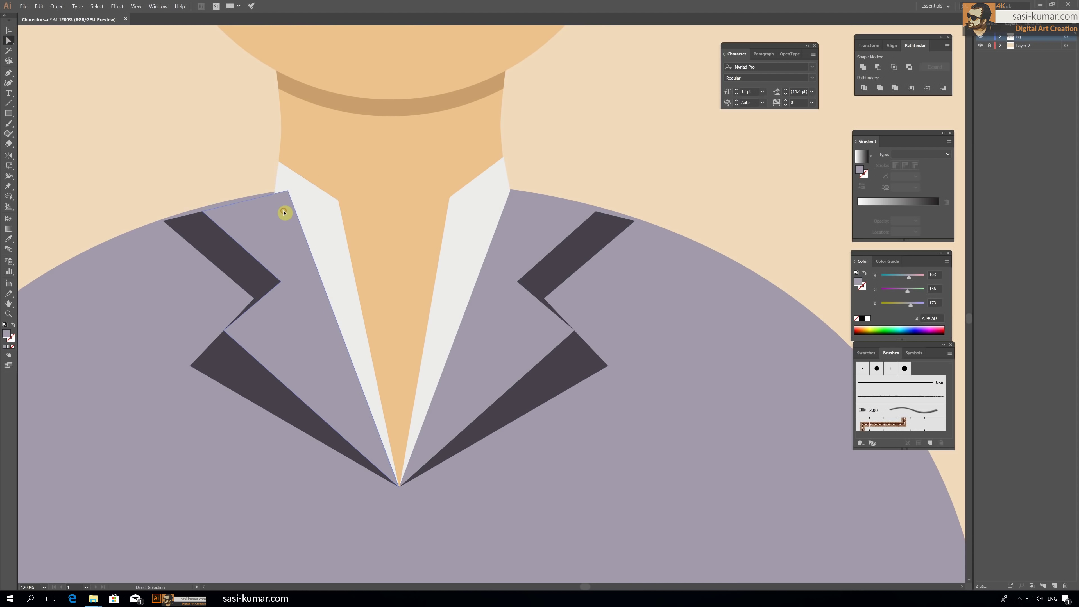
pyautogui.moveTo(288, 193); pyautogui.dragTo(276, 196)
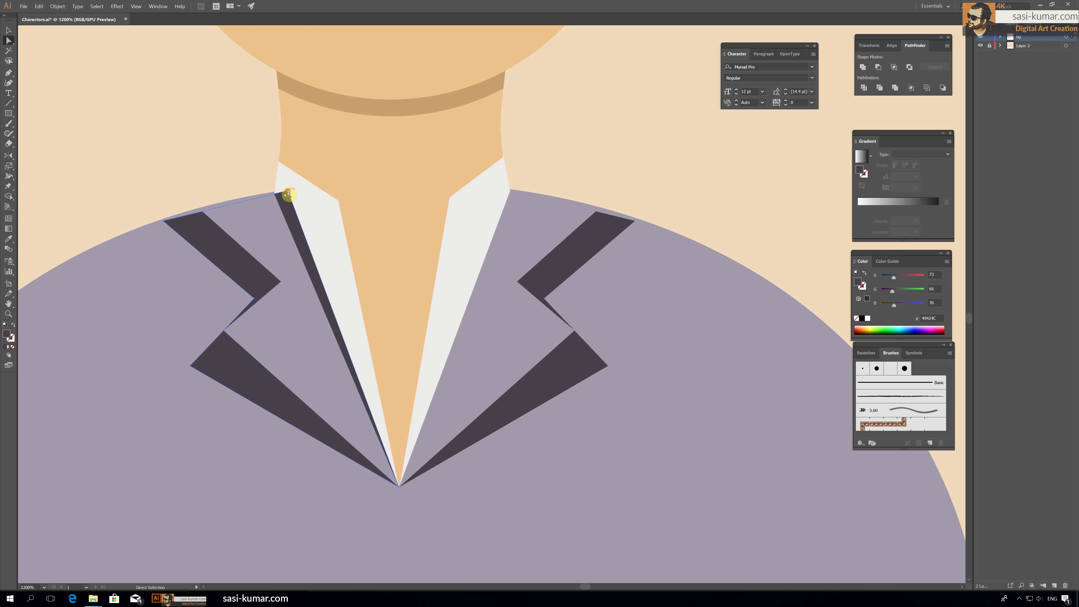
pyautogui.hotkey('ctrl', 'z')
pyautogui.press('v')
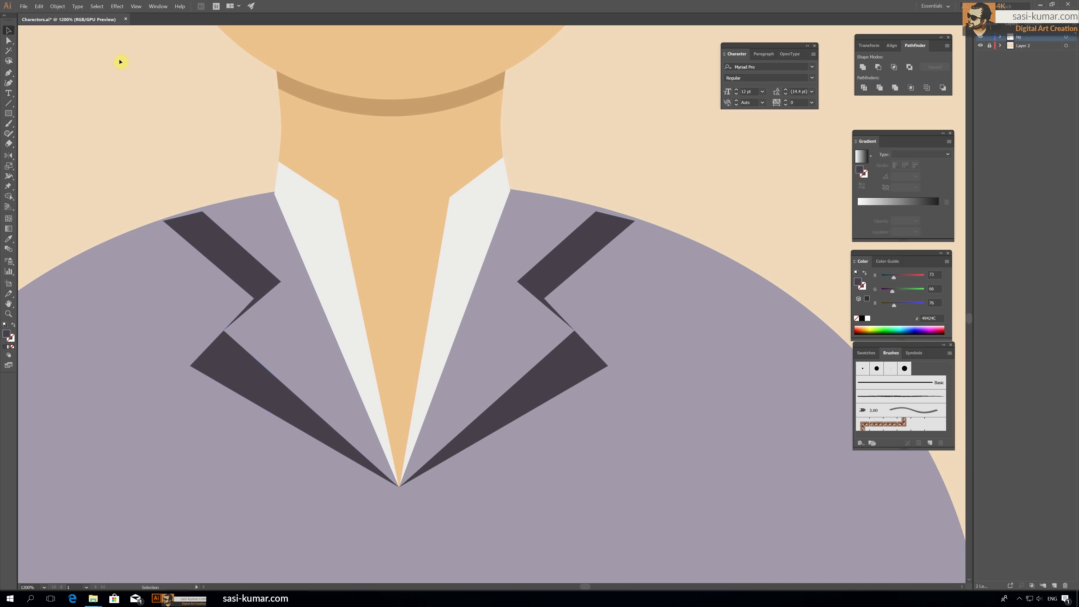
pyautogui.scroll(-5, 120, 62)
pyautogui.scroll(-2, 282, 226)
pyautogui.scroll(2, 234, 157)
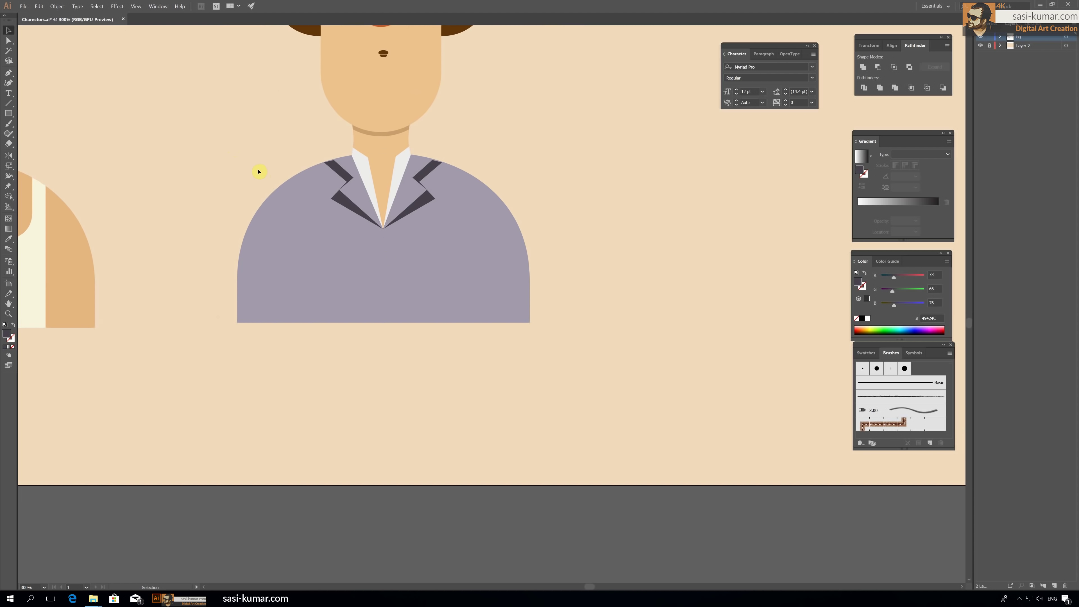
# Step: Select the lapels' V-bottom anchor in Outline view and drag it lower down the chest
pyautogui.click(10, 41)
pyautogui.click(136, 6)
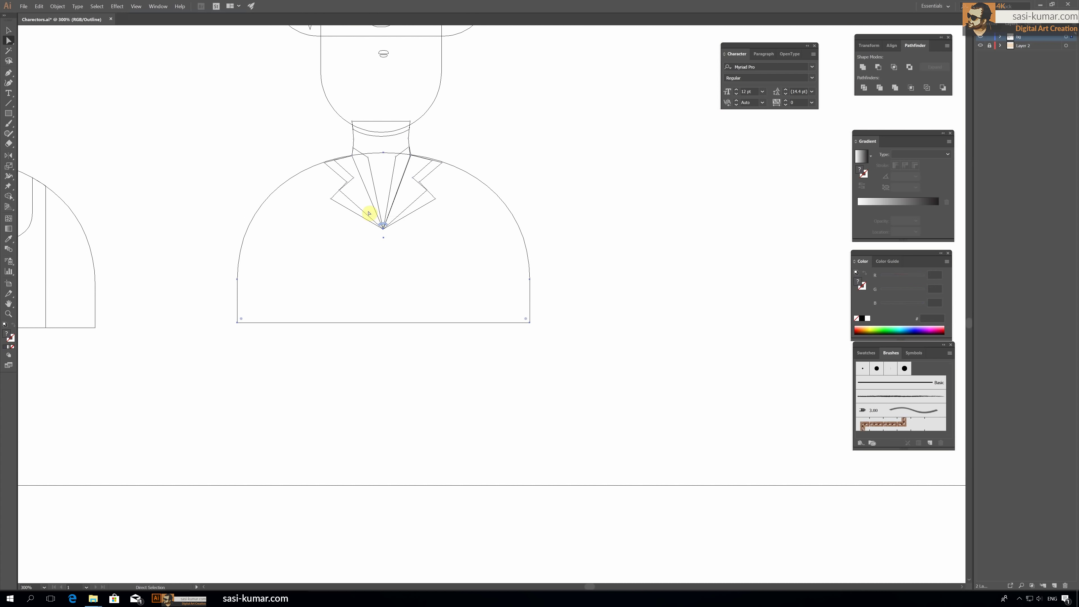
pyautogui.moveTo(368, 214)
pyautogui.mouseDown()
pyautogui.moveTo(381, 238)
pyautogui.moveTo(364, 221)
pyautogui.mouseUp()
pyautogui.click(8, 60)
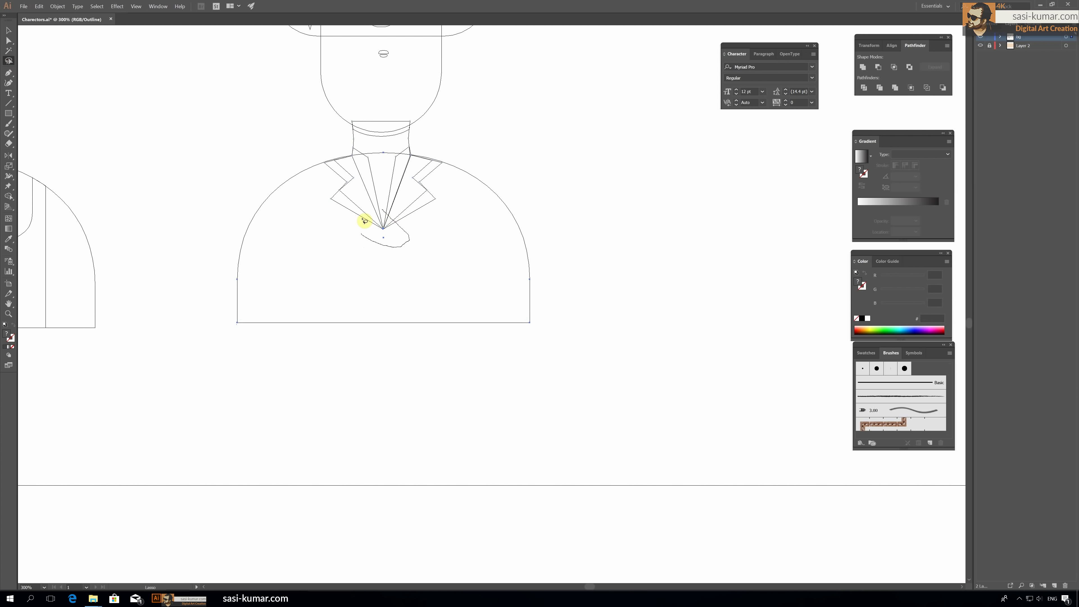
pyautogui.press('a')
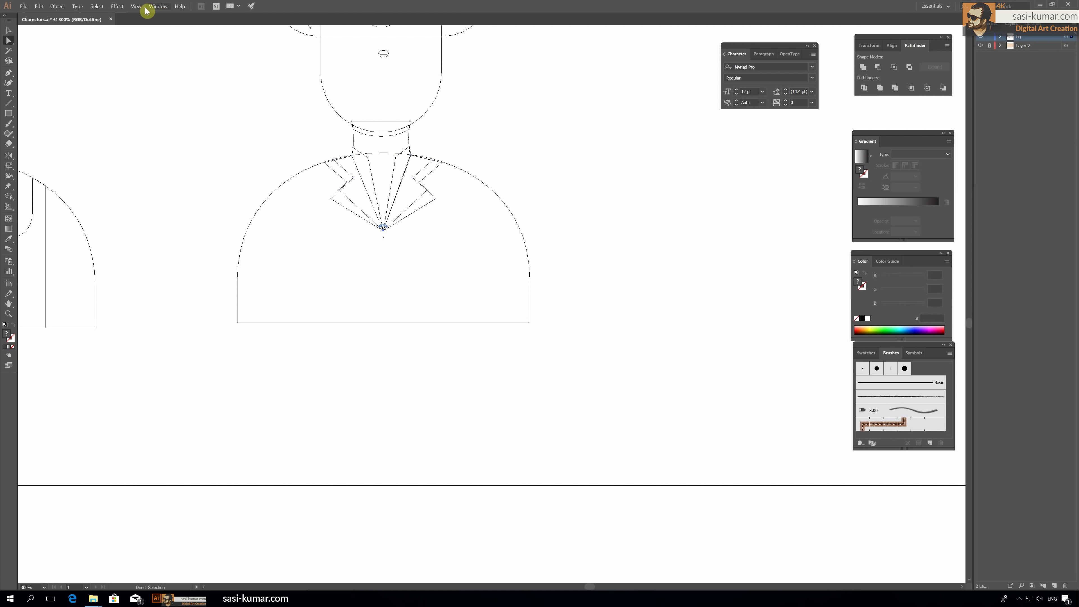
pyautogui.click(137, 6)
pyautogui.press('Return')
pyautogui.moveTo(383, 226); pyautogui.dragTo(383, 295)
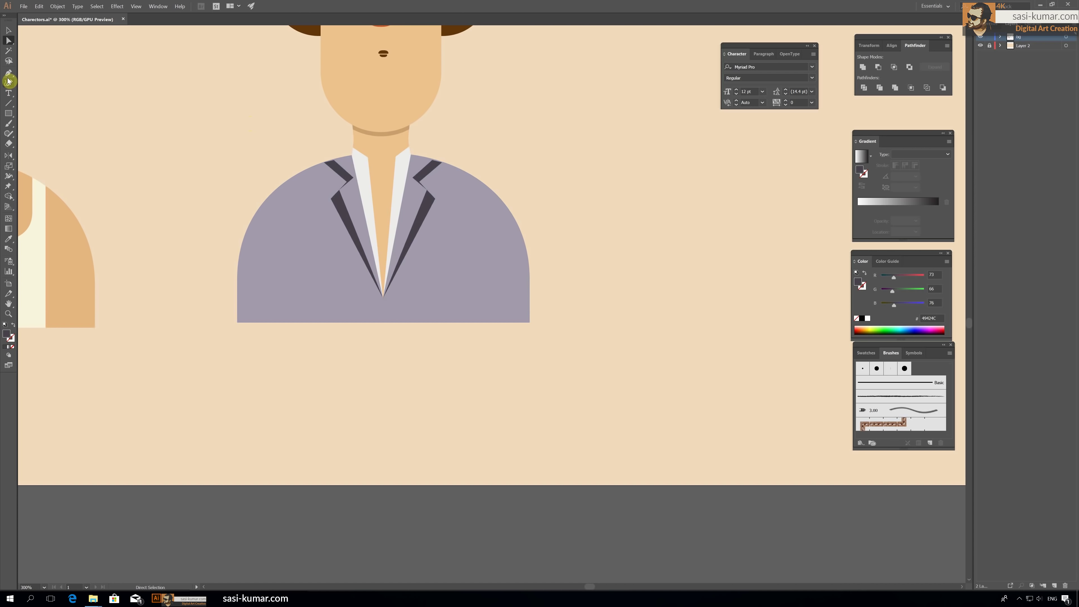
# Step: Move the blue glasses copy to an empty spot on the artboard
pyautogui.click(190, 110)
pyautogui.hotkey('ctrl', '1')
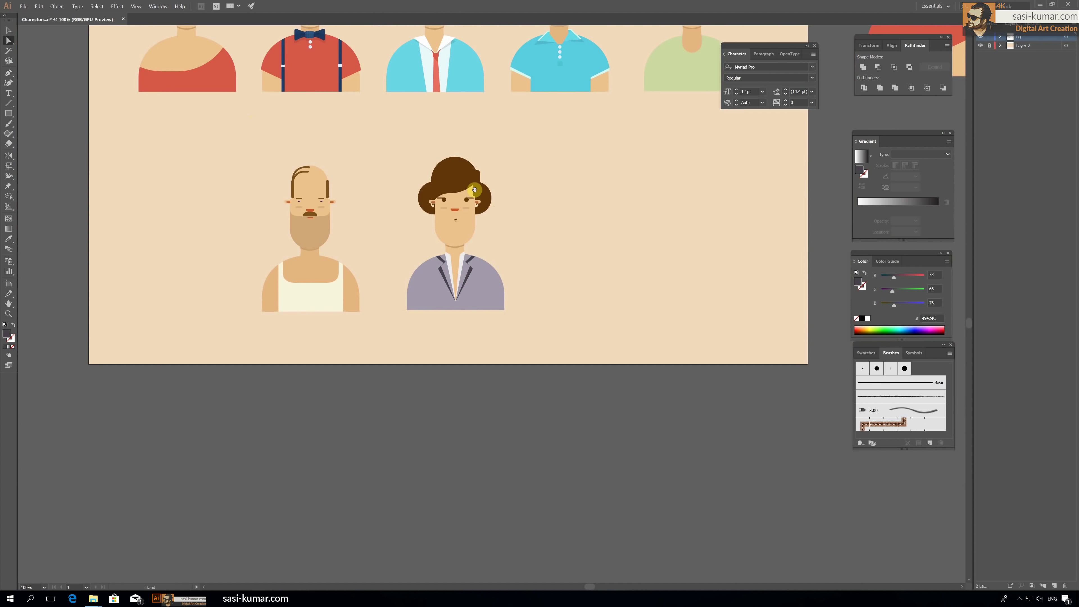
pyautogui.moveTo(474, 190); pyautogui.dragTo(470, 289)
pyautogui.hotkey('ctrl', '-')
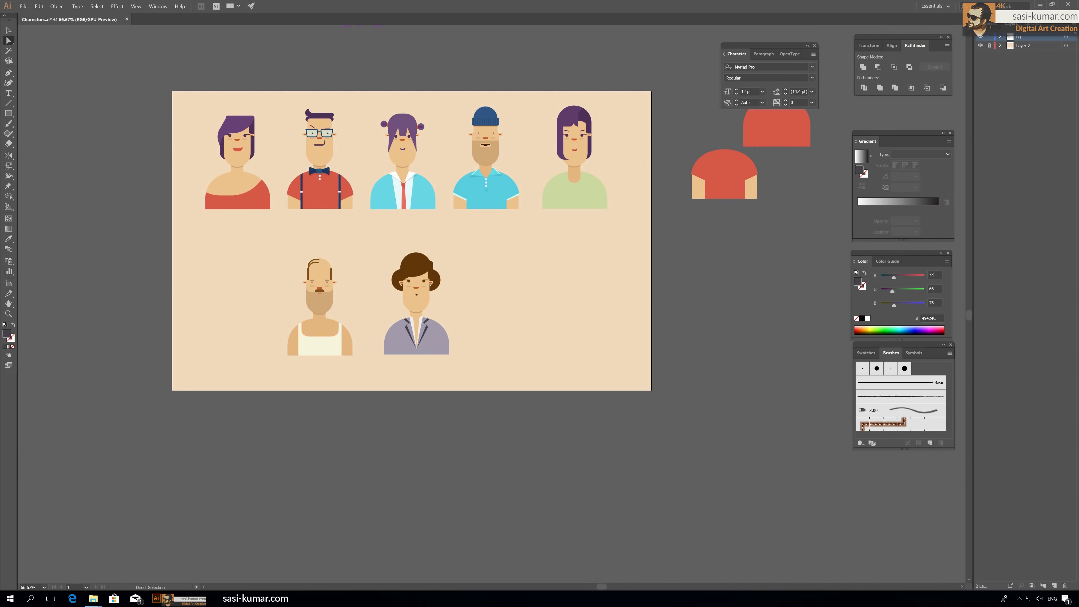
pyautogui.click(9, 30)
pyautogui.moveTo(320, 132); pyautogui.dragTo(469, 244)
# Step: Shorten the glasses by raising the lenses' bottom anchors
pyautogui.click(498, 283)
pyautogui.hotkey('ctrl', '+')
pyautogui.hotkey('ctrl', '+')
pyautogui.hotkey('ctrl', '+')
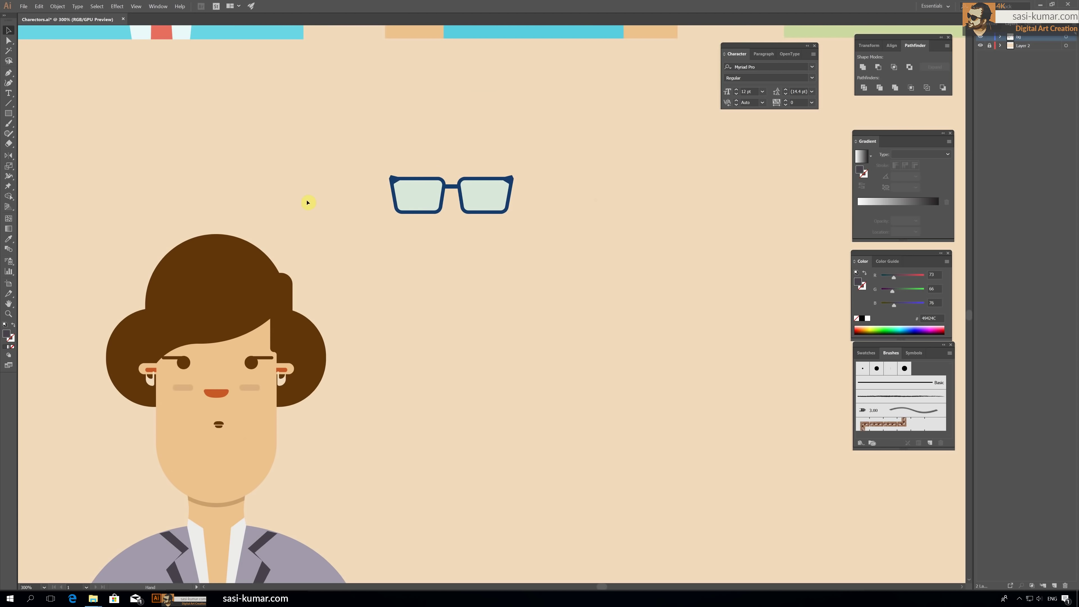
pyautogui.press('a')
pyautogui.moveTo(363, 205); pyautogui.dragTo(362, 204)
pyautogui.press('Up')
pyautogui.press('Up')
pyautogui.press('Up')
pyautogui.press('Up')
pyautogui.press('Up')
pyautogui.press('Up')
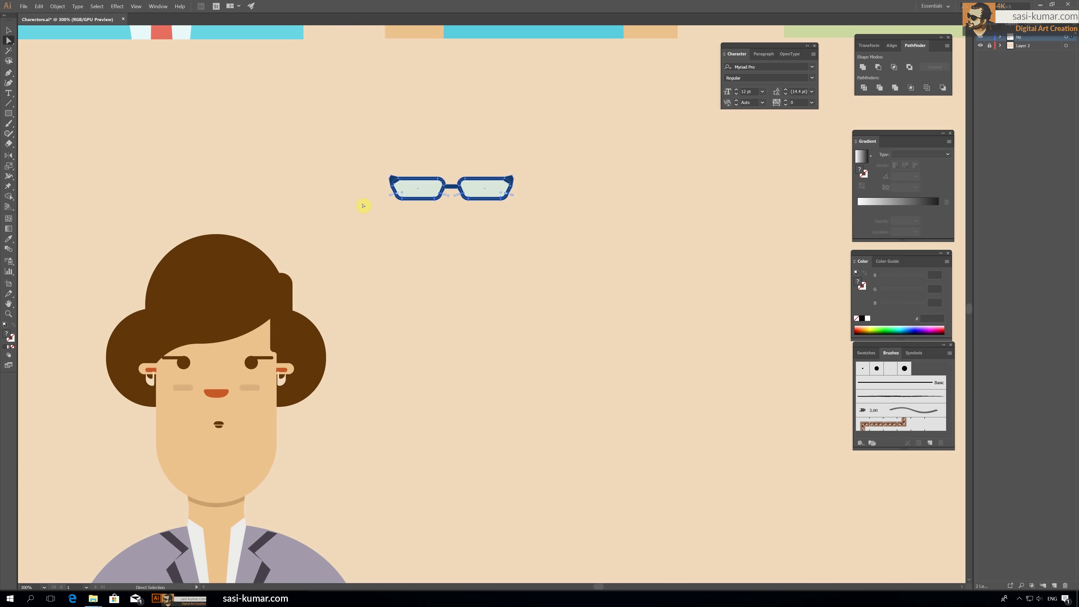
# Step: Place the glasses over the woman's eyes and bring them to front
pyautogui.click(8, 30)
pyautogui.moveTo(498, 187); pyautogui.dragTo(263, 376)
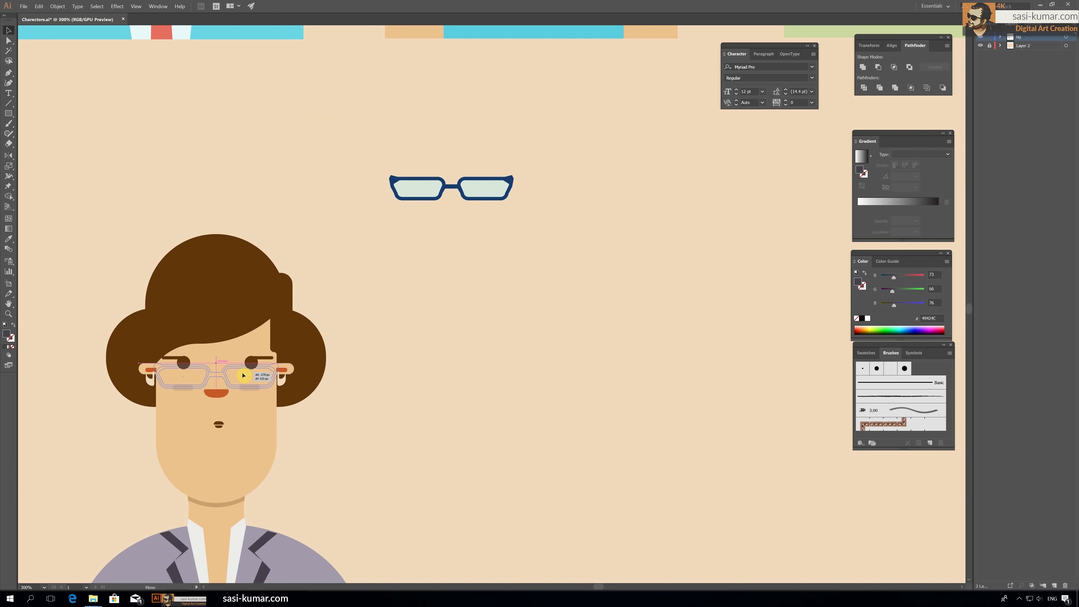
pyautogui.rightClick(263, 377)
pyautogui.click(374, 457)
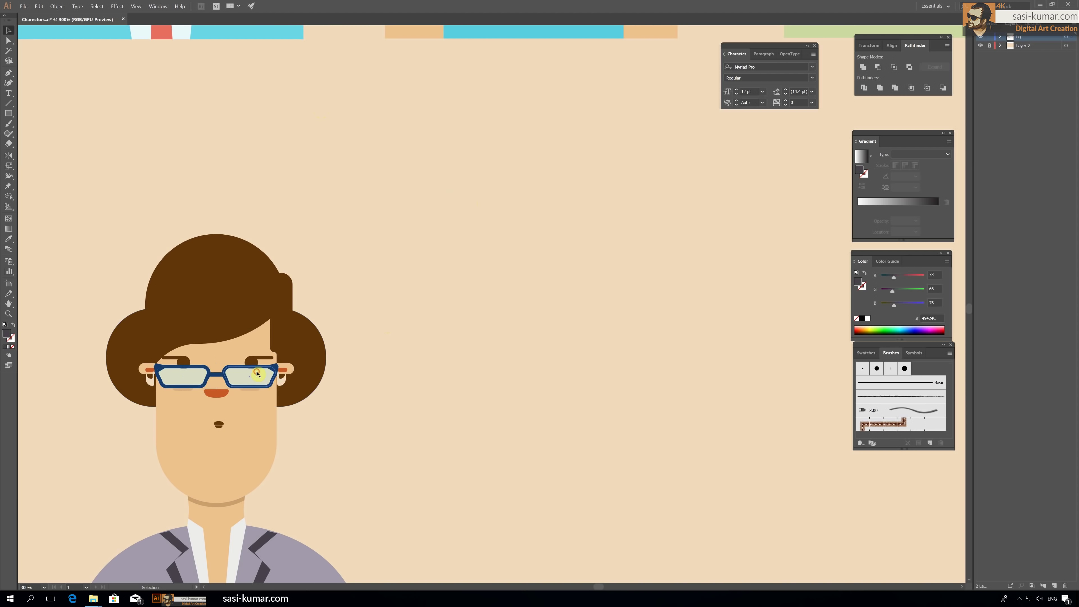
pyautogui.moveTo(251, 369); pyautogui.dragTo(250, 364)
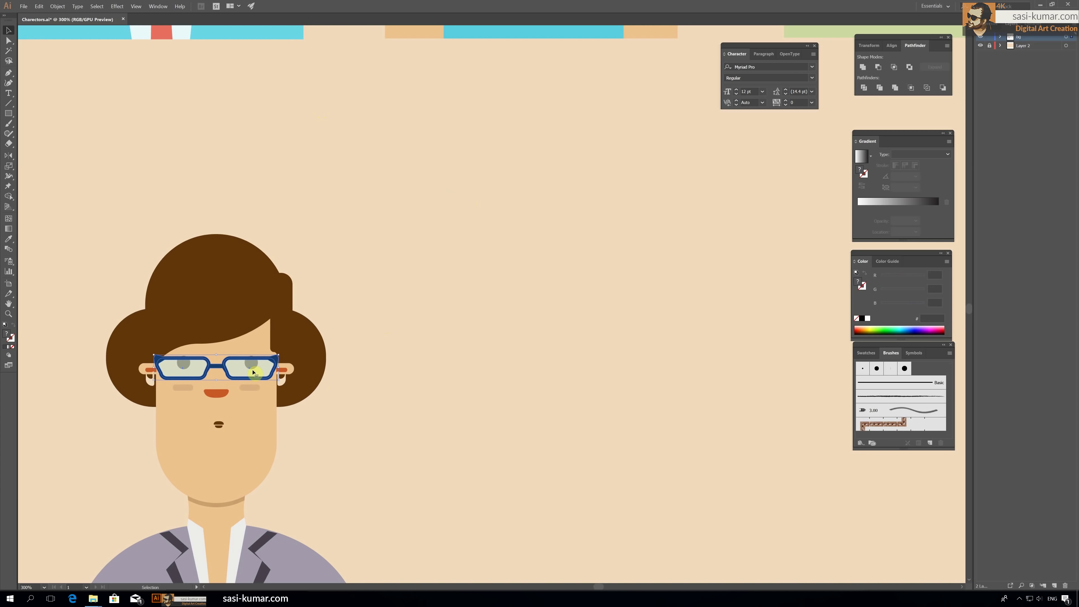
pyautogui.hotkey('ctrl', 'z')
pyautogui.click(393, 234)
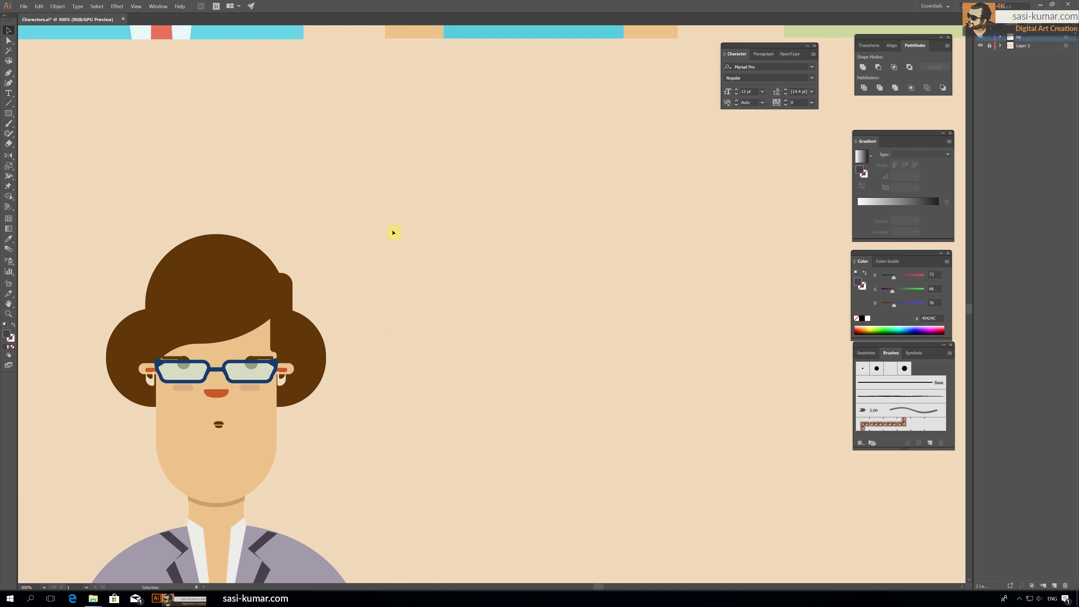
pyautogui.scroll(-2, 393, 232)
pyautogui.scroll(3, 489, 251)
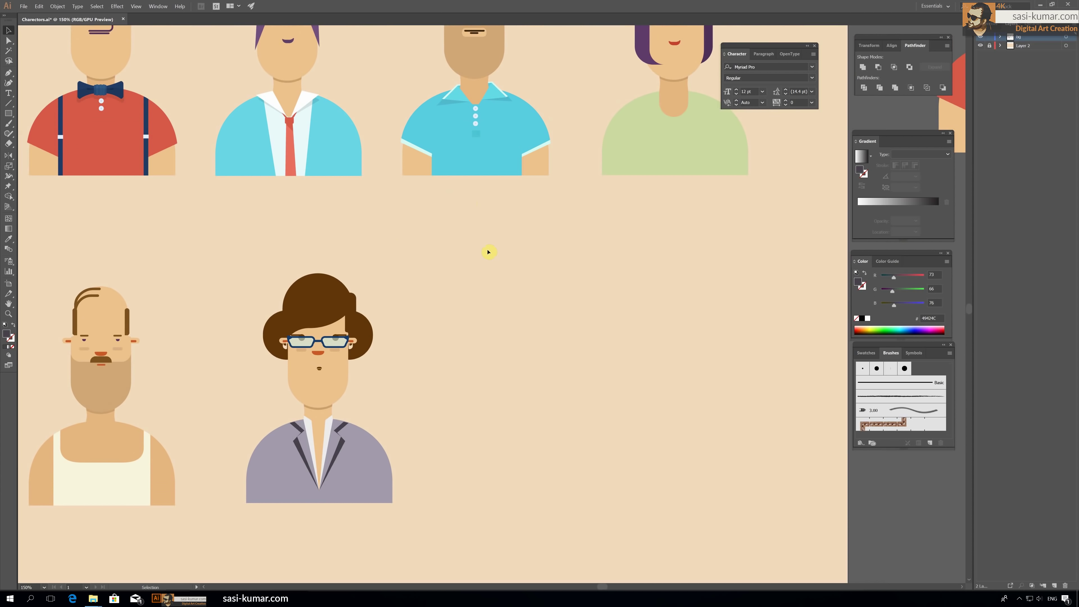
pyautogui.scroll(-1, 493, 264)
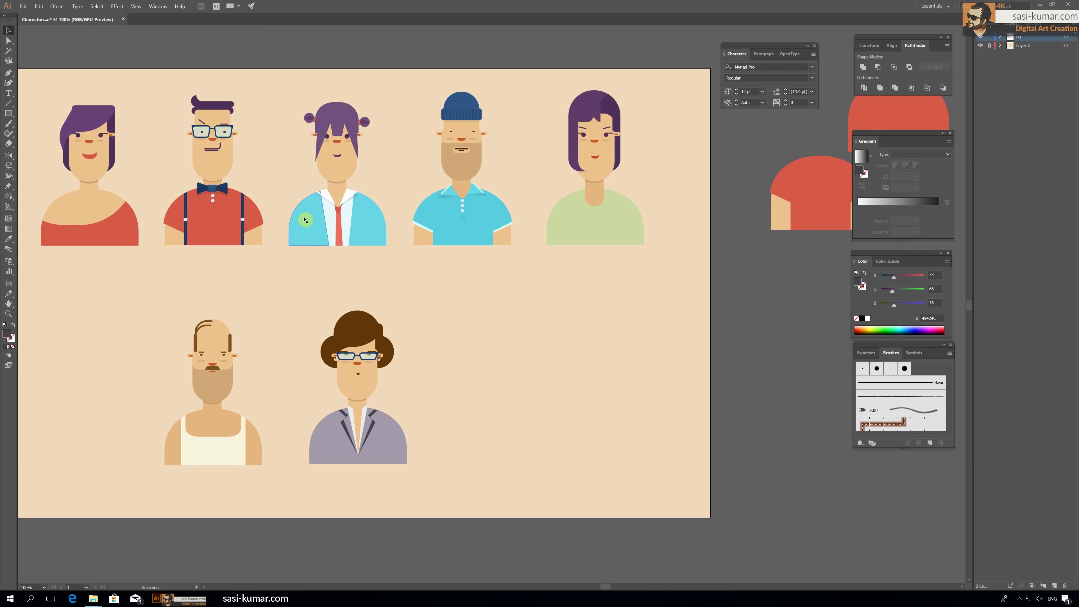
# Step: Place a copy of the glasses-wearing woman beside her, deleting its glasses and hair
pyautogui.scroll(-1, 305, 219)
pyautogui.scroll(1, 374, 382)
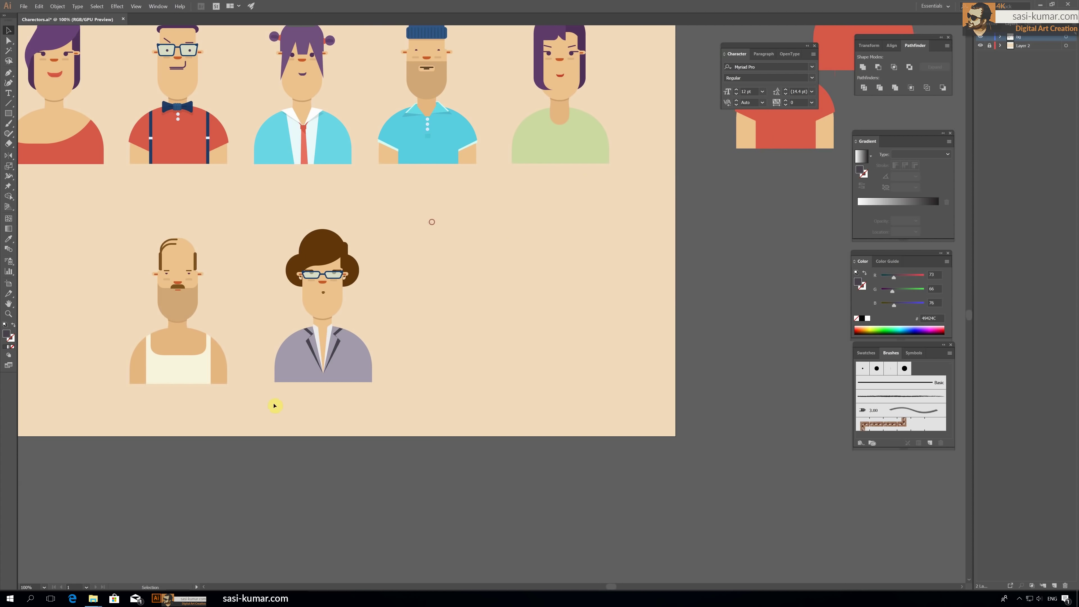
pyautogui.moveTo(332, 291); pyautogui.dragTo(458, 291)
pyautogui.click(451, 274)
pyautogui.press('Delete')
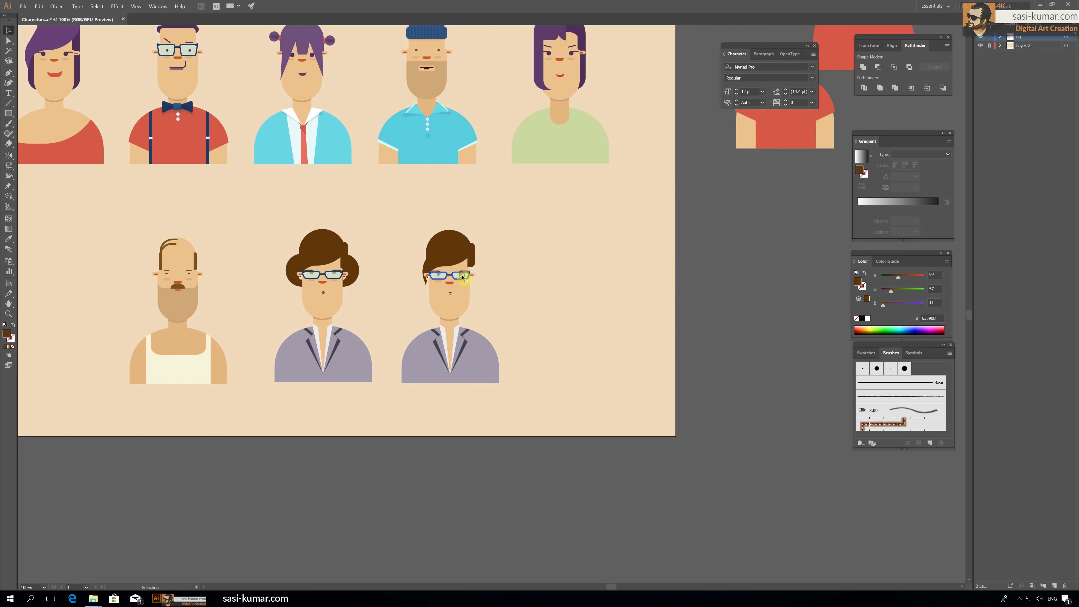
pyautogui.click(451, 246)
pyautogui.press('Delete')
# Step: Delete the copy's two white collar pieces
pyautogui.hotkey('ctrl', '=')
pyautogui.hotkey('ctrl', '=')
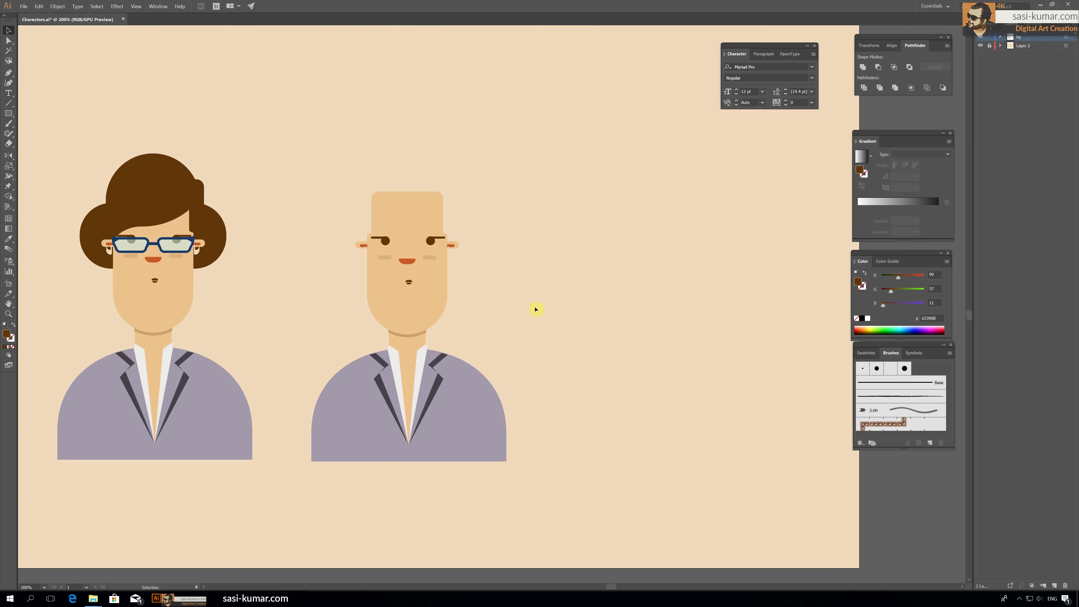
pyautogui.moveTo(433, 386); pyautogui.dragTo(447, 391)
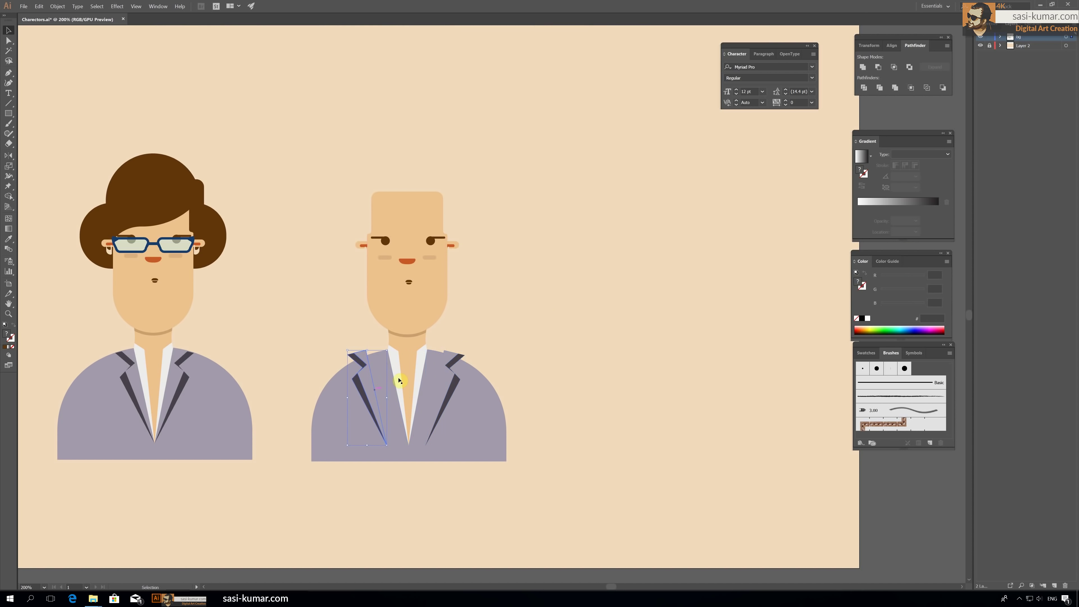
pyautogui.click(418, 374)
pyautogui.press('Delete')
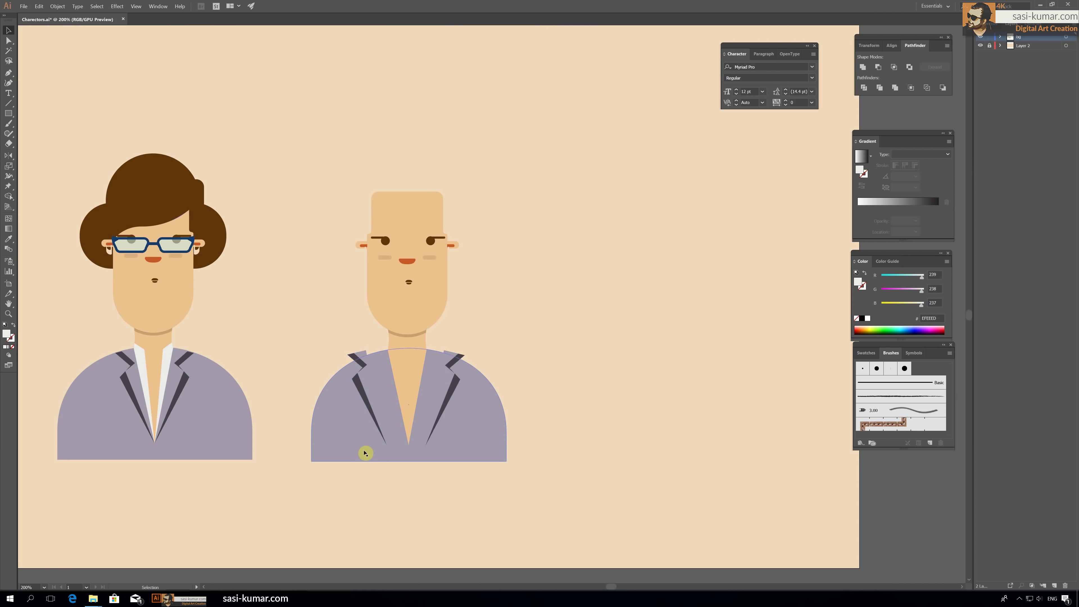
# Step: Drag the neck's bottom anchor points down to the jacket hem
pyautogui.click(366, 450)
pyautogui.moveTo(8, 73); pyautogui.dragTo(29, 83)
pyautogui.click(29, 83)
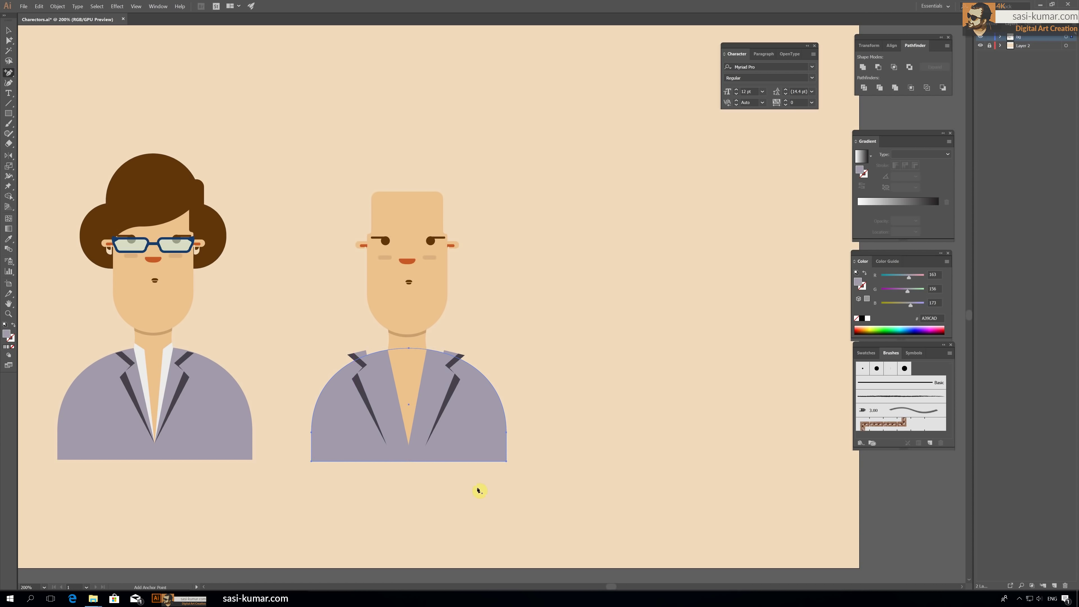
pyautogui.keyDown('ctrl'); pyautogui.keyDown('alt'); pyautogui.click(412, 434); pyautogui.keyUp('alt'); pyautogui.keyUp('ctrl')
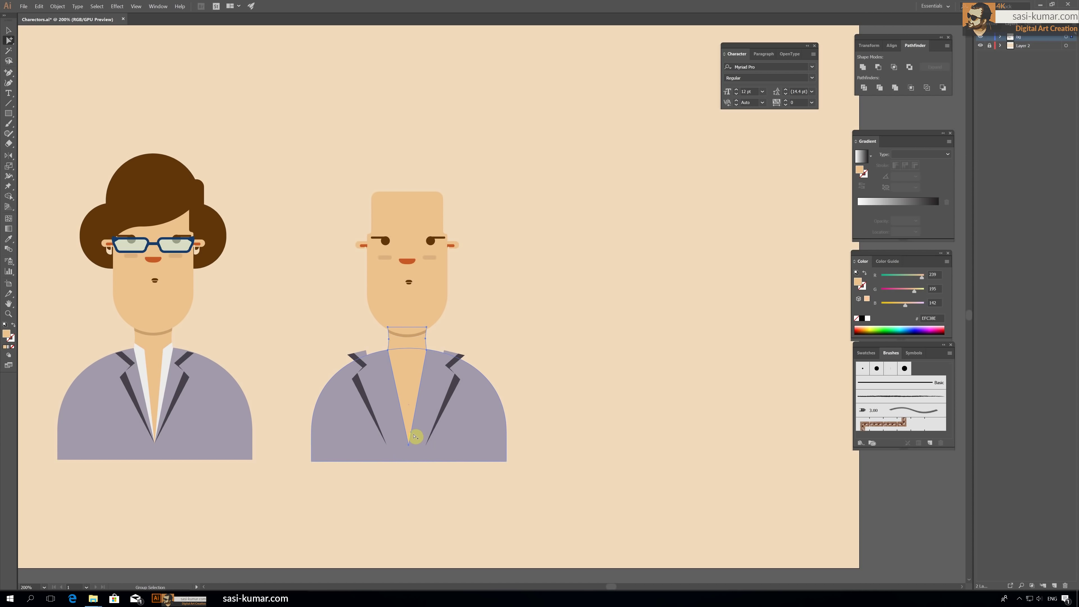
pyautogui.click(412, 434)
pyautogui.click(13, 42)
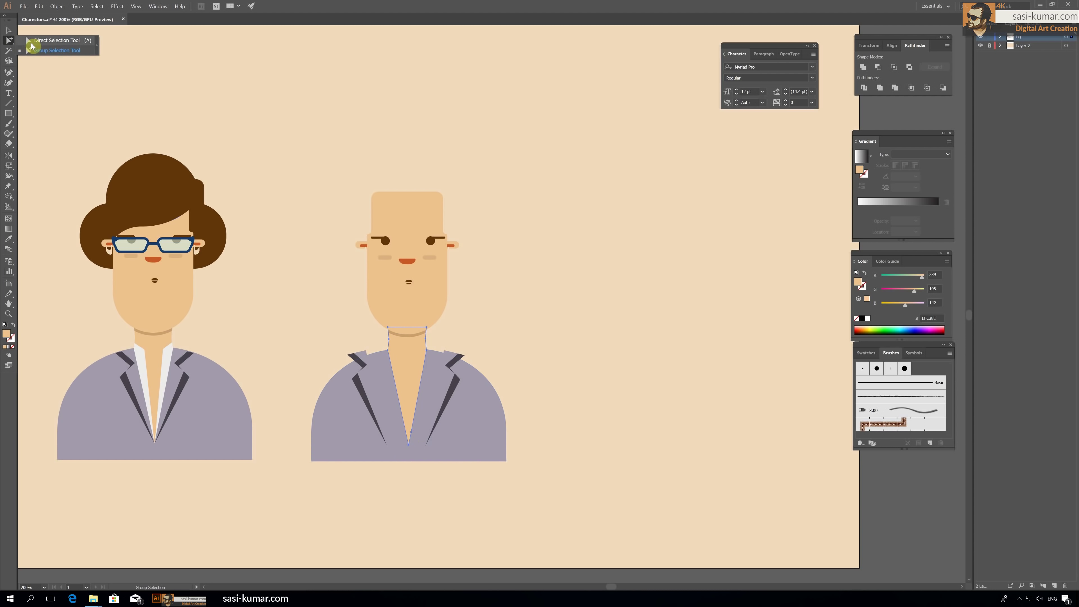
pyautogui.moveTo(411, 432); pyautogui.dragTo(418, 443)
pyautogui.moveTo(418, 448)
pyautogui.mouseDown()
pyautogui.moveTo(391, 462)
pyautogui.moveTo(424, 461)
pyautogui.mouseUp()
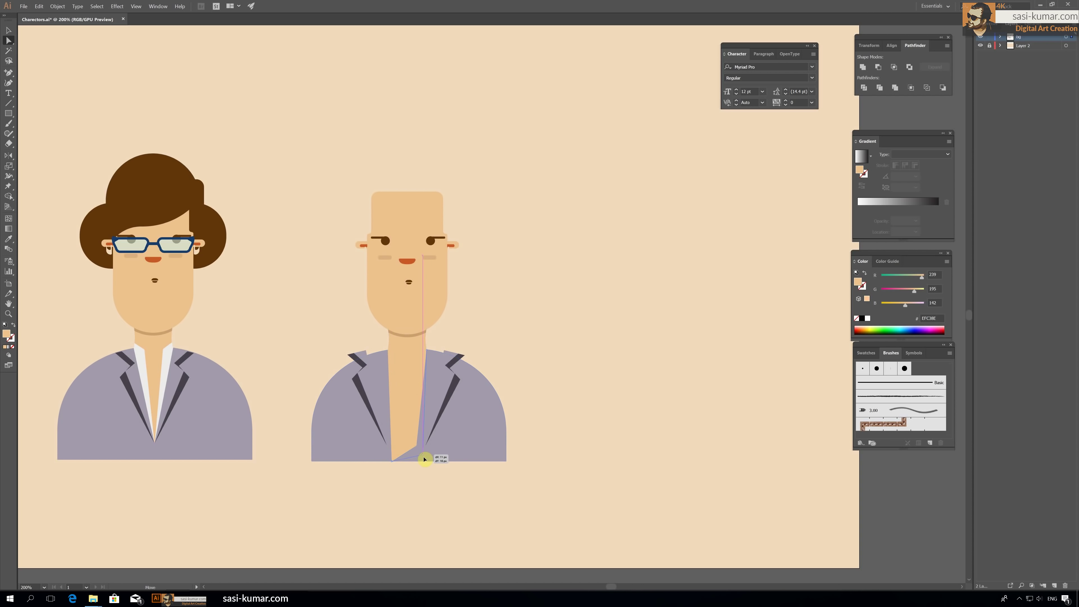
# Step: Send the lengthened neck backward behind the jacket, undoing a trial shoulder widening
pyautogui.click(388, 485)
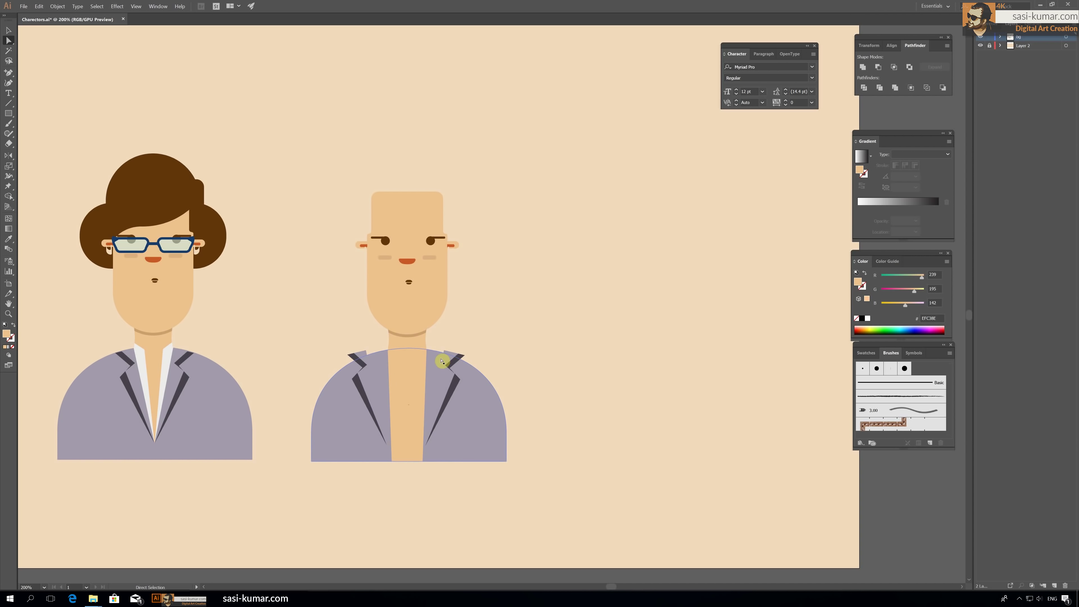
pyautogui.click(438, 350)
pyautogui.moveTo(385, 352); pyautogui.dragTo(380, 357)
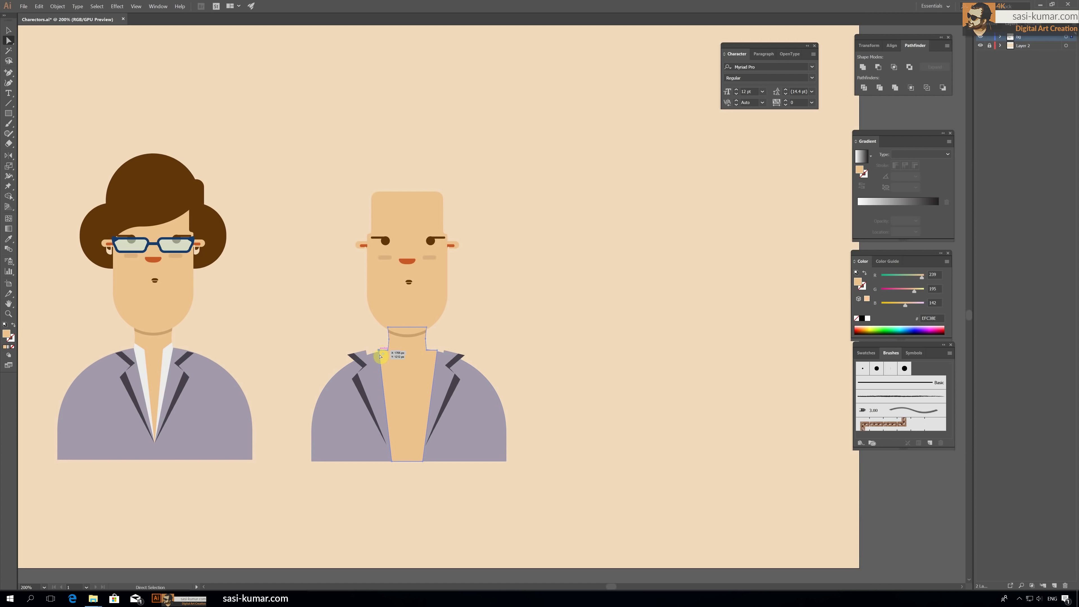
pyautogui.hotkey('ctrl', 'z')
pyautogui.hotkey('ctrl', 'shift', '[')
pyautogui.press('v')
pyautogui.click(467, 404)
pyautogui.doubleClick(7, 333)
# Step: Fill the jacket pale cyan E8F3F7 and stretch the right lapel inward and down to the hem
pyautogui.click(494, 181)
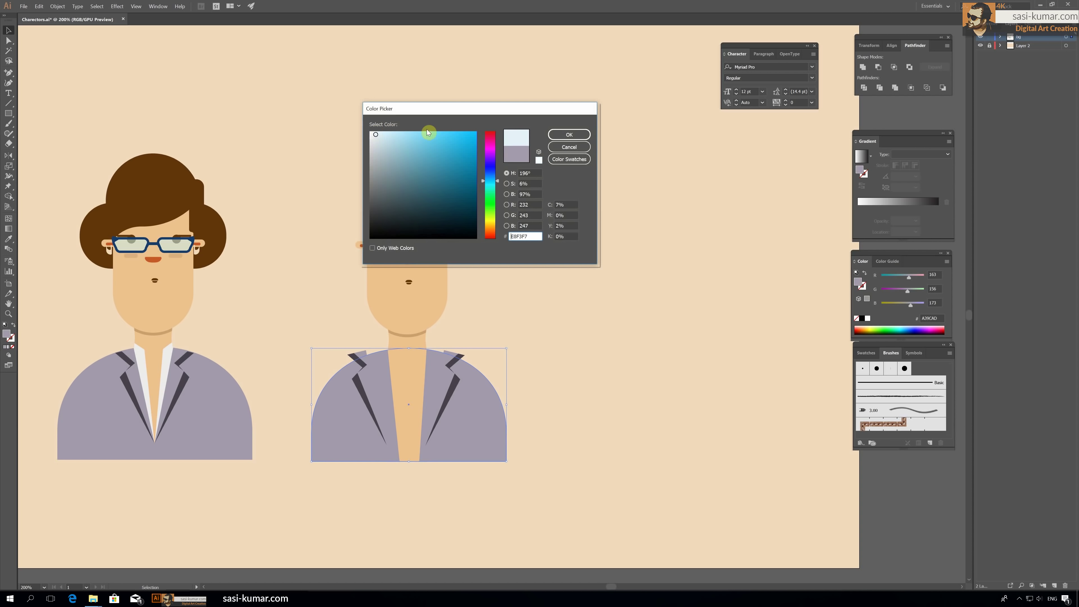
pyautogui.press('Return')
pyautogui.hotkey('ctrl', '=')
pyautogui.scroll(-2, 493, 285)
pyautogui.moveTo(461, 362); pyautogui.dragTo(422, 361)
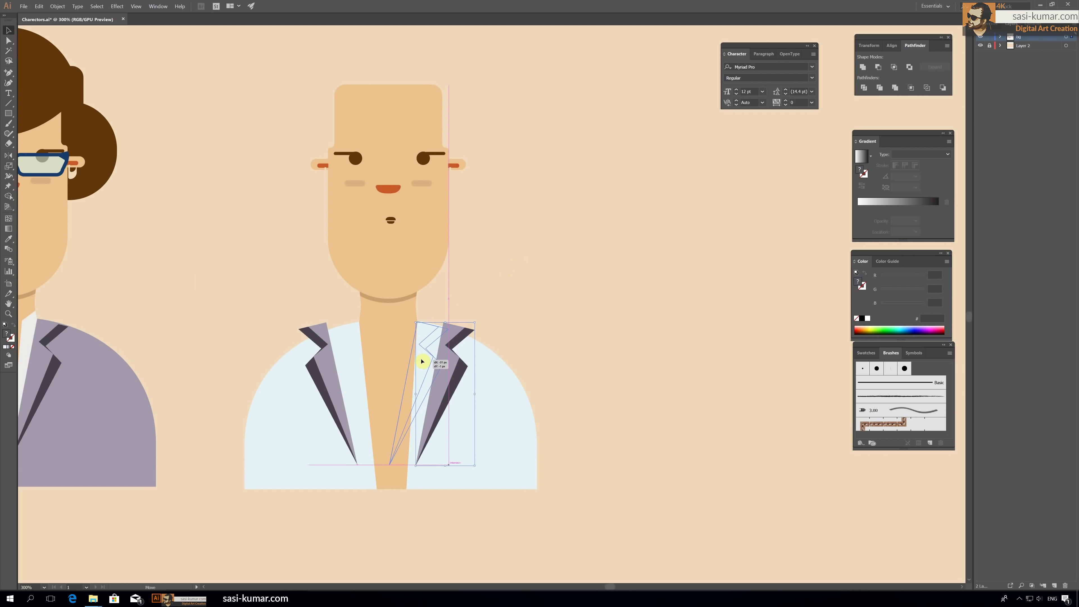
pyautogui.click(8, 40)
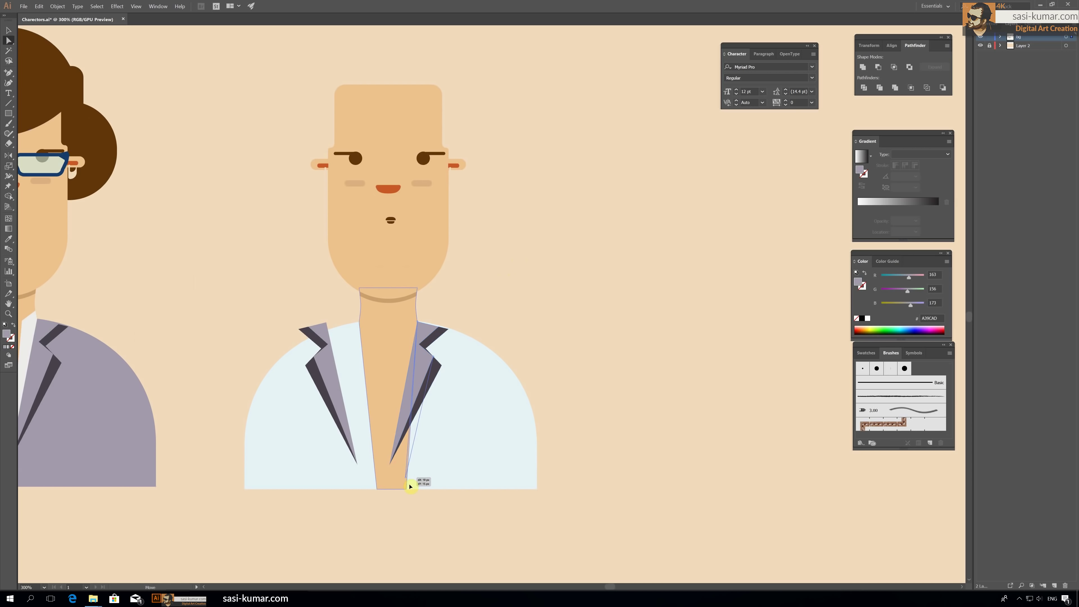
pyautogui.moveTo(392, 466); pyautogui.dragTo(407, 492)
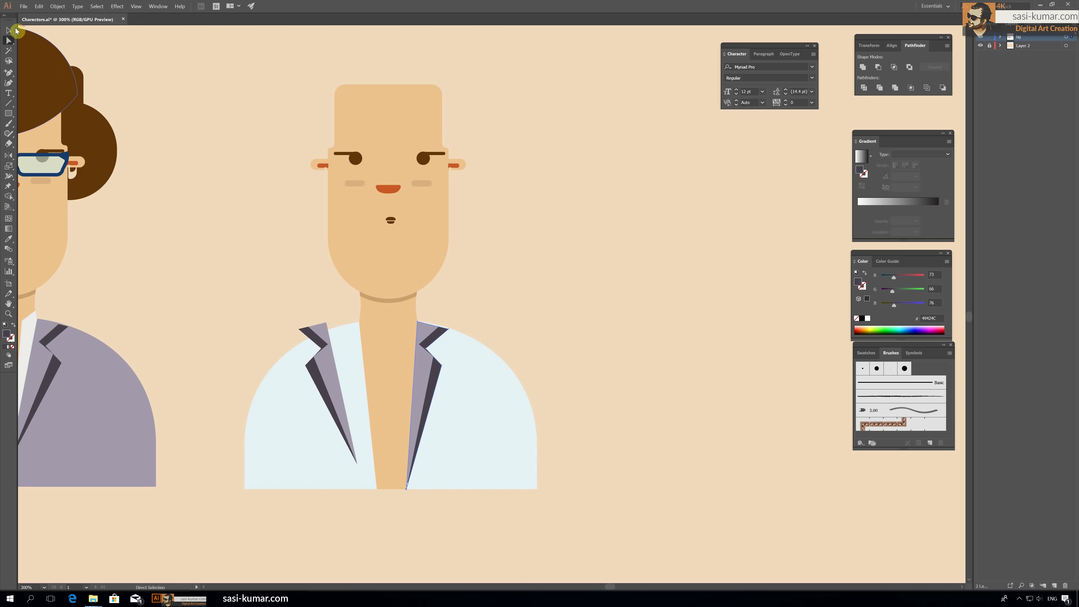
# Step: Sample the jacket's light cyan onto the right lapel
pyautogui.press('i')
pyautogui.click(484, 369)
pyautogui.press('v')
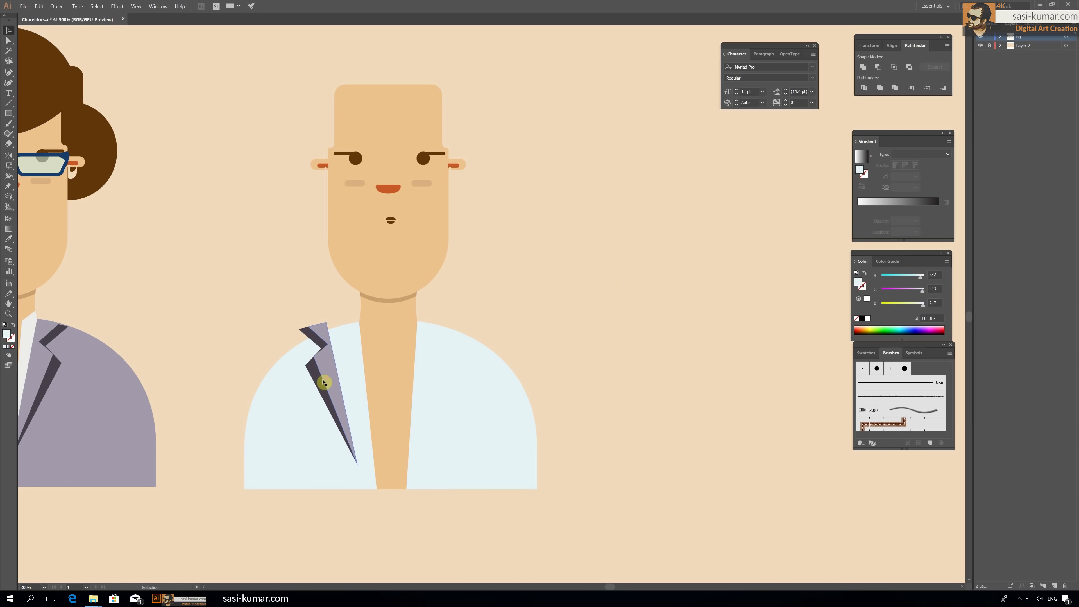
pyautogui.doubleClick(429, 340)
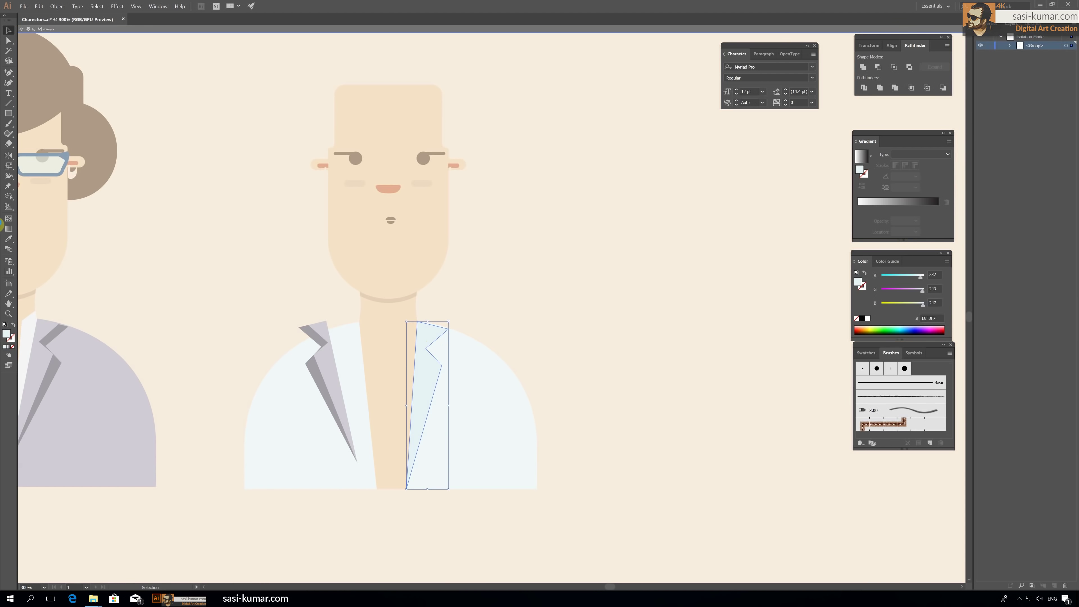
pyautogui.doubleClick(6, 337)
pyautogui.click(568, 137)
pyautogui.press('Escape')
# Step: Recolour the right lapel muted teal 72939B
pyautogui.click(330, 381)
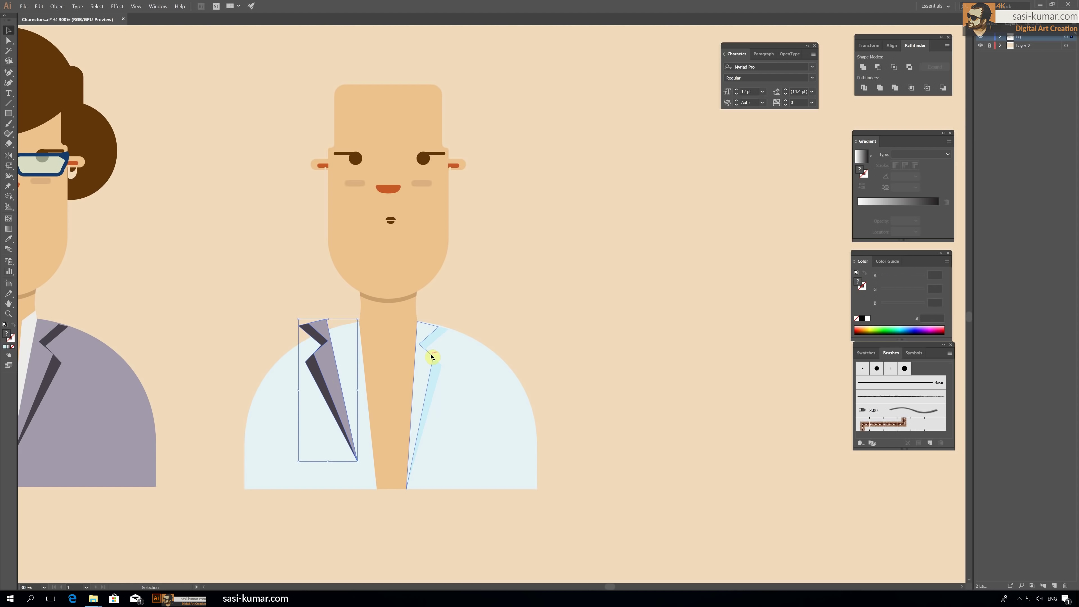
pyautogui.doubleClick(432, 358)
pyautogui.doubleClick(6, 334)
pyautogui.click(398, 174)
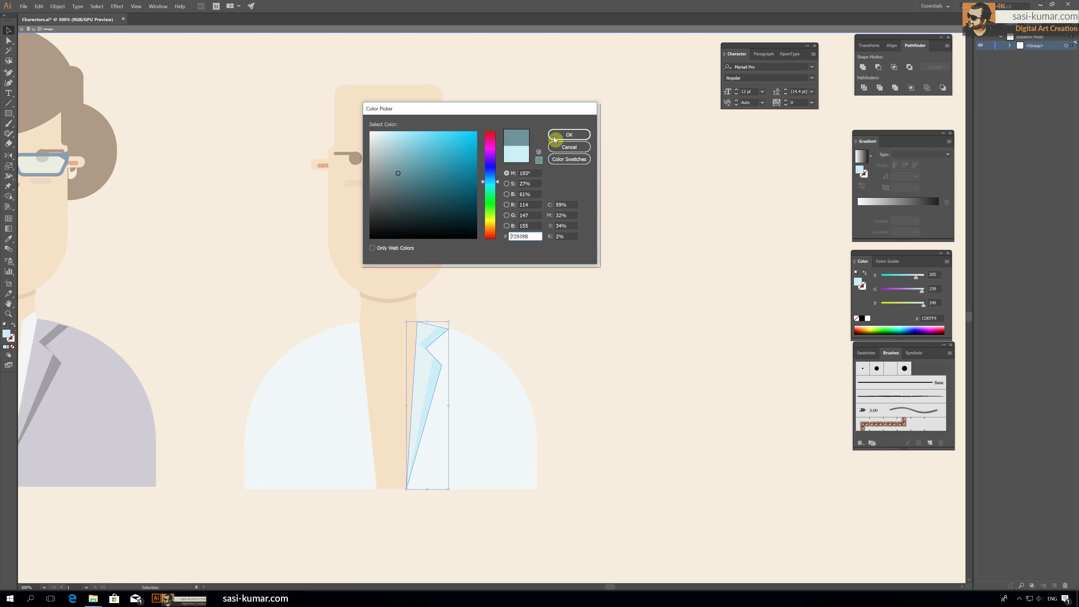
pyautogui.click(554, 137)
pyautogui.press('Escape')
# Step: Reflect-copy the lapel to the left side and pin its bottom point on the hem
pyautogui.doubleClick(8, 155)
pyautogui.click(70, 168)
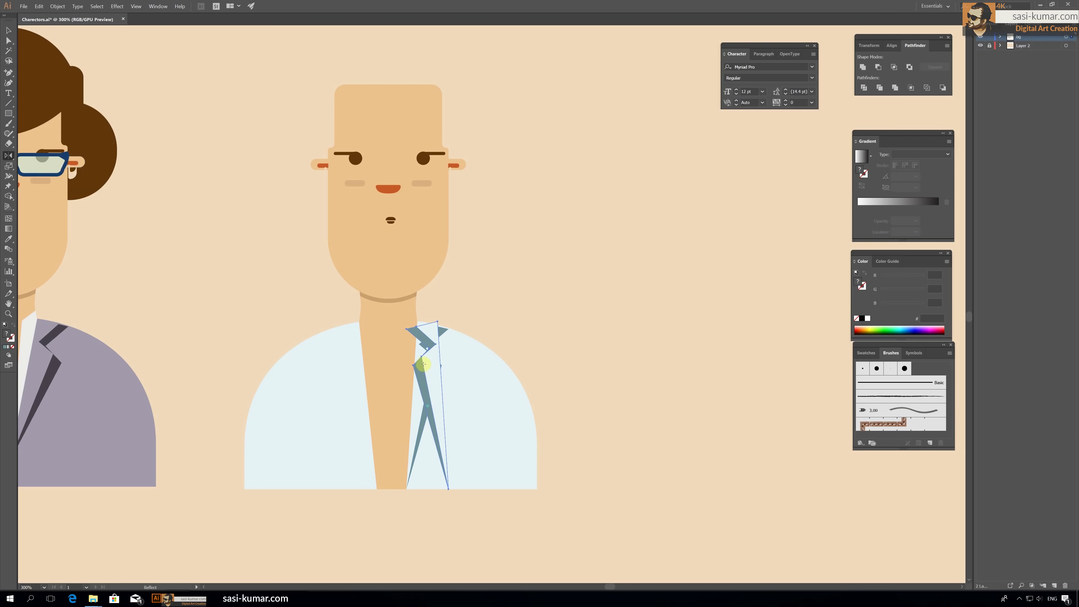
pyautogui.moveTo(423, 364); pyautogui.dragTo(350, 338)
pyautogui.press('a')
pyautogui.moveTo(370, 487); pyautogui.dragTo(376, 489)
pyautogui.click(372, 508)
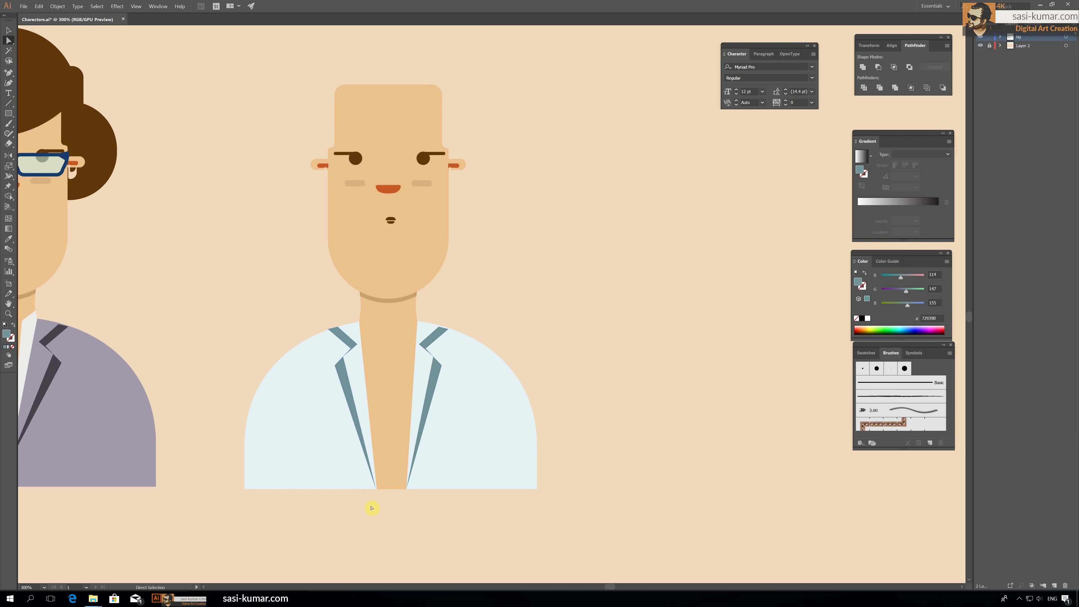
# Step: Pen-draw a collar triangle across the neck and select it together with the neck
pyautogui.click(8, 72)
pyautogui.click(359, 313)
pyautogui.click(420, 314)
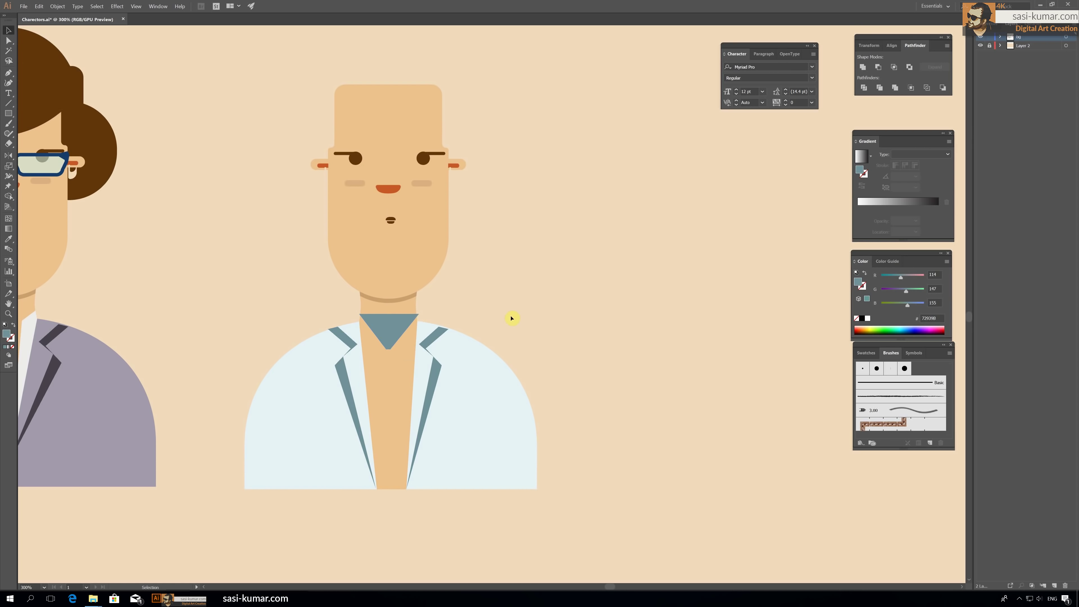
pyautogui.click(393, 366)
pyautogui.hotkey('ctrl', '+')
pyautogui.hotkey('ctrl', '+')
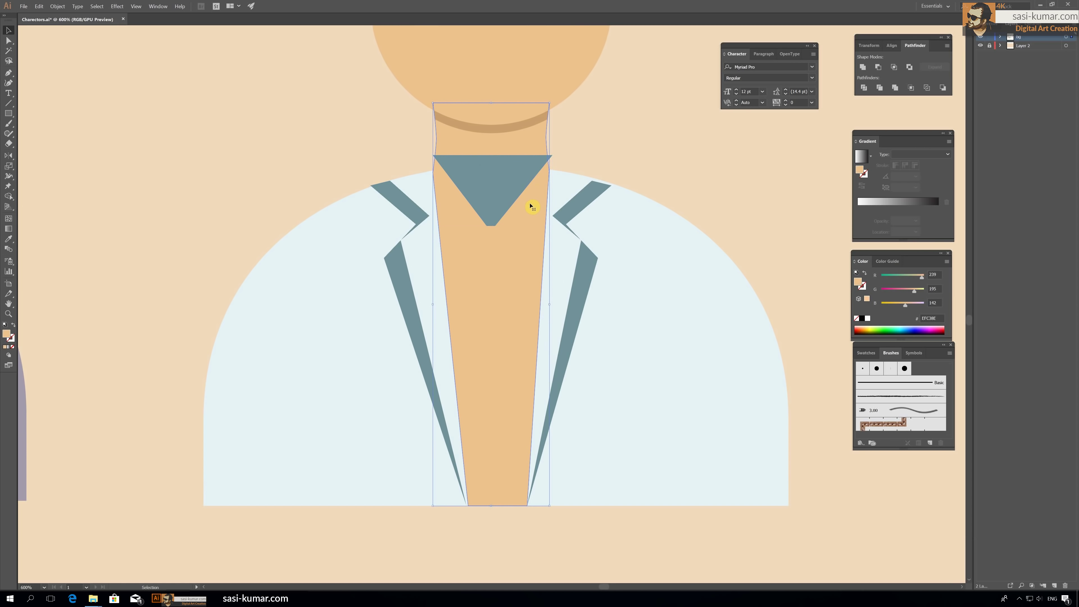
pyautogui.hotkey('ctrl', 'shift', ']')
pyautogui.hotkey('ctrl', 'z')
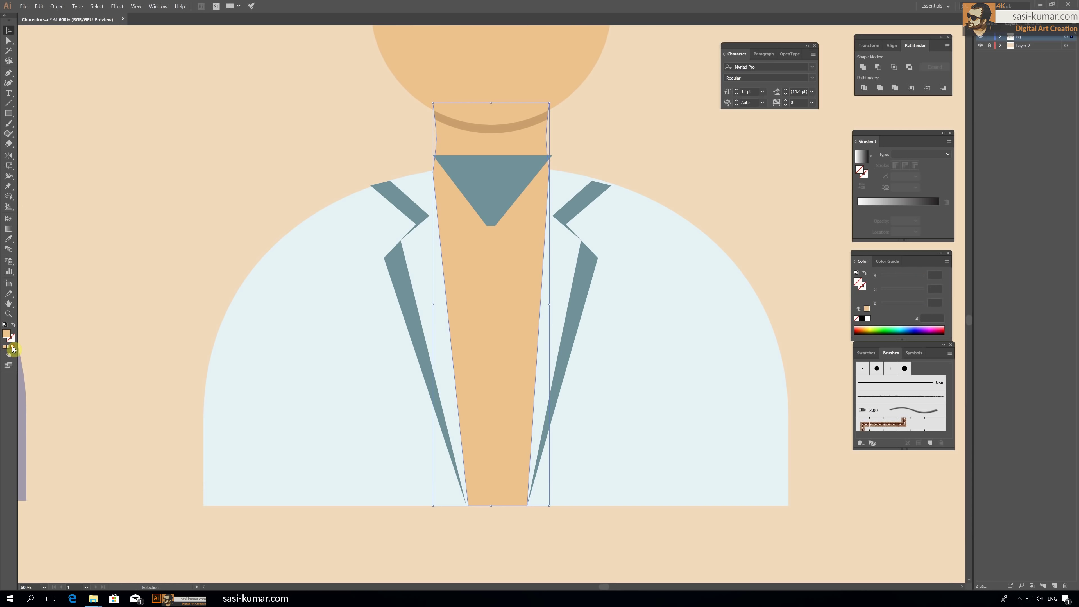
# Step: Divide the neck with the triangle and delete the leftover teal collar piece
pyautogui.click(864, 88)
pyautogui.doubleClick(476, 173)
pyautogui.press('Delete')
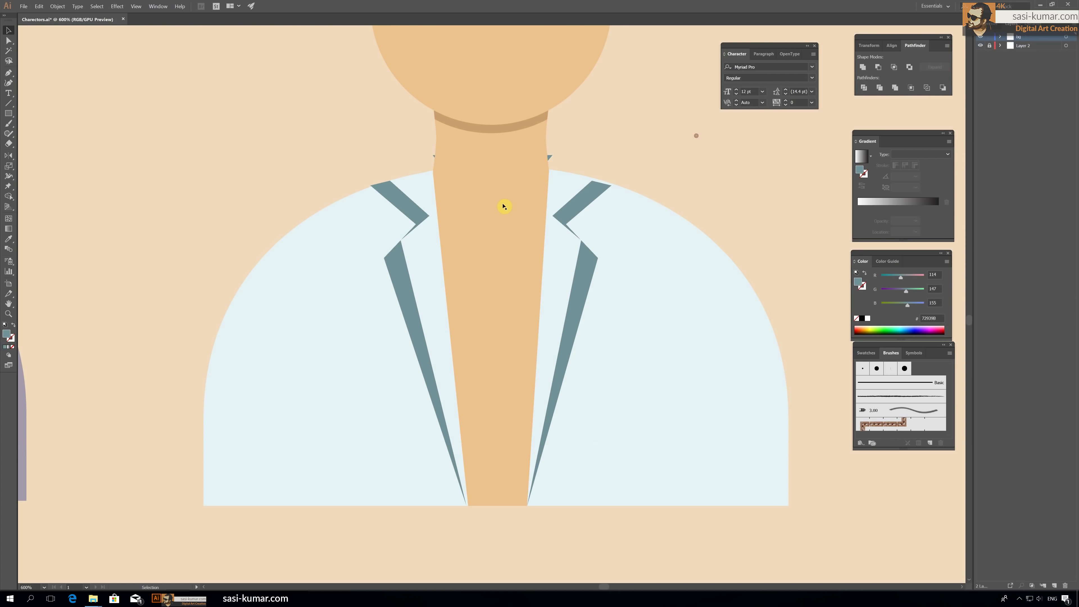
pyautogui.doubleClick(549, 160)
pyautogui.press('Escape')
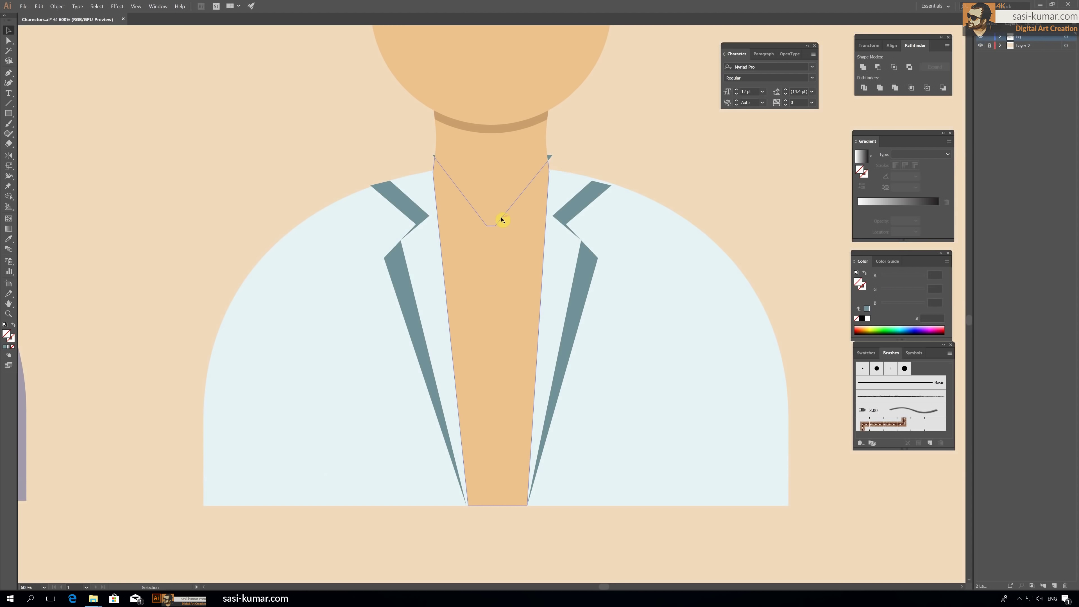
pyautogui.doubleClick(550, 159)
pyautogui.press('Escape')
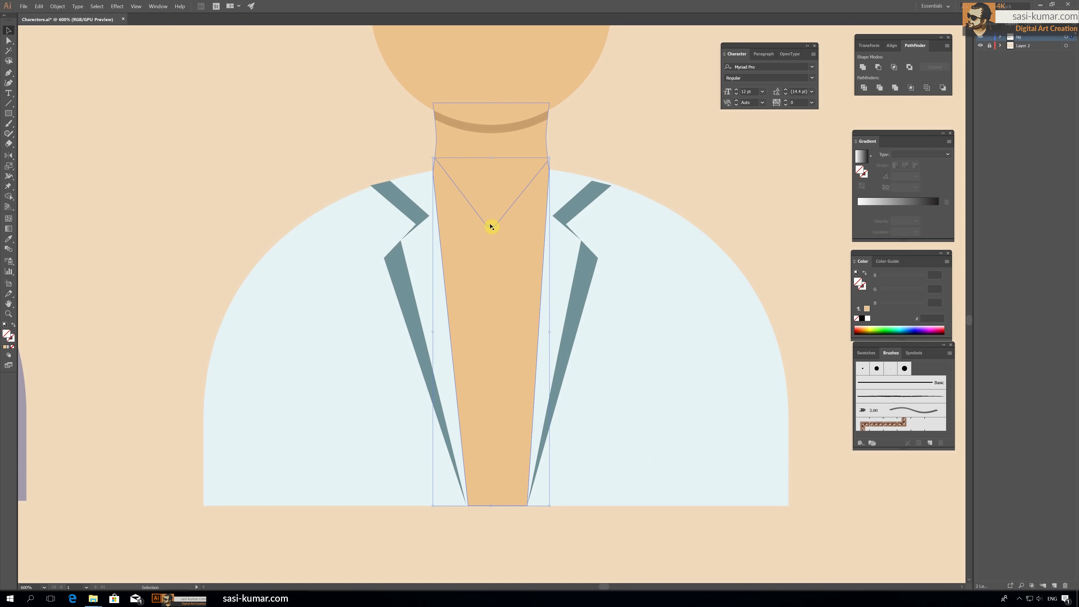
# Step: Fill the shirt's V piece red-orange EF5035
pyautogui.doubleClick(491, 230)
pyautogui.doubleClick(7, 334)
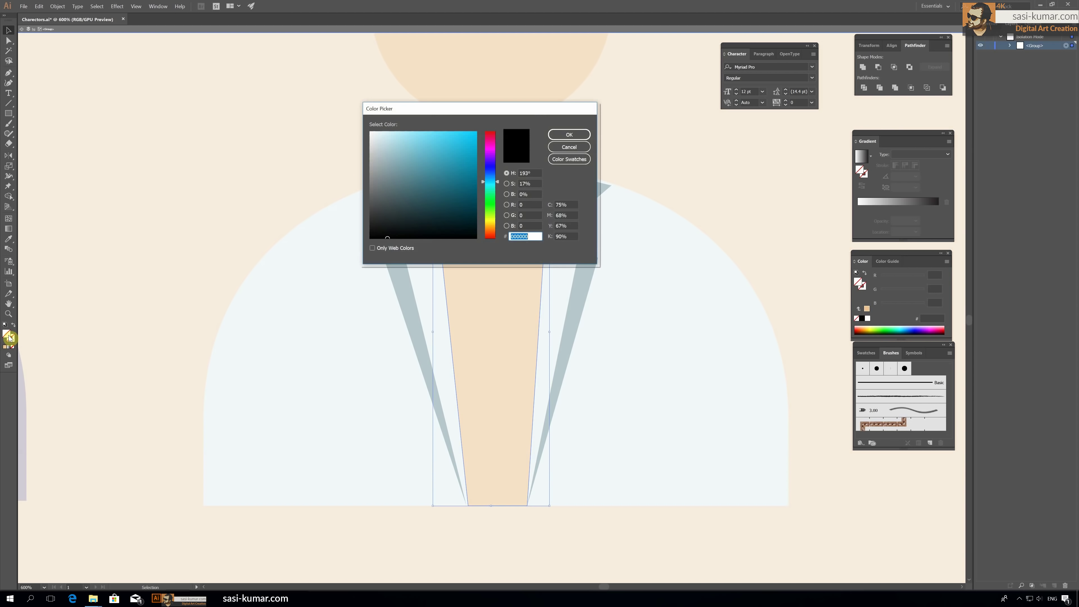
pyautogui.click(490, 236)
pyautogui.click(455, 157)
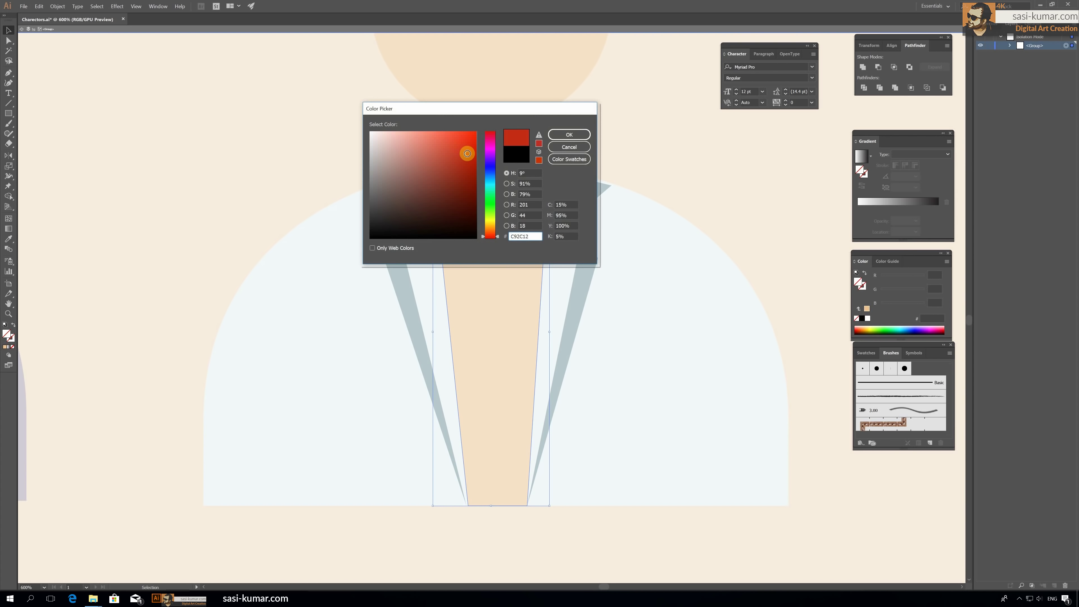
pyautogui.click(570, 134)
pyautogui.doubleClick(631, 140)
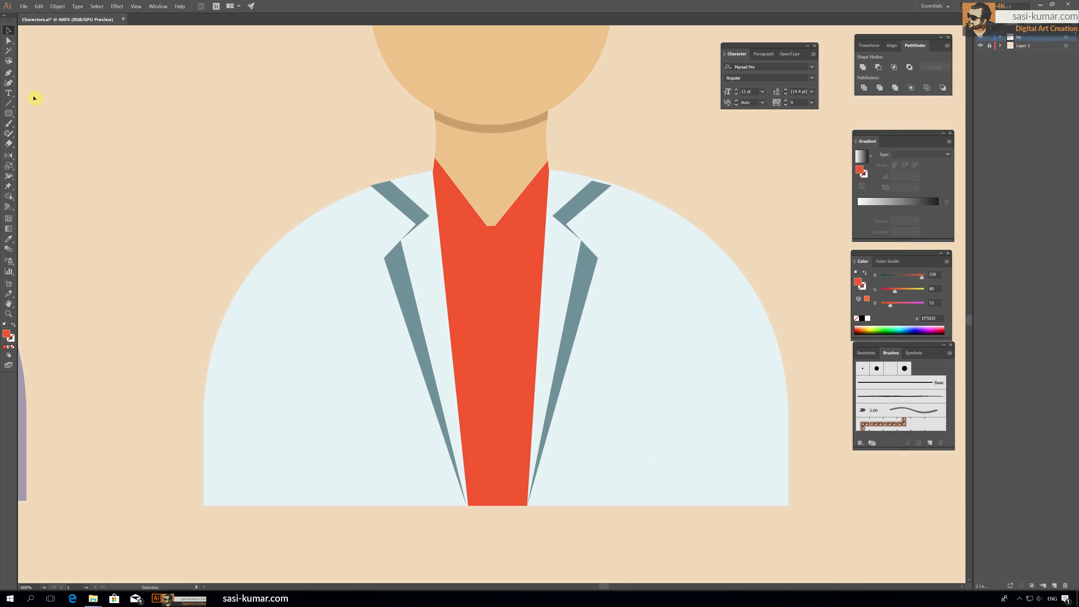
# Step: Pen-draw the right shirt collar and move a reflected copy onto the left side
pyautogui.moveTo(496, 228); pyautogui.dragTo(515, 243)
pyautogui.click(548, 161)
pyautogui.click(8, 30)
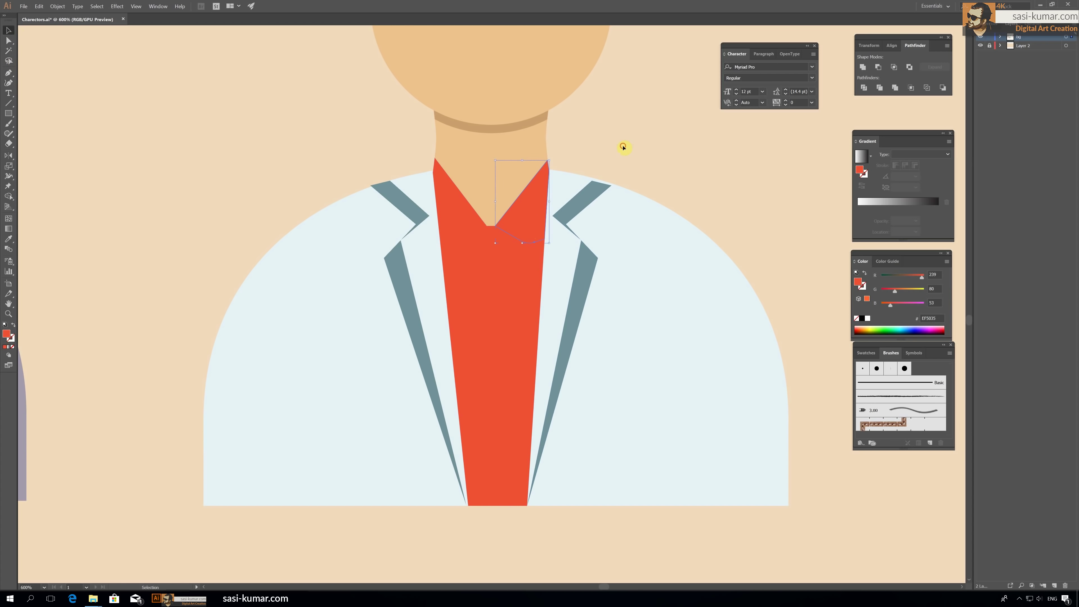
pyautogui.doubleClick(11, 158)
pyautogui.click(64, 172)
pyautogui.press('v')
pyautogui.moveTo(512, 195); pyautogui.dragTo(447, 193)
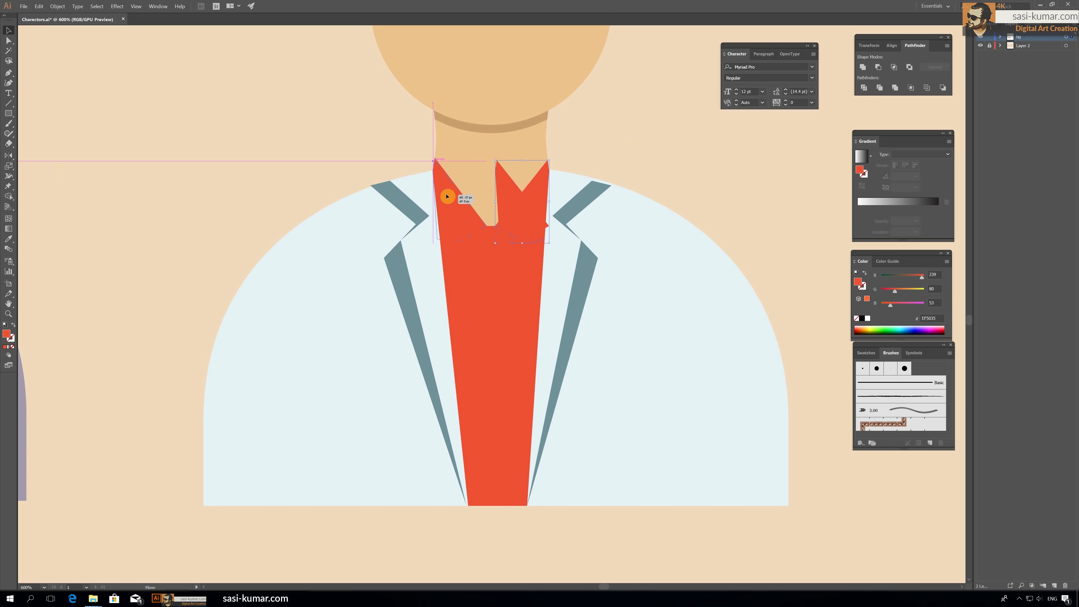
pyautogui.click(629, 129)
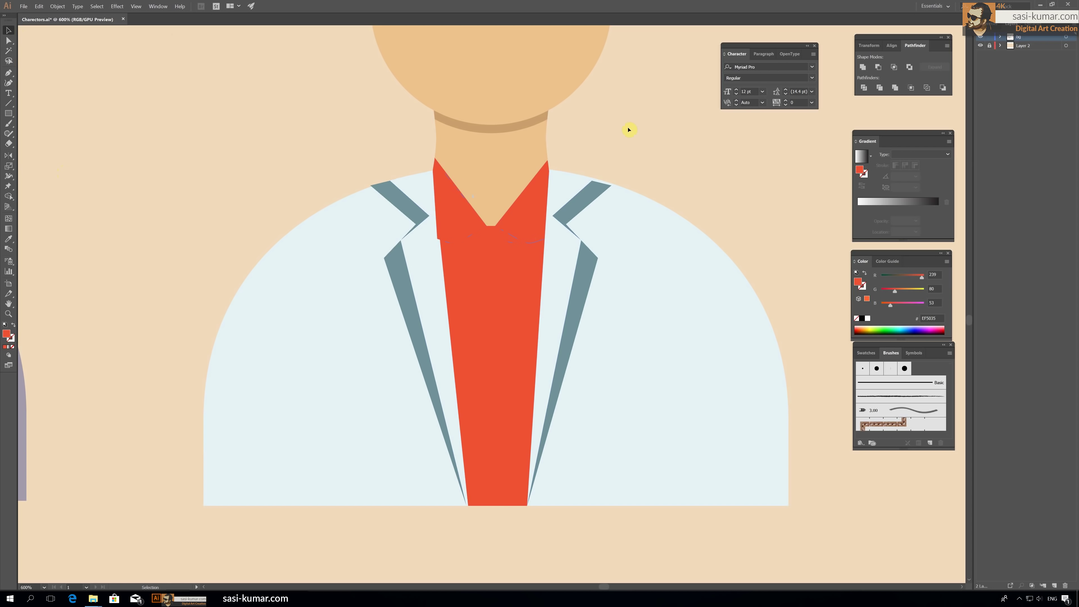
# Step: Nudge the right collar into place and fill it dark red B52F1D
pyautogui.click(528, 220)
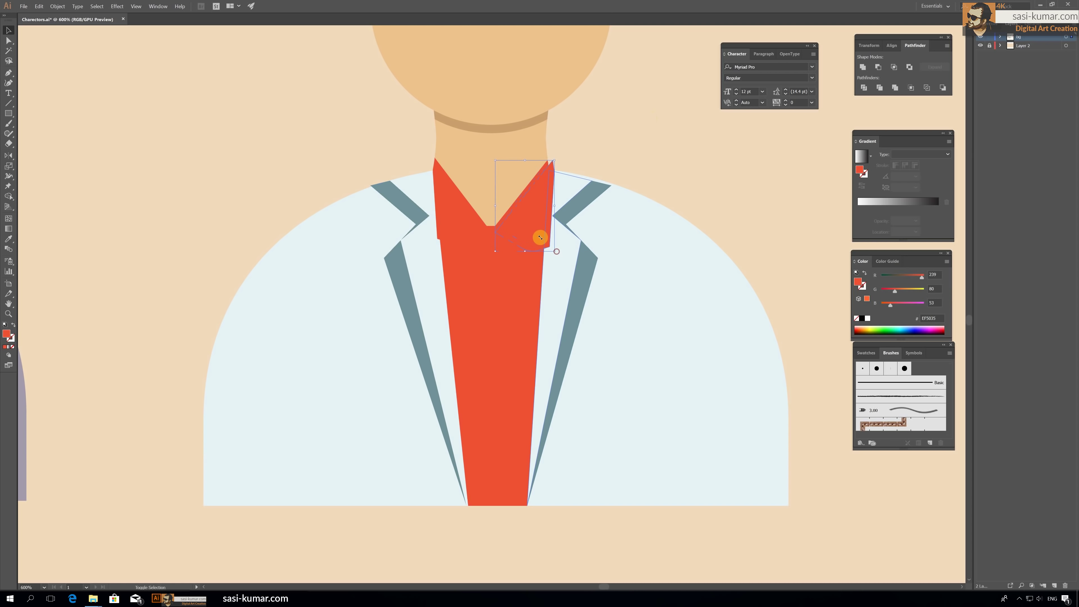
pyautogui.moveTo(540, 237); pyautogui.dragTo(534, 228)
pyautogui.doubleClick(6, 334)
pyautogui.click(460, 162)
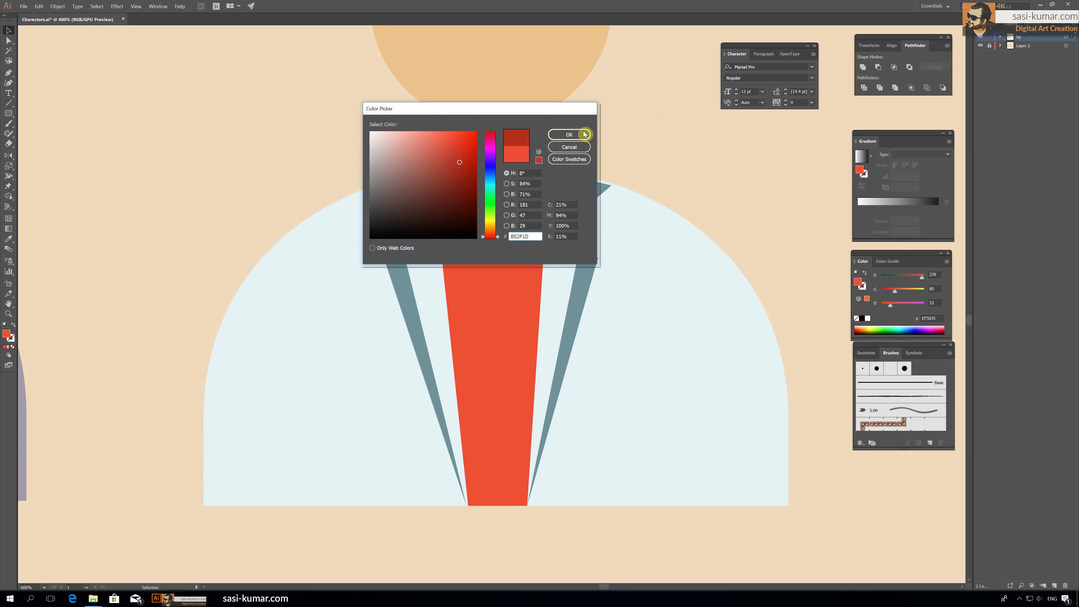
pyautogui.click(586, 134)
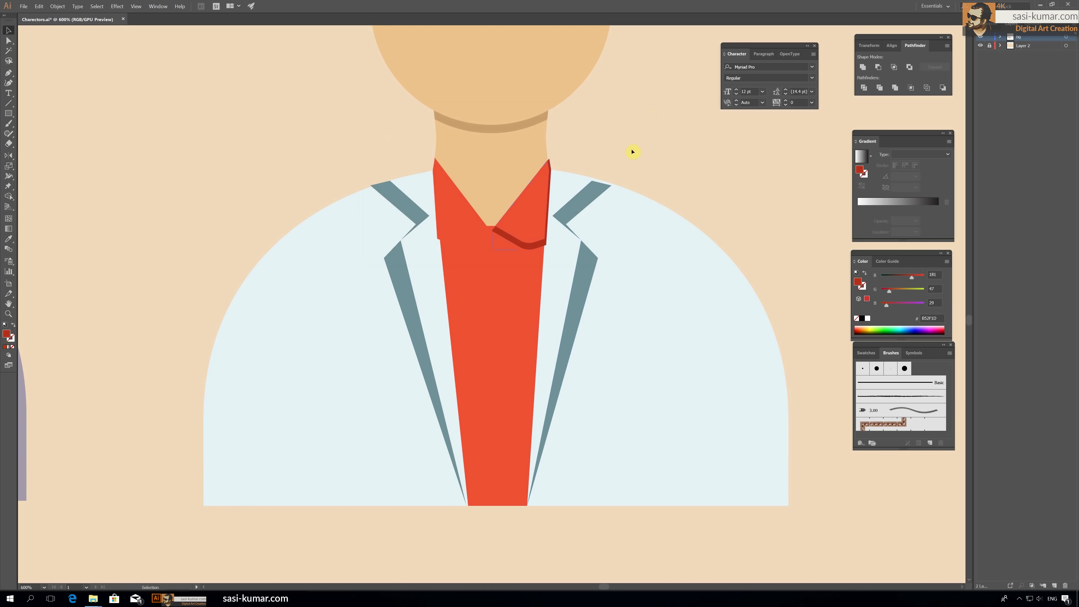
pyautogui.doubleClick(514, 238)
pyautogui.doubleClick(446, 204)
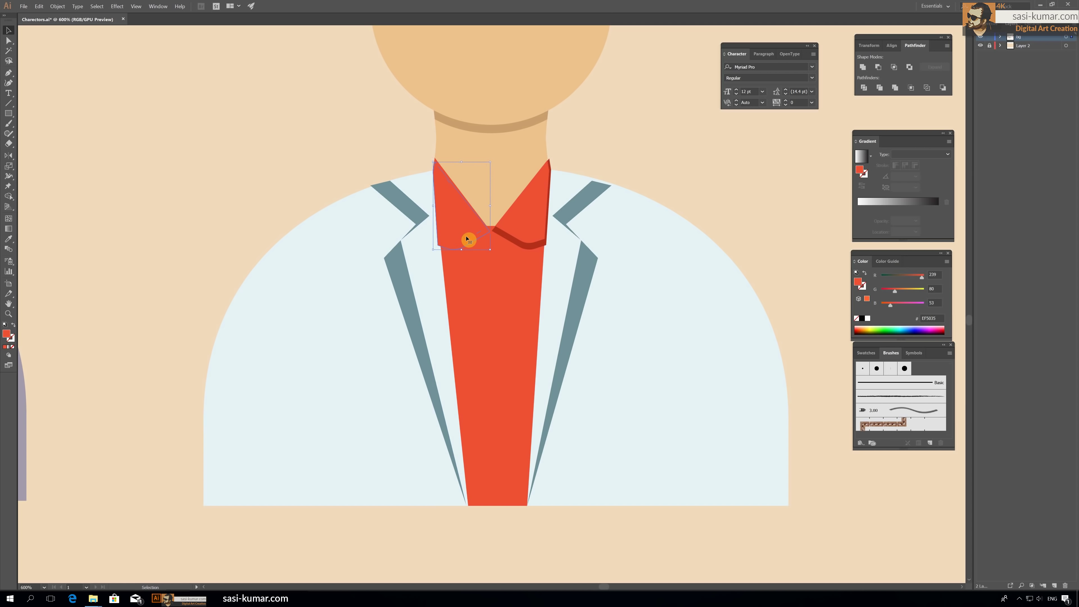
# Step: Give the left collar the dark red B52F1D and send it backward as an edge strip
pyautogui.press('i')
pyautogui.click(511, 235)
pyautogui.press('v')
pyautogui.hotkey('ctrl', '[')
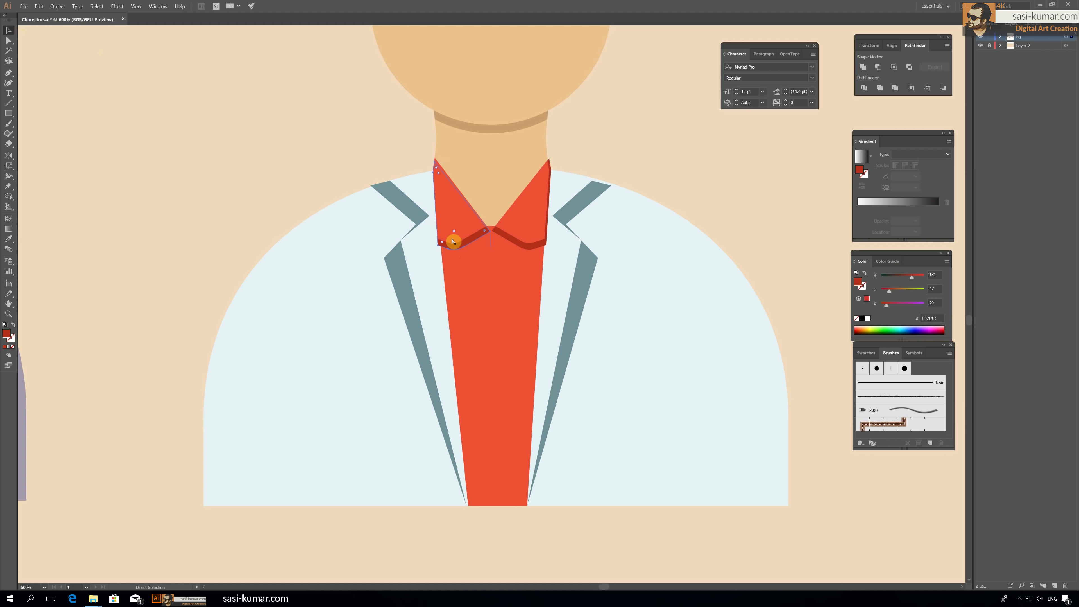
pyautogui.scroll(4, 501, 242)
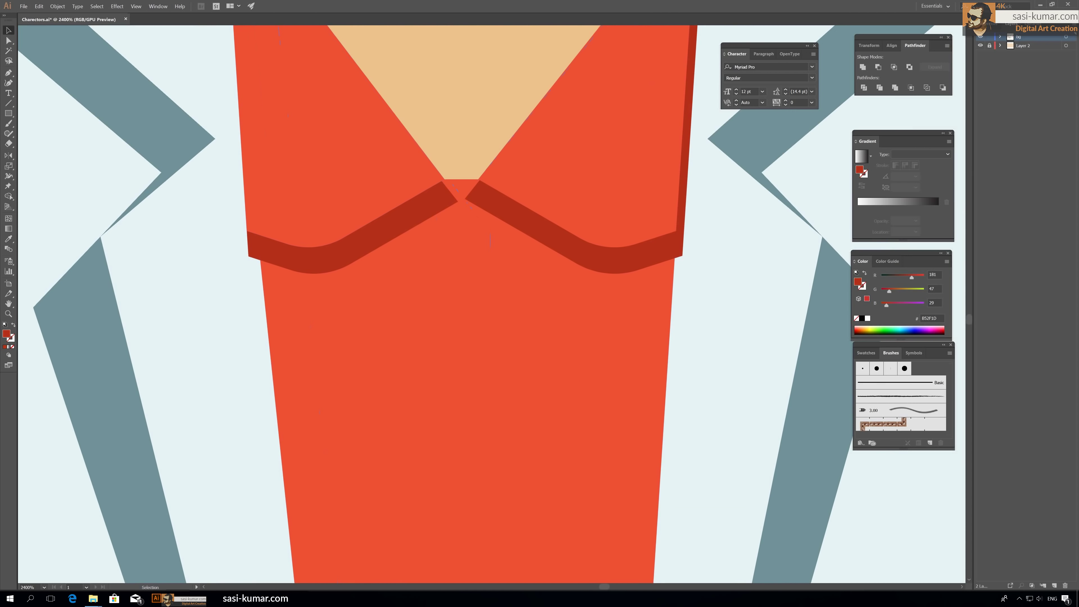
# Step: Pen-draw the four-point collar knot shape inside the collar group
pyautogui.doubleClick(474, 244)
pyautogui.press('p')
pyautogui.click(445, 206)
pyautogui.click(478, 199)
pyautogui.click(491, 173)
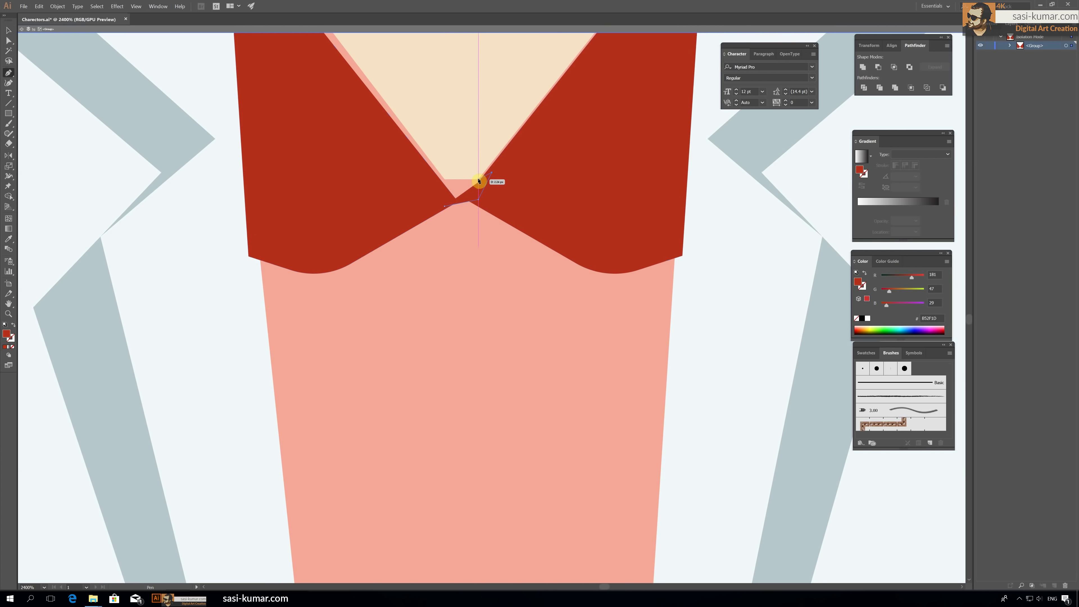
pyautogui.click(404, 172)
pyautogui.click(444, 207)
pyautogui.press('v')
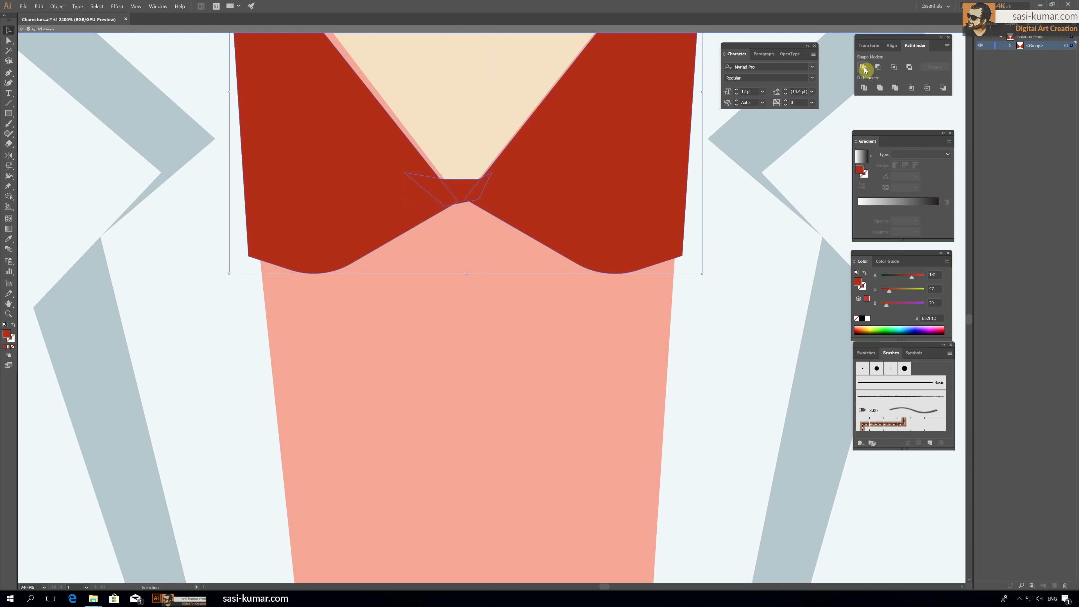
pyautogui.press('Escape')
# Step: Fix the stacking order so the red shirt and collar sit above the jacket
pyautogui.scroll(-2, 468, 355)
pyautogui.scroll(-2, 468, 354)
pyautogui.click(527, 272)
pyautogui.keyDown('shift'); pyautogui.click(366, 217); pyautogui.keyUp('shift')
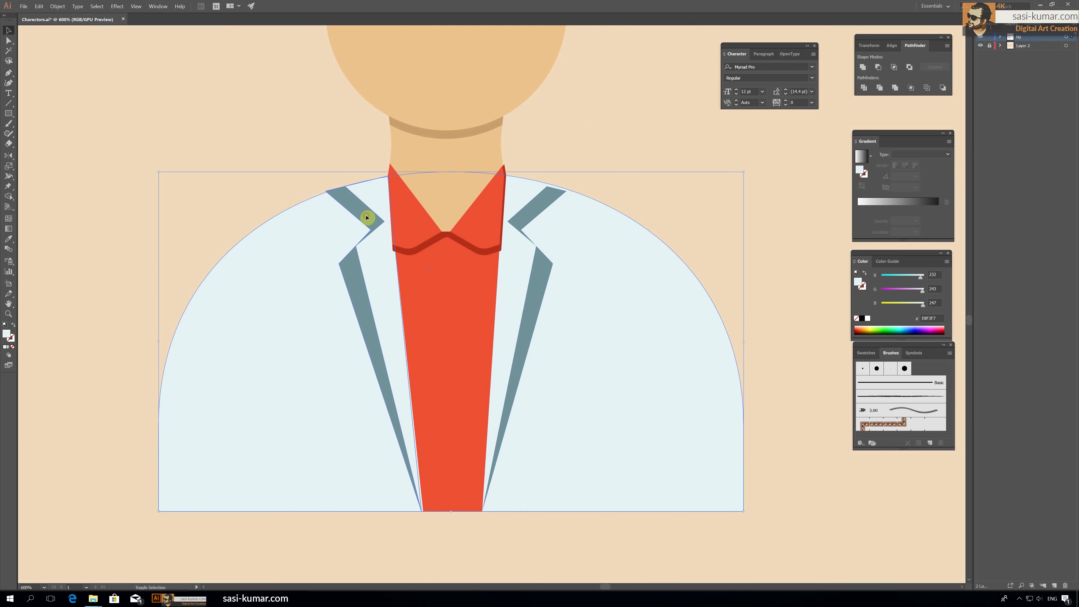
pyautogui.moveTo(366, 217); pyautogui.dragTo(299, 296)
pyautogui.hotkey('ctrl', 'z')
pyautogui.rightClick(545, 201)
pyautogui.click(633, 273)
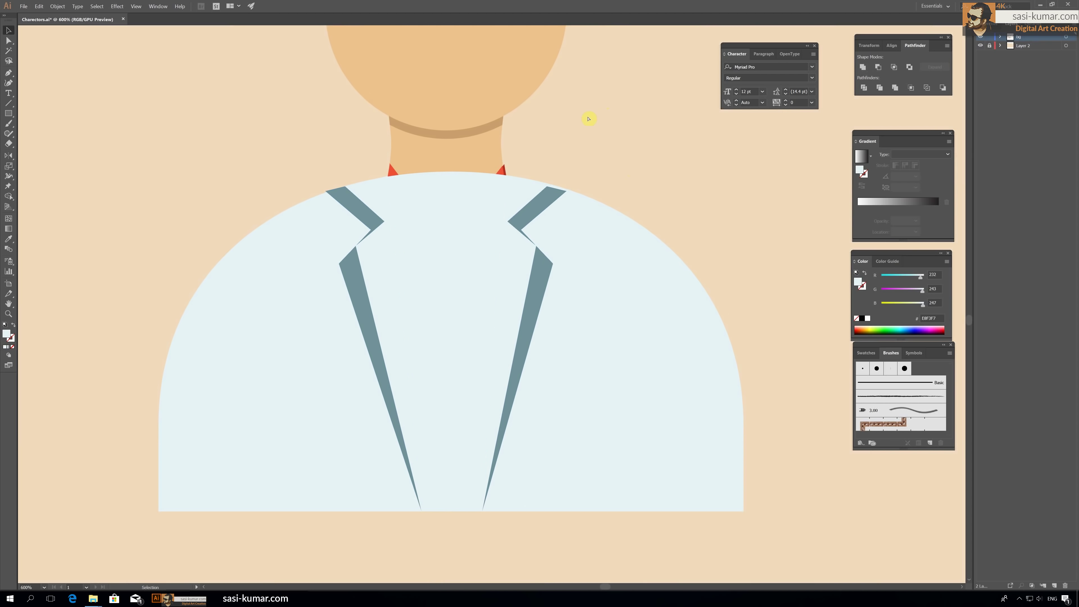
pyautogui.hotkey('ctrl', 'z')
pyautogui.click(518, 212)
pyautogui.rightClick(361, 242)
pyautogui.click(720, 174)
# Step: Bring the man's head into view and sample the brown hair colour
pyautogui.scroll(-3, 579, 210)
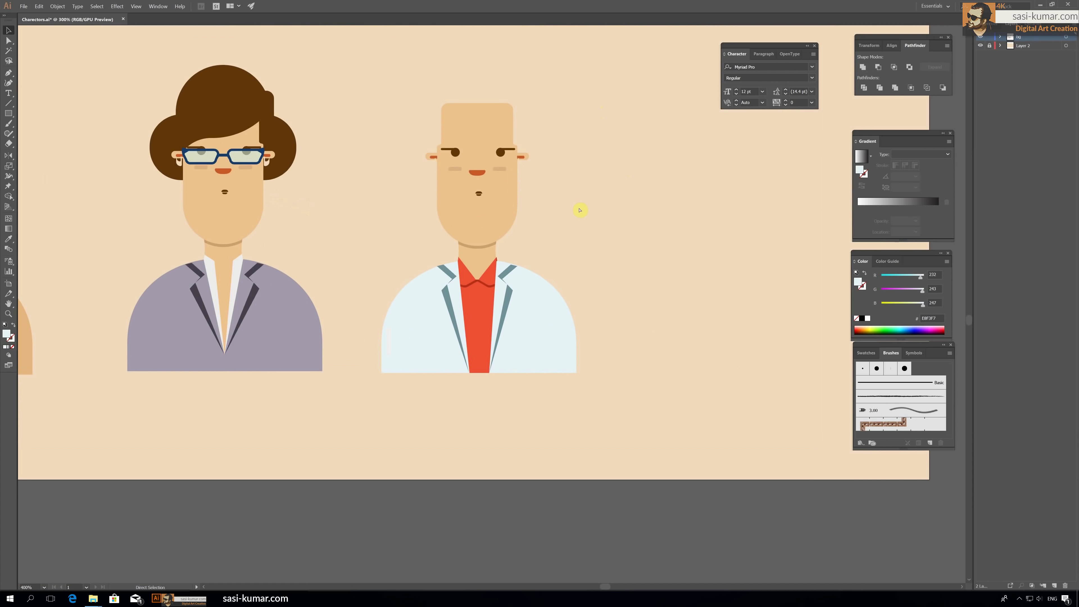
pyautogui.scroll(-1, 578, 208)
pyautogui.scroll(3, 588, 196)
pyautogui.scroll(2, 600, 230)
pyautogui.moveTo(600, 230); pyautogui.dragTo(590, 239)
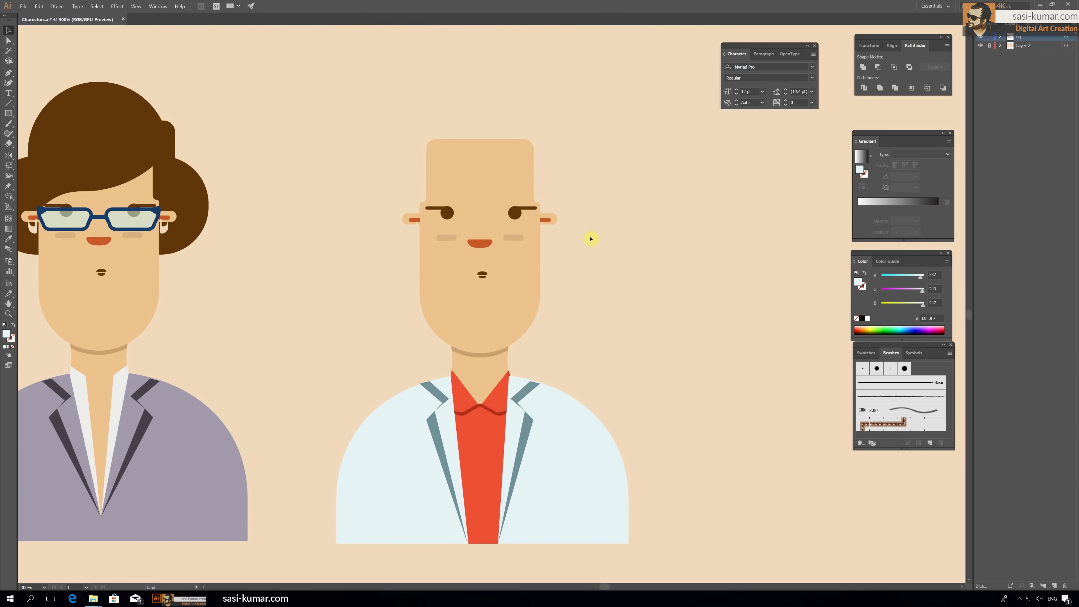
pyautogui.moveTo(486, 277); pyautogui.dragTo(486, 279)
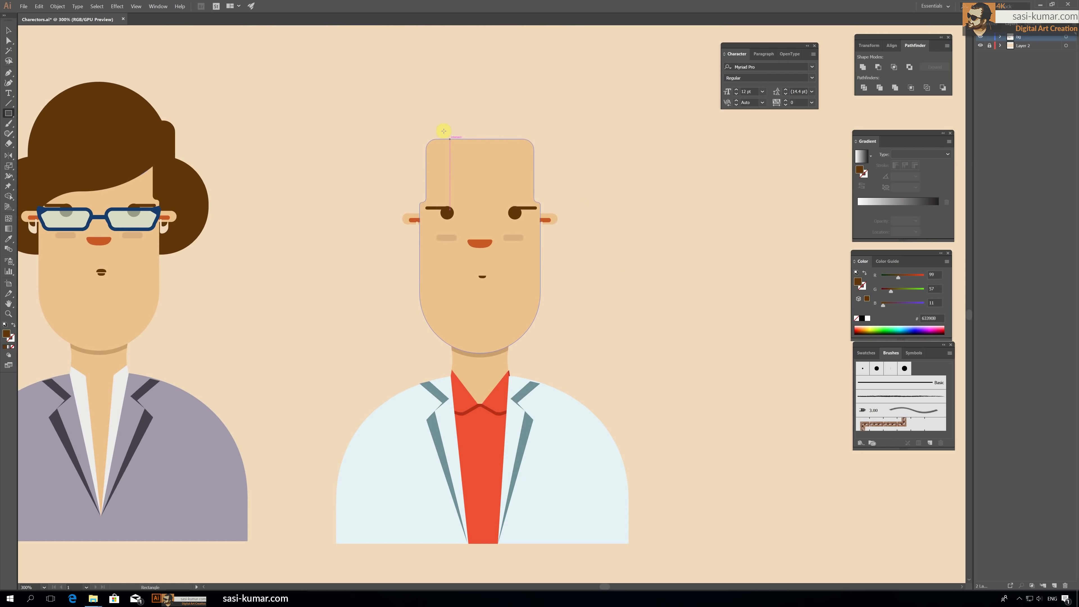
# Step: Draw an orange C64700 rectangle over the man's head and round its top into a dome
pyautogui.moveTo(430, 95); pyautogui.dragTo(541, 211)
pyautogui.doubleClick(6, 333)
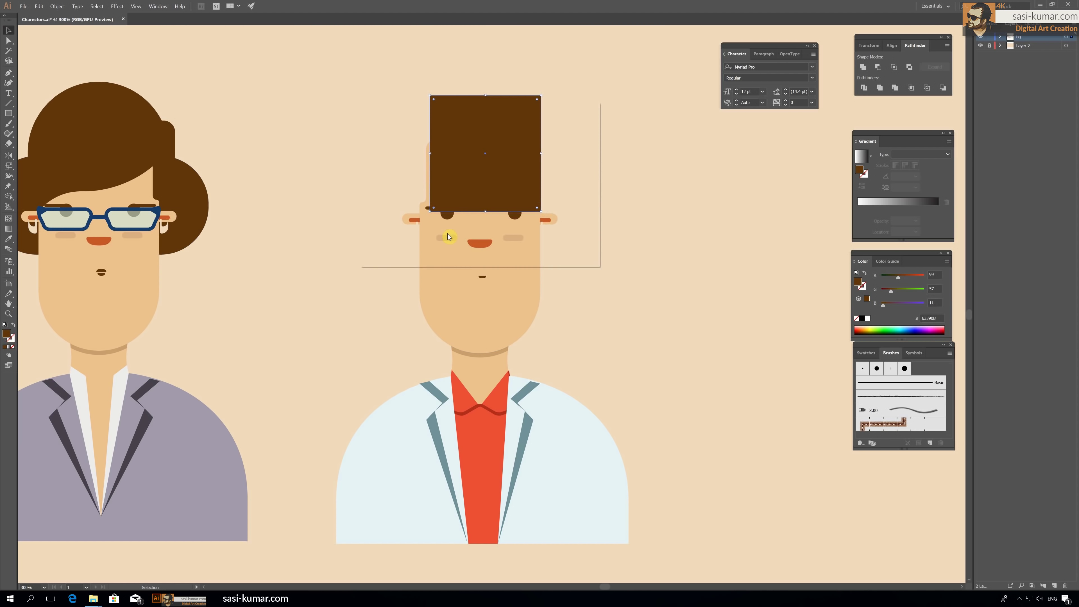
pyautogui.click(448, 138)
pyautogui.click(580, 134)
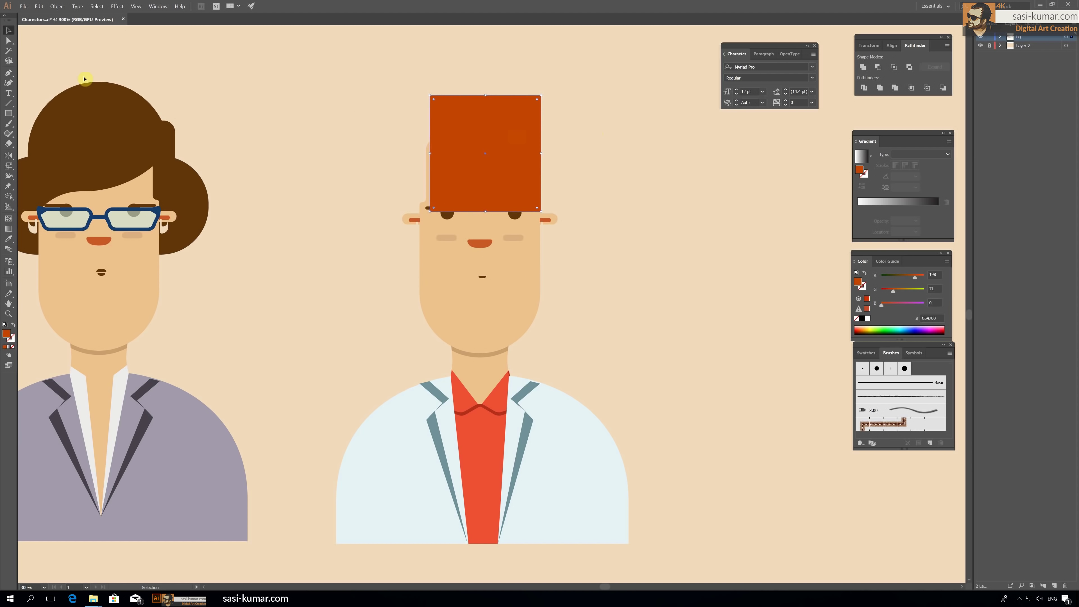
pyautogui.moveTo(536, 104)
pyautogui.mouseDown()
pyautogui.moveTo(510, 183)
pyautogui.moveTo(542, 216)
pyautogui.moveTo(530, 182)
pyautogui.mouseUp()
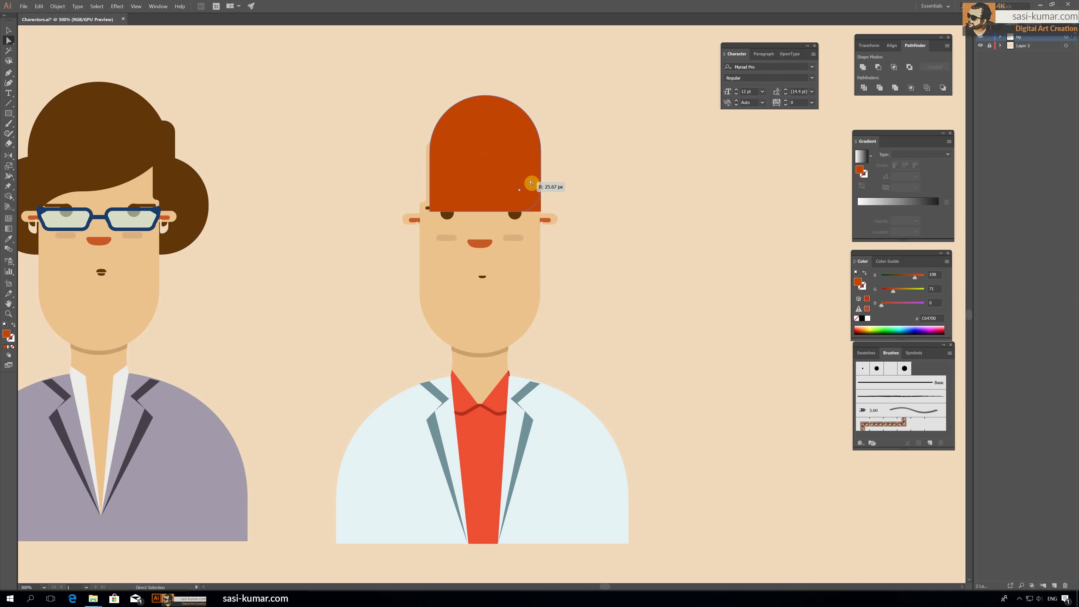
# Step: Send the orange hair behind the face and enlarge it toward the upper left
pyautogui.press('v')
pyautogui.rightClick(513, 123)
pyautogui.moveTo(540, 248)
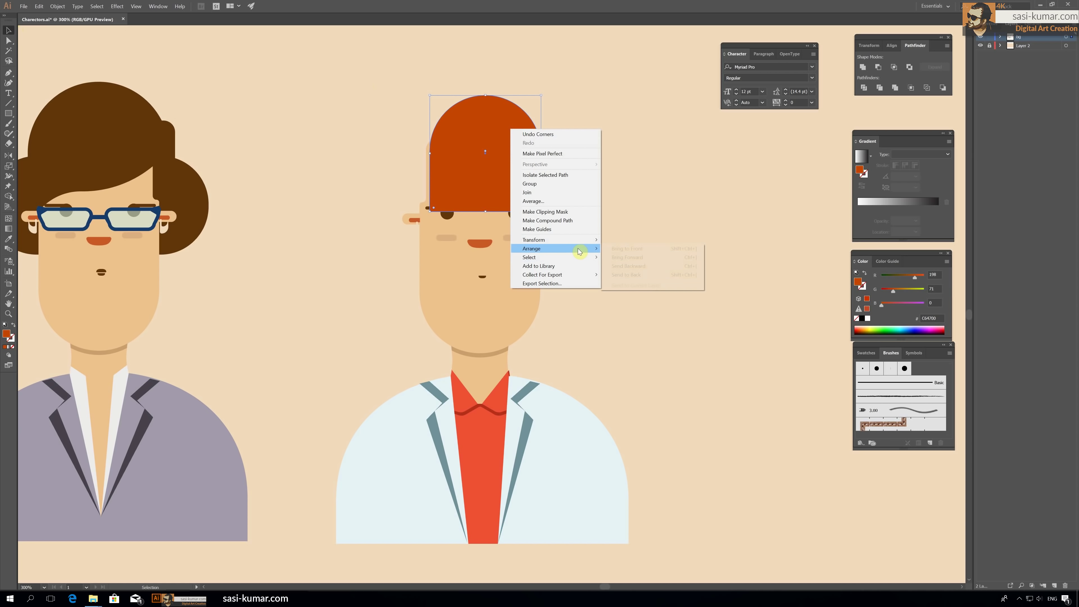
pyautogui.click(637, 276)
pyautogui.click(489, 112)
pyautogui.moveTo(441, 101); pyautogui.dragTo(424, 87)
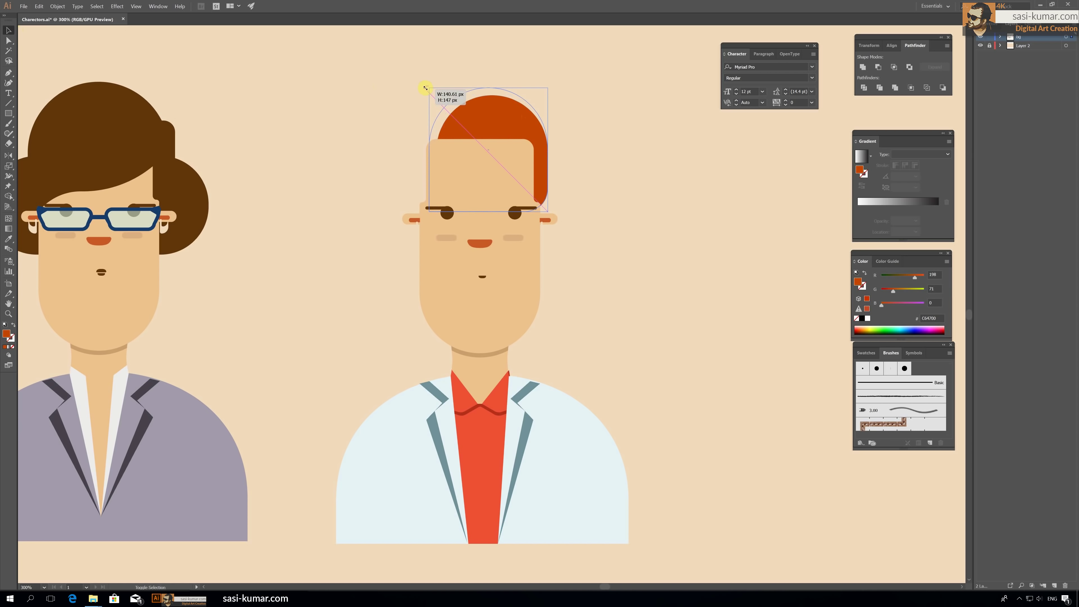
pyautogui.click(633, 134)
# Step: Add a rounded side-lock rectangle on the left of the face, sent behind it
pyautogui.click(8, 113)
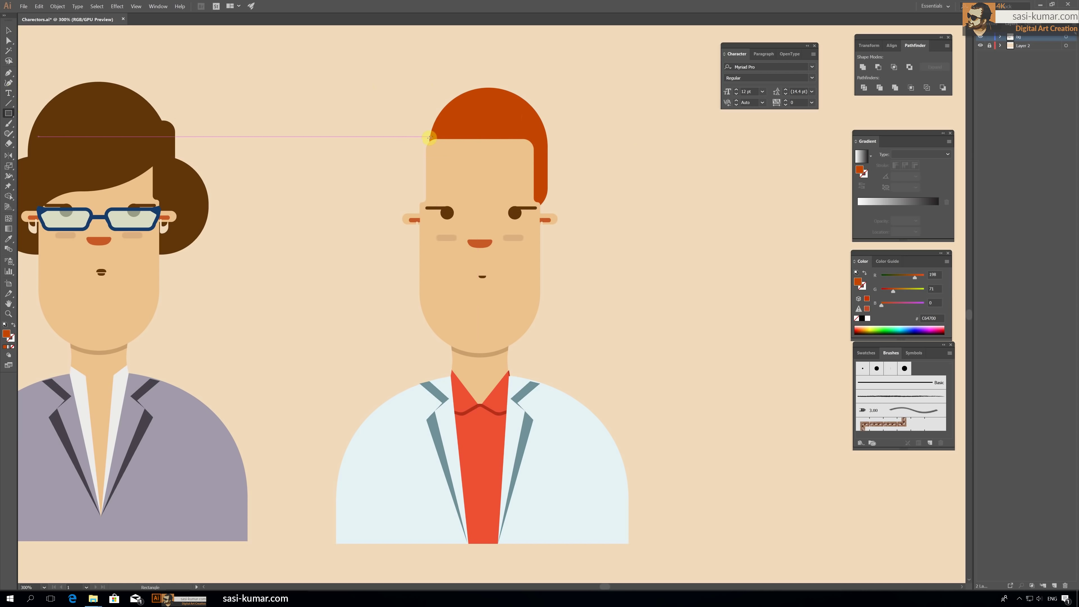
pyautogui.moveTo(414, 134); pyautogui.dragTo(485, 211)
pyautogui.press('v')
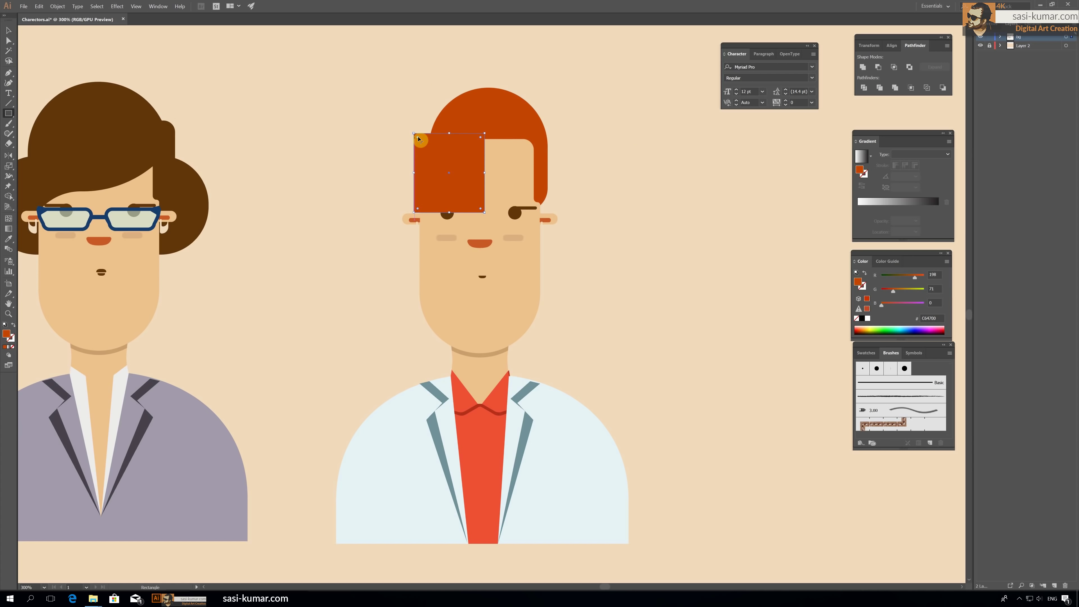
pyautogui.moveTo(421, 139); pyautogui.dragTo(429, 149)
pyautogui.rightClick(443, 170)
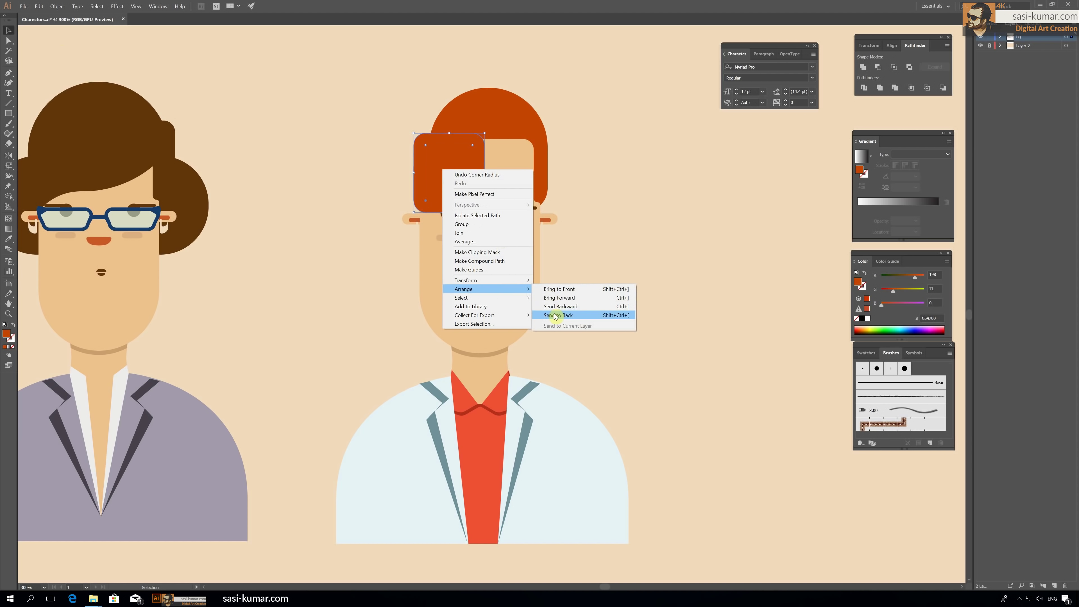
pyautogui.click(552, 315)
pyautogui.click(354, 151)
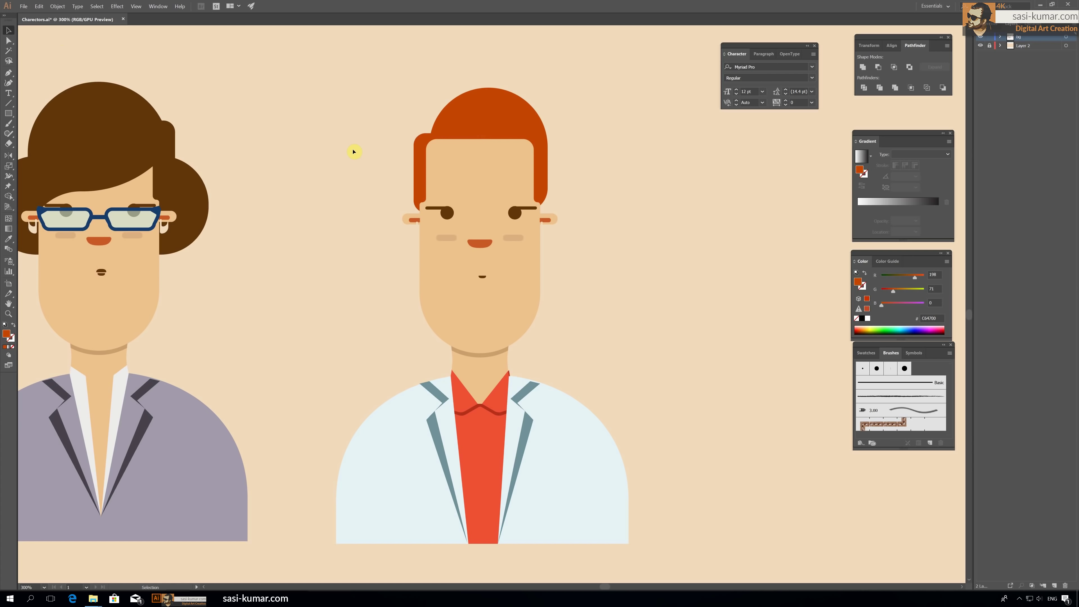
# Step: Pen-draw a pointed fringe from the hair corner onto the forehead
pyautogui.click(432, 139)
pyautogui.click(526, 139)
pyautogui.click(482, 115)
pyautogui.click(432, 139)
pyautogui.press('a')
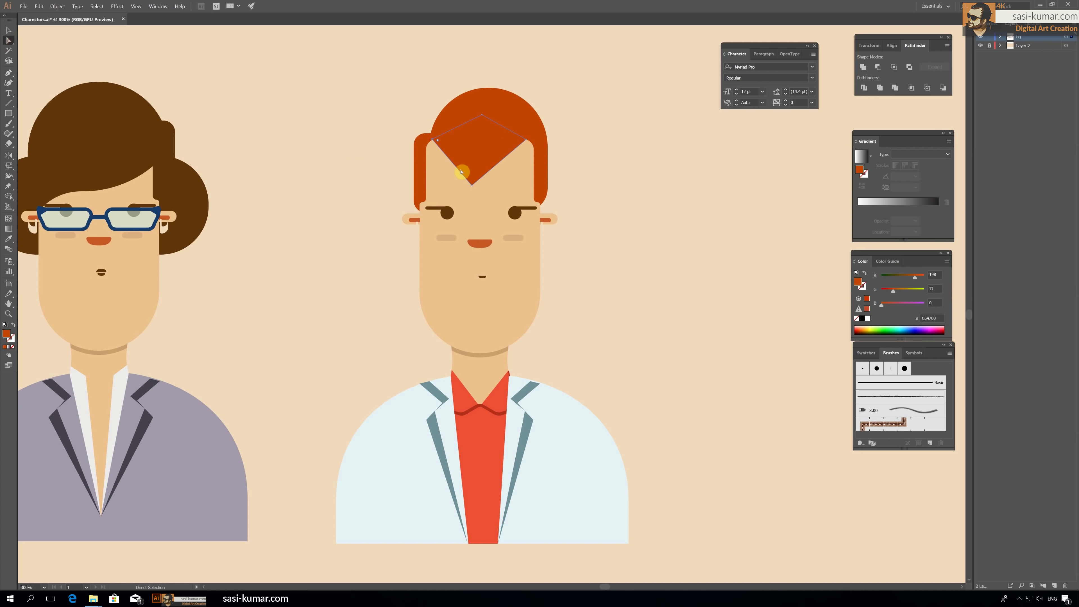
pyautogui.hotkey('ctrl', '=')
pyautogui.press('v')
pyautogui.click(465, 225)
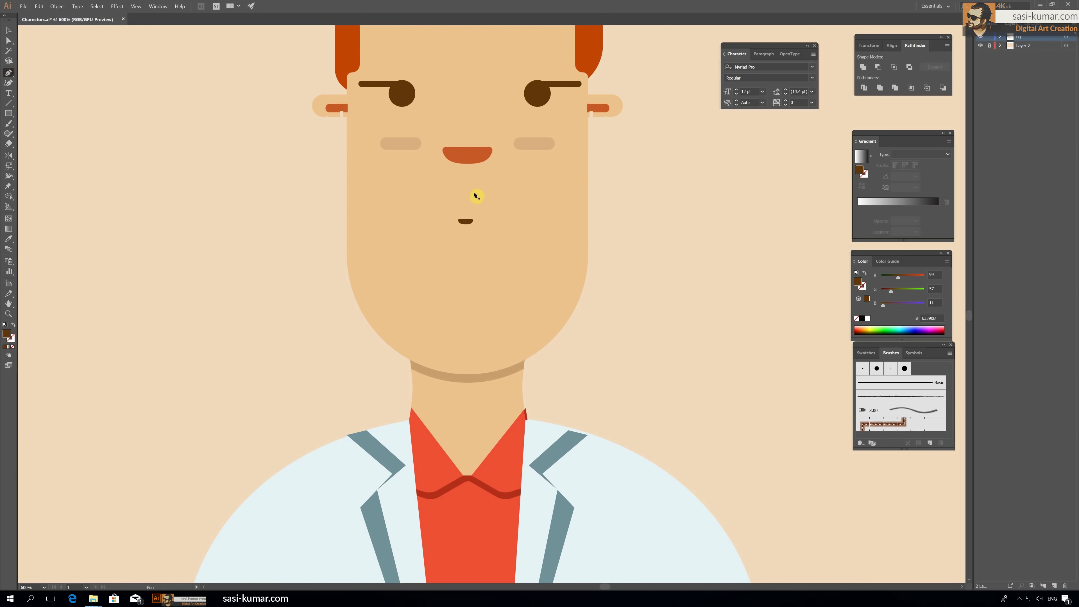
# Step: Draw a brown curved stroke beside the mouth and move it down to meet it
pyautogui.click(497, 208)
pyautogui.click(537, 191)
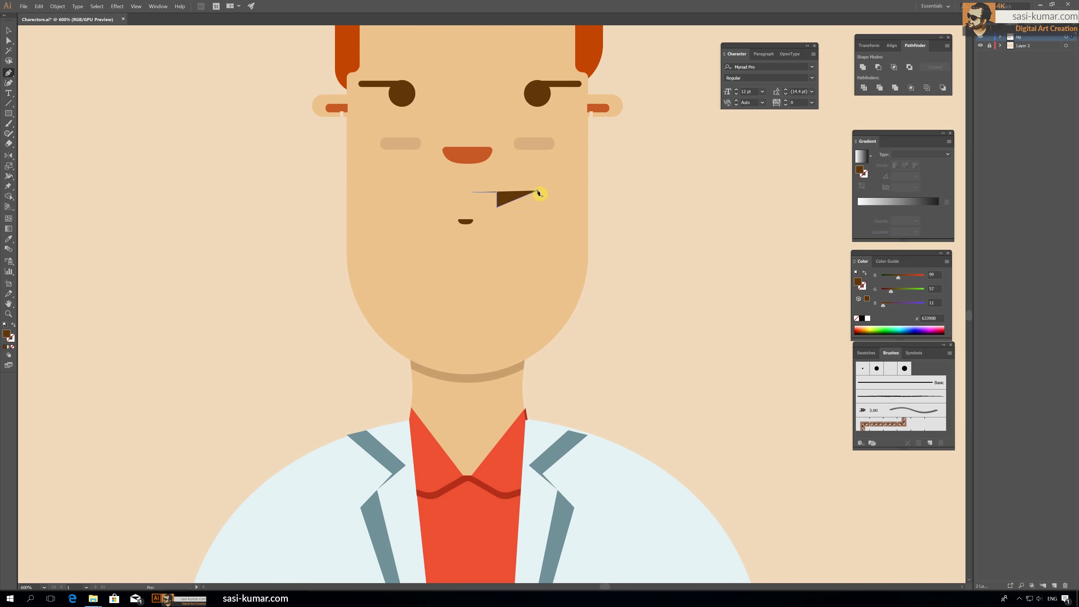
pyautogui.click(15, 326)
pyautogui.press('a')
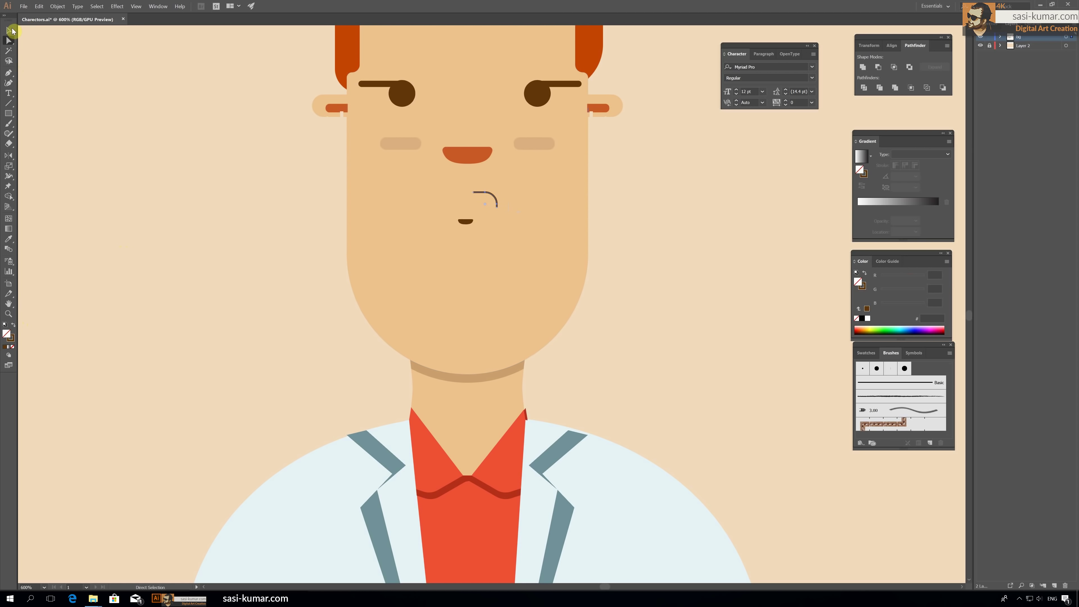
pyautogui.click(9, 30)
pyautogui.moveTo(495, 206); pyautogui.dragTo(495, 220)
# Step: Thicken the arc's stroke weight and set its fill to None
pyautogui.click(894, 46)
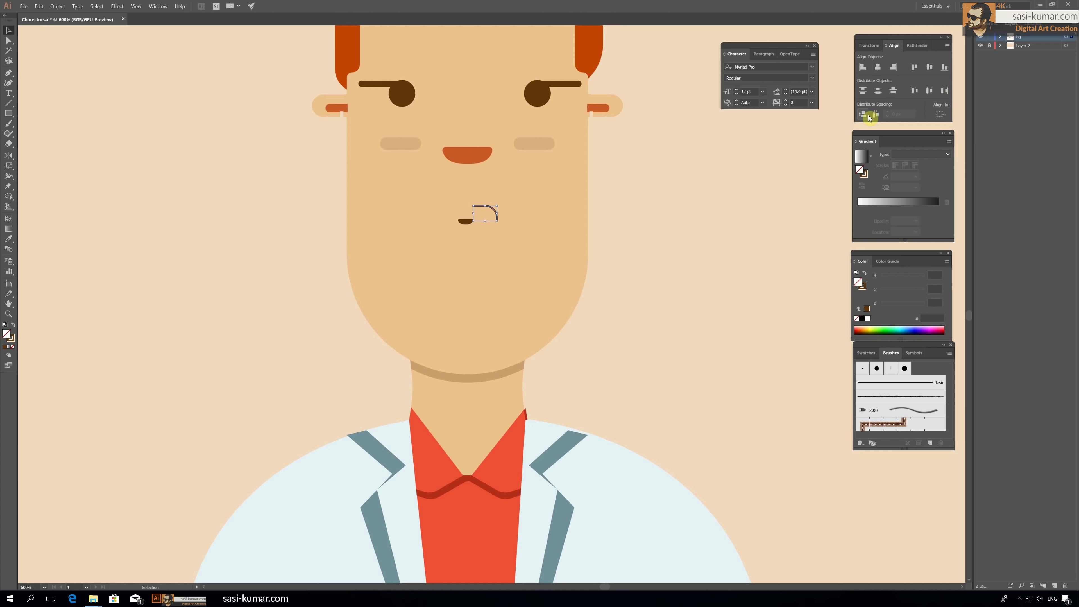
pyautogui.click(877, 46)
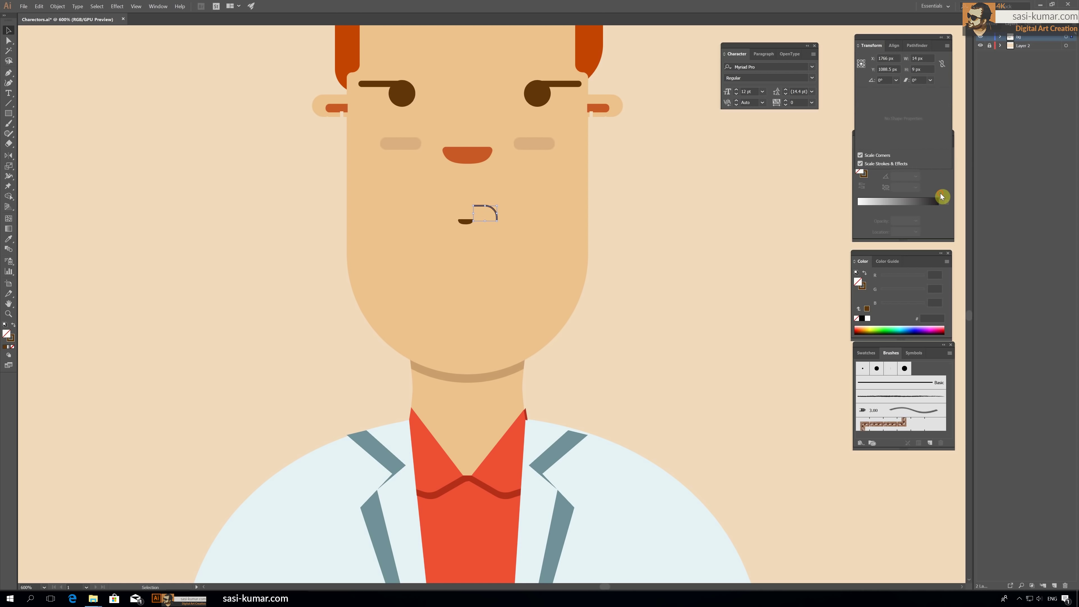
pyautogui.click(935, 201)
pyautogui.click(985, 25)
pyautogui.click(996, 128)
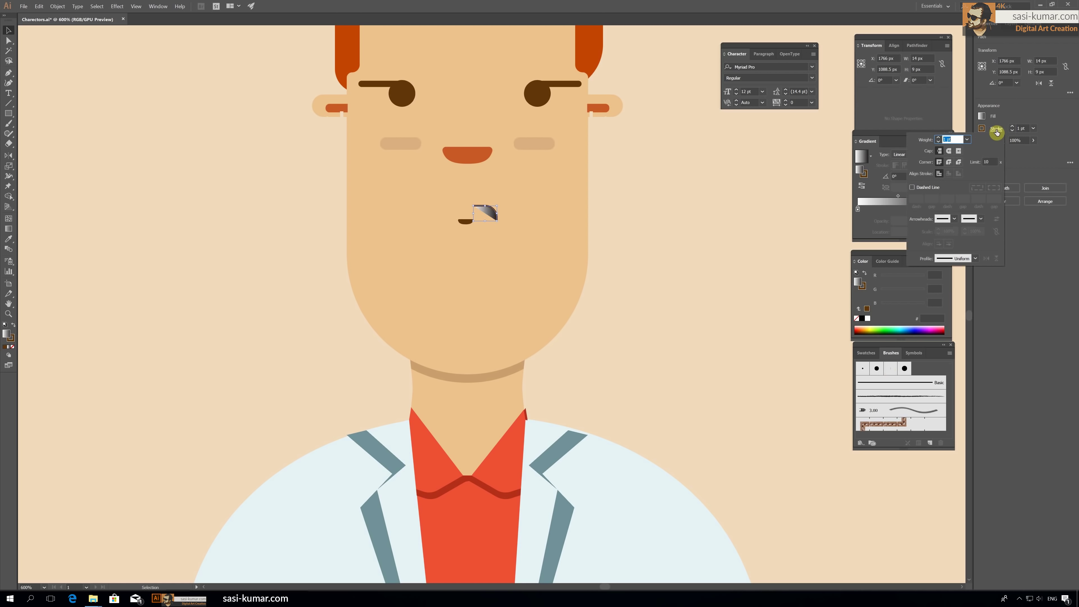
pyautogui.click(10, 344)
pyautogui.click(992, 129)
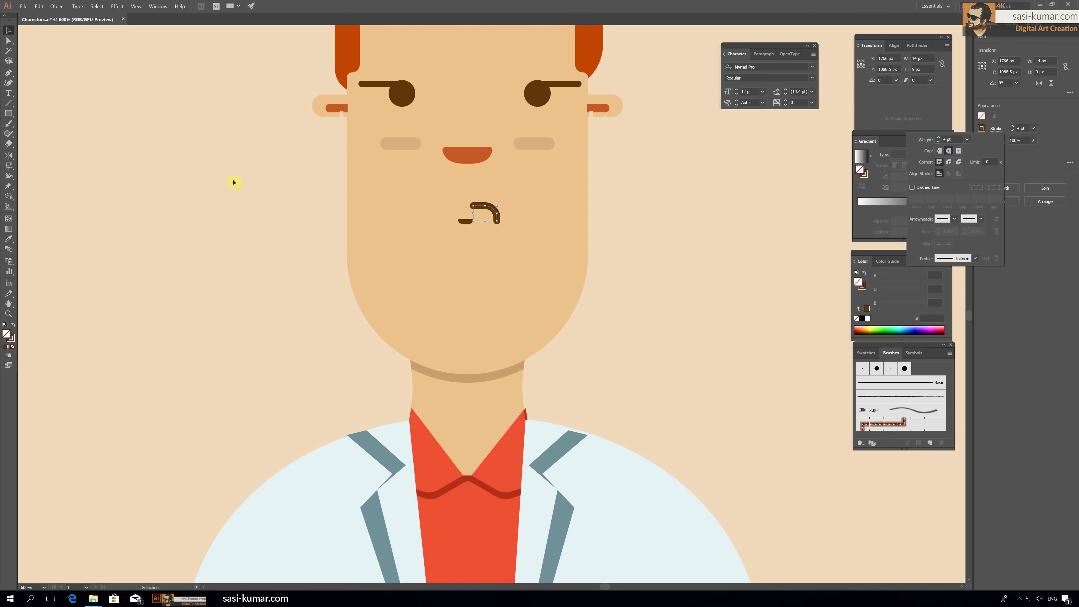
pyautogui.press('Escape')
pyautogui.hotkey('ctrl', '=')
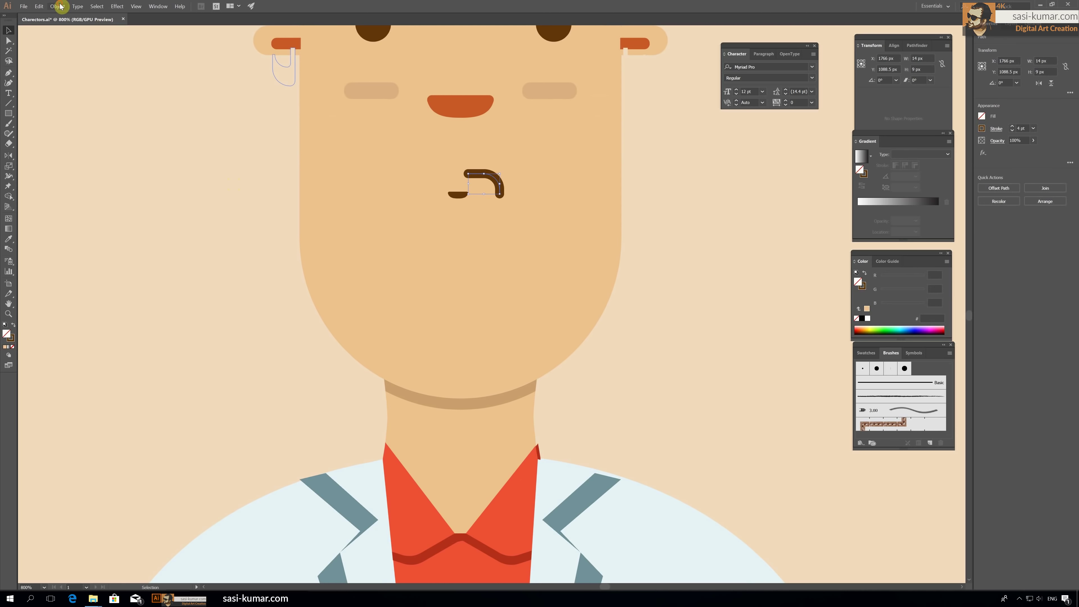
# Step: Expand the arc and place a vertically reflected copy on the left as the other half
pyautogui.click(59, 6)
pyautogui.click(147, 113)
pyautogui.click(30, 124)
pyautogui.doubleClick(8, 155)
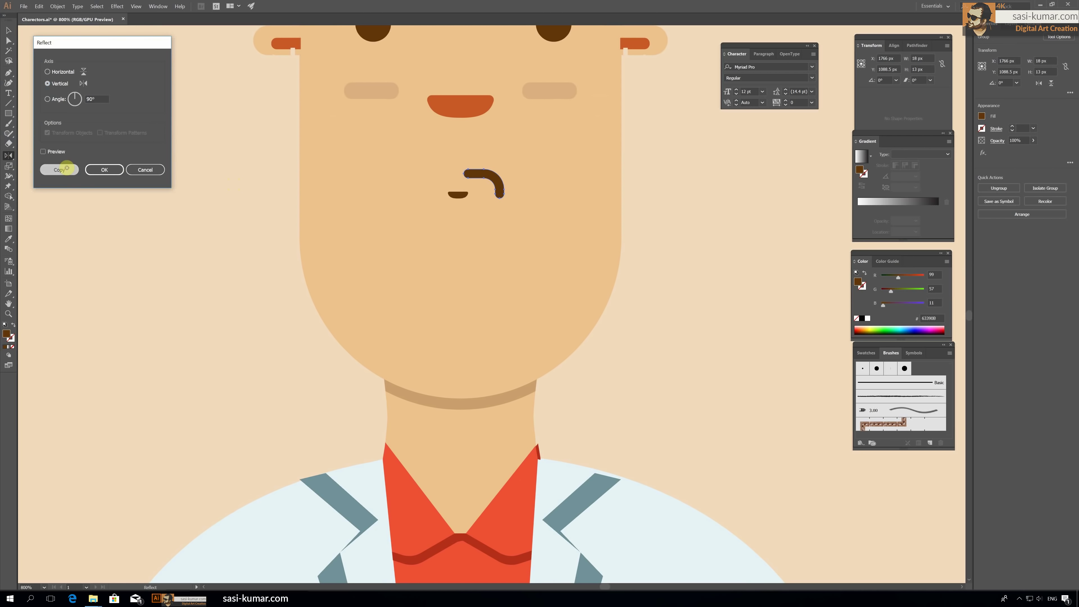
pyautogui.click(67, 169)
pyautogui.press('v')
pyautogui.moveTo(484, 176); pyautogui.dragTo(442, 175)
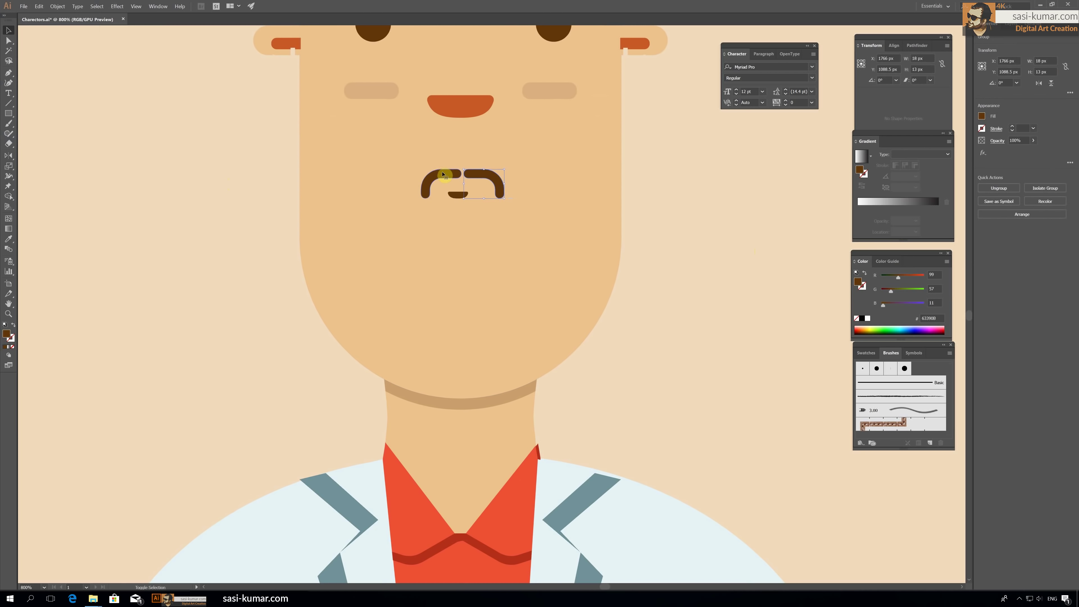
# Step: Horizontally centre both mustache halves over the small dark mark
pyautogui.keyDown('shift'); pyautogui.click(443, 174); pyautogui.keyUp('shift')
pyautogui.click(894, 45)
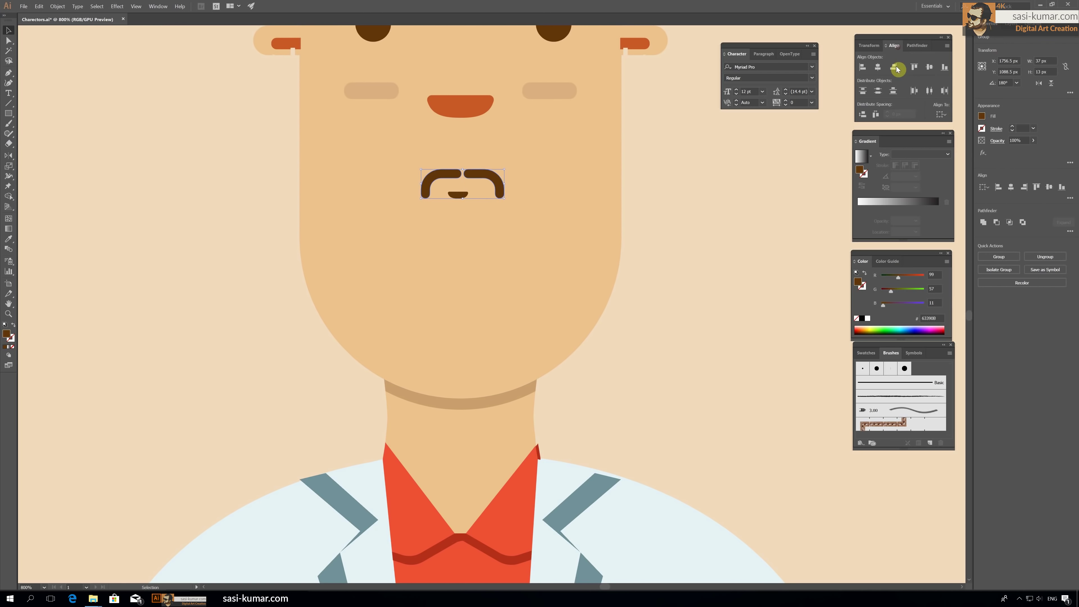
pyautogui.keyDown('shift'); pyautogui.click(456, 194); pyautogui.keyUp('shift')
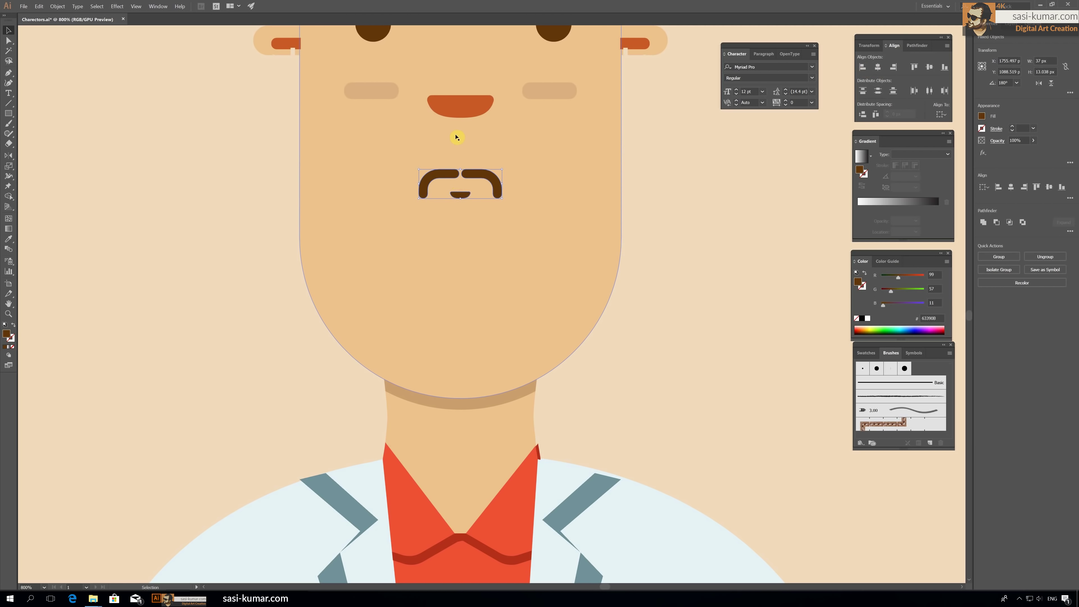
pyautogui.click(878, 67)
pyautogui.click(689, 183)
pyautogui.hotkey('ctrl', '-')
pyautogui.hotkey('ctrl', '-')
pyautogui.hotkey('ctrl', '-')
# Step: Move the purple-haired green-shirt woman into the empty bottom-left slot
pyautogui.moveTo(595, 250); pyautogui.dragTo(570, 230)
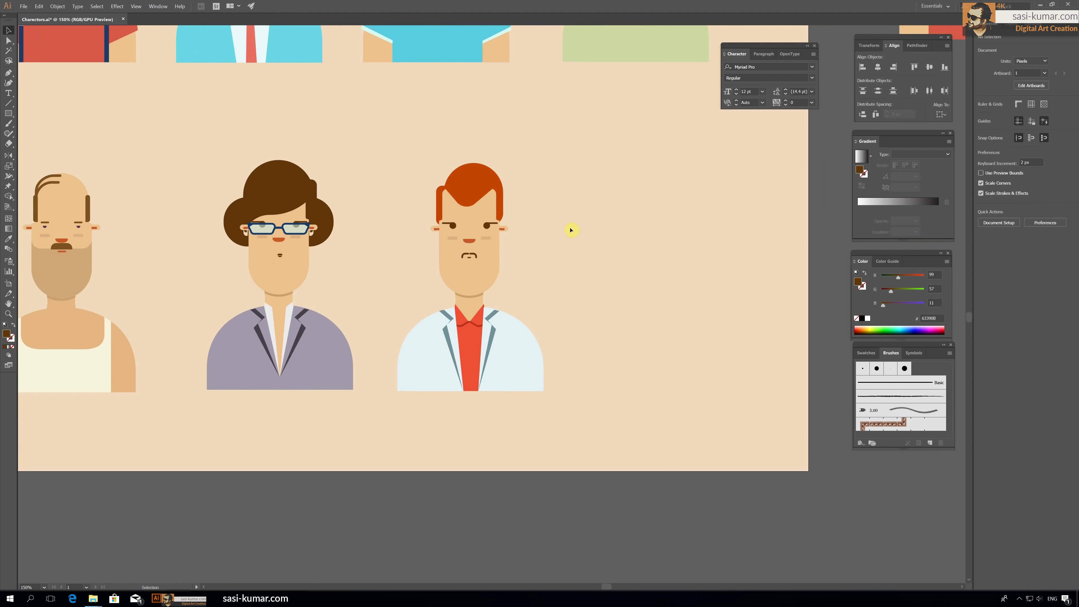
pyautogui.click(497, 253)
pyautogui.click(591, 255)
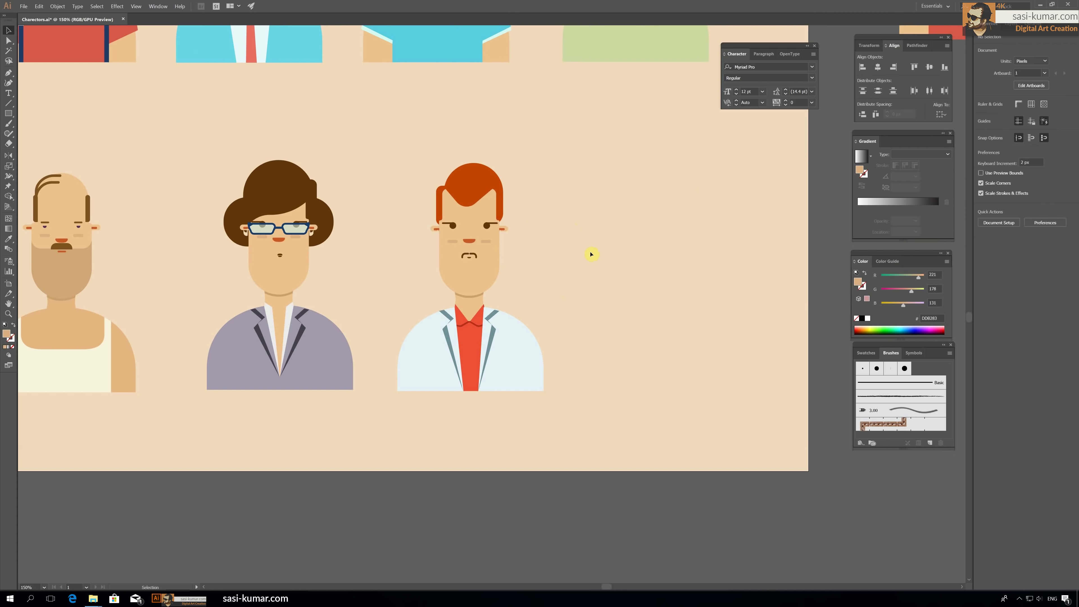
pyautogui.hotkey('ctrl', '-')
pyautogui.hotkey('ctrl', '-')
pyautogui.click(519, 347)
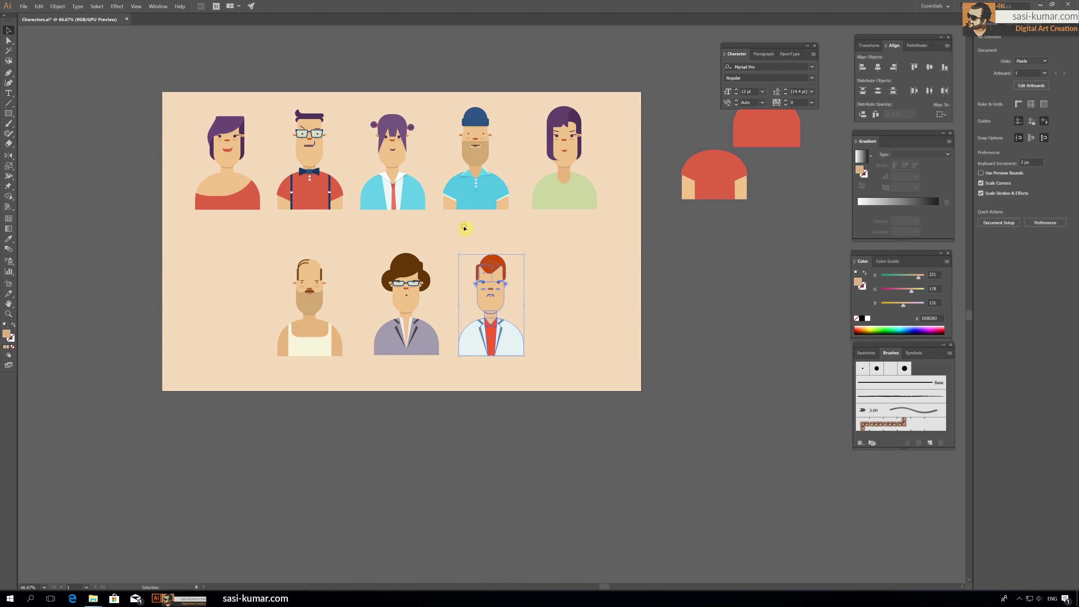
pyautogui.click(565, 179)
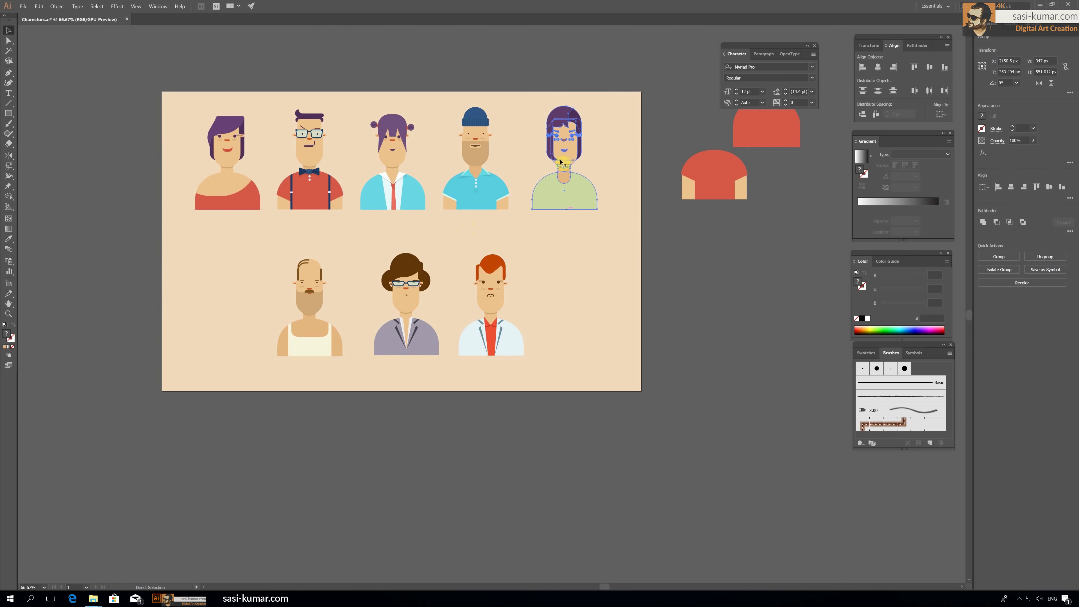
pyautogui.moveTo(565, 179); pyautogui.dragTo(228, 327)
pyautogui.hotkey('ctrl', 'a')
pyautogui.moveTo(296, 149); pyautogui.dragTo(284, 139)
# Step: Move the beanie man to the top row's right end and the red-haired man below him
pyautogui.click(417, 259)
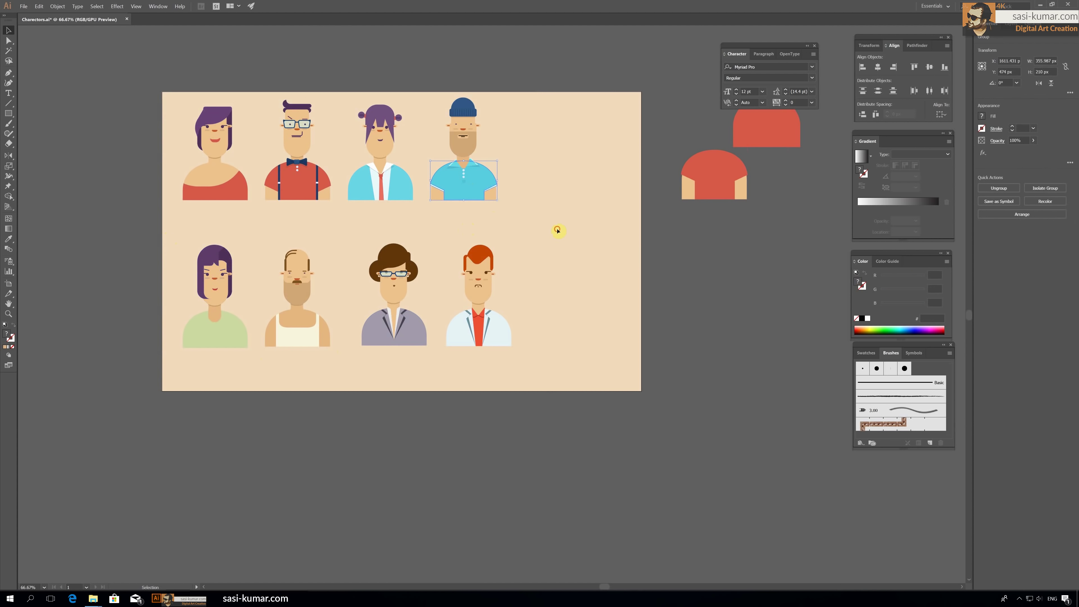
pyautogui.click(454, 167)
pyautogui.click(342, 154)
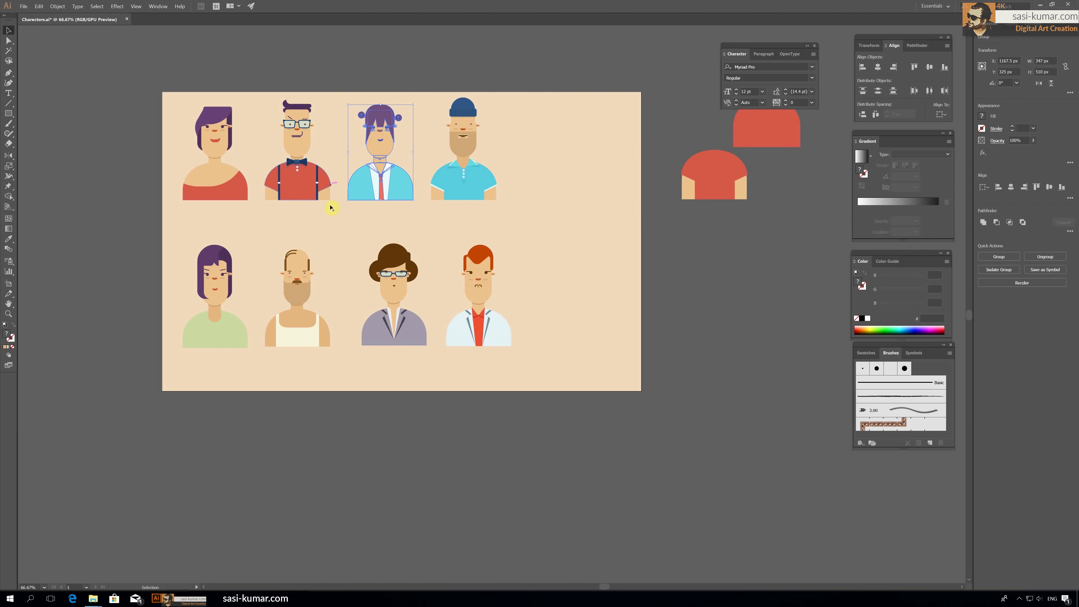
pyautogui.click(298, 145)
pyautogui.moveTo(462, 156); pyautogui.dragTo(546, 157)
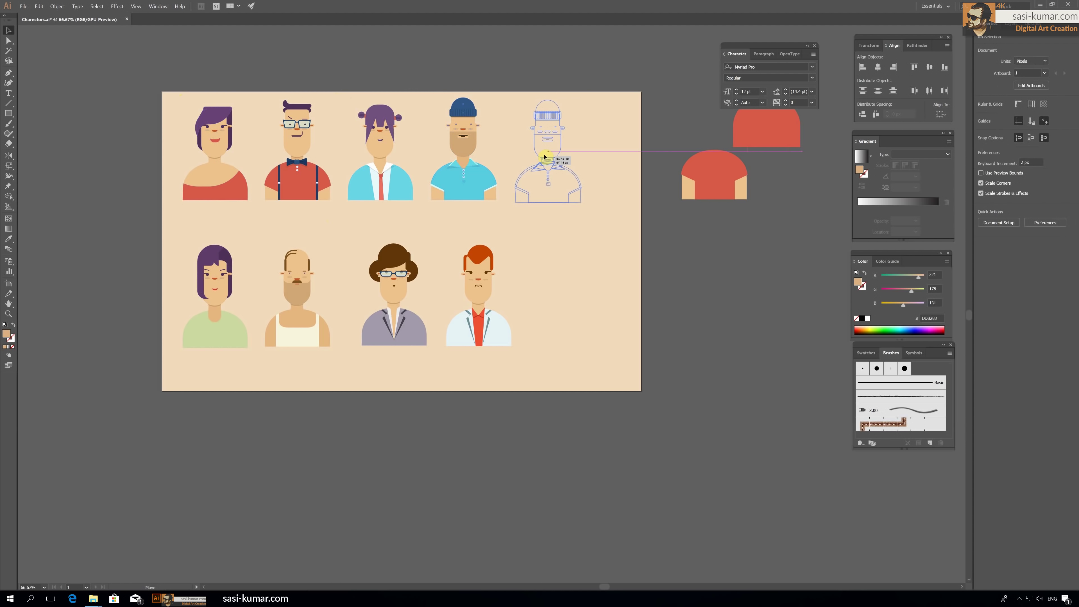
pyautogui.moveTo(479, 294); pyautogui.dragTo(550, 294)
# Step: Bottom-align each row of characters and shift both rows right and down
pyautogui.moveTo(158, 221); pyautogui.dragTo(604, 277)
pyautogui.click(945, 67)
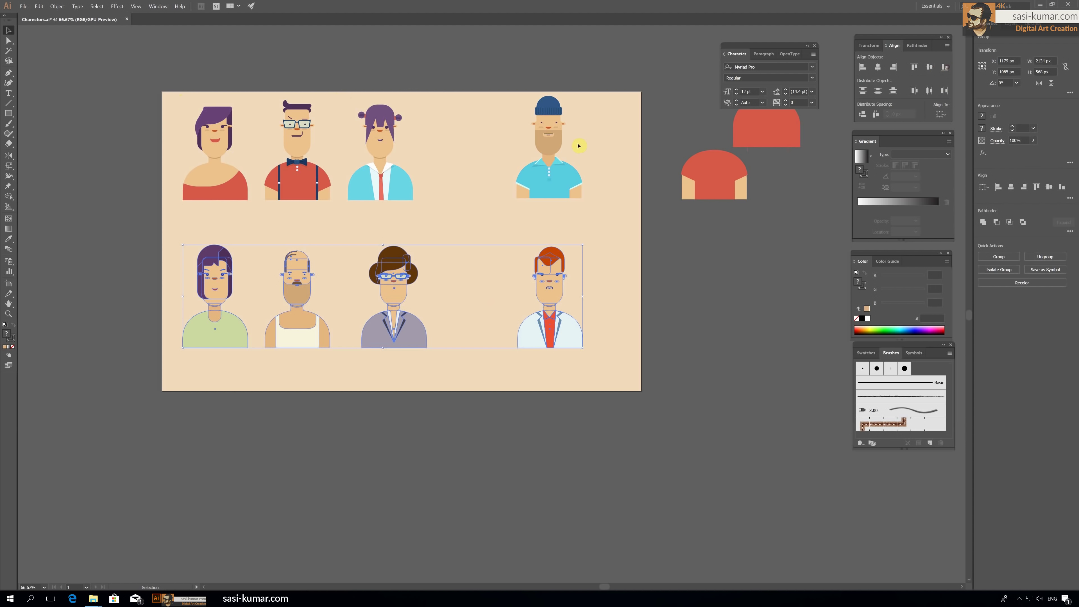
pyautogui.moveTo(578, 144); pyautogui.dragTo(132, 221)
pyautogui.click(944, 67)
pyautogui.click(602, 350)
pyautogui.moveTo(602, 349); pyautogui.dragTo(178, 93)
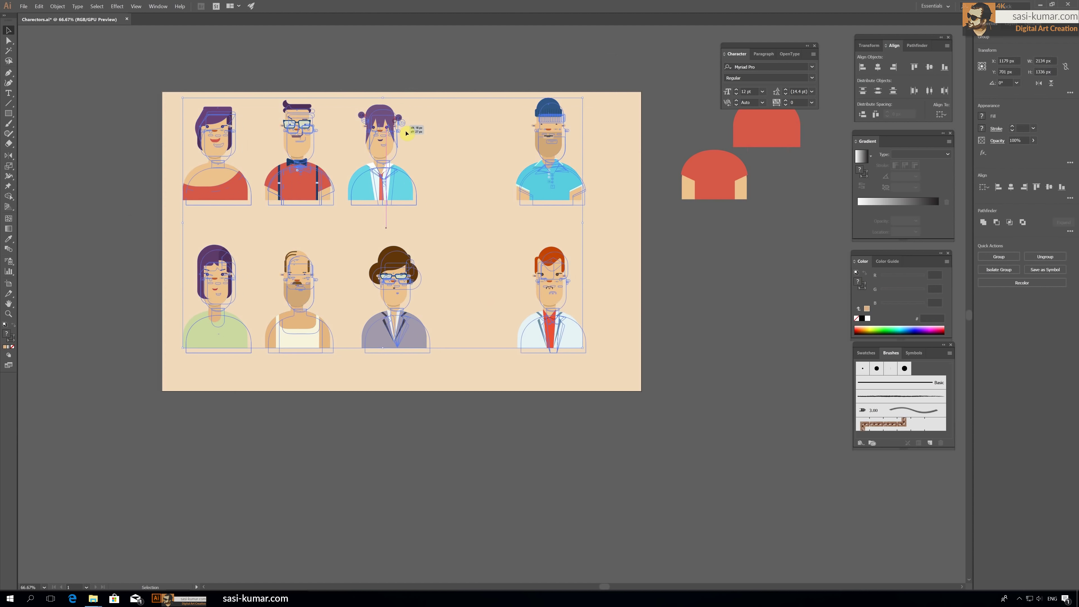
# Step: Distribute each row's four characters evenly by horizontal centres
pyautogui.moveTo(414, 130); pyautogui.dragTo(430, 137)
pyautogui.click(120, 186)
pyautogui.moveTo(120, 186); pyautogui.dragTo(608, 98)
pyautogui.click(945, 91)
pyautogui.moveTo(615, 365); pyautogui.dragTo(191, 238)
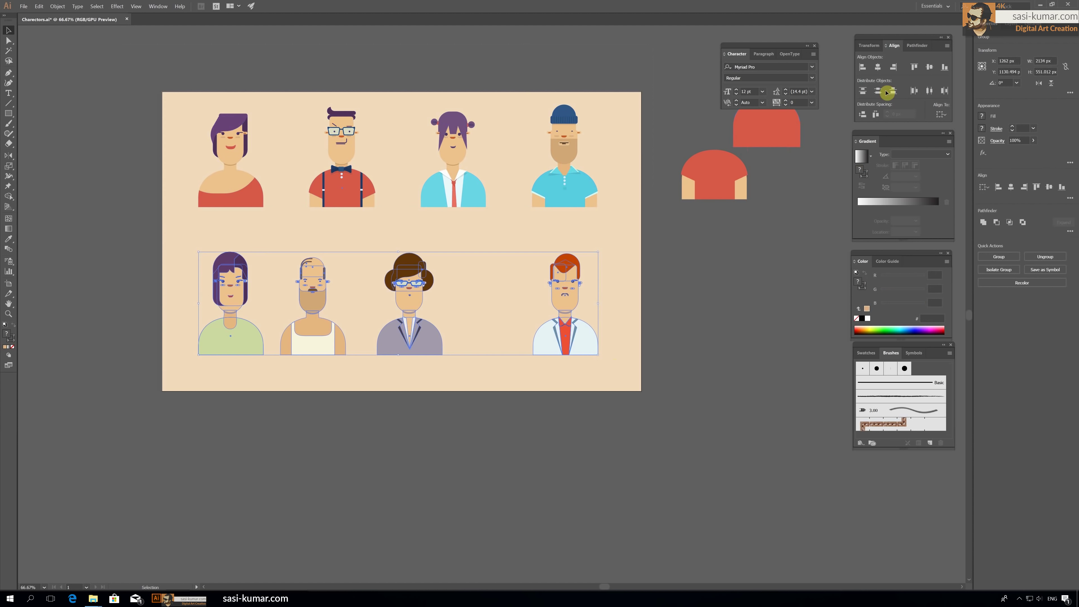
pyautogui.click(944, 91)
pyautogui.click(503, 71)
pyautogui.scroll(2, 414, 180)
# Step: Fill a small square with the shirt red sampled from the artwork
pyautogui.press('m')
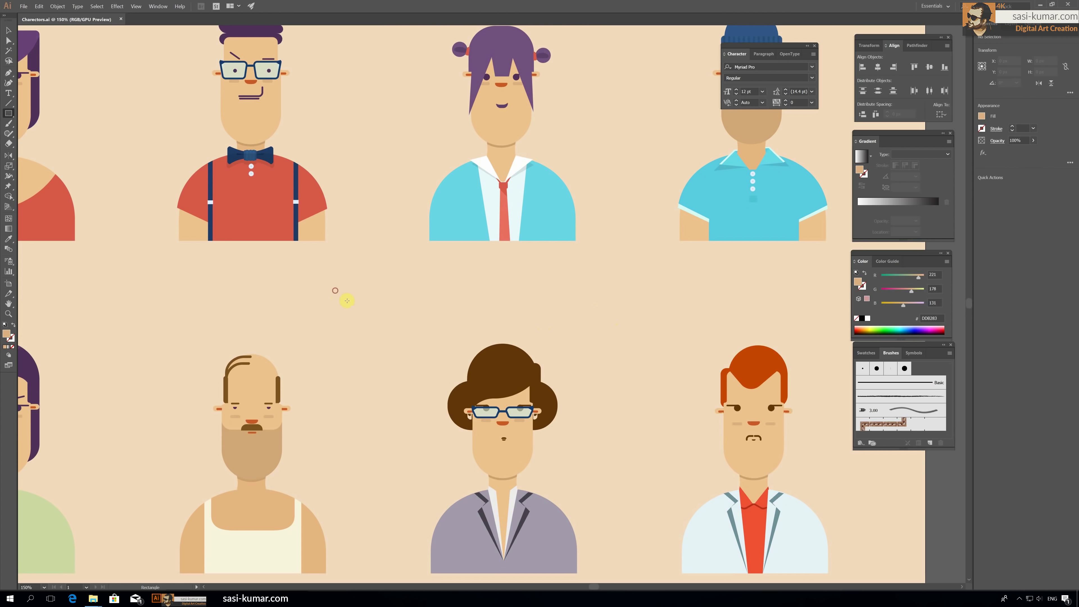
pyautogui.press('i')
pyautogui.click(255, 186)
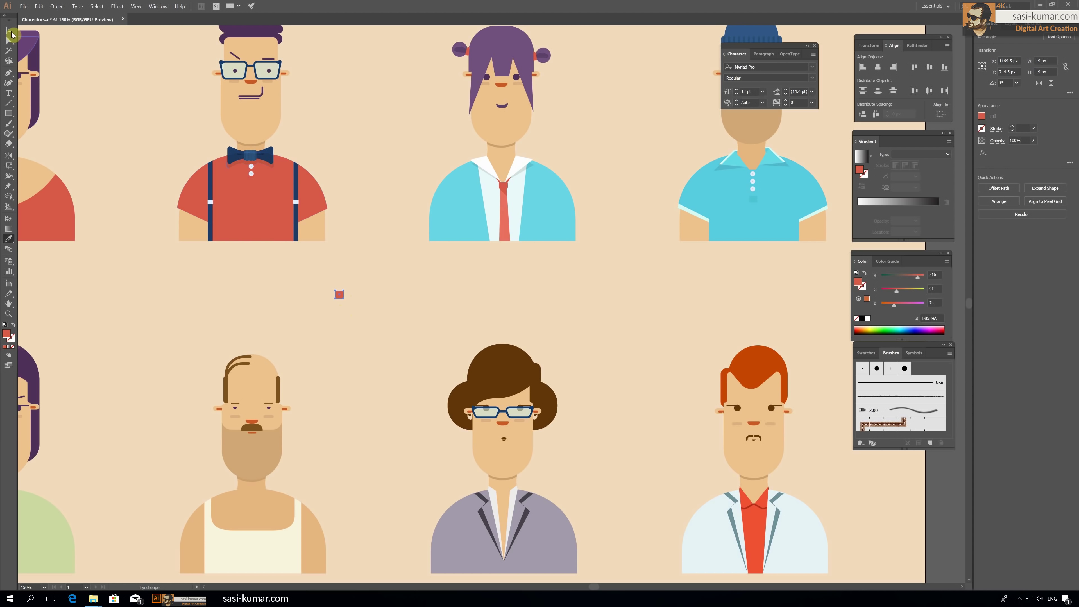
pyautogui.scroll(4, 205, 275)
pyautogui.scroll(2, 205, 276)
pyautogui.hscroll(-5, 451, 320)
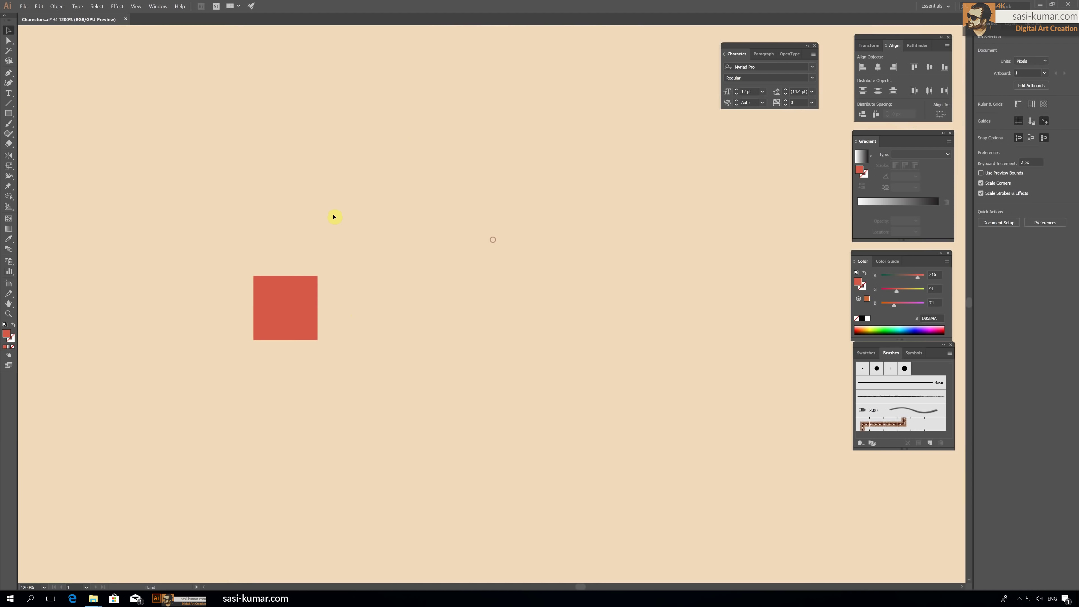
# Step: Draw light pink circles on the red square's corners
pyautogui.moveTo(8, 113); pyautogui.dragTo(34, 137)
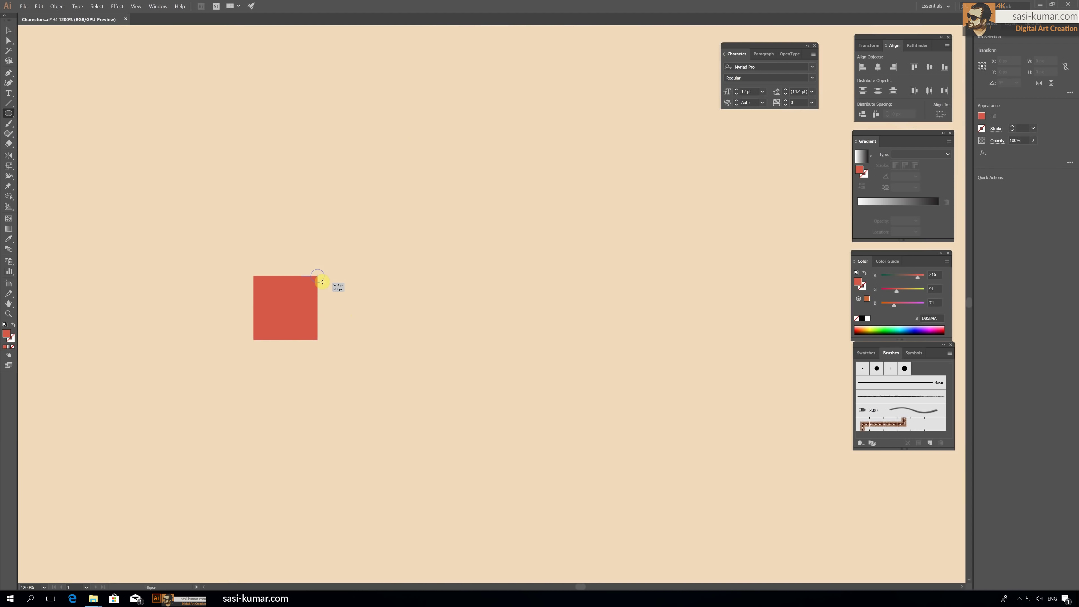
pyautogui.moveTo(322, 282); pyautogui.dragTo(328, 285)
pyautogui.doubleClick(7, 334)
pyautogui.click(404, 133)
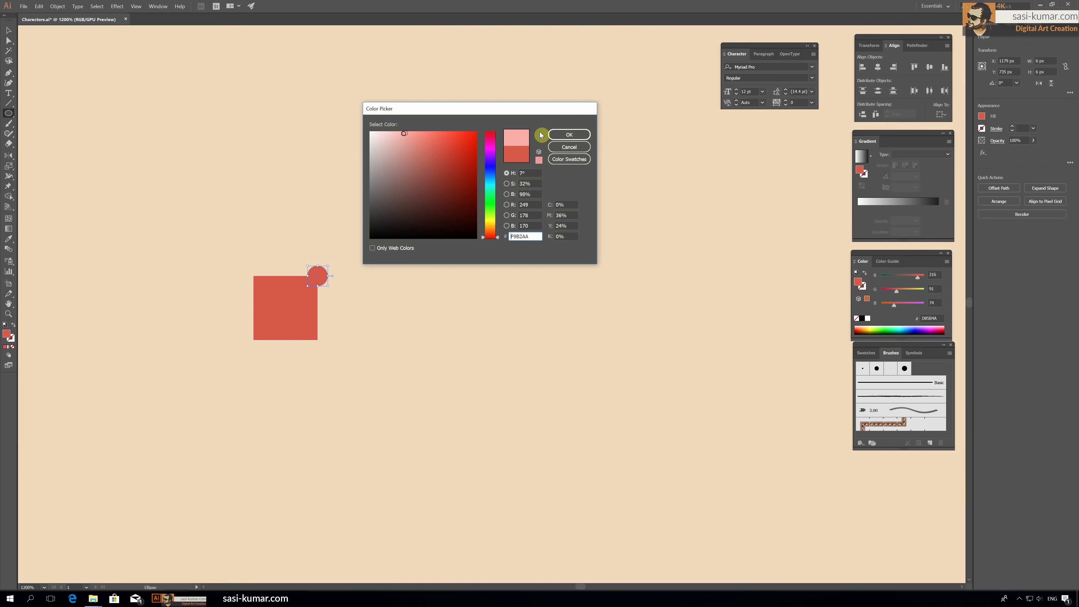
pyautogui.click(556, 134)
pyautogui.click(9, 34)
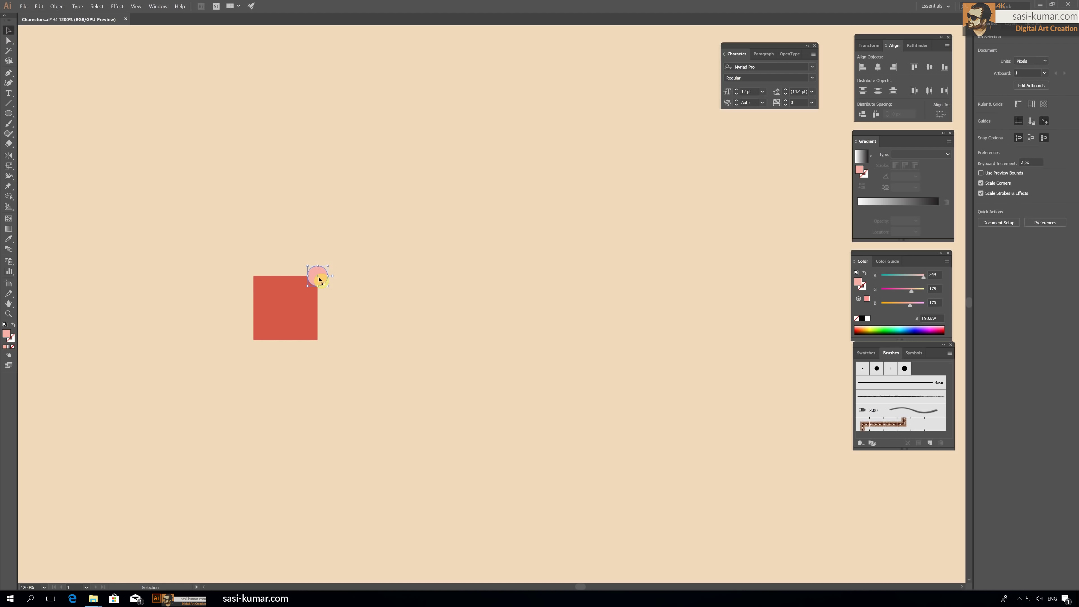
pyautogui.moveTo(317, 276)
pyautogui.mouseDown()
pyautogui.moveTo(317, 340)
pyautogui.moveTo(257, 342)
pyautogui.moveTo(254, 276)
pyautogui.mouseUp()
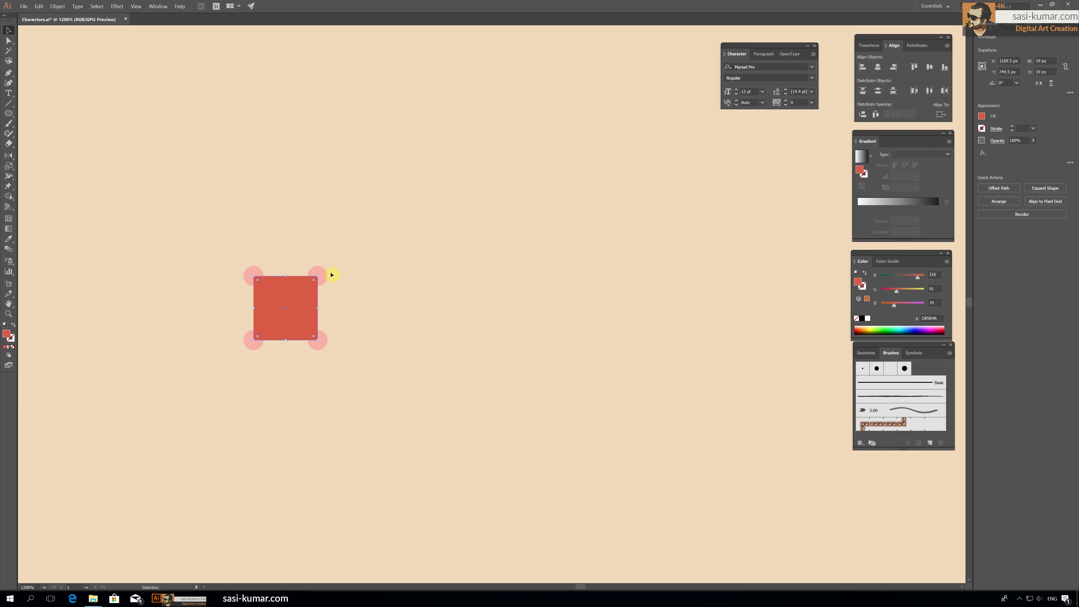
# Step: Try Pathfinder intersect and shape-mode operations on the square and a corner circle
pyautogui.click(314, 268)
pyautogui.keyDown('shift'); pyautogui.click(320, 341); pyautogui.keyUp('shift')
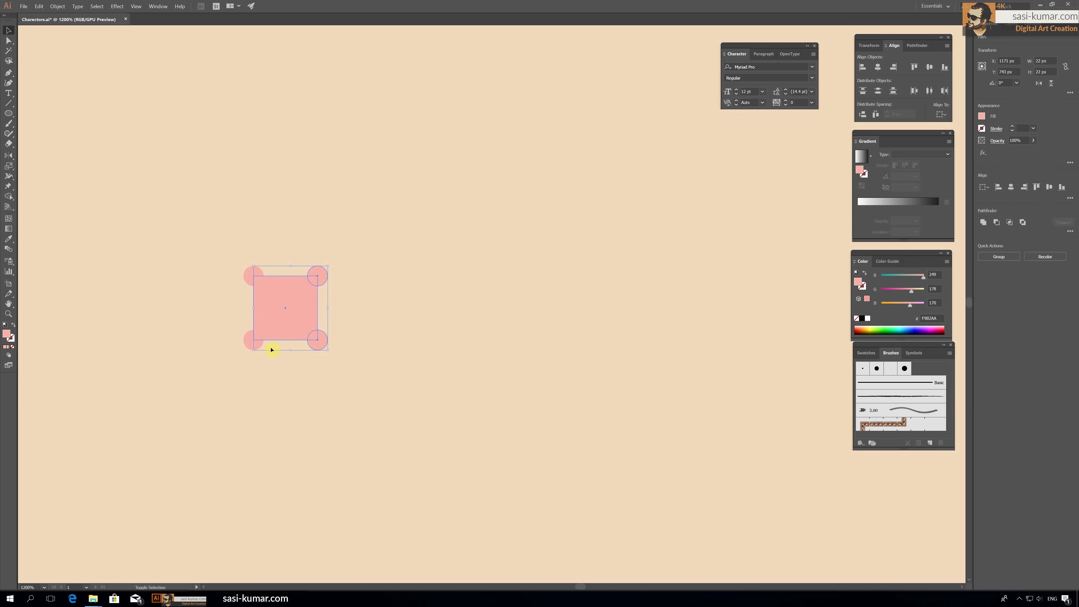
pyautogui.click(1012, 227)
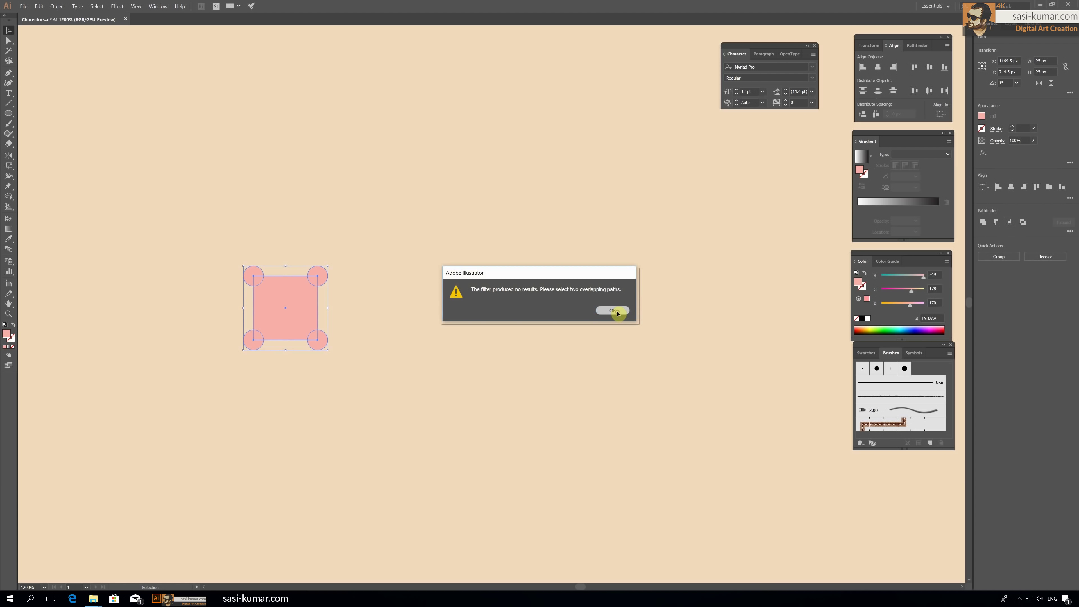
pyautogui.click(617, 314)
pyautogui.click(917, 46)
pyautogui.click(894, 67)
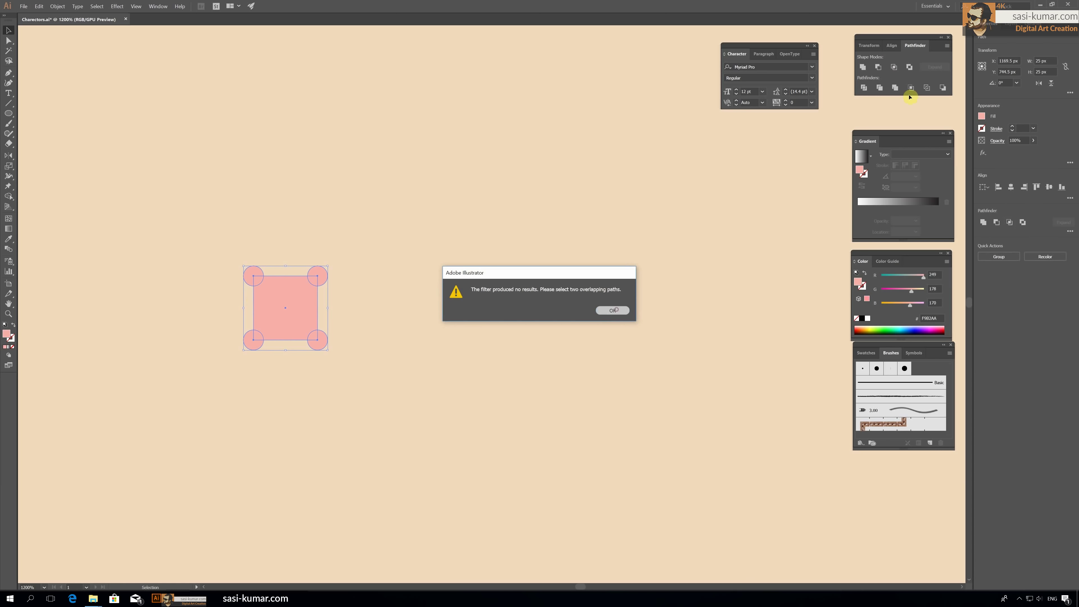
pyautogui.press('Return')
pyautogui.click(771, 133)
# Step: Cut the four corner circles out of the red square
pyautogui.keyDown('alt'); pyautogui.click(325, 272); pyautogui.keyUp('alt')
pyautogui.keyDown('alt'); pyautogui.click(325, 344); pyautogui.keyUp('alt')
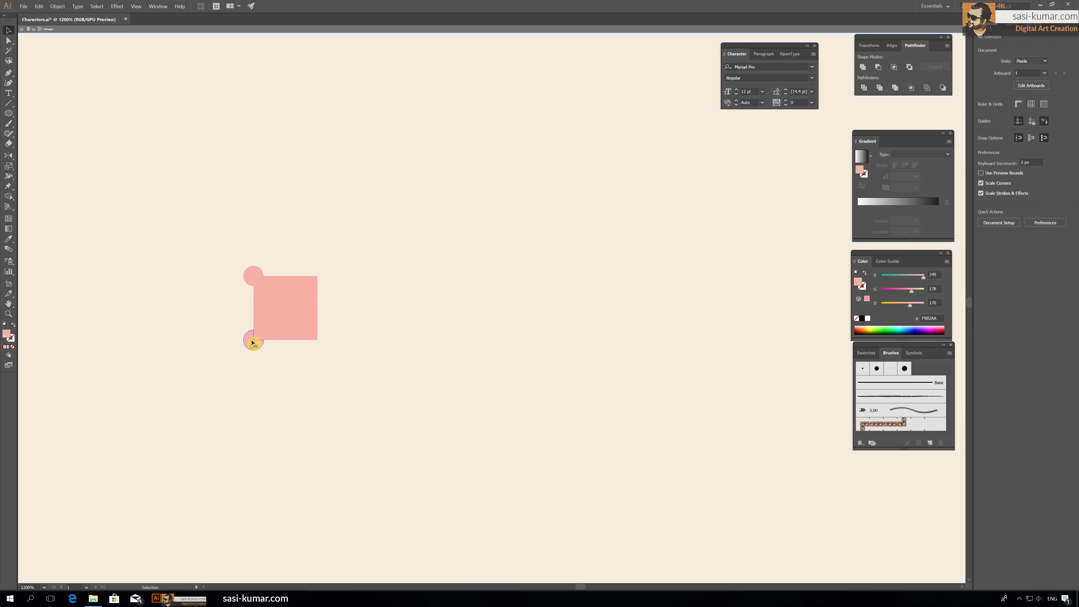
pyautogui.keyDown('alt'); pyautogui.click(248, 344); pyautogui.keyUp('alt')
pyautogui.keyDown('alt'); pyautogui.click(249, 272); pyautogui.keyUp('alt')
pyautogui.click(270, 296)
# Step: Adjust the notched square's fill colour and give it a pink outline
pyautogui.click(295, 277)
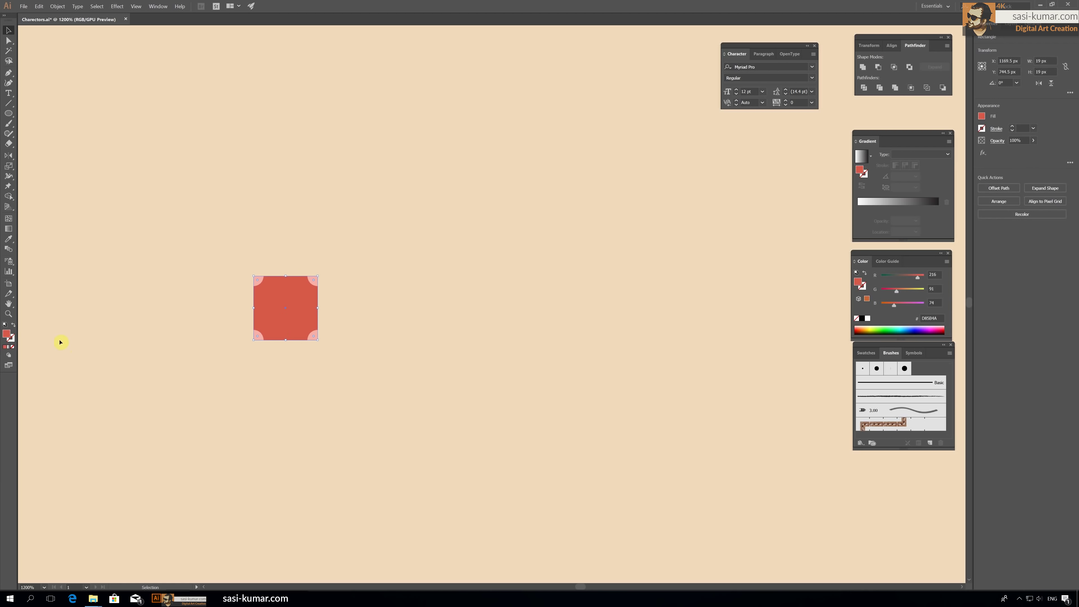
pyautogui.doubleClick(7, 334)
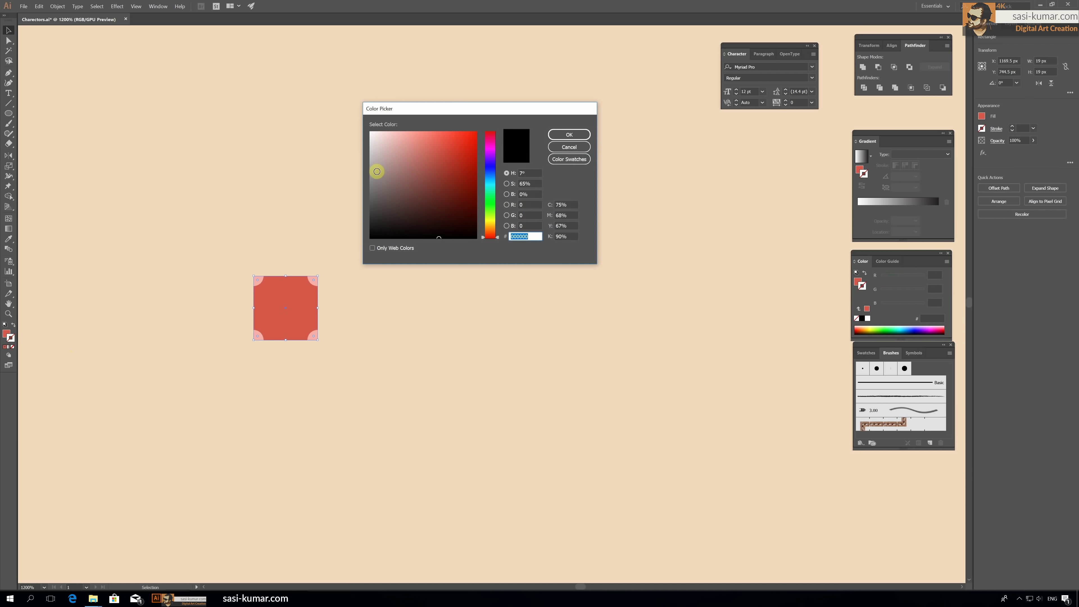
pyautogui.press('Escape')
pyautogui.click(272, 298)
pyautogui.doubleClick(7, 333)
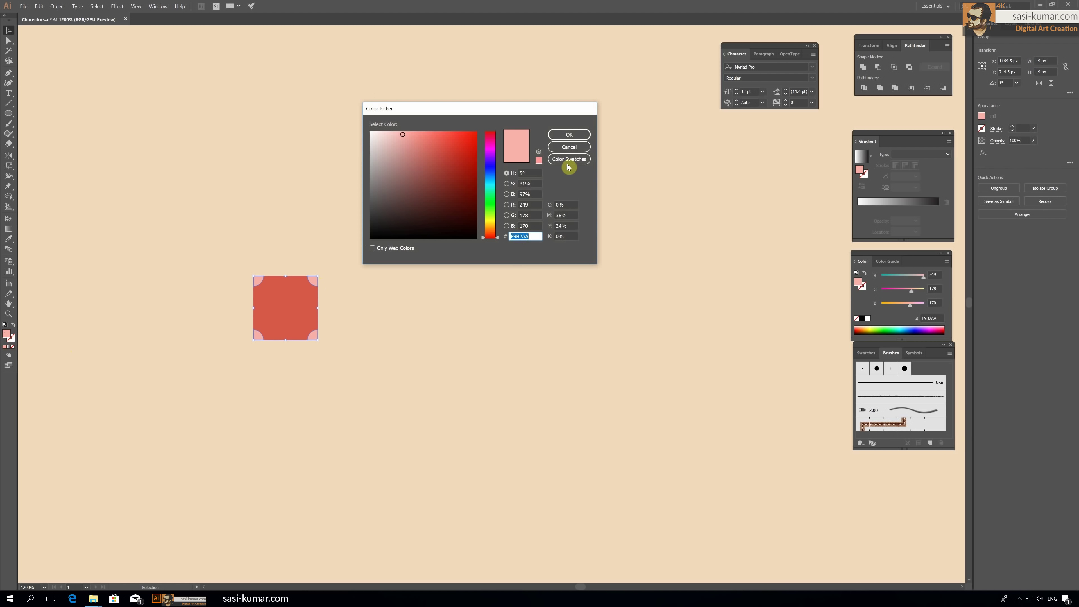
pyautogui.click(569, 135)
pyautogui.click(286, 320)
pyautogui.doubleClick(11, 338)
pyautogui.click(568, 134)
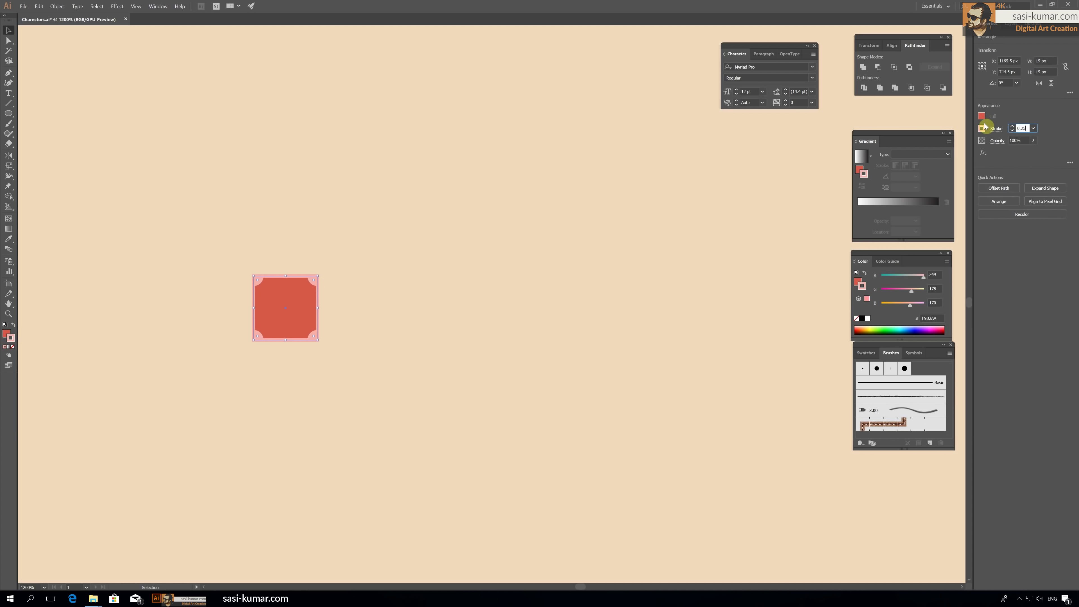
# Step: Expand the tile's fill and stroke and save it as pattern swatch New Pattern 2
pyautogui.click(57, 6)
pyautogui.click(74, 91)
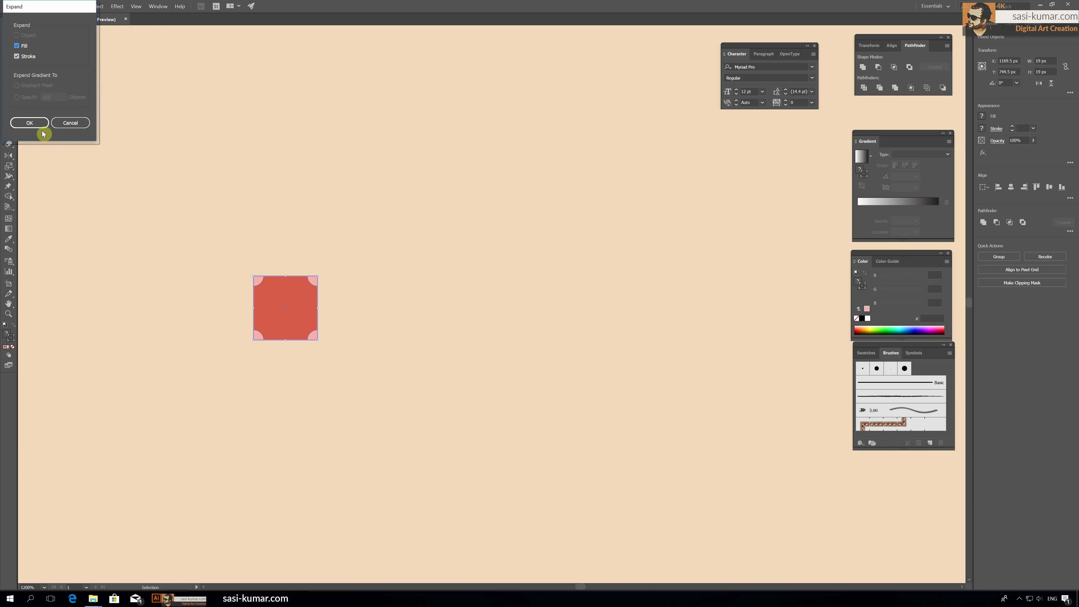
pyautogui.click(40, 124)
pyautogui.click(57, 6)
pyautogui.moveTo(101, 199)
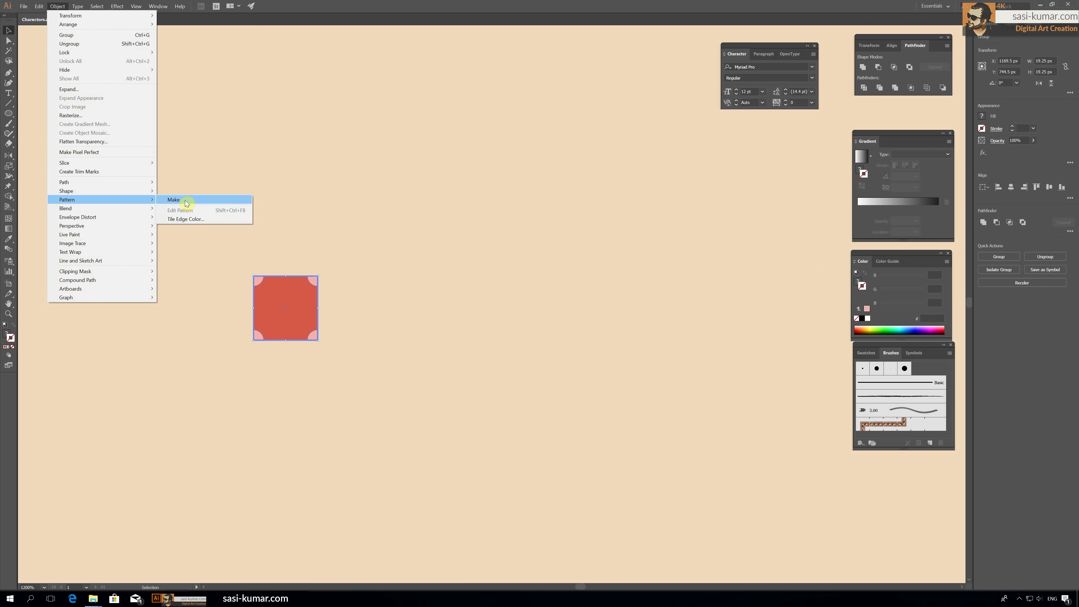
pyautogui.click(178, 199)
pyautogui.click(621, 317)
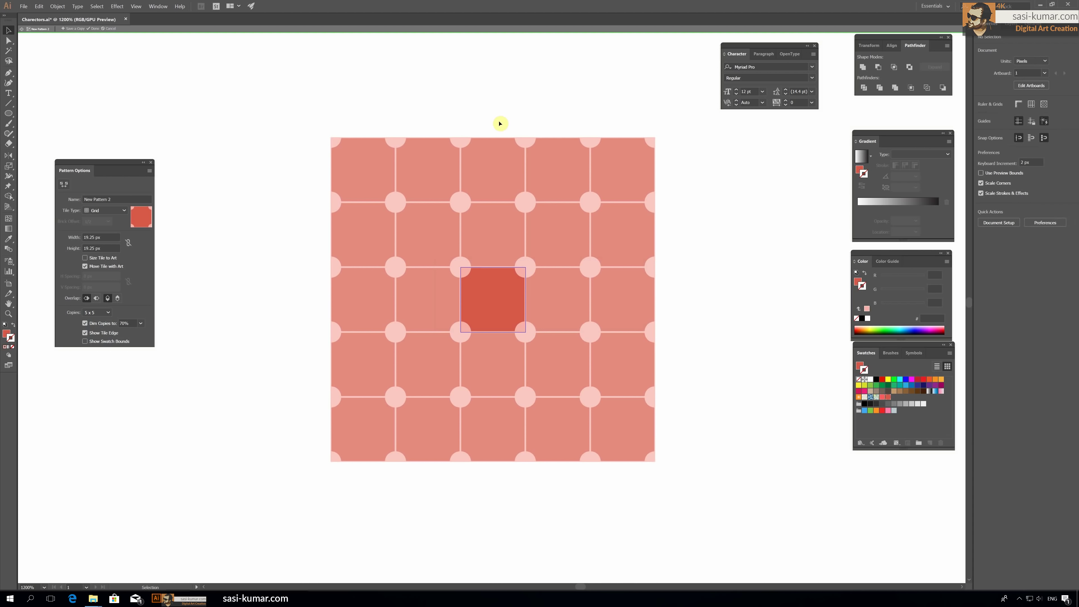
pyautogui.press('Escape')
pyautogui.hotkey('ctrl', '-')
pyautogui.hotkey('ctrl', '-')
pyautogui.hotkey('ctrl', '-')
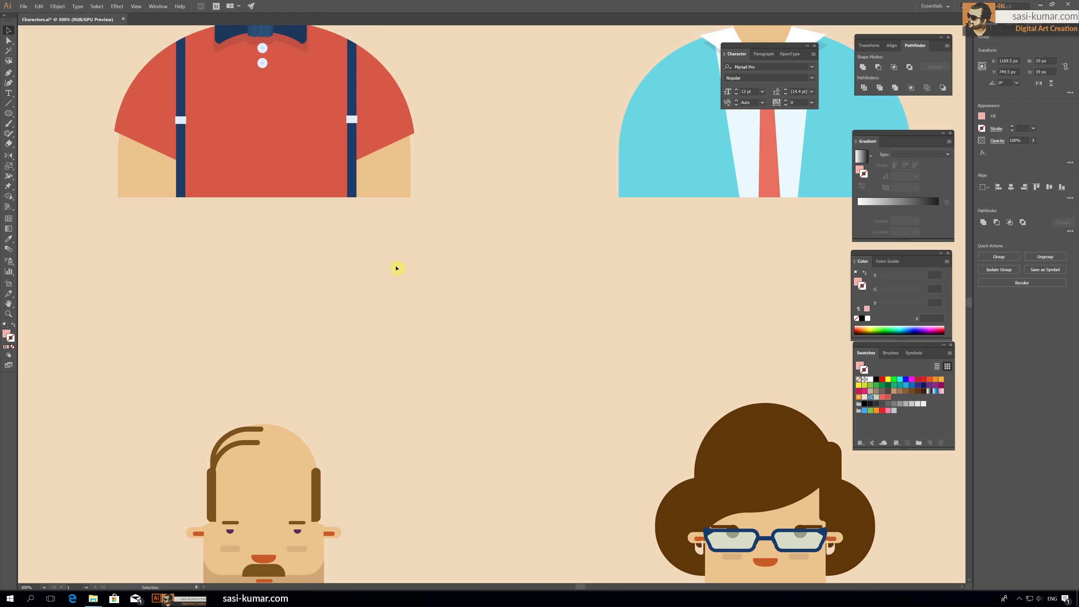
# Step: Fill the bow-tie character's red shirt with the pink dotted pattern swatch
pyautogui.doubleClick(289, 163)
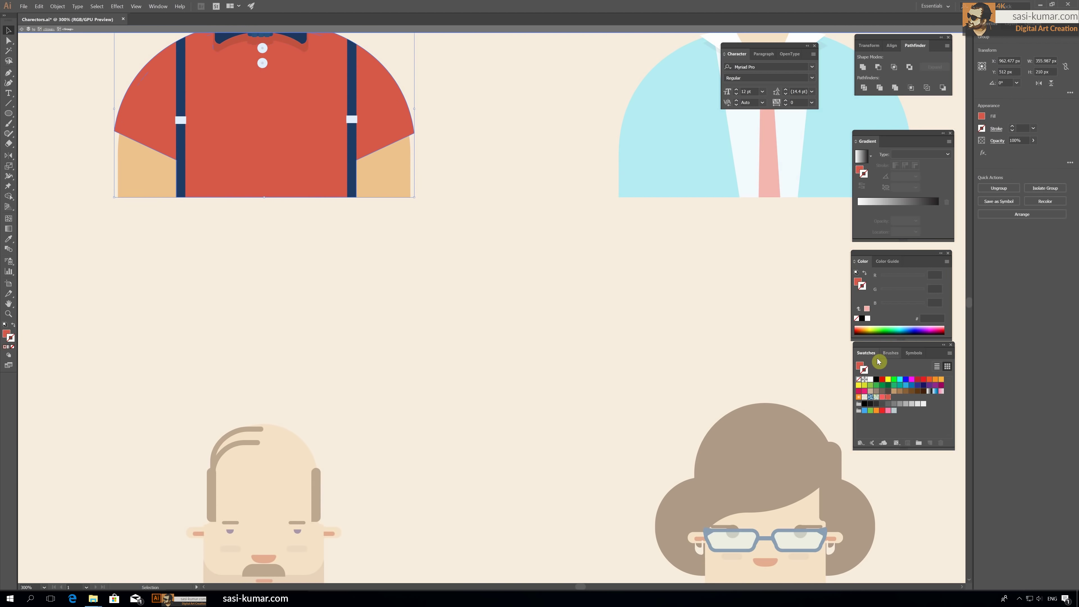
pyautogui.click(888, 397)
pyautogui.click(10, 331)
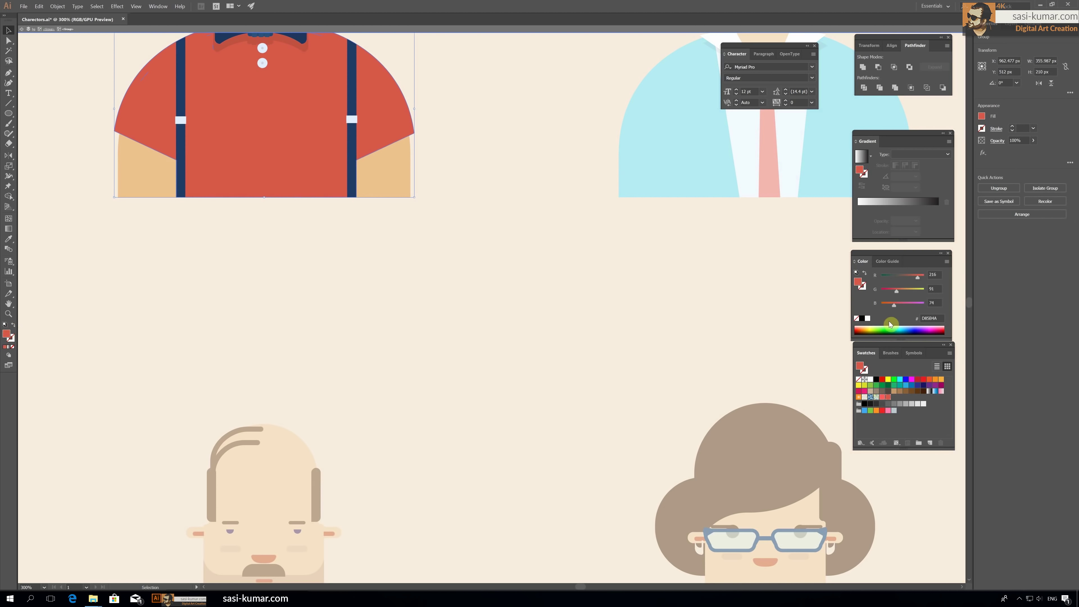
pyautogui.click(888, 398)
pyautogui.doubleClick(379, 256)
# Step: Draw a narrow red placket rectangle down the shirt centre, placed behind the buttons
pyautogui.hotkey('ctrl', '-')
pyautogui.hotkey('ctrl', '-')
pyautogui.moveTo(533, 140); pyautogui.dragTo(444, 179)
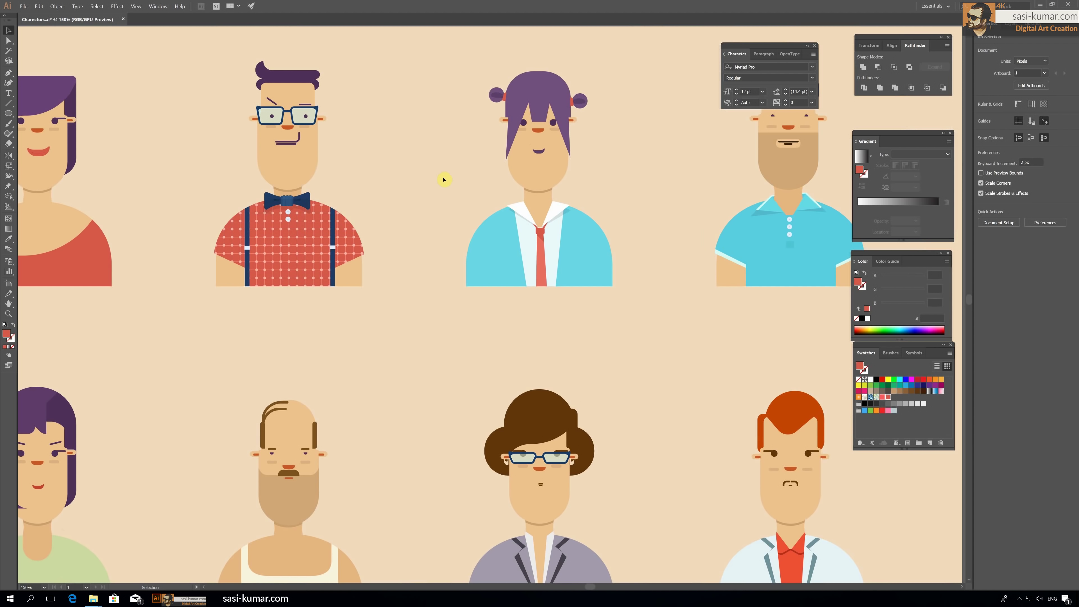
pyautogui.hotkey('ctrl', '+')
pyautogui.hotkey('ctrl', '+')
pyautogui.hotkey('ctrl', '+')
pyautogui.moveTo(8, 113); pyautogui.dragTo(47, 112)
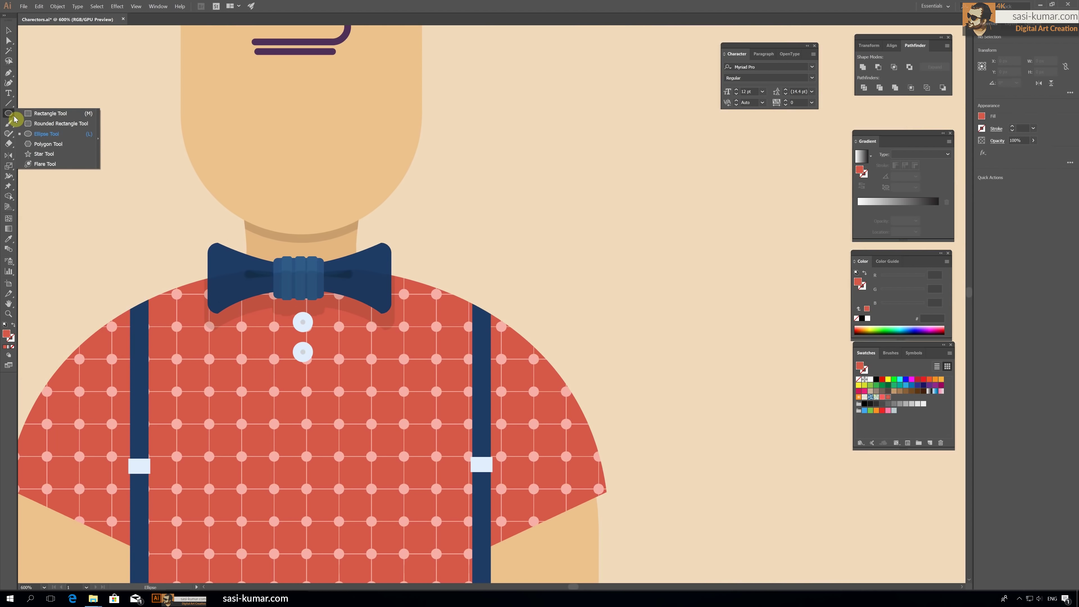
pyautogui.moveTo(282, 292); pyautogui.dragTo(323, 397)
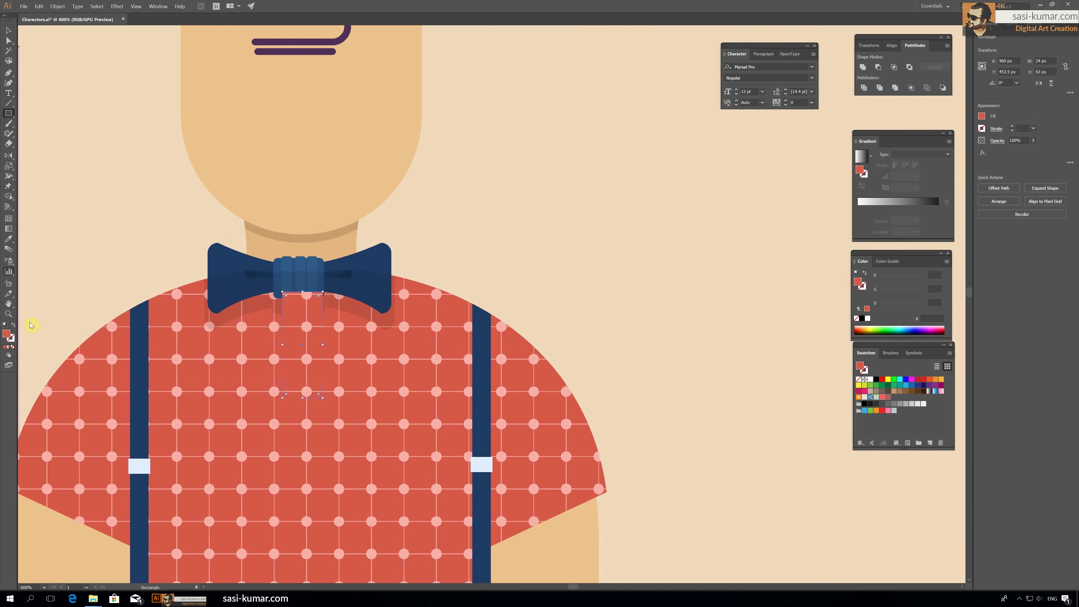
pyautogui.click(7, 348)
pyautogui.press('a')
pyautogui.click(316, 394)
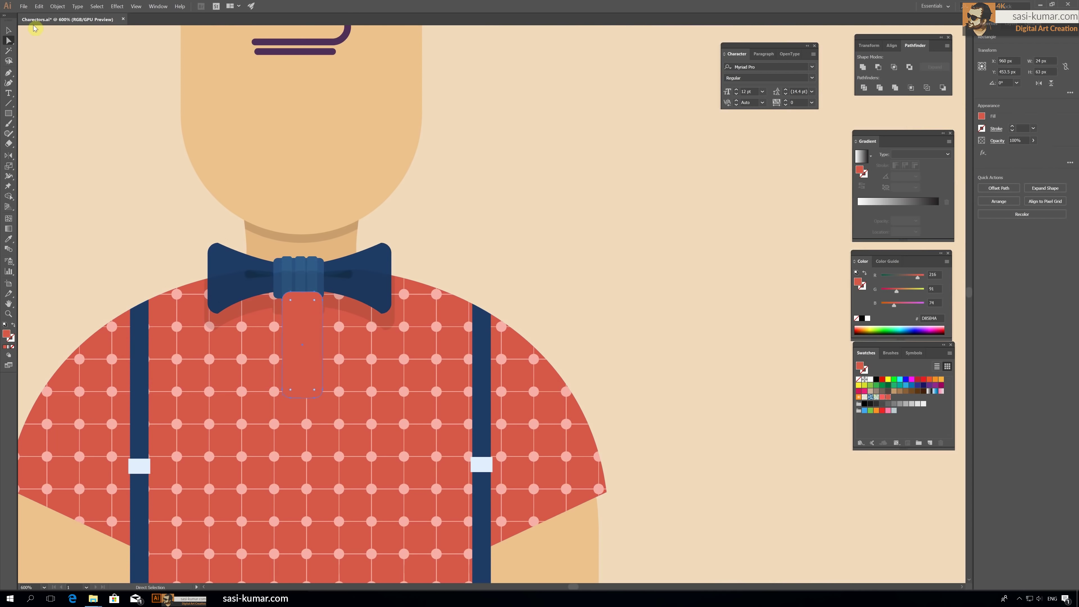
pyautogui.click(8, 30)
pyautogui.moveTo(301, 334); pyautogui.dragTo(306, 334)
pyautogui.hotkey('ctrl', '[')
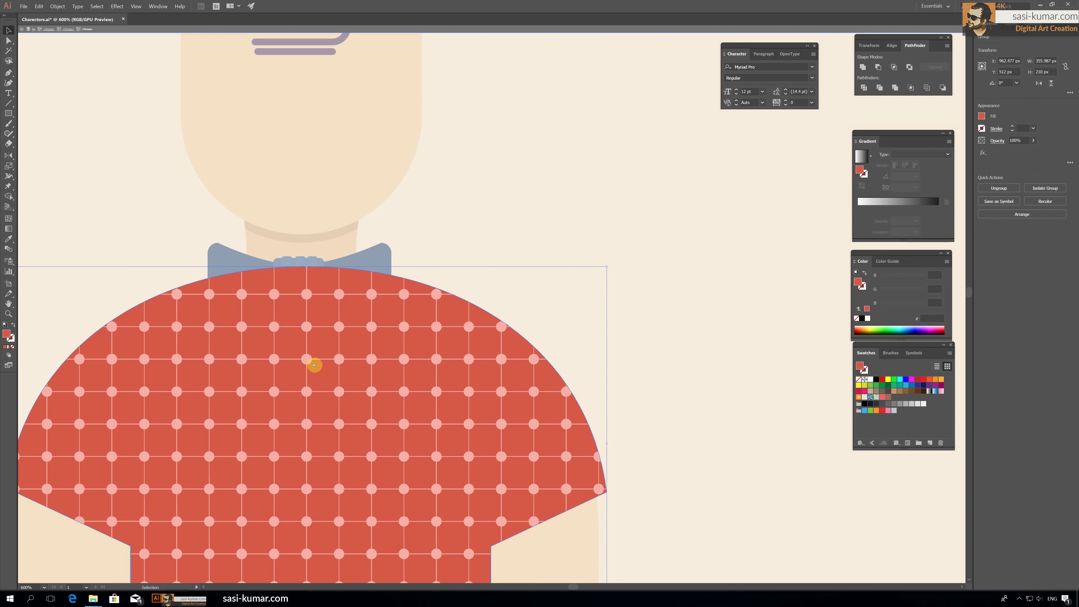
pyautogui.click(464, 235)
# Step: Reposition the artboard to prepare a vertical line beside the grey jacket
pyautogui.scroll(-5, 481, 233)
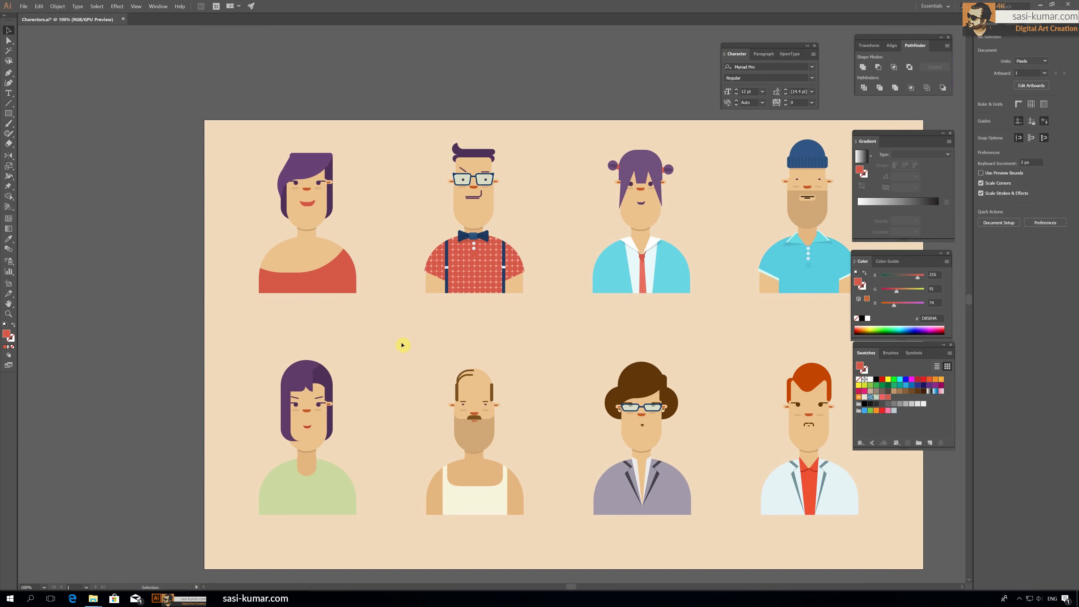
pyautogui.moveTo(589, 370)
pyautogui.mouseDown()
pyautogui.moveTo(418, 349)
pyautogui.moveTo(404, 331)
pyautogui.mouseUp()
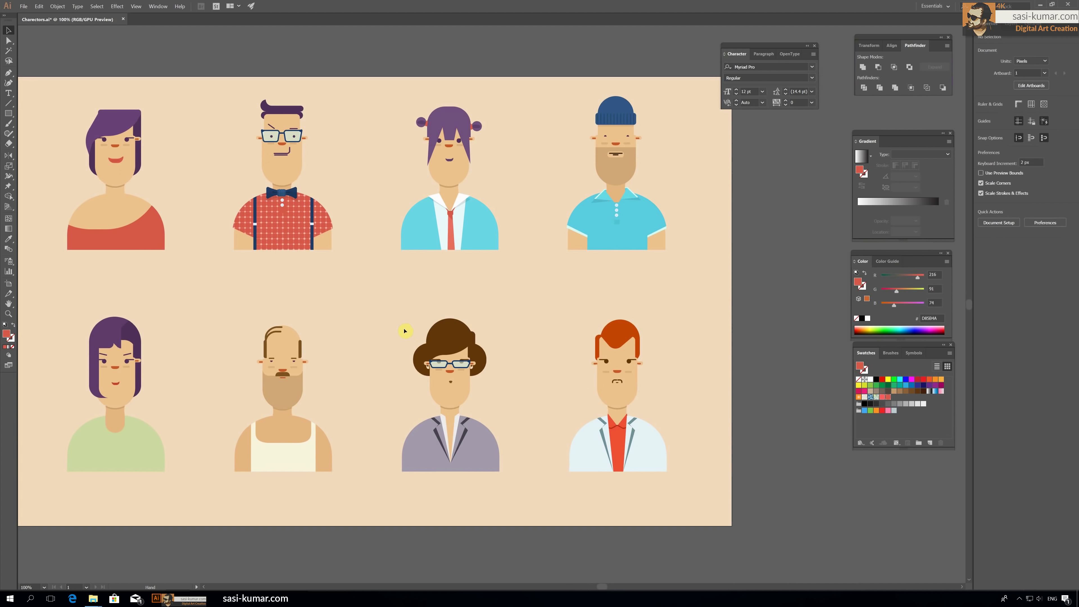
pyautogui.click(11, 105)
# Step: Draw a vertical line with light grey D6D4D4 stroke at the jacket's left edge
pyautogui.moveTo(401, 430); pyautogui.dragTo(401, 492)
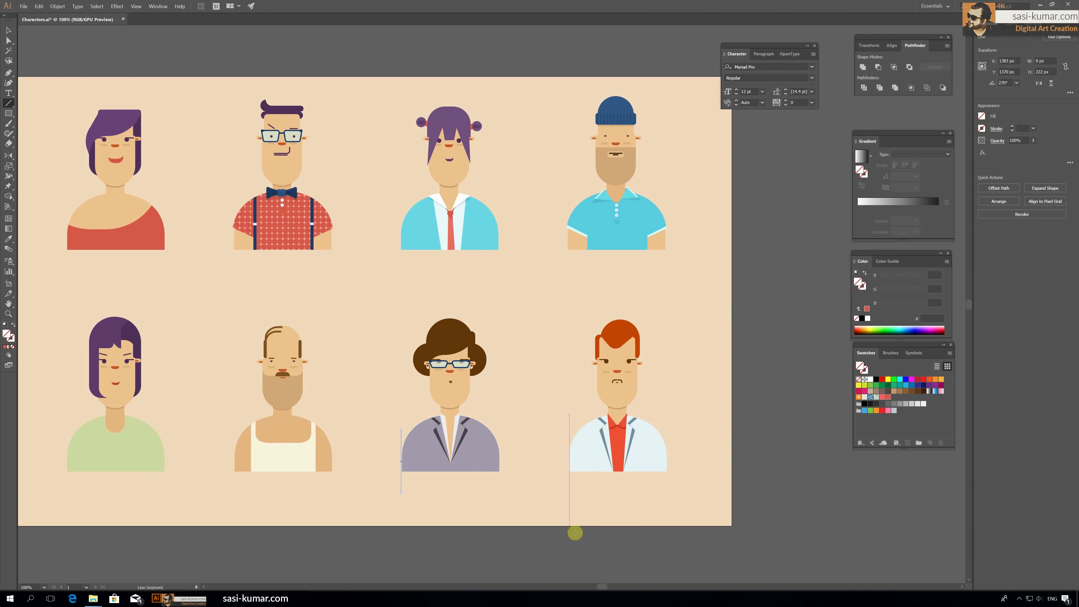
pyautogui.hotkey('ctrl', '+')
pyautogui.hotkey('ctrl', '+')
pyautogui.hotkey('ctrl', '+')
pyautogui.hotkey('ctrl', '+')
pyautogui.hotkey('ctrl', '+')
pyautogui.doubleClick(15, 343)
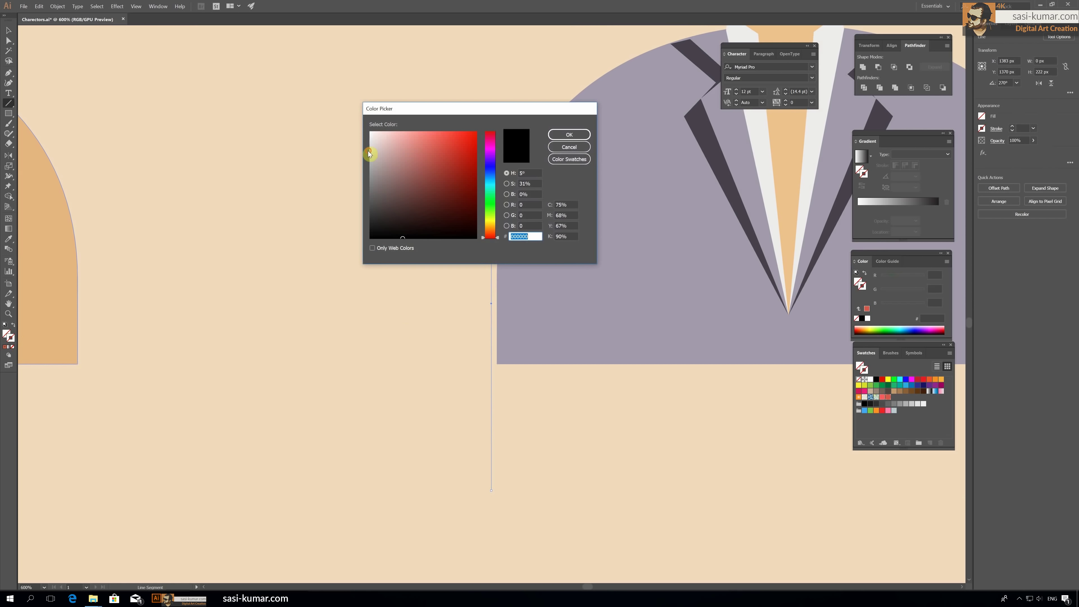
pyautogui.click(370, 146)
pyautogui.click(571, 133)
pyautogui.moveTo(495, 156); pyautogui.dragTo(506, 149)
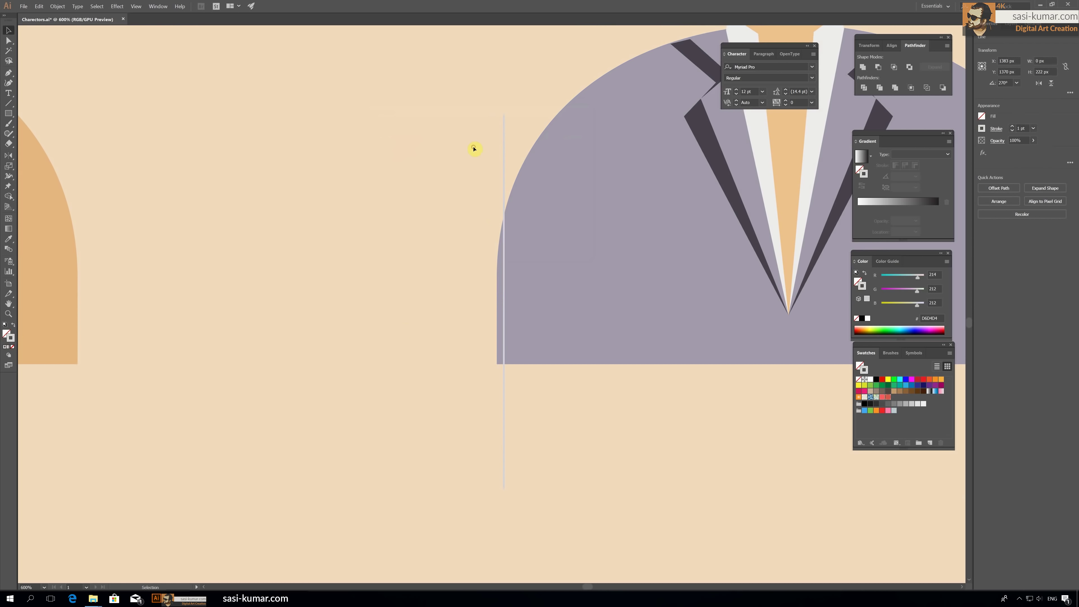
pyautogui.hotkey('ctrl', '-')
pyautogui.hotkey('ctrl', '-')
pyautogui.hotkey('ctrl', '-')
pyautogui.click(517, 365)
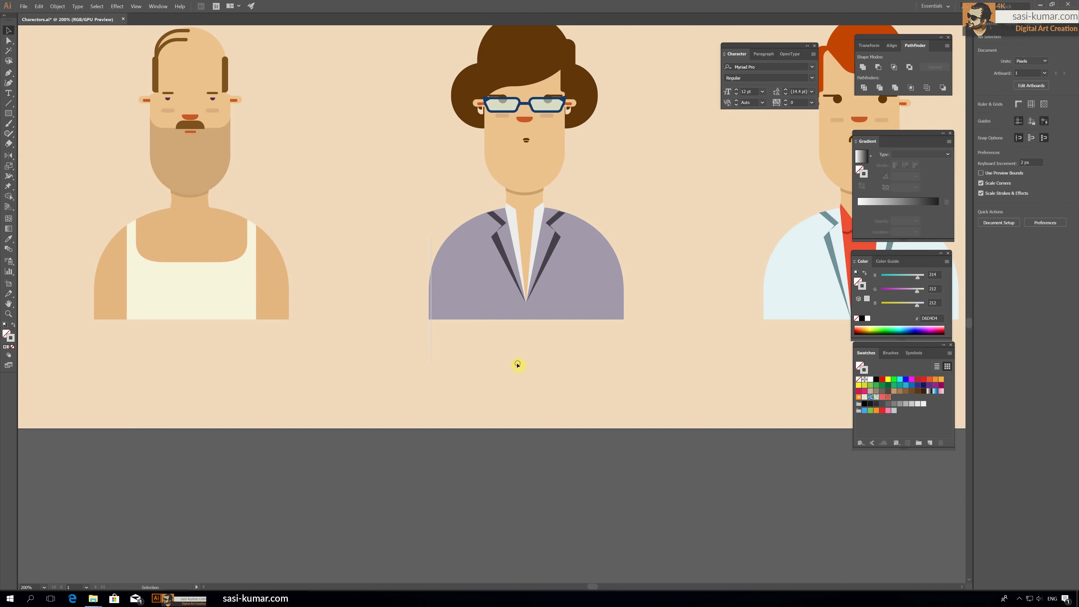
# Step: Copy the line to the jacket's right edge and align both lines' bottoms
pyautogui.click(433, 358)
pyautogui.moveTo(431, 357); pyautogui.dragTo(621, 359)
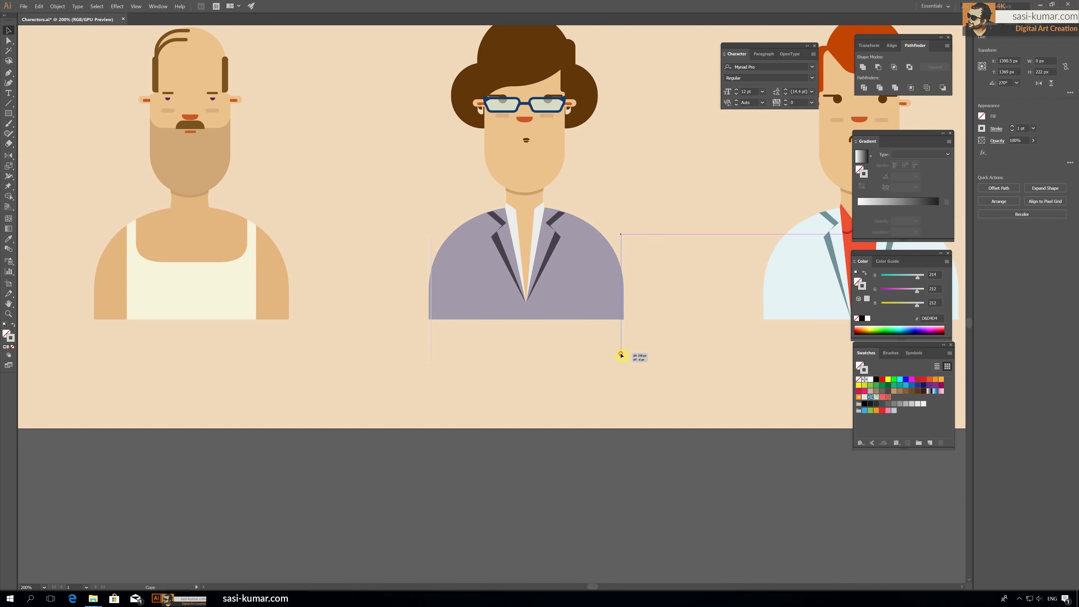
pyautogui.keyDown('shift'); pyautogui.click(431, 350); pyautogui.keyUp('shift')
pyautogui.click(1031, 189)
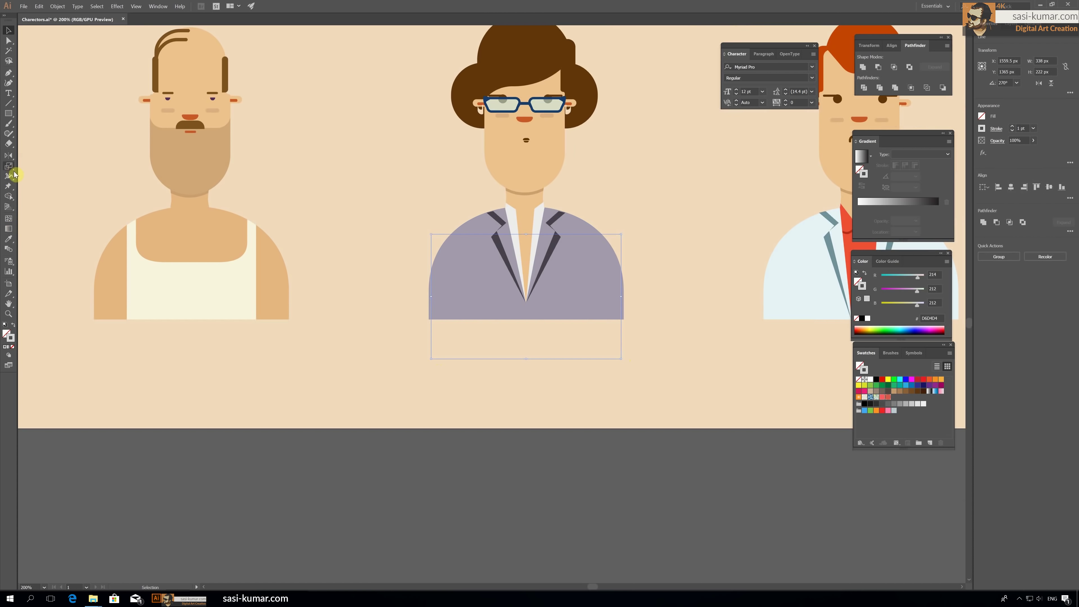
pyautogui.click(14, 159)
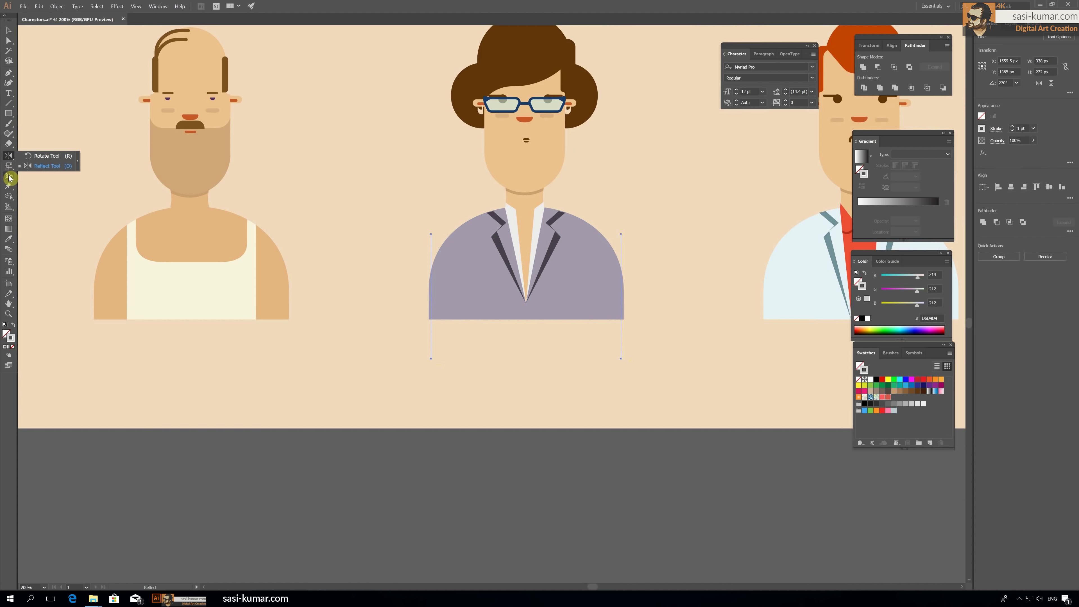
# Step: Blend the two lines with 48 specified steps and expand the blend into stripes
pyautogui.click(10, 250)
pyautogui.click(622, 339)
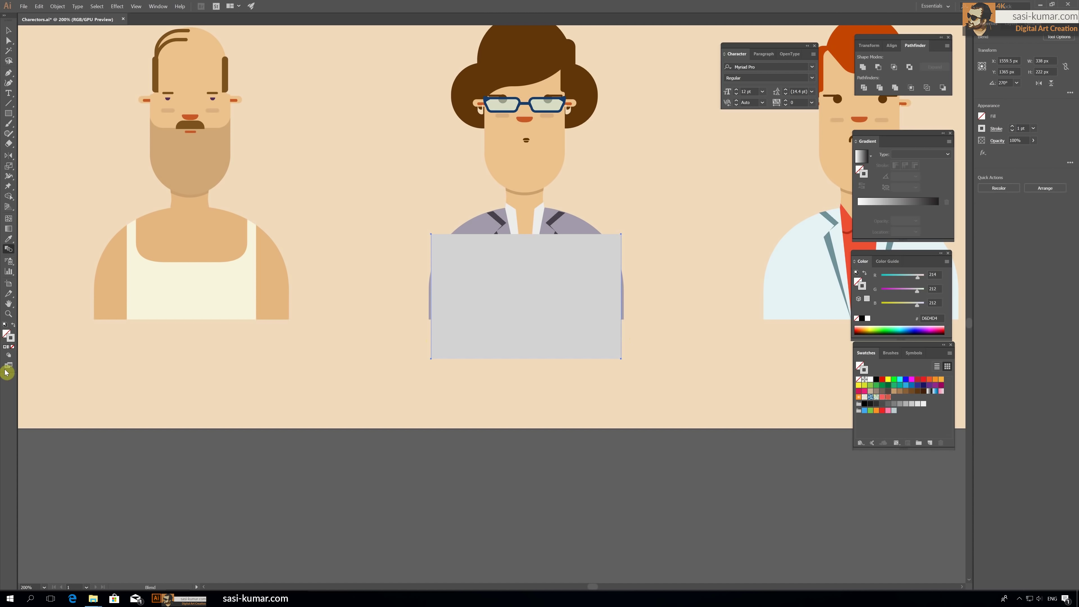
pyautogui.doubleClick(8, 249)
pyautogui.click(589, 175)
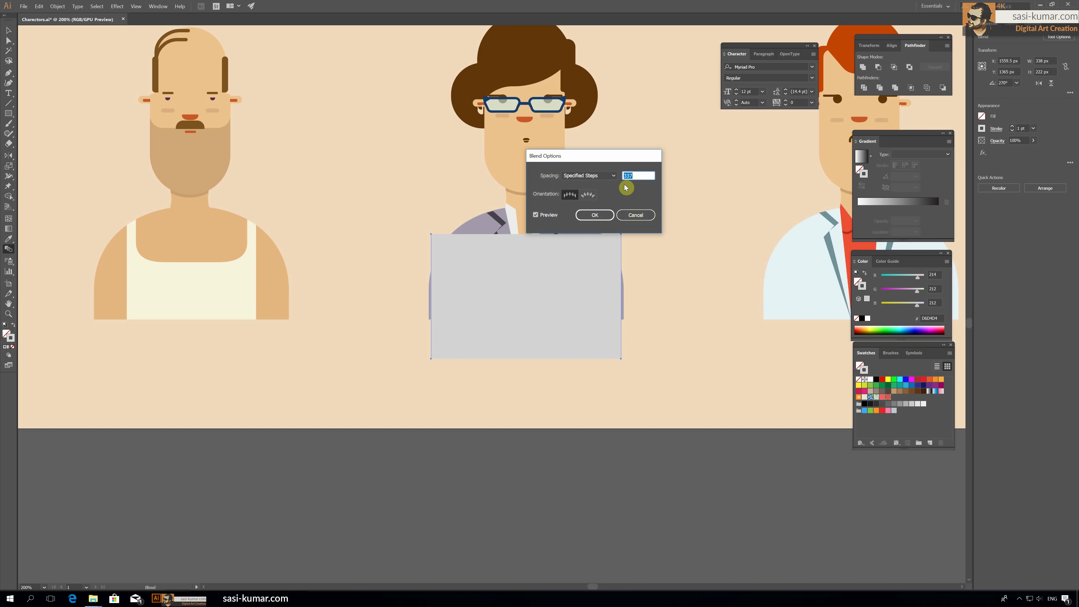
pyautogui.click(548, 217)
pyautogui.click(537, 215)
pyautogui.write('32')
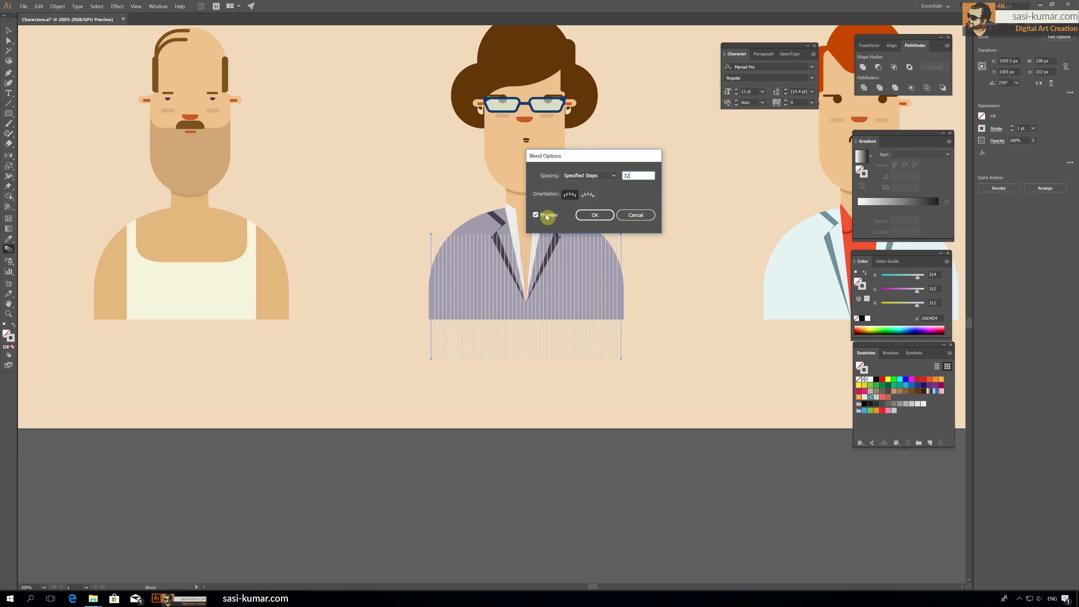
pyautogui.click(597, 215)
pyautogui.press('v')
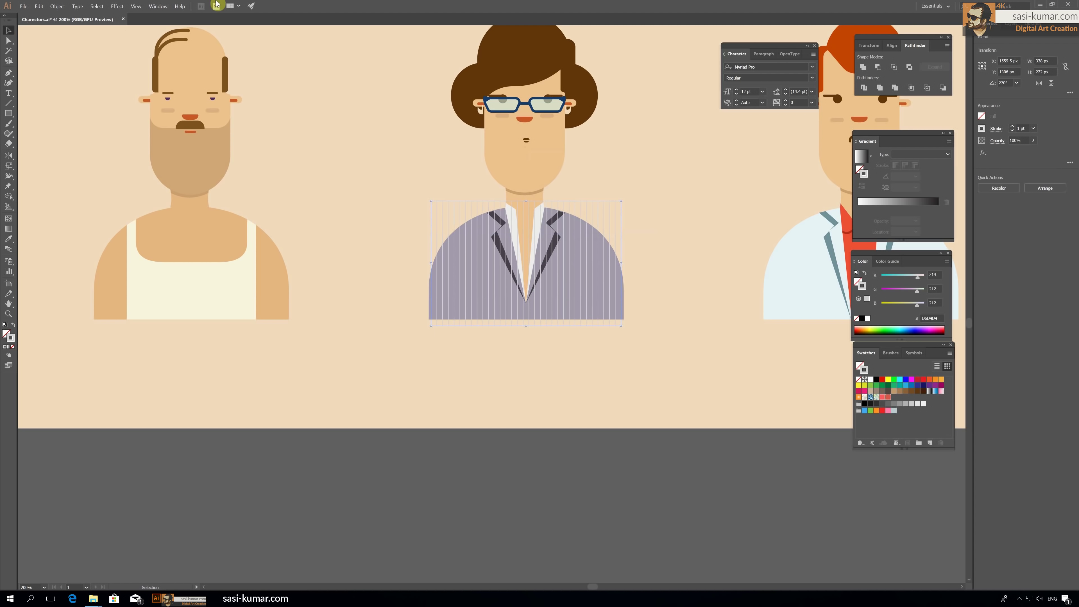
pyautogui.click(57, 6)
pyautogui.click(72, 100)
pyautogui.click(30, 120)
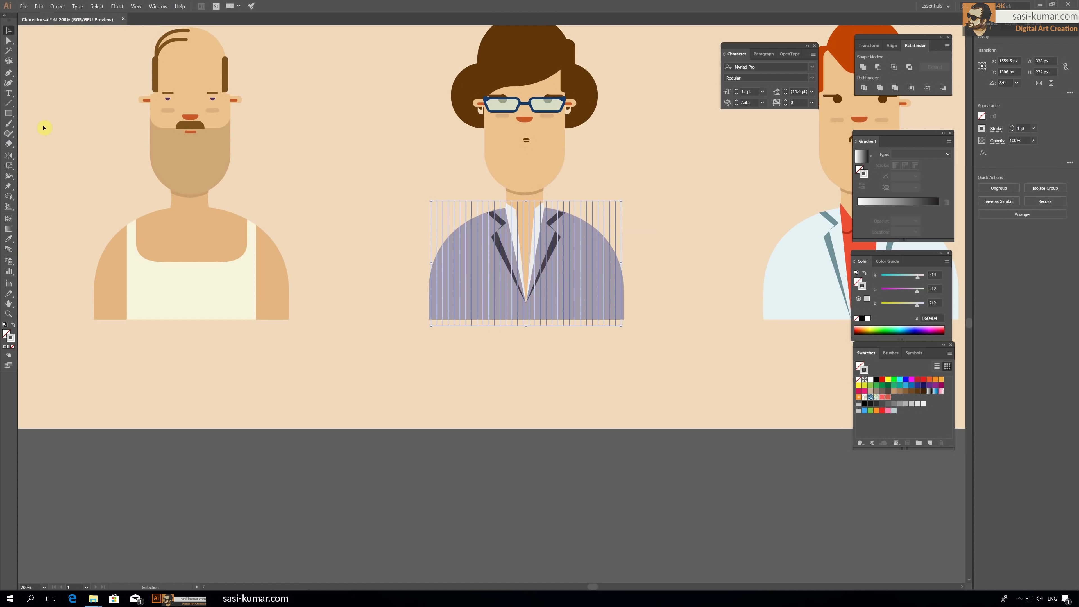
# Step: Clip the pinstripes to the grey jacket shape with a clipping mask
pyautogui.doubleClick(624, 313)
pyautogui.doubleClick(615, 219)
pyautogui.click(615, 219)
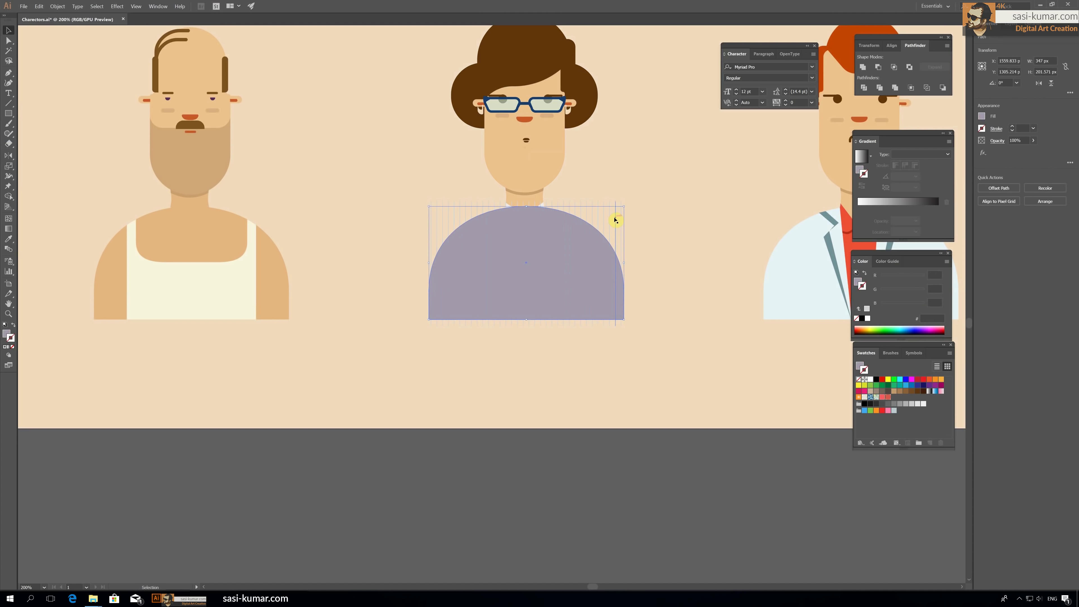
pyautogui.rightClick(620, 222)
pyautogui.click(656, 272)
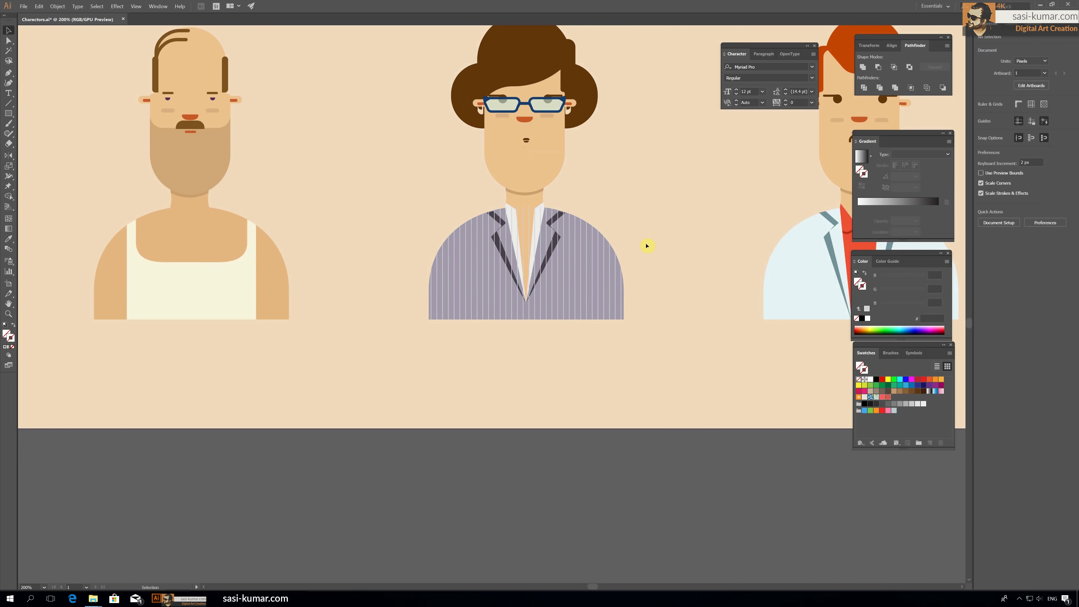
pyautogui.doubleClick(602, 272)
pyautogui.doubleClick(603, 236)
pyautogui.doubleClick(578, 253)
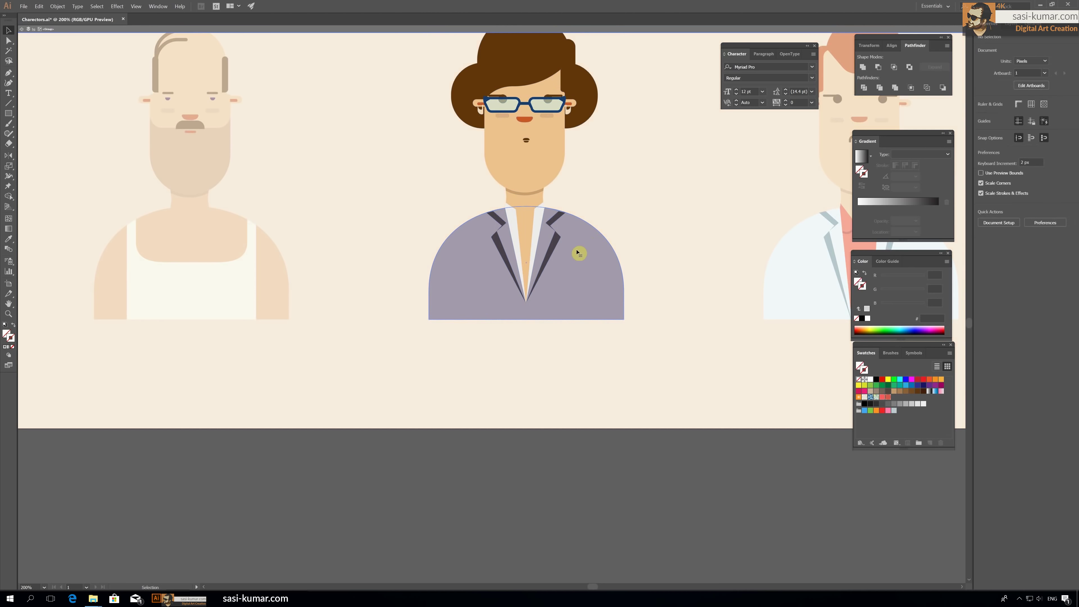
pyautogui.doubleClick(662, 202)
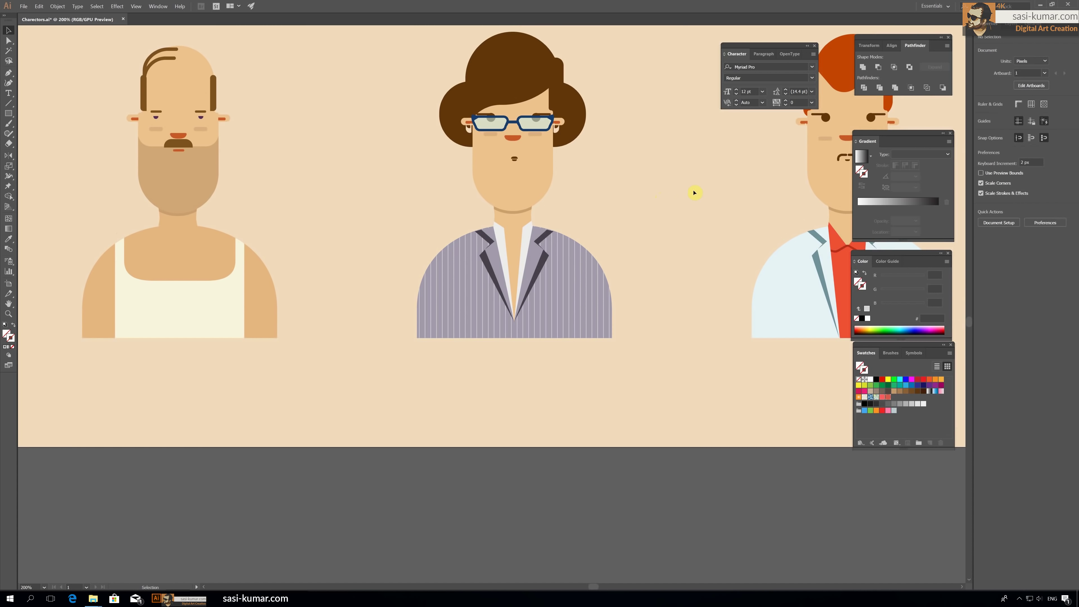
# Step: Draw a 9 px dot filled pale green EAF2C9
pyautogui.hotkey('ctrl', '0')
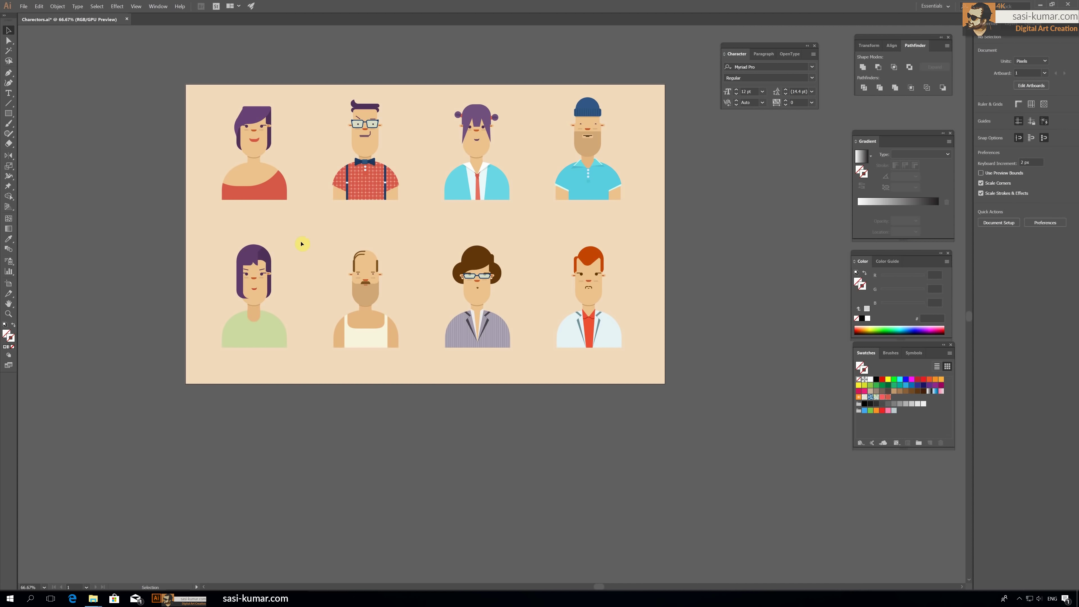
pyautogui.scroll(3, 301, 244)
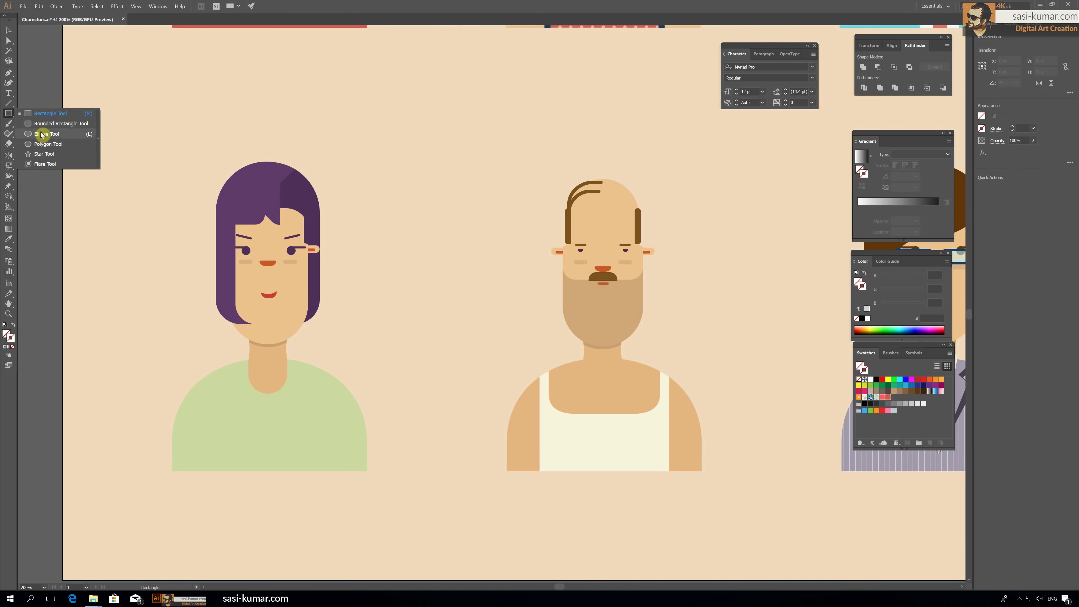
pyautogui.moveTo(8, 113); pyautogui.dragTo(43, 133)
pyautogui.press('i')
pyautogui.click(313, 438)
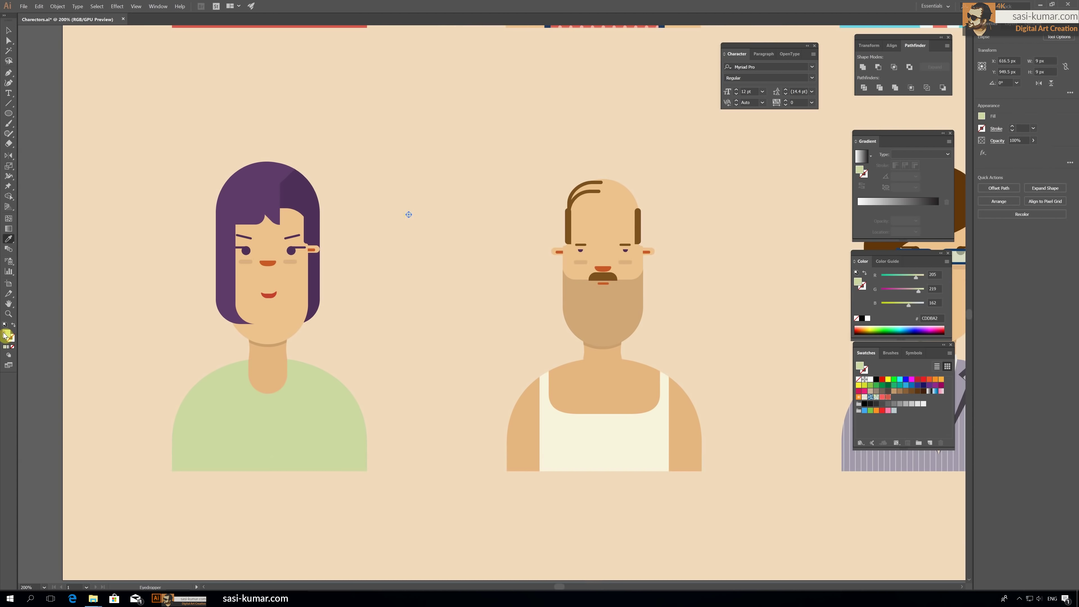
pyautogui.doubleClick(6, 334)
pyautogui.click(390, 138)
pyautogui.click(567, 136)
# Step: Turn the dot into a pattern with Brick by Row layout and 18 px tiles
pyautogui.click(57, 5)
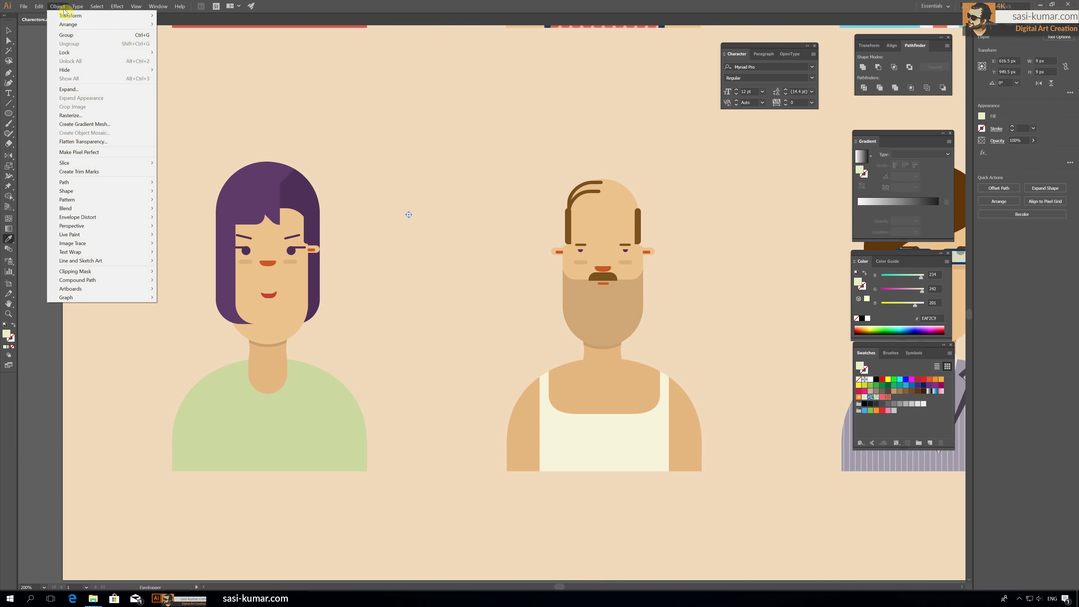
pyautogui.click(173, 199)
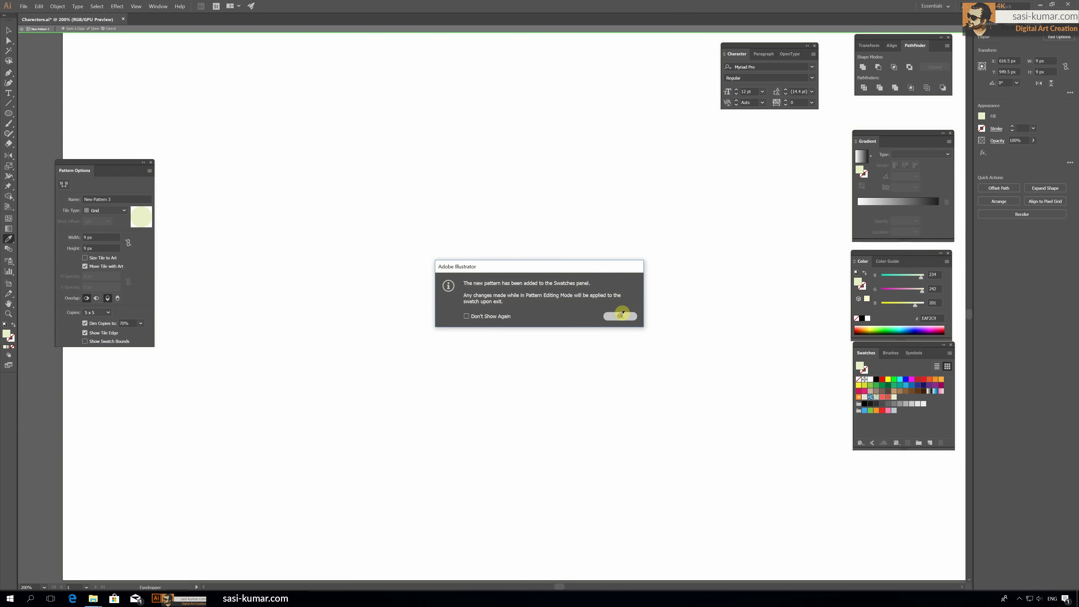
pyautogui.click(621, 316)
pyautogui.click(118, 210)
pyautogui.click(113, 228)
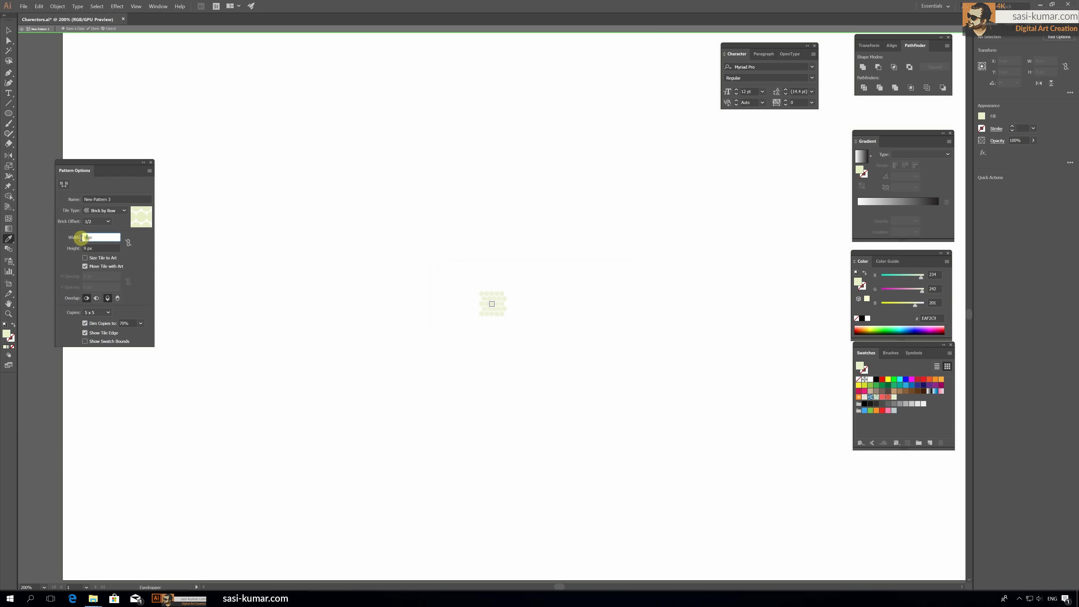
pyautogui.write('18')
pyautogui.click(81, 248)
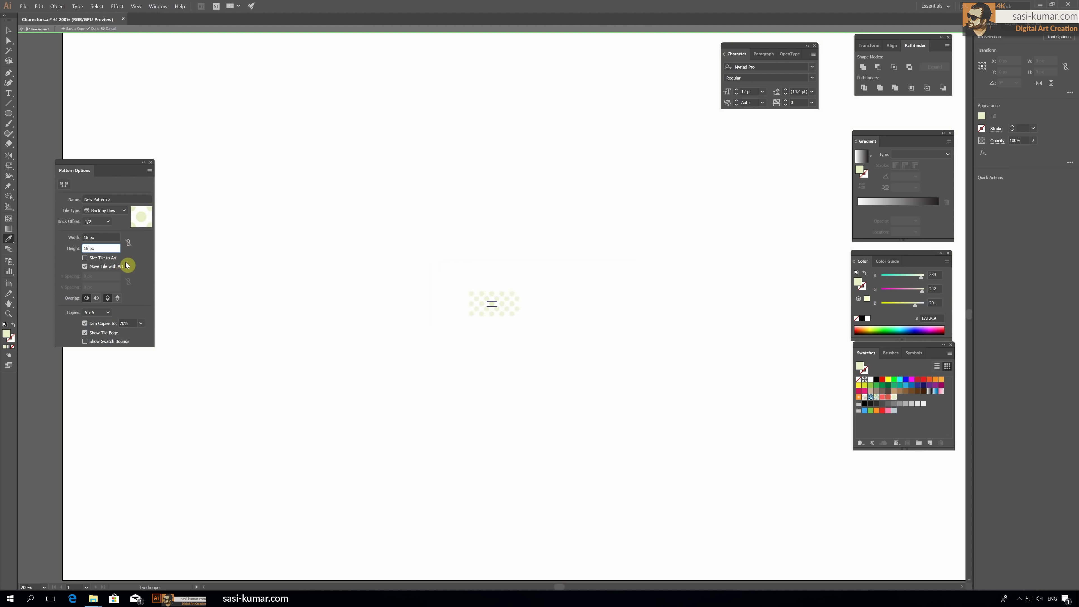
pyautogui.click(152, 162)
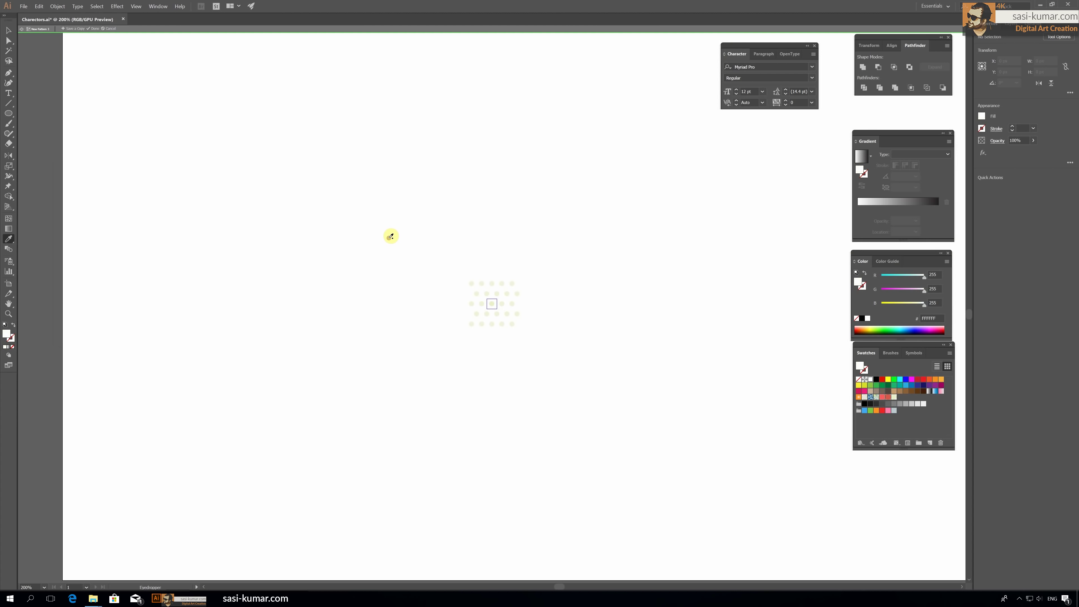
pyautogui.press('v')
pyautogui.press('Escape')
# Step: Fill the woman's green shirt with the new polka-dot pattern swatch
pyautogui.click(327, 447)
pyautogui.doubleClick(326, 446)
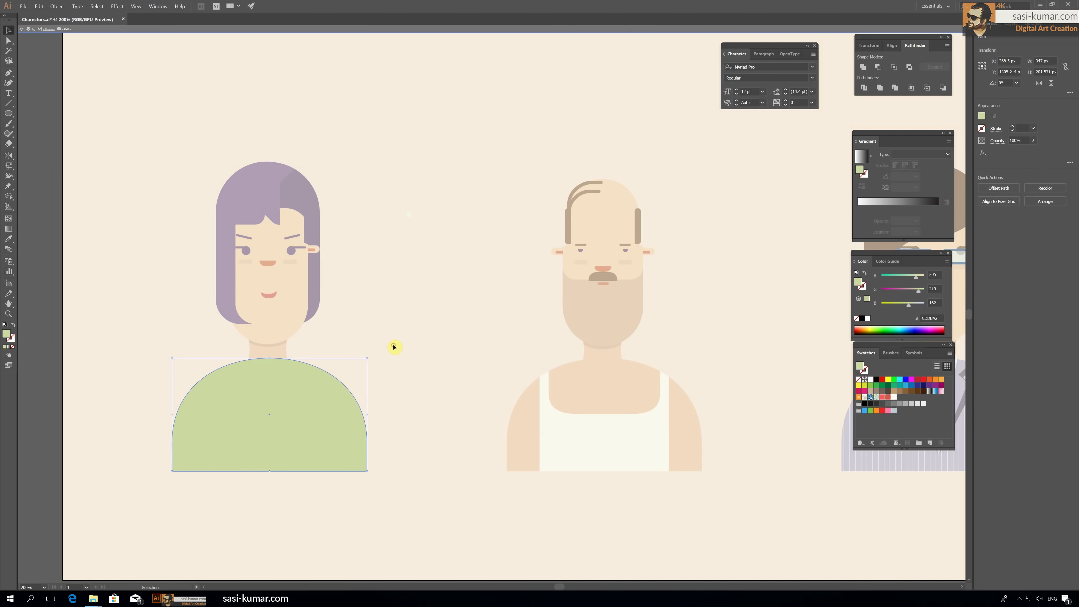
pyautogui.click(894, 397)
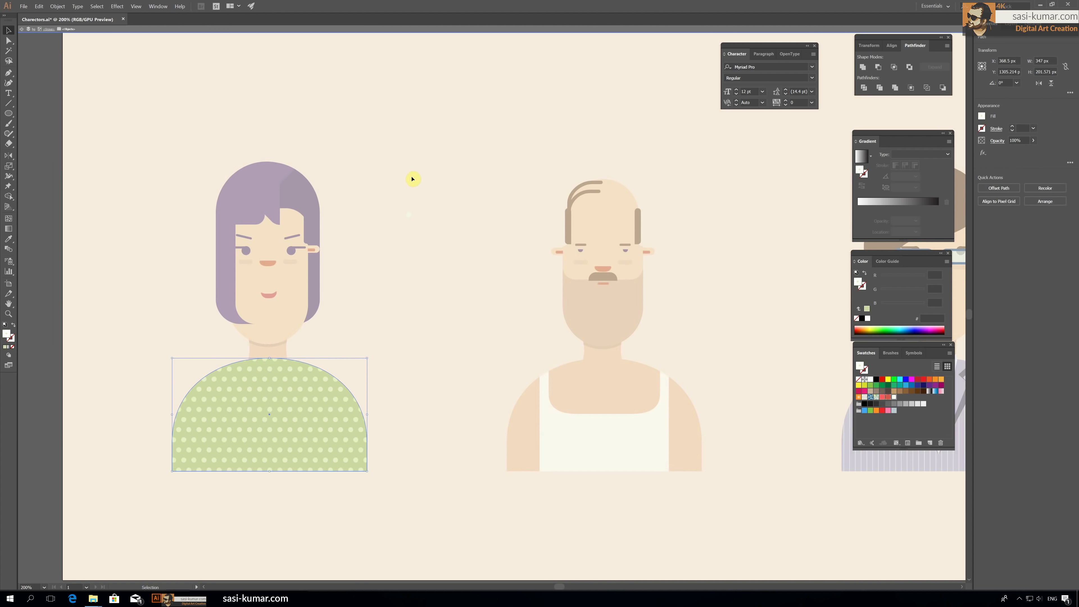
pyautogui.doubleClick(289, 441)
pyautogui.hotkey('ctrl', '+')
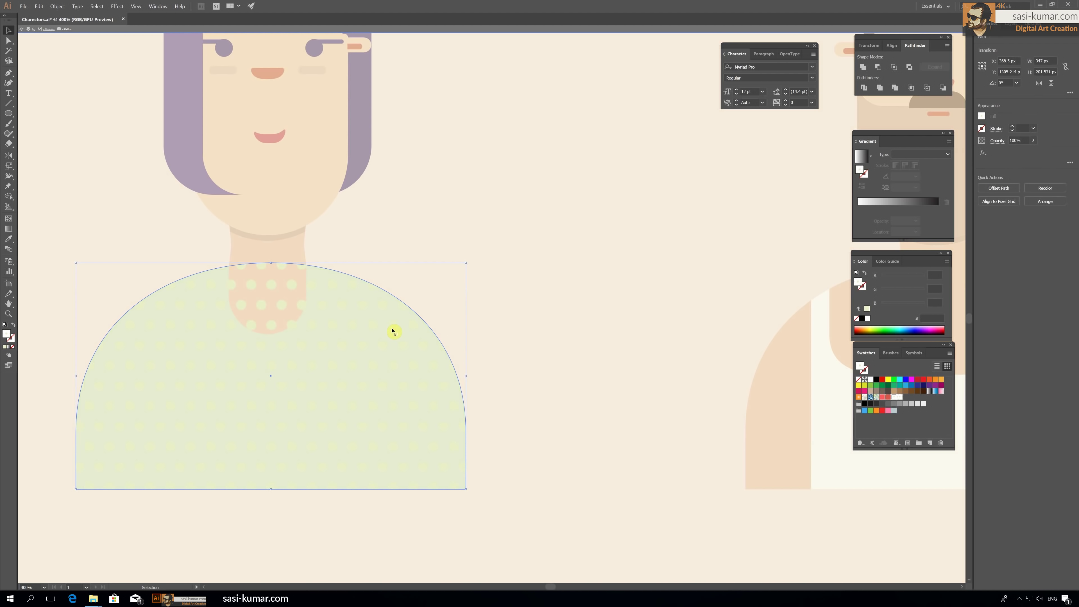
pyautogui.doubleClick(462, 219)
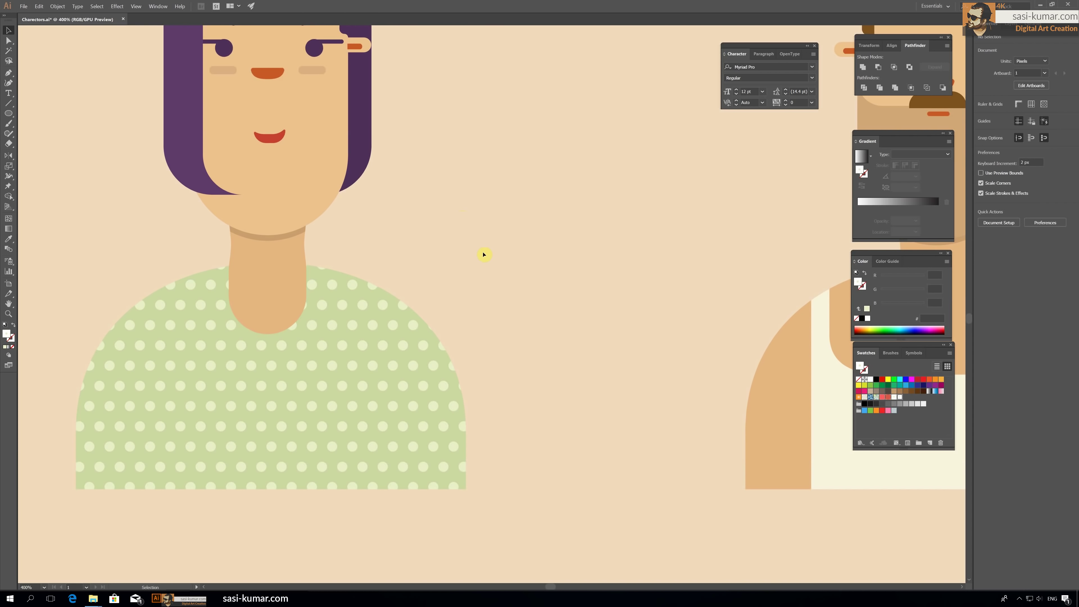
pyautogui.click(260, 283)
pyautogui.click(421, 238)
# Step: Draw a small pale green EAF2C9 rectangle over the woman's neck
pyautogui.click(8, 113)
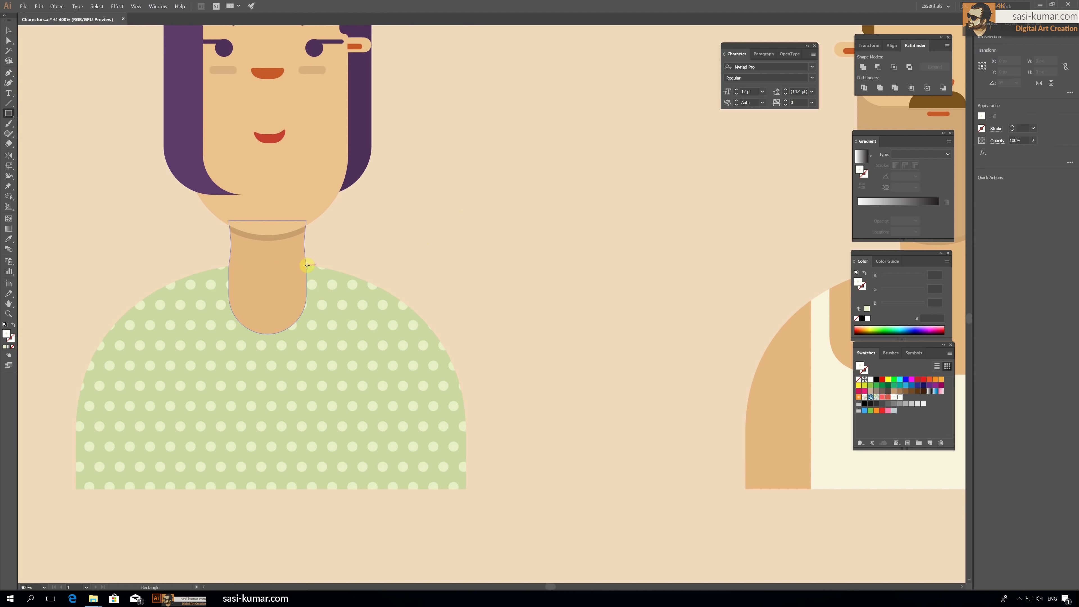
pyautogui.moveTo(275, 259); pyautogui.dragTo(324, 336)
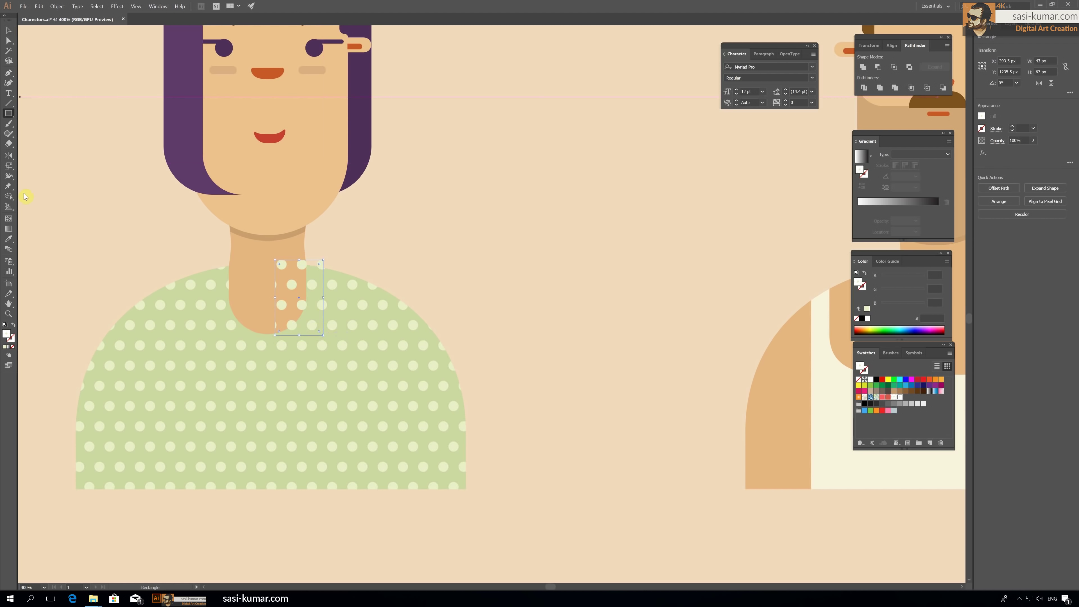
pyautogui.click(5, 349)
pyautogui.click(9, 40)
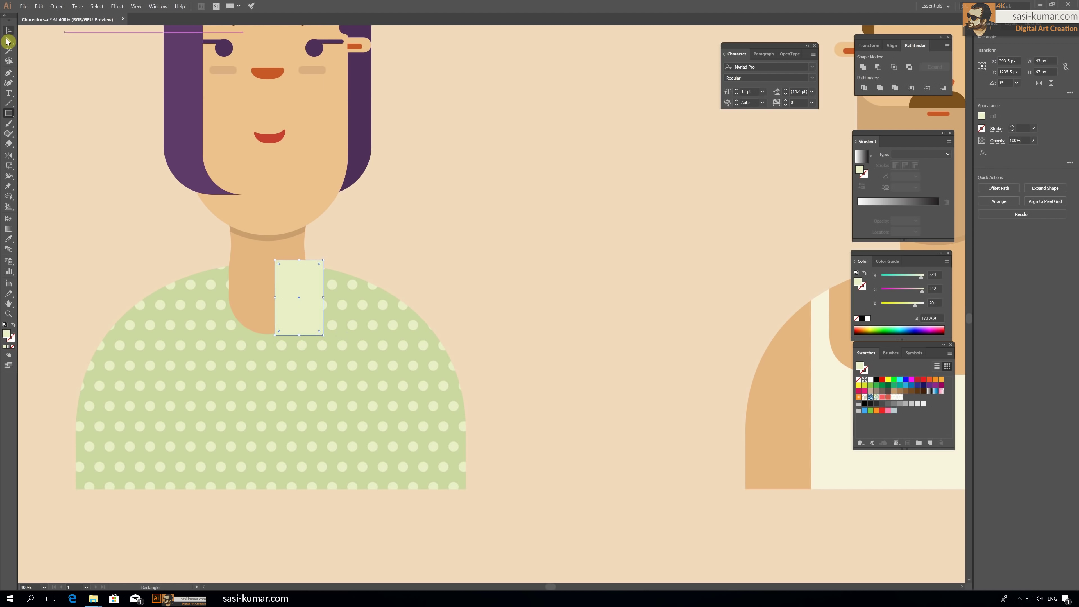
# Step: Tilt the rounded shape about 15° and split it along a Pen line with Pathfinder Divide
pyautogui.press('v')
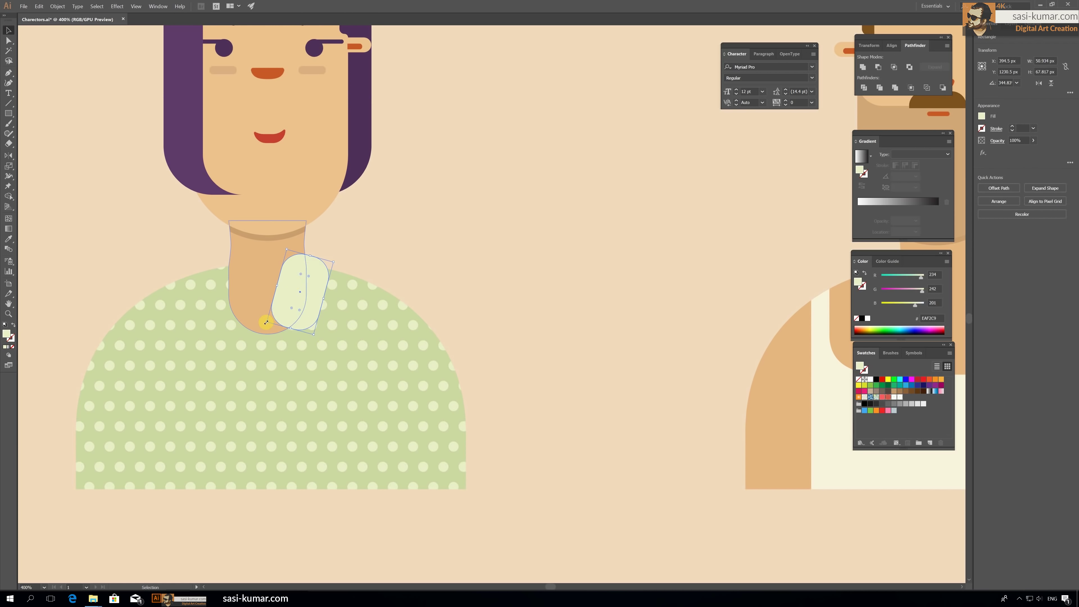
pyautogui.moveTo(328, 268); pyautogui.dragTo(428, 219)
pyautogui.press('p')
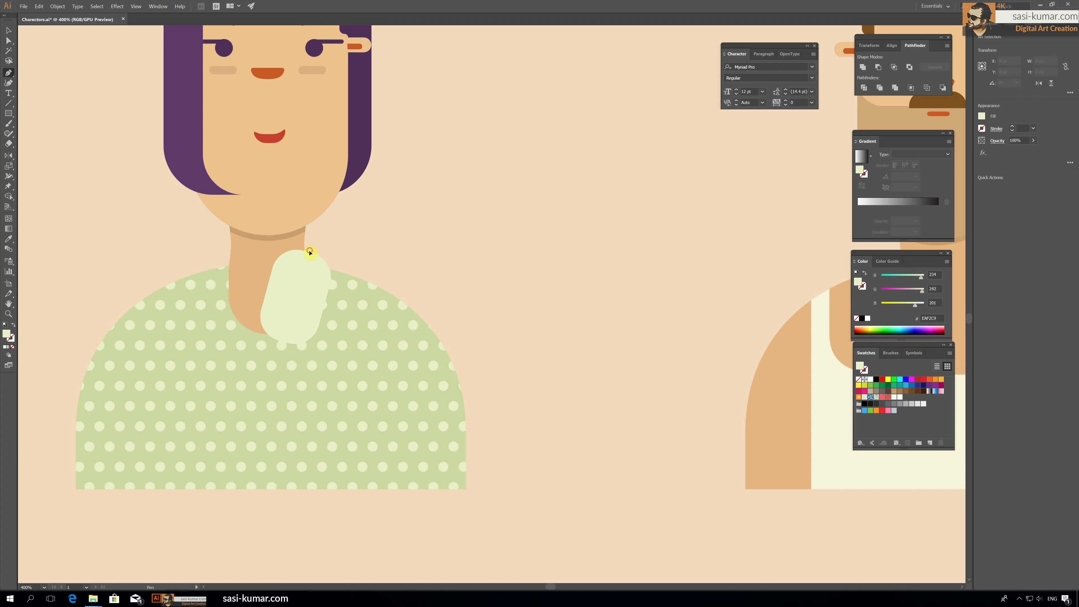
pyautogui.click(309, 249)
pyautogui.click(261, 345)
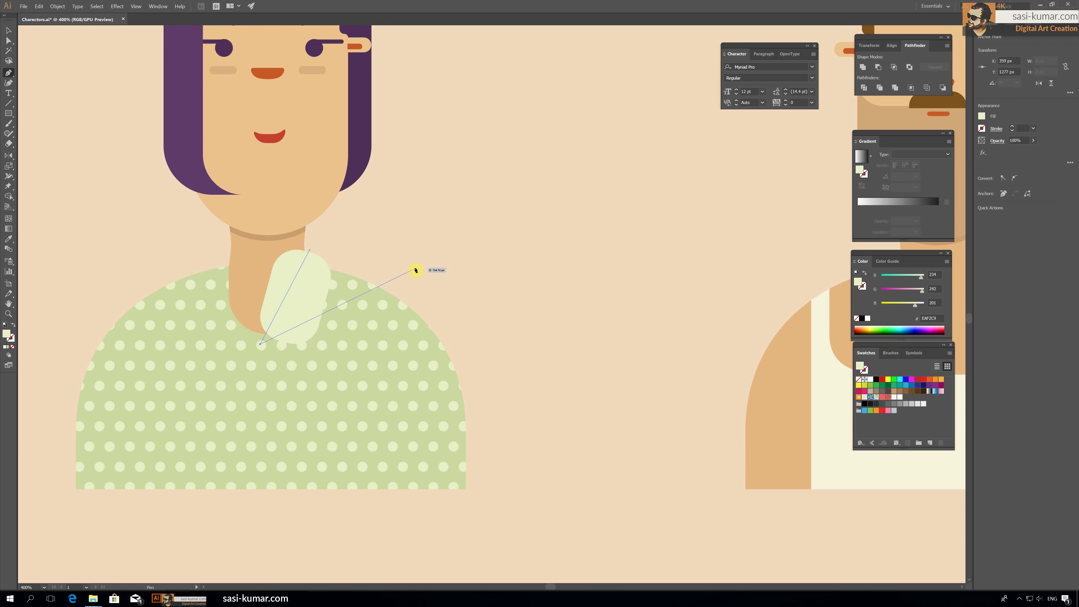
pyautogui.keyDown('shift'); pyautogui.click(321, 285); pyautogui.keyUp('shift')
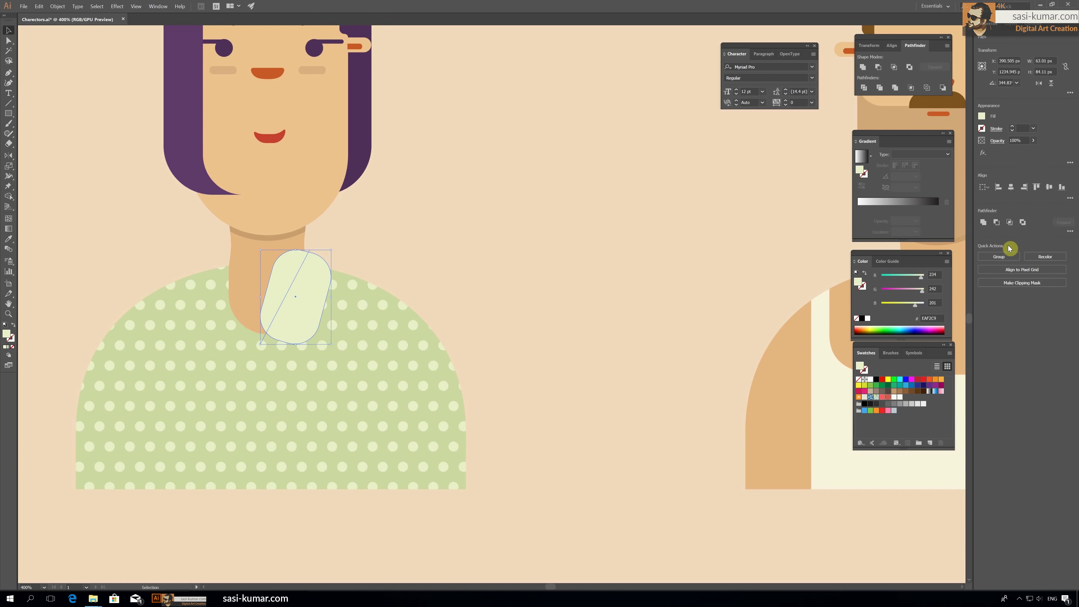
pyautogui.click(864, 88)
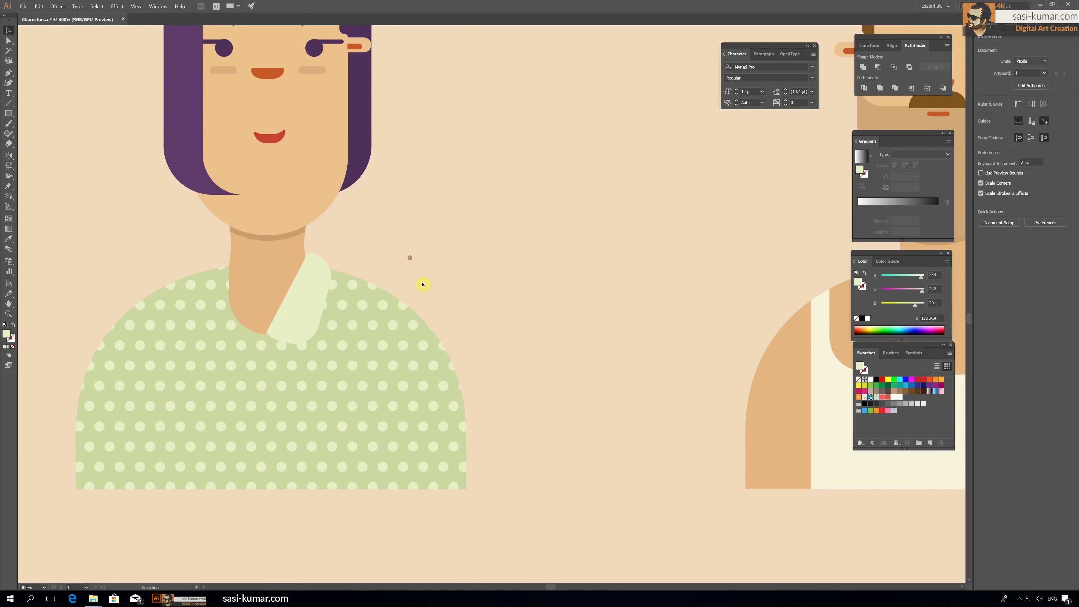
# Step: Reflect one collar half and move it to the left side of the neck
pyautogui.click(280, 298)
pyautogui.doubleClick(8, 156)
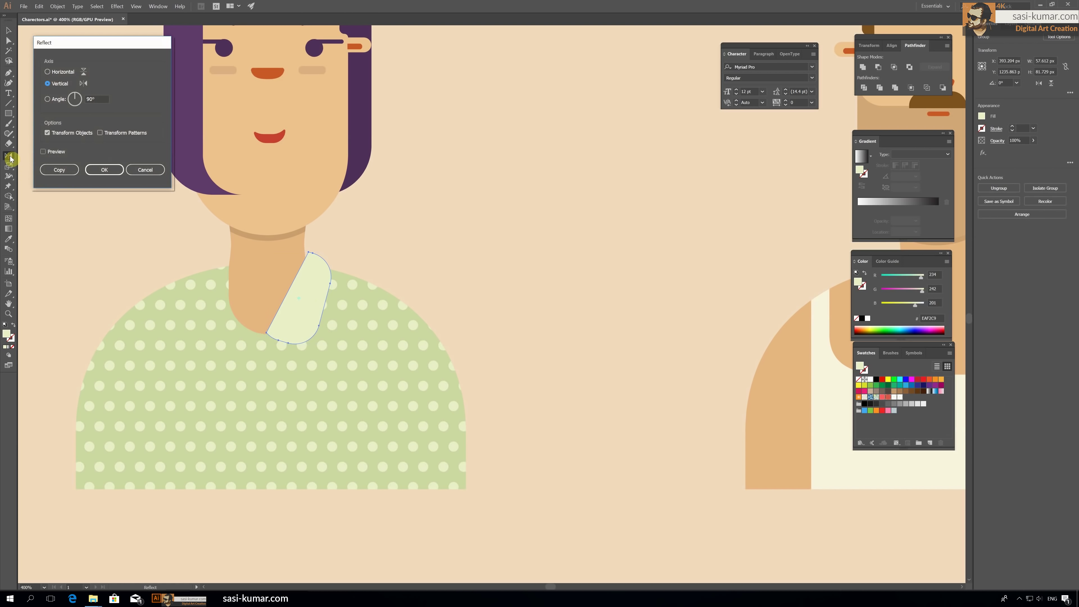
pyautogui.click(48, 173)
pyautogui.press('v')
pyautogui.moveTo(306, 311); pyautogui.dragTo(242, 307)
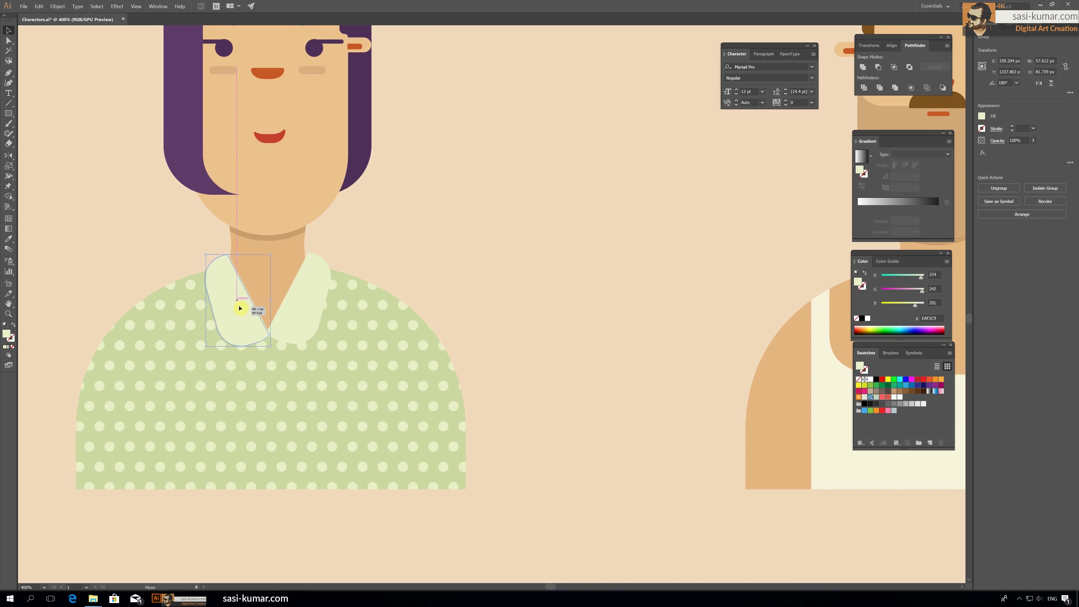
pyautogui.click(443, 269)
# Step: Add a black 20% opacity copy of the collar behind it as a shadow
pyautogui.click(307, 289)
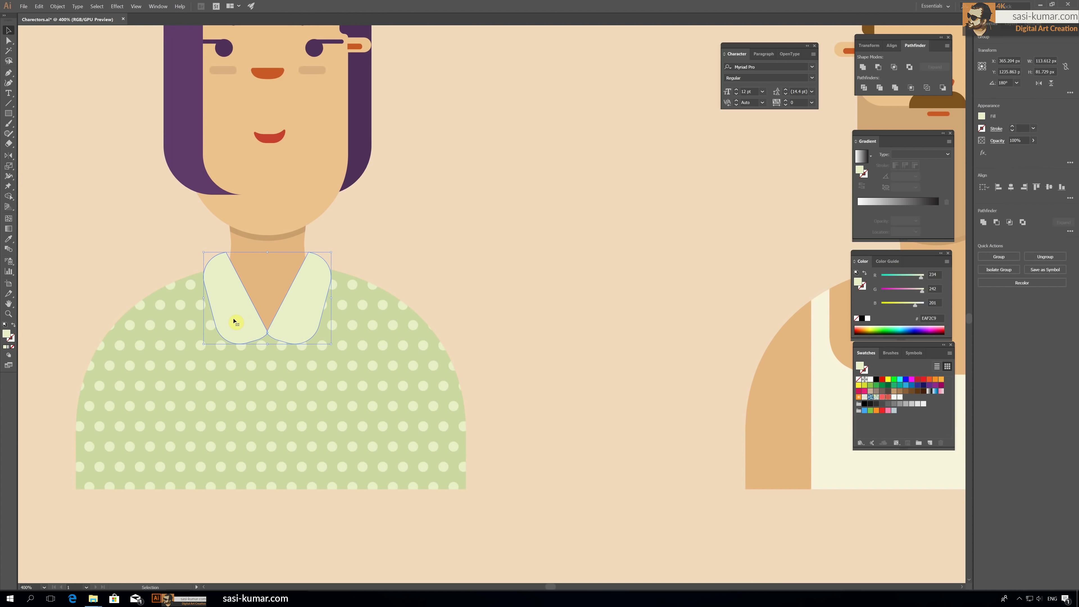
pyautogui.hotkey('ctrl', 'c')
pyautogui.hotkey('ctrl', 'v')
pyautogui.doubleClick(7, 334)
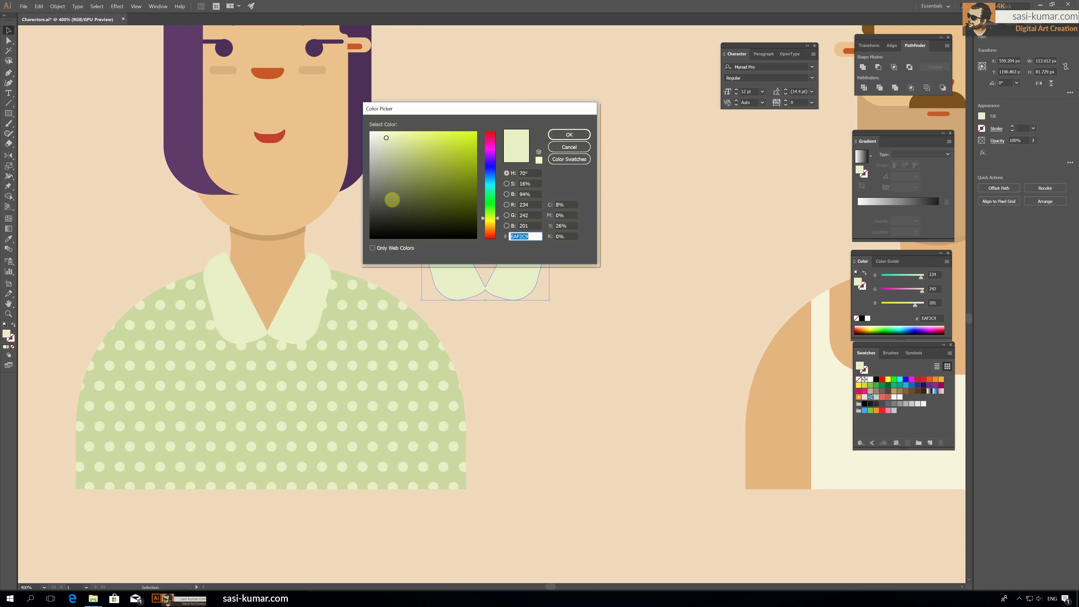
pyautogui.click(372, 236)
pyautogui.click(568, 135)
pyautogui.moveTo(530, 278); pyautogui.dragTo(313, 326)
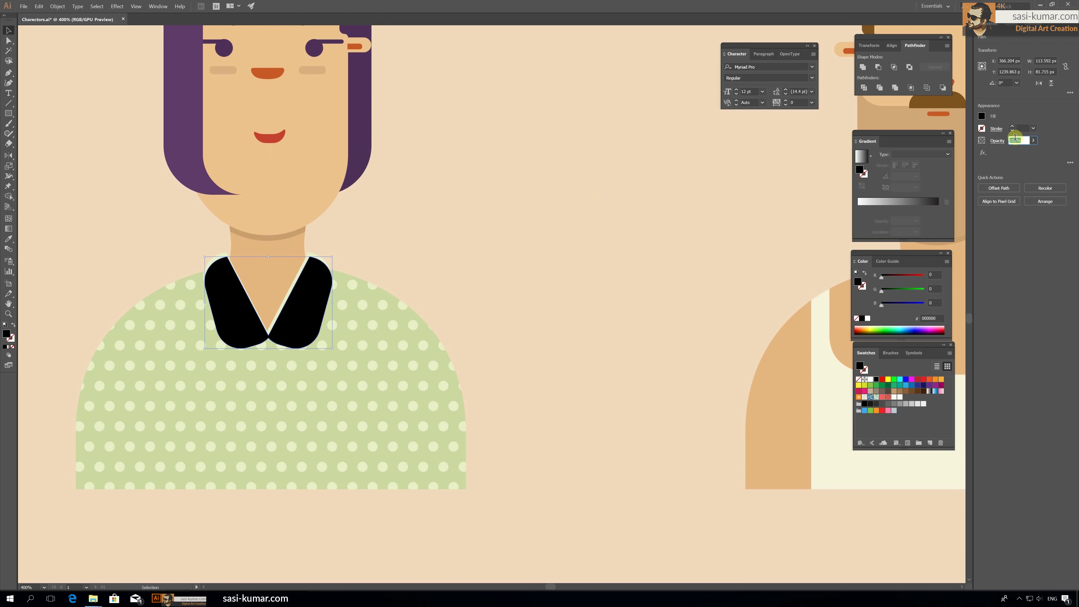
pyautogui.write('20')
pyautogui.press('Return')
pyautogui.rightClick(313, 256)
pyautogui.click(223, 256)
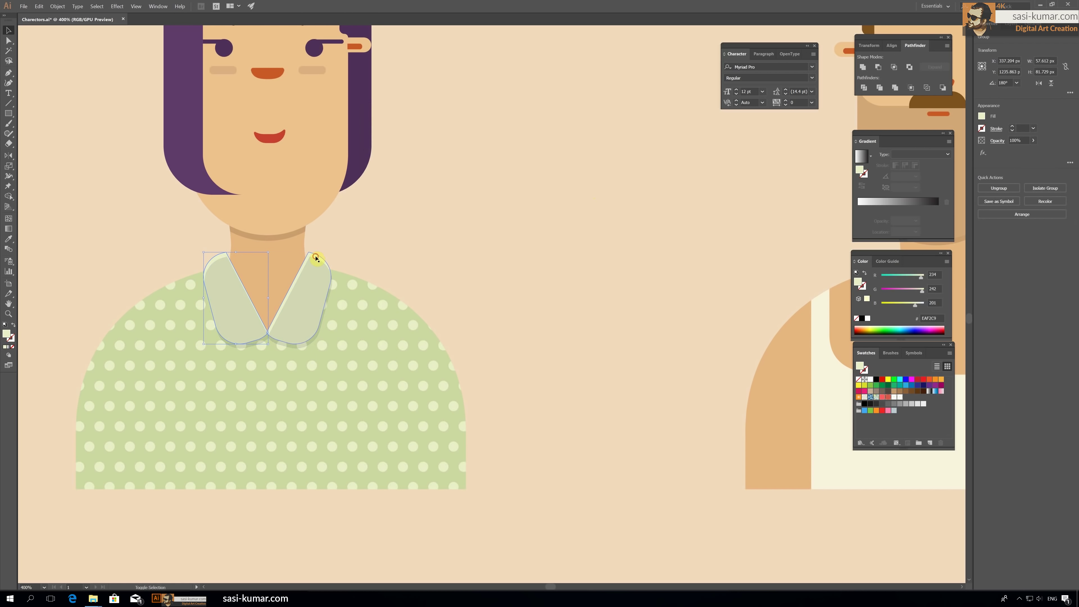
pyautogui.rightClick(316, 259)
pyautogui.click(425, 340)
# Step: Zoom out and recentre the artboard to view the characters
pyautogui.hotkey('ctrl', '1')
pyautogui.moveTo(513, 381); pyautogui.dragTo(360, 182)
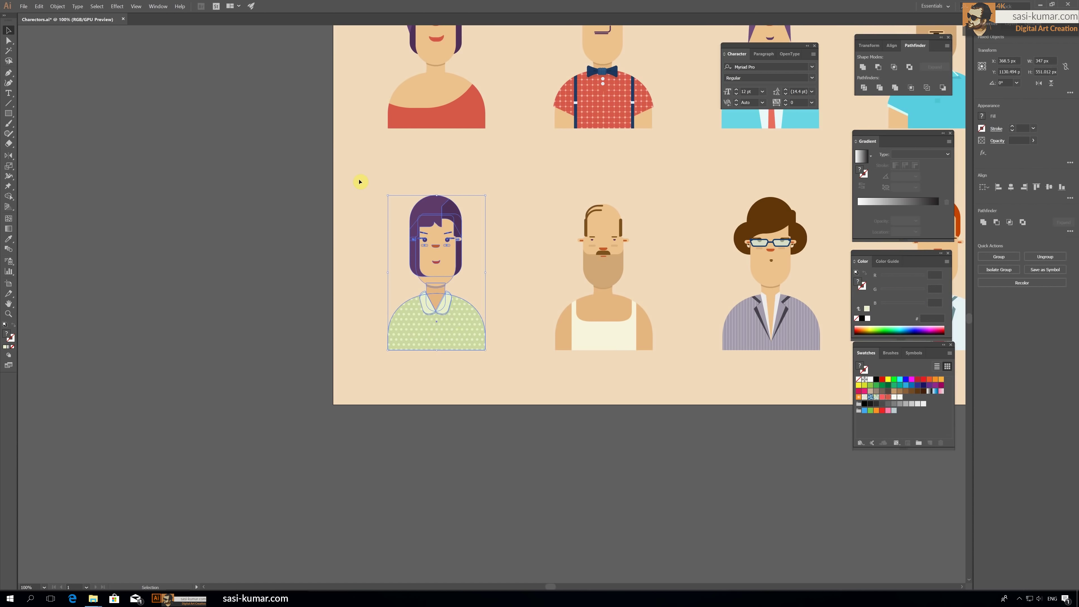
pyautogui.click(360, 182)
pyautogui.moveTo(552, 168); pyautogui.dragTo(254, 271)
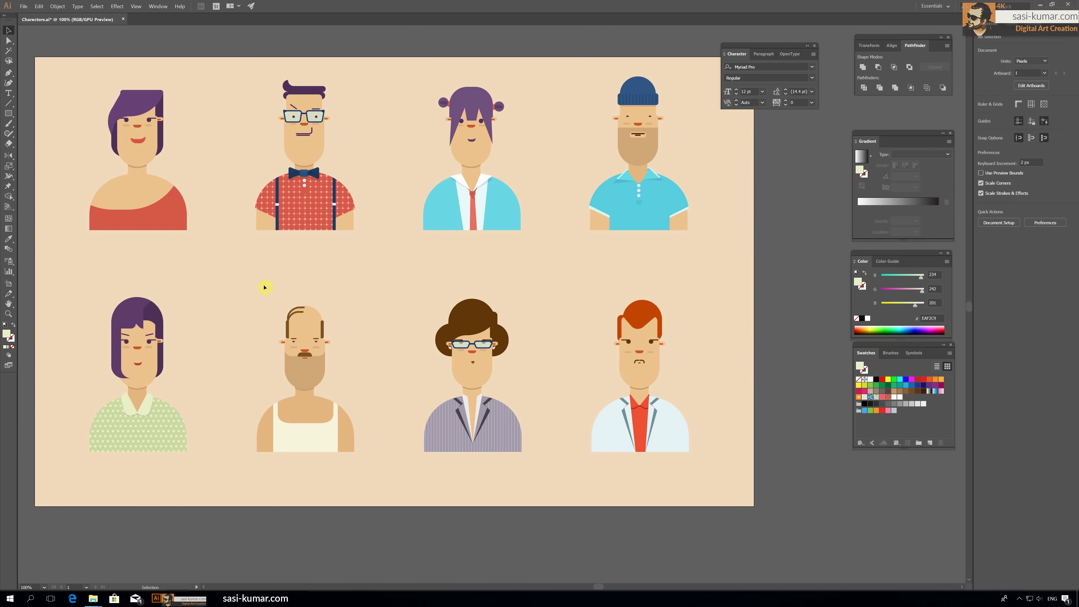
pyautogui.moveTo(264, 288); pyautogui.dragTo(247, 333)
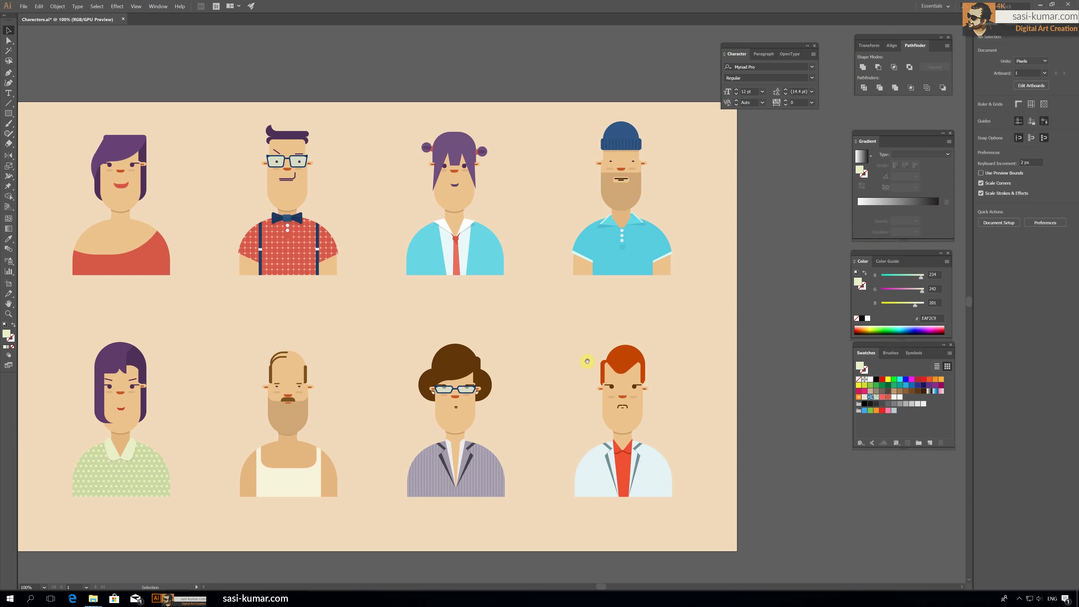
pyautogui.moveTo(587, 361); pyautogui.dragTo(601, 366)
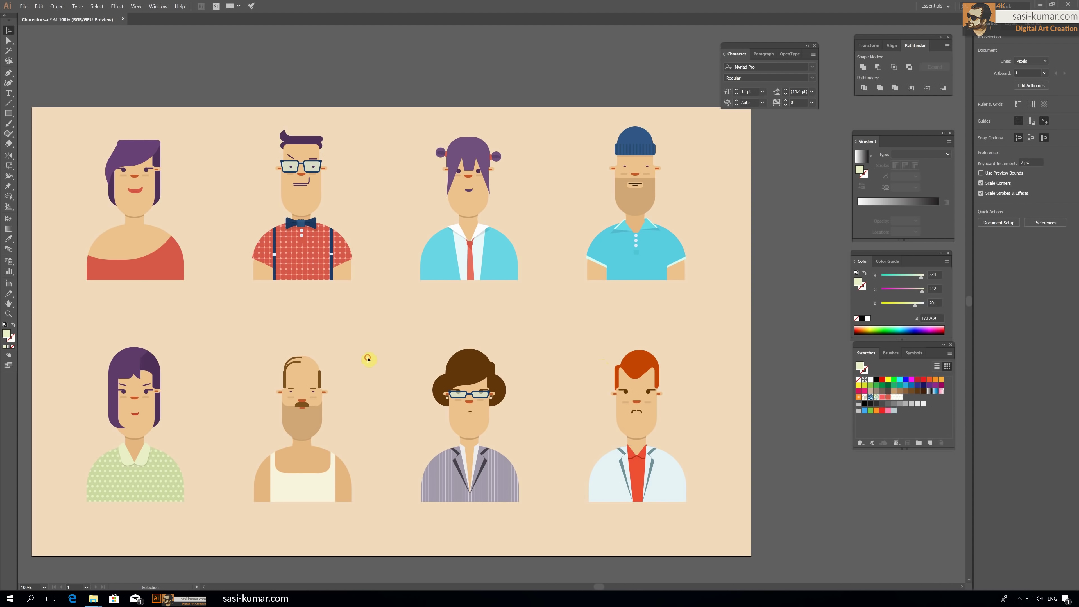
pyautogui.hotkey('ctrl', '+')
pyautogui.hotkey('ctrl', '+')
pyautogui.hotkey('ctrl', '+')
# Step: Draw a small ellipse below the red top and fill it lighter red F78377
pyautogui.moveTo(8, 113); pyautogui.dragTo(43, 133)
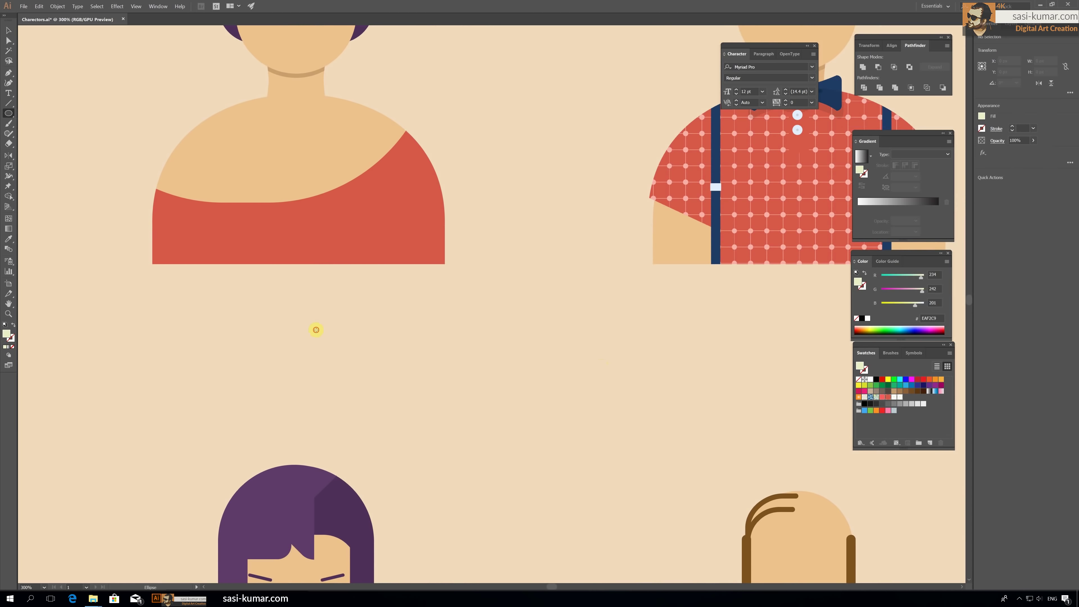
pyautogui.moveTo(316, 330); pyautogui.dragTo(358, 354)
pyautogui.press('i')
pyautogui.click(384, 225)
pyautogui.doubleClick(6, 333)
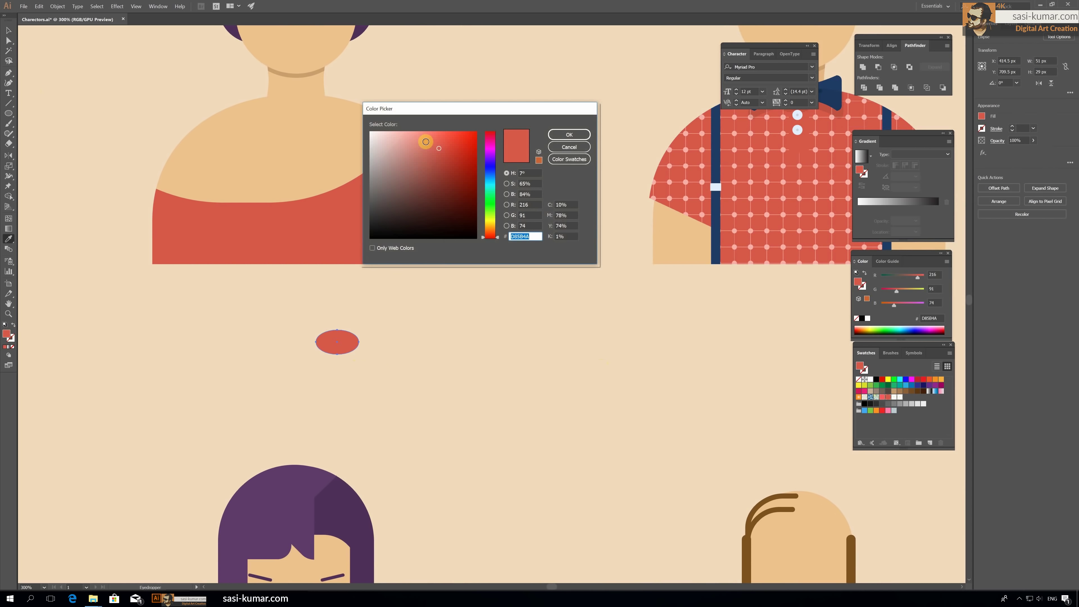
pyautogui.click(426, 141)
# Step: Overlap a copy of the ellipse and subtract it with Minus Front to form a crescent
pyautogui.press('Return')
pyautogui.press('v')
pyautogui.moveTo(349, 343)
pyautogui.mouseDown()
pyautogui.moveTo(349, 331)
pyautogui.moveTo(370, 384)
pyautogui.mouseUp()
pyautogui.click(995, 224)
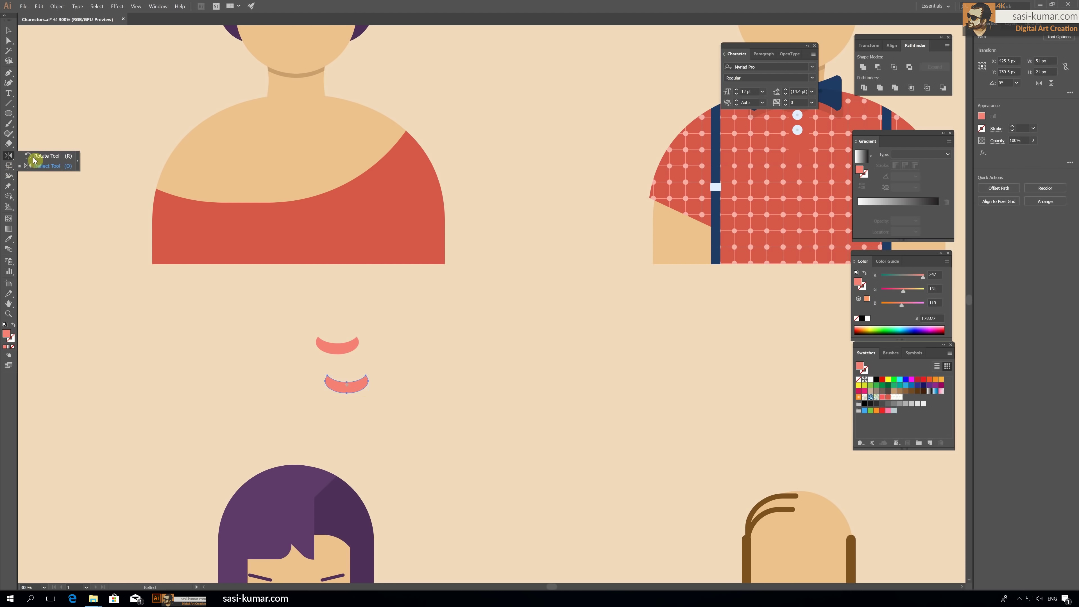
# Step: Rotate a crescent -90°, duplicate the pair rotated 180°, and scale all four down
pyautogui.doubleClick(8, 160)
pyautogui.press('Return')
pyautogui.click(9, 30)
pyautogui.click(299, 345)
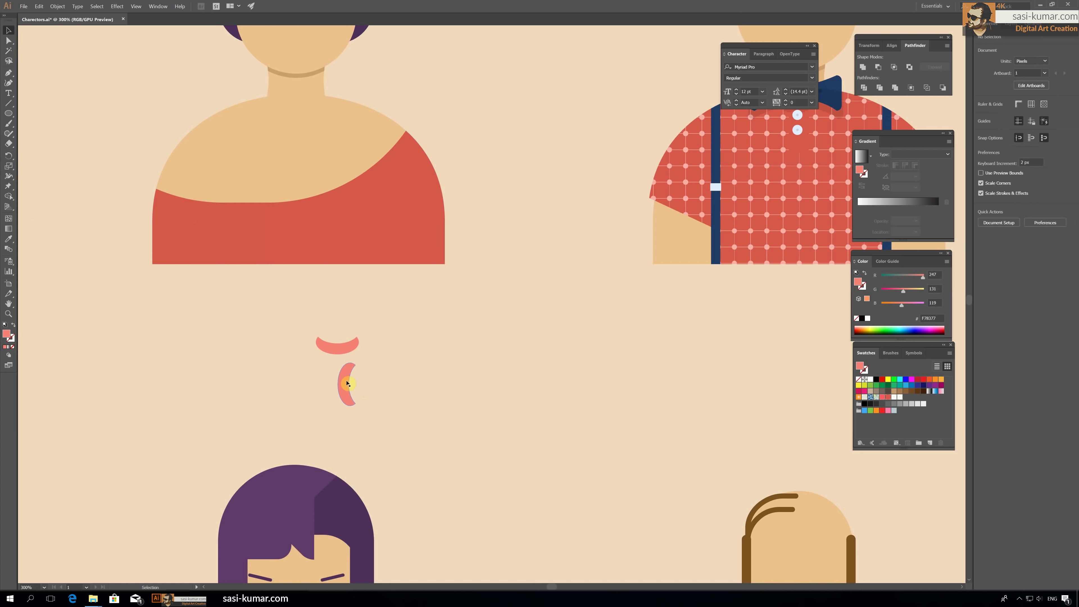
pyautogui.moveTo(299, 344); pyautogui.dragTo(365, 411)
pyautogui.moveTo(338, 346)
pyautogui.mouseDown()
pyautogui.moveTo(396, 345)
pyautogui.moveTo(373, 407)
pyautogui.mouseUp()
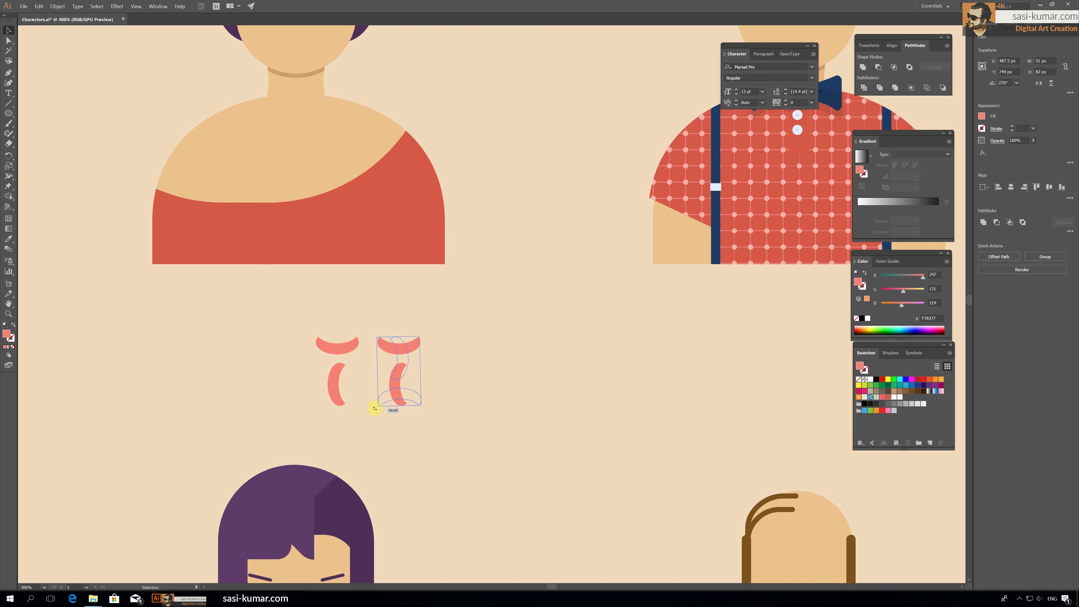
pyautogui.moveTo(469, 394); pyautogui.dragTo(306, 332)
pyautogui.moveTo(418, 336); pyautogui.dragTo(350, 362)
# Step: Group the four crescents into a pattern swatch, test it on the shirt, then undo
pyautogui.hotkey('ctrl', 'g')
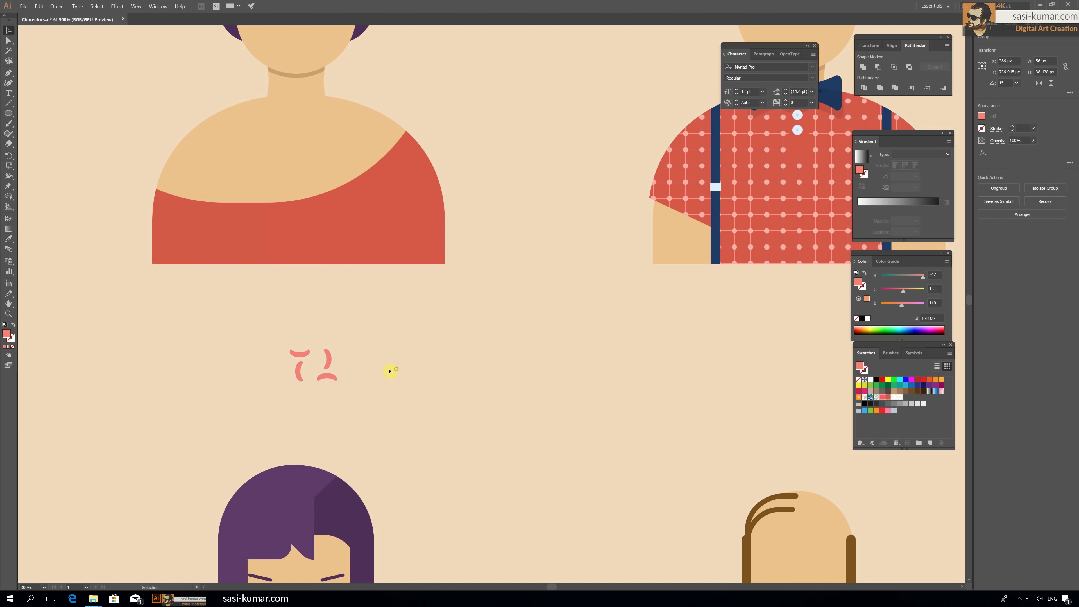
pyautogui.click(57, 6)
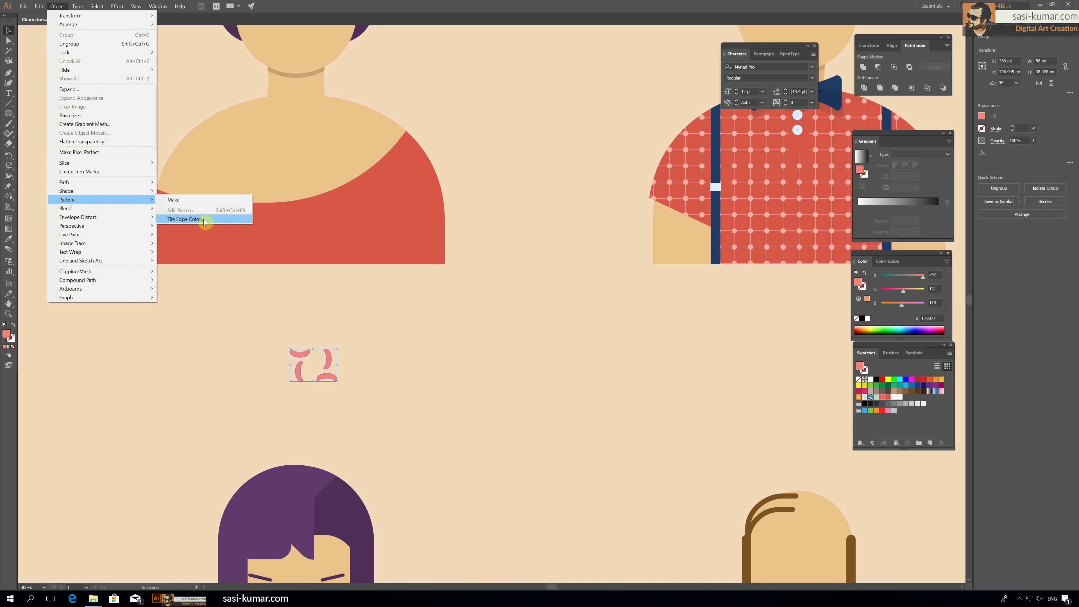
pyautogui.click(206, 202)
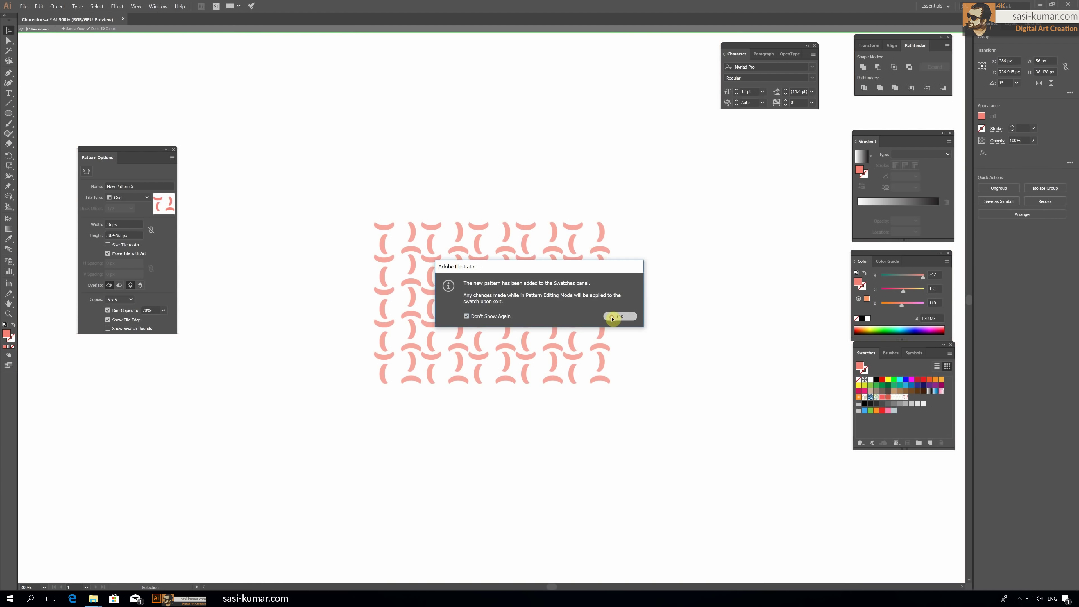
pyautogui.click(620, 316)
pyautogui.doubleClick(350, 273)
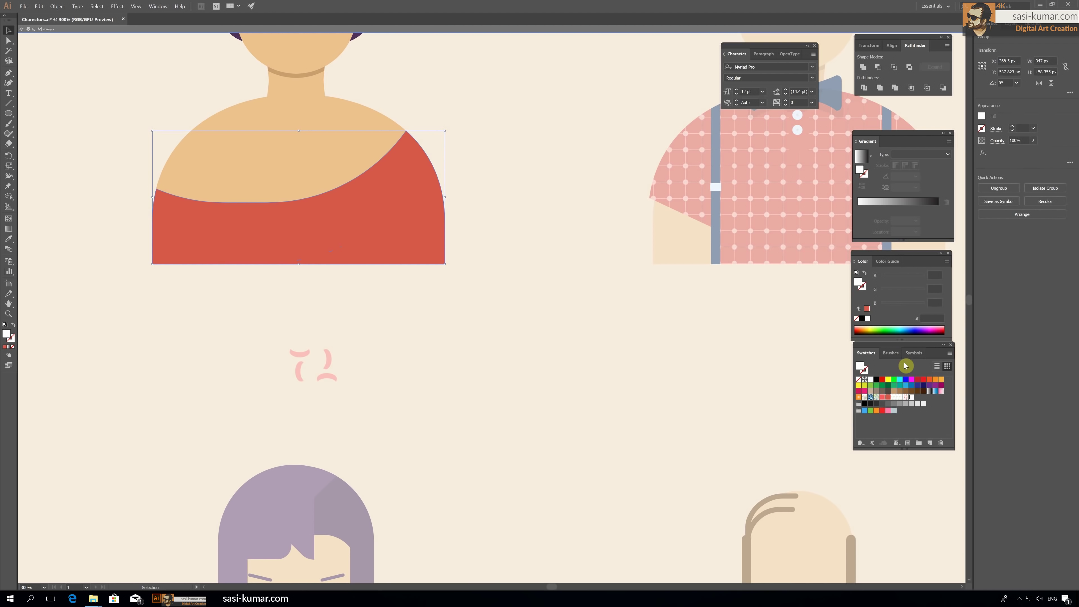
pyautogui.click(910, 398)
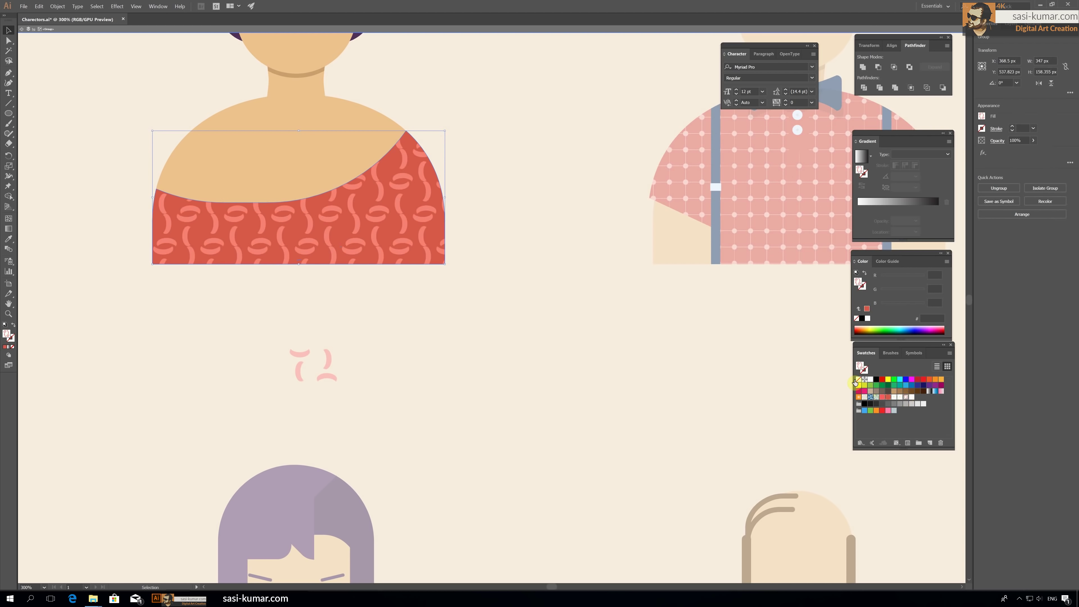
pyautogui.hotkey('ctrl', 'z')
# Step: Shrink the crescent group to about 14×9.6 px in lighter pink, saved as a swatch
pyautogui.click(336, 354)
pyautogui.moveTo(323, 355); pyautogui.dragTo(302, 374)
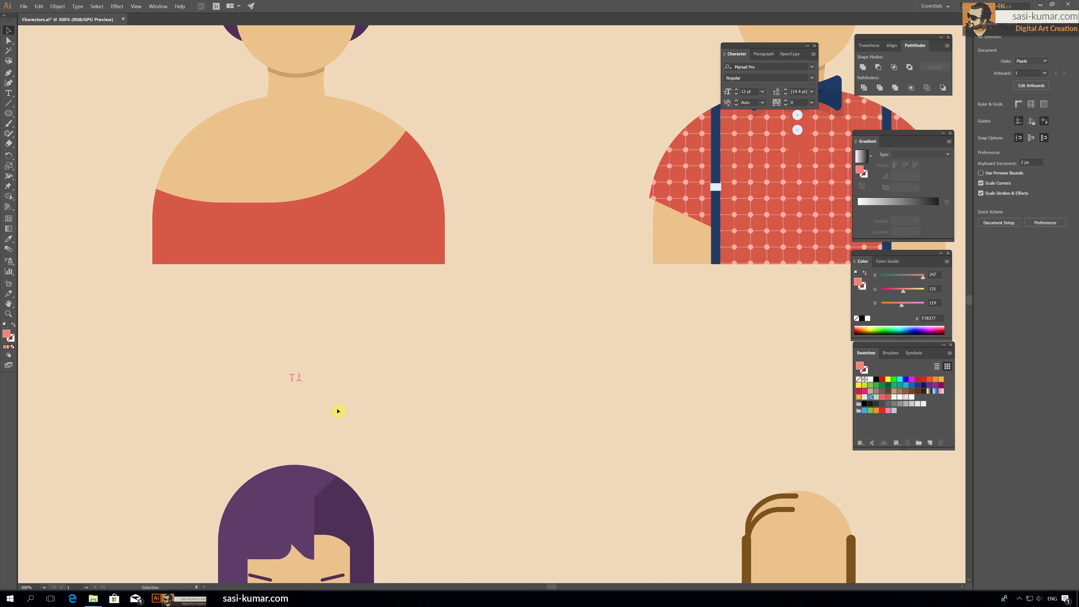
pyautogui.doubleClick(10, 337)
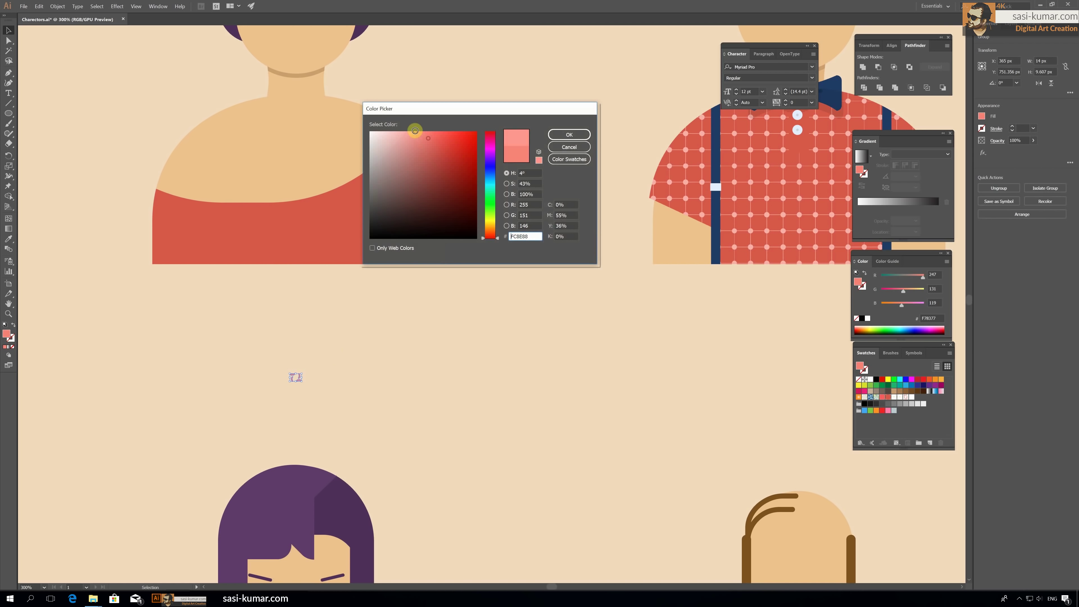
pyautogui.click(568, 135)
pyautogui.doubleClick(379, 241)
pyautogui.press('Escape')
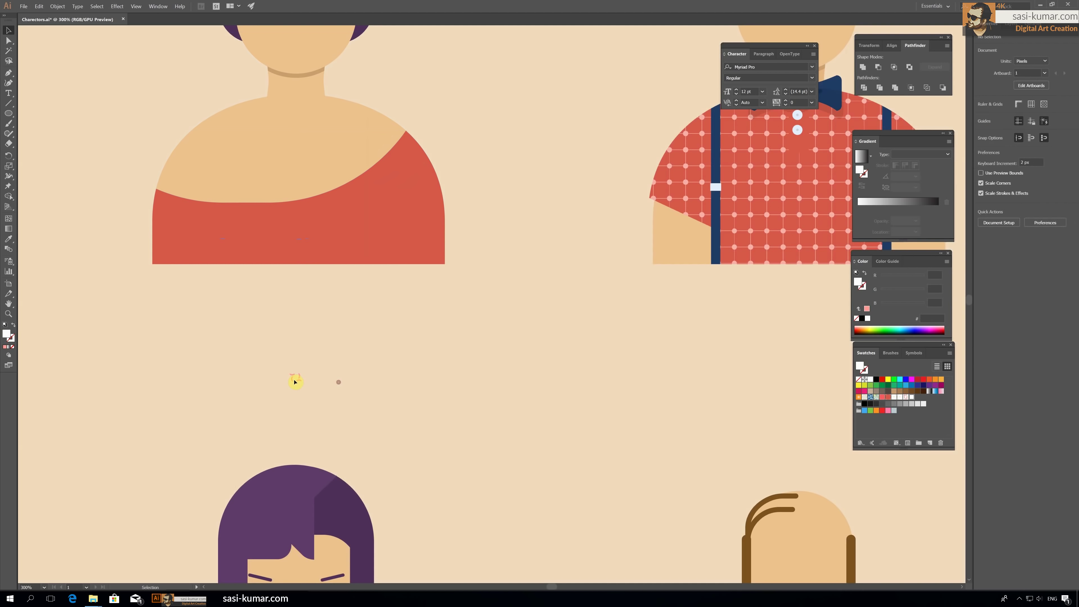
pyautogui.click(295, 378)
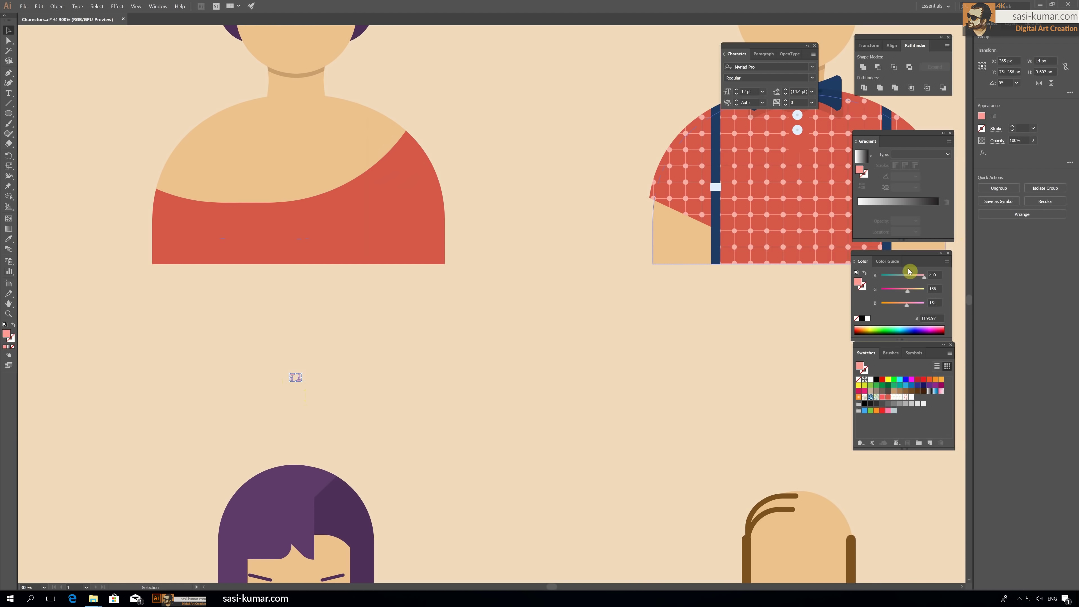
pyautogui.click(929, 444)
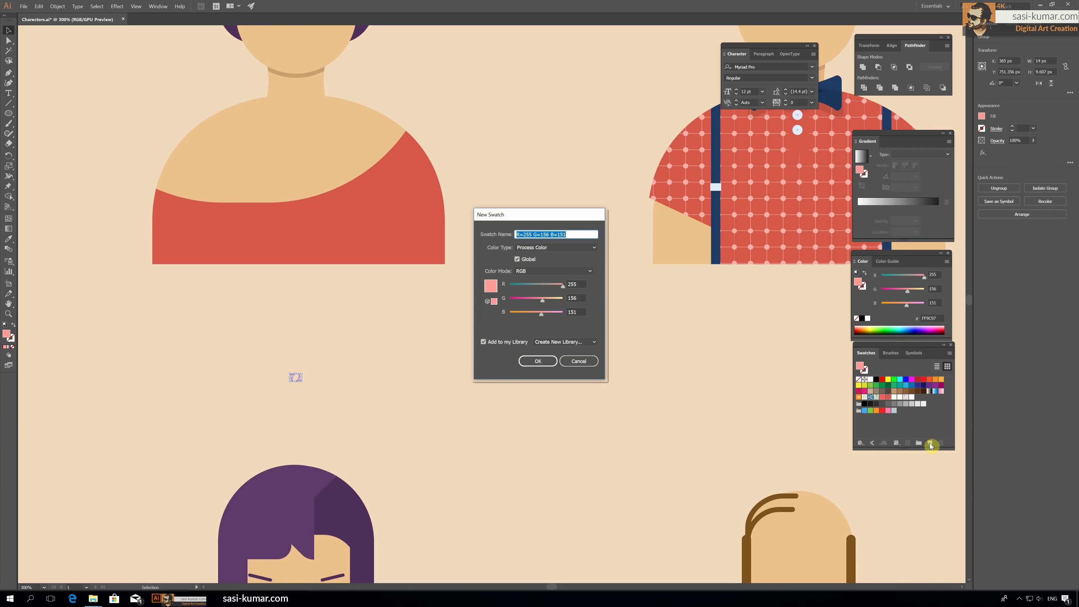
pyautogui.click(579, 361)
# Step: Make a pattern from the small crescents and fill the first woman's red top with it
pyautogui.click(57, 6)
pyautogui.click(187, 207)
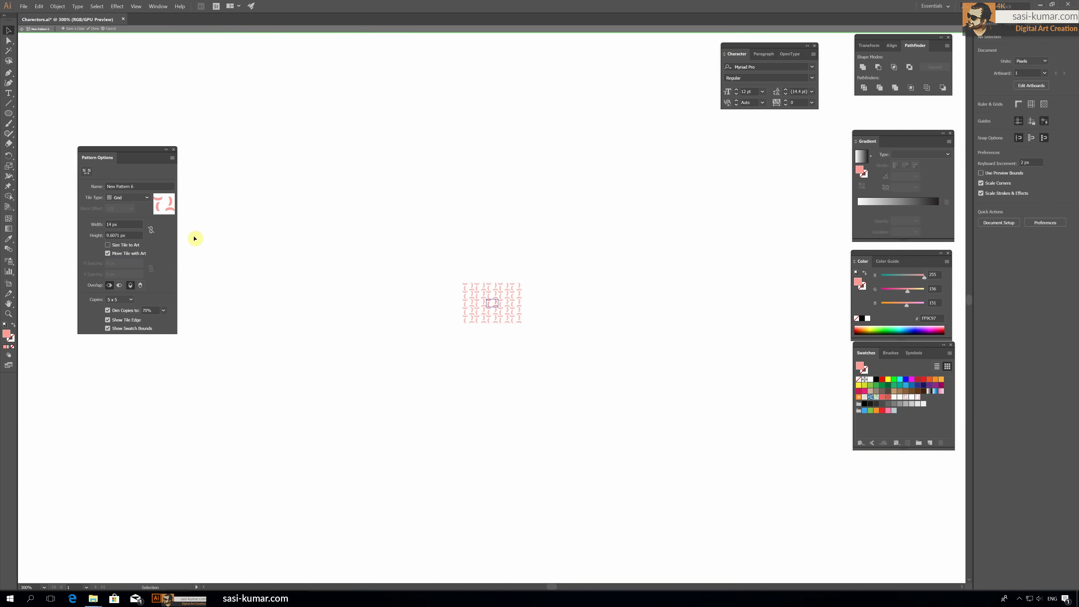
pyautogui.click(175, 151)
pyautogui.click(361, 229)
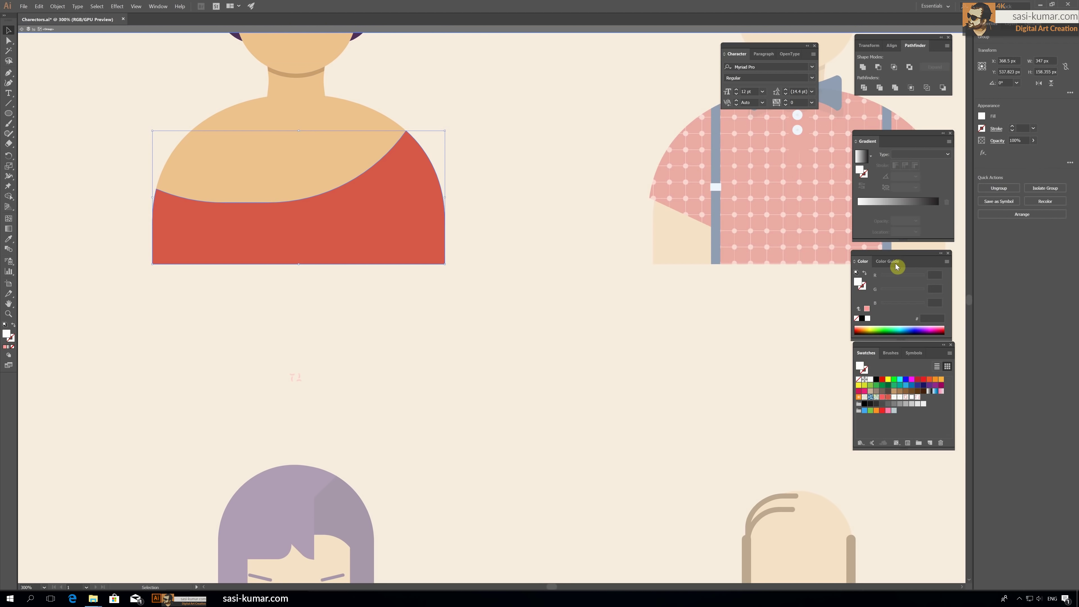
pyautogui.click(917, 398)
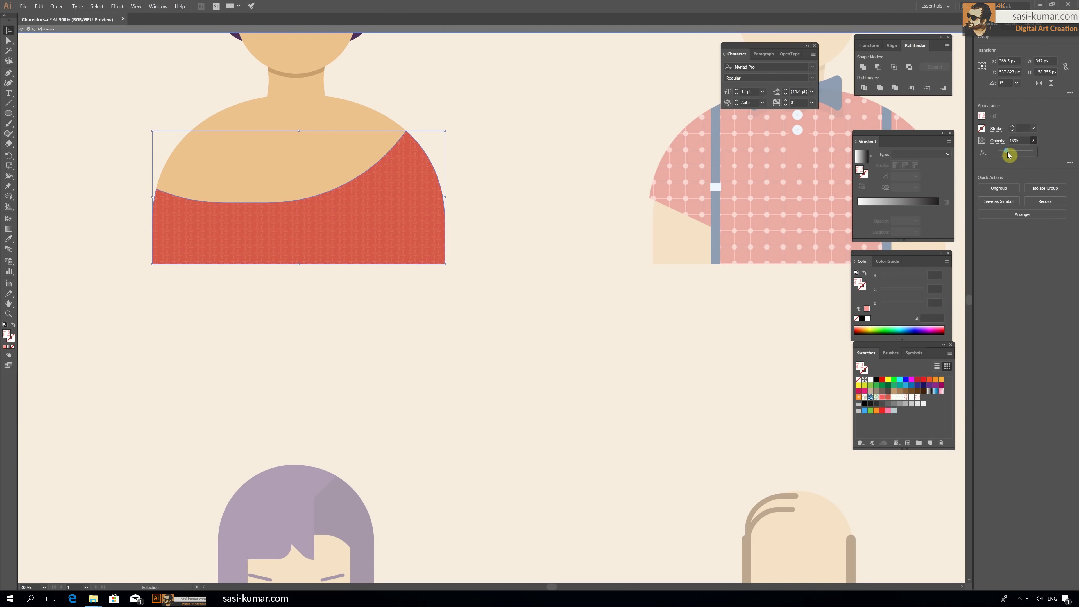
pyautogui.doubleClick(491, 87)
# Step: Zoom out to 66.67% and place a large letter T below the artboard
pyautogui.hotkey('ctrl', '1')
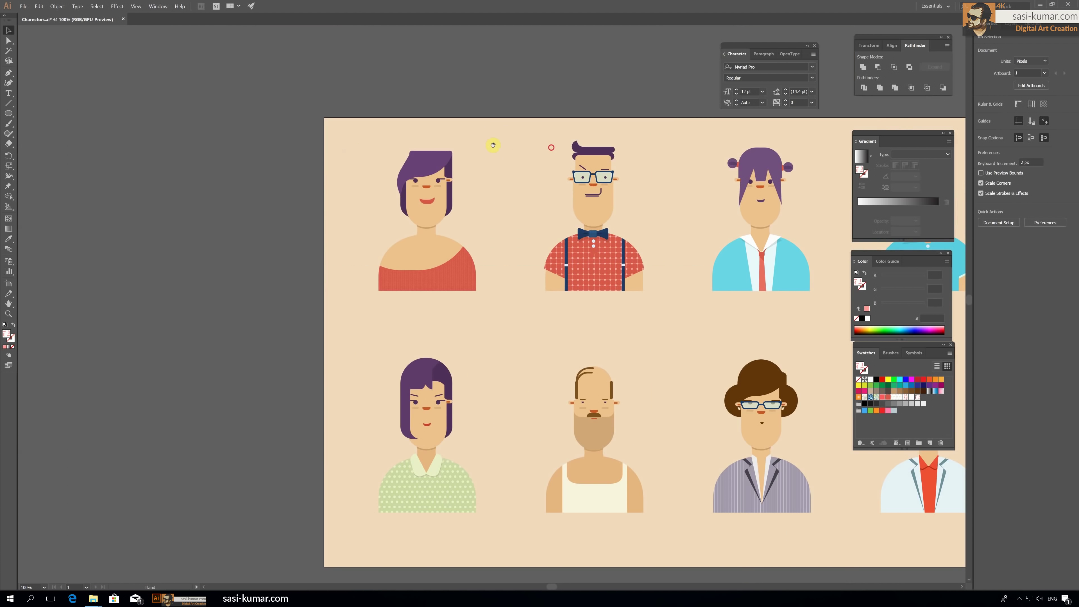
pyautogui.moveTo(786, 40); pyautogui.dragTo(815, 26)
pyautogui.hotkey('ctrl', '-')
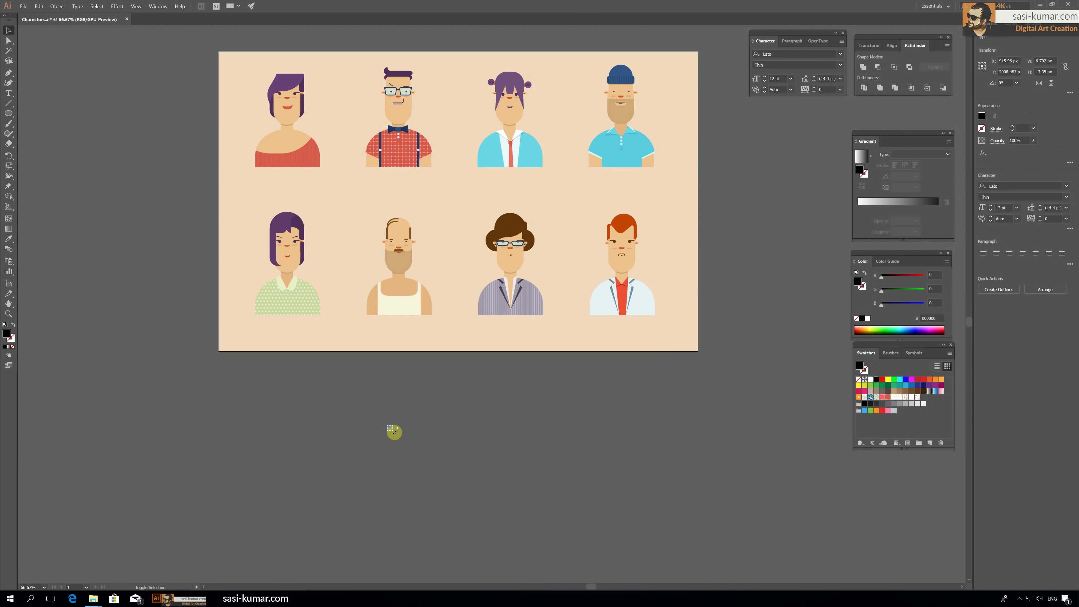
pyautogui.moveTo(392, 431); pyautogui.dragTo(522, 543)
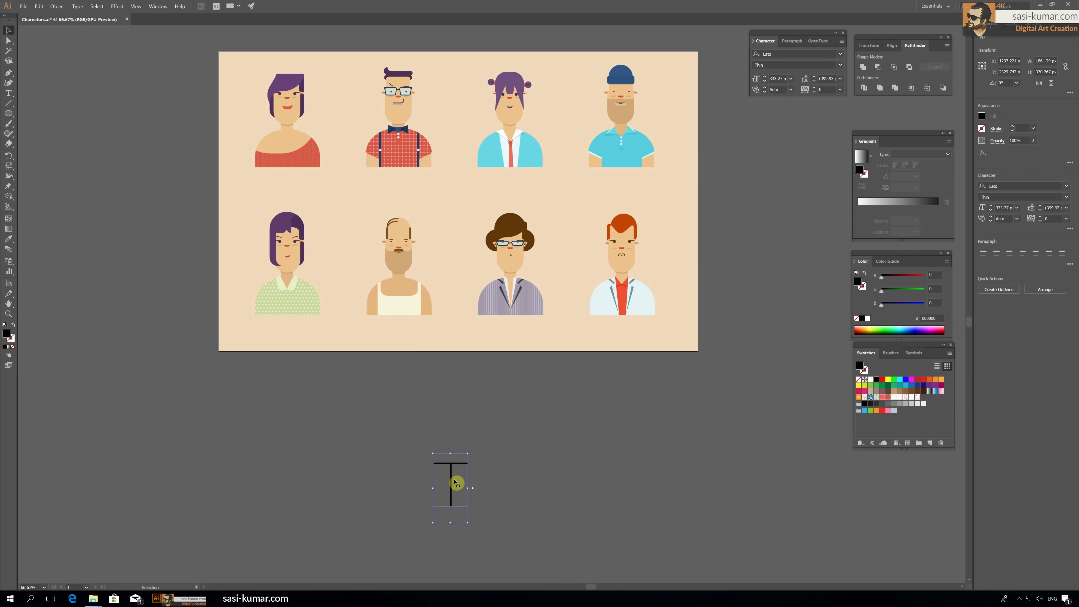
pyautogui.moveTo(450, 482); pyautogui.dragTo(282, 397)
# Step: Complete the caption text to read 'Thank you For Watching', fixing typos
pyautogui.press('t')
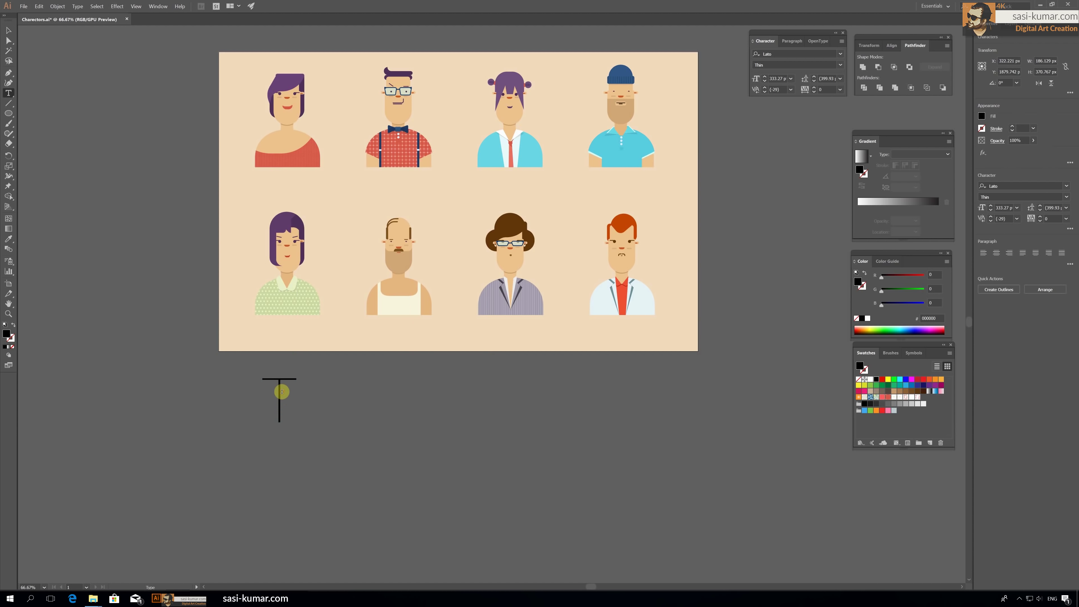
pyautogui.click(282, 392)
pyautogui.write('h')
pyautogui.write('ankou')
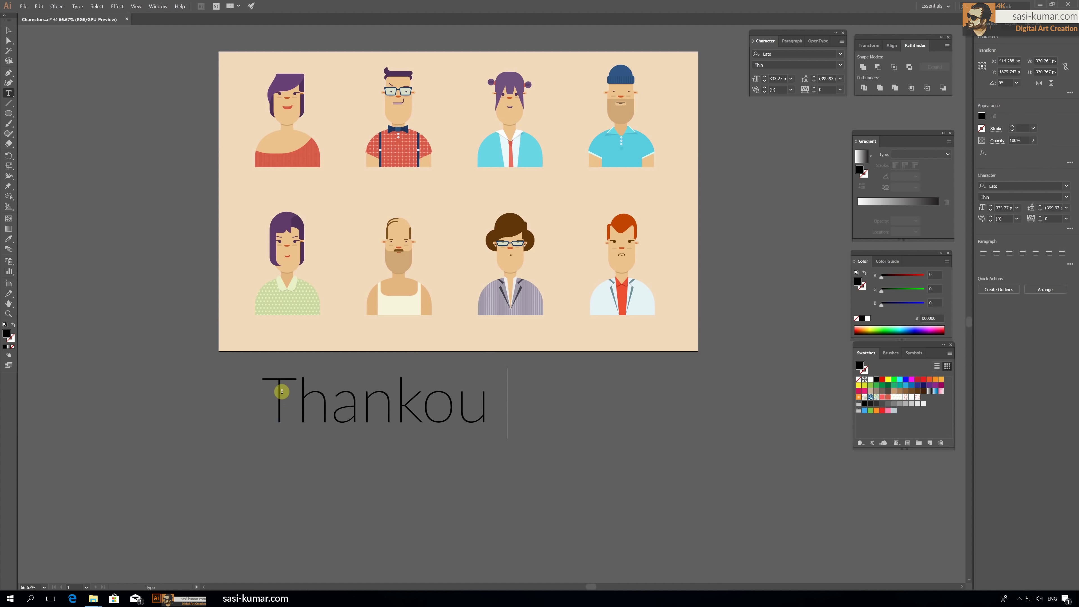
pyautogui.press('BackSpace')
pyautogui.press('BackSpace')
pyautogui.write('you F')
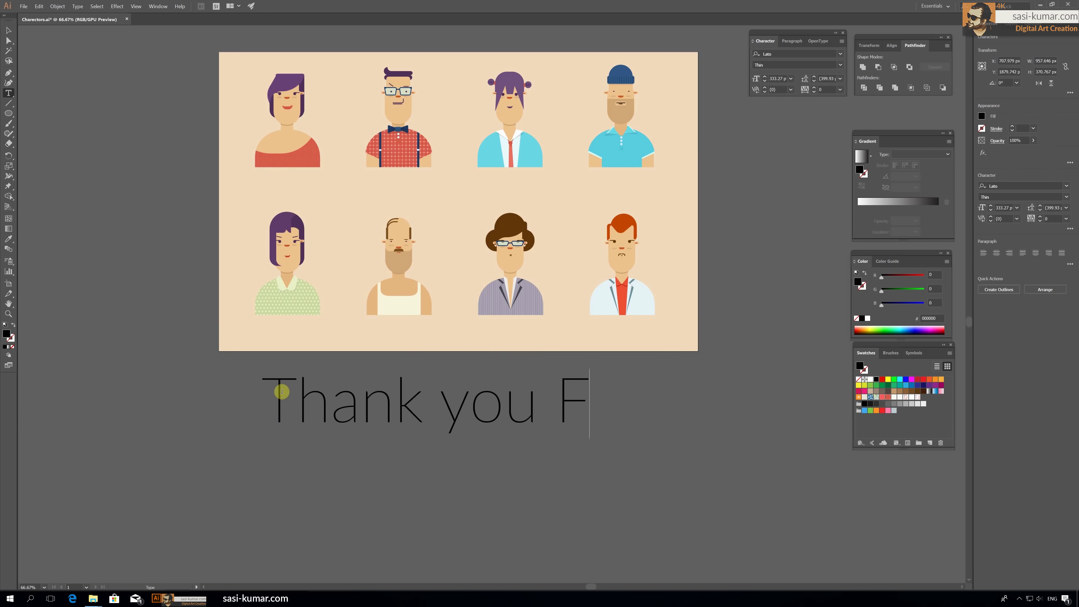
pyautogui.write('or Wat')
pyautogui.press('BackSpace')
pyautogui.write('a')
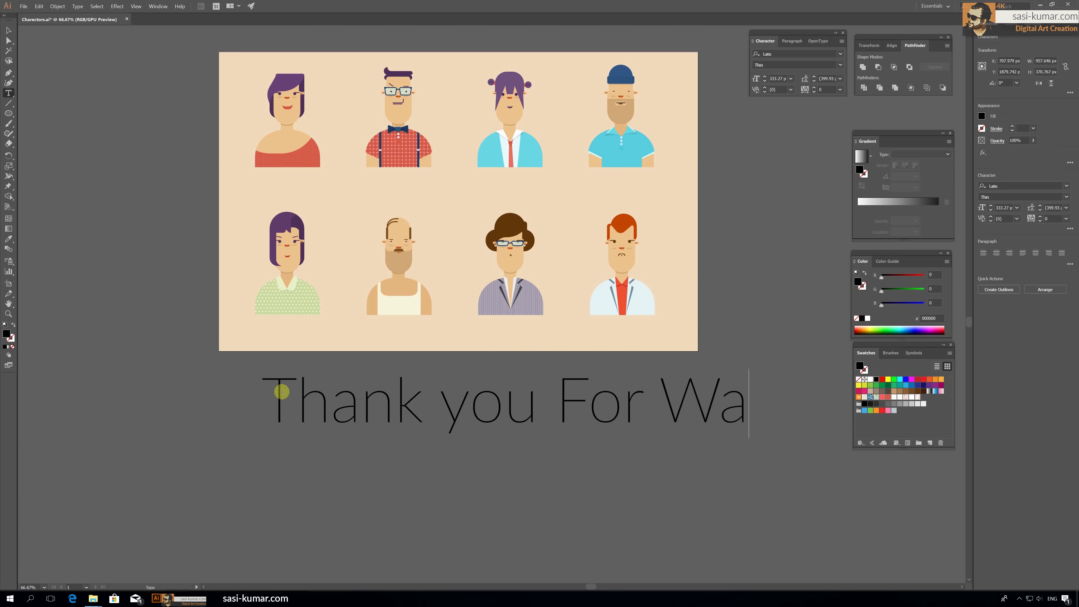
pyautogui.write('tchin')
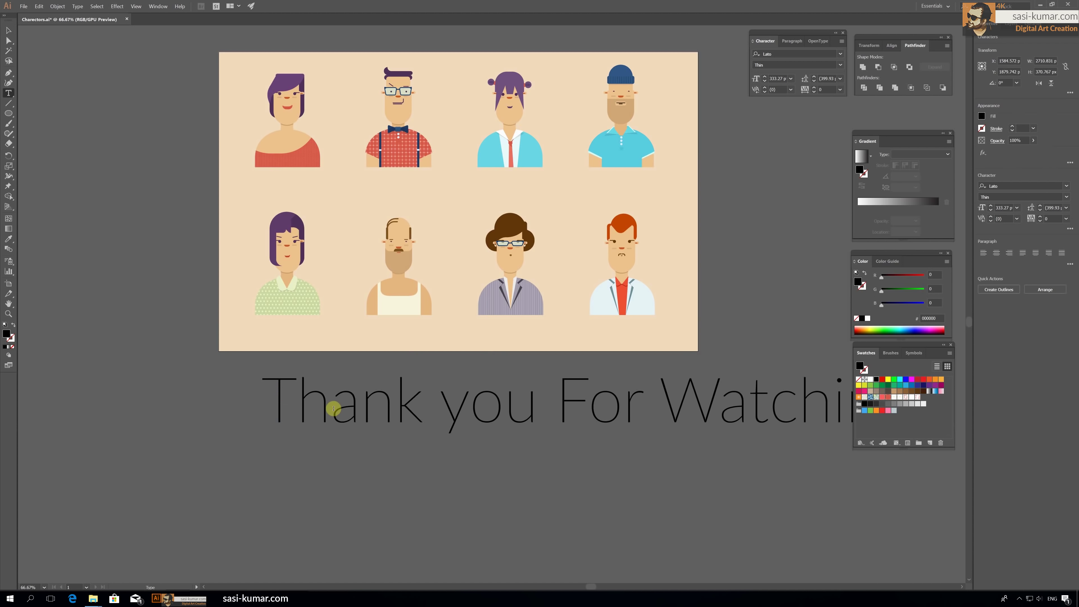
# Step: Move the caption left and scale it down to fit under the artboard at 50% zoom
pyautogui.click(6, 29)
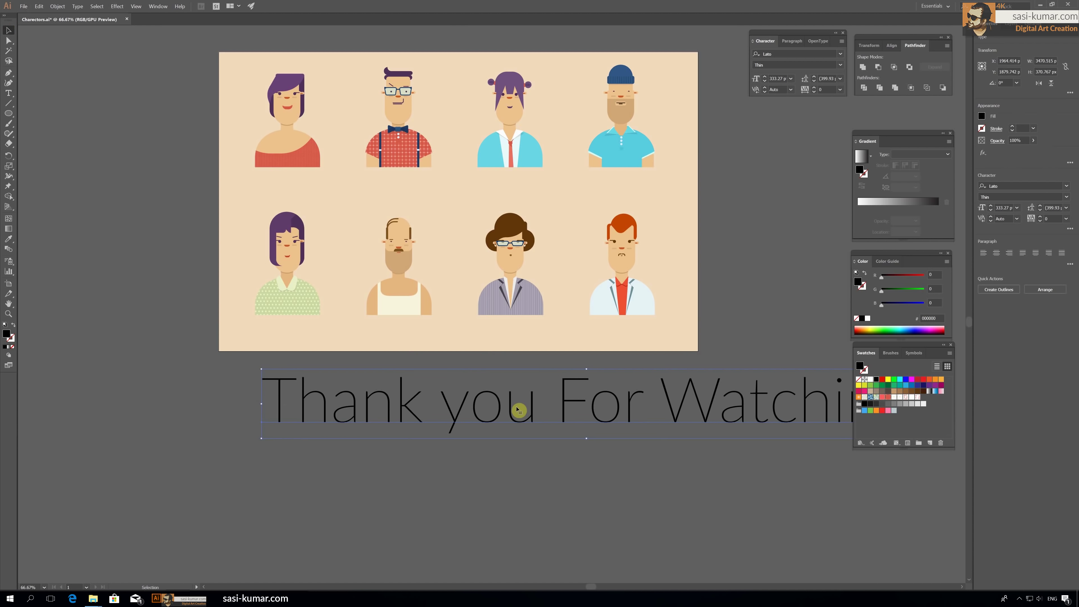
pyautogui.moveTo(517, 410); pyautogui.dragTo(409, 412)
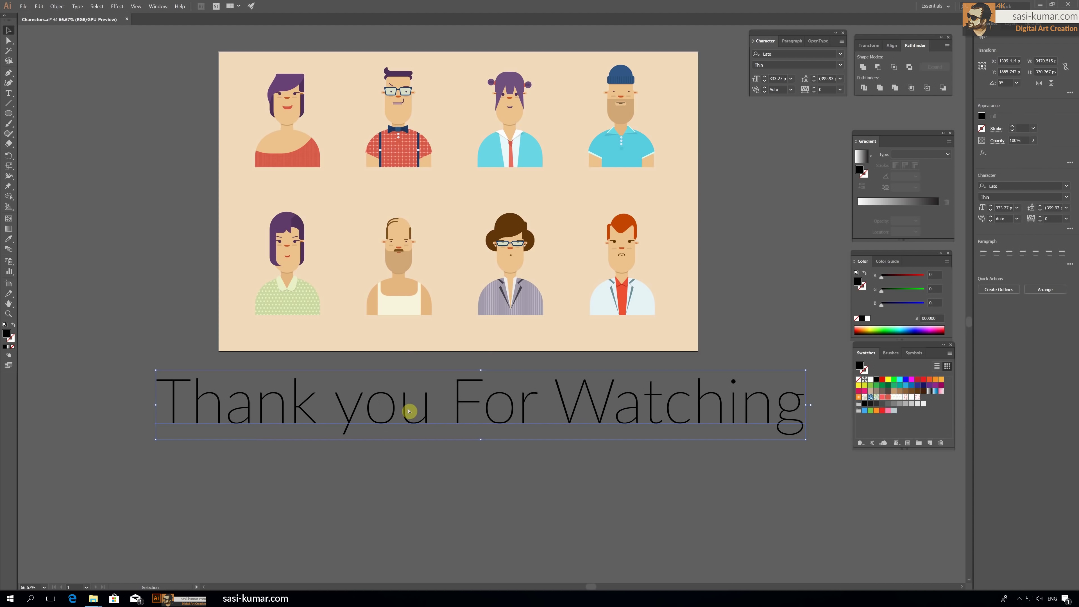
pyautogui.hotkey('ctrl', '-')
pyautogui.scroll(2, 713, 405)
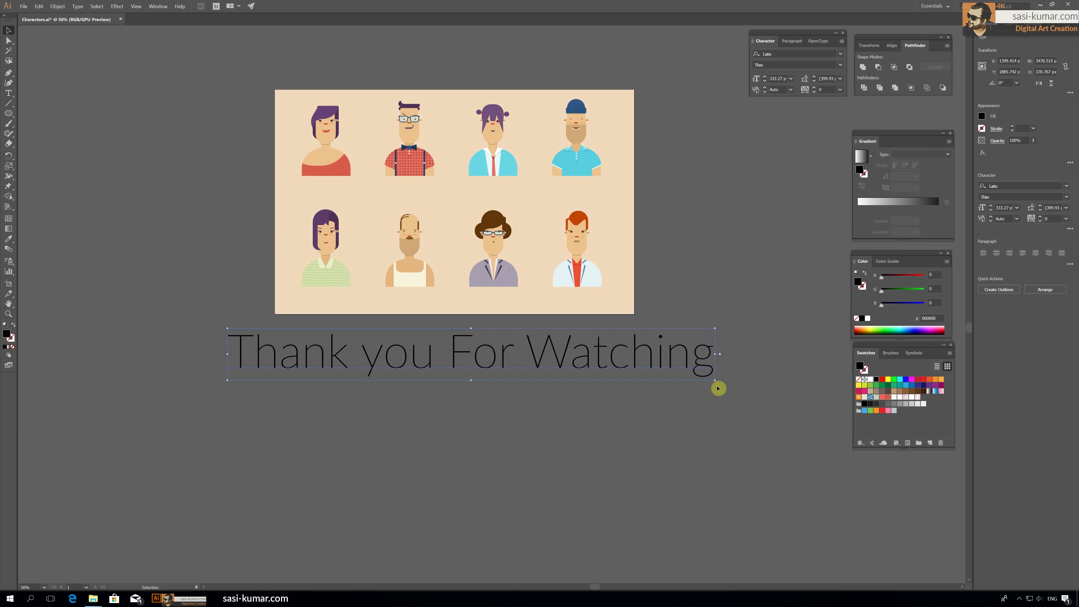
pyautogui.moveTo(718, 388)
pyautogui.mouseDown()
pyautogui.moveTo(568, 372)
pyautogui.moveTo(566, 348)
pyautogui.moveTo(580, 349)
pyautogui.mouseUp()
pyautogui.click(612, 376)
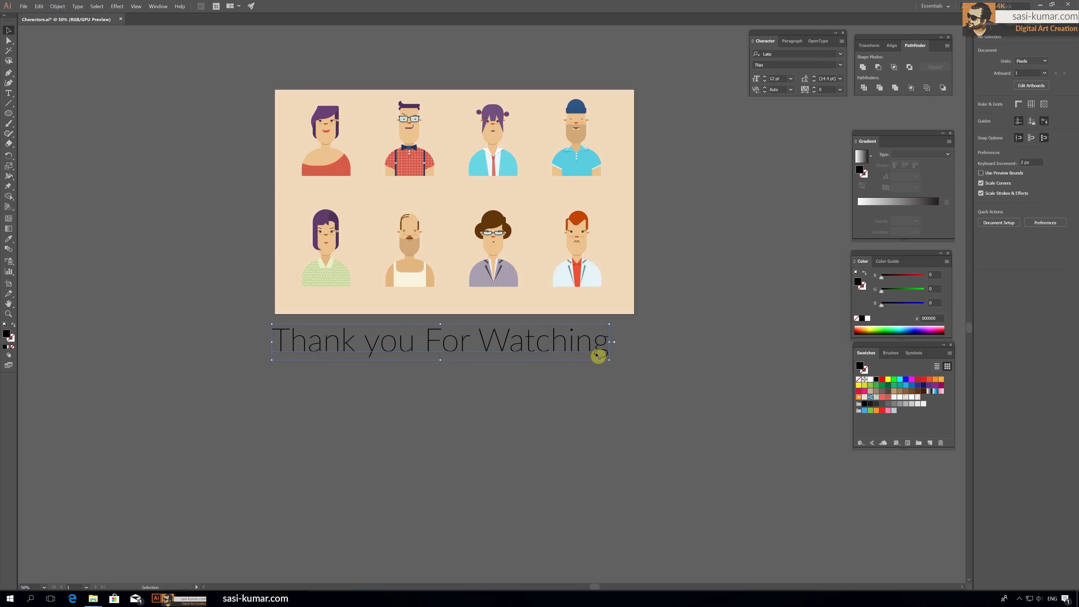